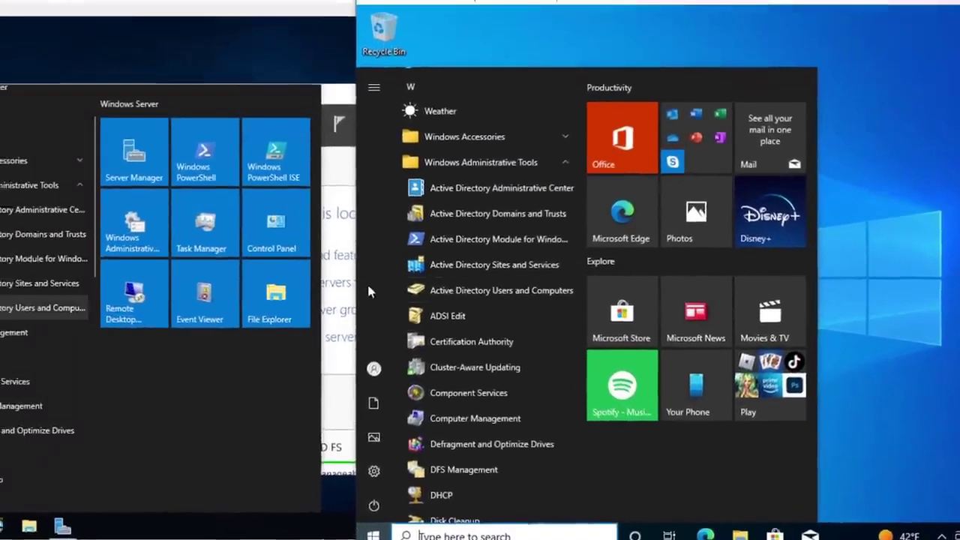
Step: On the server VM, open Active Directory Users and Computers from Windows Administrative Tools
mouse_move(341, 279)
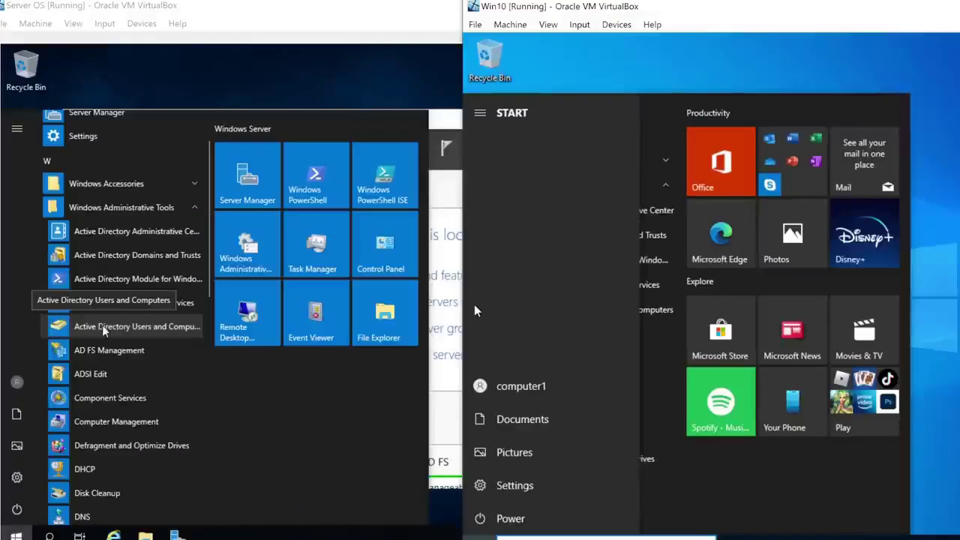
click(367, 10)
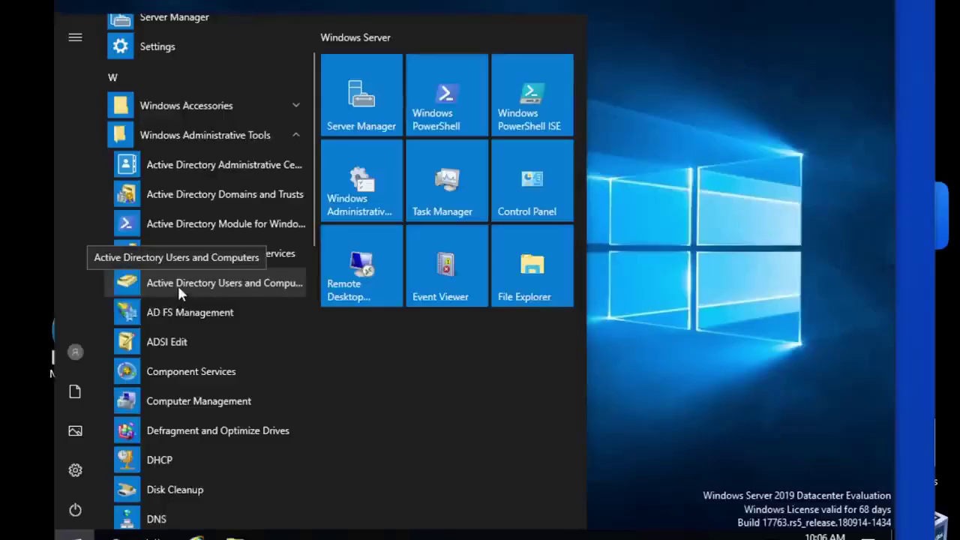
click(196, 282)
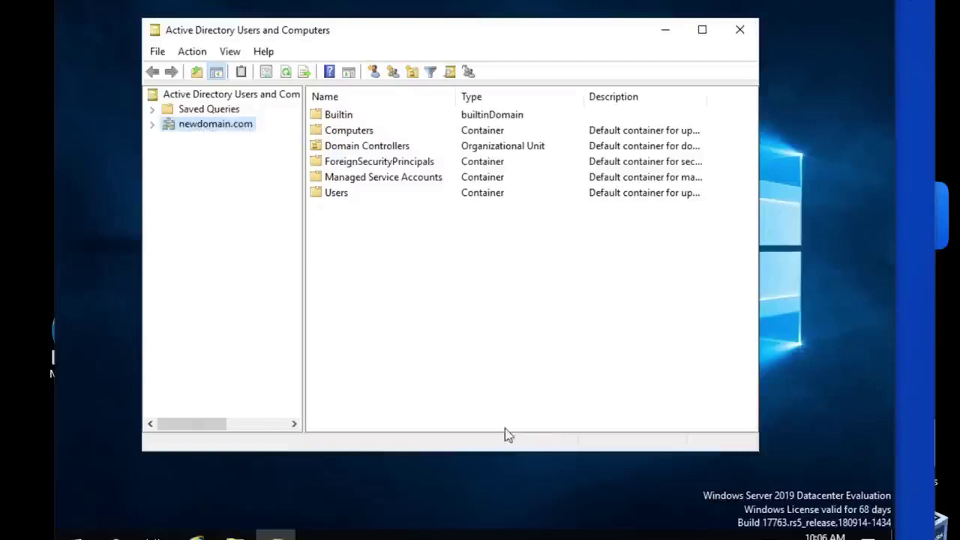
Step: Expand newdomain.com and display its still-empty Computers container
drag(432, 39, 442, 38)
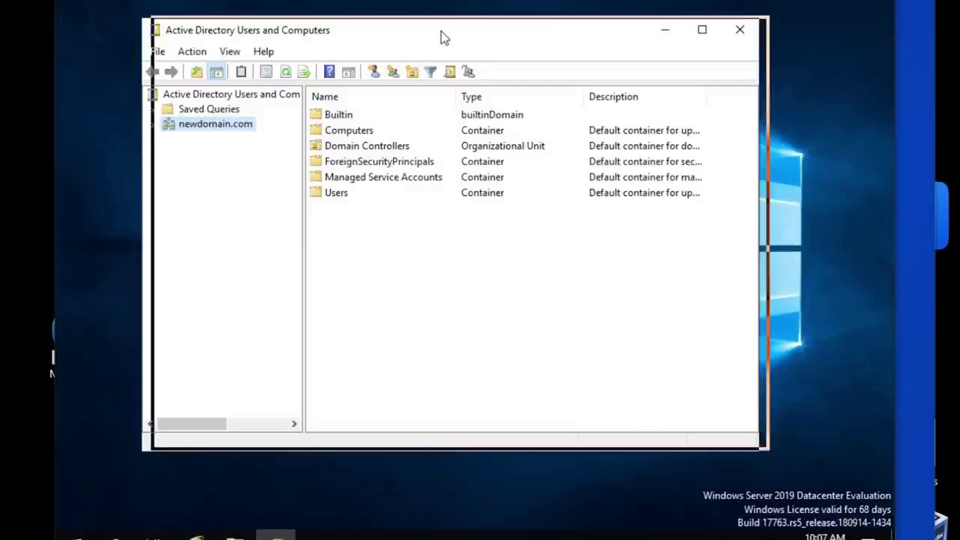
click(227, 126)
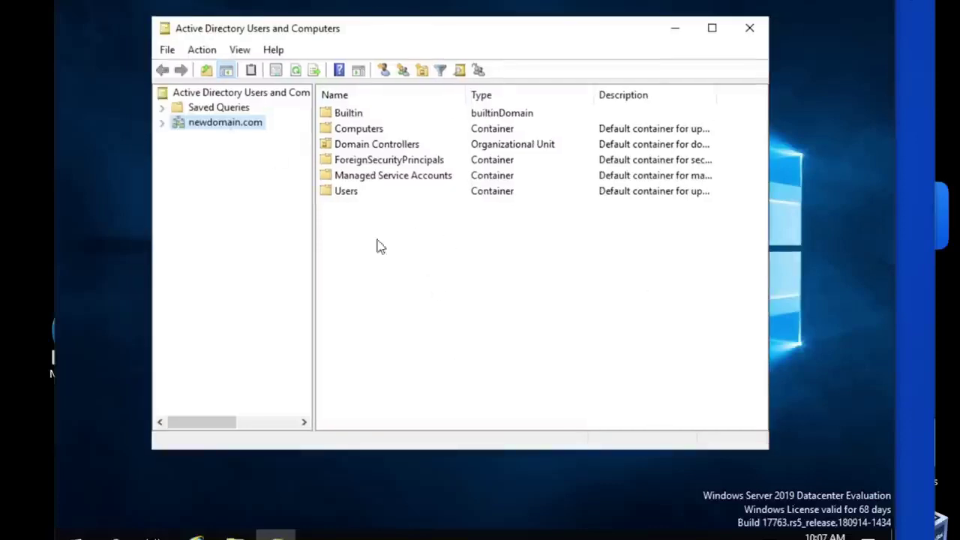
click(162, 123)
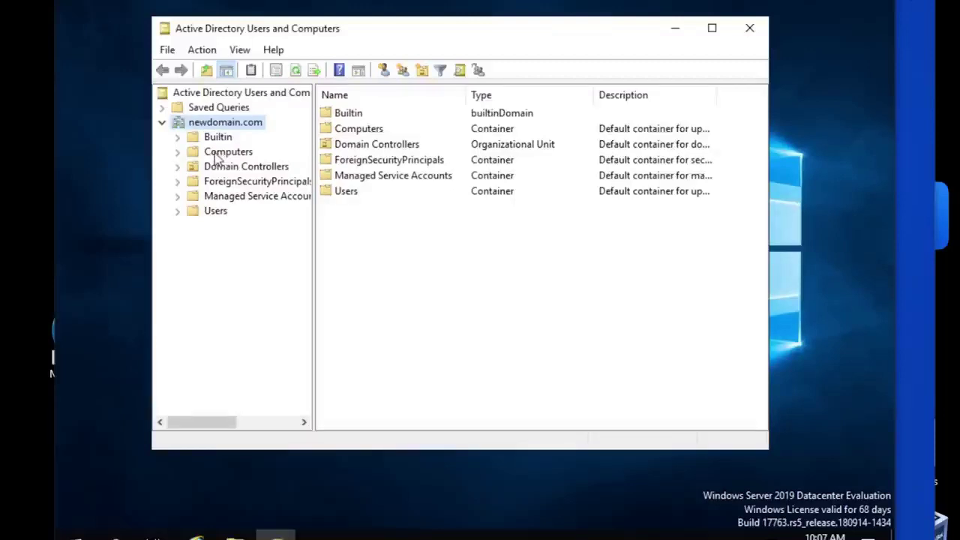
click(218, 154)
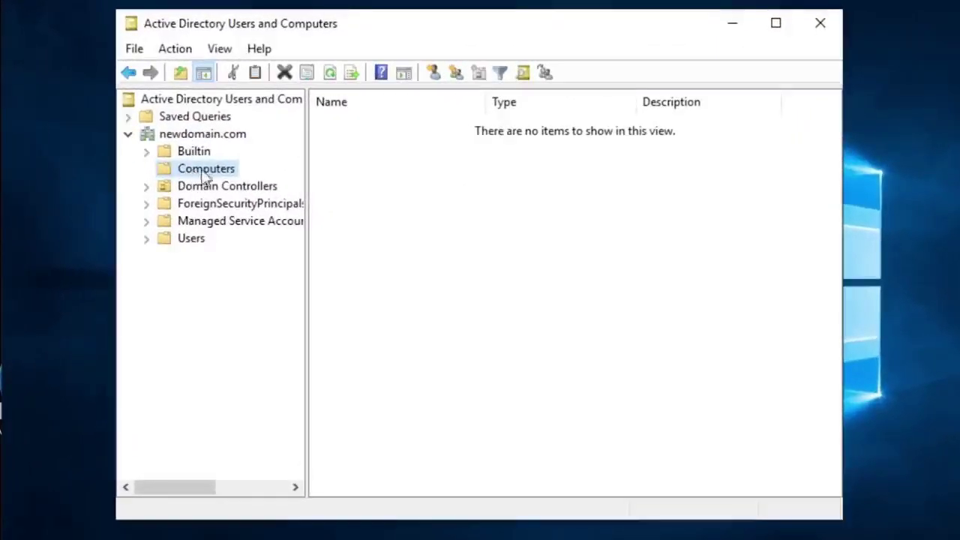
Step: Browse the newdomain.com containers, return to Computers, and widen the tree pane
click(128, 134)
click(129, 135)
key(Down)
key(Down)
key(Down)
click(196, 171)
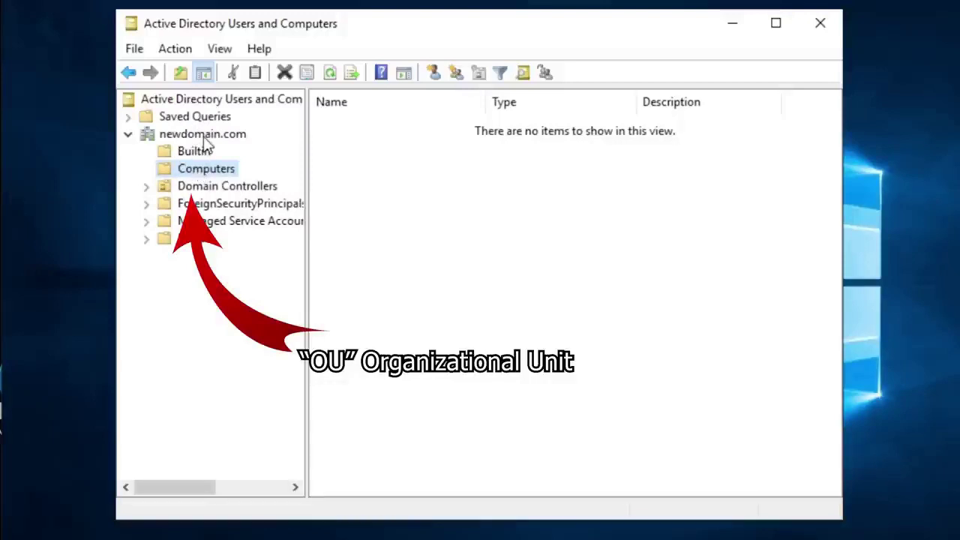
click(204, 136)
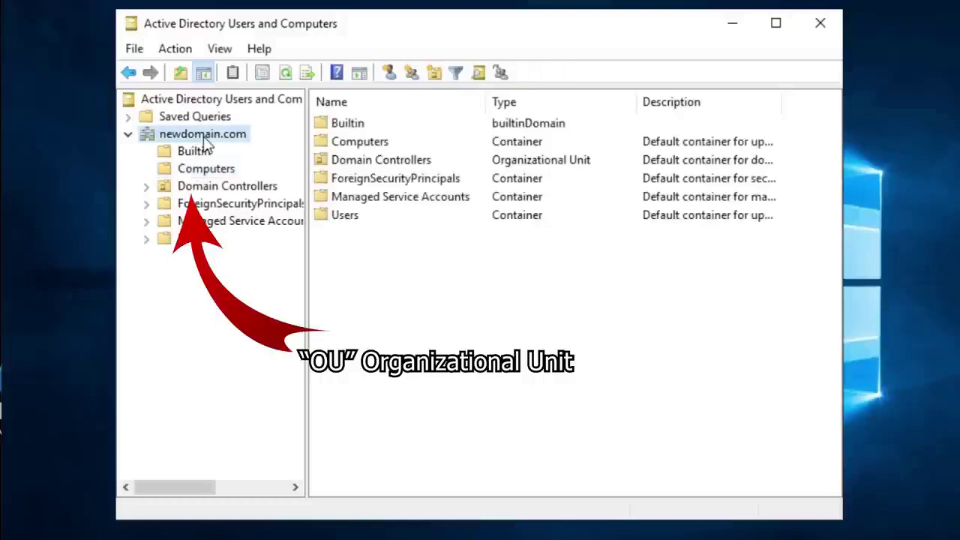
click(193, 171)
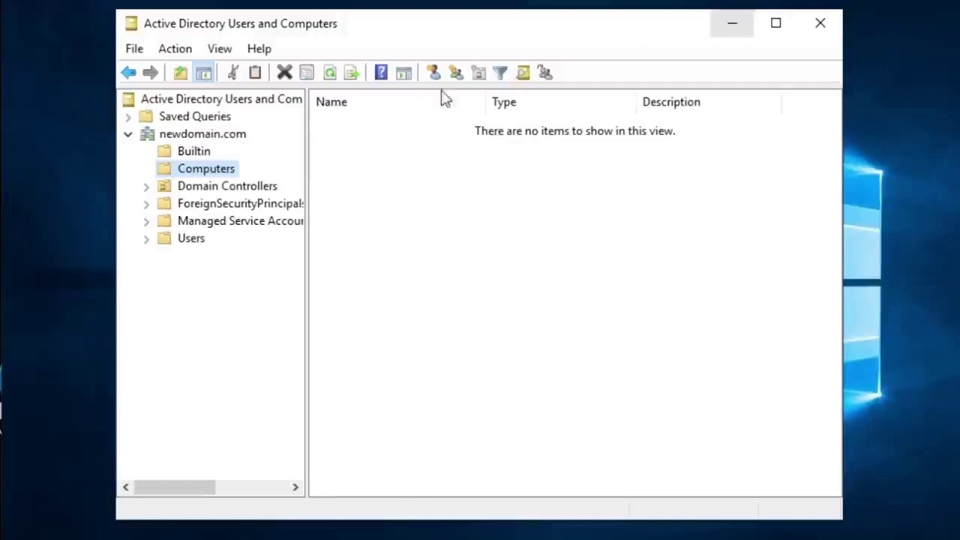
drag(307, 152, 371, 154)
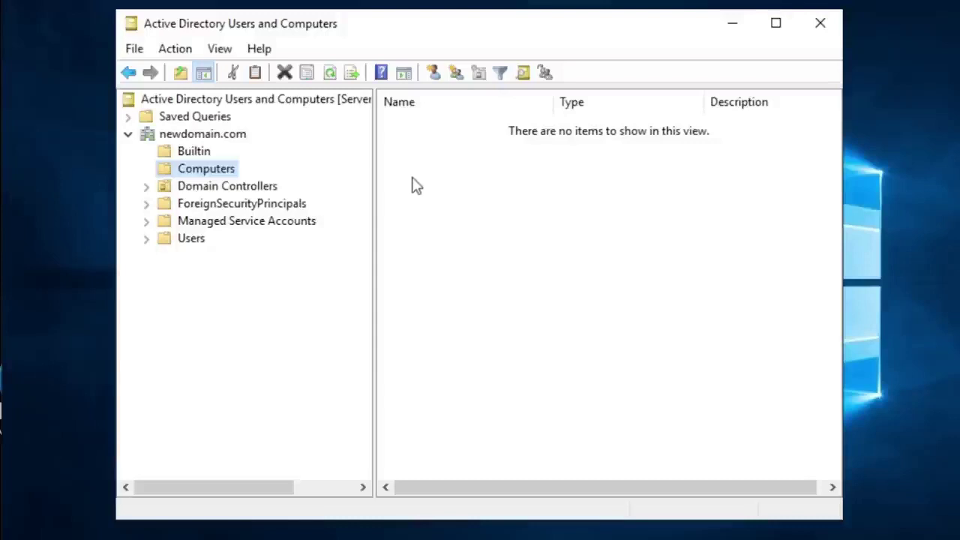
Step: Add a new computer object named WORK-0001 under the Computers container
right_click(214, 179)
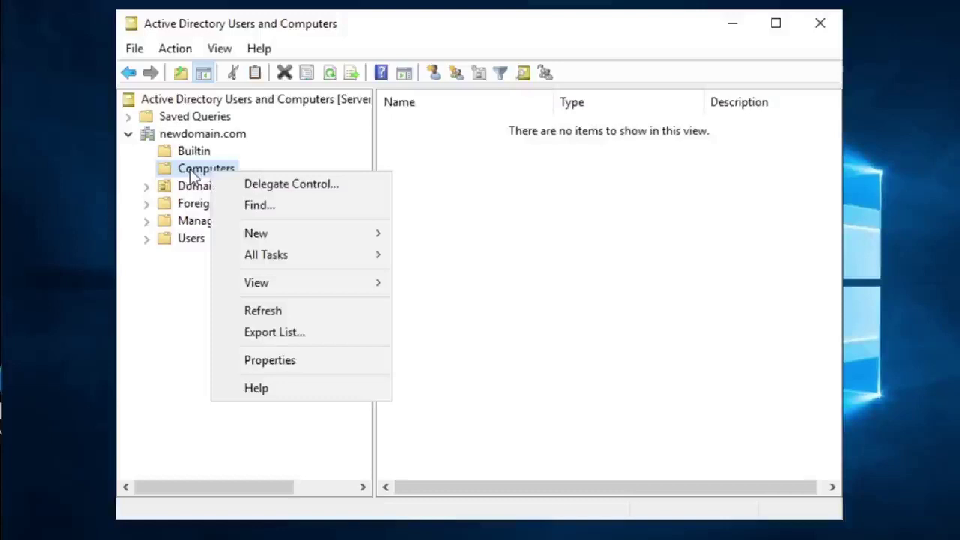
mouse_move(277, 233)
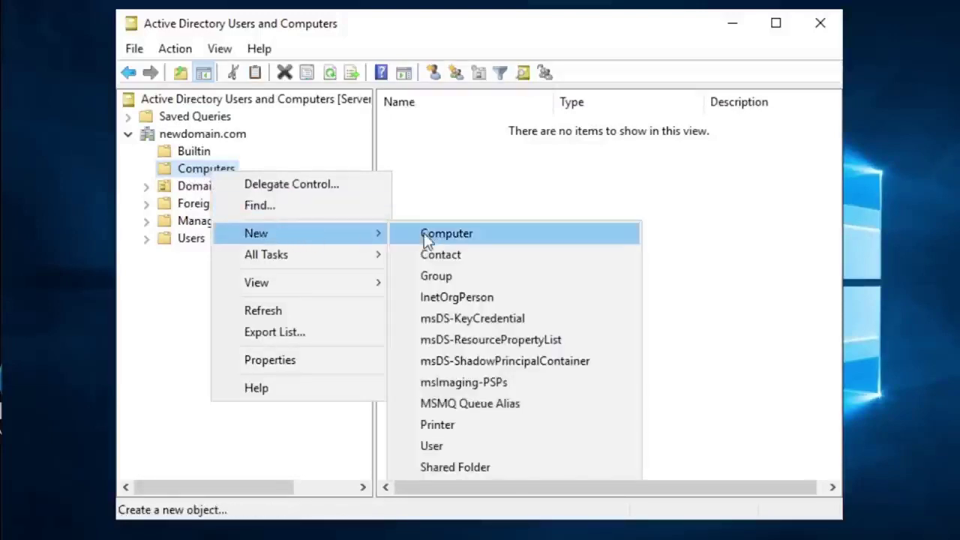
click(429, 239)
drag(334, 45, 640, 232)
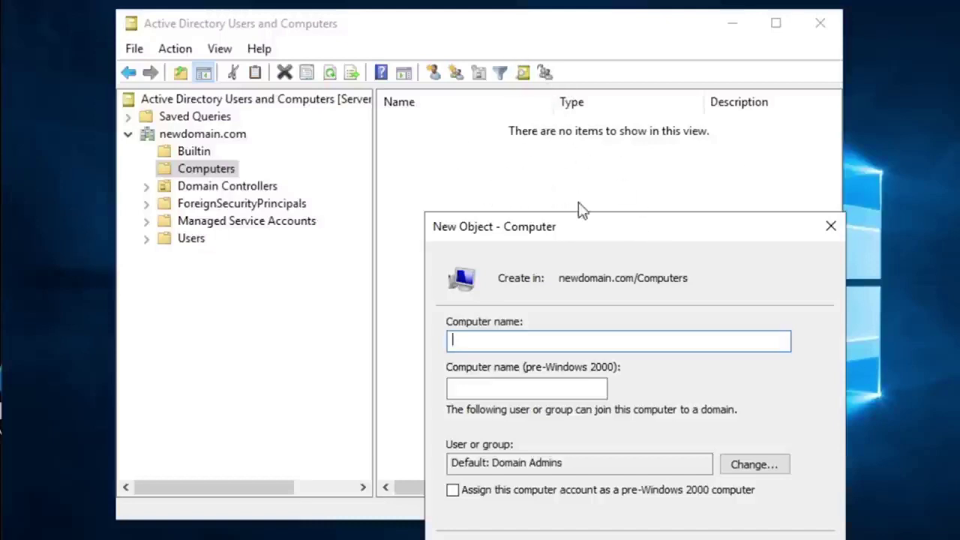
drag(578, 225, 580, 181)
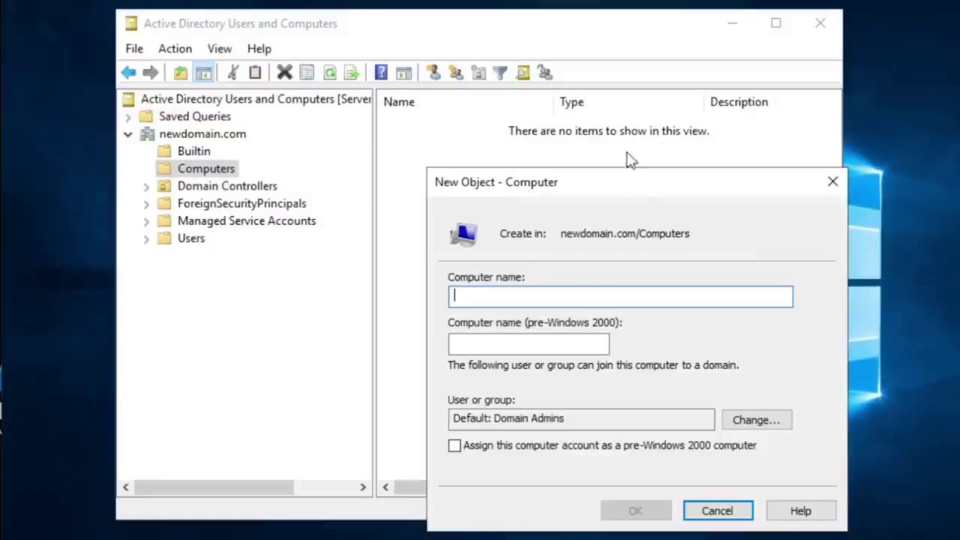
drag(606, 184, 570, 169)
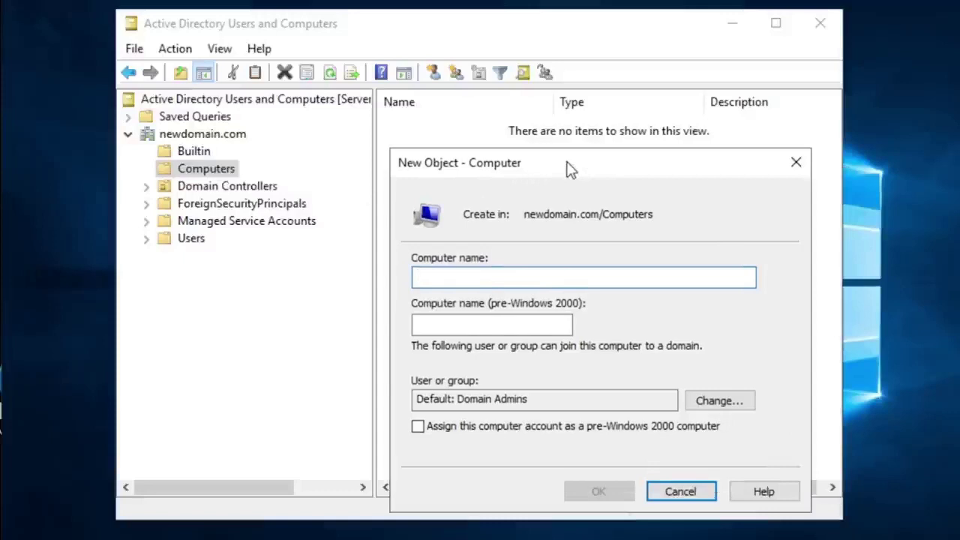
text(WORK-)
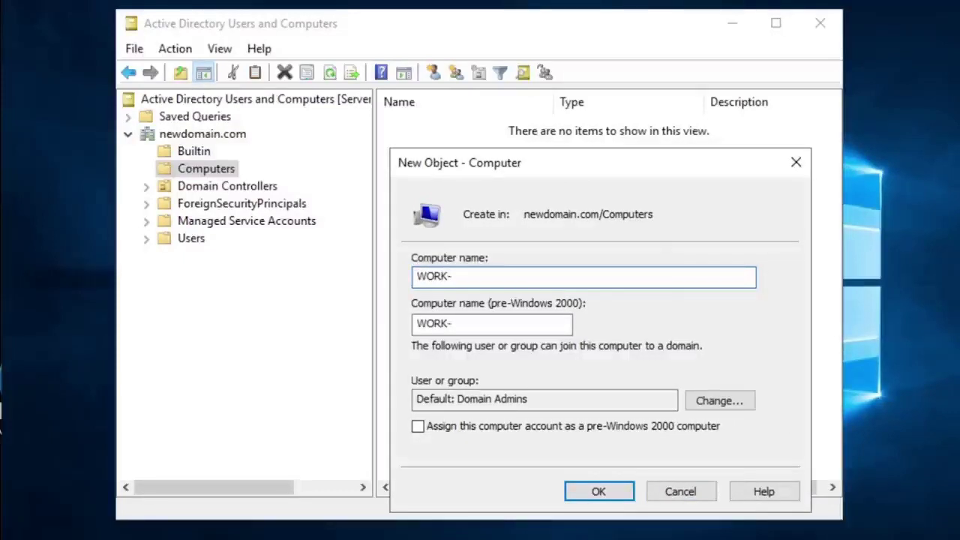
text(0001)
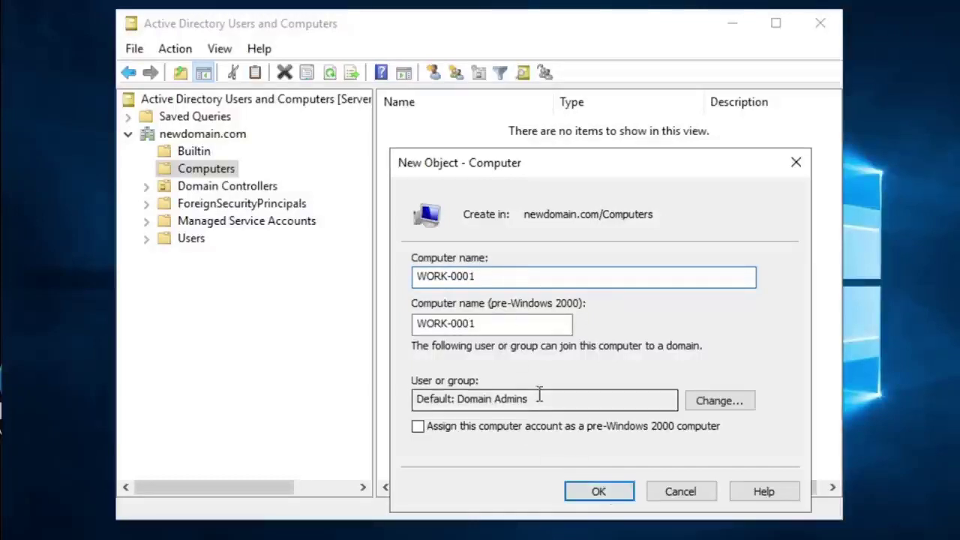
click(598, 492)
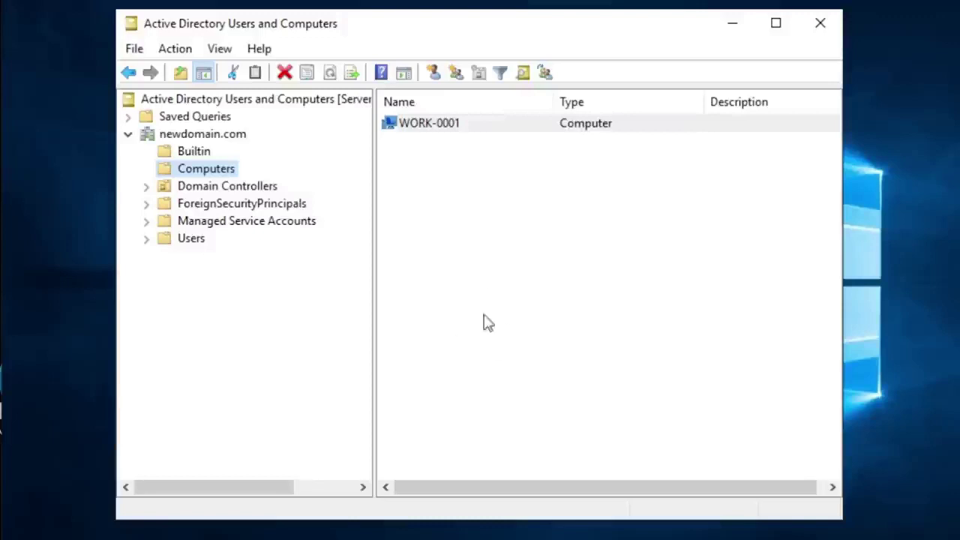
Step: Refresh the Computers list with F5 and select the WORK-0001 account
click(484, 269)
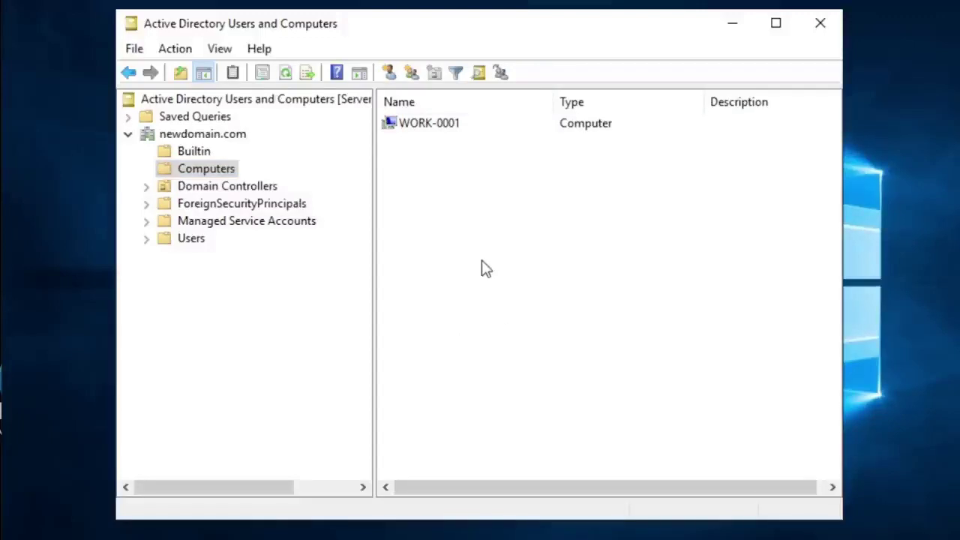
click(463, 130)
click(459, 186)
click(437, 129)
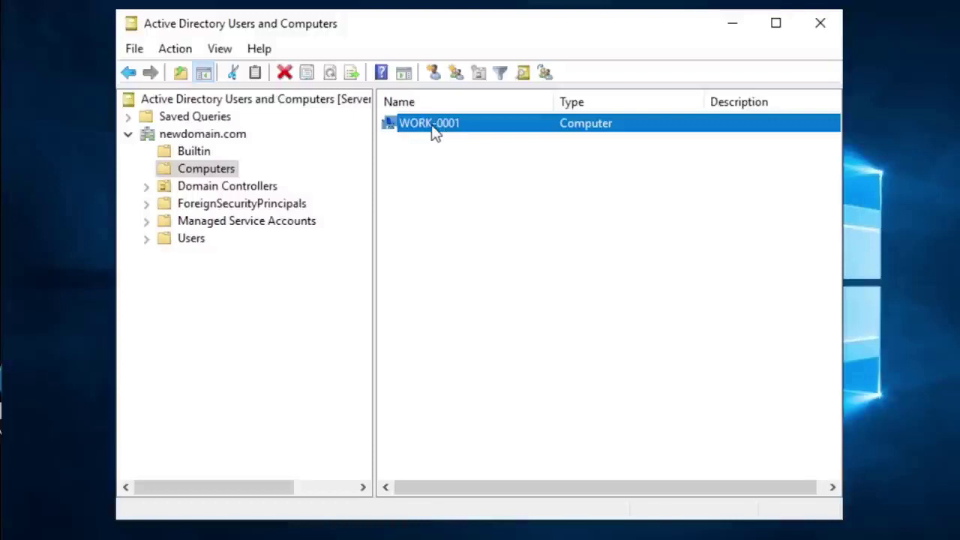
key(F5)
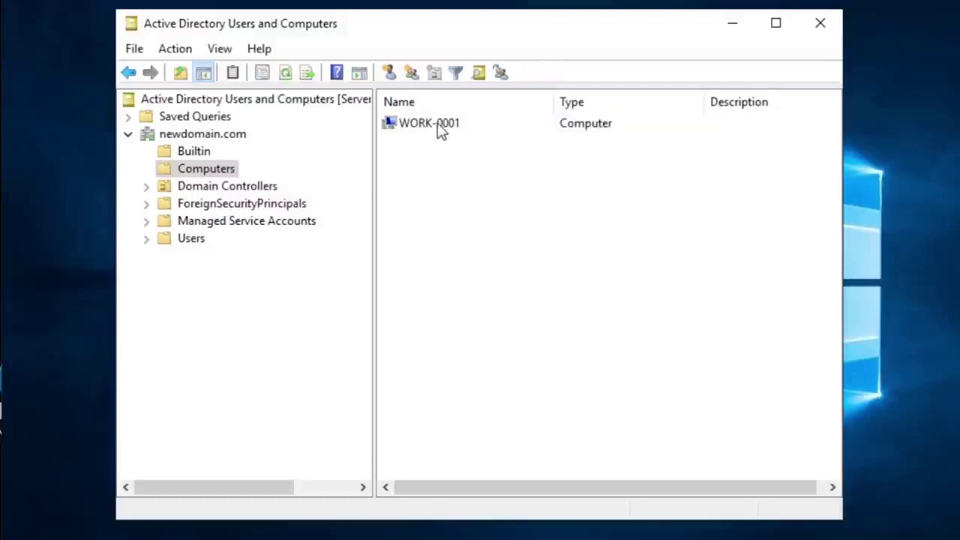
click(441, 131)
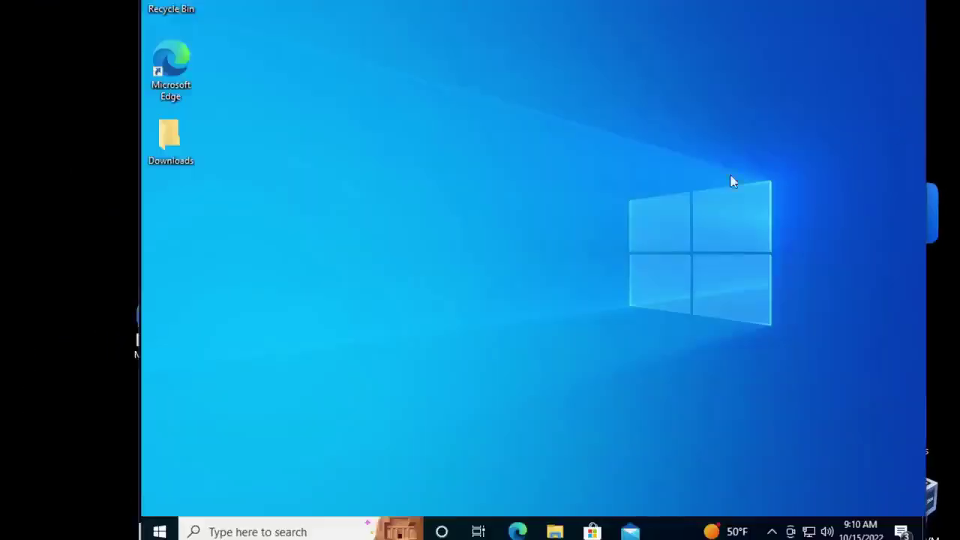
Step: Browse the Windows 10 Start menu's Windows Administrative Tools folder
click(156, 531)
scroll(263, 330, down, 3)
scroll(263, 341, down, 8)
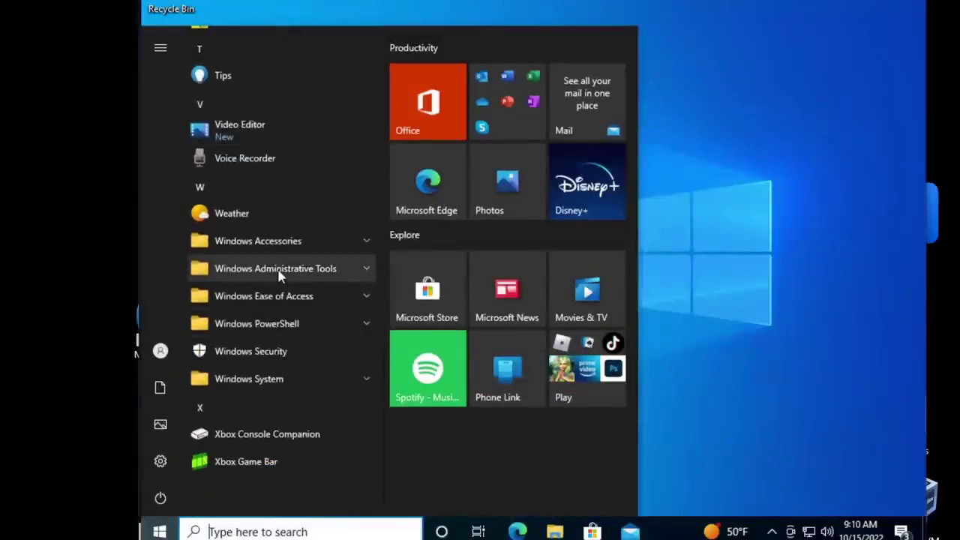
click(279, 271)
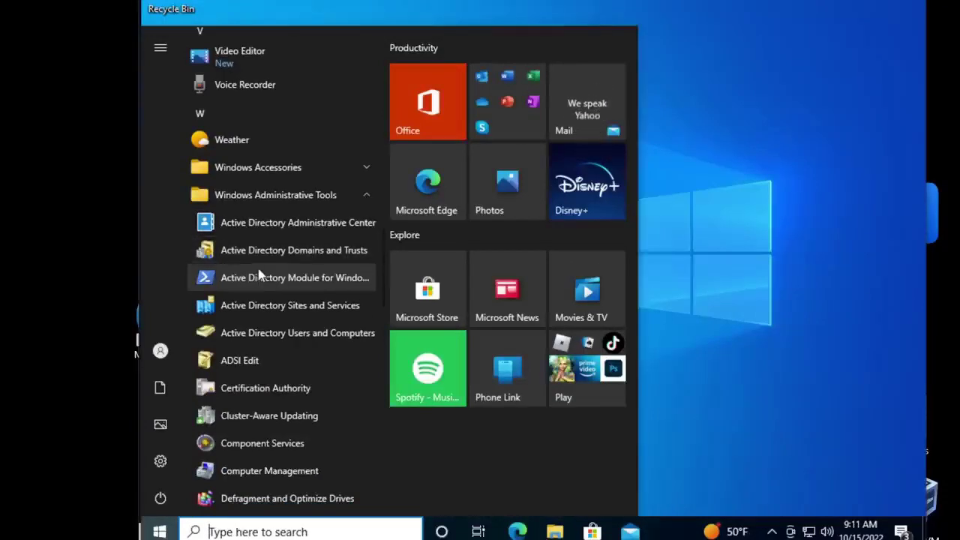
scroll(259, 270, down, 1)
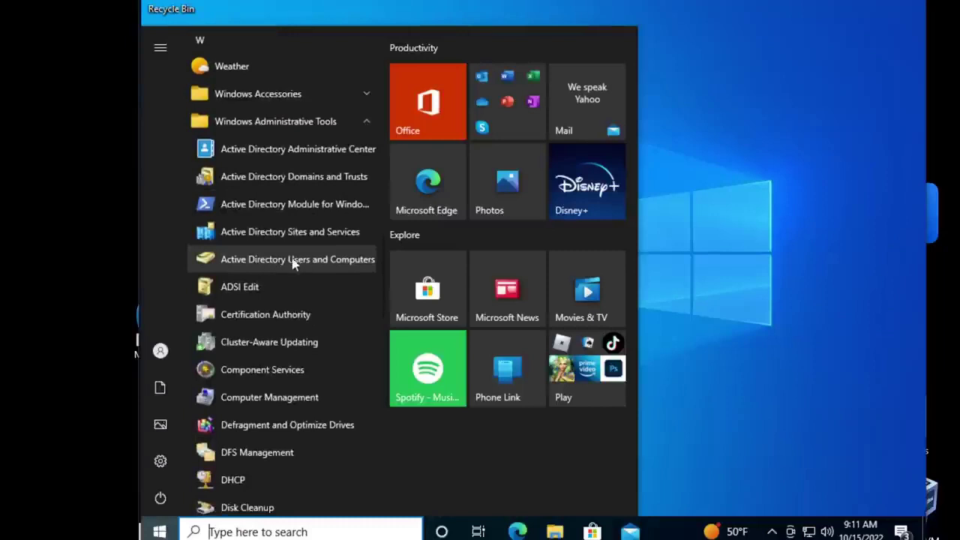
click(158, 531)
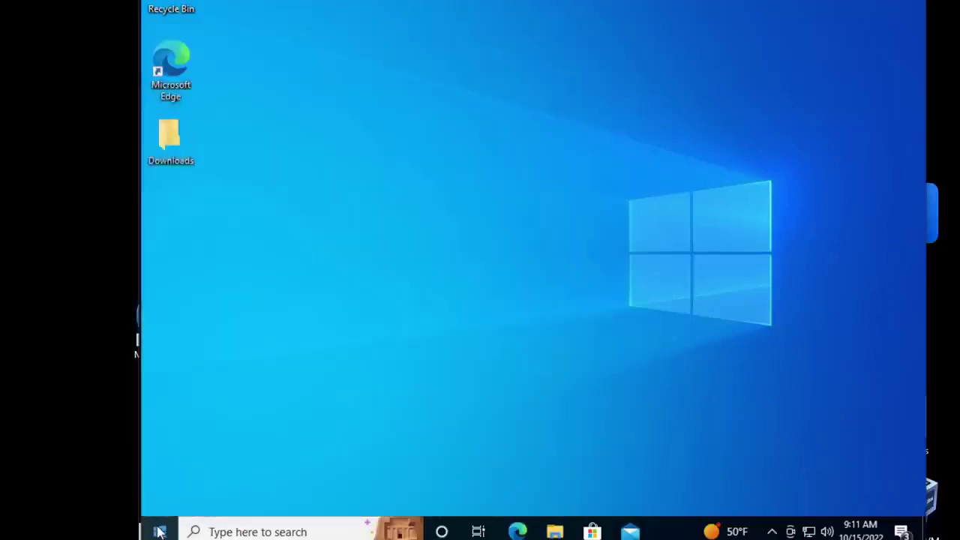
Step: Search the Start menu for 'system pr' and open About your PC
click(159, 531)
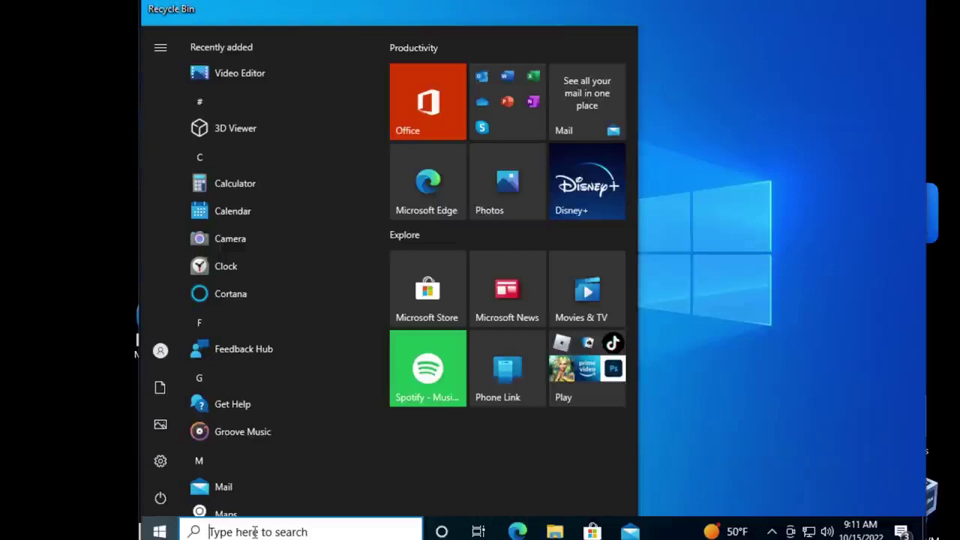
text(s)
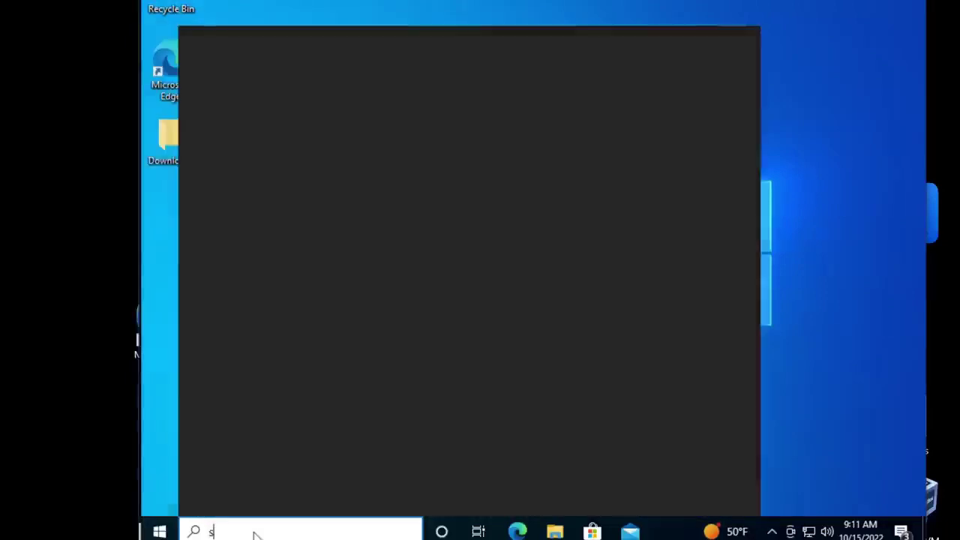
text(ystem p)
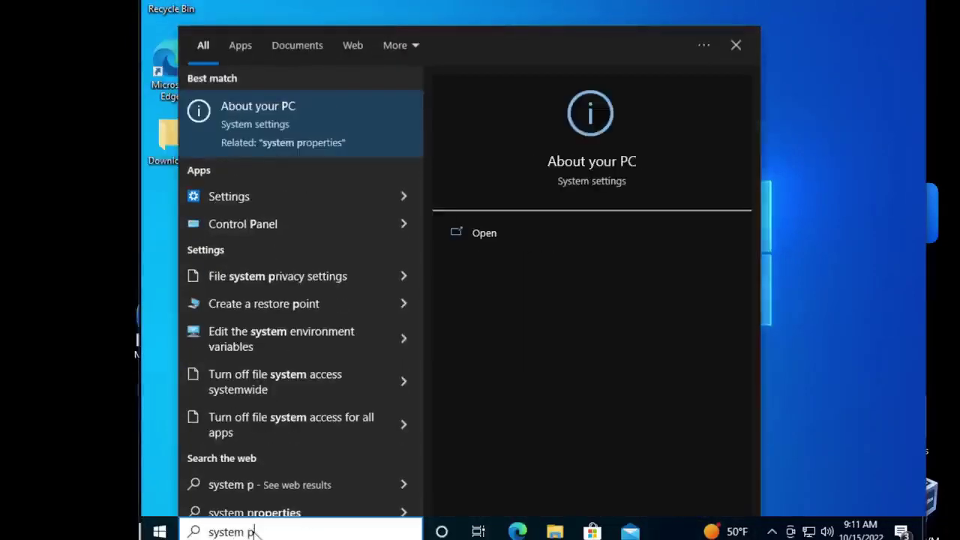
text(r)
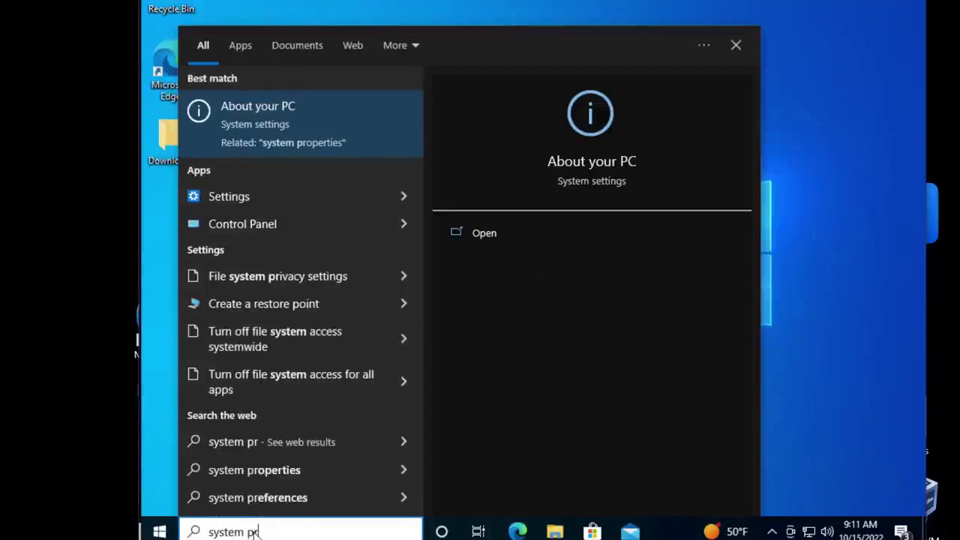
key(Return)
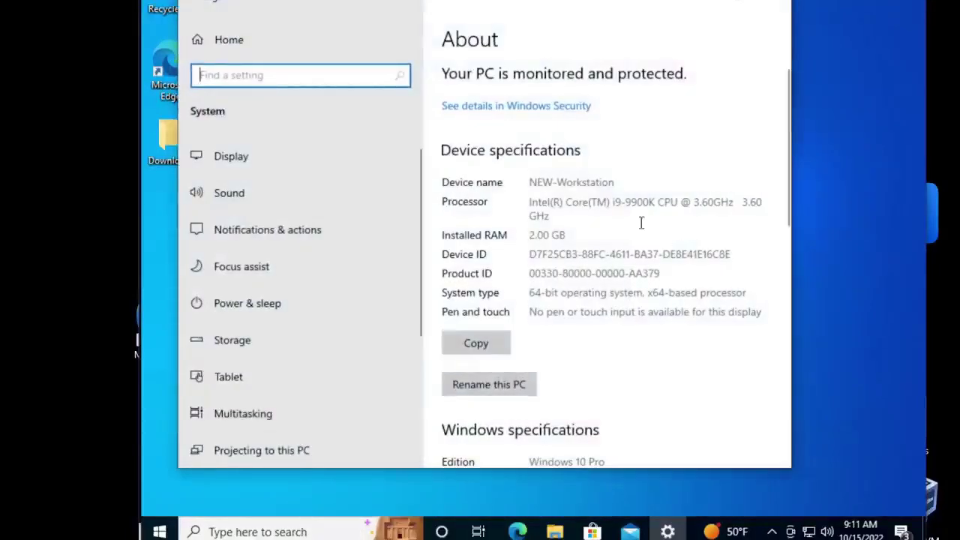
Step: Begin renaming the PC to WORK-0001, then cancel, keeping NEW-Workstation
scroll(540, 247, down, 3)
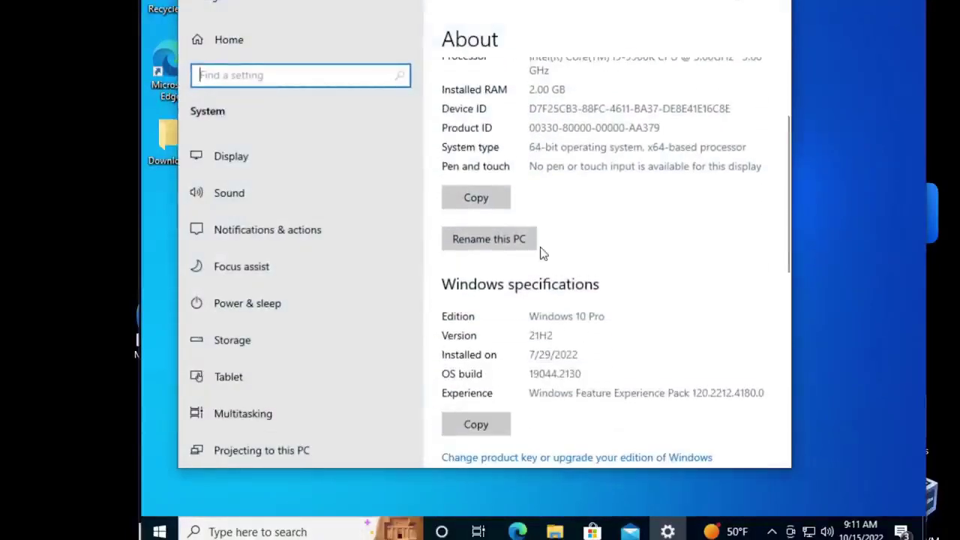
scroll(543, 253, down, 2)
scroll(543, 253, up, 4)
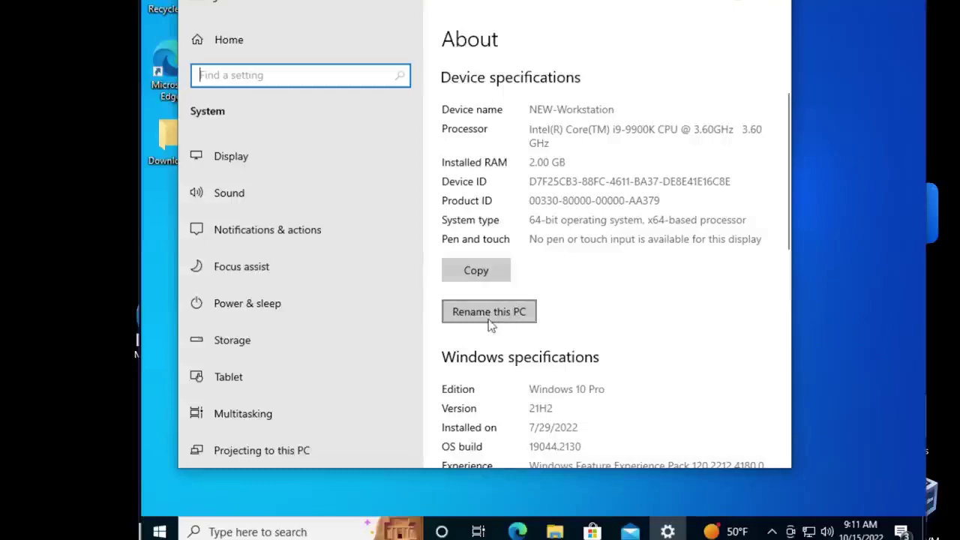
click(491, 320)
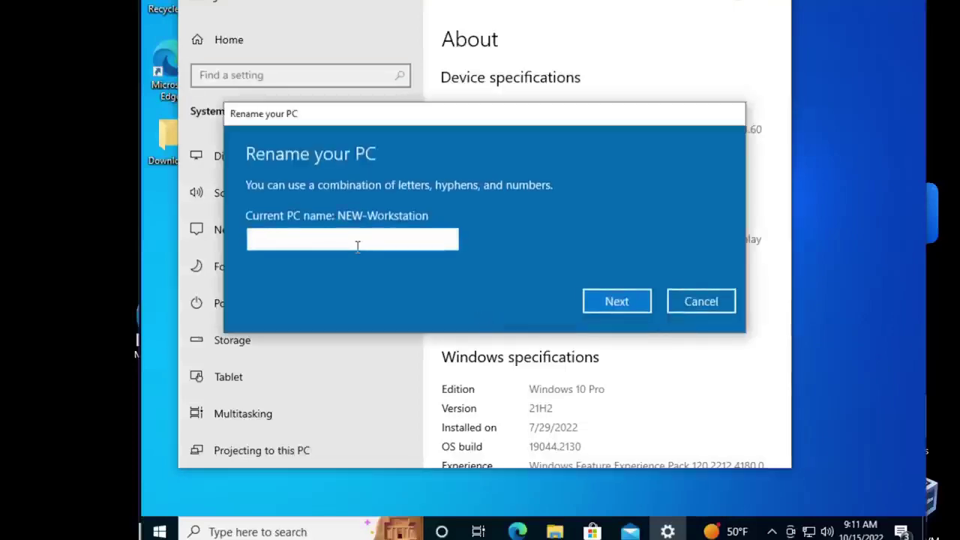
text(WOR)
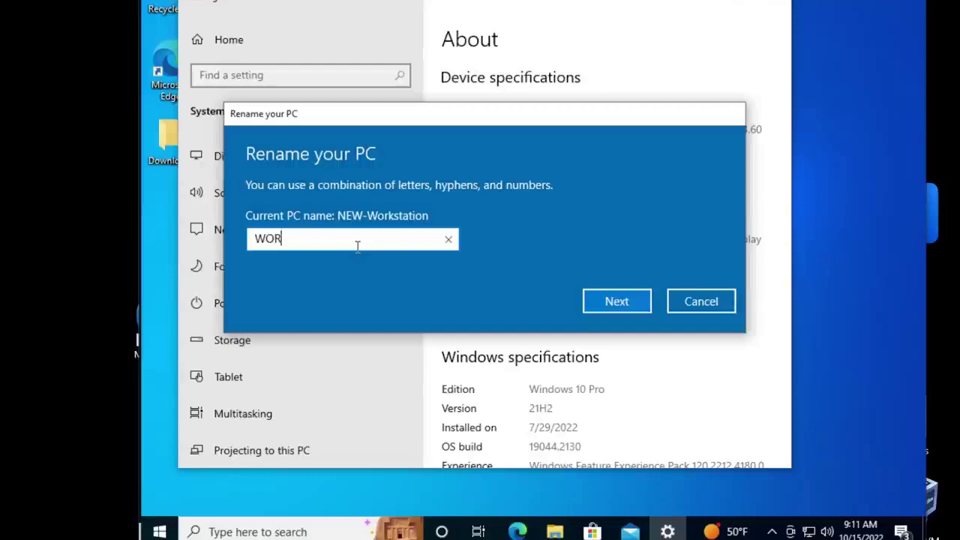
text(K-0001)
click(687, 301)
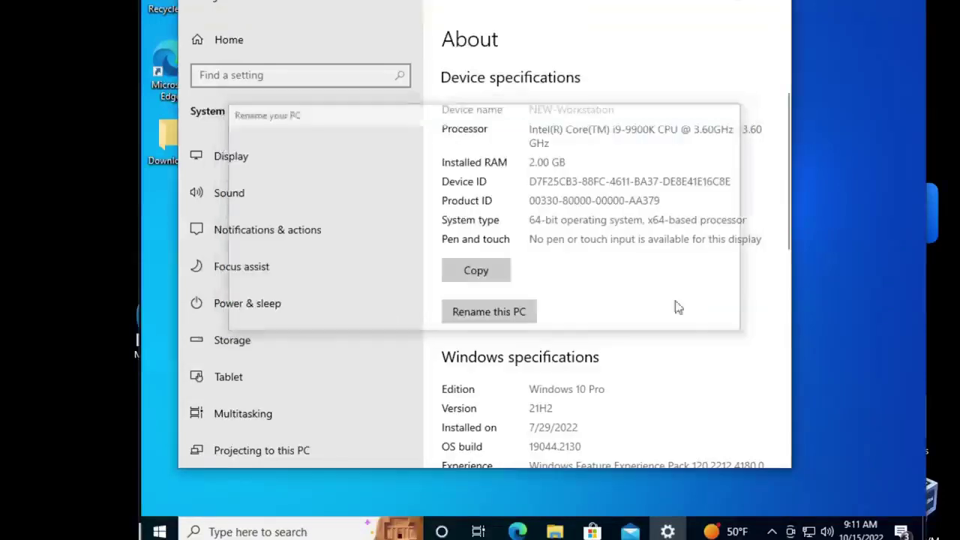
scroll(591, 343, down, 3)
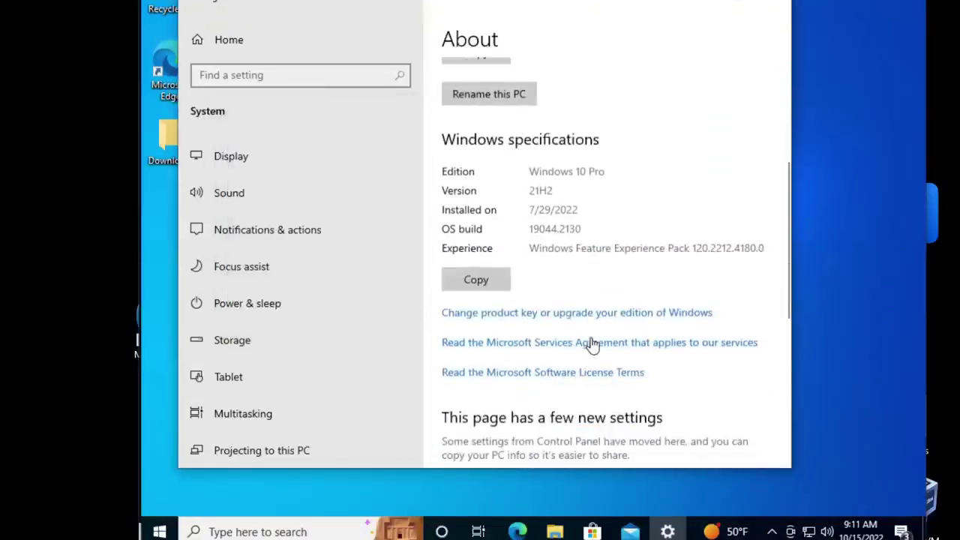
scroll(575, 247, down, 4)
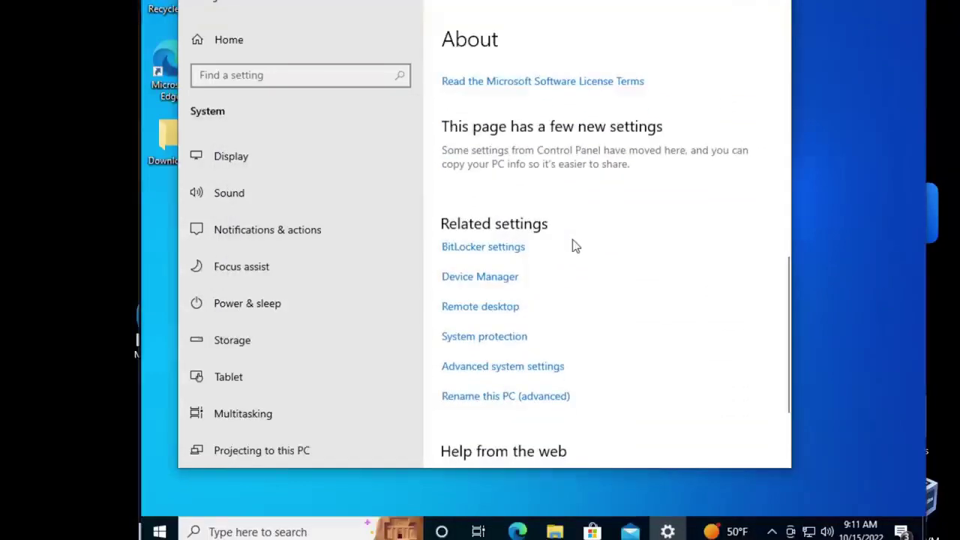
Step: Open Advanced system settings and minimize the Settings window
click(512, 367)
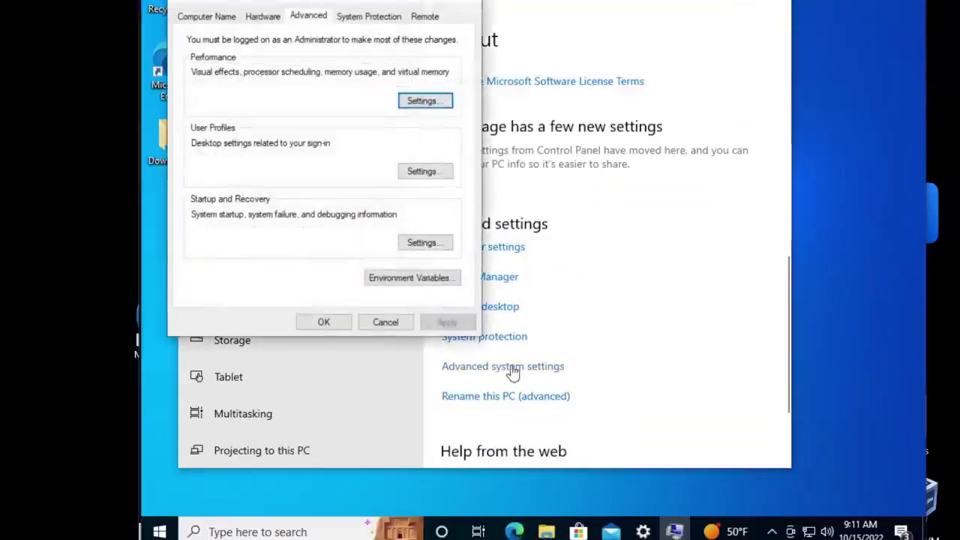
drag(234, 2, 364, 66)
click(707, 2)
drag(437, 62, 464, 70)
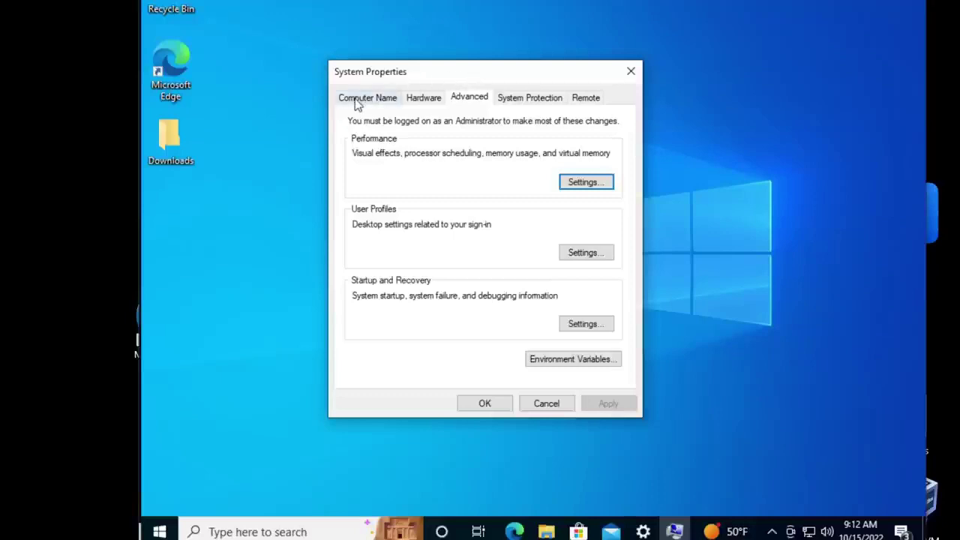
Step: Enter WORK-0001 as the computer name in Computer Name/Domain Changes
click(357, 105)
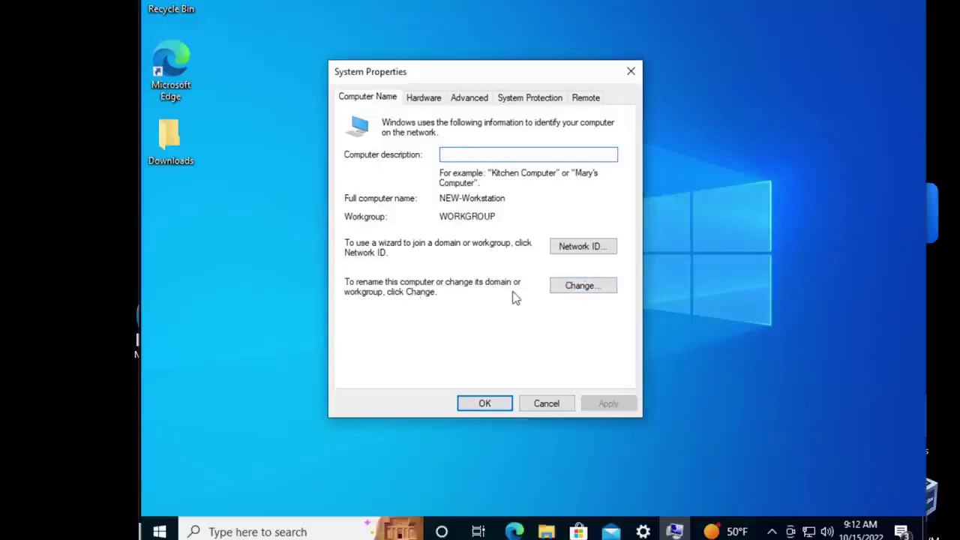
click(579, 291)
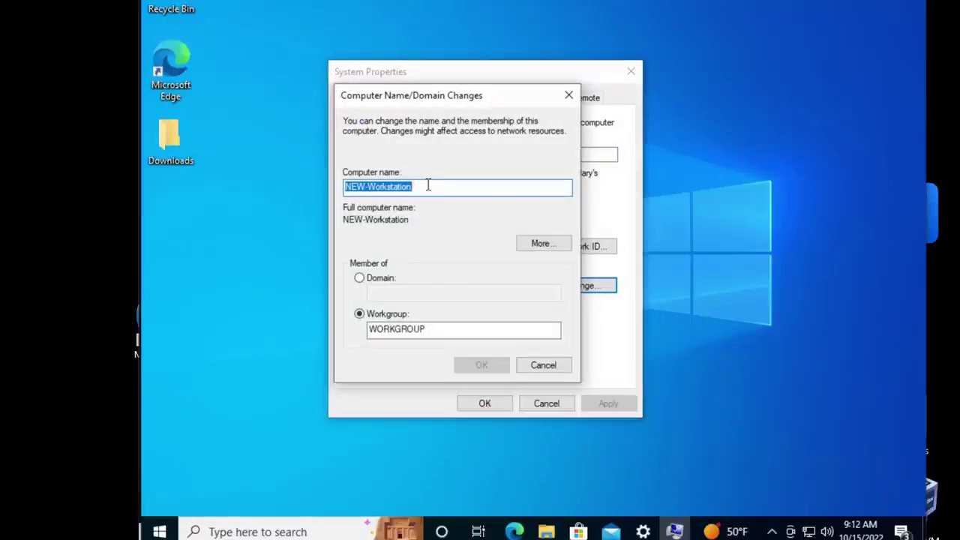
text(WORK)
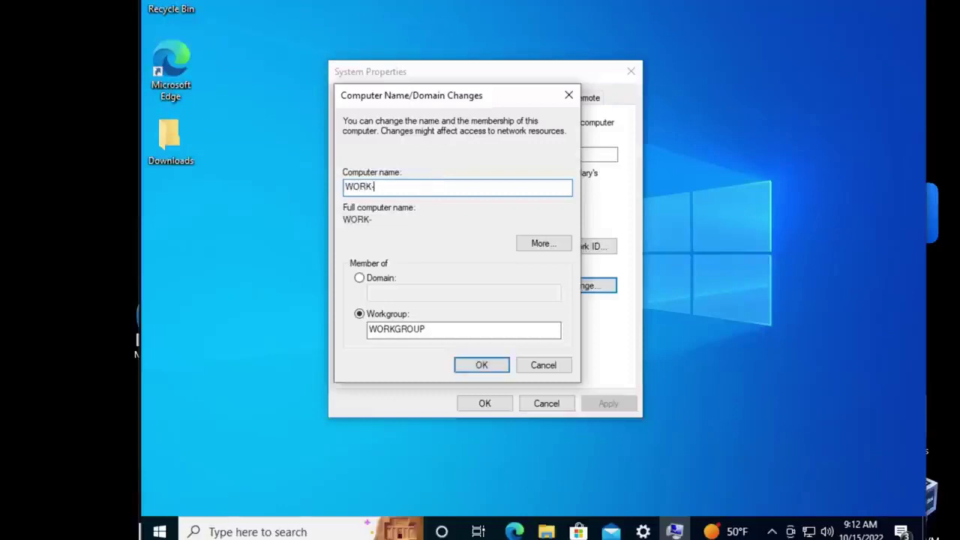
text(-0001)
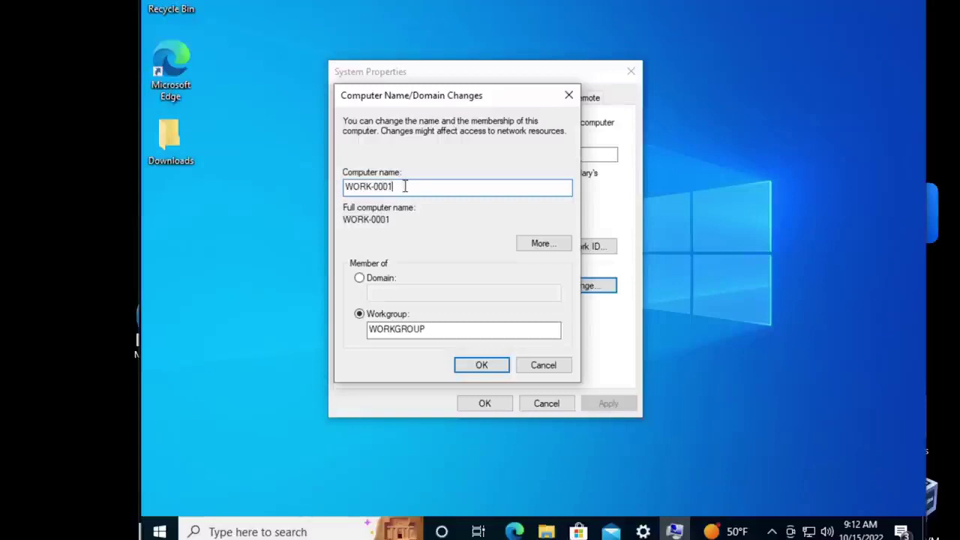
drag(403, 185, 344, 177)
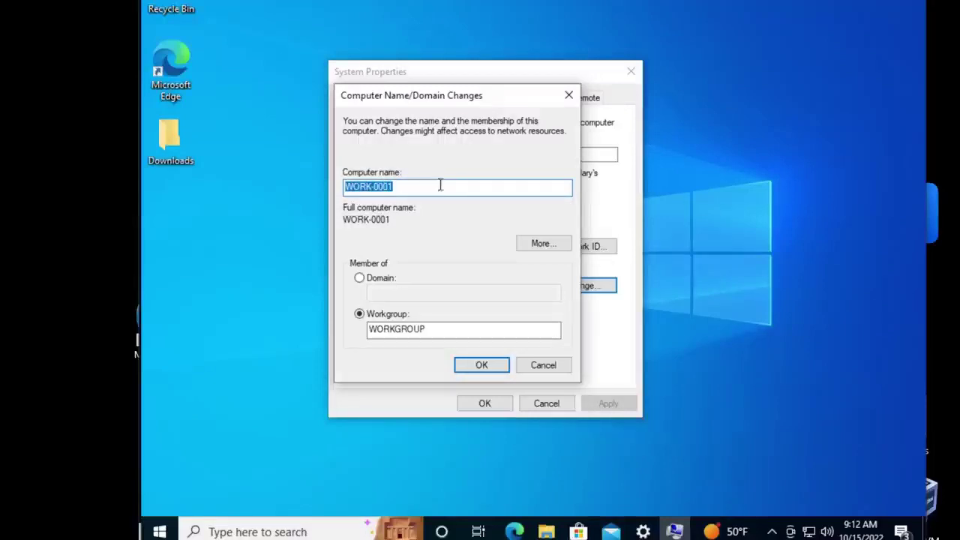
click(437, 217)
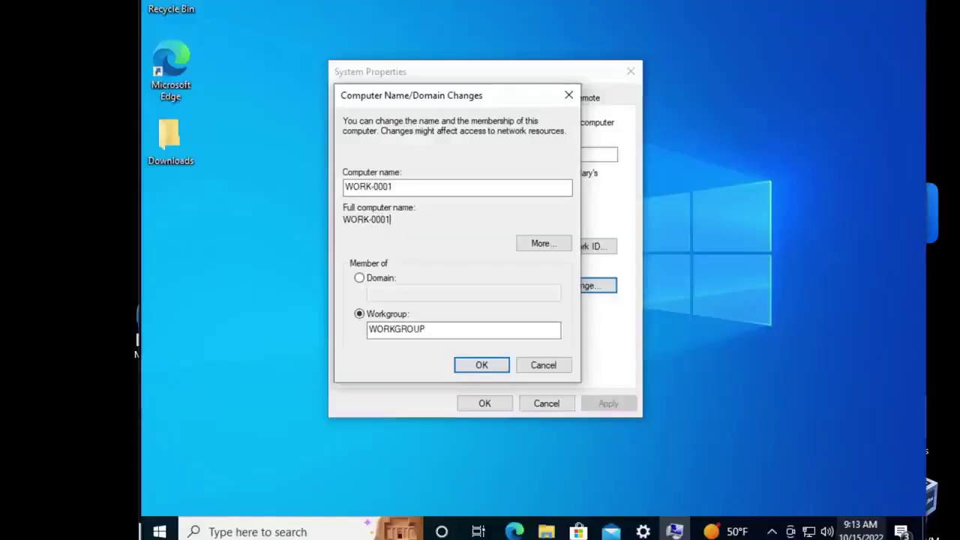
Step: Switch membership from Workgroup to Domain, leaving the Domain field empty for now
click(397, 186)
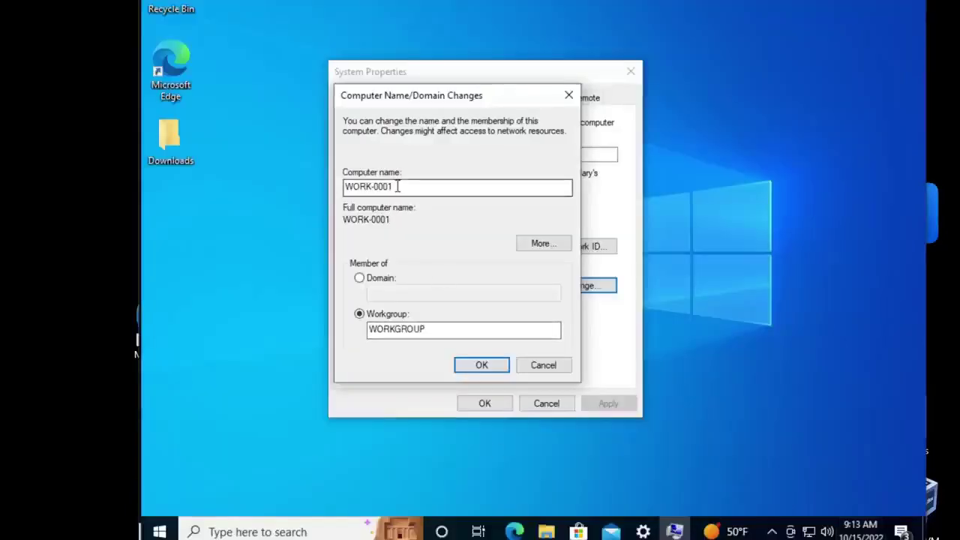
click(360, 278)
click(394, 292)
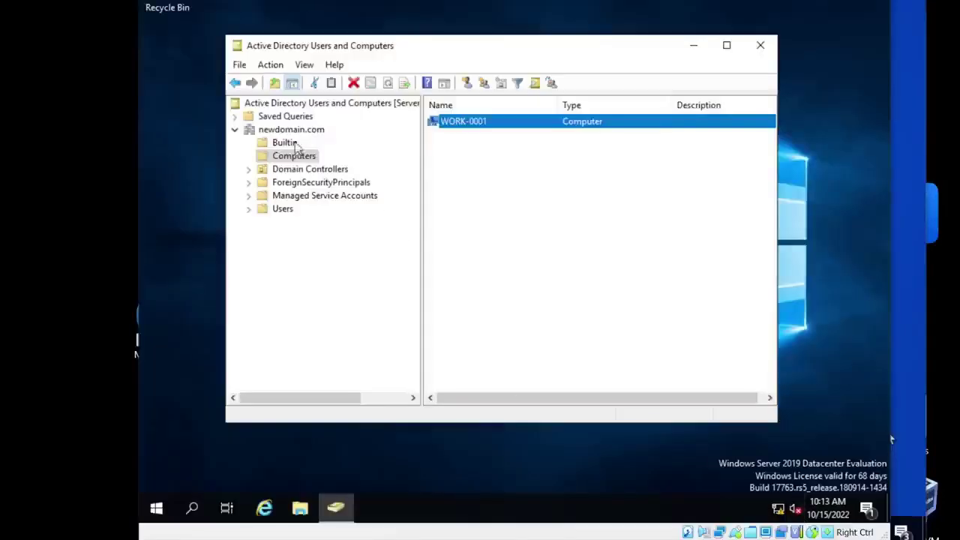
click(283, 131)
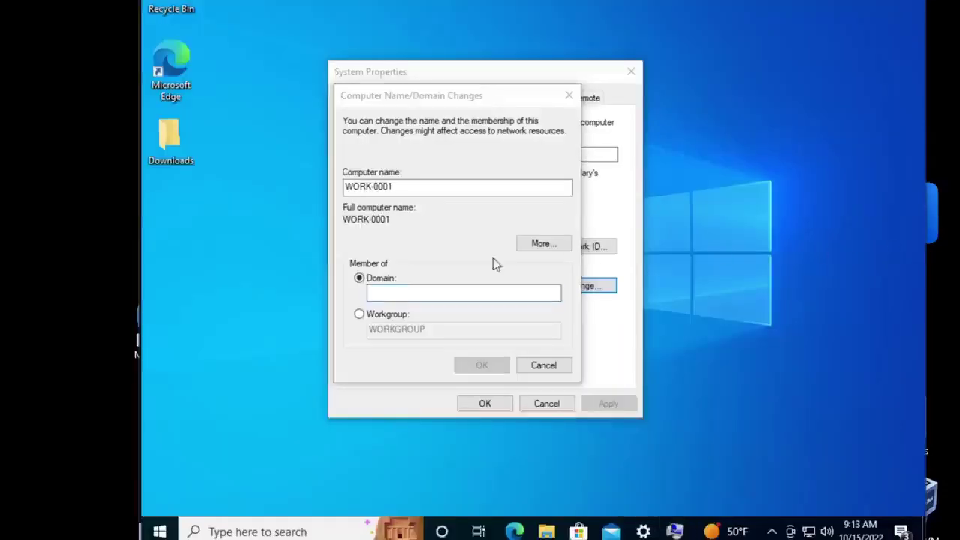
Step: Enter newdomain.com as the domain and submit the join request
click(412, 292)
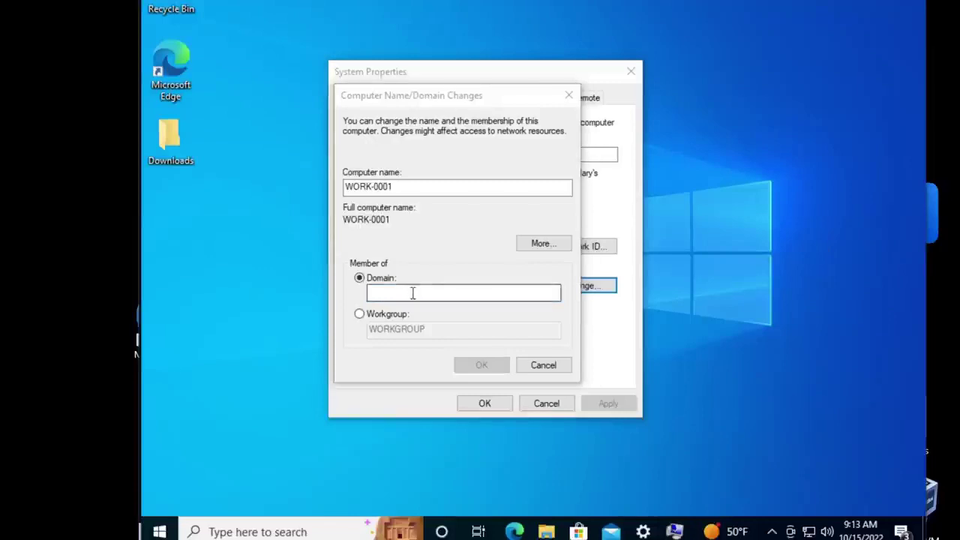
text(newdomai)
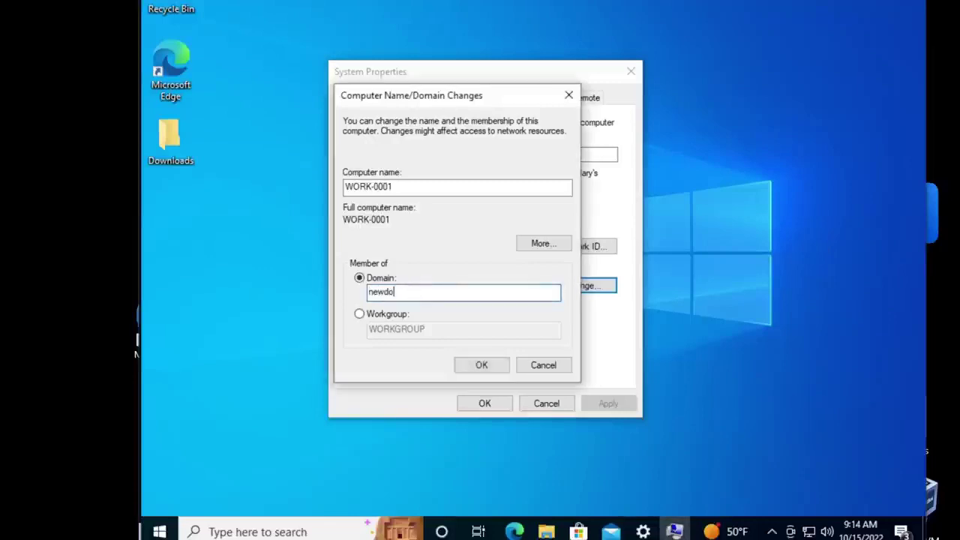
text(n.com)
click(474, 367)
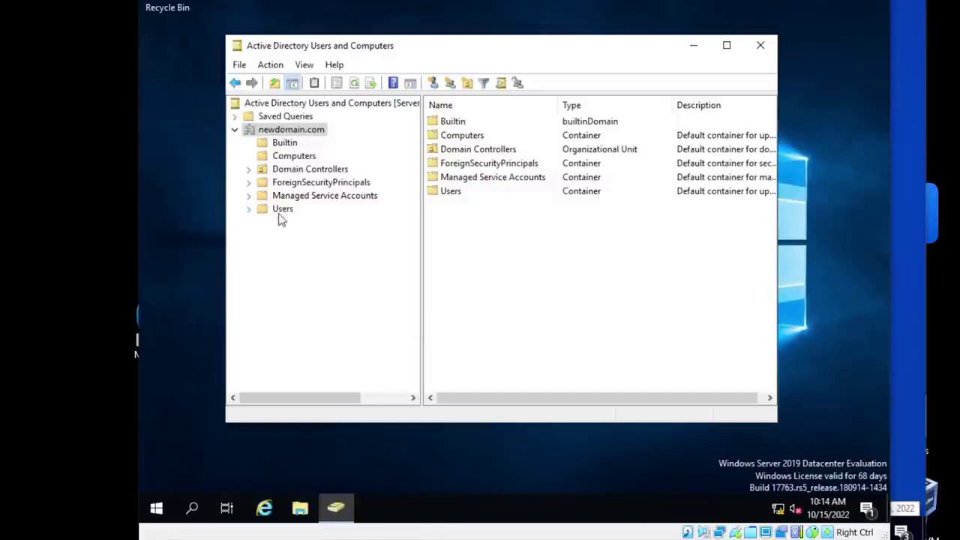
Step: On the server, review the Users container and Administrator account, then return to Computers
click(283, 211)
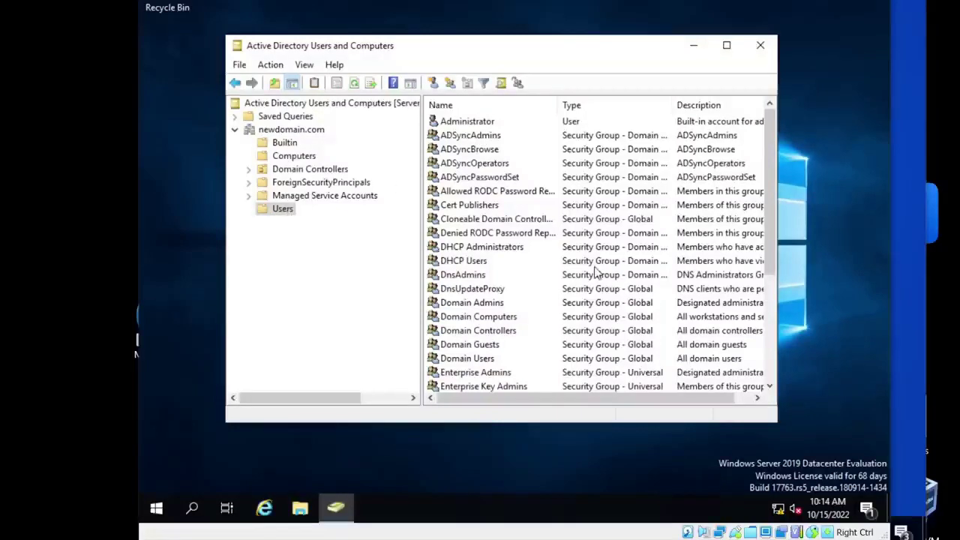
scroll(593, 274, down, 4)
scroll(592, 275, up, 4)
click(476, 123)
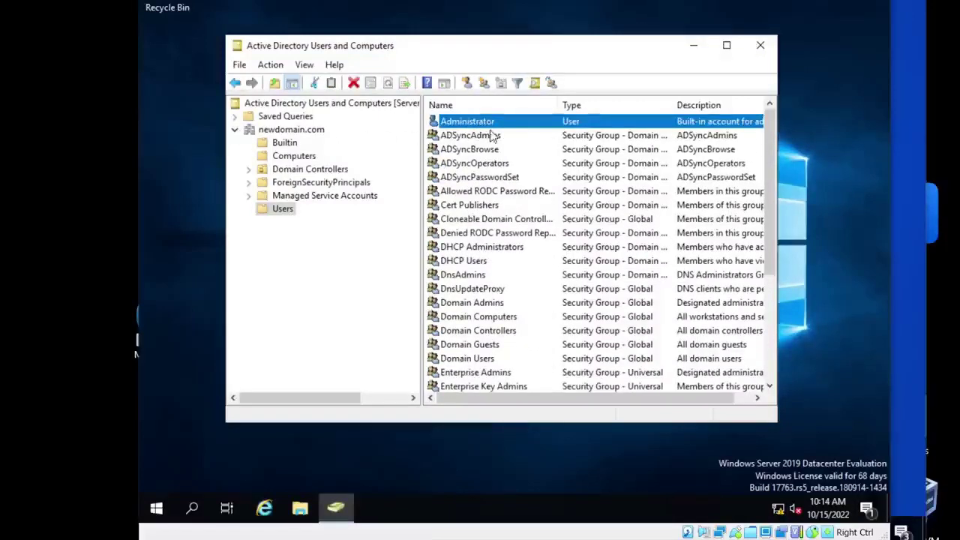
click(291, 157)
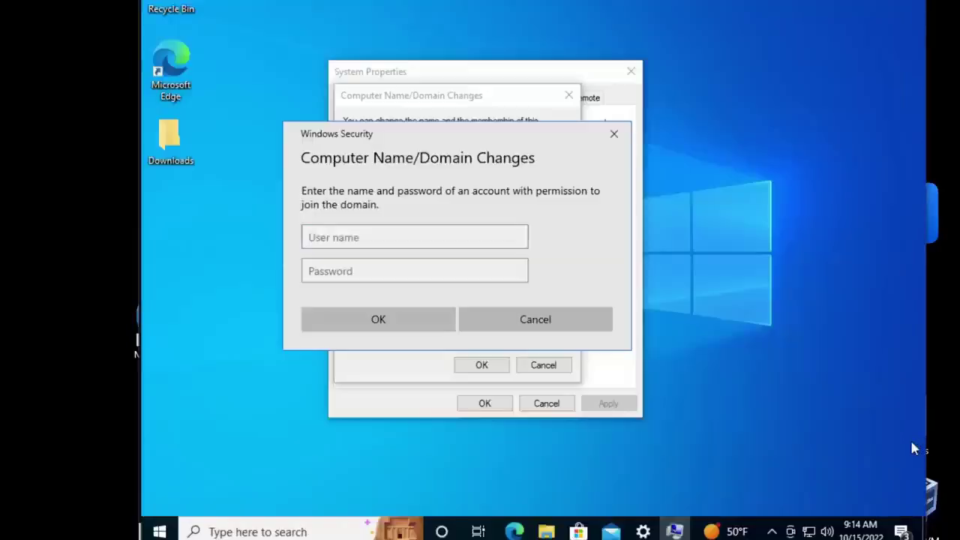
Step: Submit the domain join with user name administrator and the administrator password
click(375, 239)
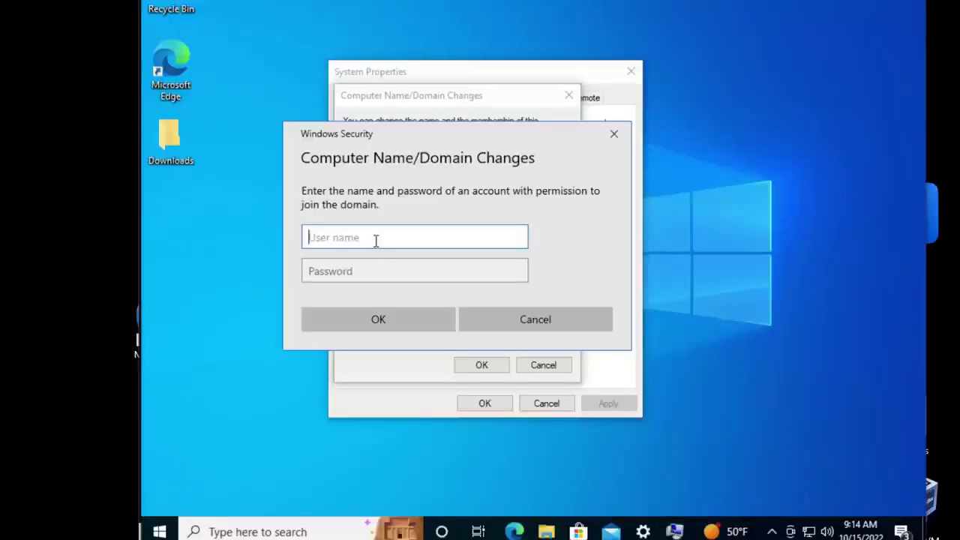
text(a)
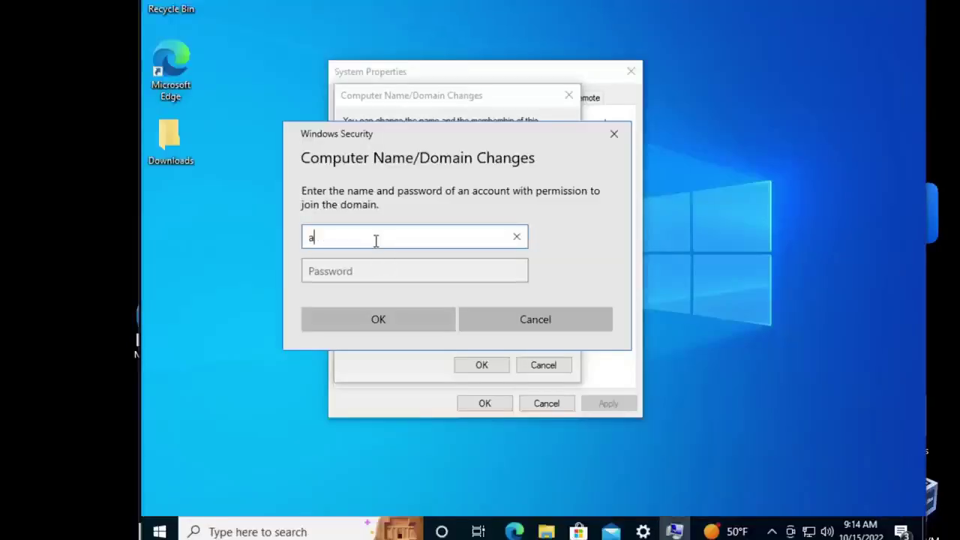
text(dministrator)
key(Tab)
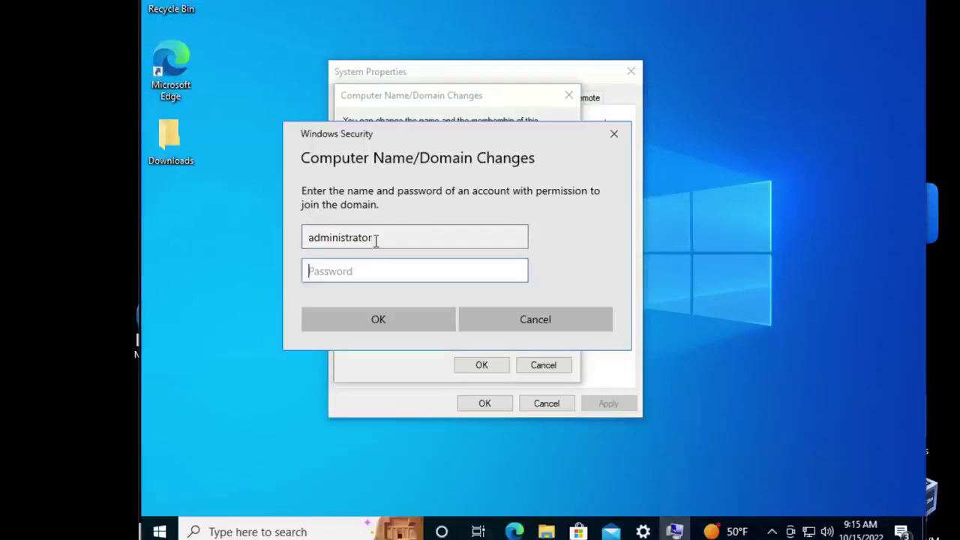
text(P@ssw0rd)
click(381, 320)
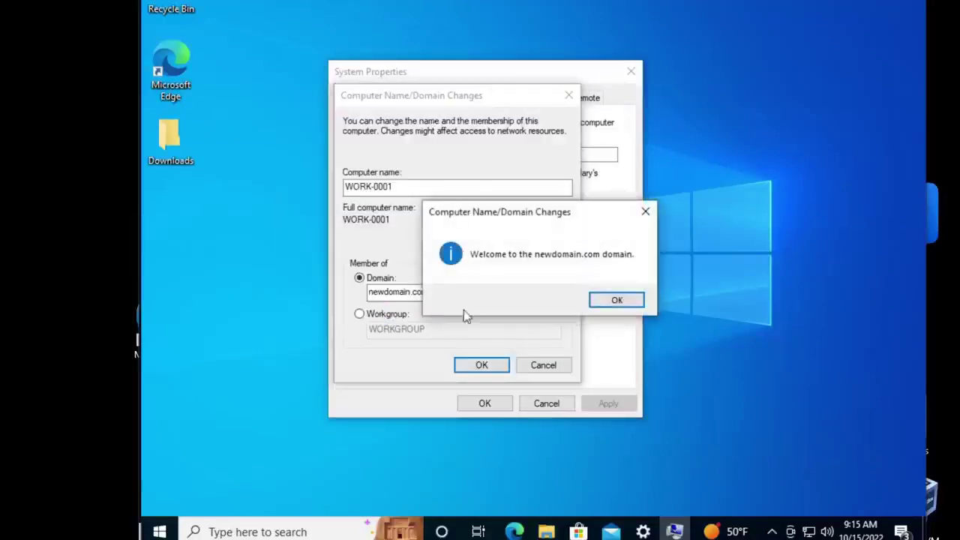
Step: Acknowledge the newdomain.com welcome and restart notices, close System Properties, and restart now
click(617, 300)
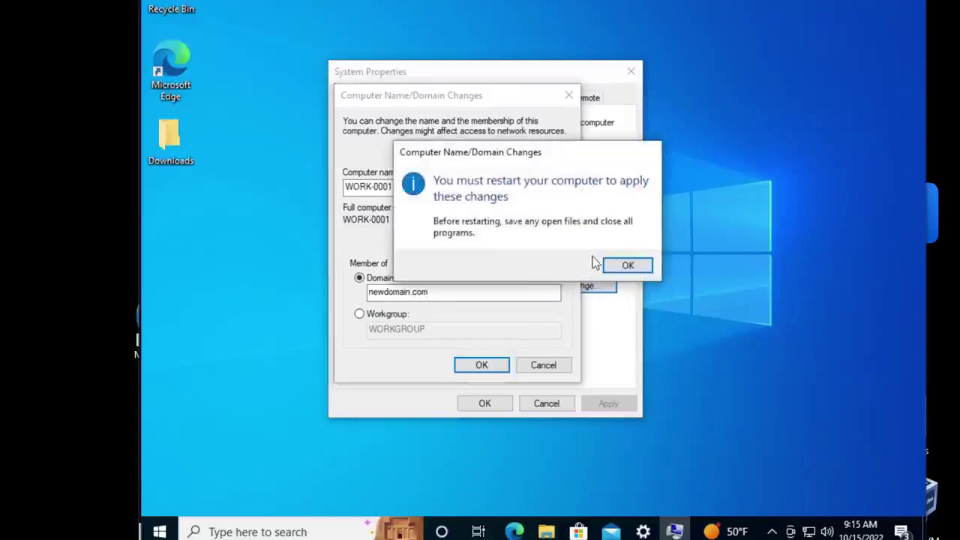
click(619, 263)
drag(482, 405, 462, 361)
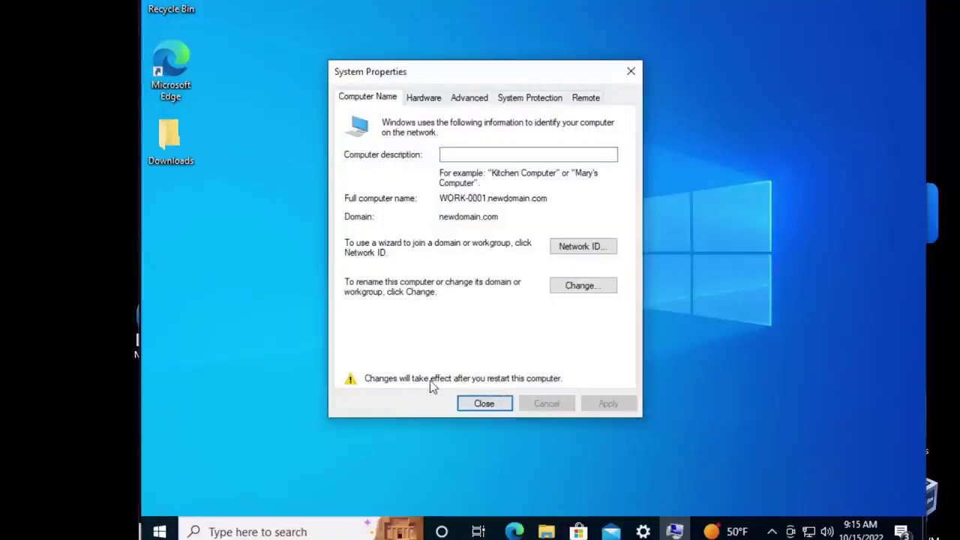
click(489, 403)
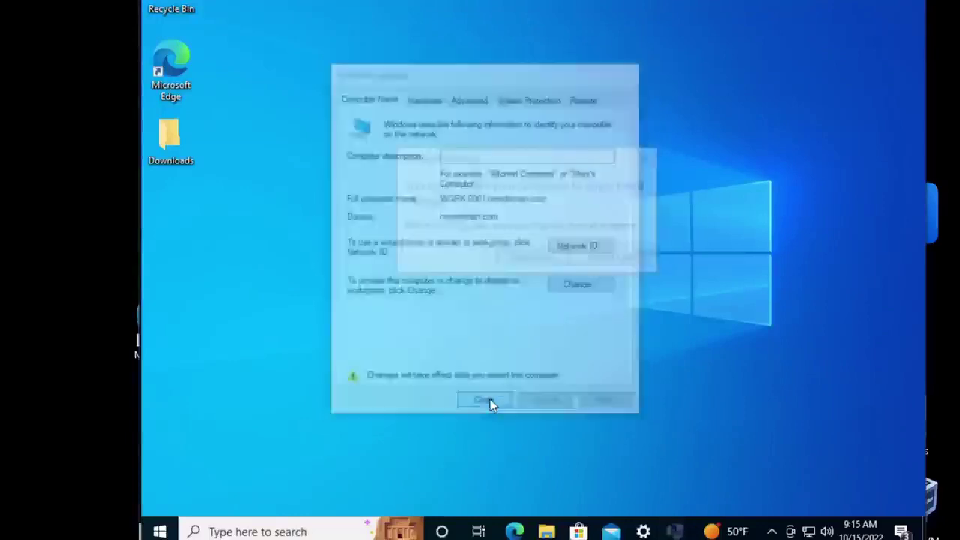
click(555, 262)
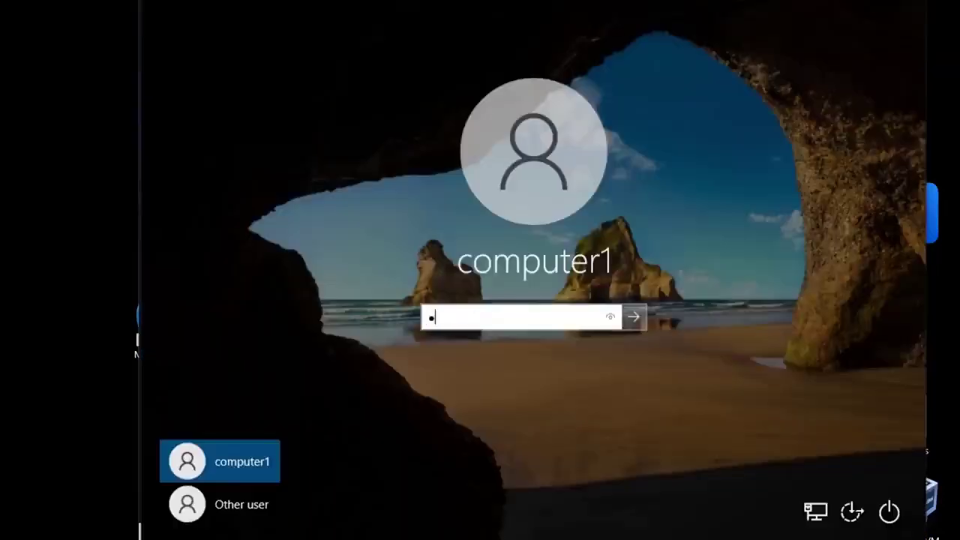
Step: Sign in to the restarted Windows 10 VM with the local account password
text(a$$w0rd)
key(Return)
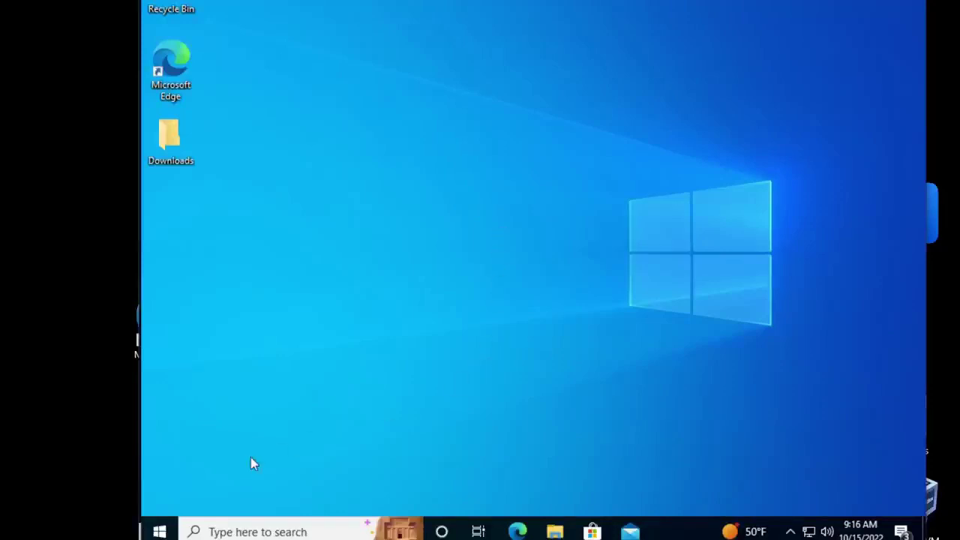
Step: Launch Command Prompt from search and run ipconfig /all
click(257, 531)
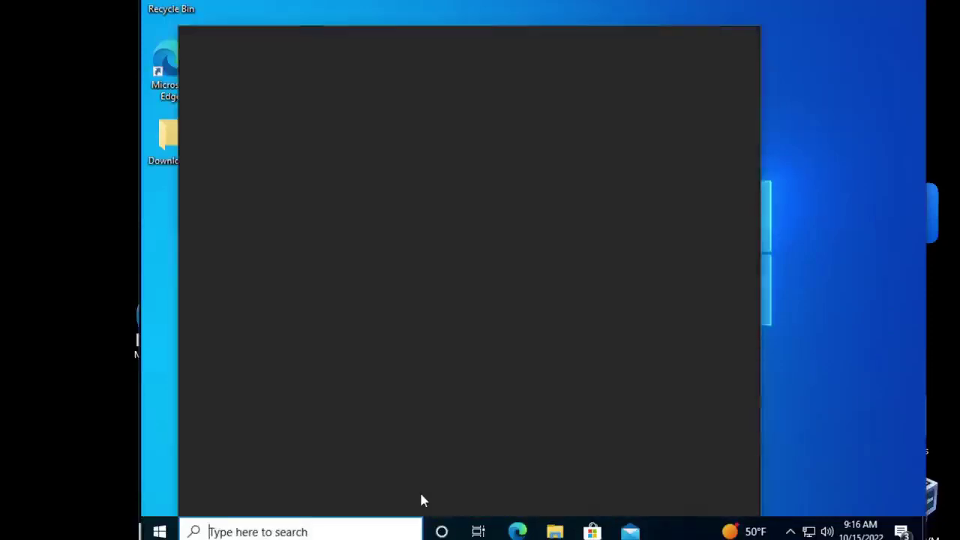
text(cmd)
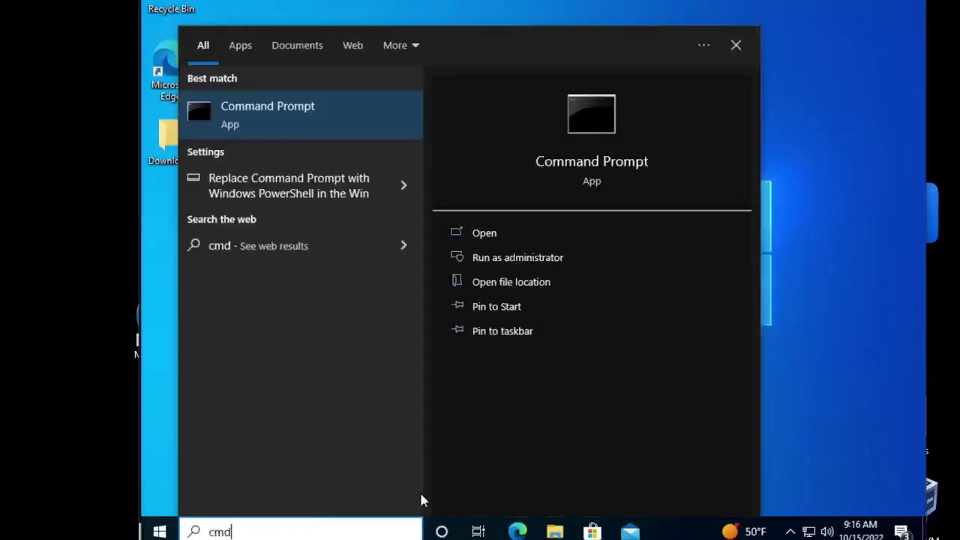
key(Return)
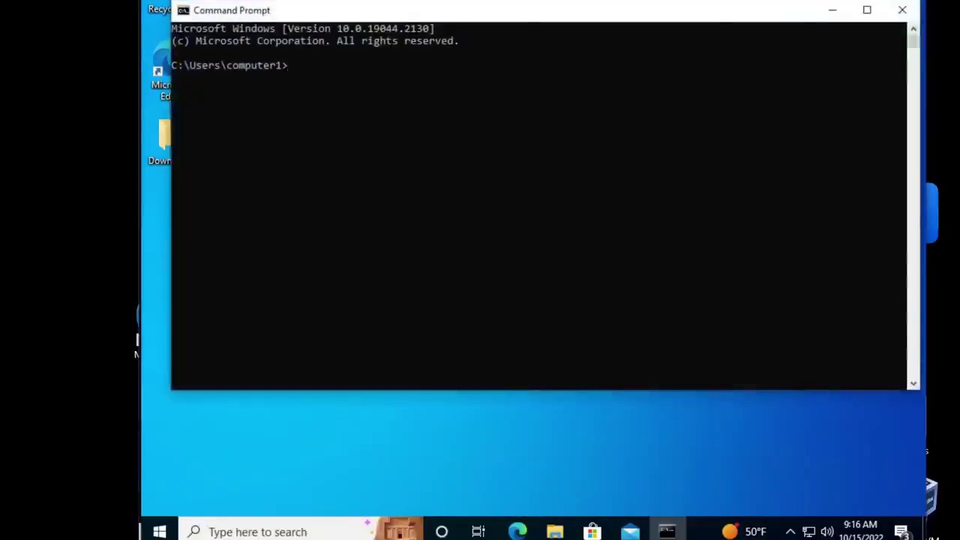
text(ipconfig /all)
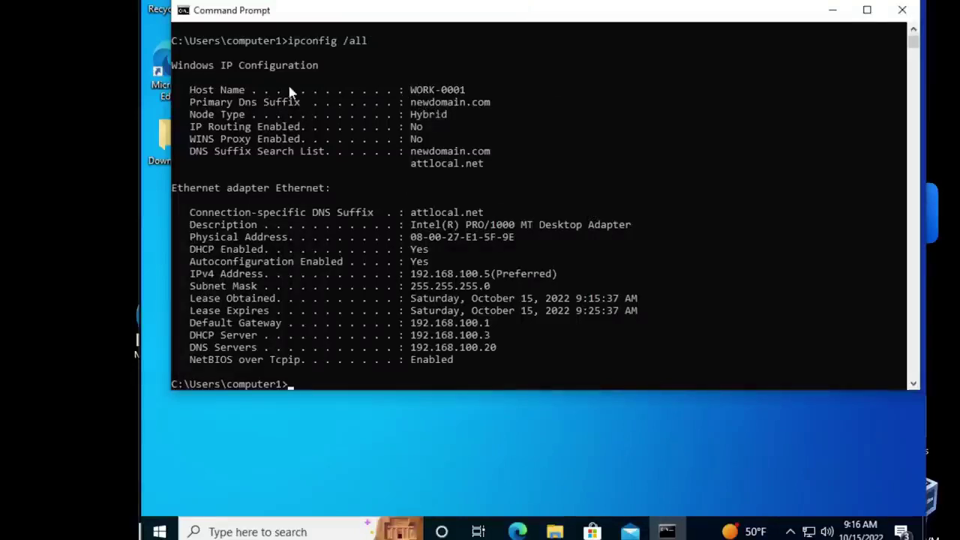
Step: Highlight the Host Name, Primary Dns Suffix and attlocal.net suffix lines in the output
drag(190, 91, 465, 98)
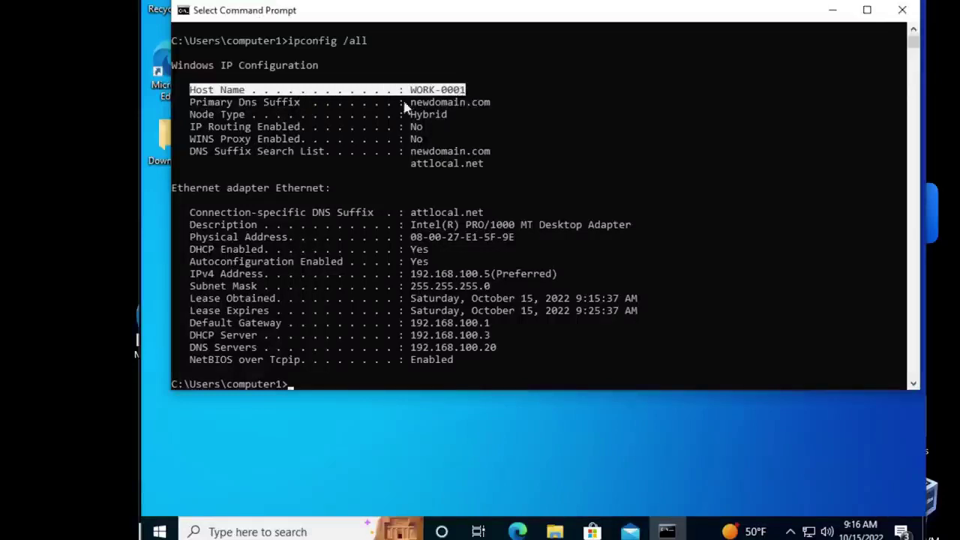
drag(184, 102, 493, 108)
click(284, 137)
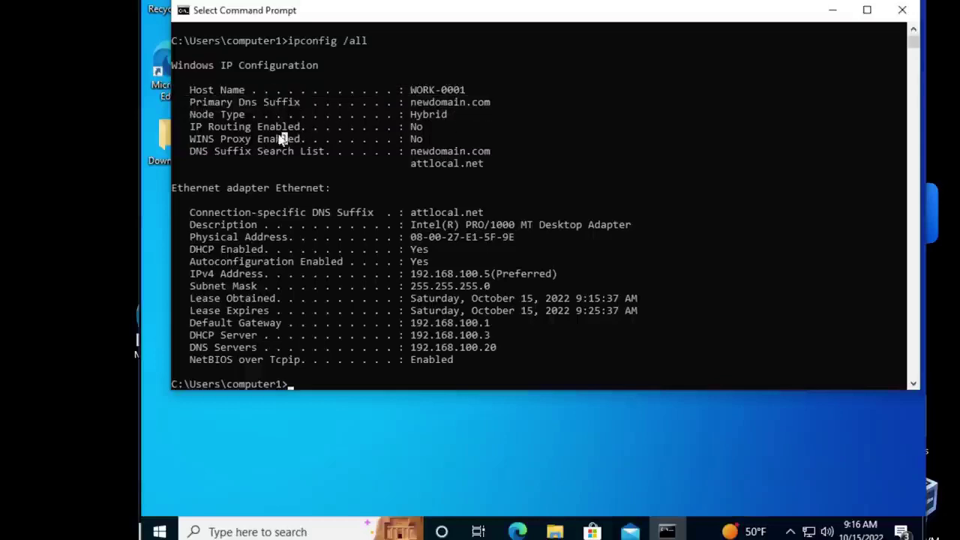
drag(189, 154, 482, 155)
click(482, 154)
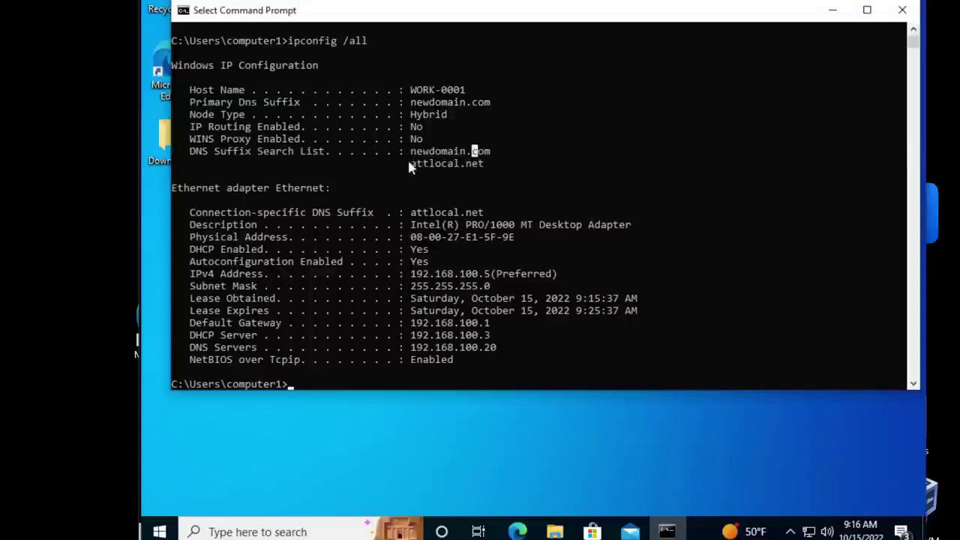
drag(407, 162, 478, 166)
click(474, 152)
Step: Highlight newdomain.com and both entries in the DNS Suffix Search List
drag(412, 153, 488, 154)
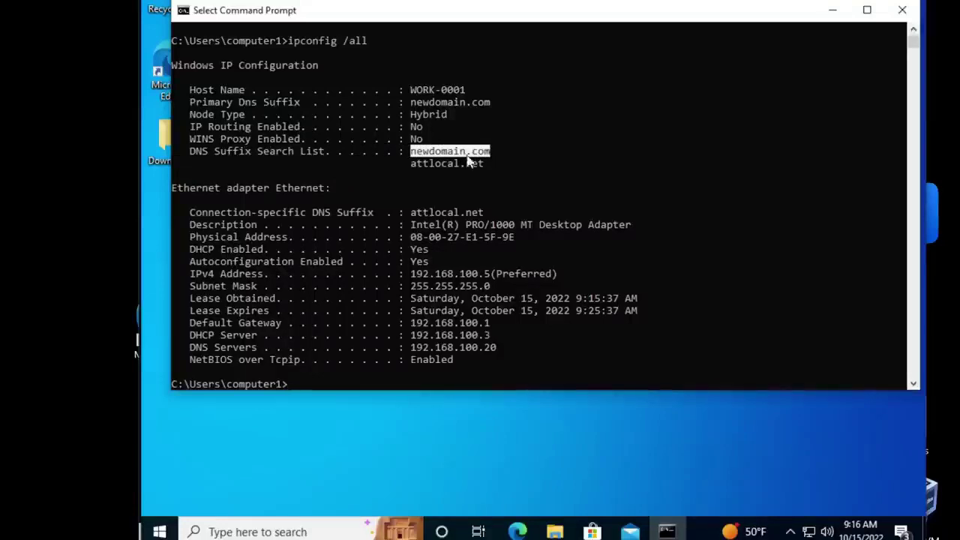
click(450, 151)
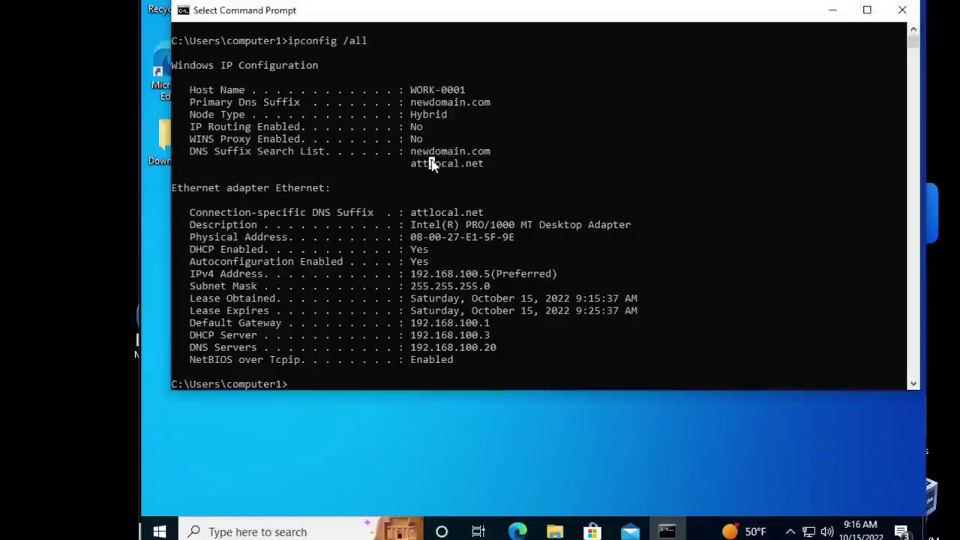
click(431, 163)
click(424, 129)
drag(193, 155, 484, 165)
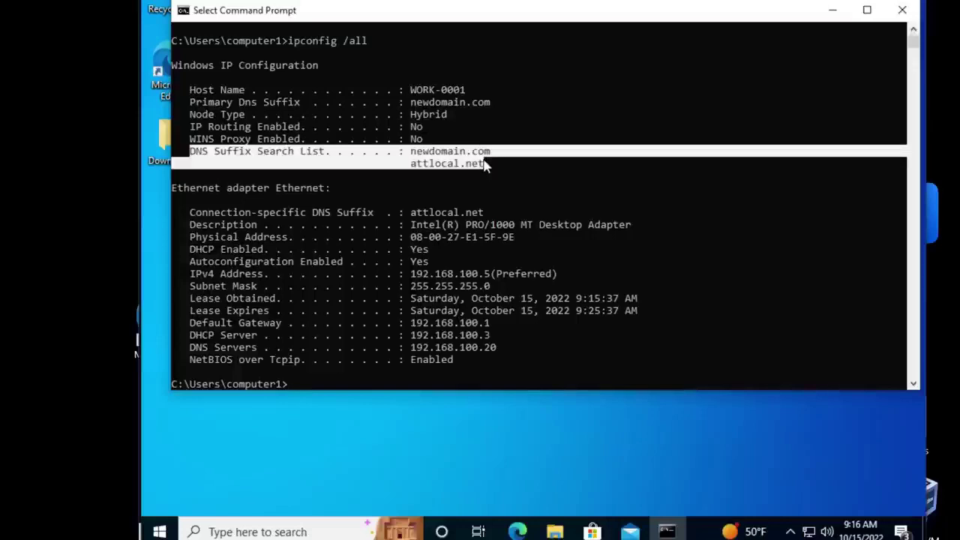
click(428, 153)
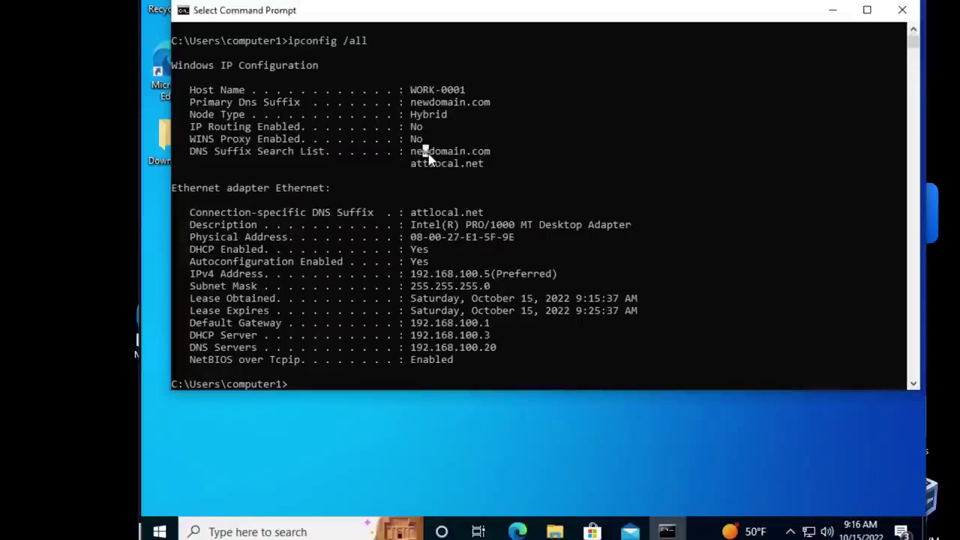
drag(407, 150, 489, 153)
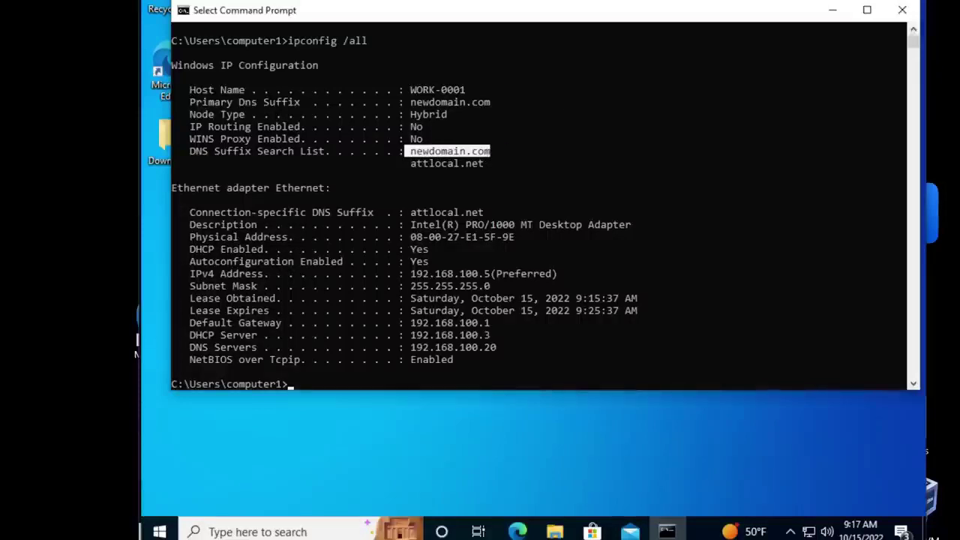
Step: Minimize Command Prompt and open the About settings page via an 'about' search
click(832, 12)
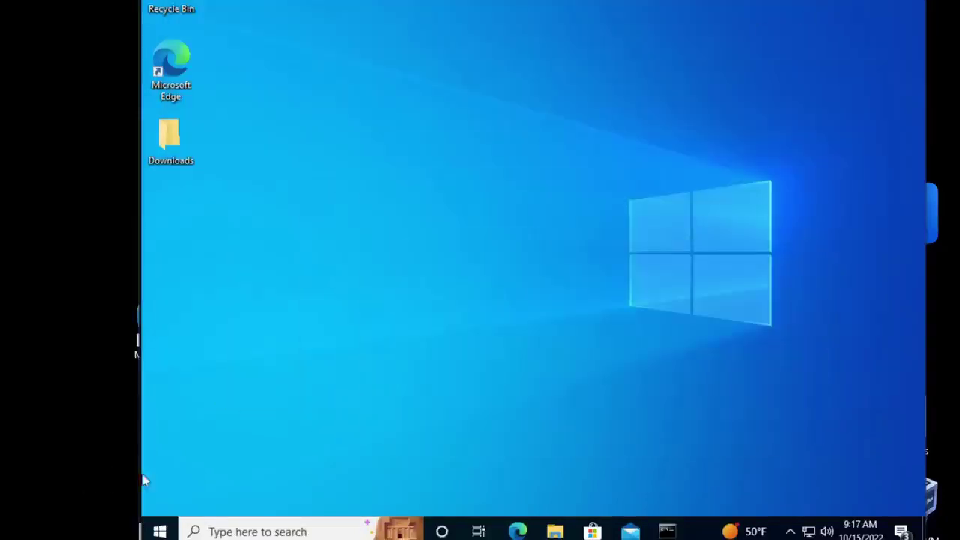
click(229, 529)
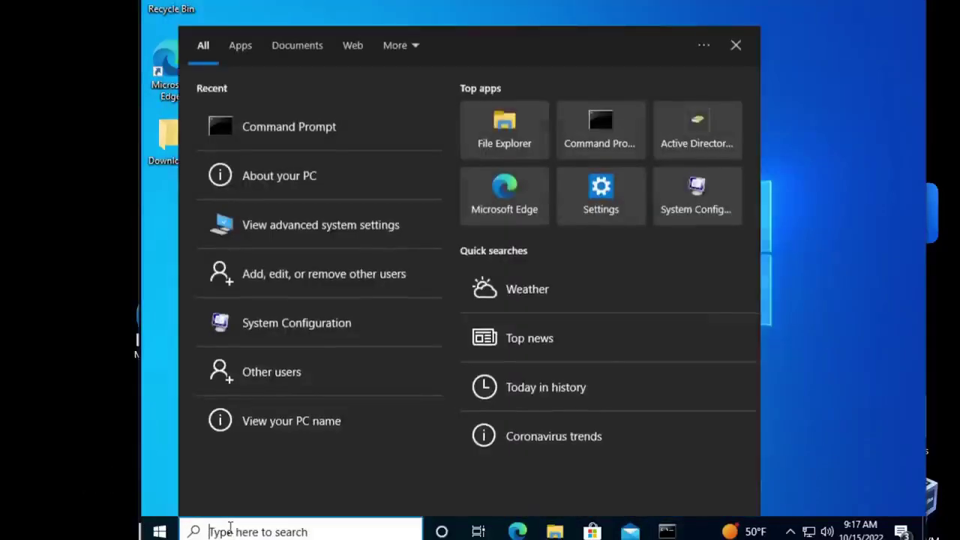
text(about)
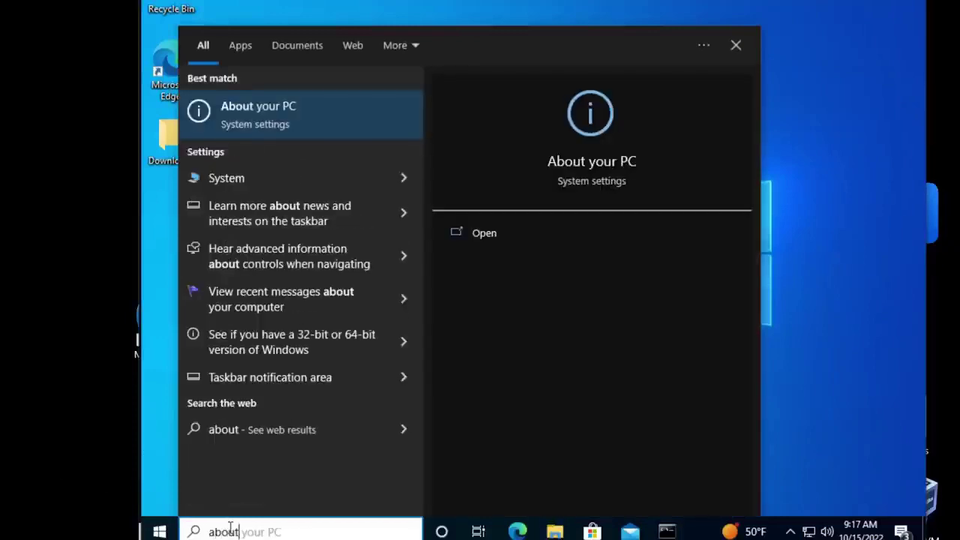
key(Return)
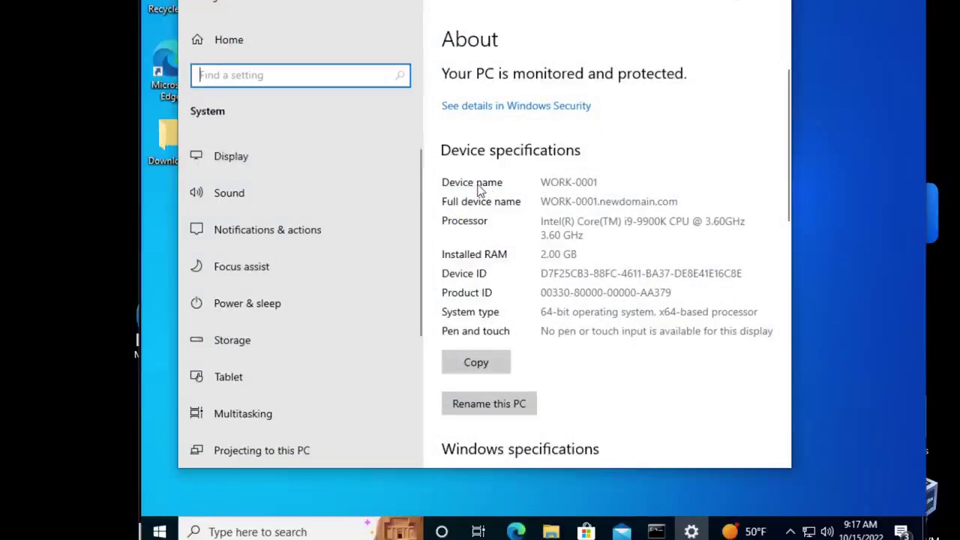
click(540, 177)
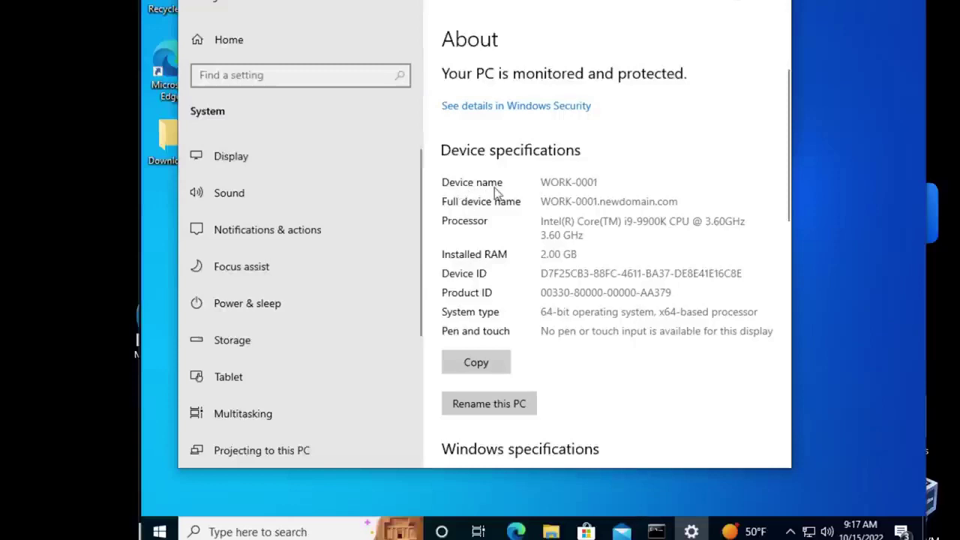
Step: Highlight device name WORK-0001 and full device name WORK-0001.newdomain.com
drag(543, 181, 607, 180)
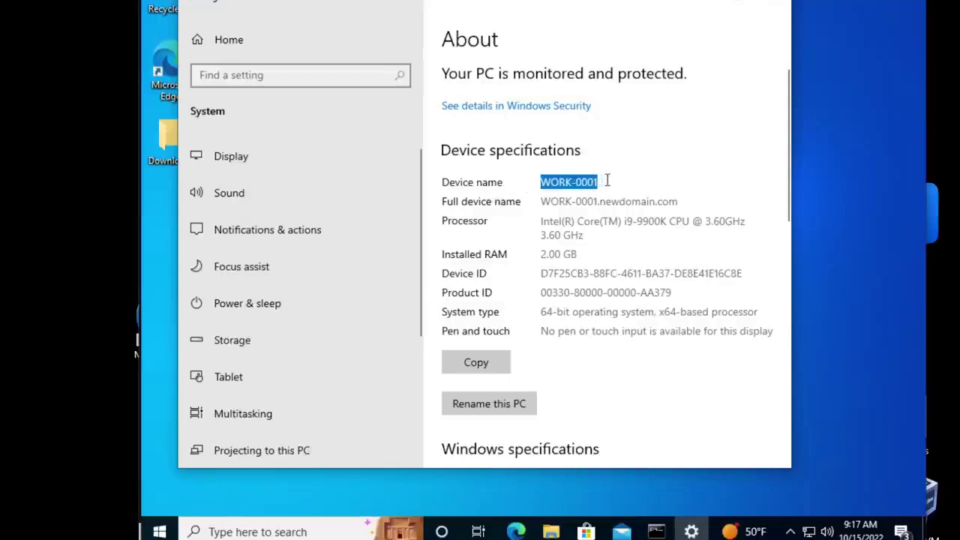
click(553, 201)
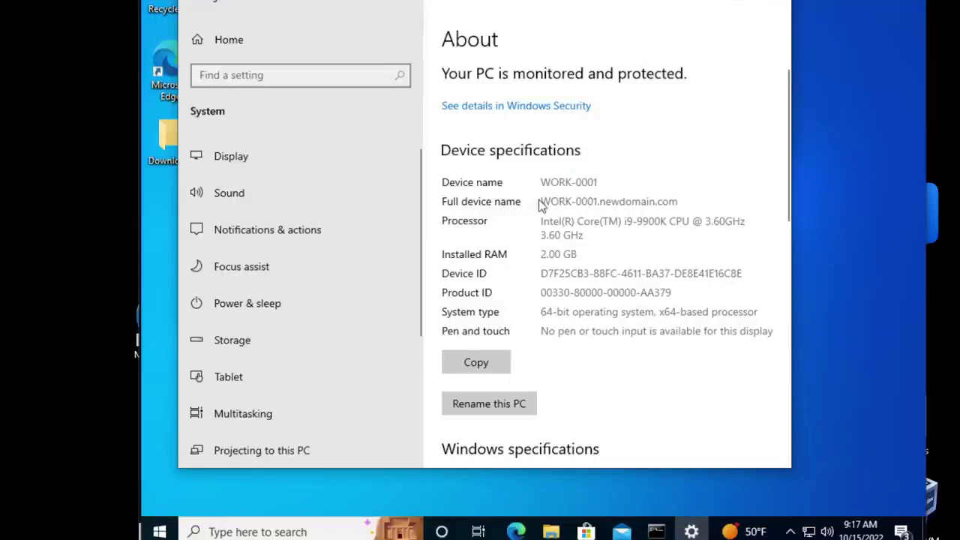
drag(541, 201, 686, 201)
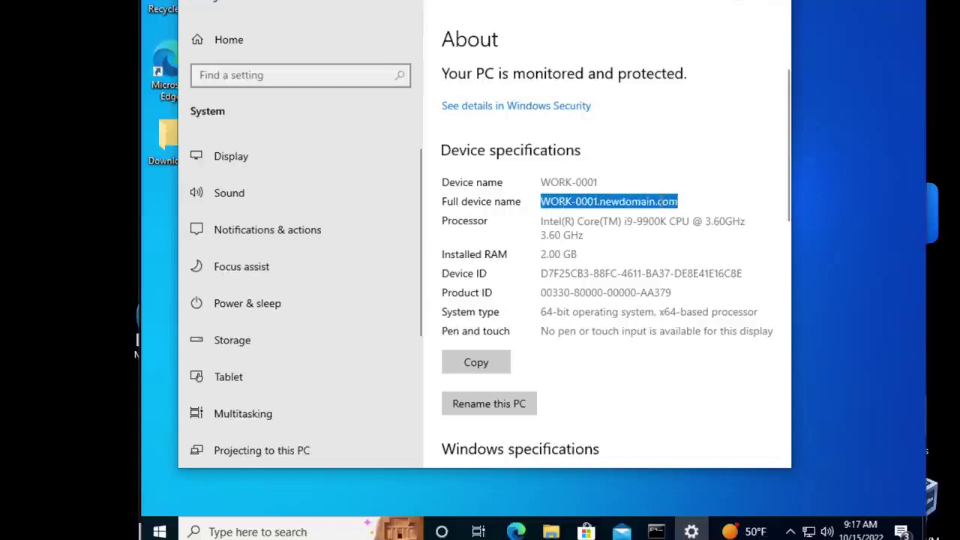
click(659, 201)
drag(541, 201, 676, 195)
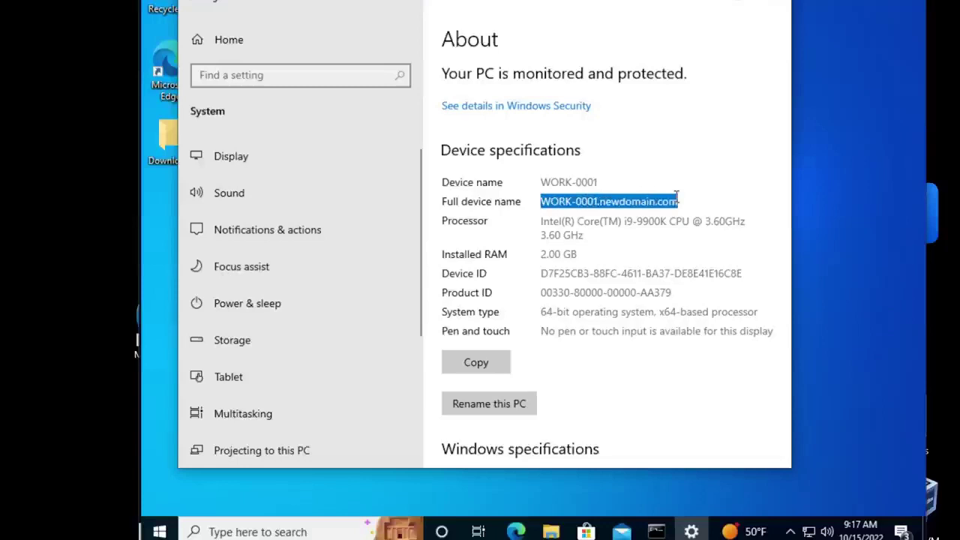
click(653, 196)
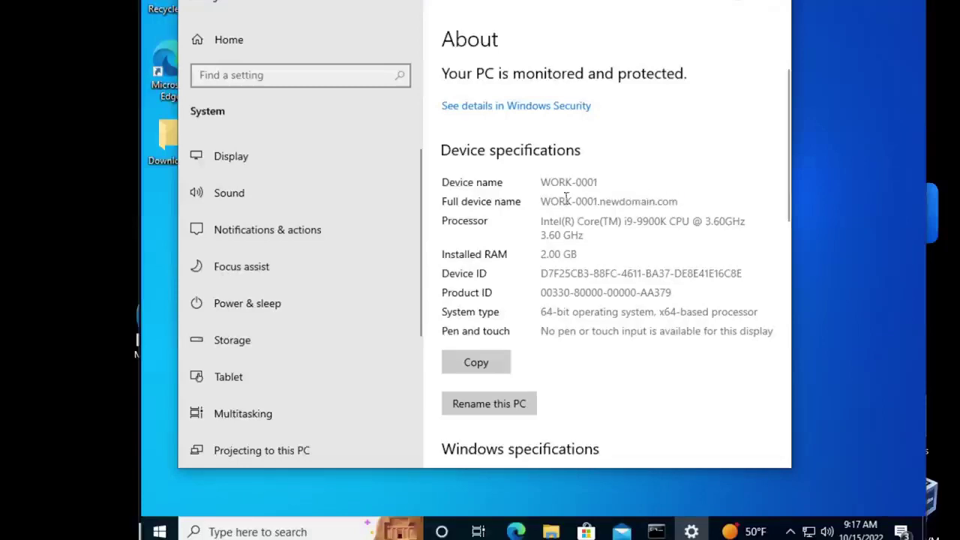
drag(540, 201, 679, 201)
click(648, 201)
Step: Reselect both device names, then scroll down to Related settings
drag(600, 181, 535, 182)
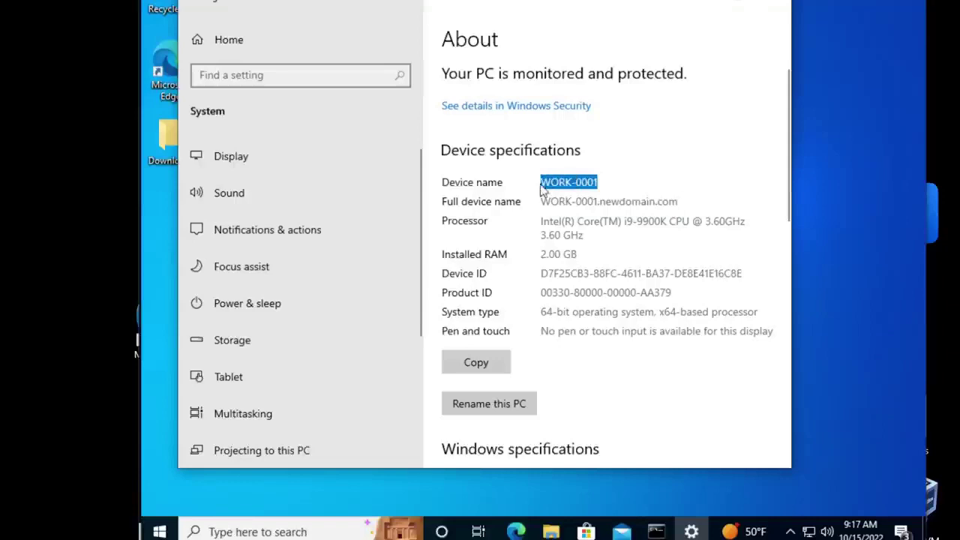
click(628, 182)
drag(543, 201, 678, 196)
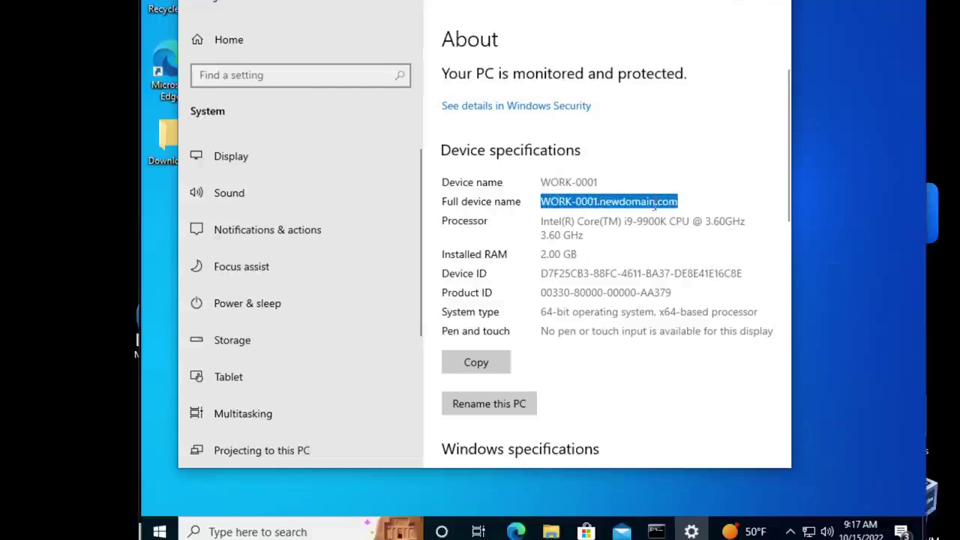
click(606, 201)
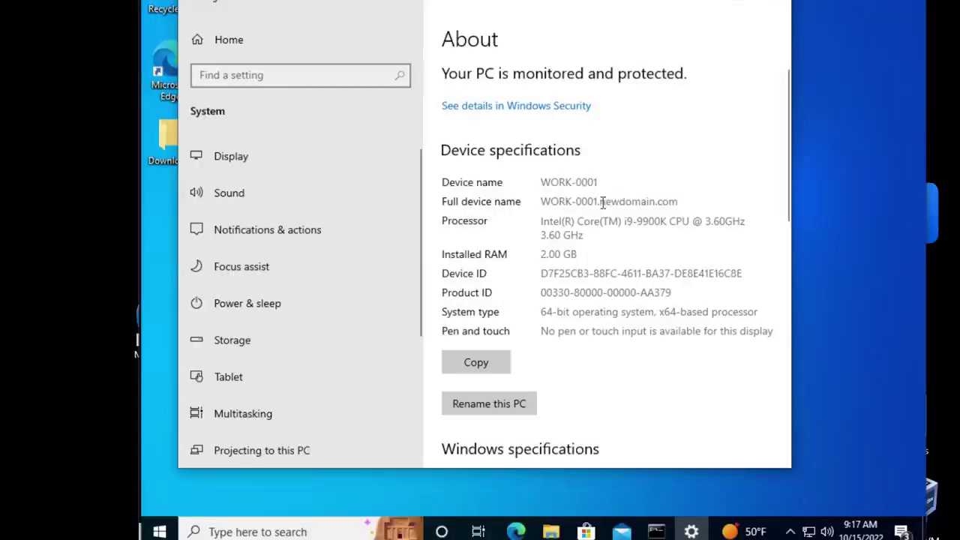
scroll(553, 240, down, 10)
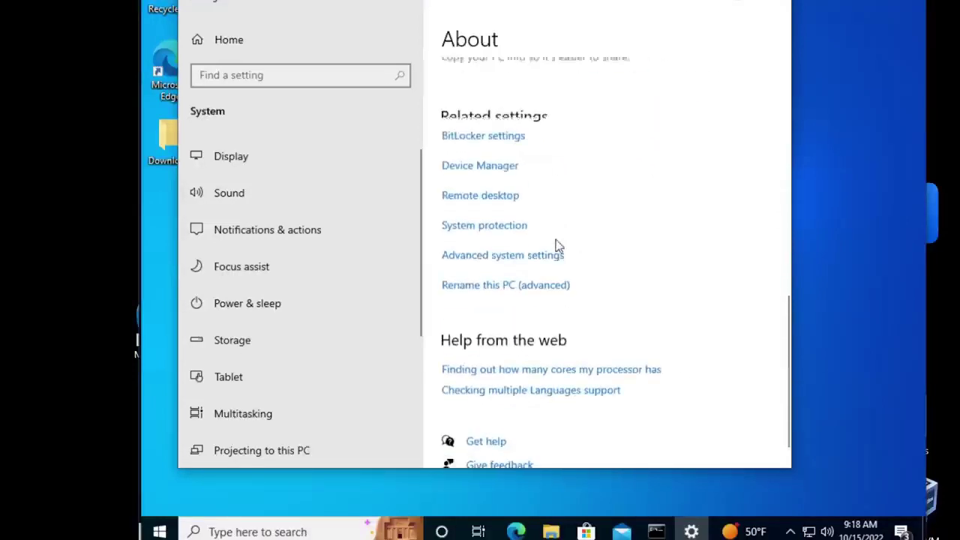
Step: Review the newdomain.com domain under Advanced system settings > Computer Name > Change, then cancel
click(533, 236)
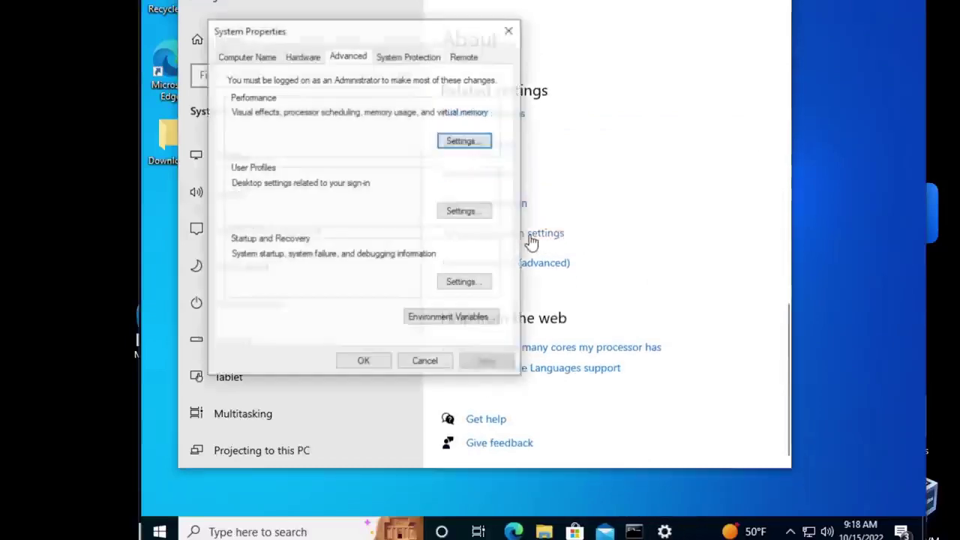
click(246, 57)
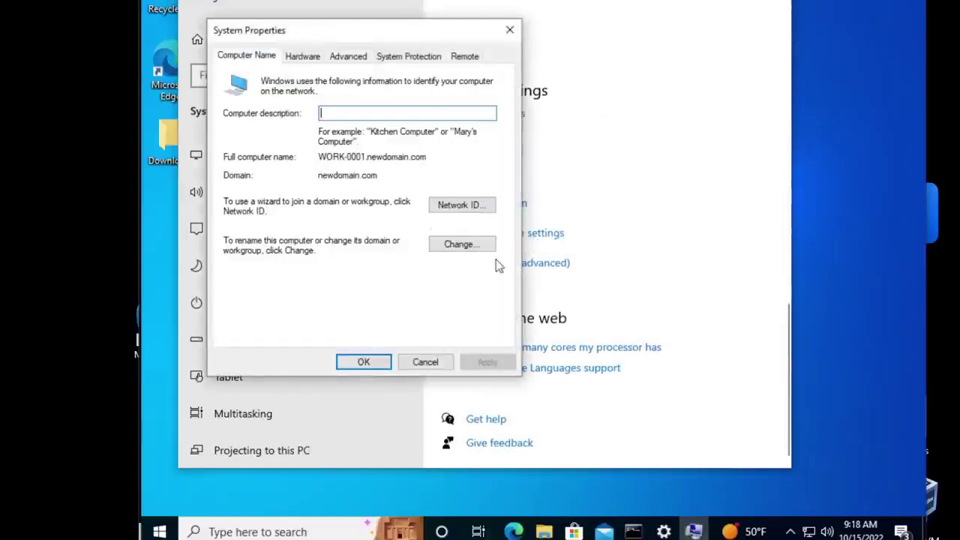
click(461, 244)
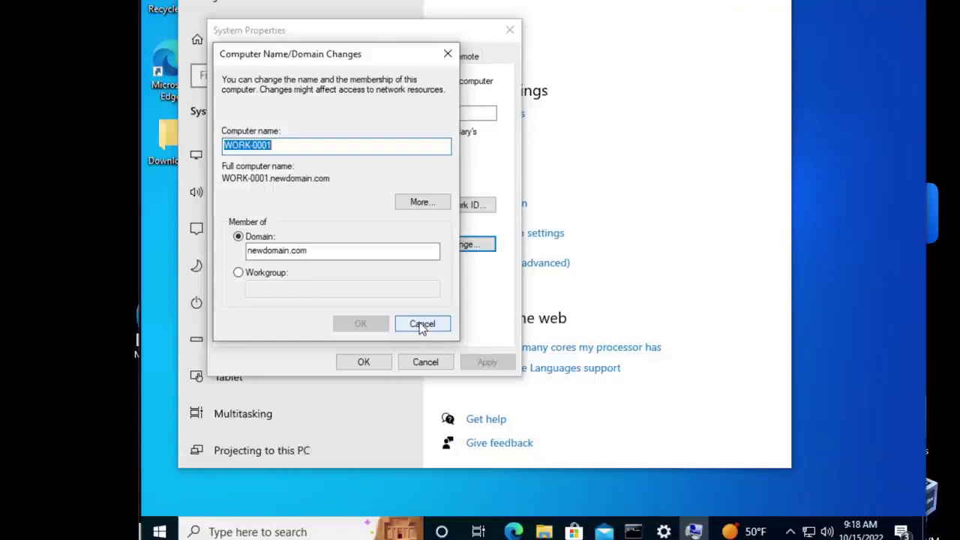
click(422, 324)
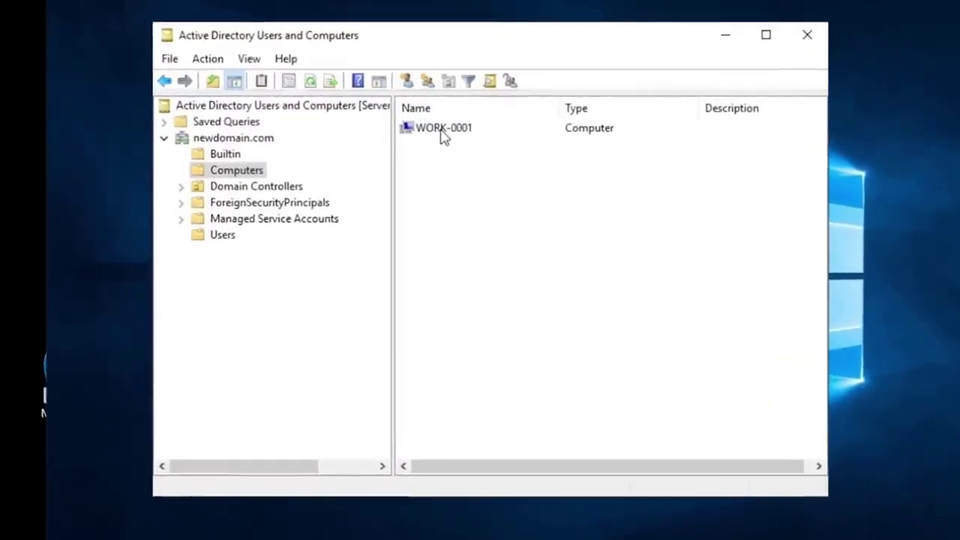
Step: Select the WORK-0001 computer account in Computers and bring up its context menu
click(443, 131)
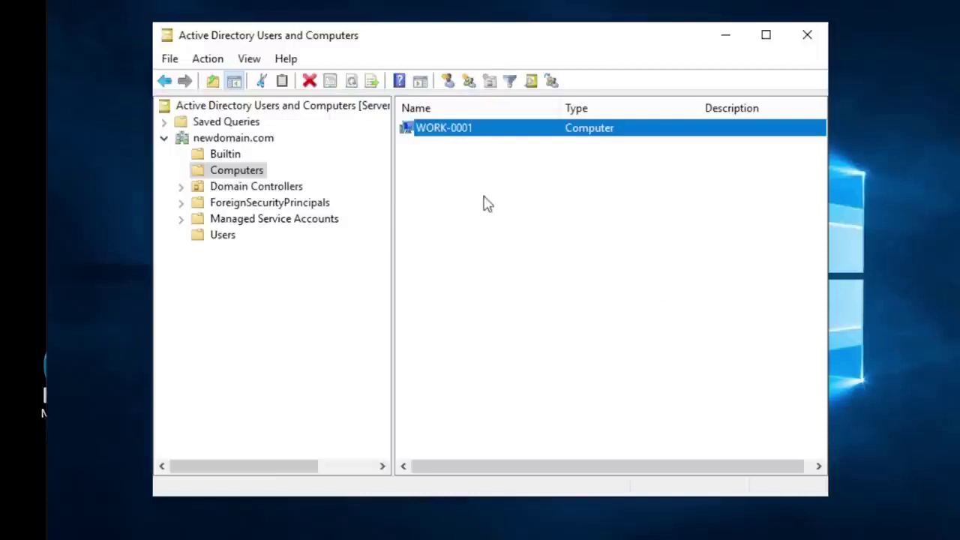
right_click(434, 134)
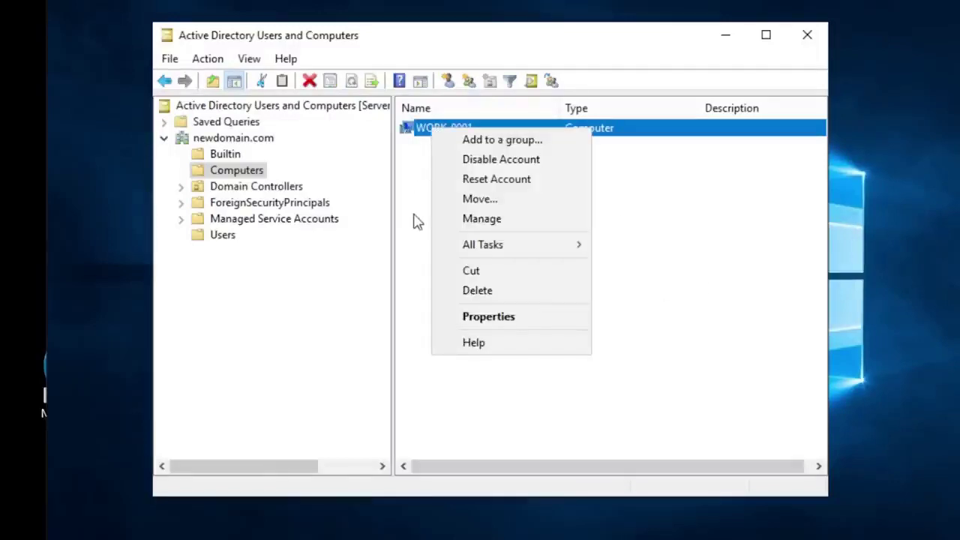
click(417, 222)
click(433, 132)
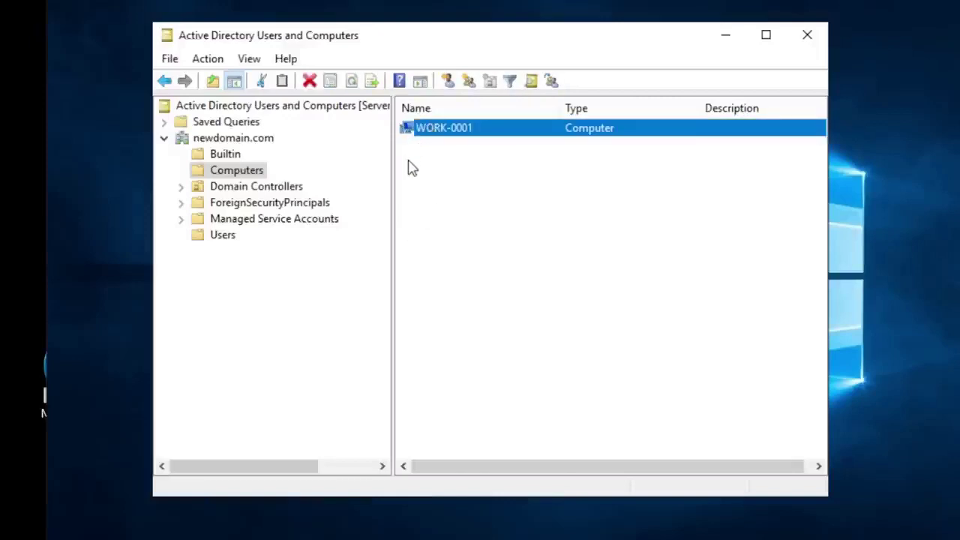
click(420, 160)
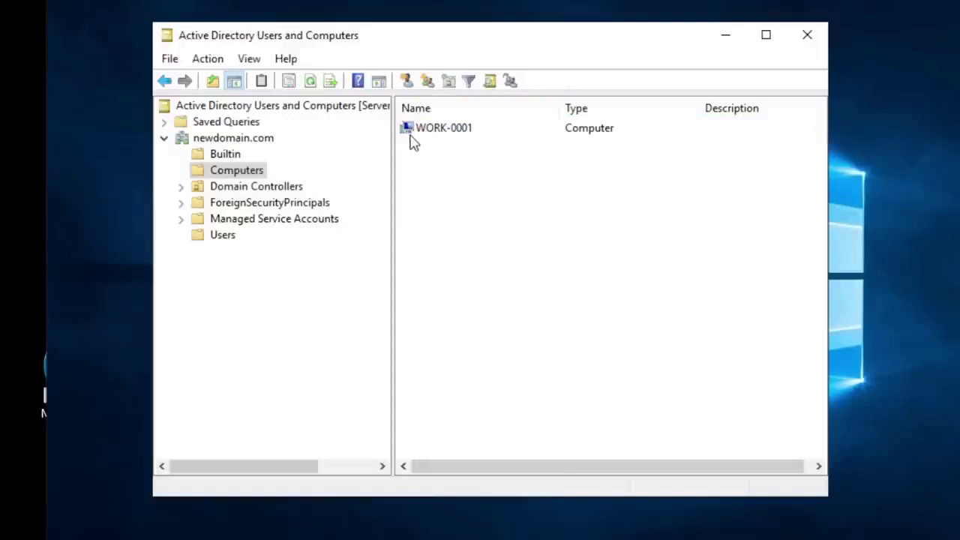
click(411, 133)
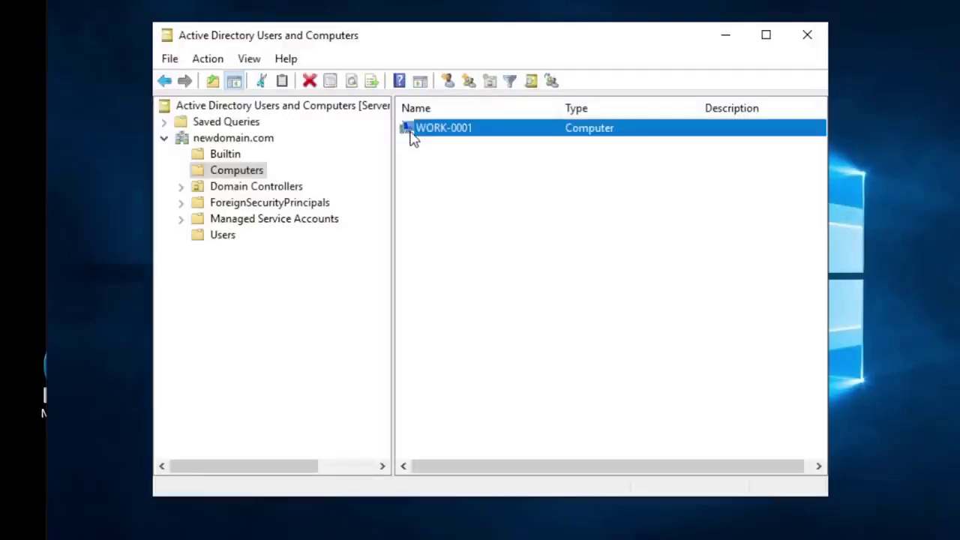
click(430, 147)
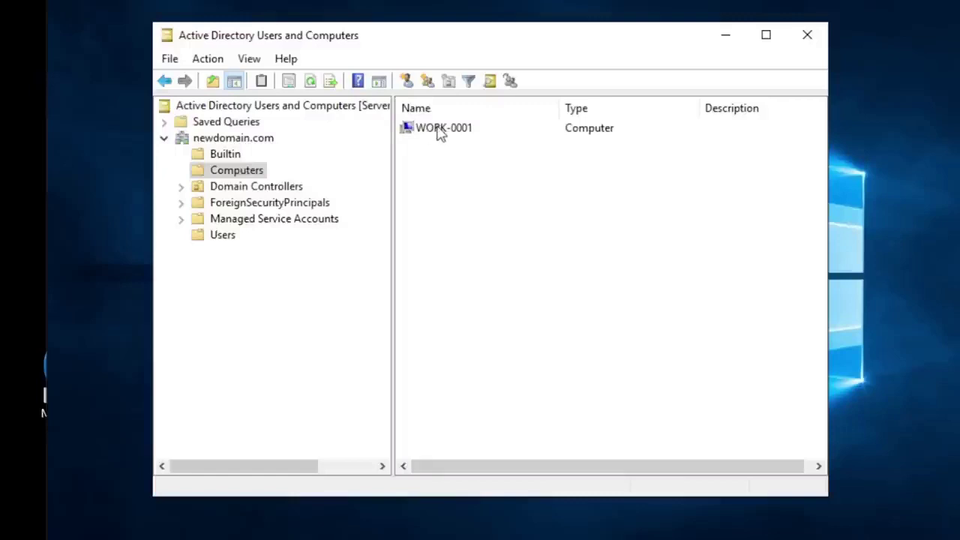
click(440, 132)
right_click(440, 132)
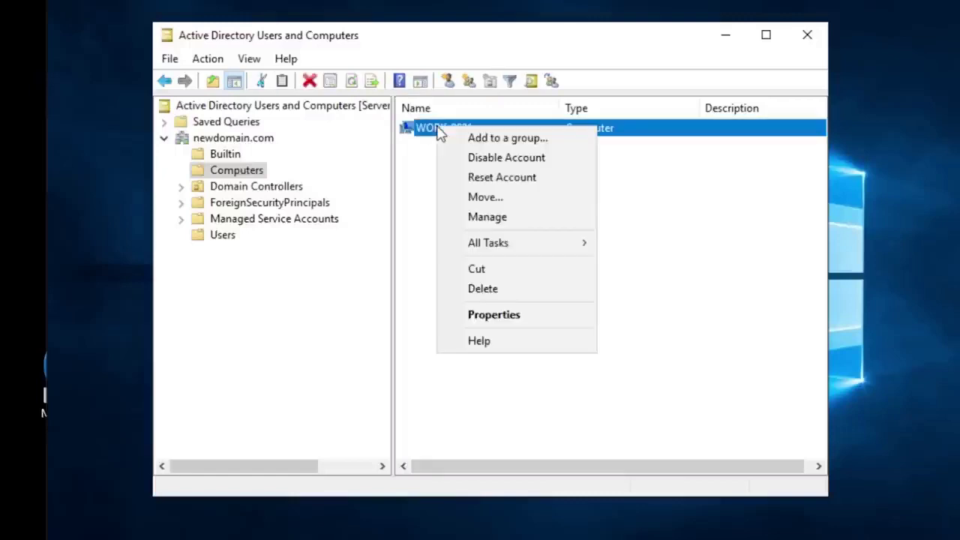
Step: Check WORK-0001's DNS name and Domain Computers membership in Properties, then close it
click(494, 315)
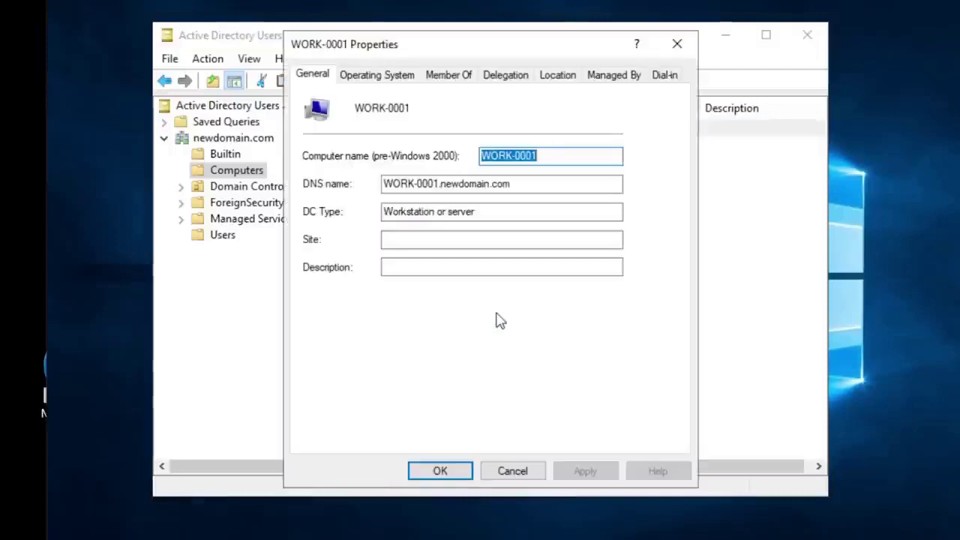
drag(531, 184, 384, 184)
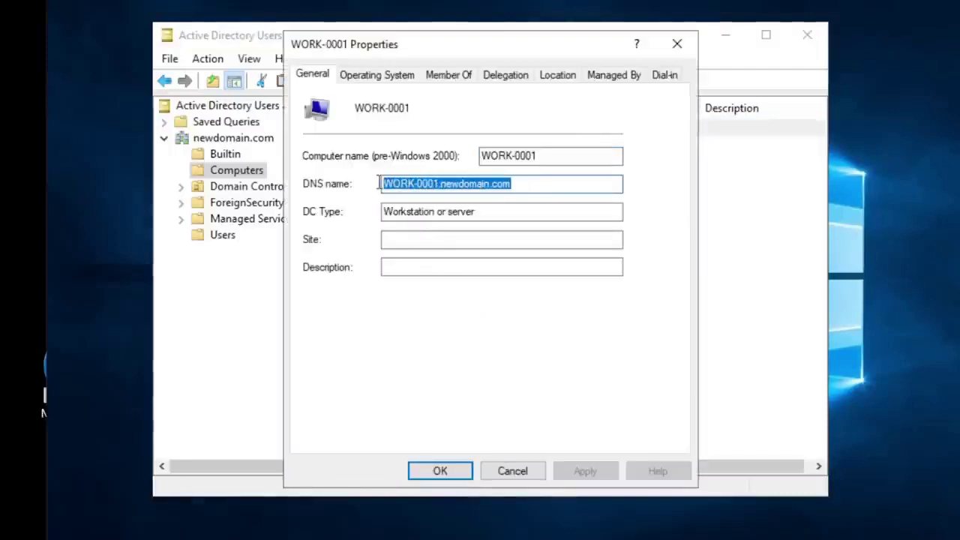
click(533, 181)
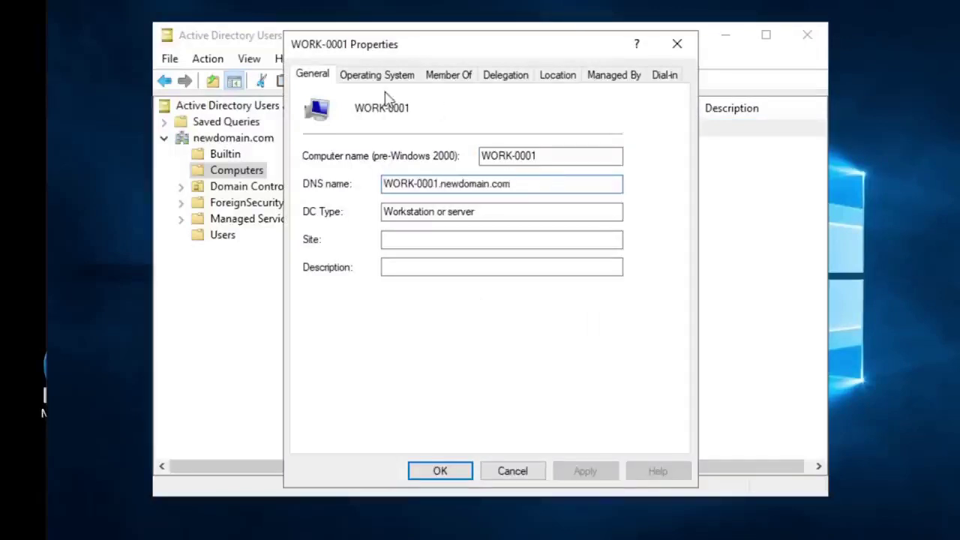
click(450, 78)
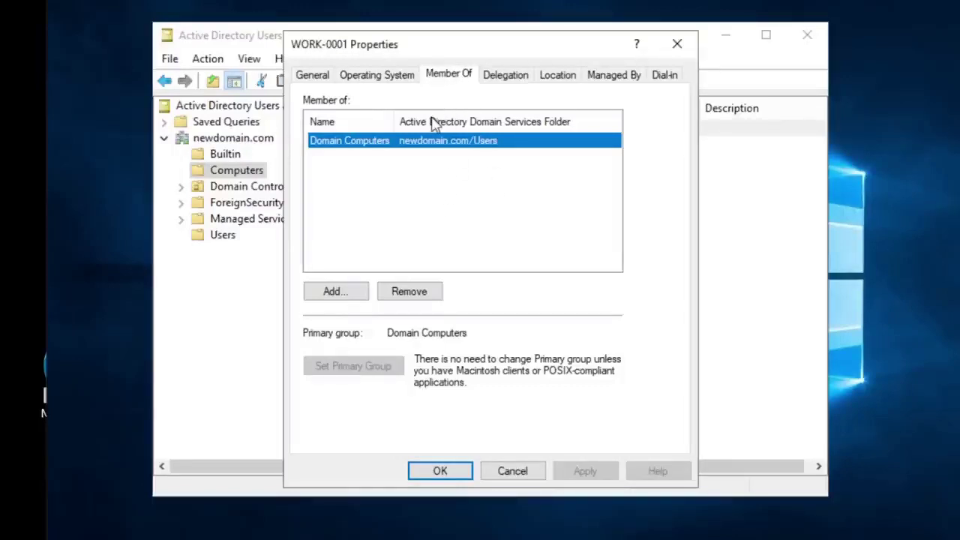
click(679, 43)
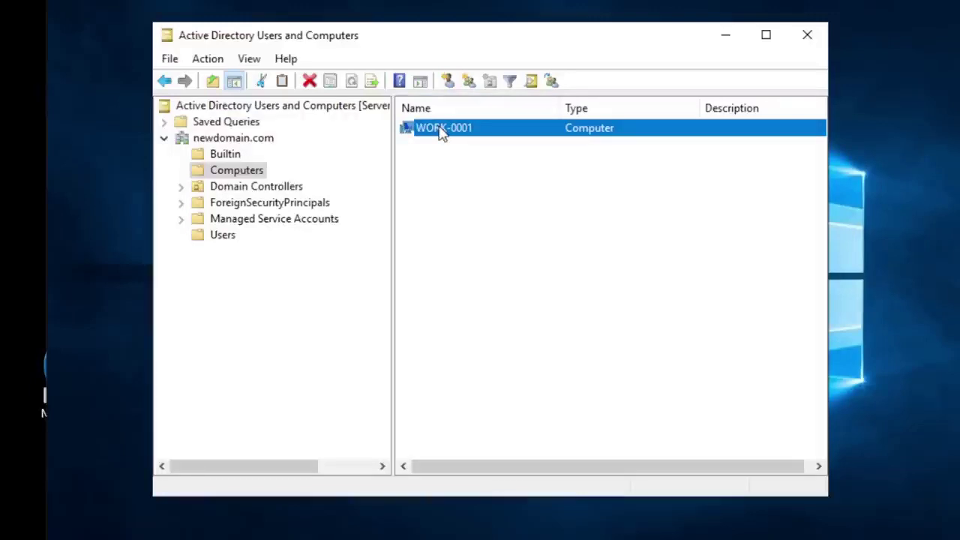
Step: Manage WORK-0001 and open Event Viewer > Windows Logs > System in Computer Management
right_click(442, 132)
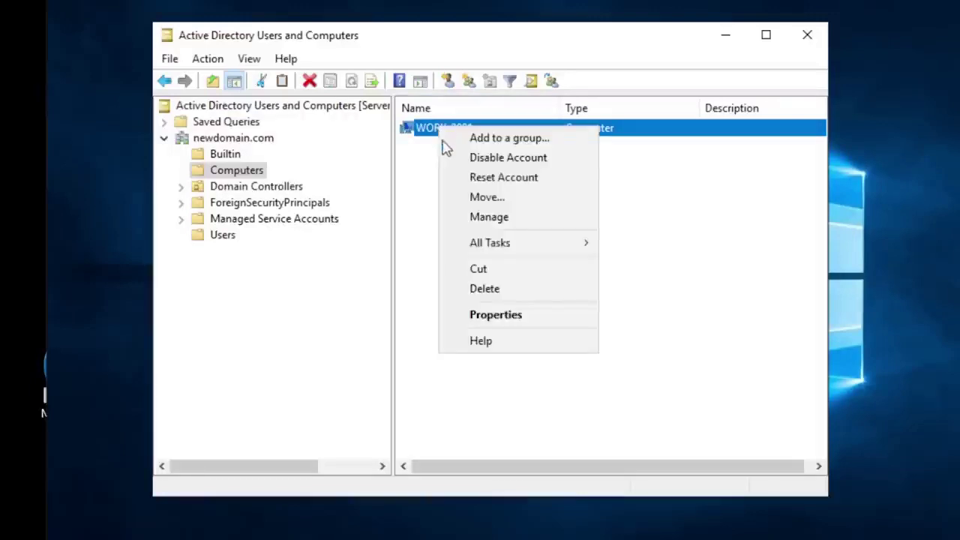
click(497, 217)
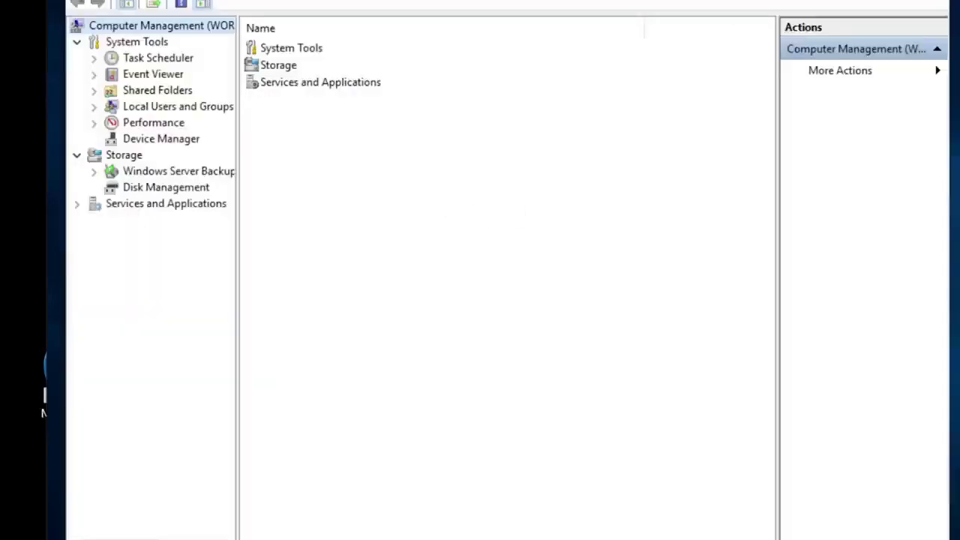
drag(66, 300, 181, 300)
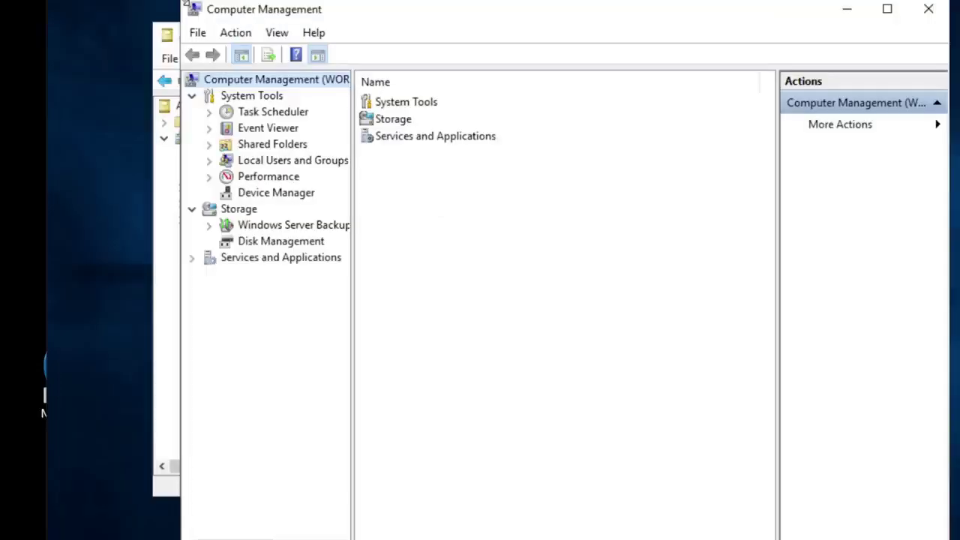
click(209, 129)
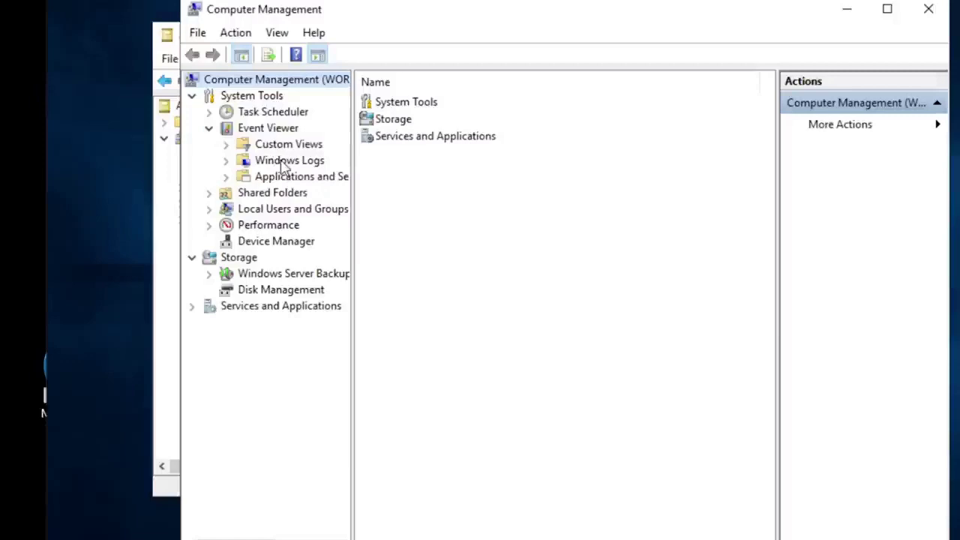
click(227, 161)
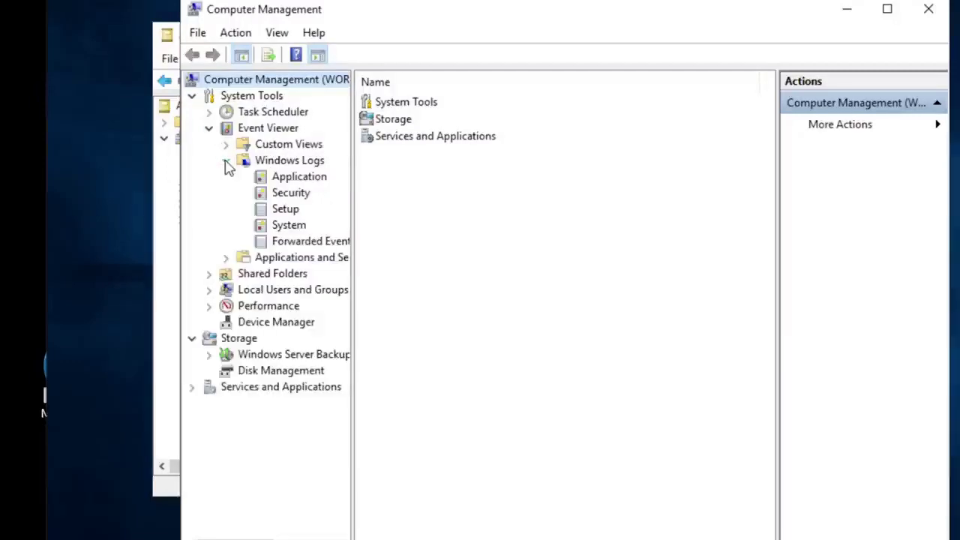
click(288, 229)
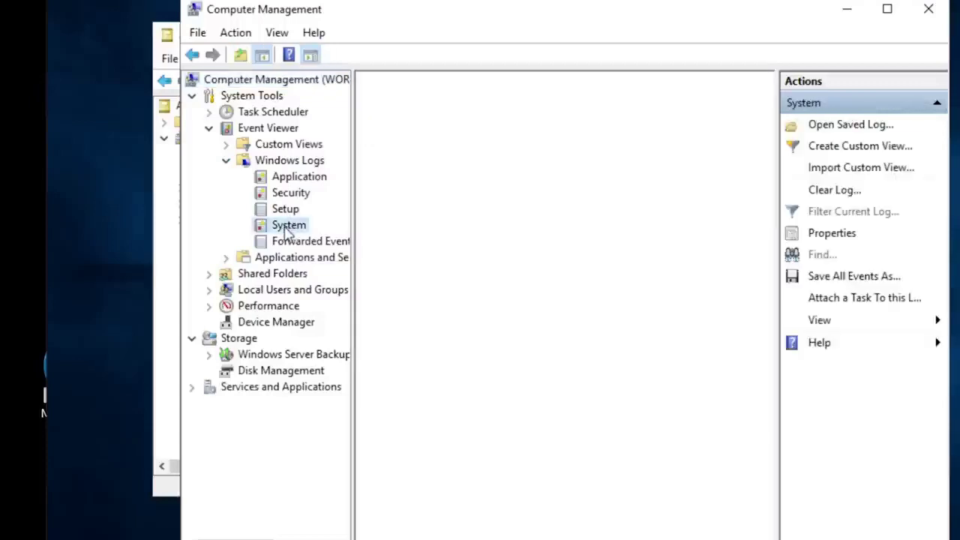
click(860, 15)
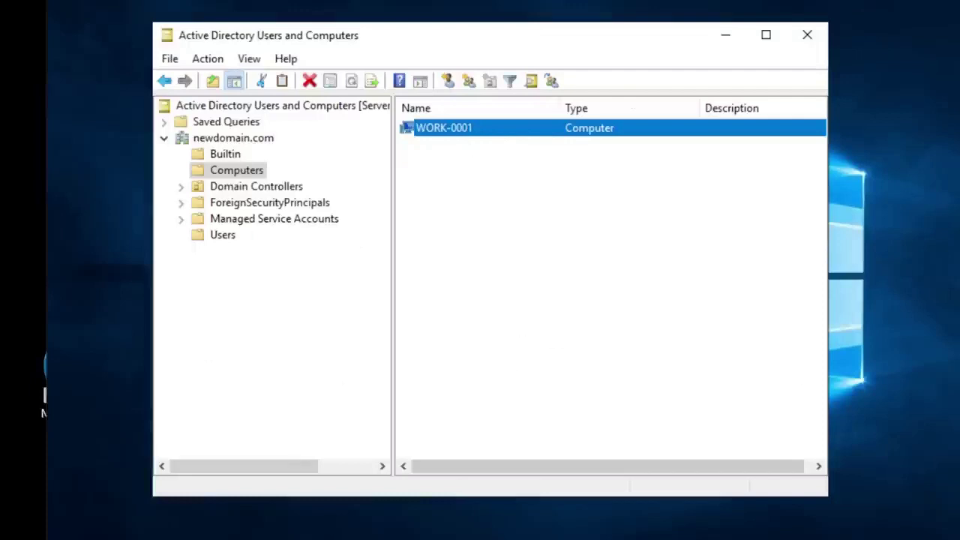
key(alt+Tab)
Step: Close Computer Management and start a Find on the newdomain.com domain
click(928, 9)
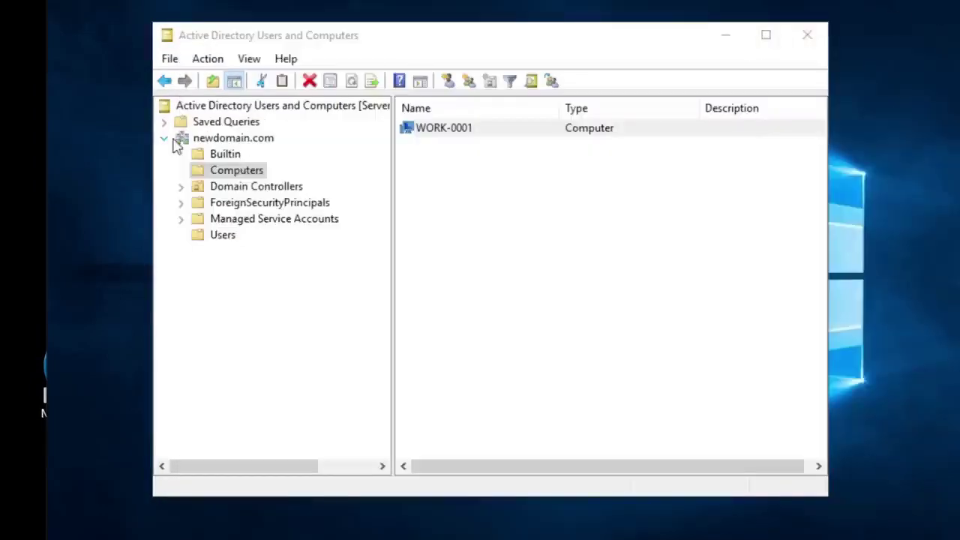
click(219, 141)
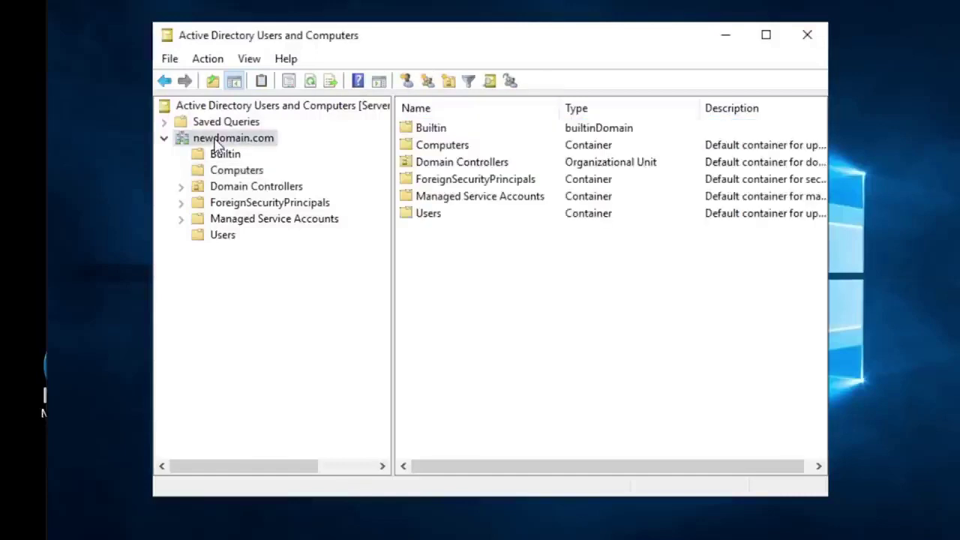
right_click(219, 141)
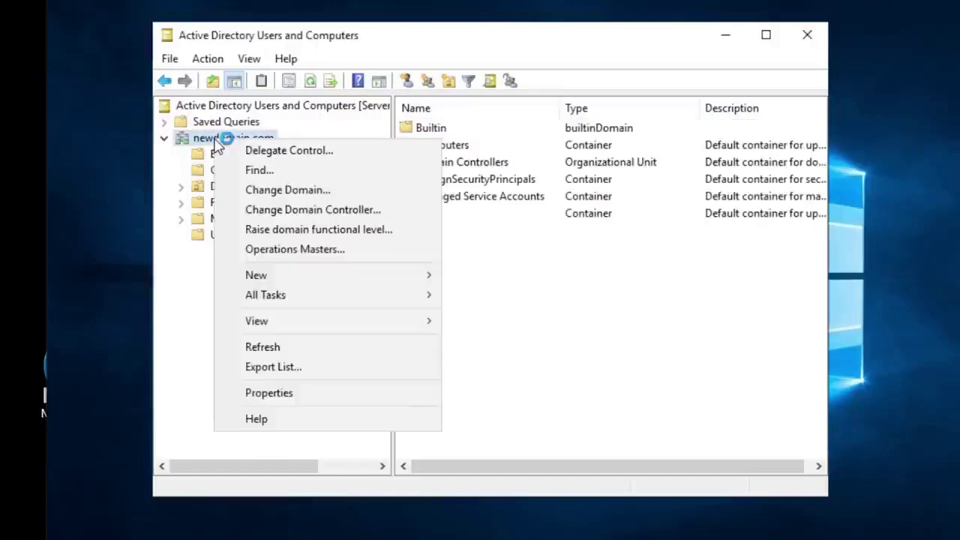
click(256, 170)
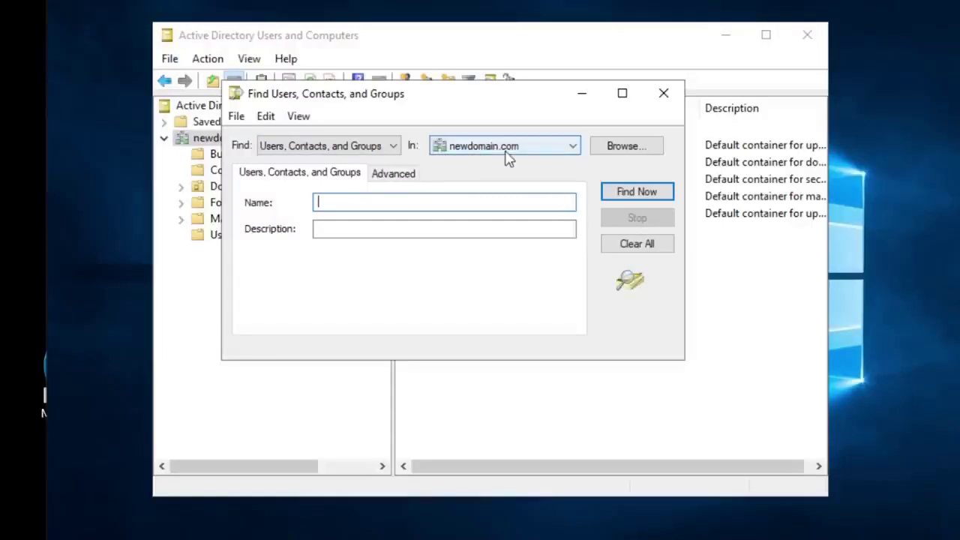
Step: Set the Find dialog's object type to Computers
click(381, 147)
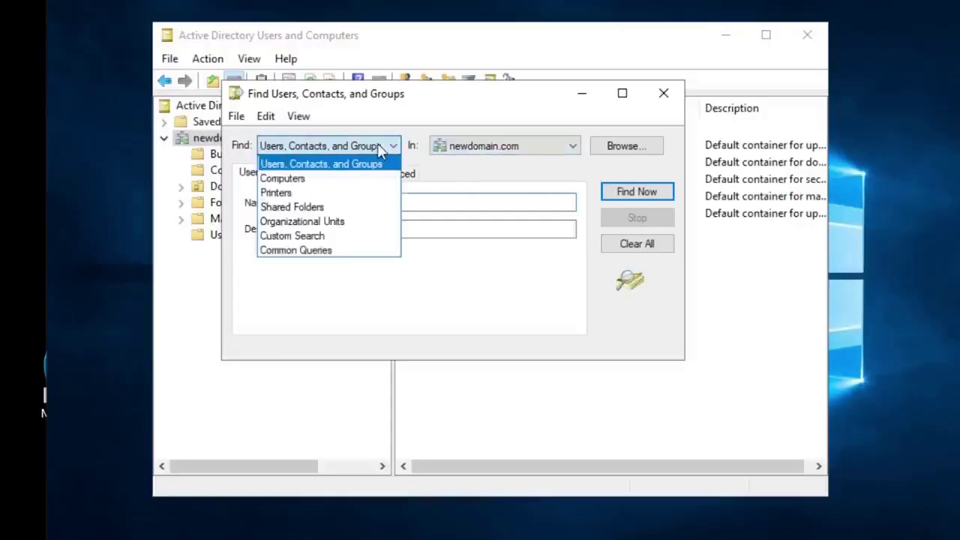
click(300, 186)
click(371, 198)
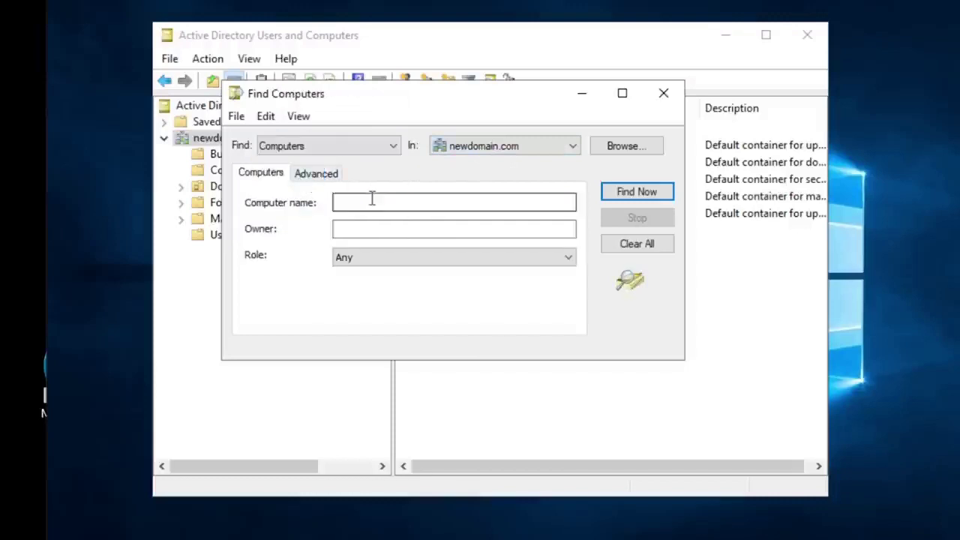
click(332, 148)
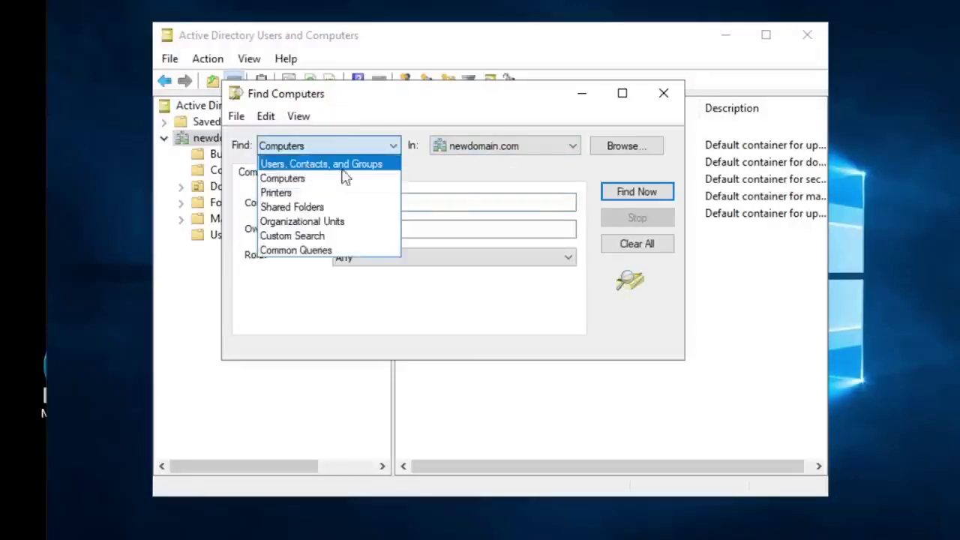
click(446, 208)
click(447, 204)
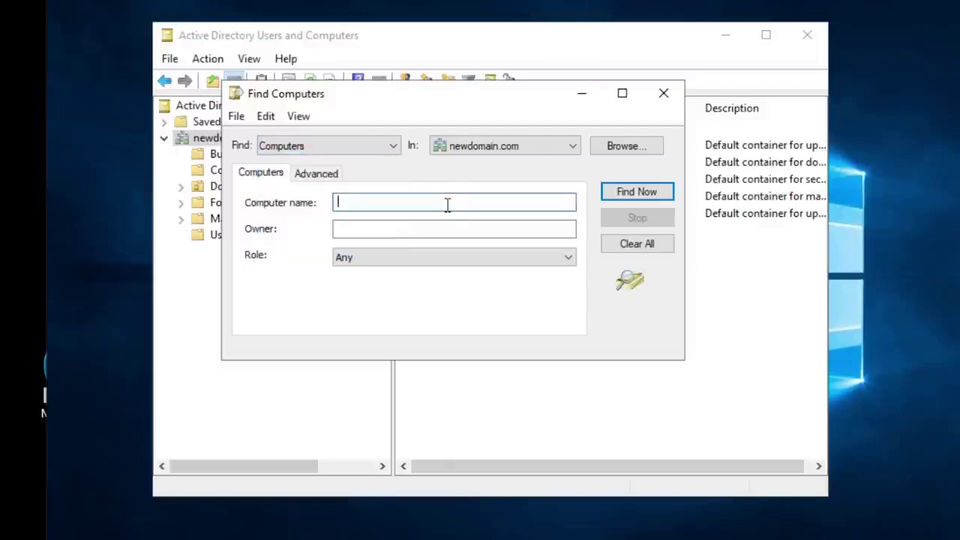
Step: Search computer names for 'wo' and bring up the context menu of result WORK-0001
text(work)
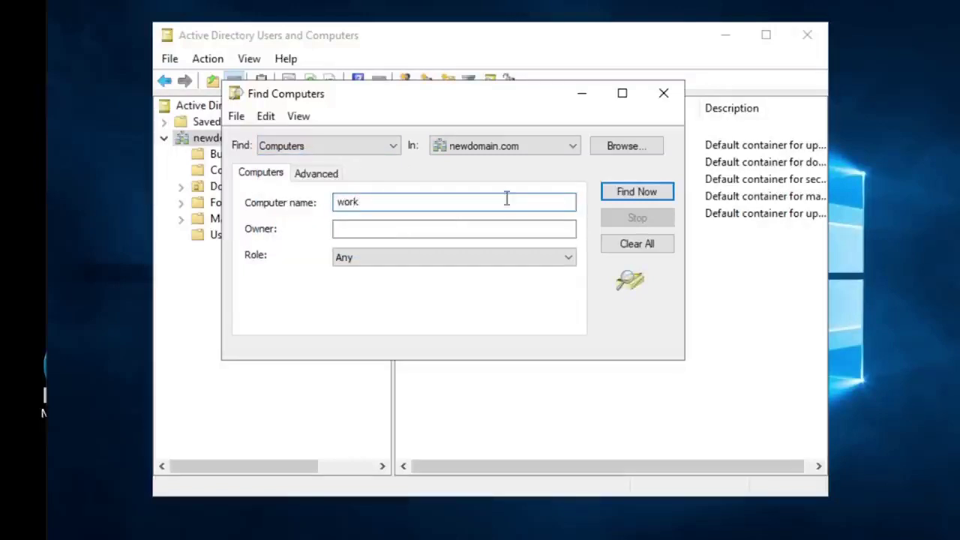
click(636, 191)
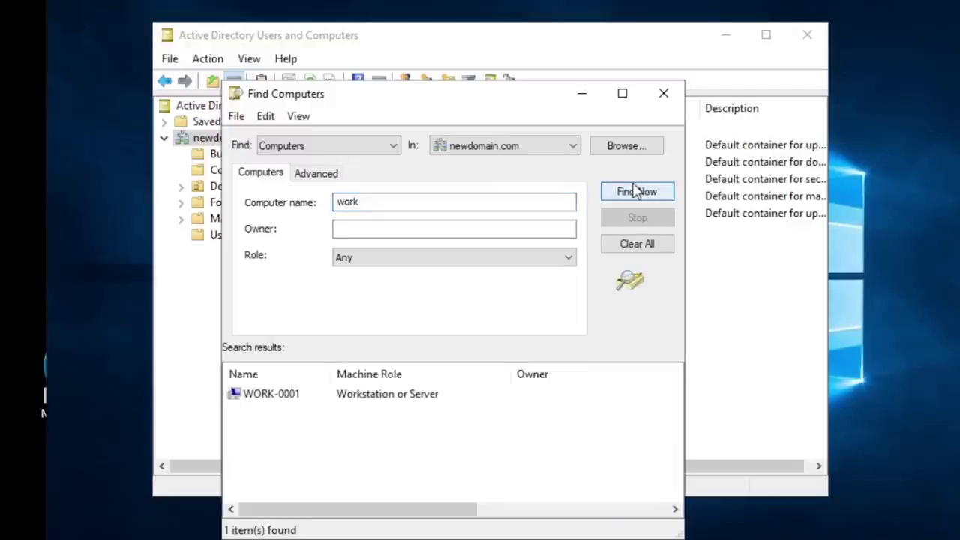
click(274, 396)
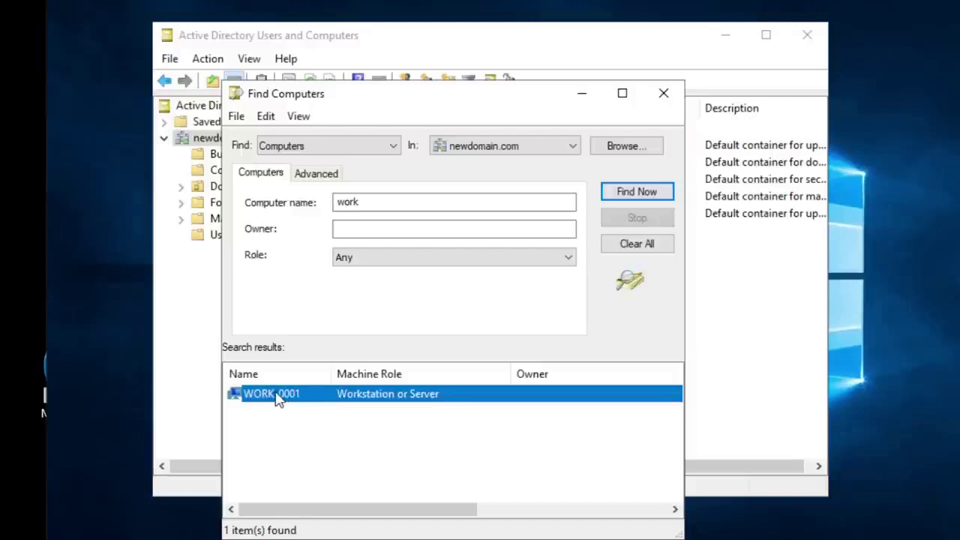
right_click(277, 396)
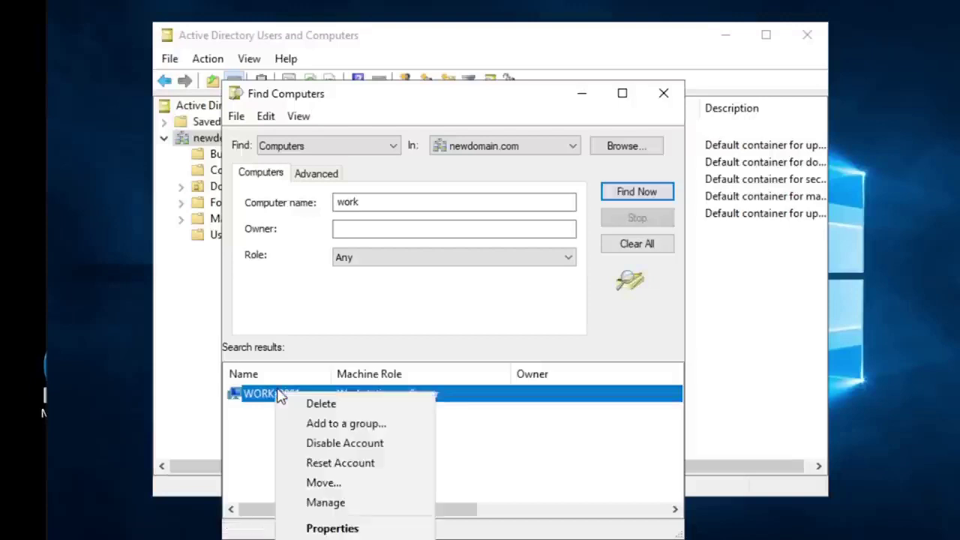
Step: Open Manage for WORK-0001 and dismiss Device Manager's access-denied error
click(337, 508)
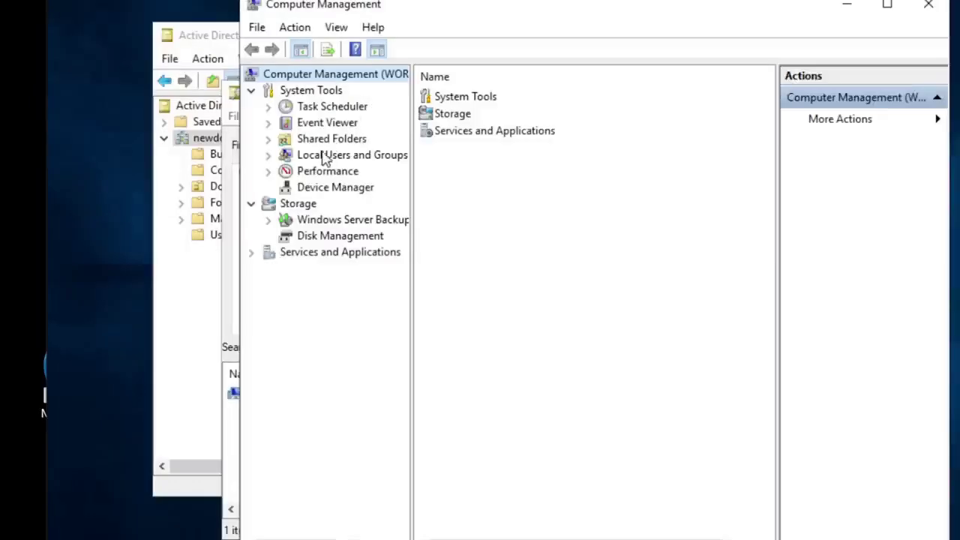
click(315, 188)
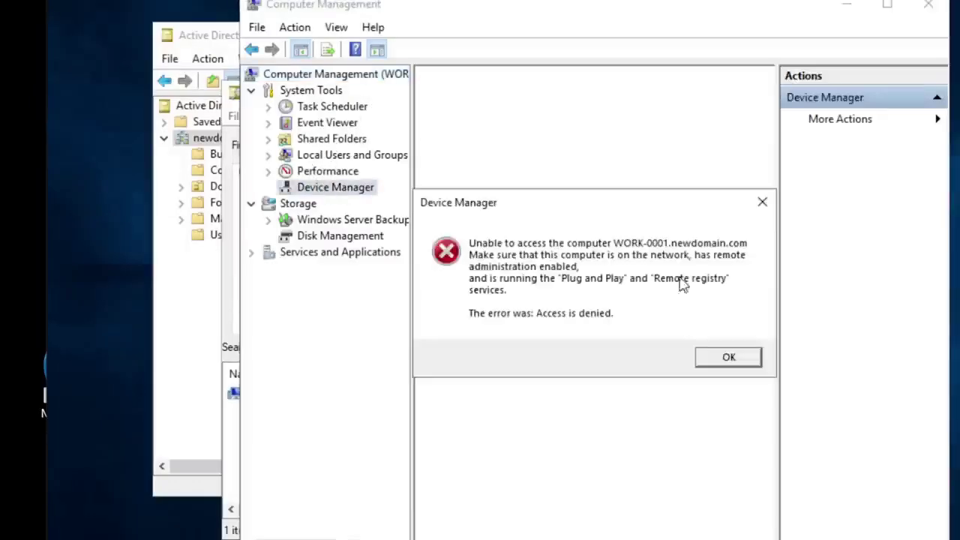
click(726, 358)
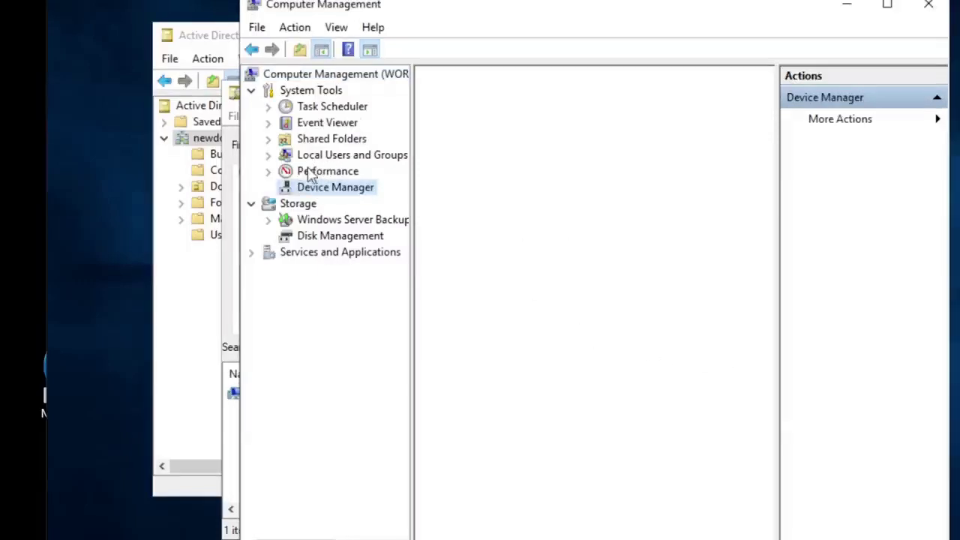
Step: View WORK-0001's Event Viewer and Disk Management, then open the Action menu
click(324, 123)
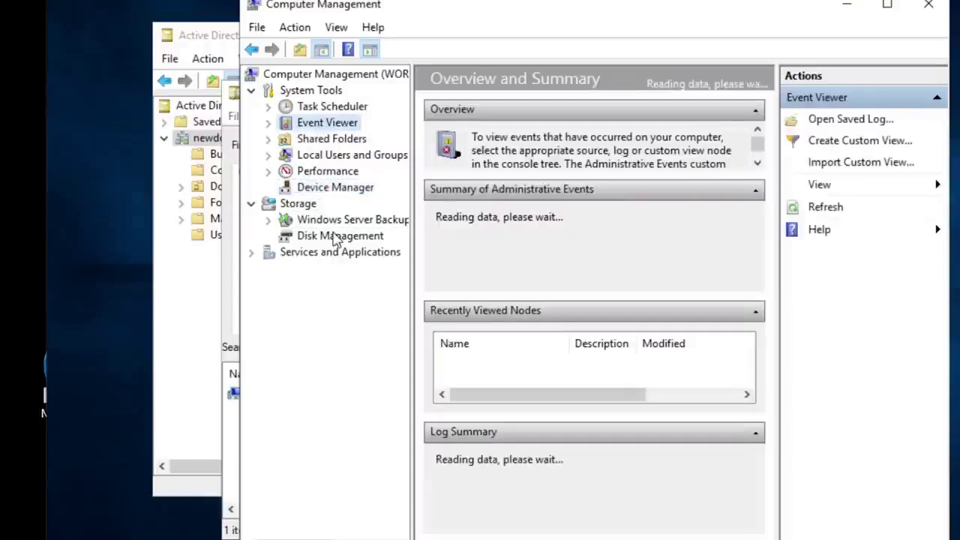
click(336, 237)
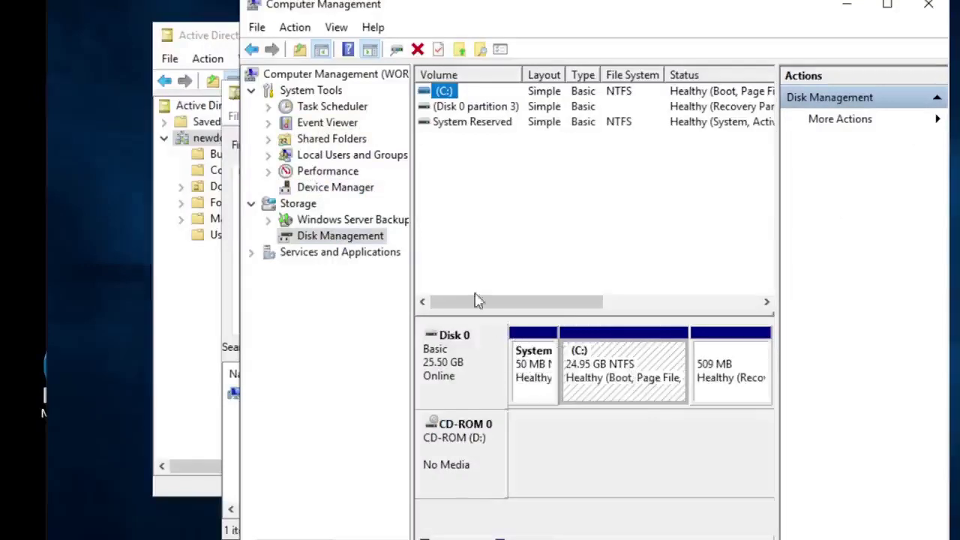
click(280, 28)
mouse_move(258, 35)
click(448, 15)
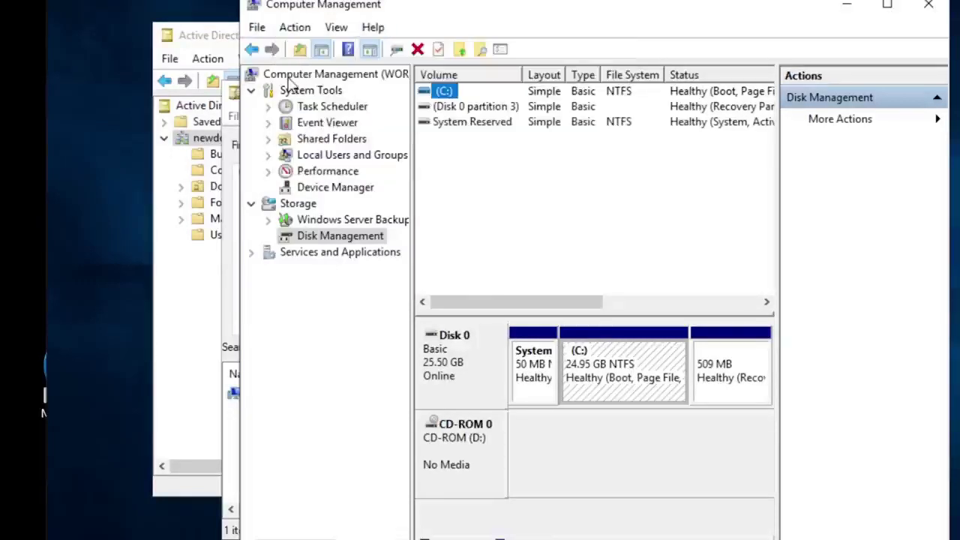
click(287, 78)
click(295, 28)
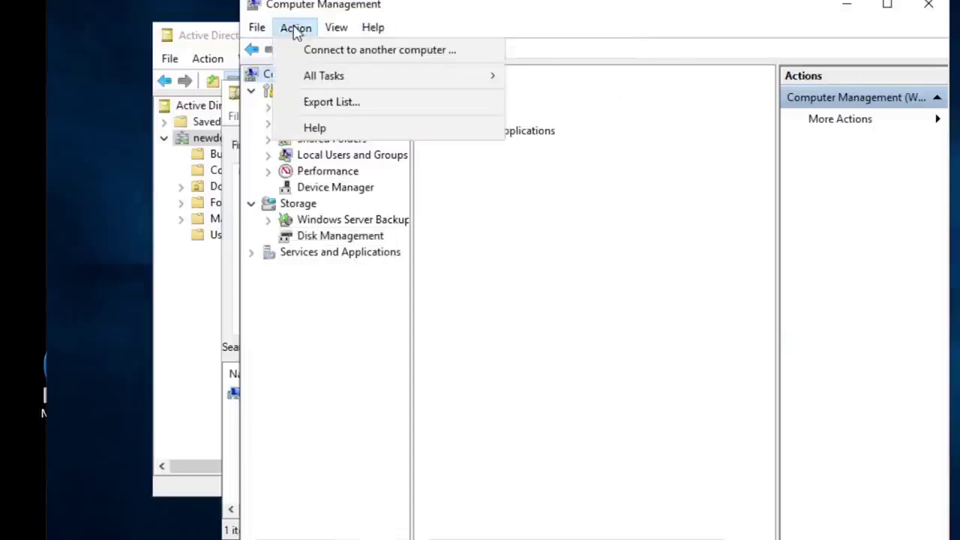
Step: Connect Computer Management to the remote computer work-0001
click(335, 52)
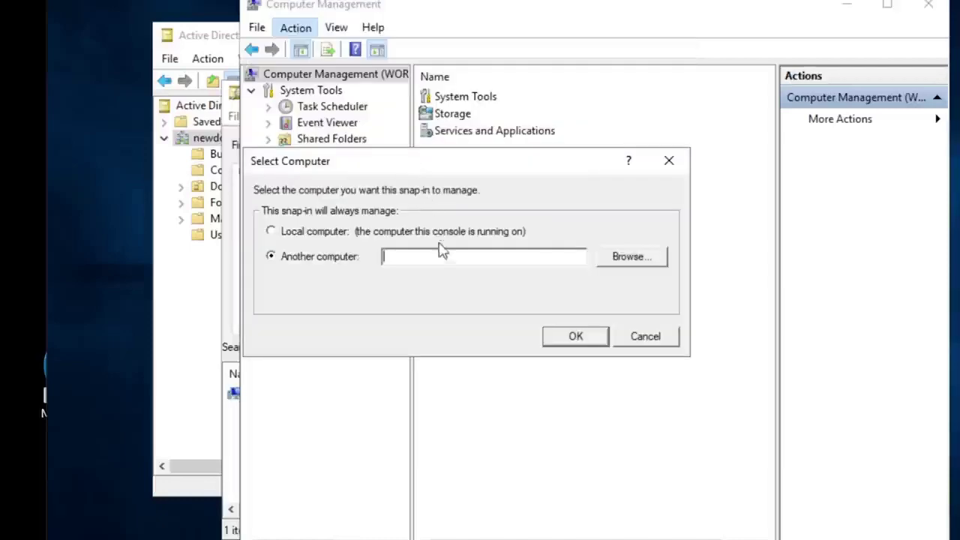
text(work-000)
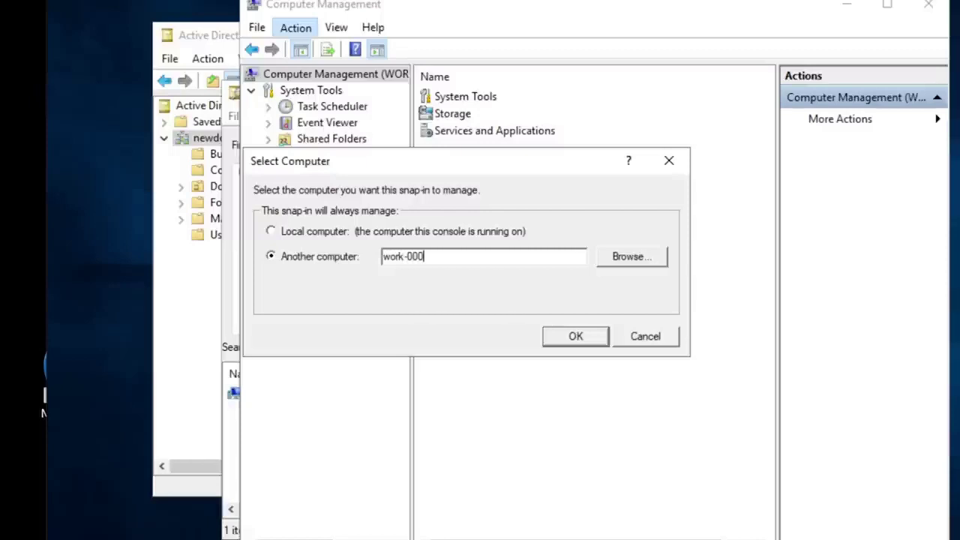
text(1)
click(629, 256)
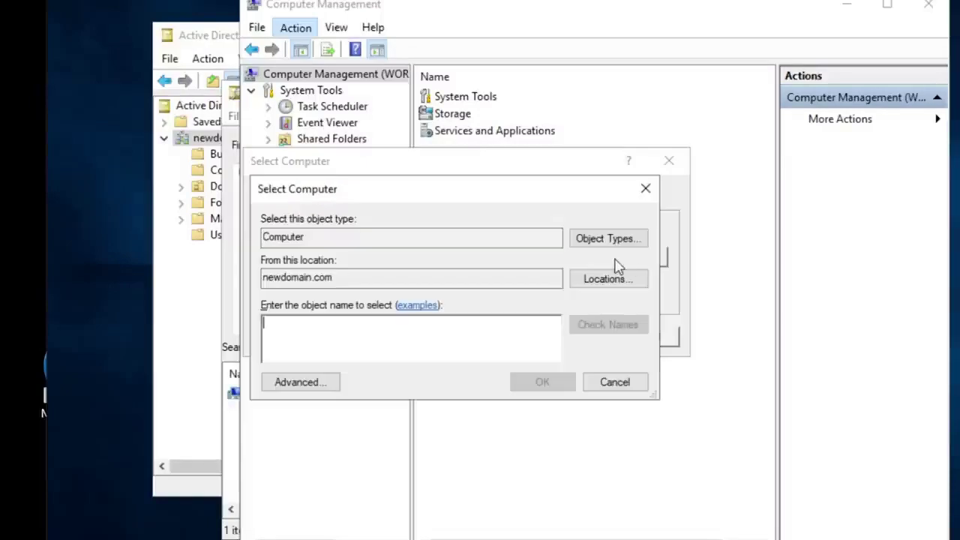
click(596, 384)
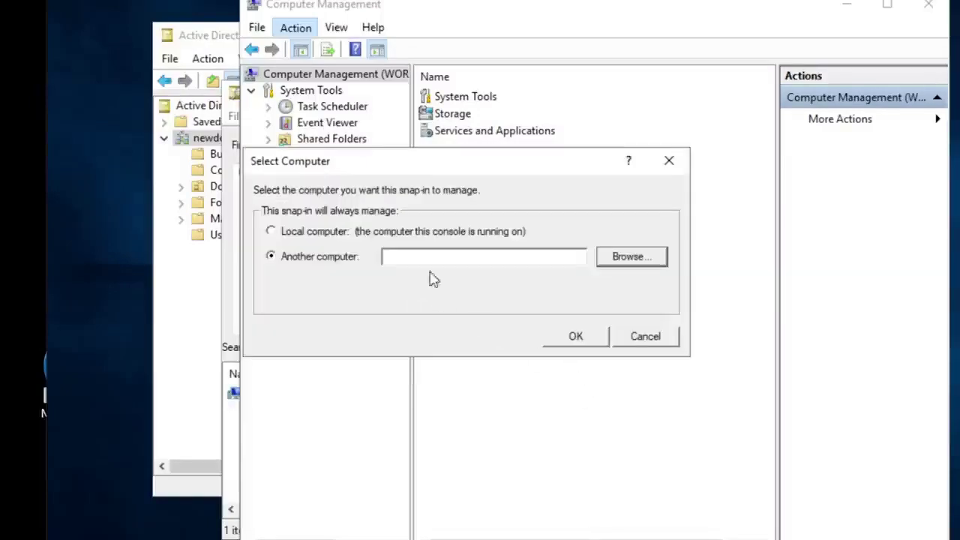
text(work-0001)
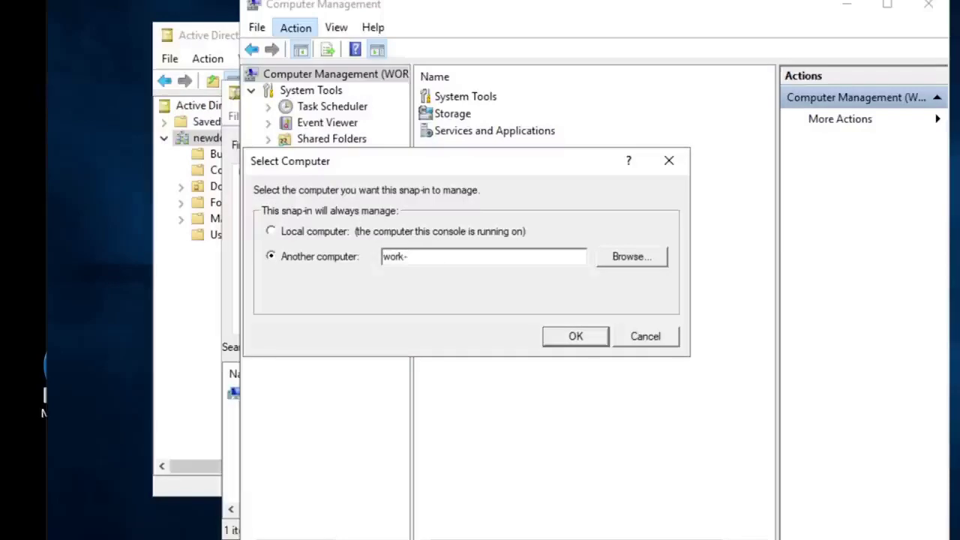
click(572, 343)
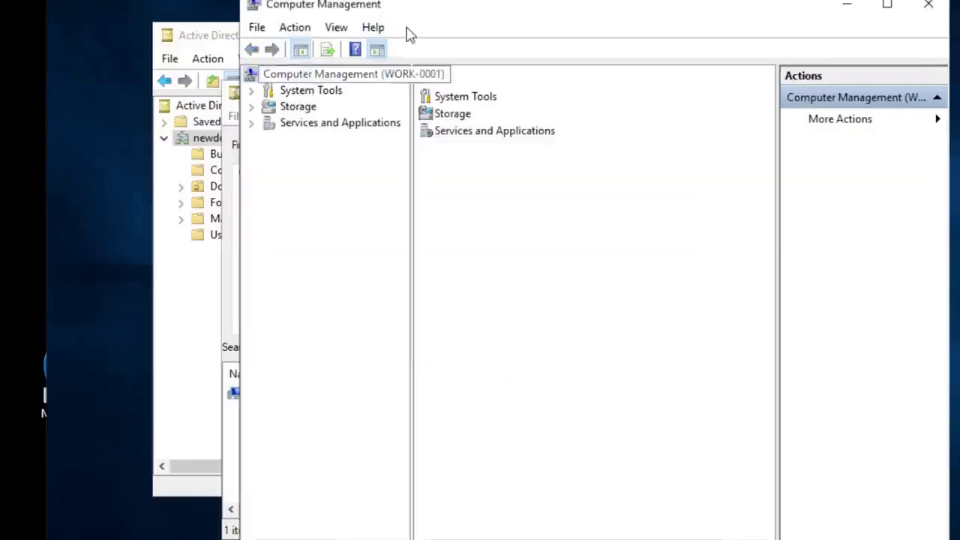
Step: Reopen management of WORK-0001 from the Find Computers results
drag(547, 6, 546, 8)
drag(313, 97, 196, 74)
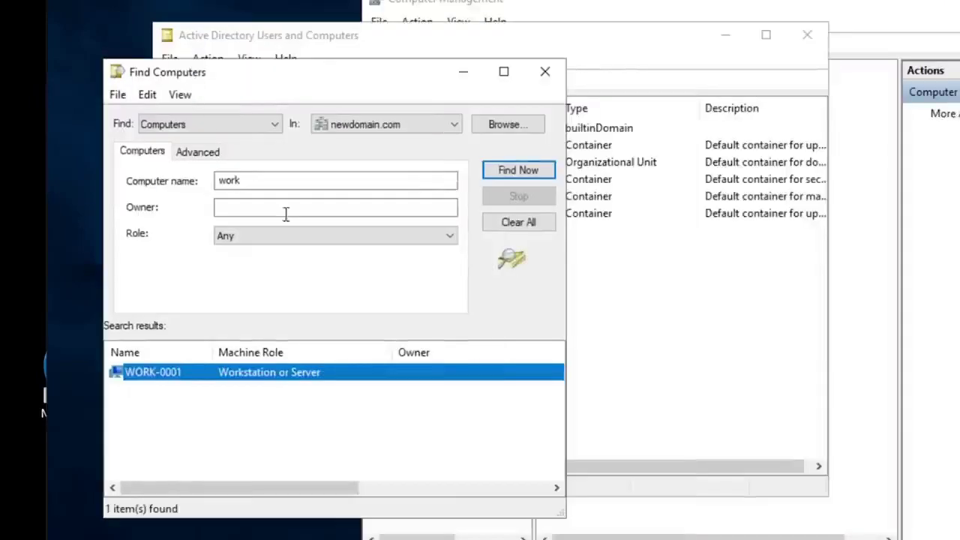
right_click(153, 373)
click(215, 483)
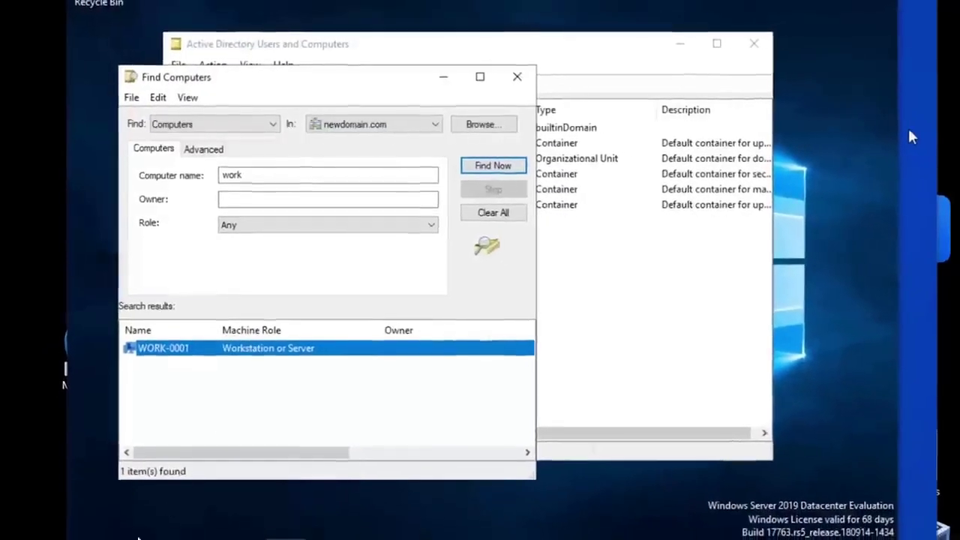
Step: Launch Computer Management from the Windows search
click(135, 537)
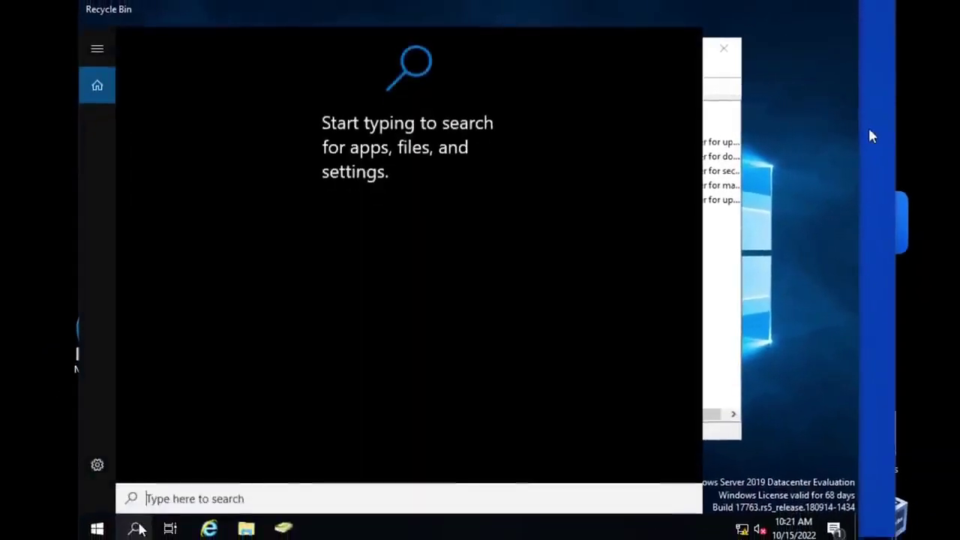
text(computer mana)
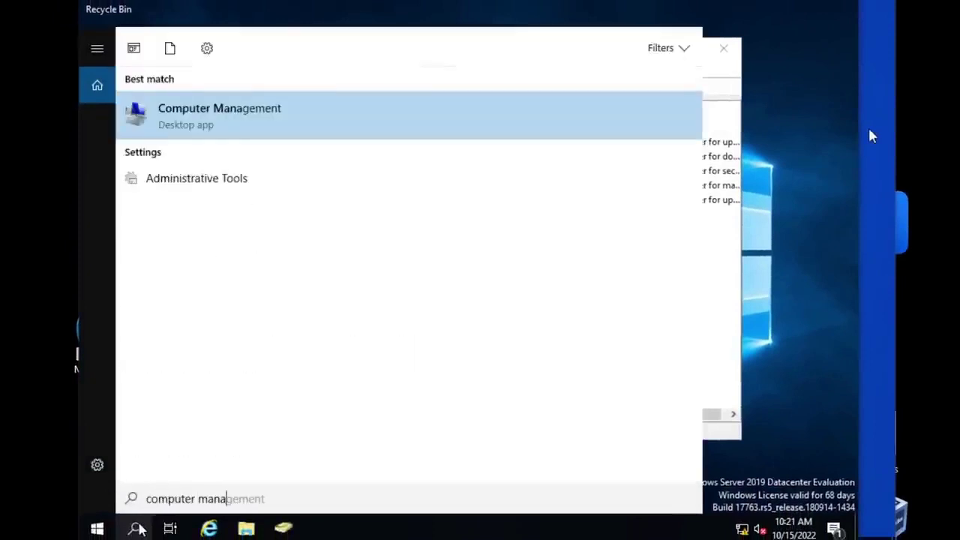
key(Return)
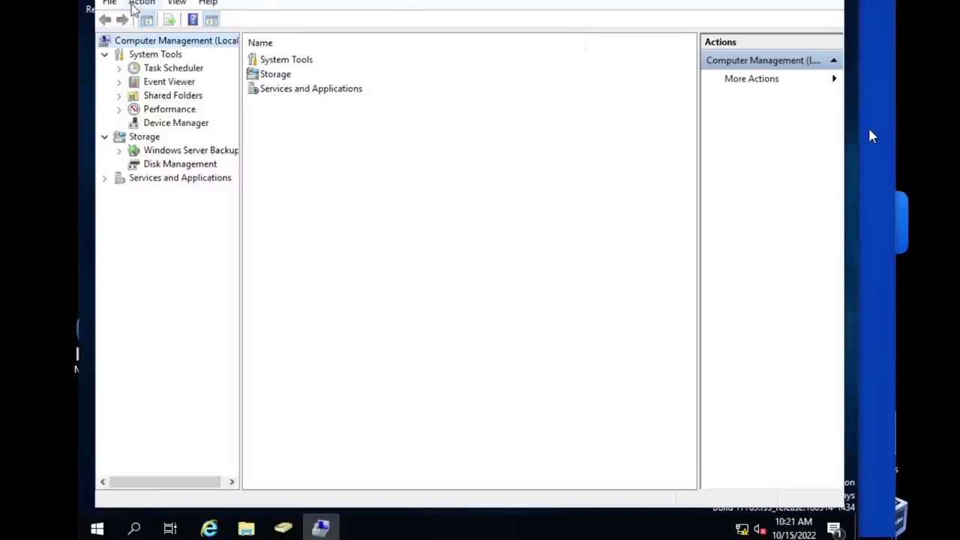
Step: Point Computer Management at WORK-0001 using Check Names, then close it
click(135, 4)
click(171, 28)
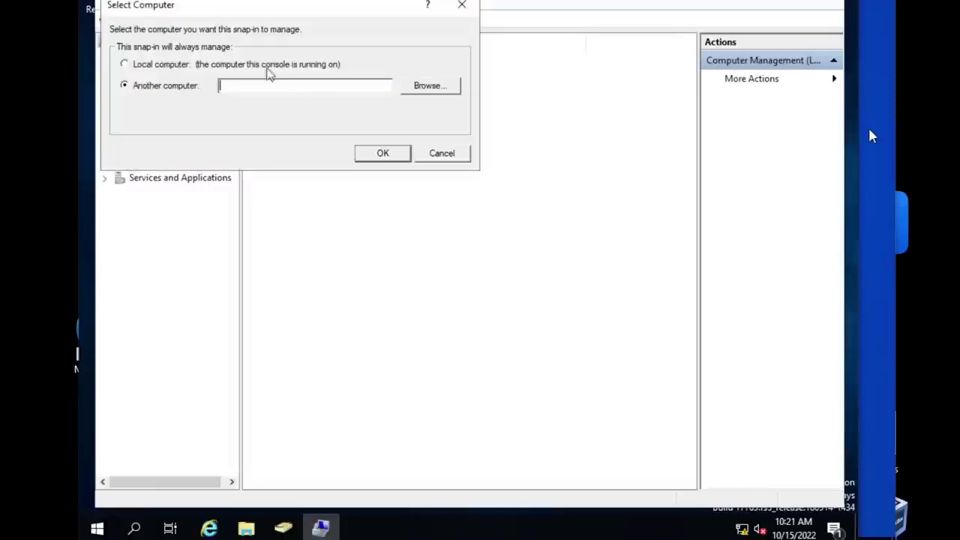
click(424, 88)
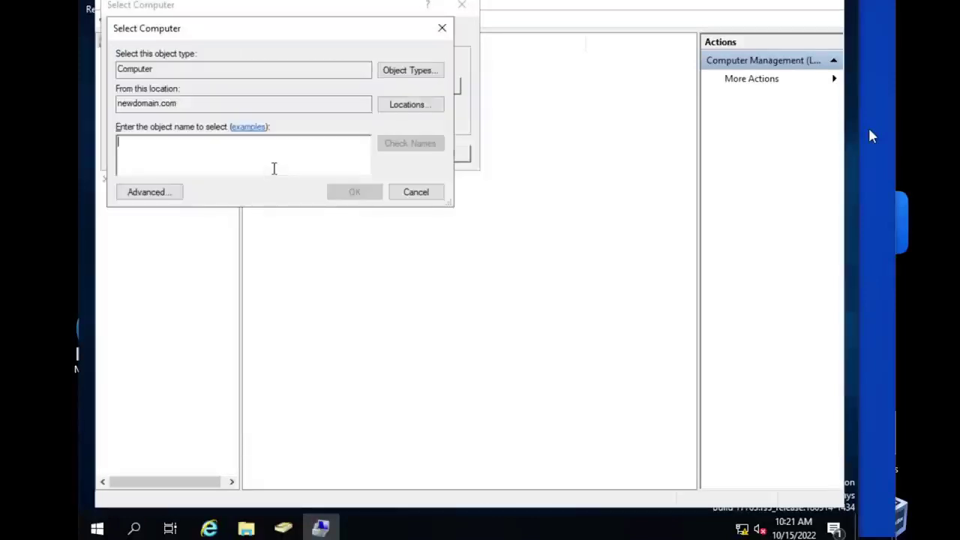
text(work)
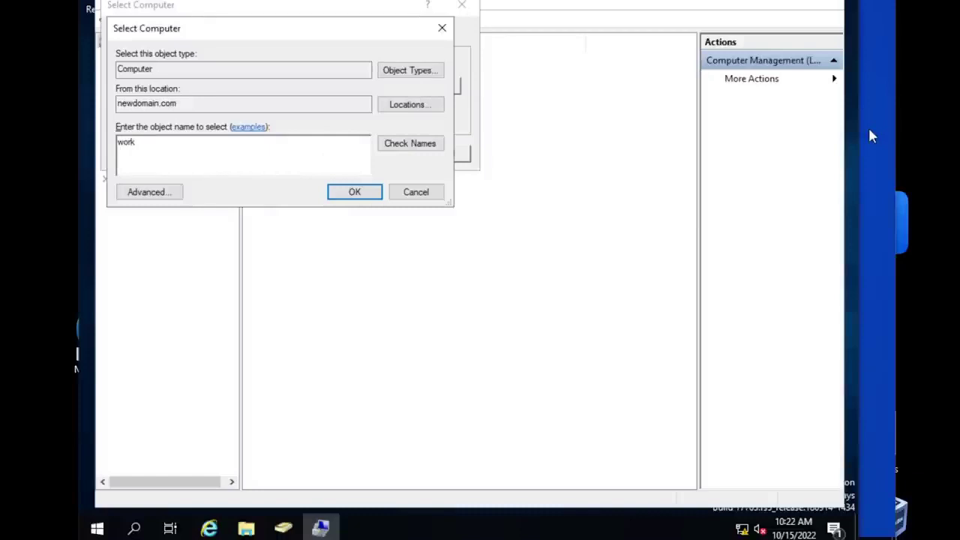
text(-0001)
click(403, 147)
double_click(160, 142)
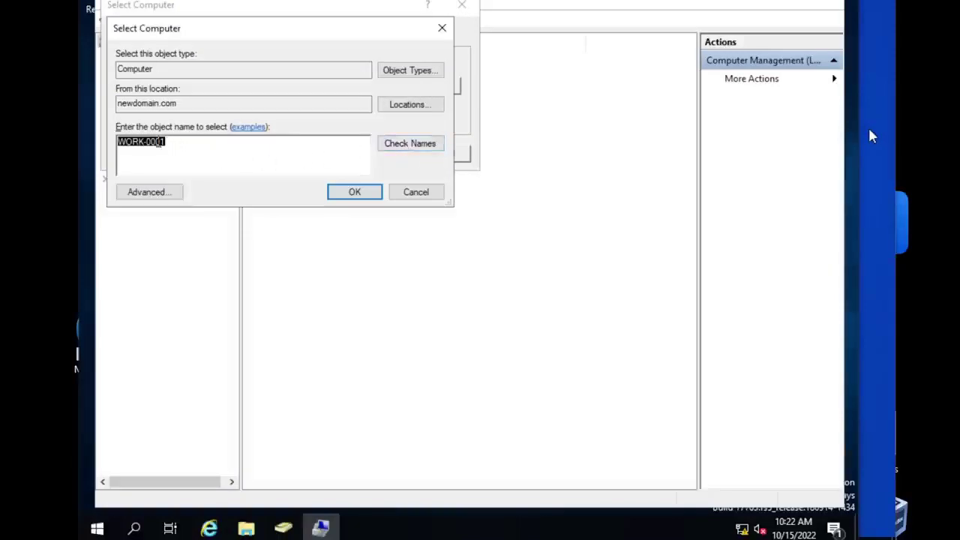
click(357, 193)
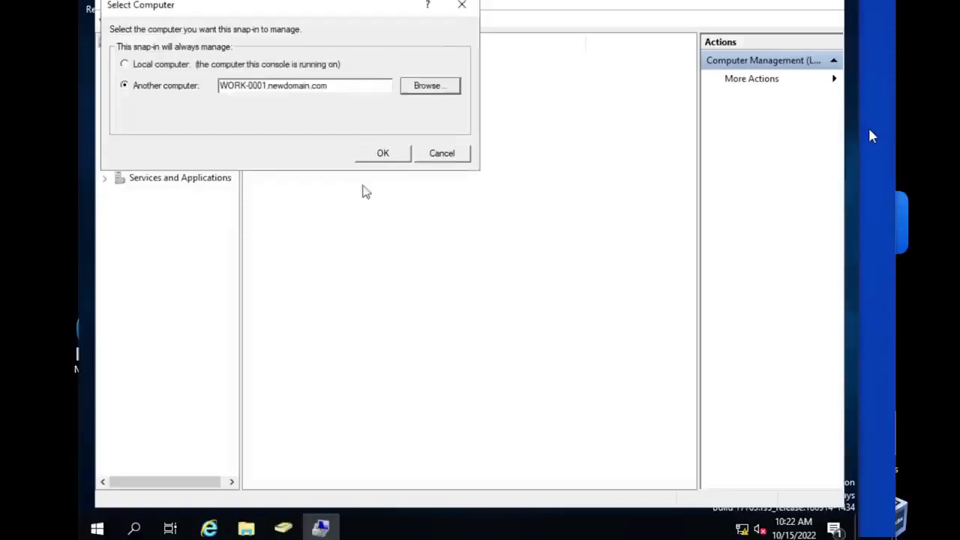
click(383, 153)
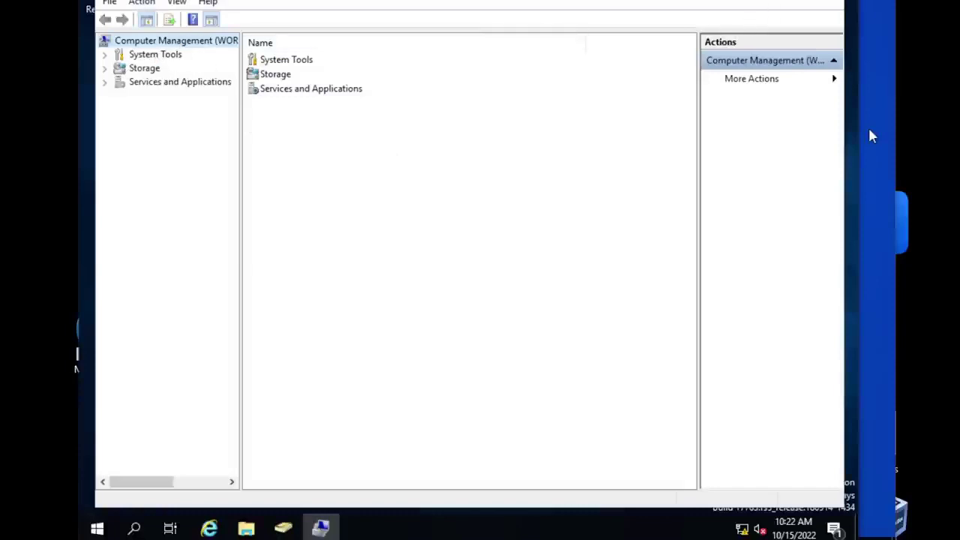
key(alt+F4)
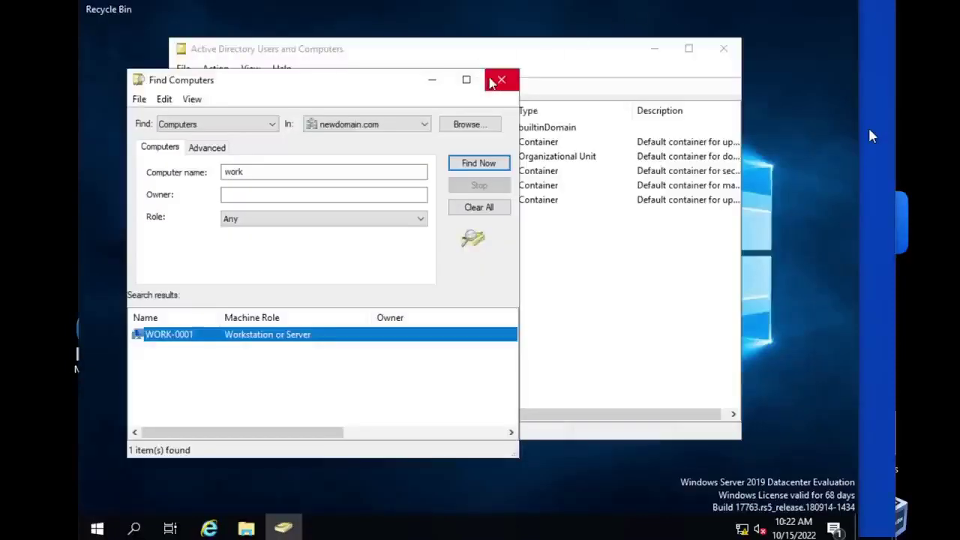
Step: Rerun a newdomain.com directory search for computers named work
drag(394, 85, 561, 79)
click(610, 81)
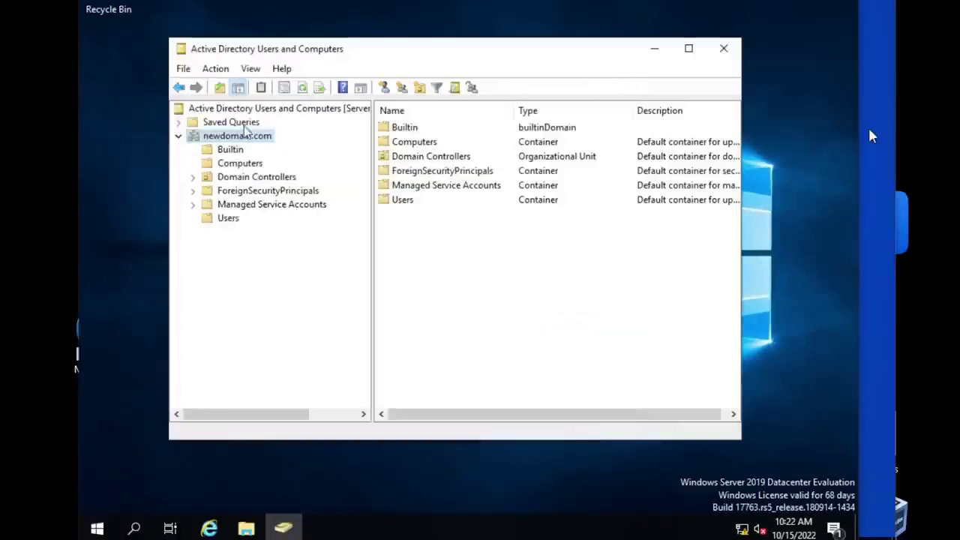
right_click(243, 139)
click(283, 163)
click(295, 149)
click(303, 171)
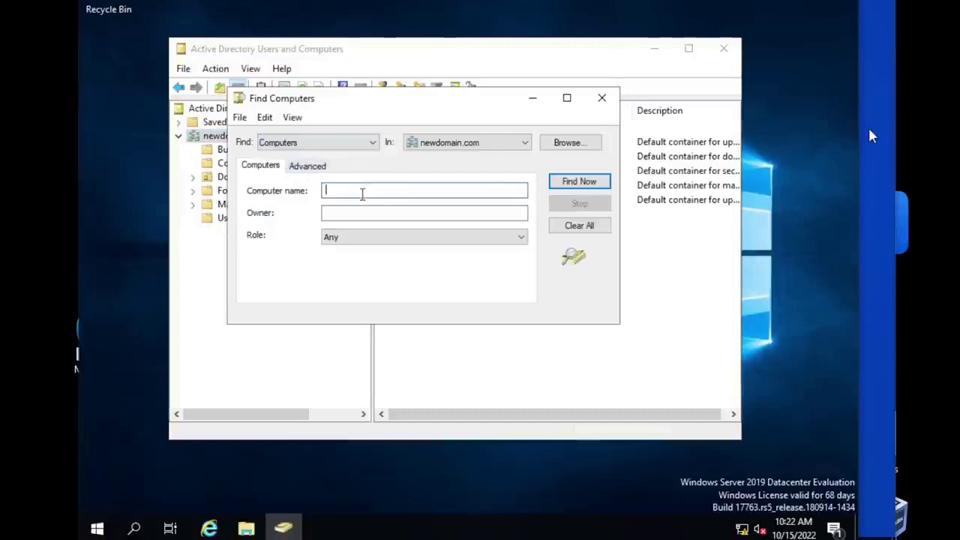
click(579, 181)
Step: Open and close Computer Management for WORK-0001, then show the Computers container listing it
click(257, 355)
right_click(257, 356)
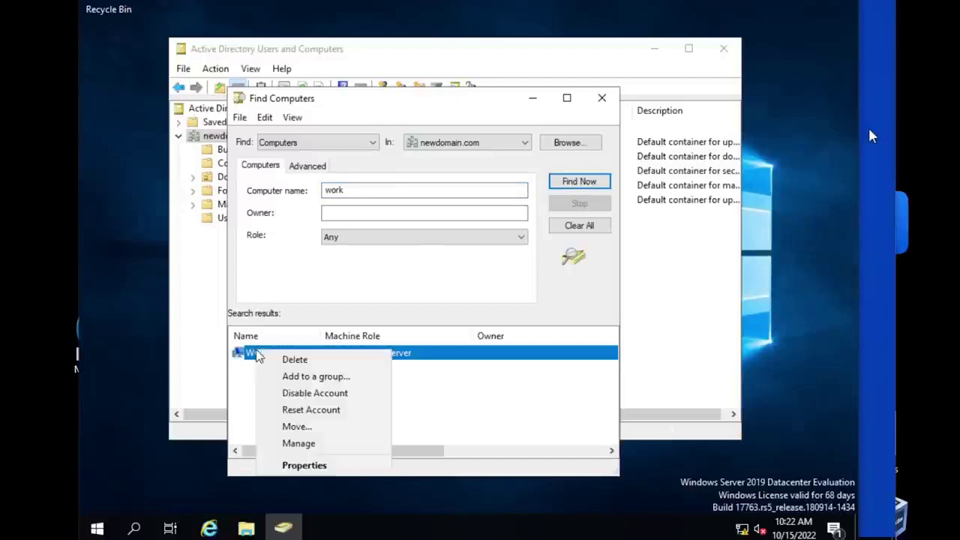
click(337, 448)
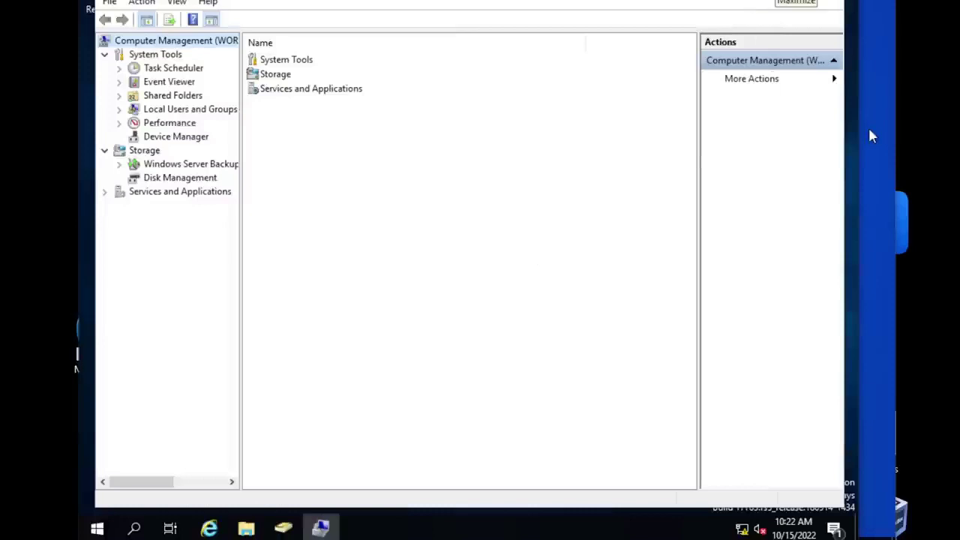
key(alt+F4)
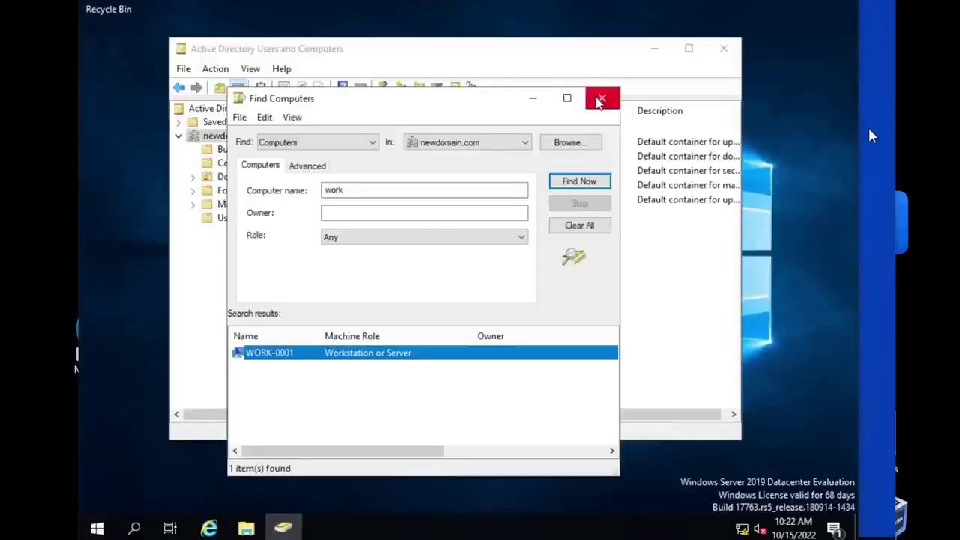
click(602, 97)
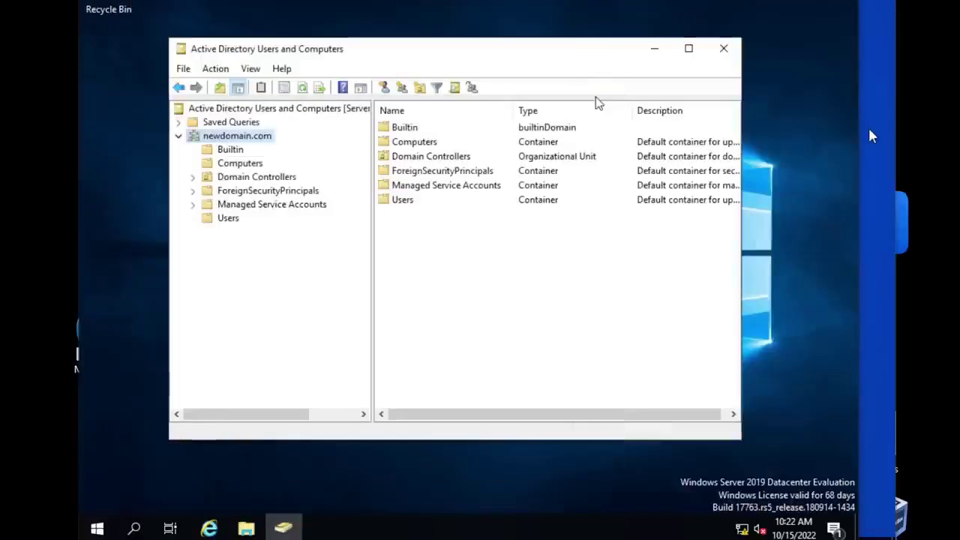
click(236, 164)
click(423, 129)
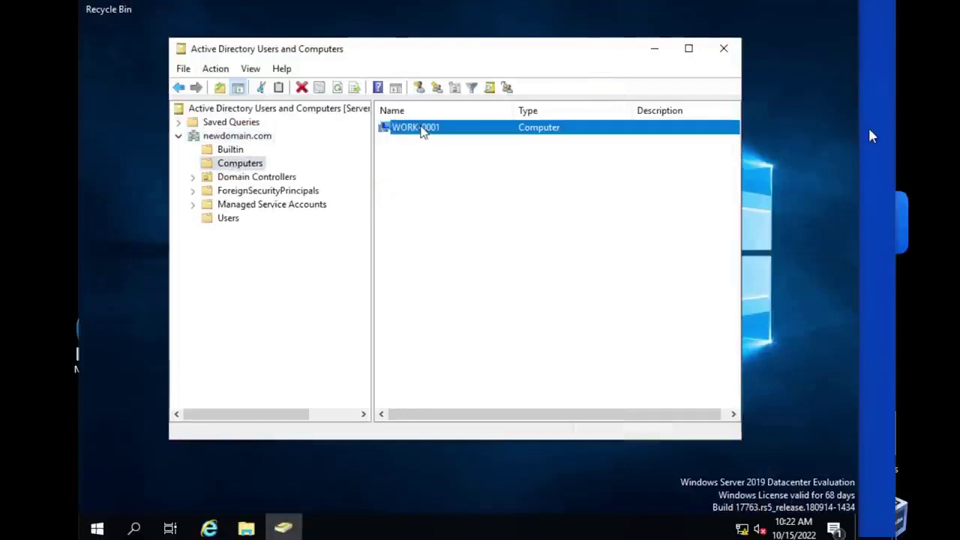
Step: Open WORK-0001's Properties on the Member Of tab, showing Domain Computers
right_click(422, 129)
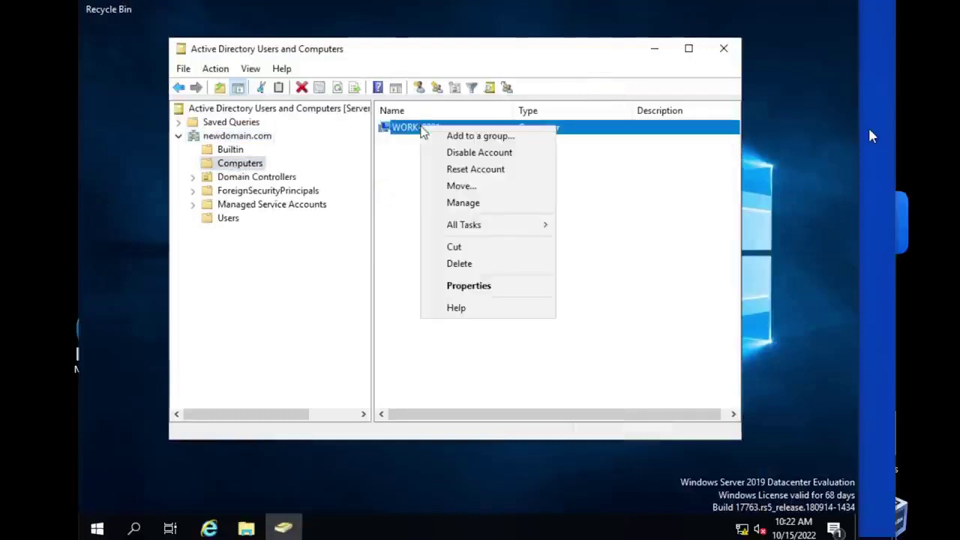
click(480, 288)
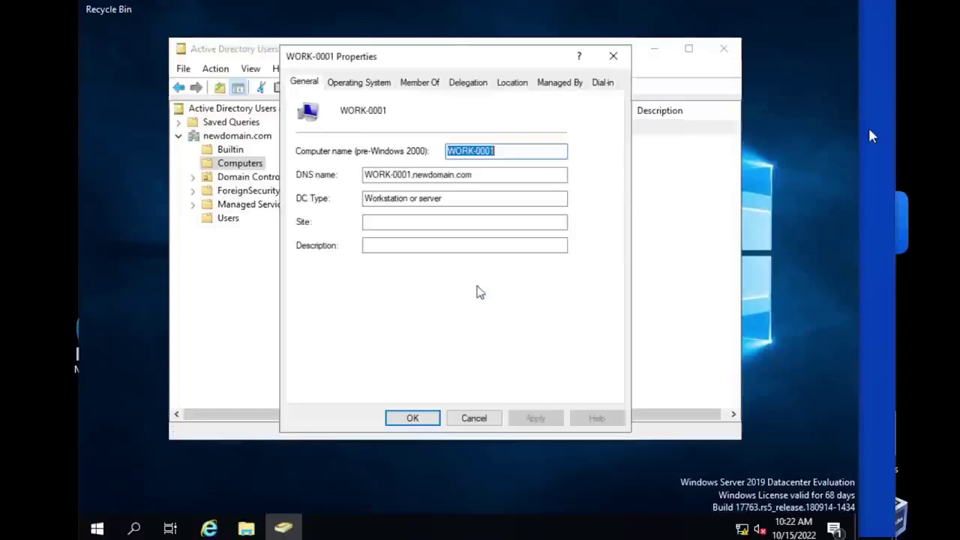
click(428, 89)
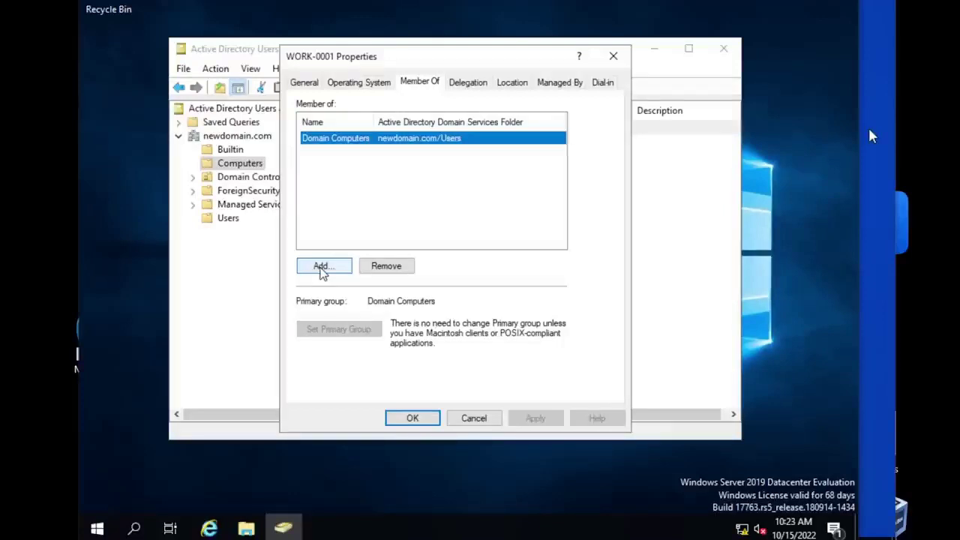
Step: Start adding a group, type Hr, then cancel the group selection dialog
click(320, 267)
drag(460, 85, 451, 212)
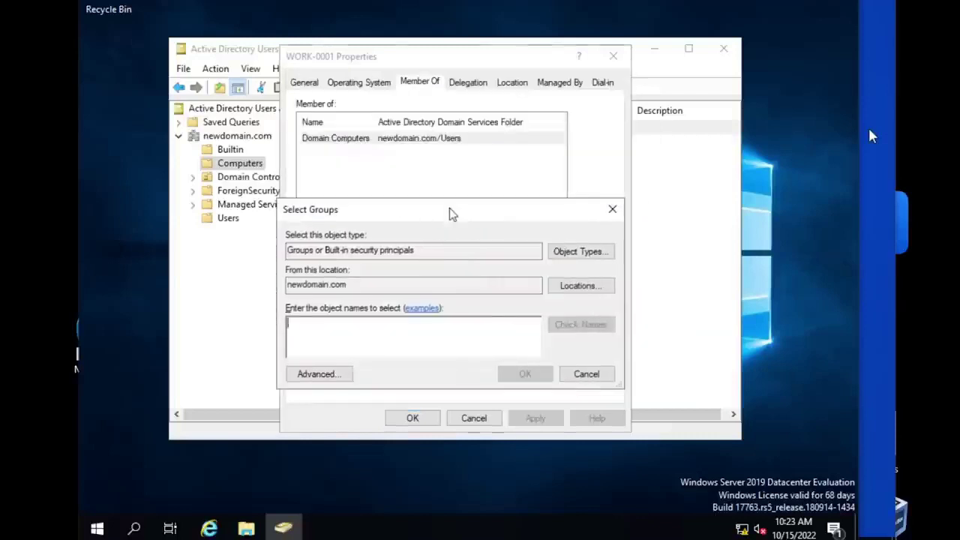
click(457, 332)
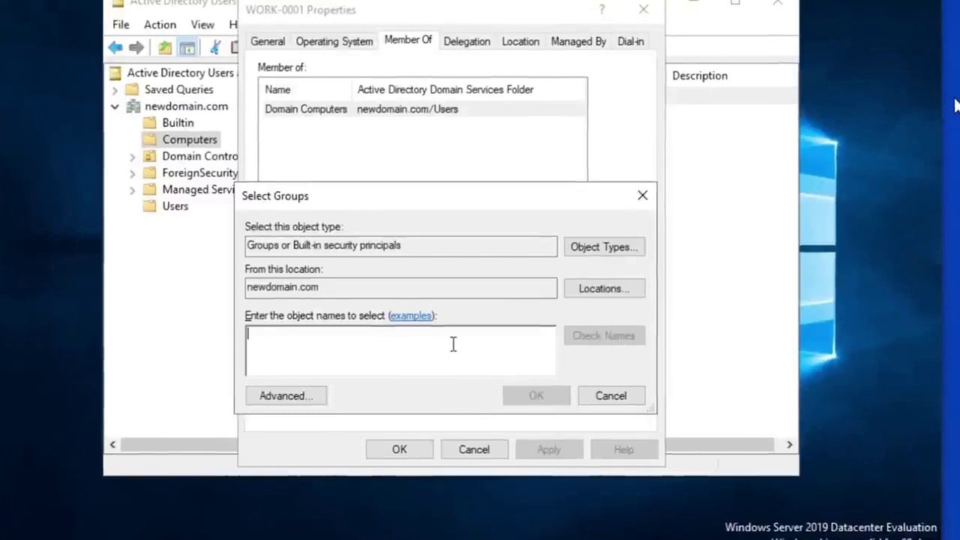
text(H)
text(r)
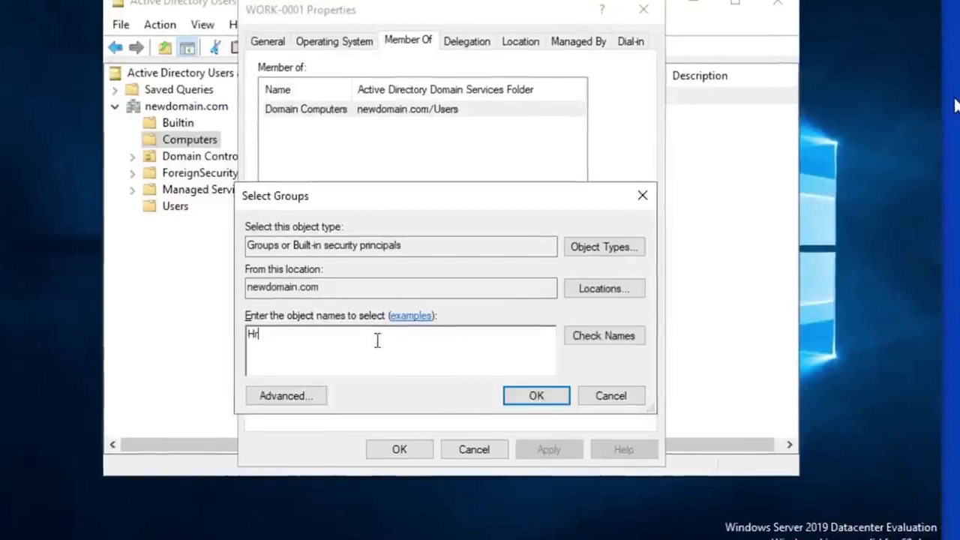
click(609, 395)
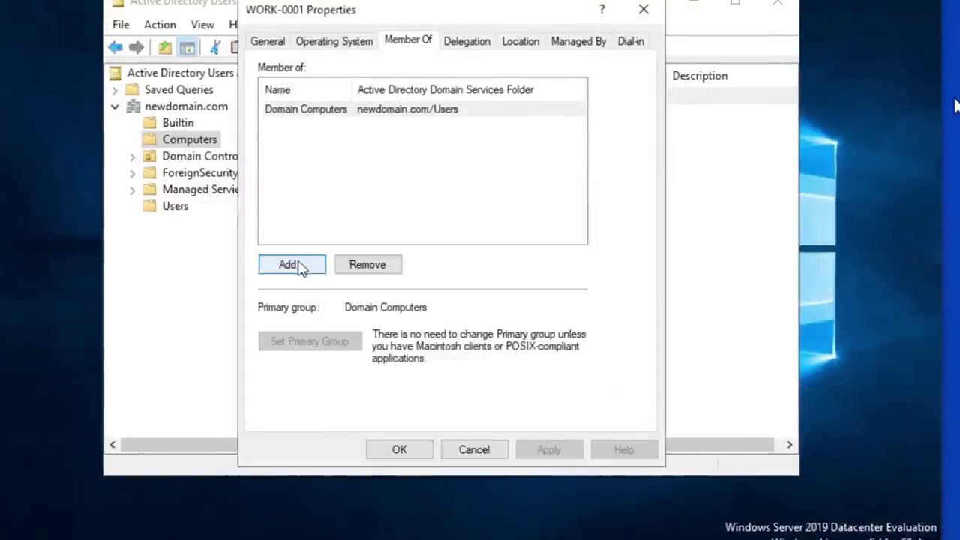
Step: Add the HR group to WORK-0001's memberships via Check Names
click(298, 266)
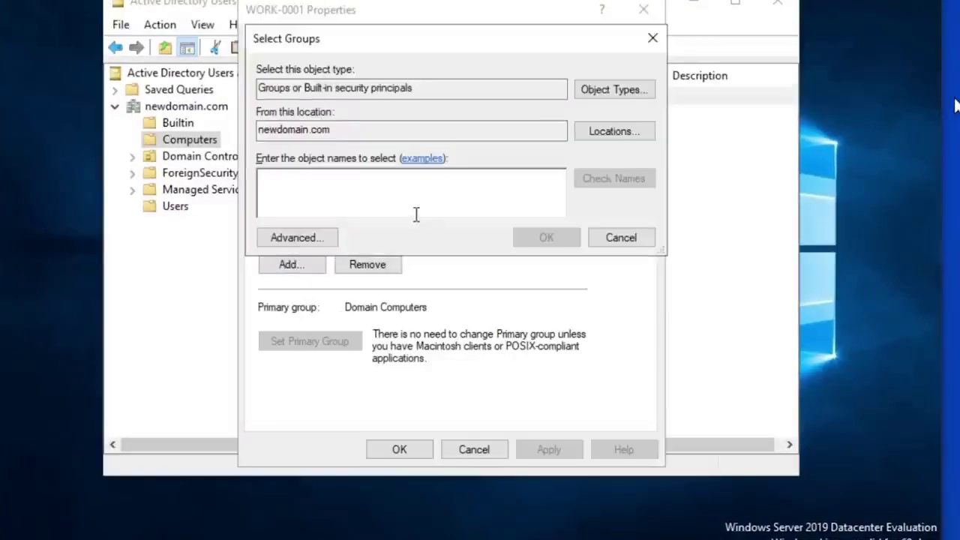
text(hr)
click(598, 180)
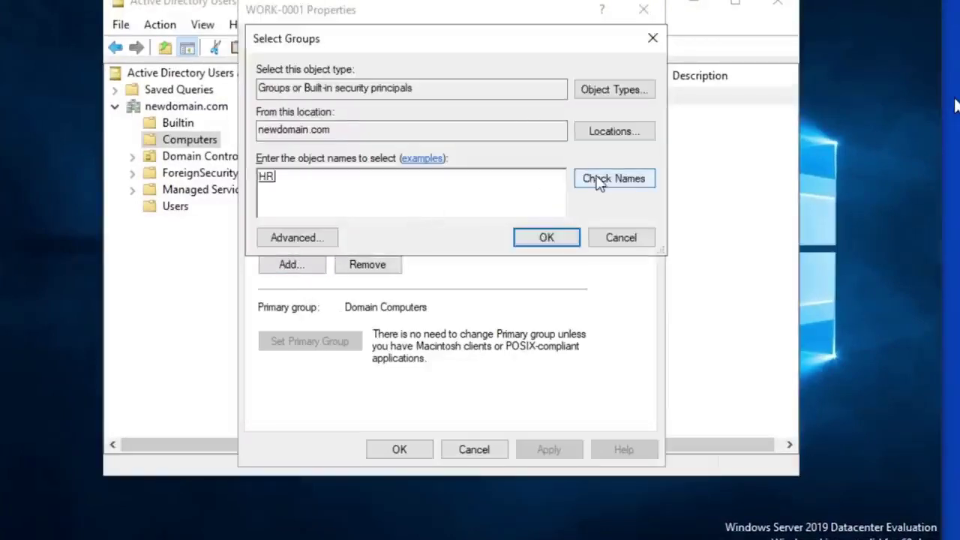
double_click(283, 180)
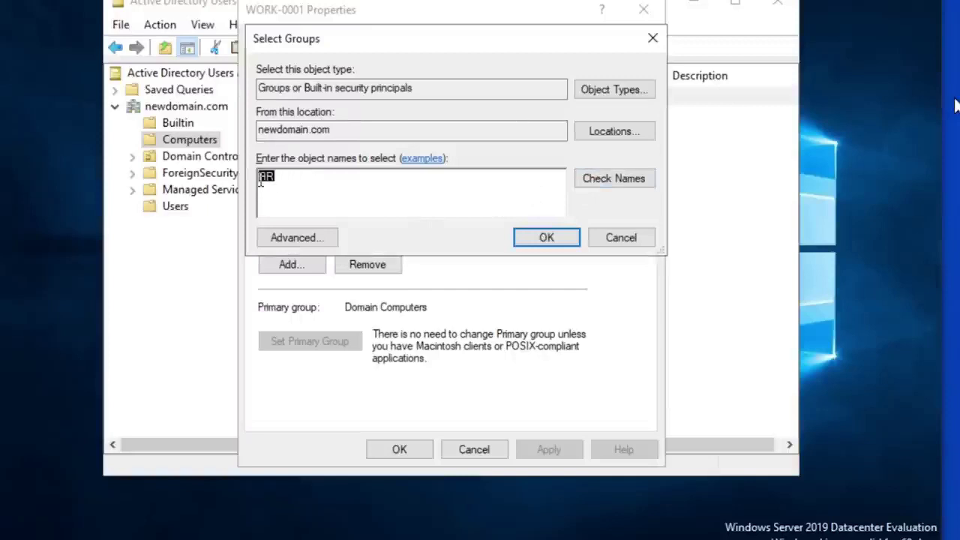
click(309, 187)
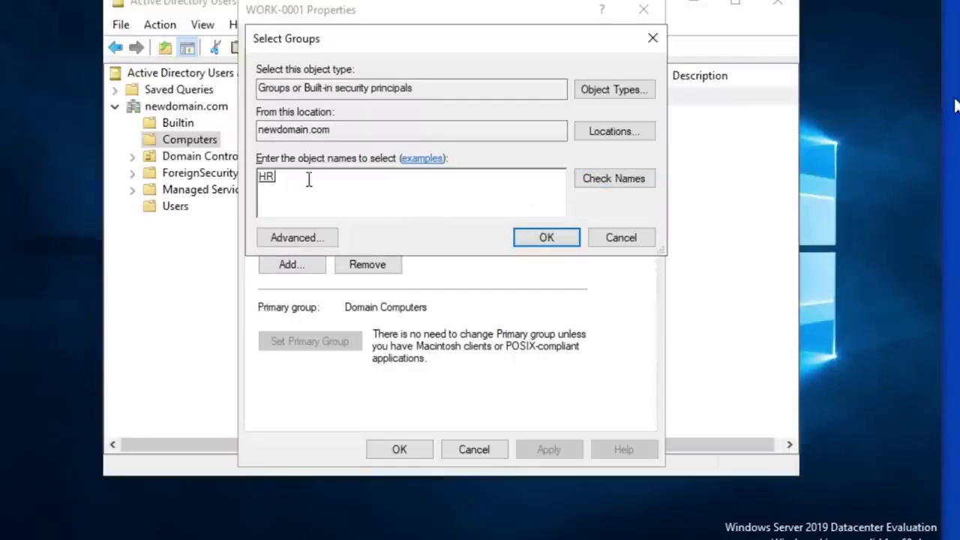
click(544, 239)
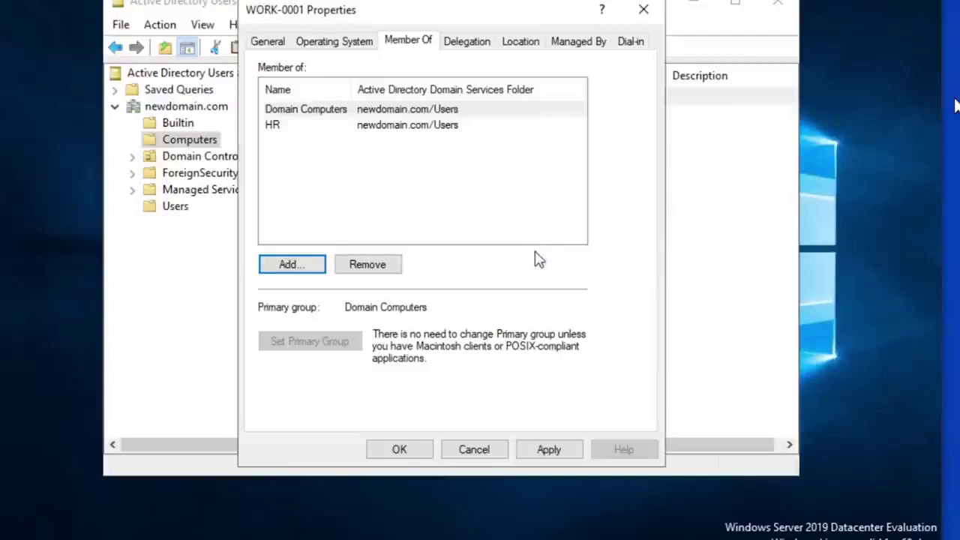
click(327, 126)
click(328, 127)
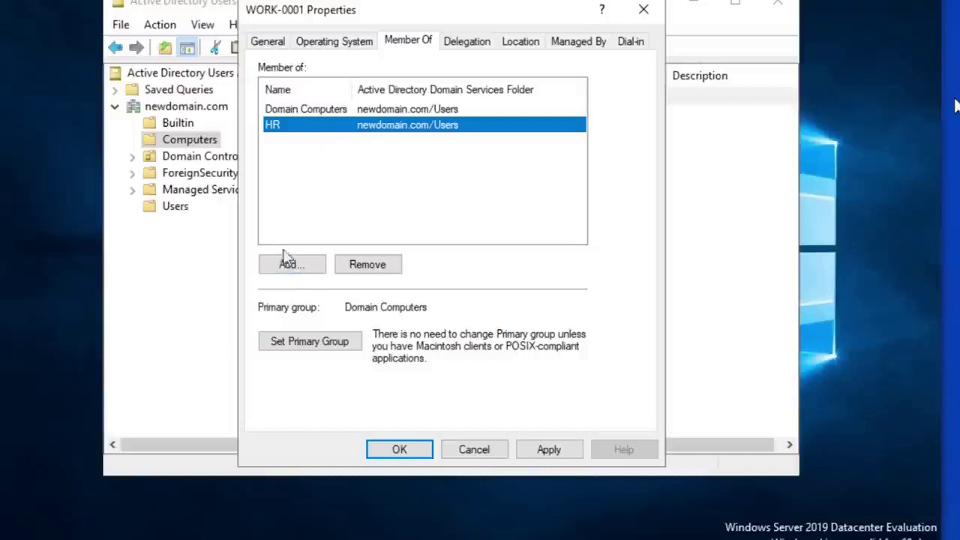
click(288, 266)
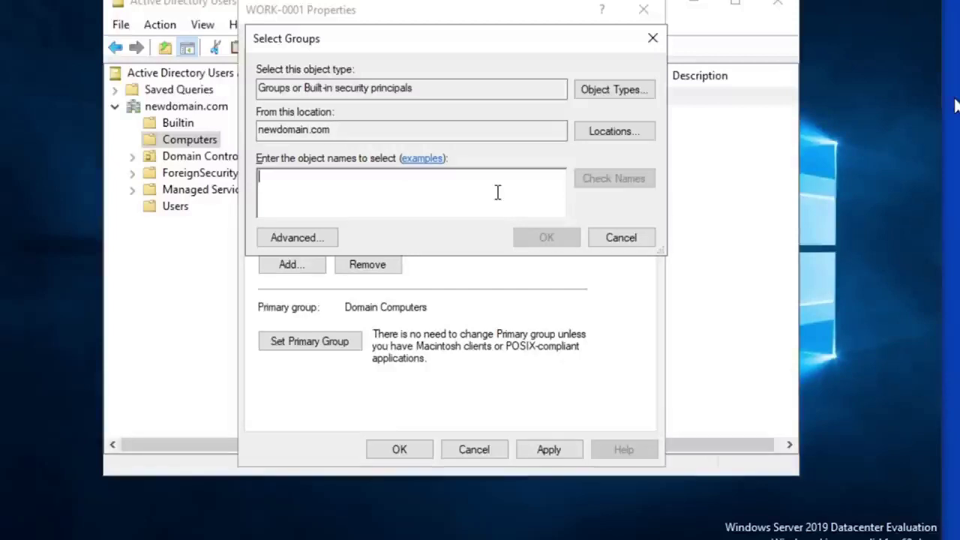
text(chrome)
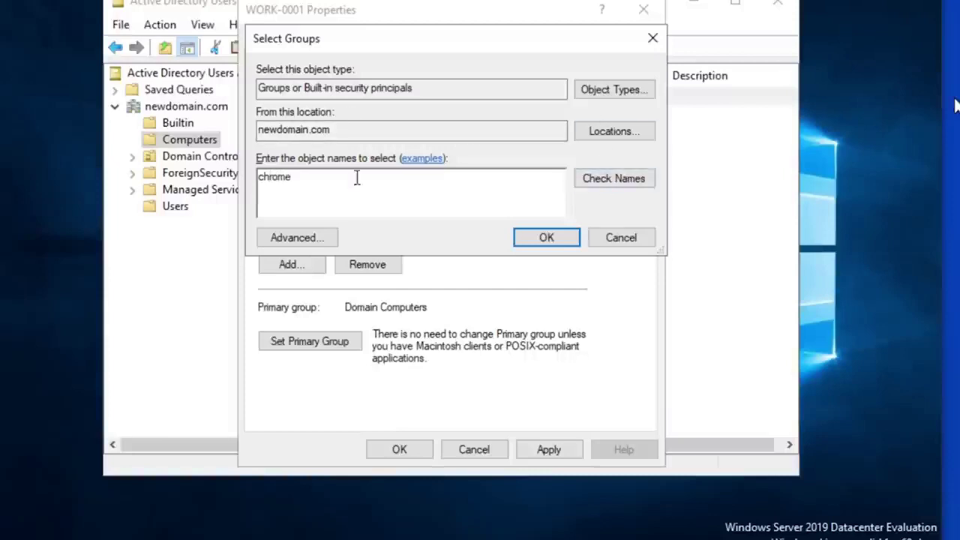
click(604, 185)
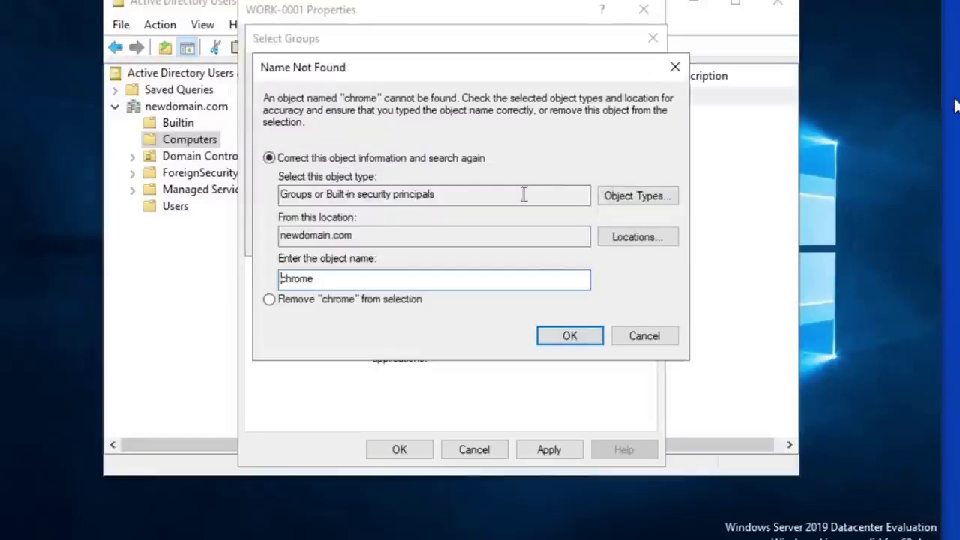
click(664, 335)
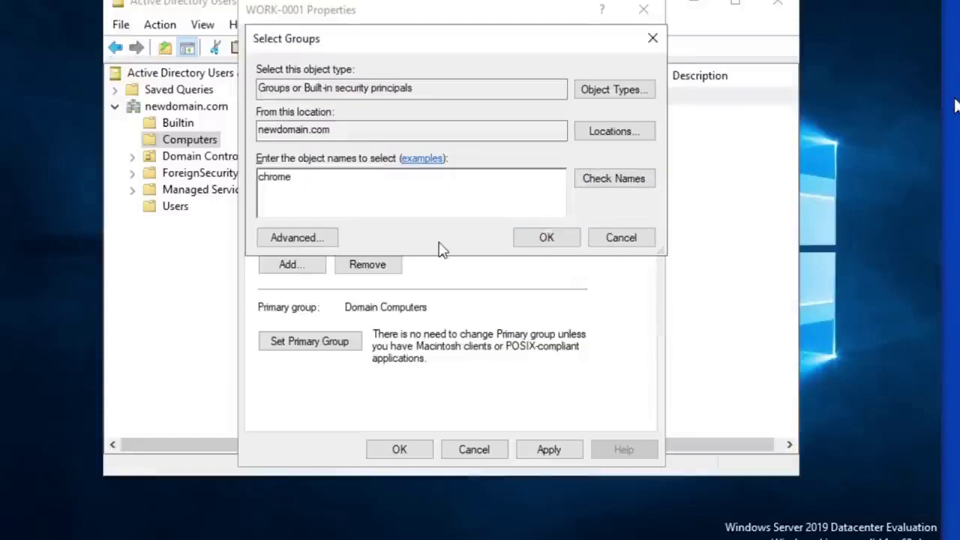
click(548, 242)
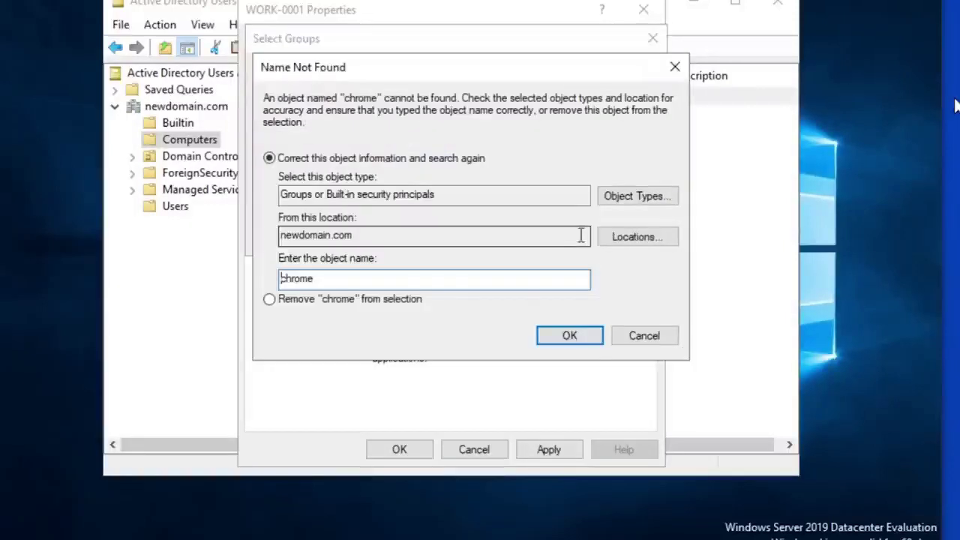
click(647, 335)
click(615, 237)
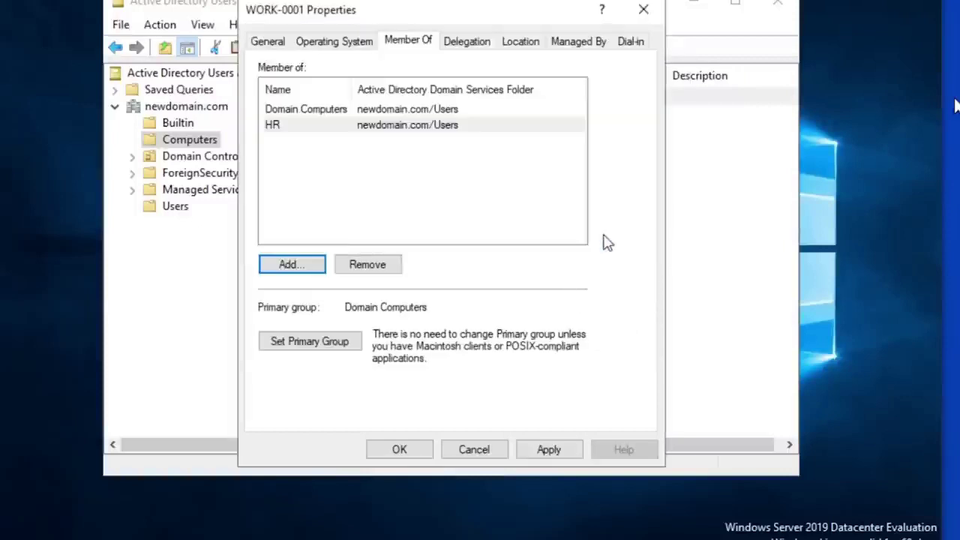
click(387, 158)
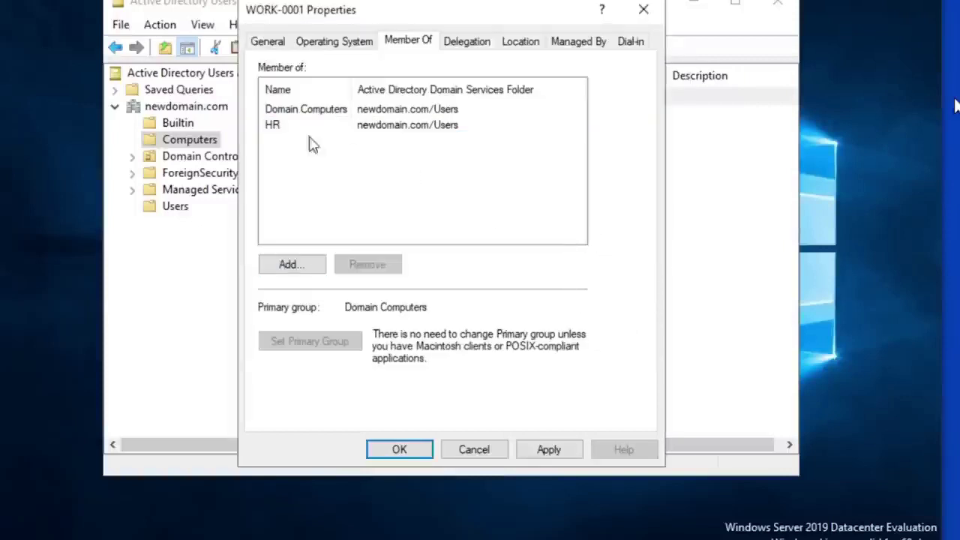
Step: Review the HR and Domain Computers memberships, then cancel WORK-0001's Properties without saving
click(277, 126)
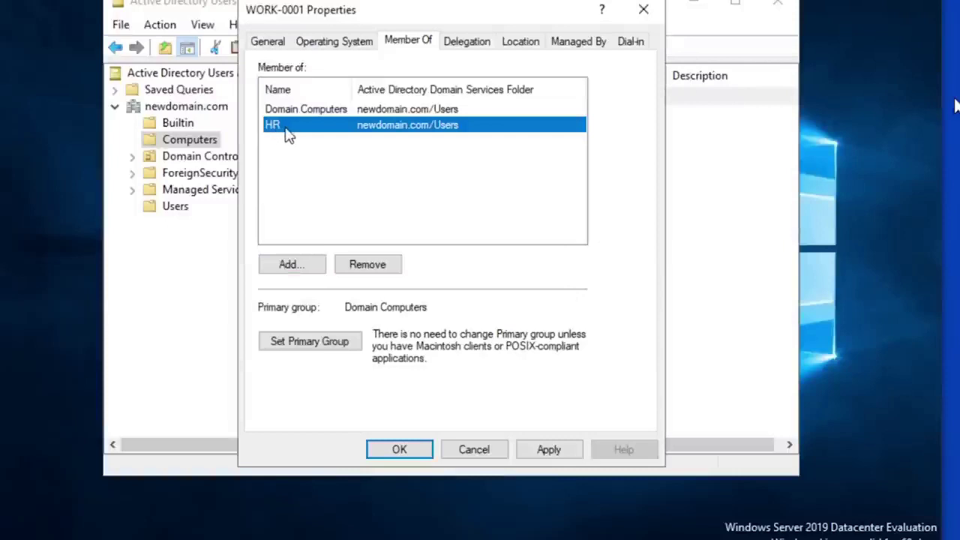
click(295, 171)
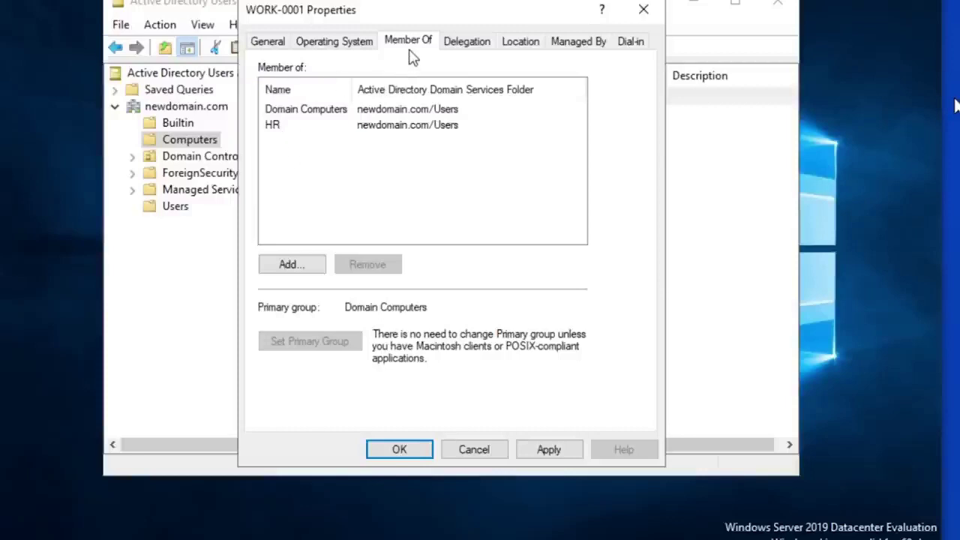
click(420, 109)
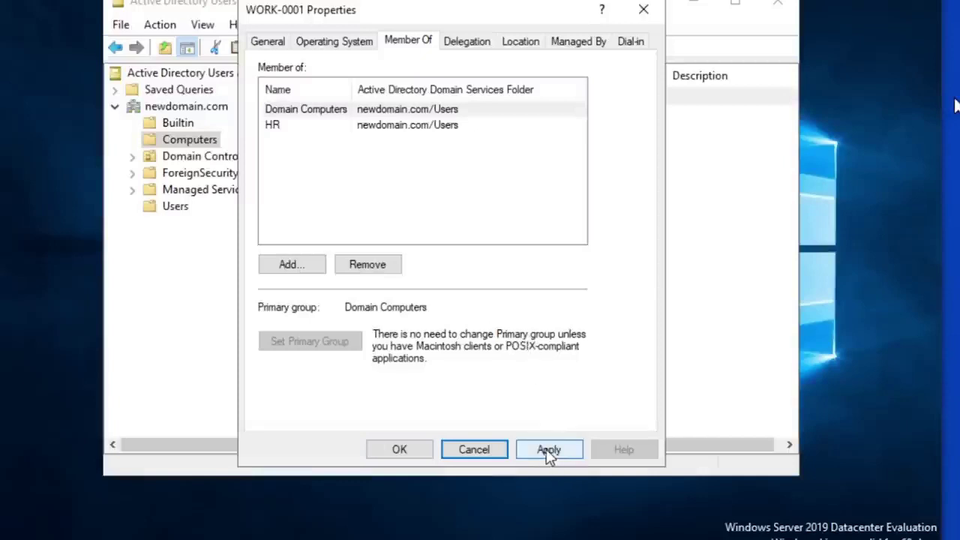
click(291, 127)
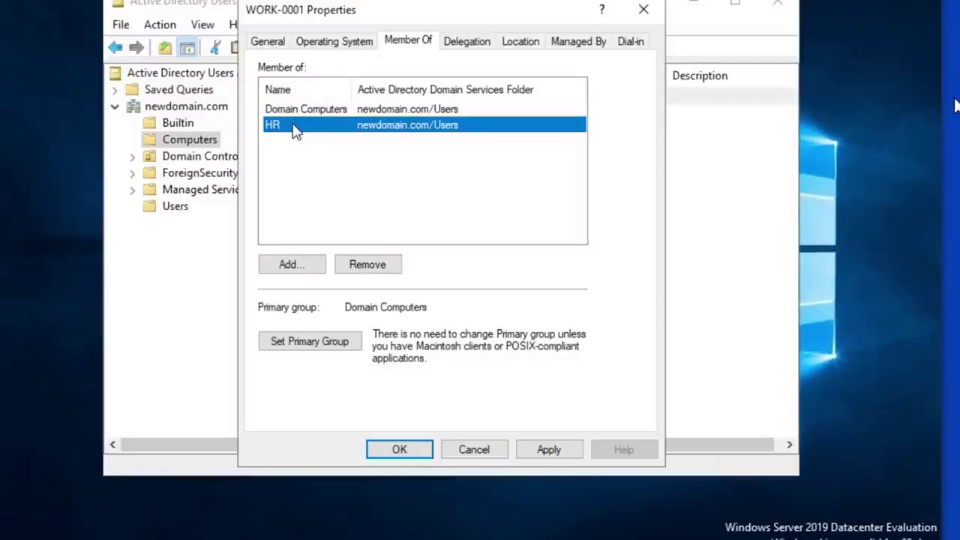
click(466, 454)
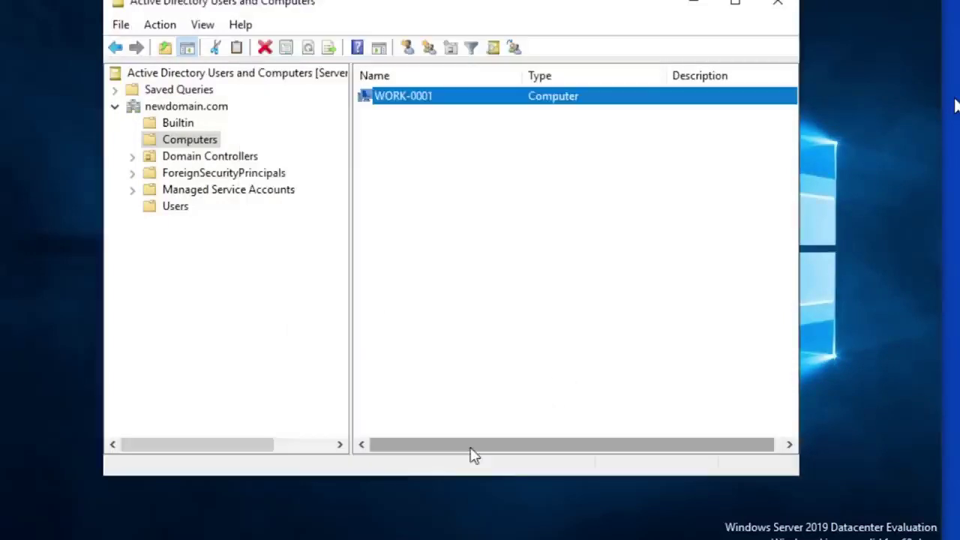
Step: Select and then deselect WORK-0001 in the Computers list
click(471, 141)
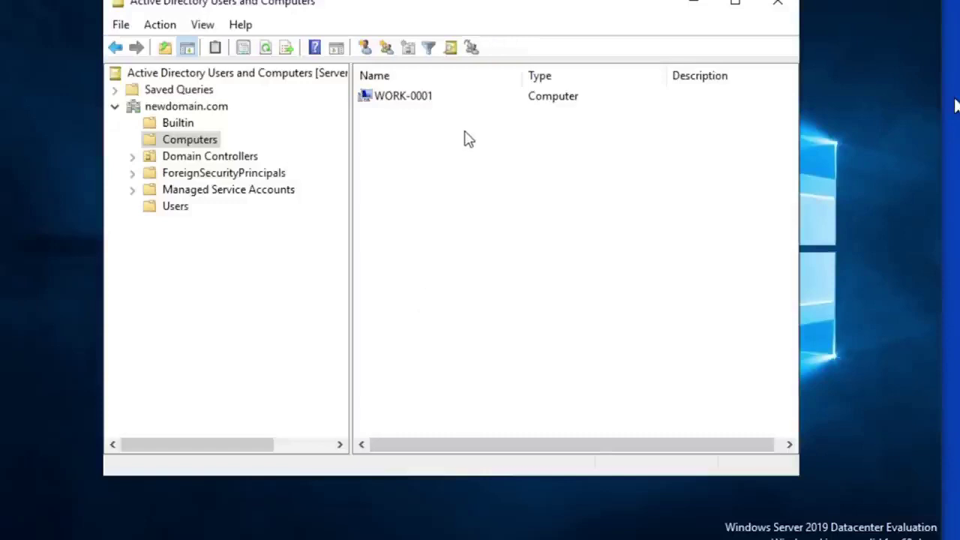
click(387, 99)
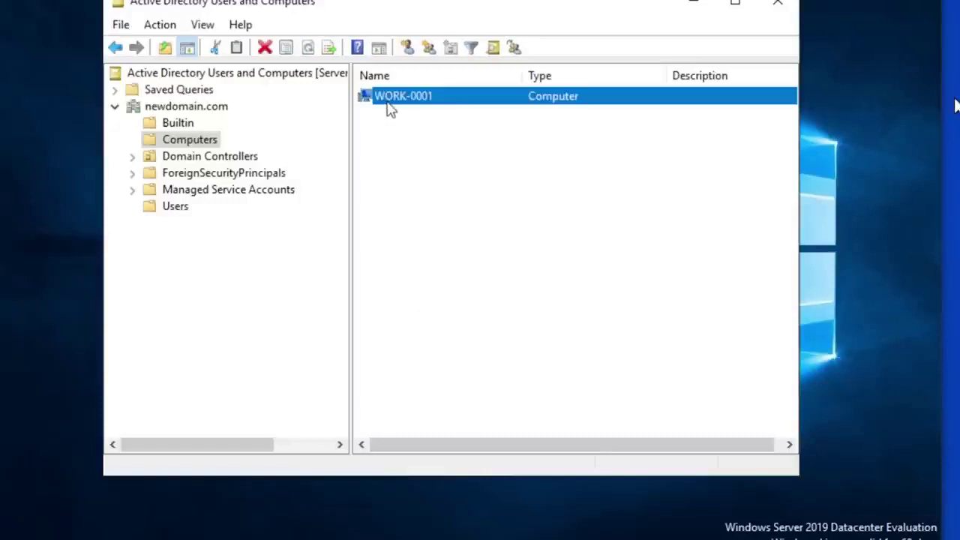
click(416, 150)
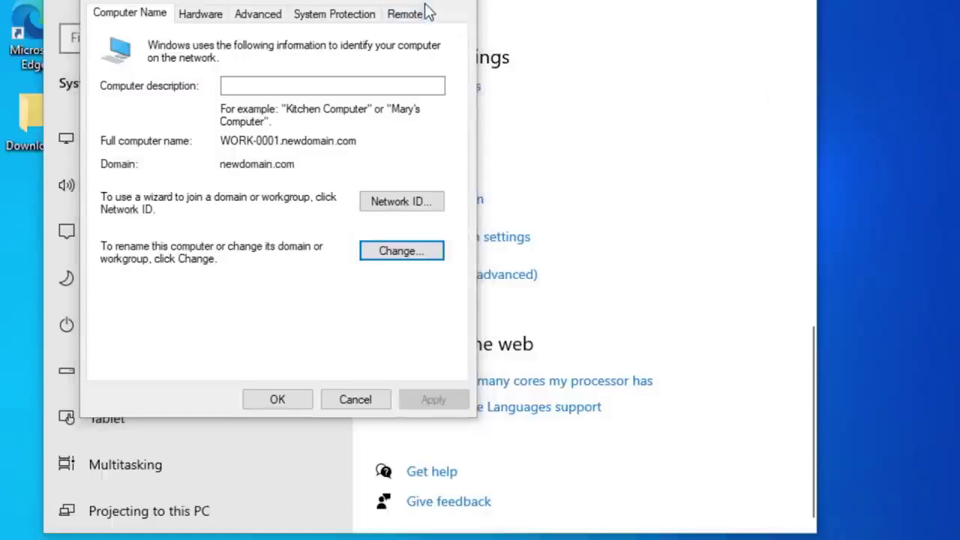
Step: Switch the client's membership from newdomain.com to the workgroup WORKGROUP
click(388, 253)
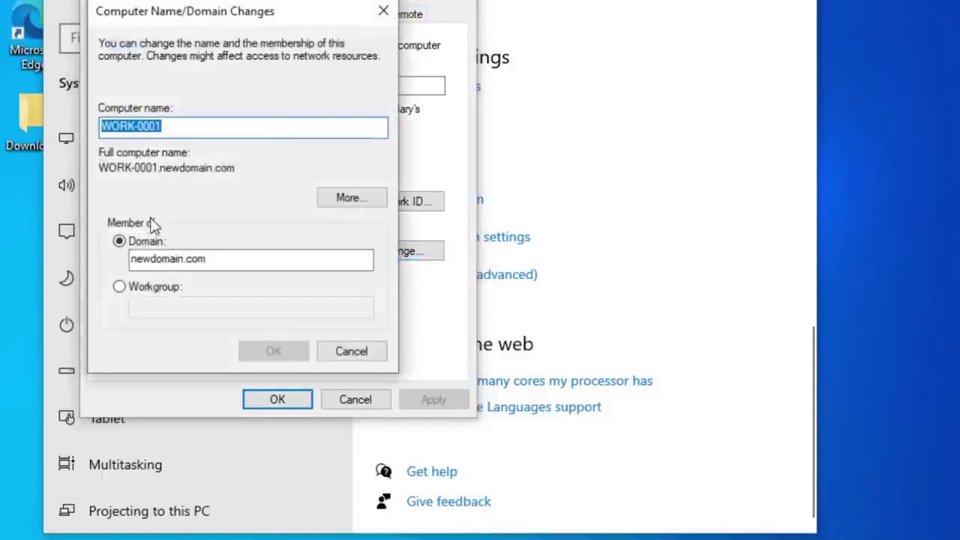
click(118, 287)
click(163, 303)
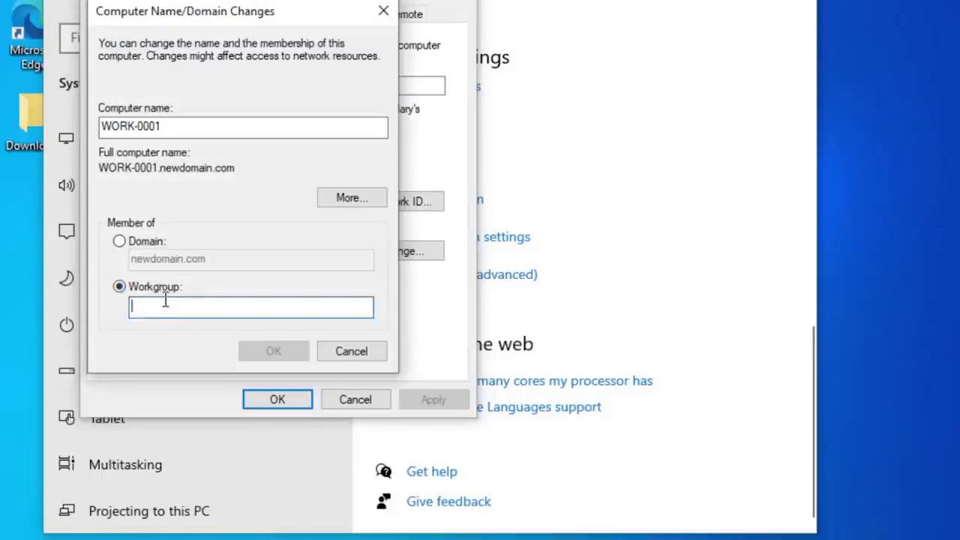
text(WORKGROUP)
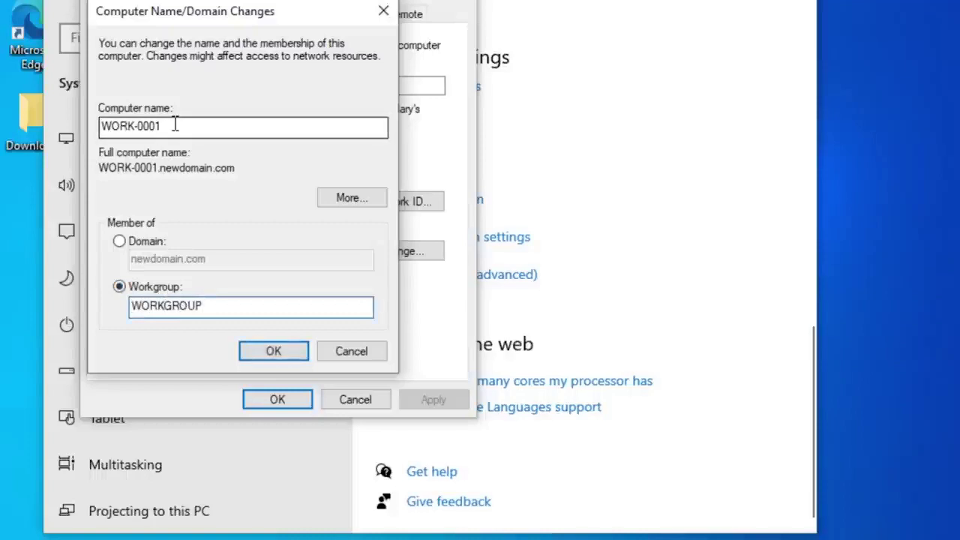
click(272, 349)
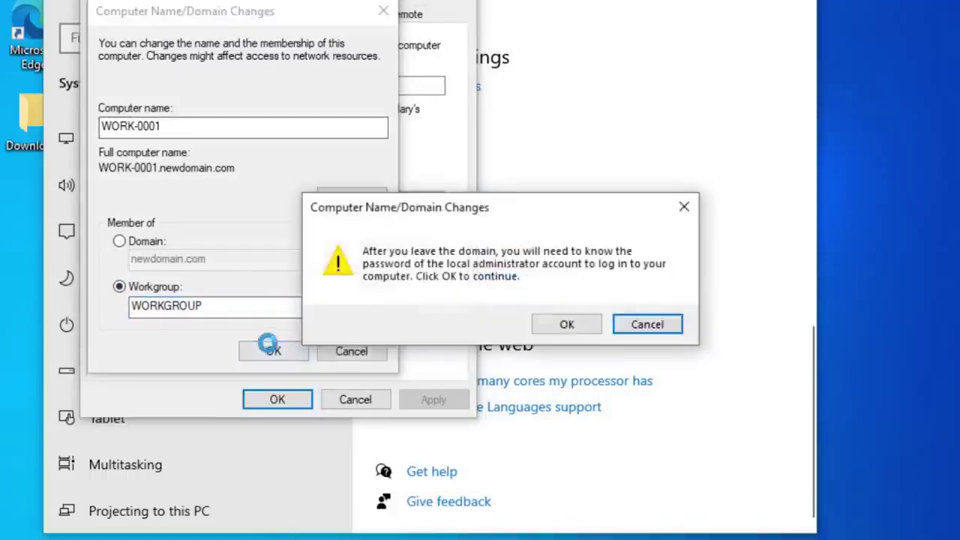
click(573, 328)
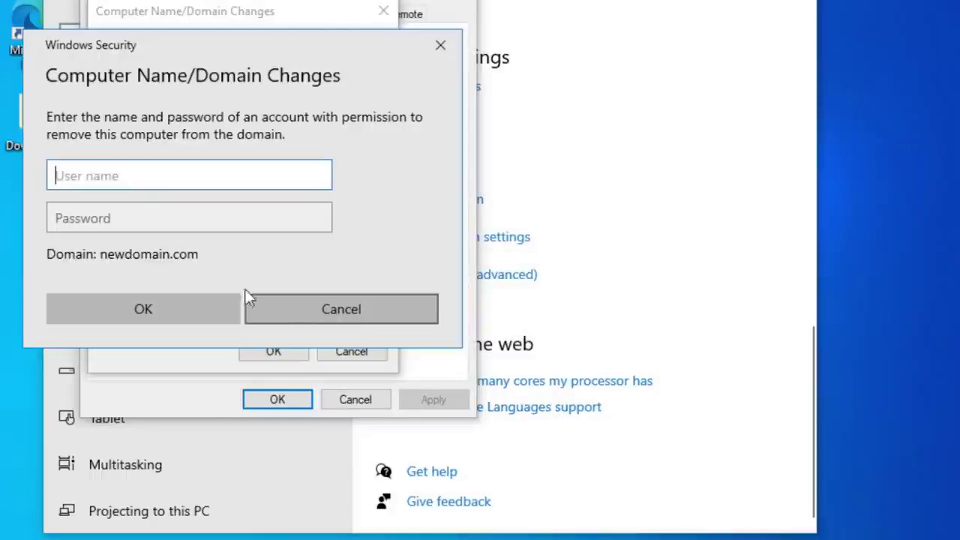
Step: Authenticate as the domain administrator, dismiss the notices, and restart the client now
text(administrator)
key(Tab)
text(******)
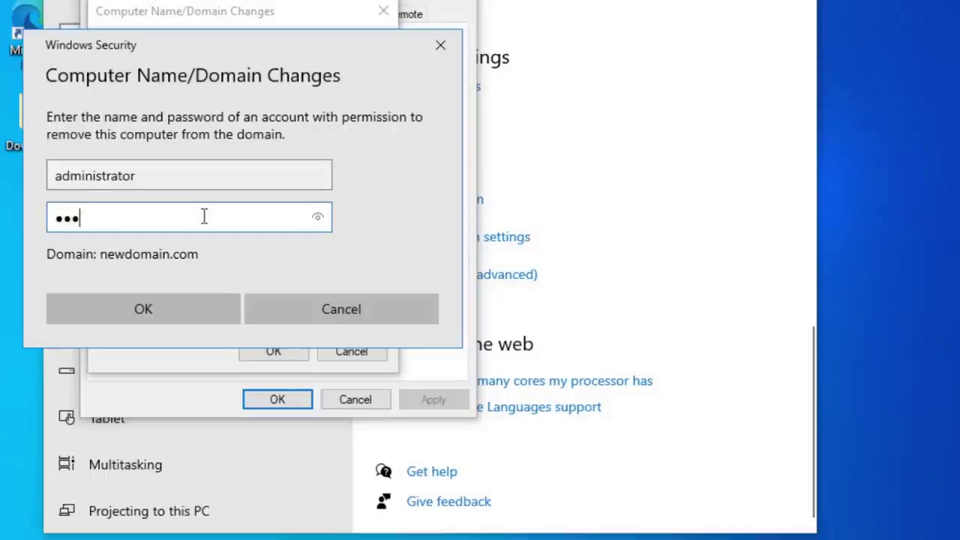
text(**)
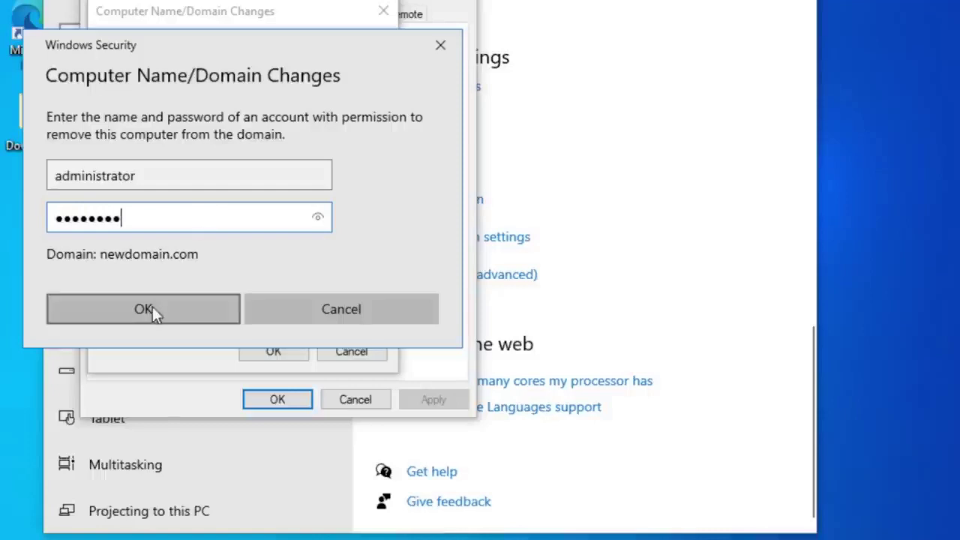
click(153, 309)
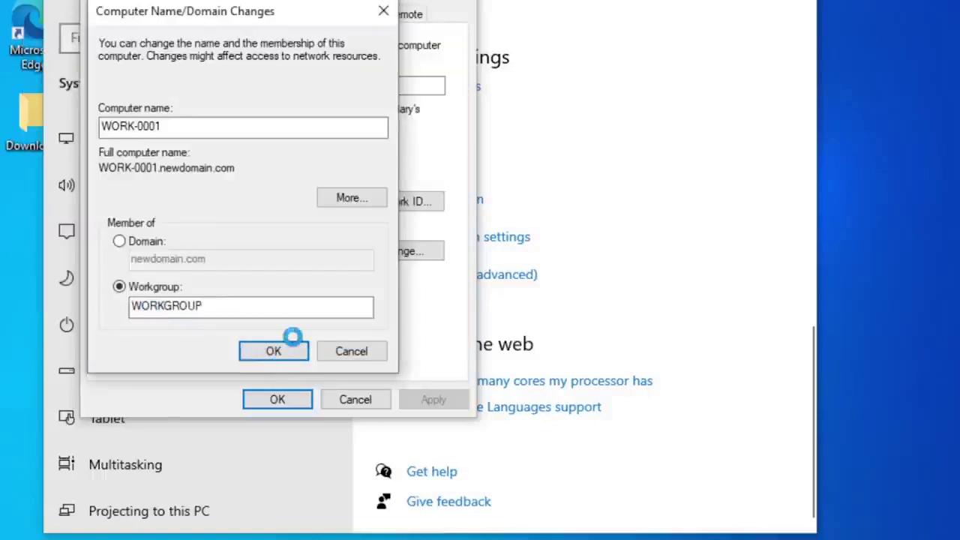
click(623, 324)
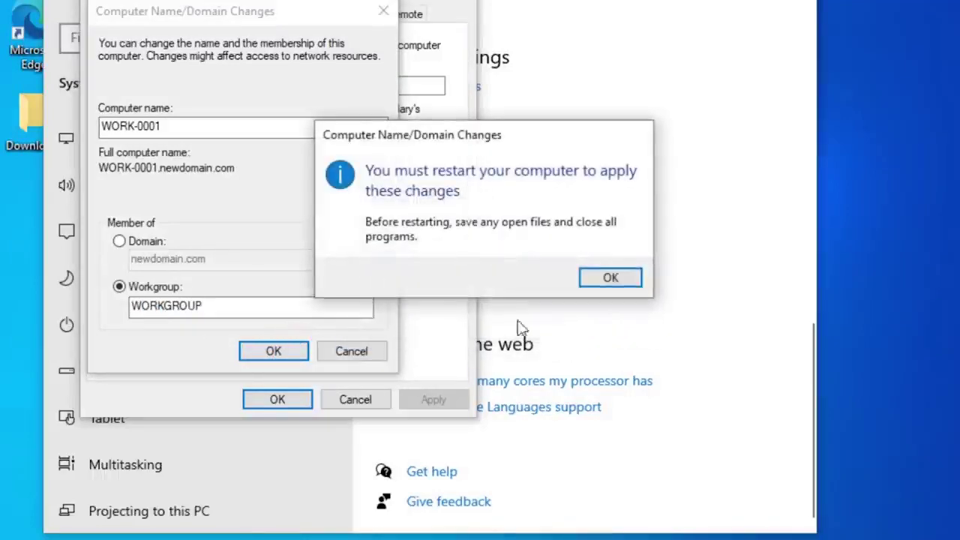
click(608, 279)
click(289, 399)
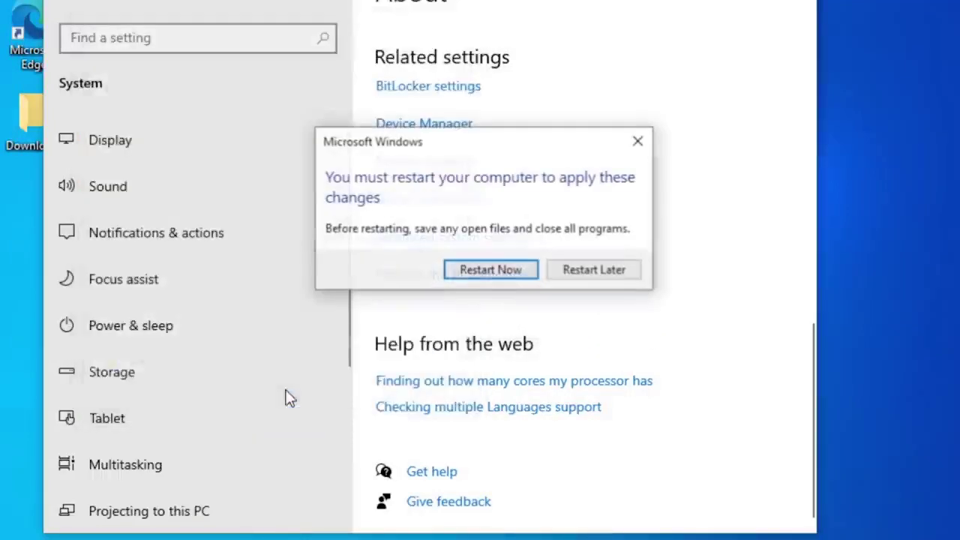
click(527, 270)
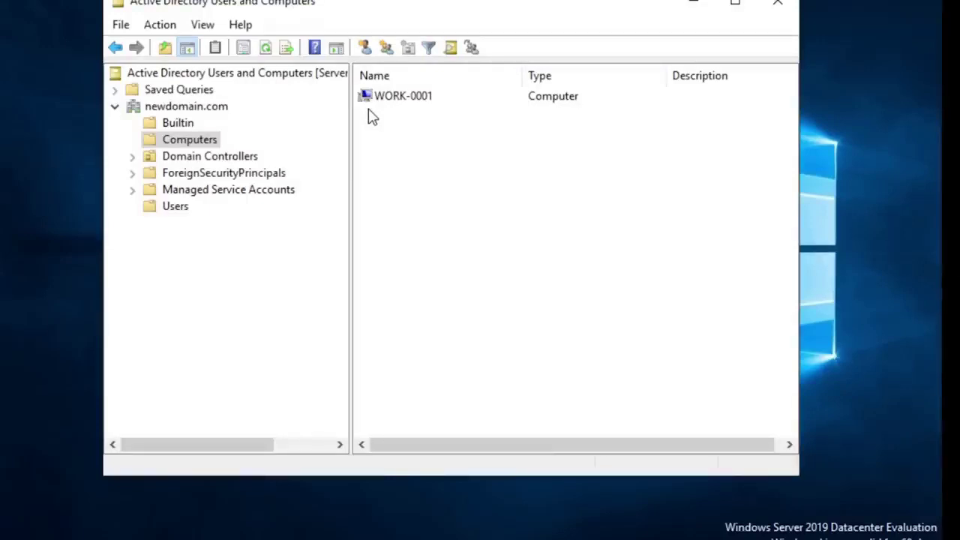
click(162, 26)
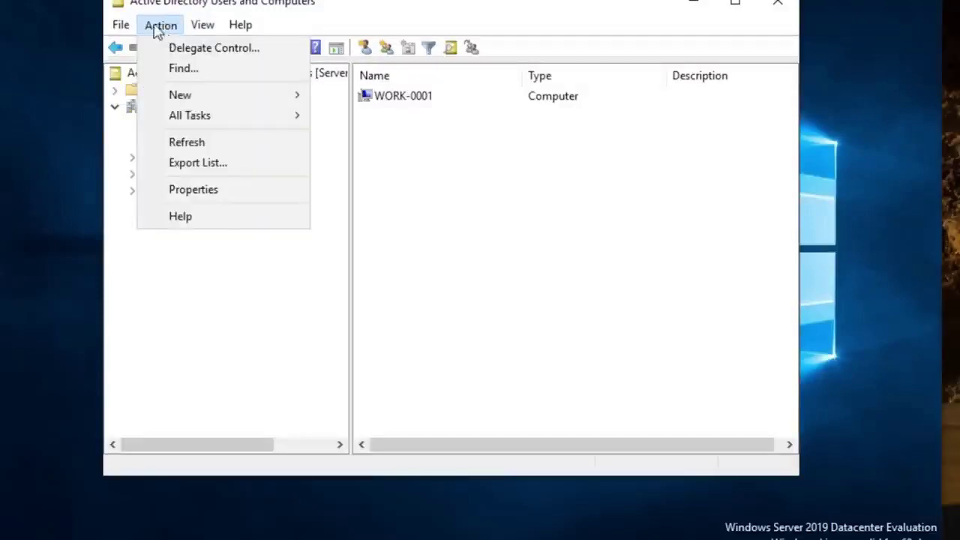
click(202, 26)
mouse_move(160, 24)
click(222, 150)
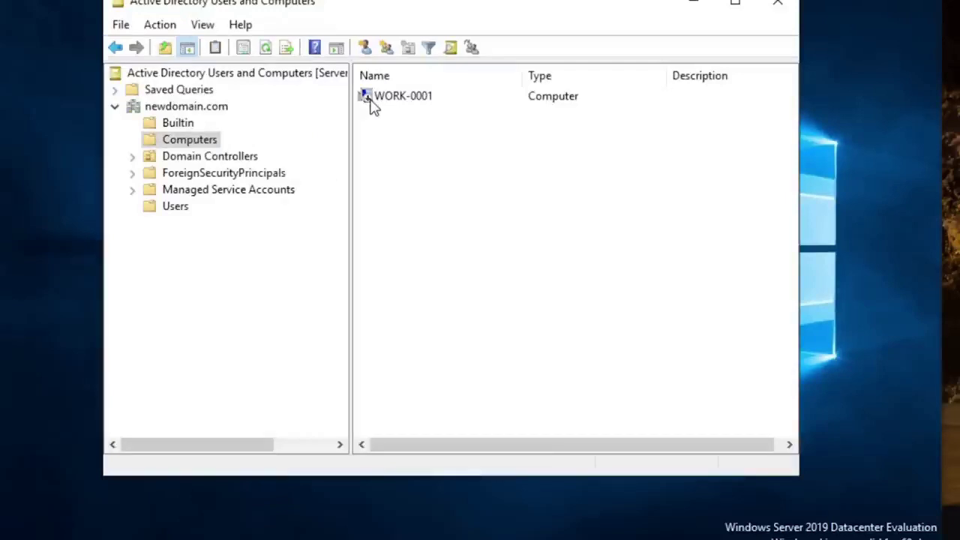
click(382, 101)
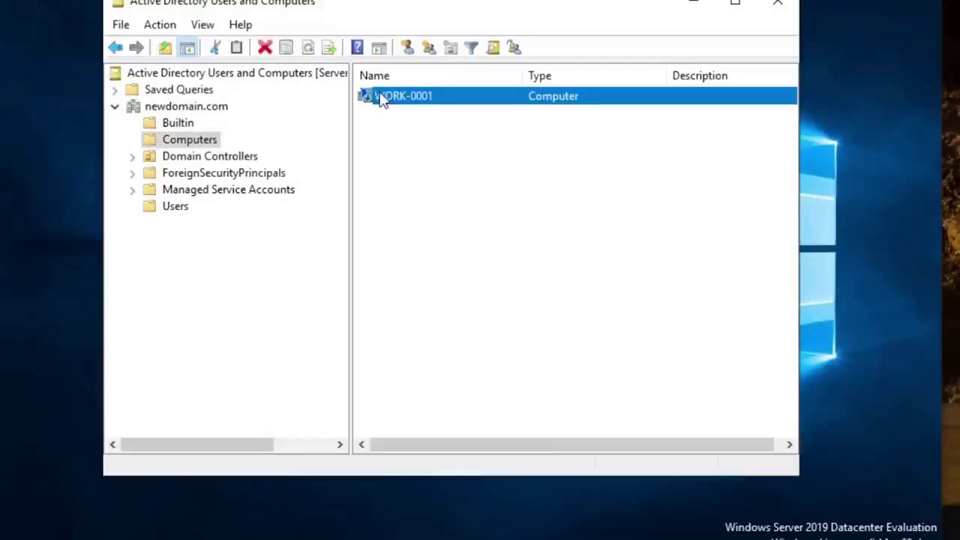
click(383, 122)
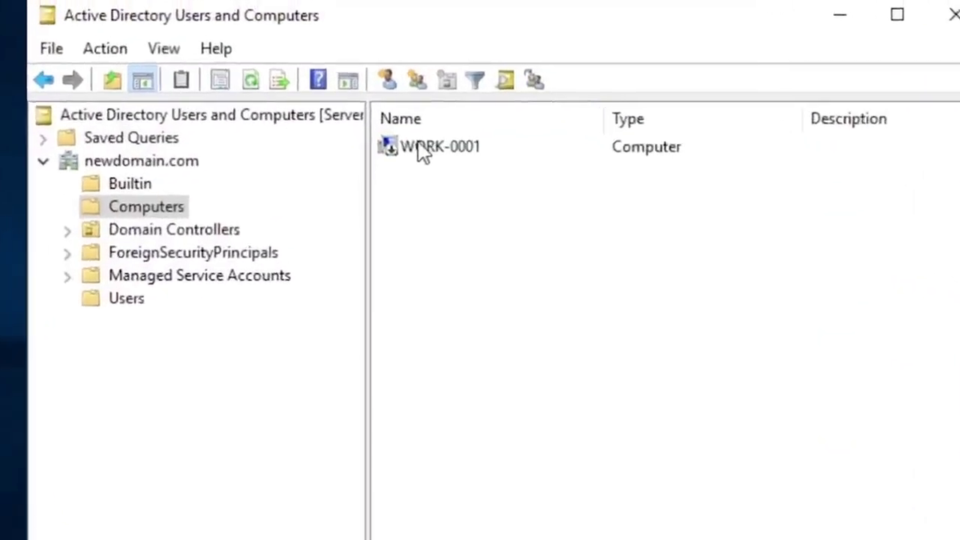
click(425, 153)
click(423, 188)
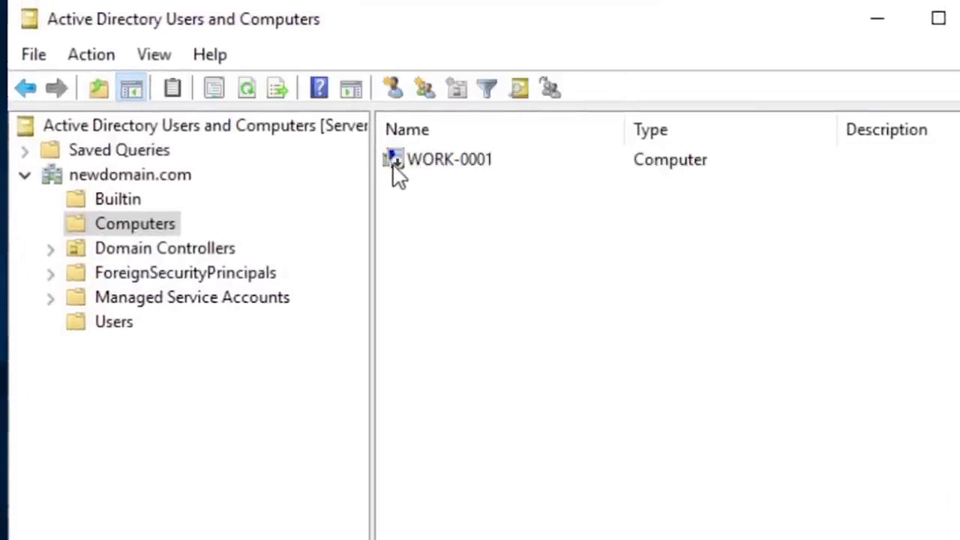
click(402, 168)
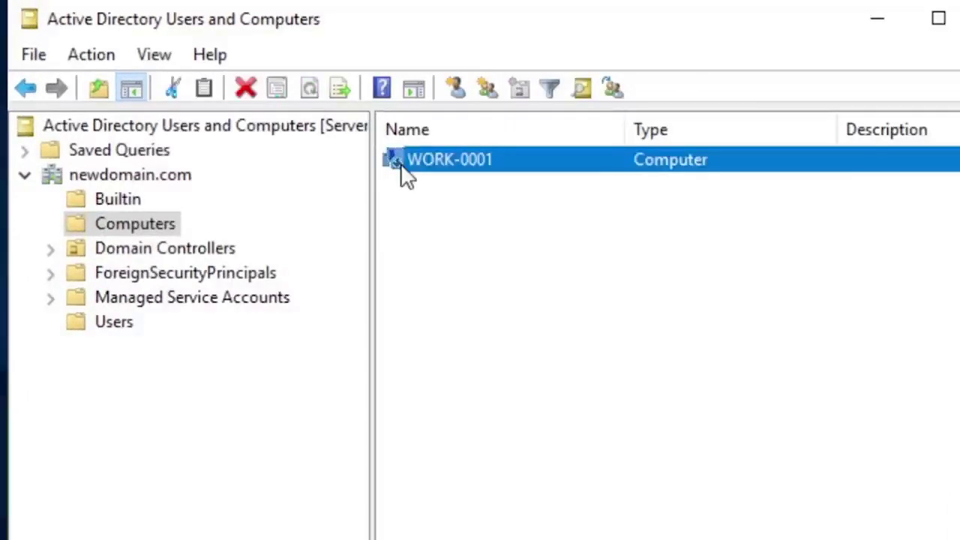
click(415, 204)
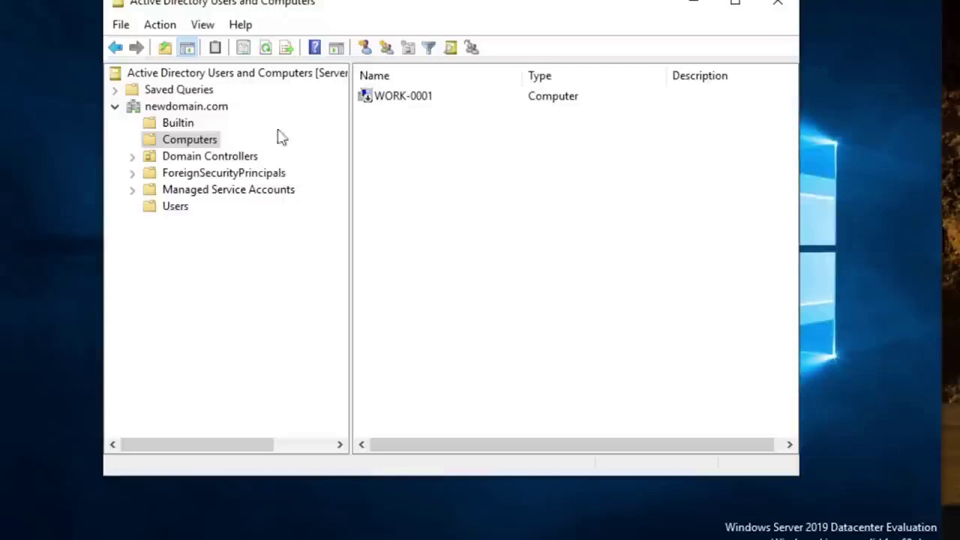
Step: Search the Computers container for computers whose name starts with wo
right_click(176, 144)
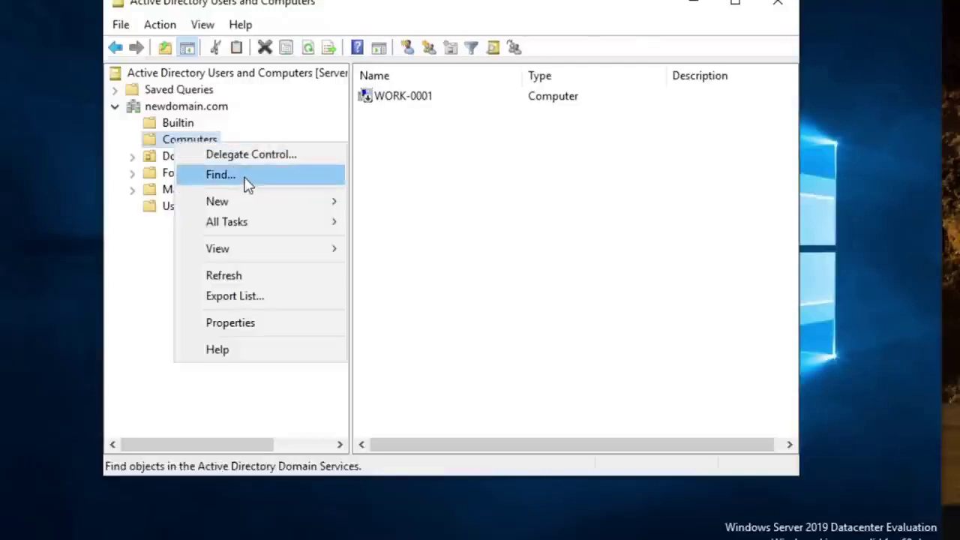
click(244, 178)
click(332, 120)
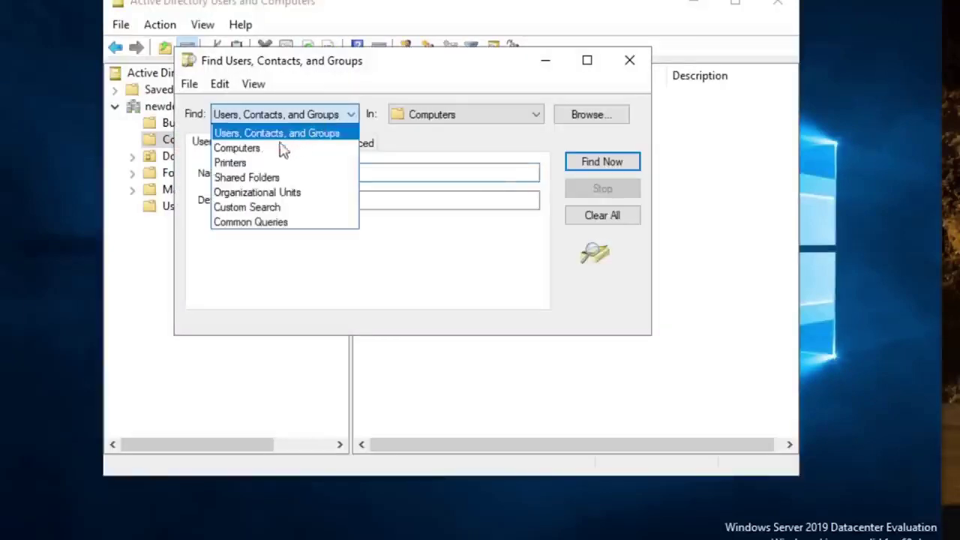
click(274, 150)
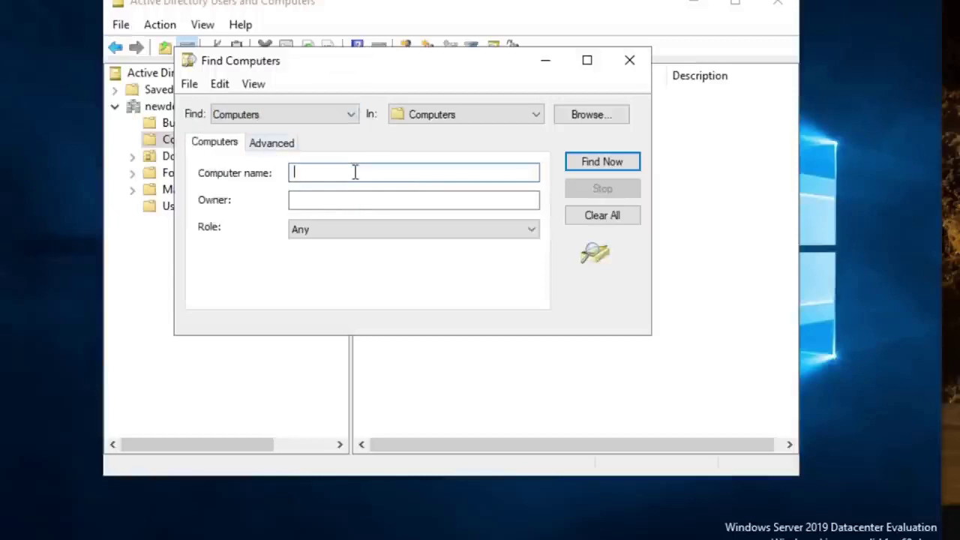
text(work)
click(616, 166)
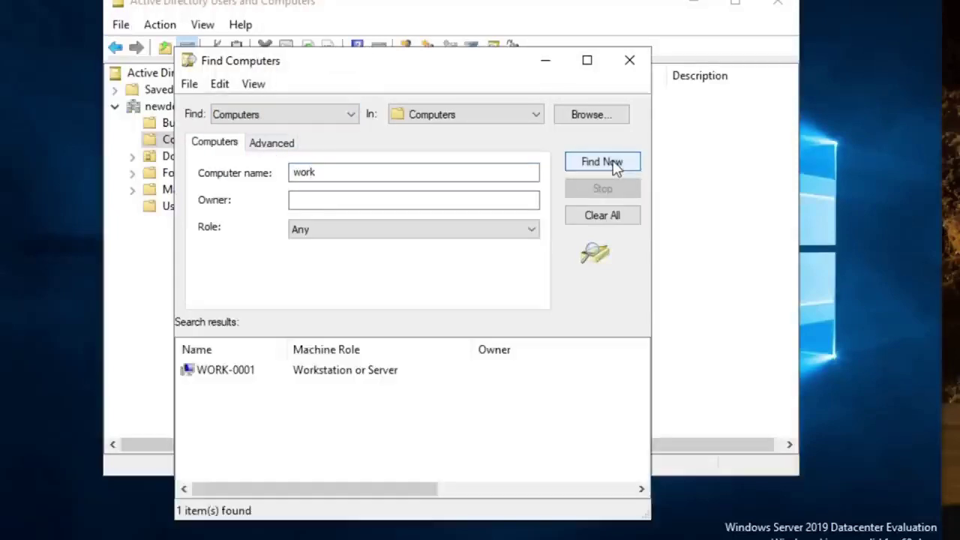
Step: Try managing WORK-0001, dismiss the security package error, and close the search
click(242, 375)
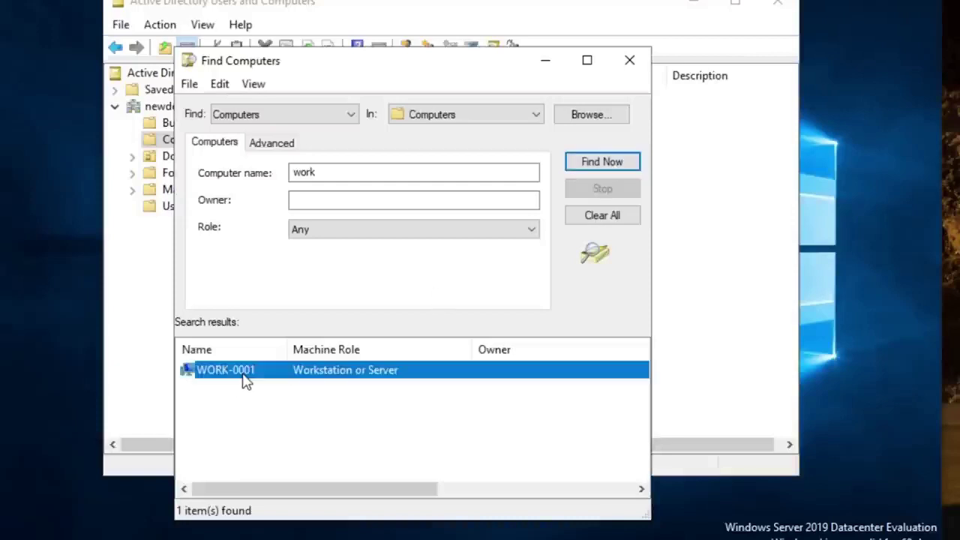
click(195, 402)
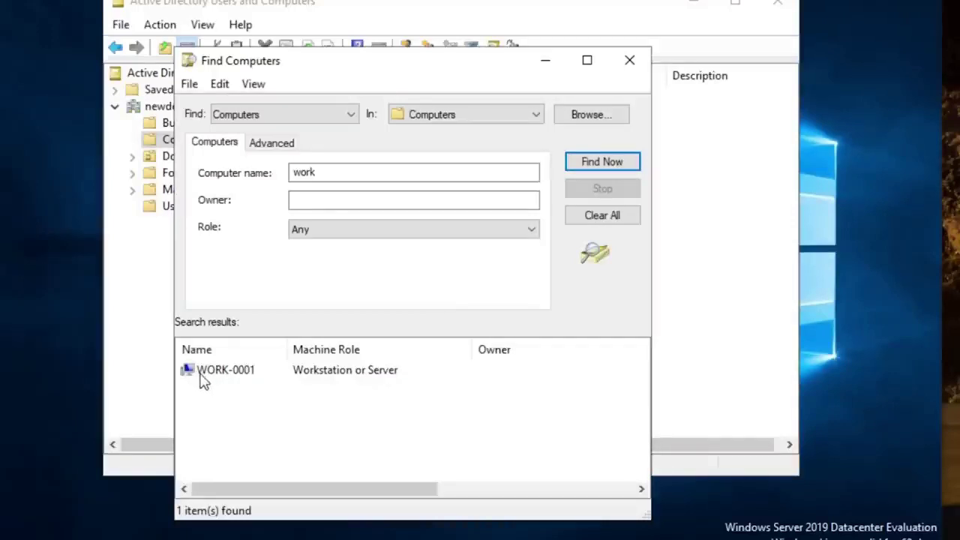
click(202, 379)
right_click(202, 379)
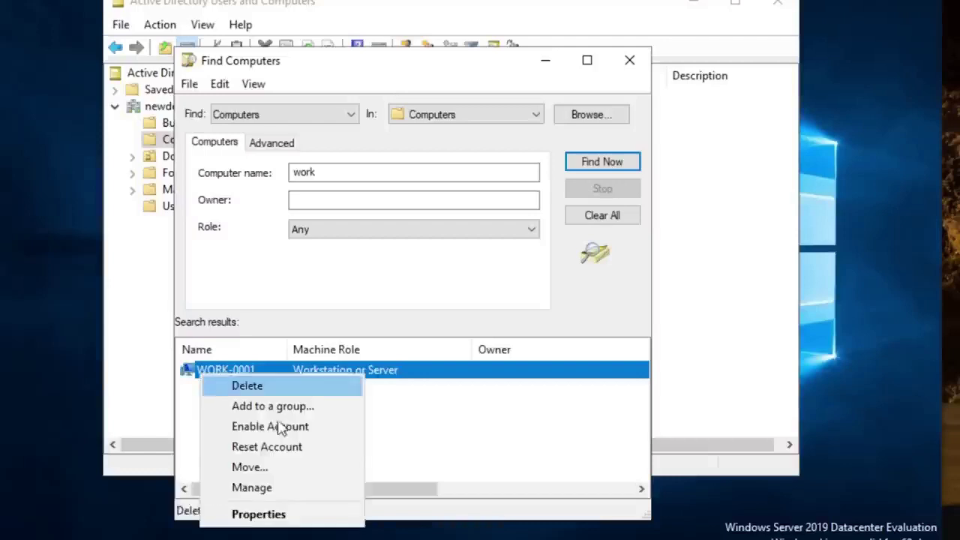
click(289, 489)
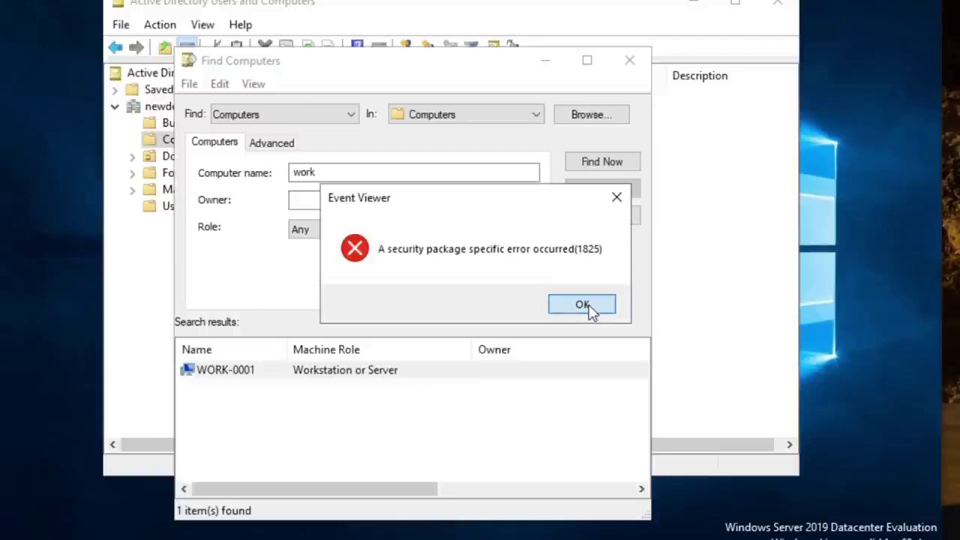
click(590, 307)
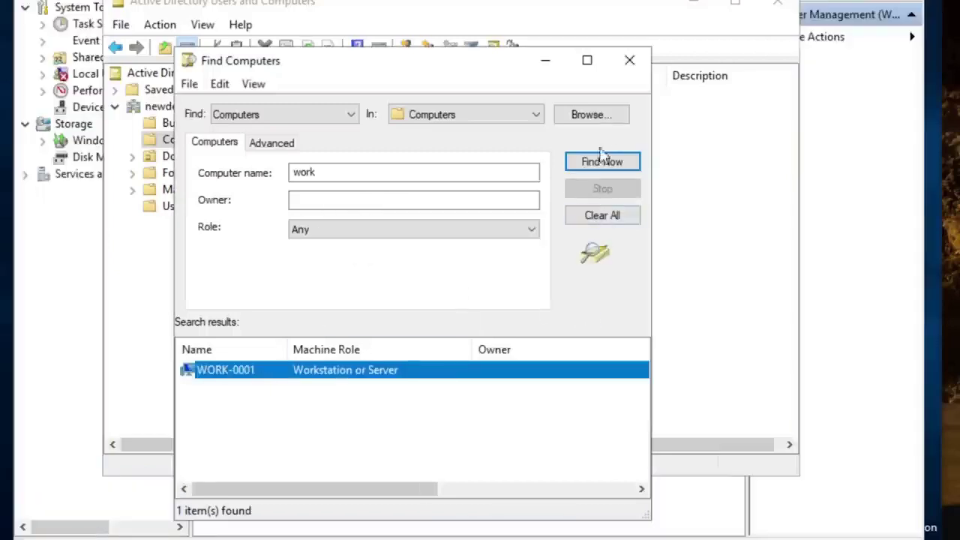
click(629, 63)
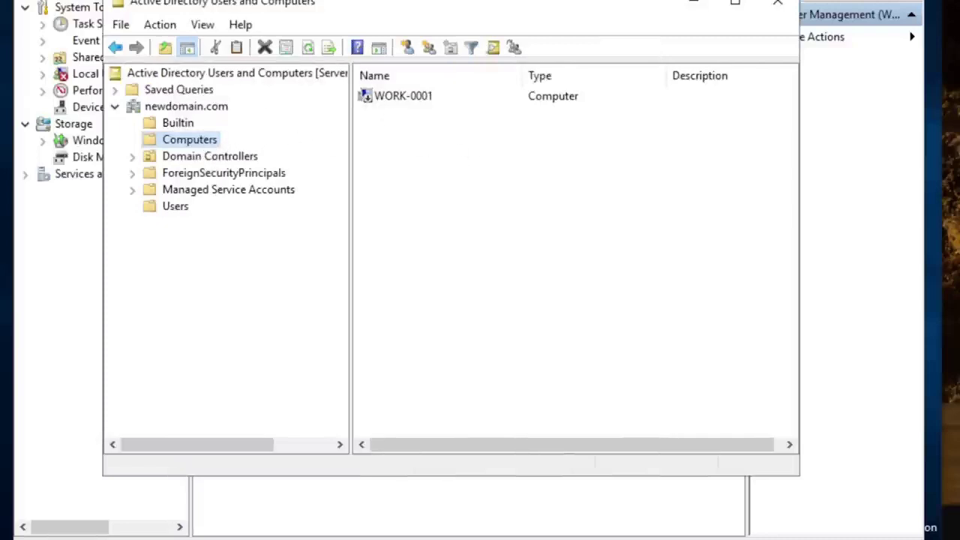
click(379, 101)
click(378, 118)
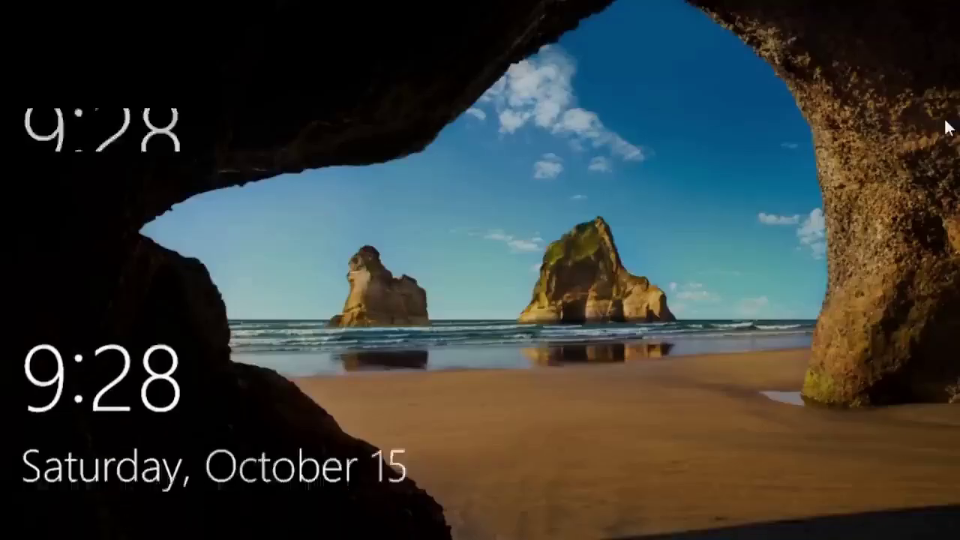
Step: Unlock the workstation and sign in with the computer1 account's password
click(542, 232)
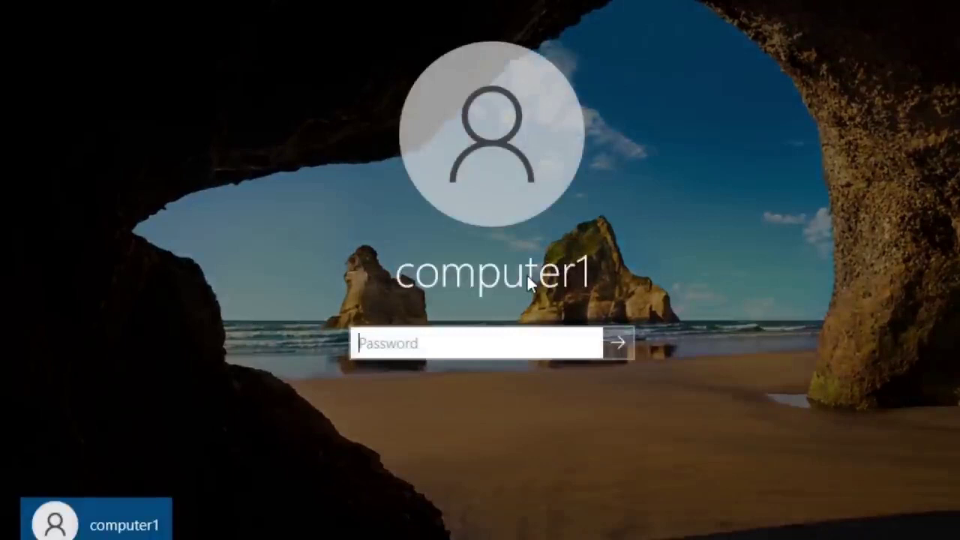
text(Pa$$w0rd)
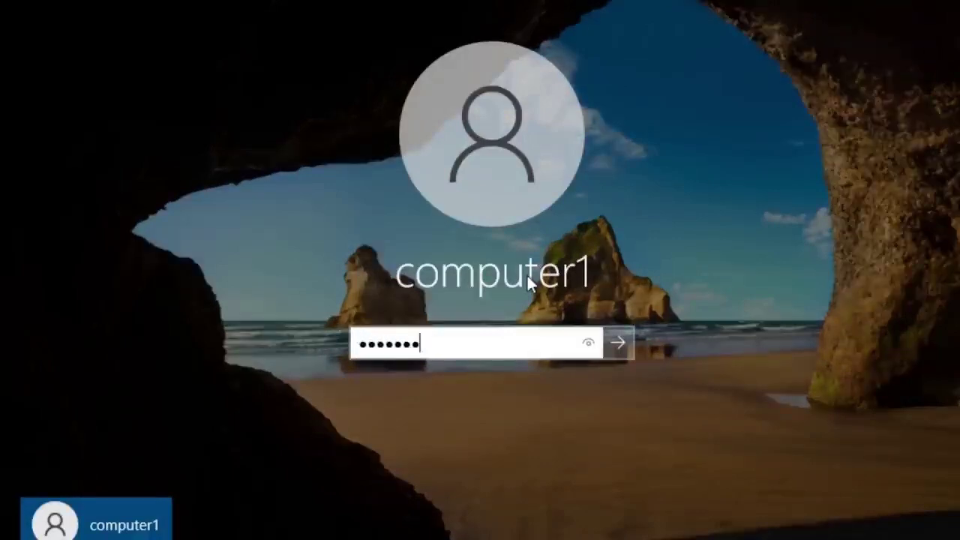
key(Return)
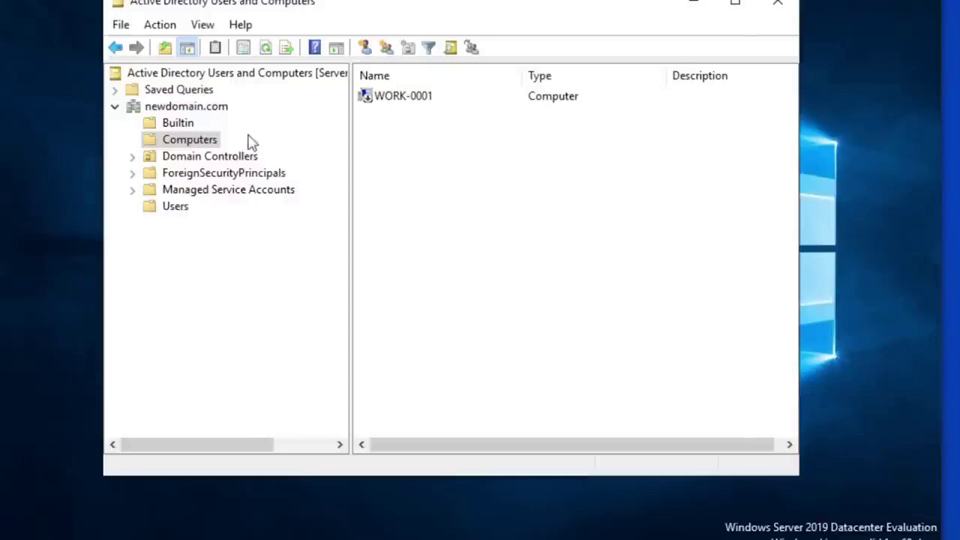
Step: Bring up the Computers container's New menu, then dismiss it without creating anything
right_click(204, 145)
mouse_move(363, 200)
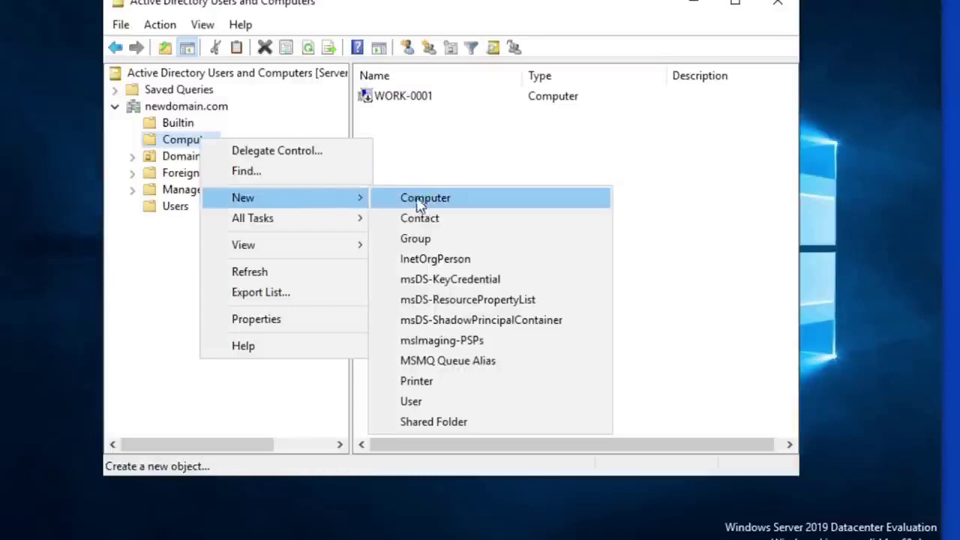
click(442, 157)
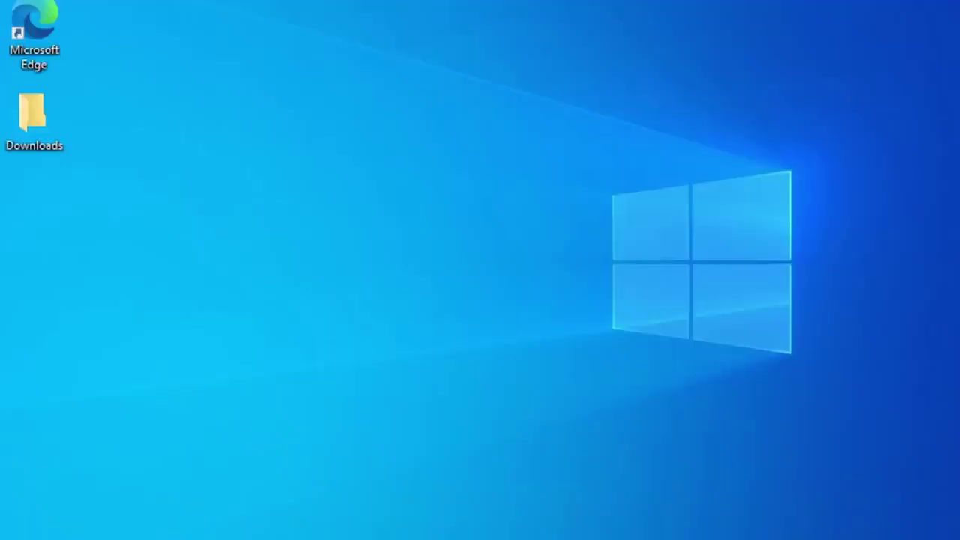
Step: Search 'about' to open the About your PC page and scroll to its specifications
key(super)
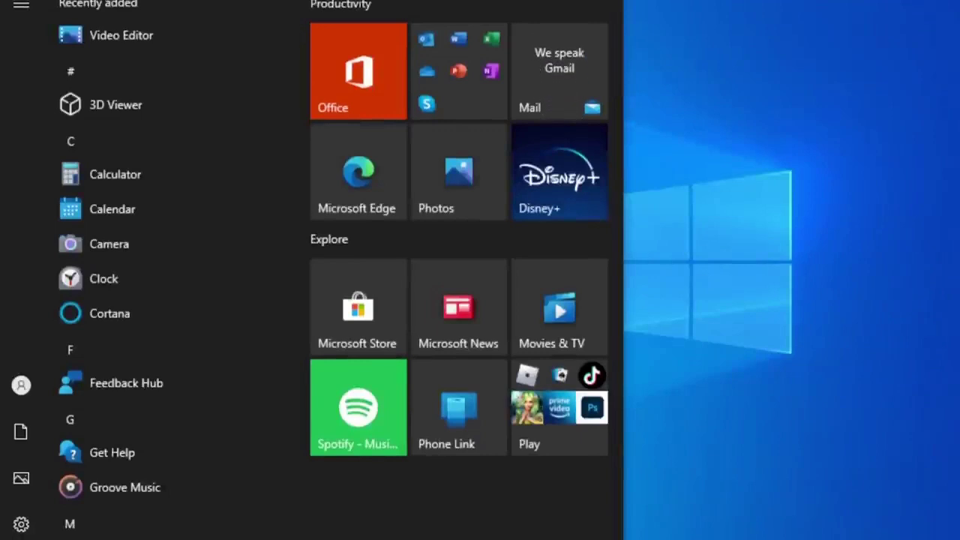
text(about)
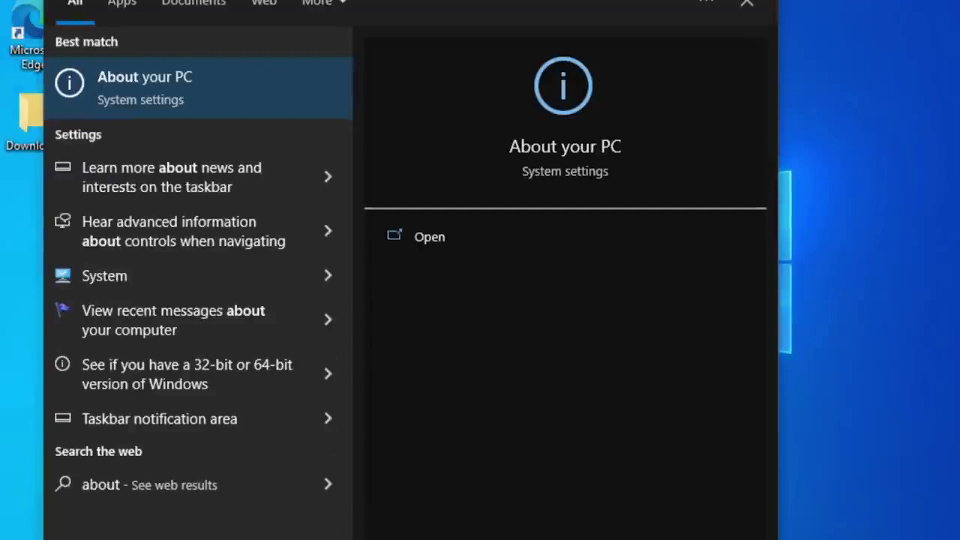
key(Return)
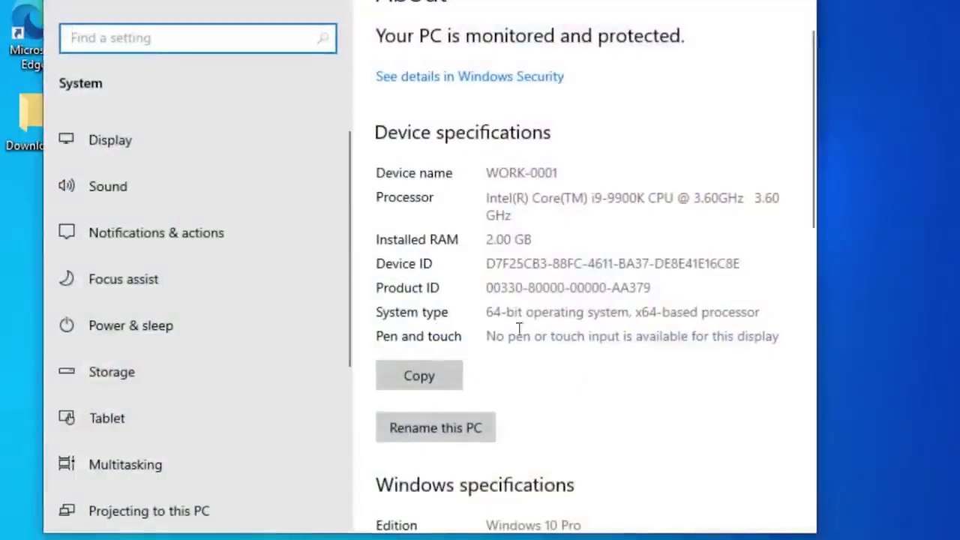
scroll(567, 336, down, 5)
scroll(568, 337, down, 5)
Step: In the Computer Name settings, edit the name from WORK-0001 to WORK-0002
click(428, 315)
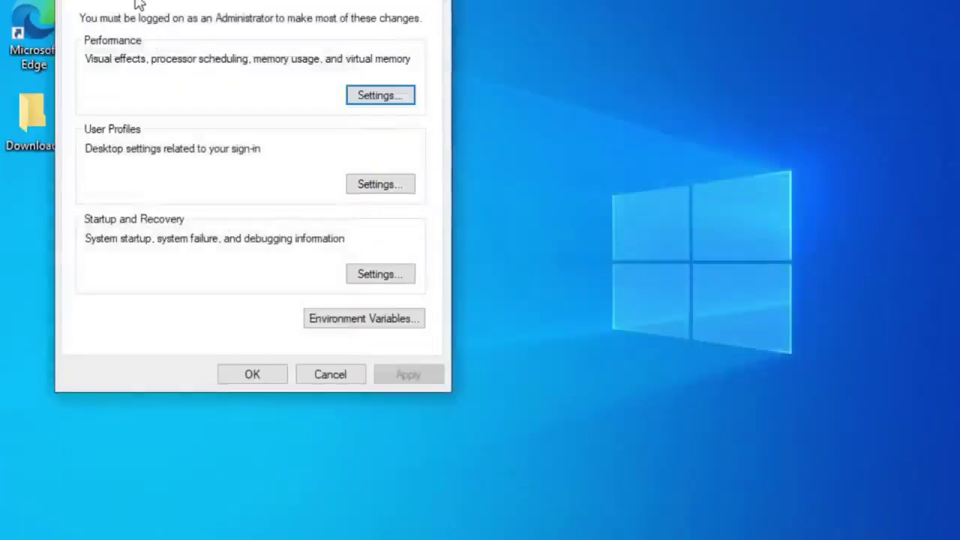
click(137, 4)
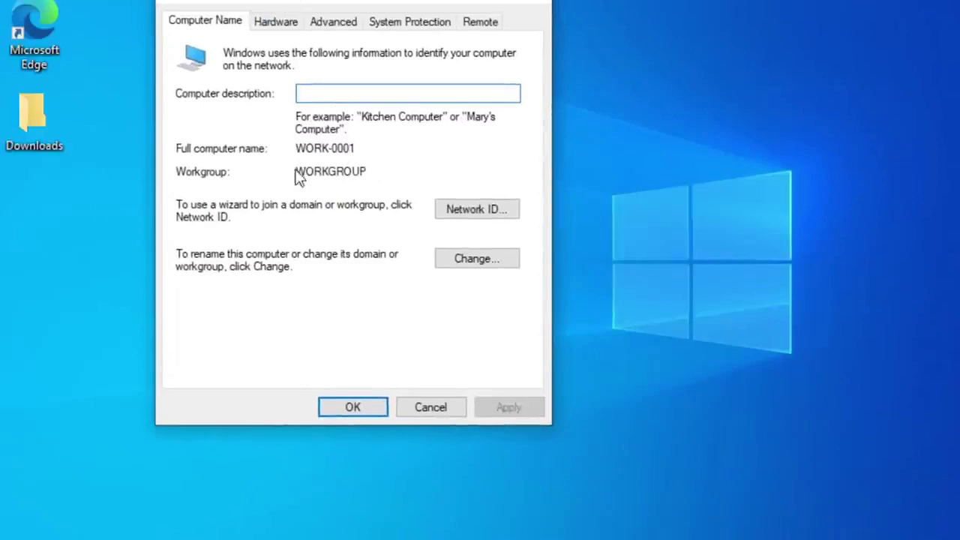
click(484, 258)
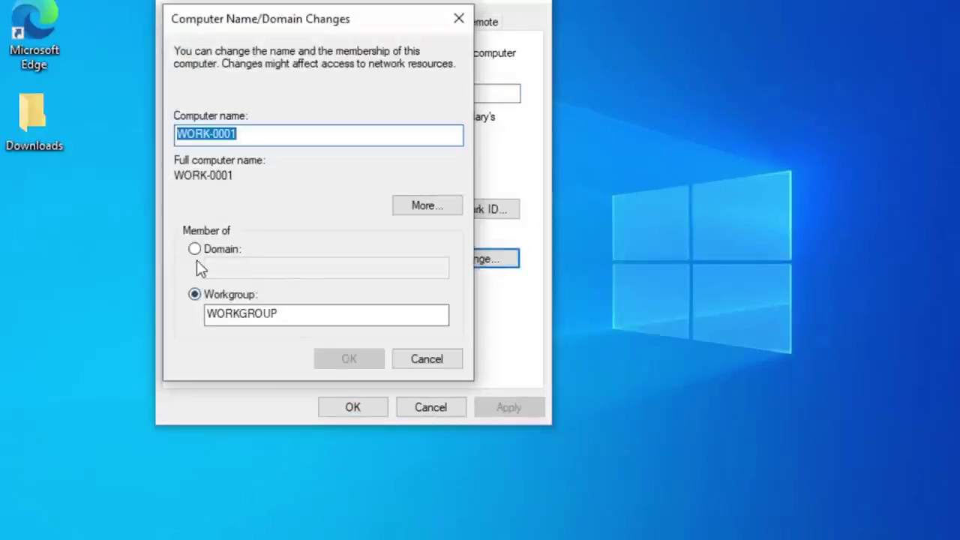
click(258, 141)
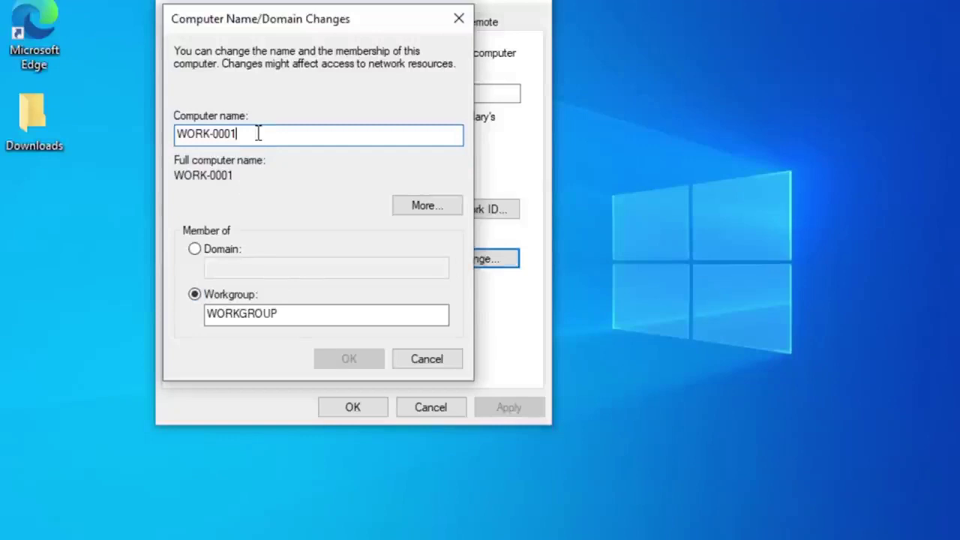
drag(237, 133, 230, 134)
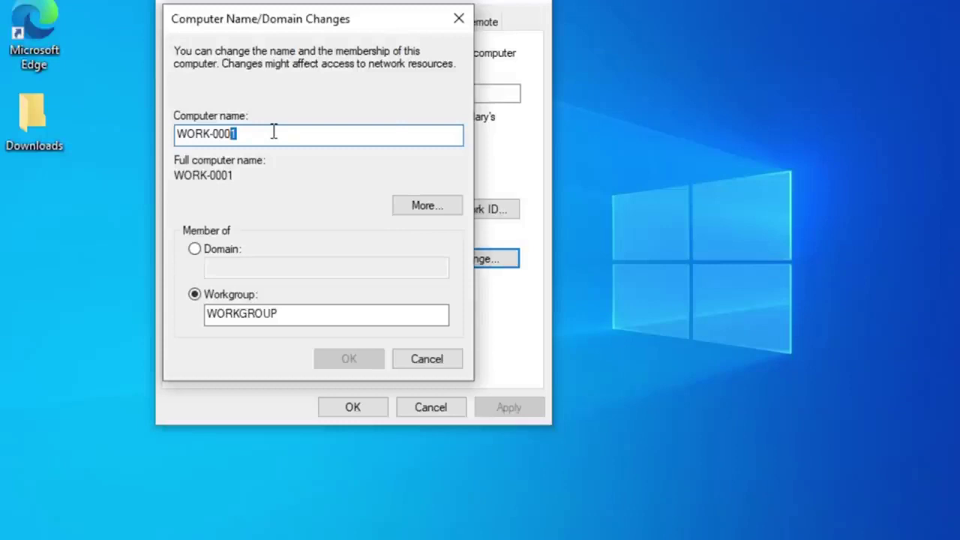
text(2)
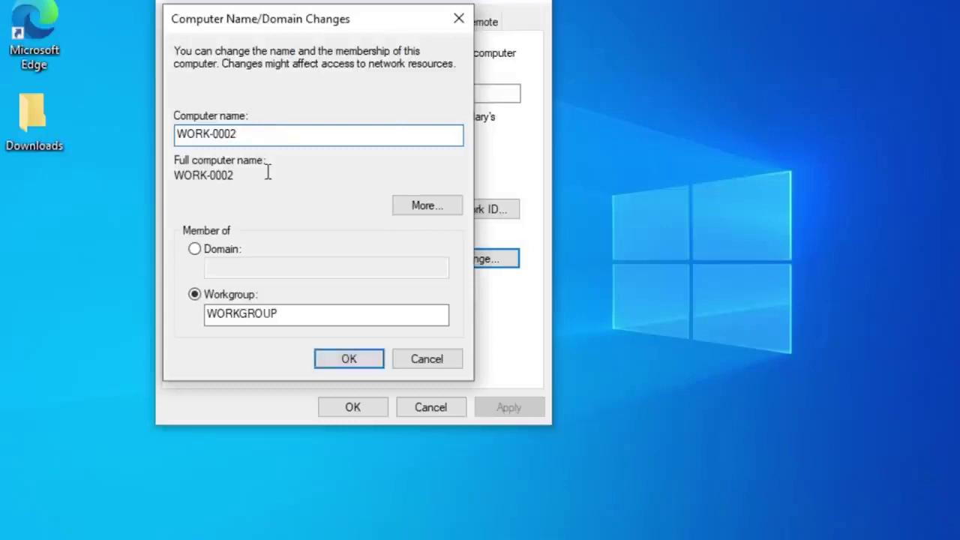
Step: Make the computer a member of the domain newdomain.com
click(195, 251)
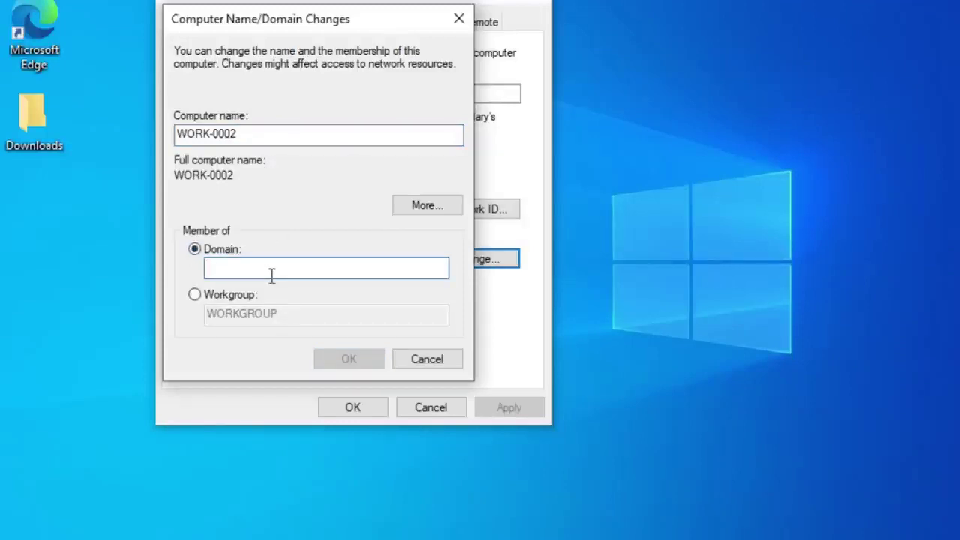
text(newdomain.com)
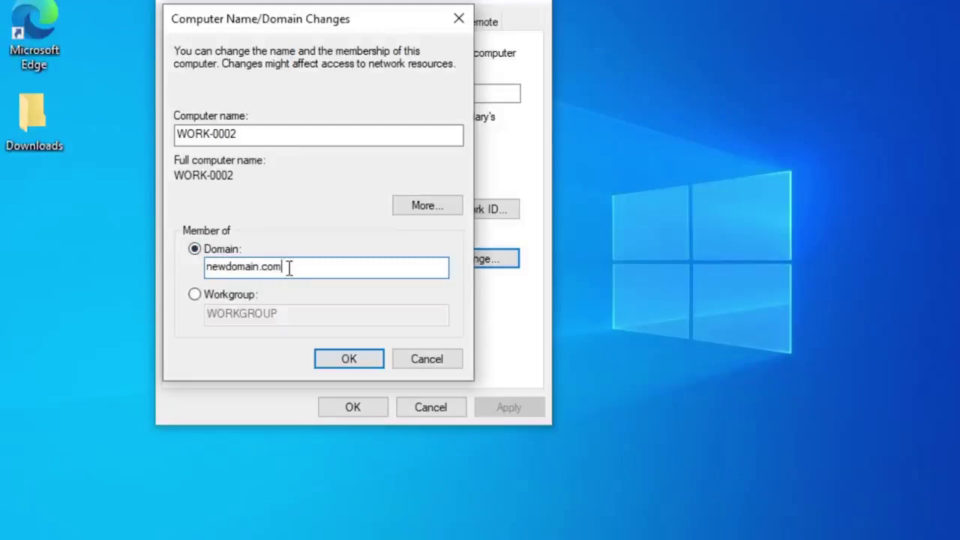
drag(289, 268, 212, 271)
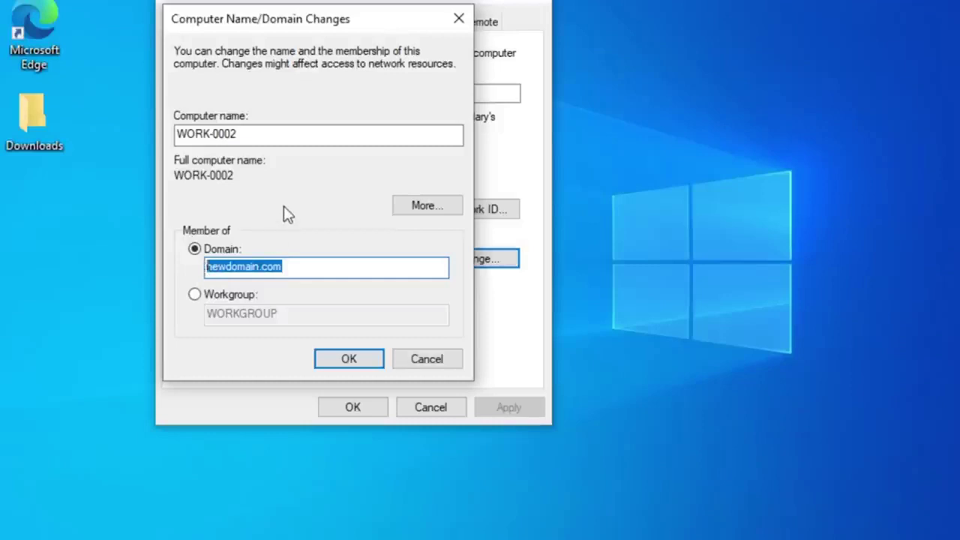
click(313, 267)
click(267, 132)
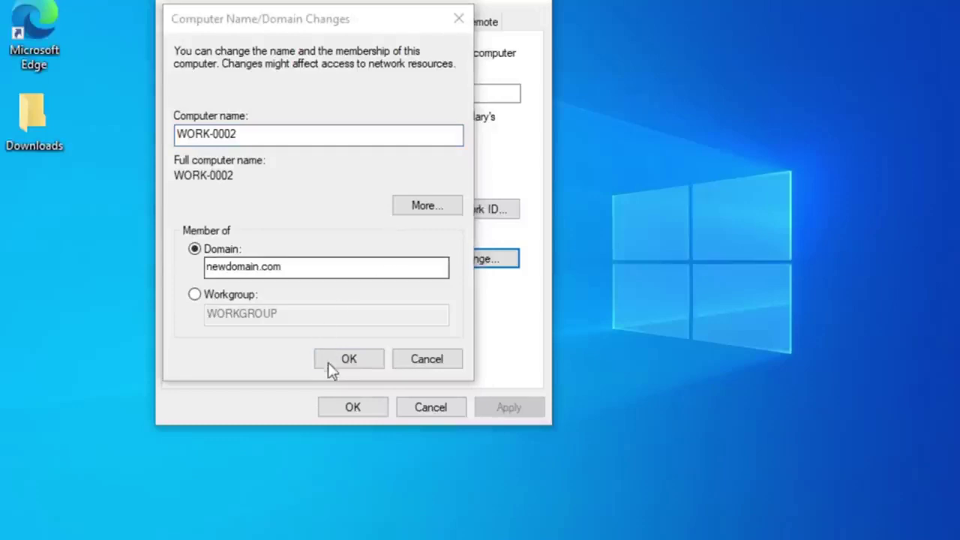
Step: Apply the change with the domain administrator credentials and acknowledge the welcome and restart messages
click(333, 360)
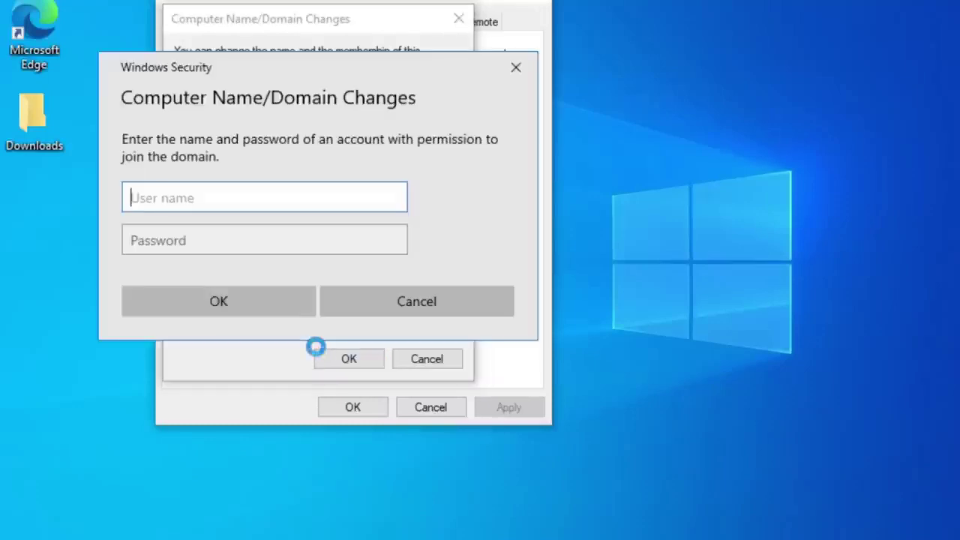
text(Administrator)
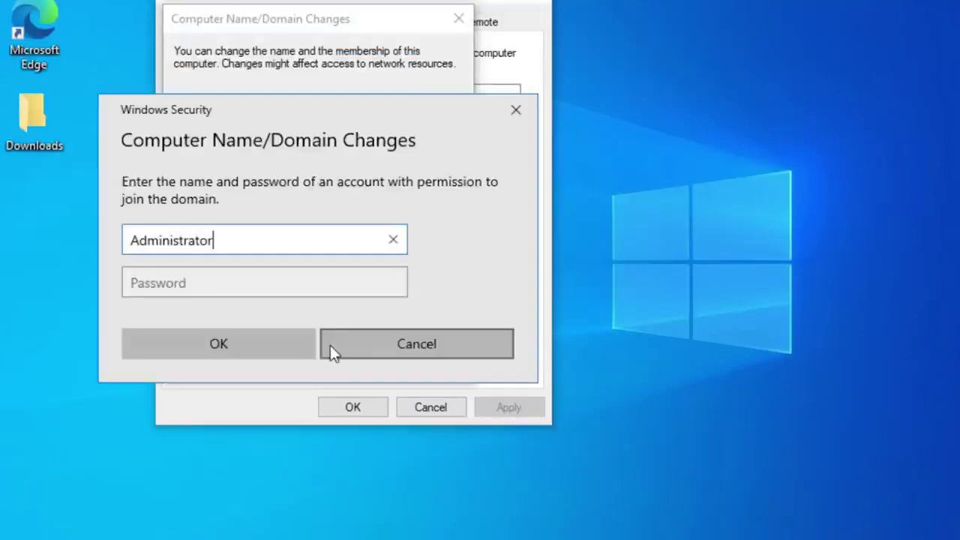
key(Tab)
text(P@ssword)
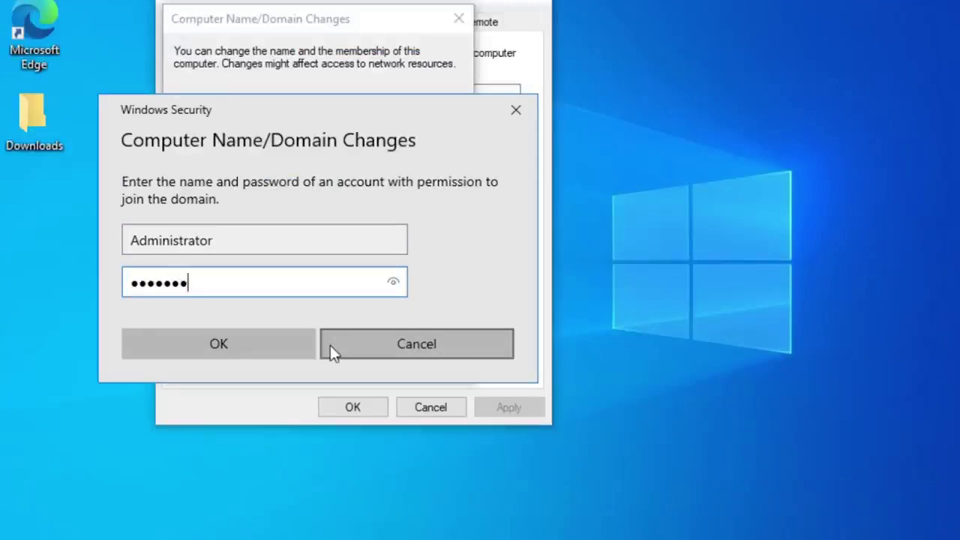
click(216, 346)
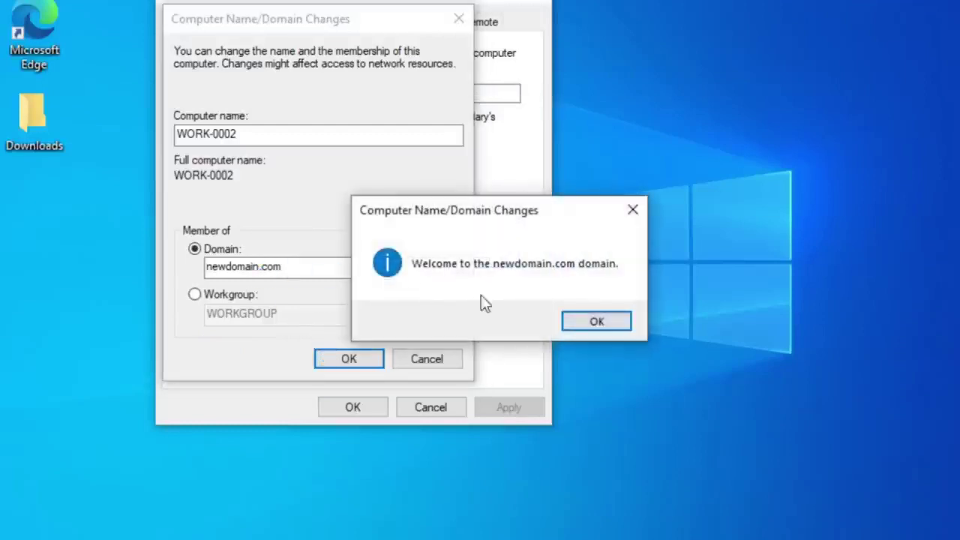
click(600, 322)
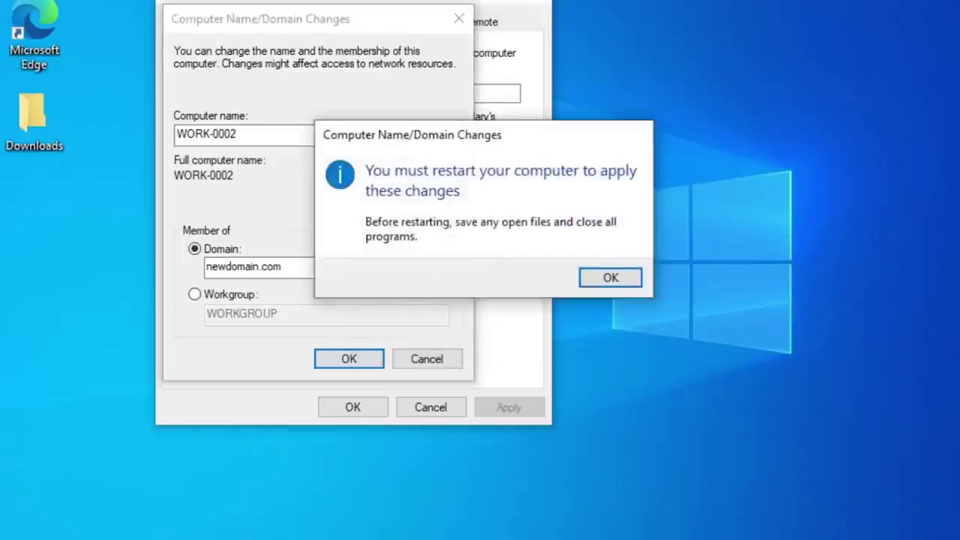
click(611, 276)
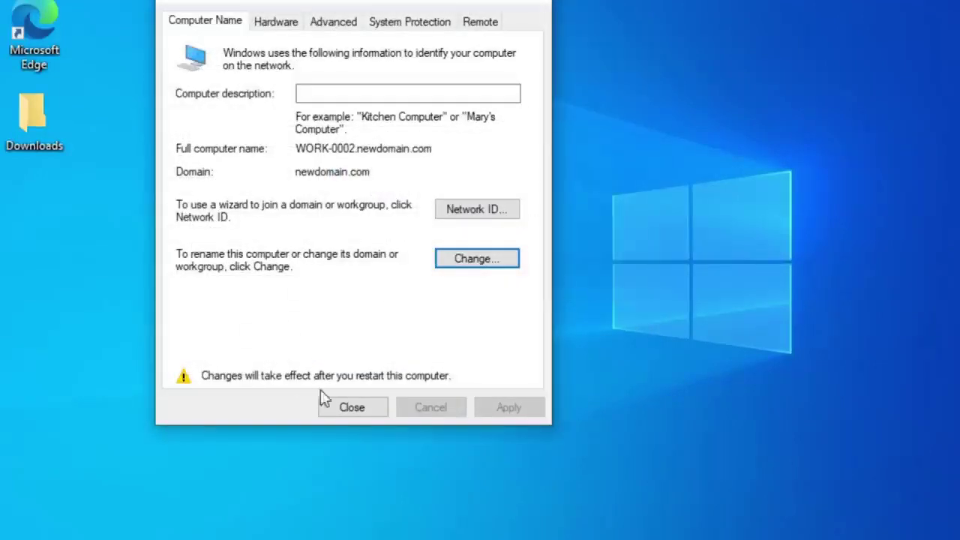
Step: Restart the workstation and refresh ADUC's Computers container to show WORK-0002 beside WORK-0001
click(340, 404)
click(497, 268)
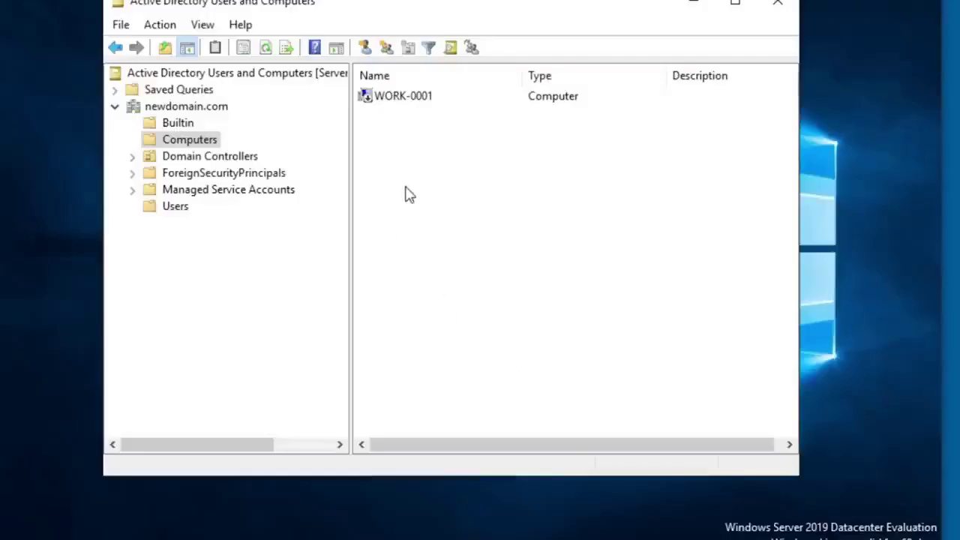
click(161, 25)
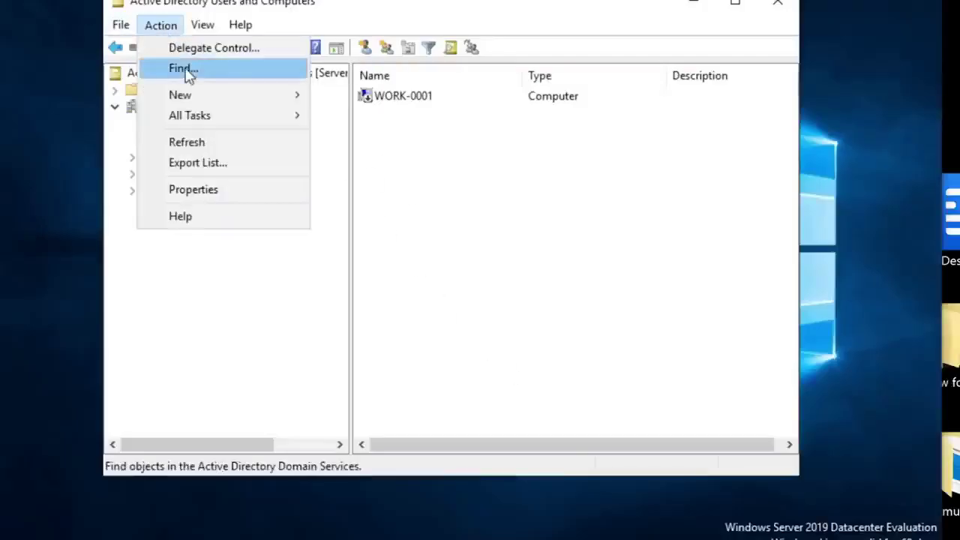
click(189, 144)
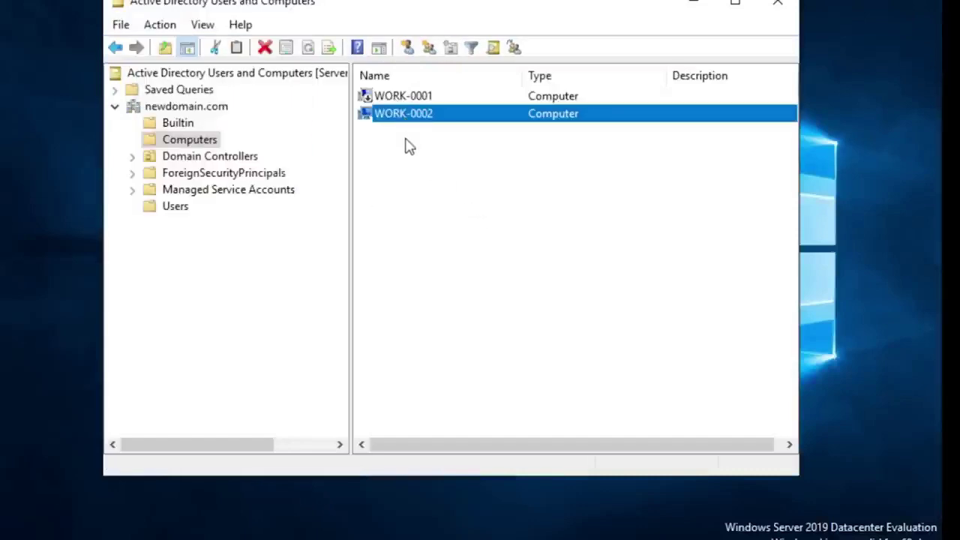
click(419, 126)
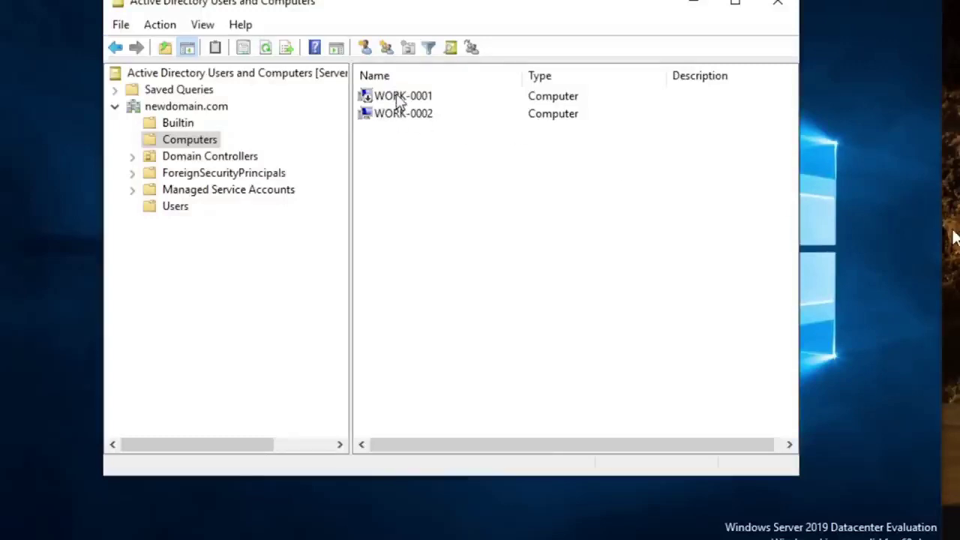
click(403, 98)
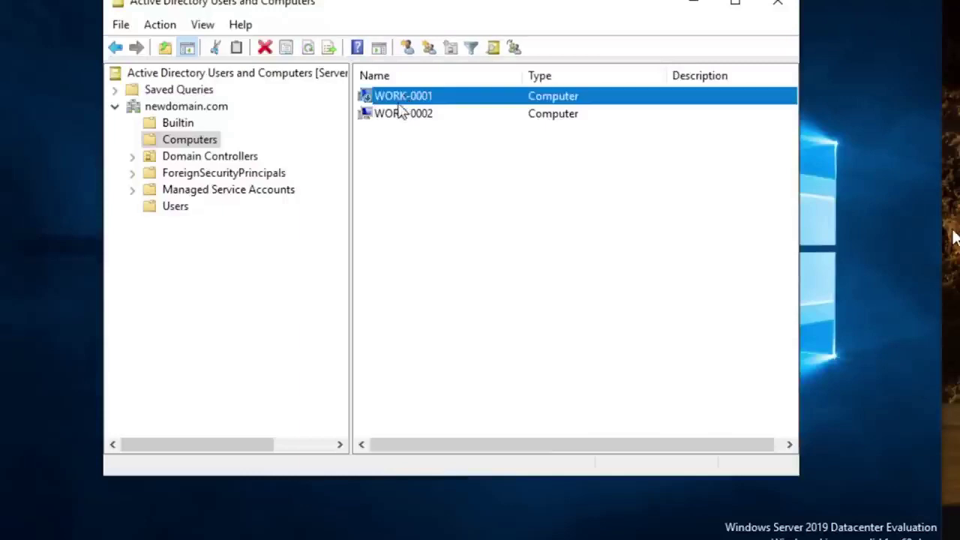
click(395, 116)
click(407, 100)
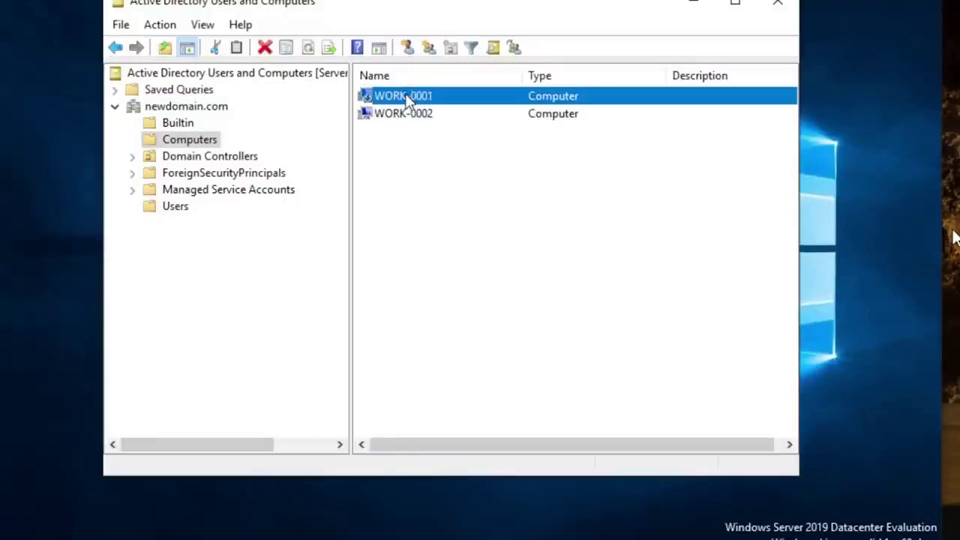
click(410, 120)
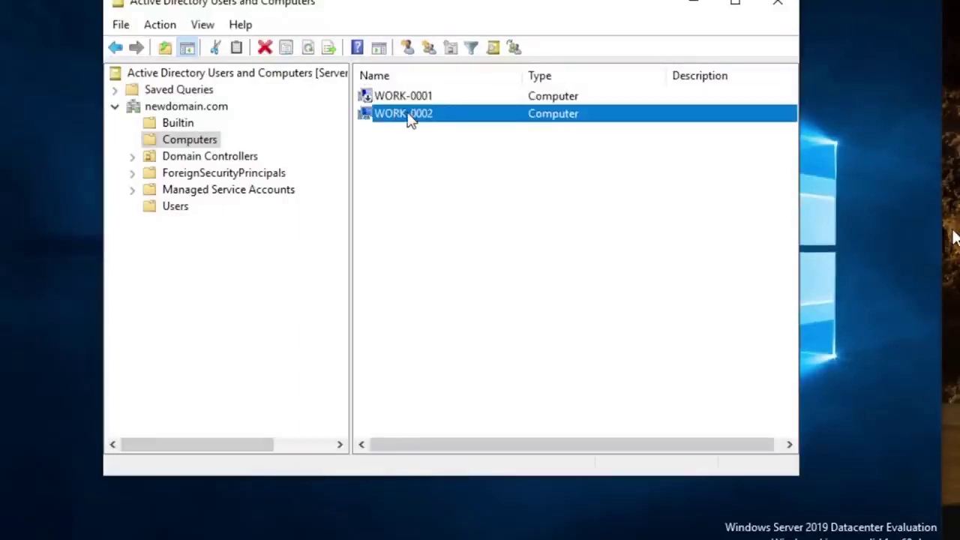
click(405, 158)
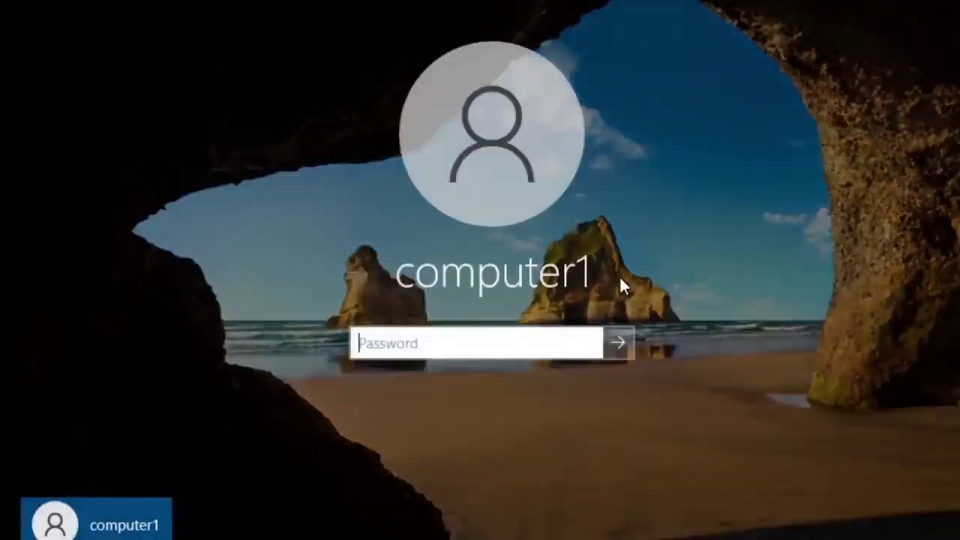
Step: Sign back in to the restarted workstation with the account password
text(•••)
key(BackSpace)
key(BackSpace)
text(•••••••)
key(Return)
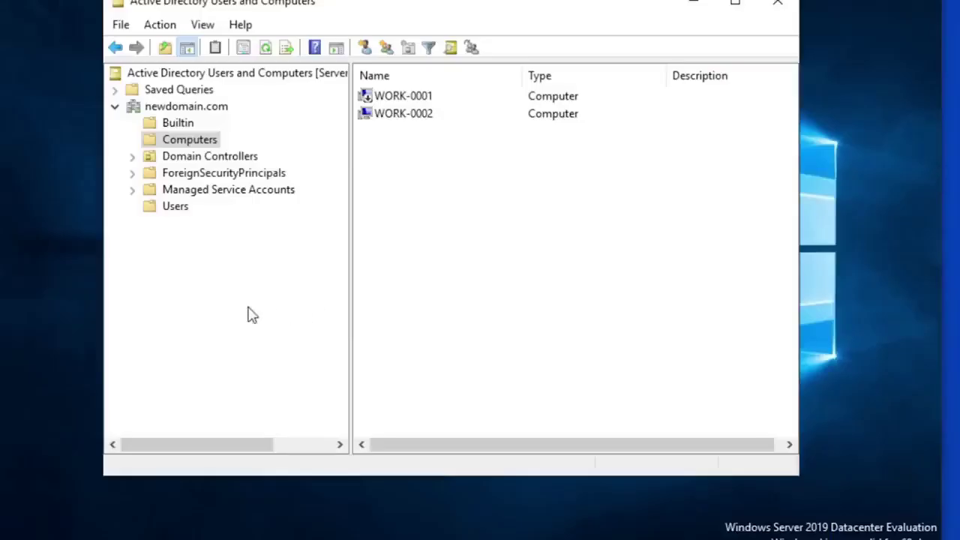
click(835, 283)
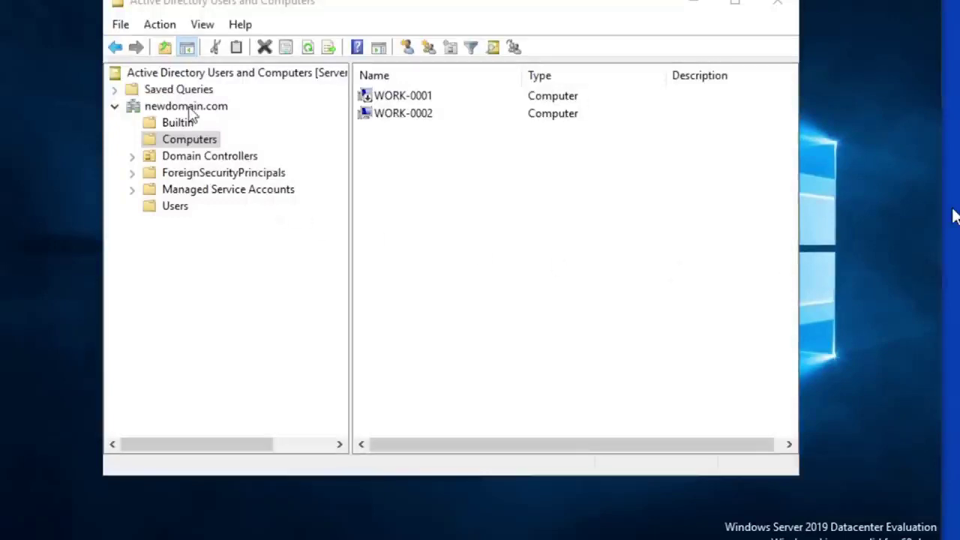
Step: Open the newdomain.com Users container and choose New > User from its context menu
click(175, 208)
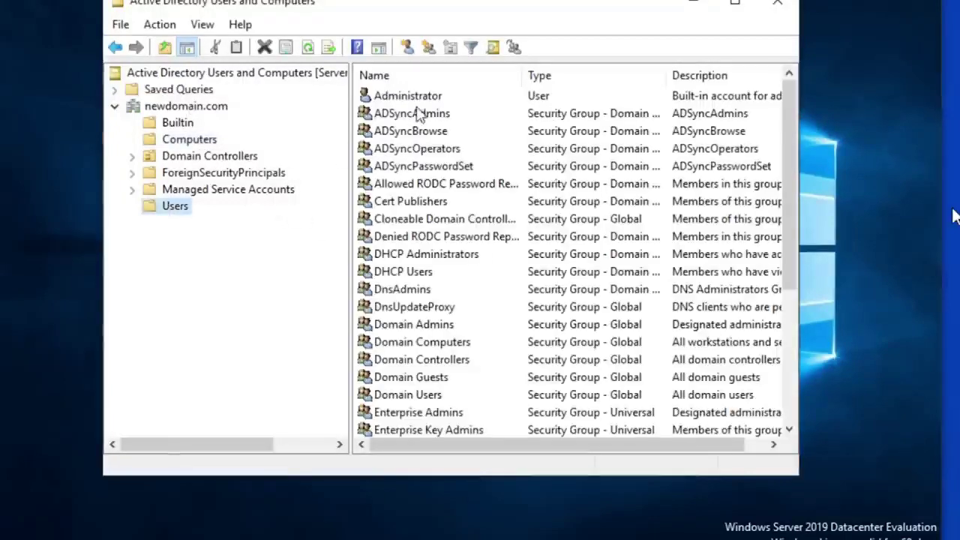
click(419, 101)
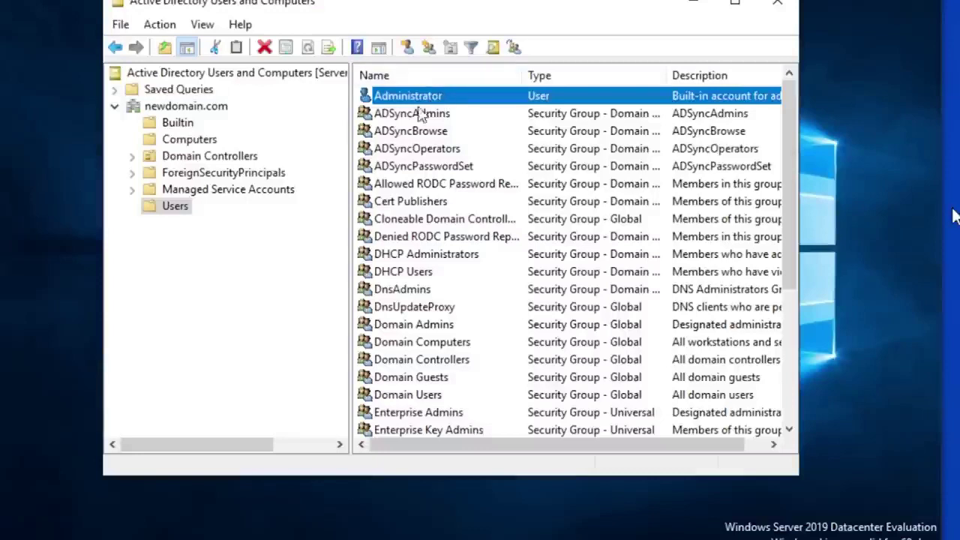
right_click(168, 213)
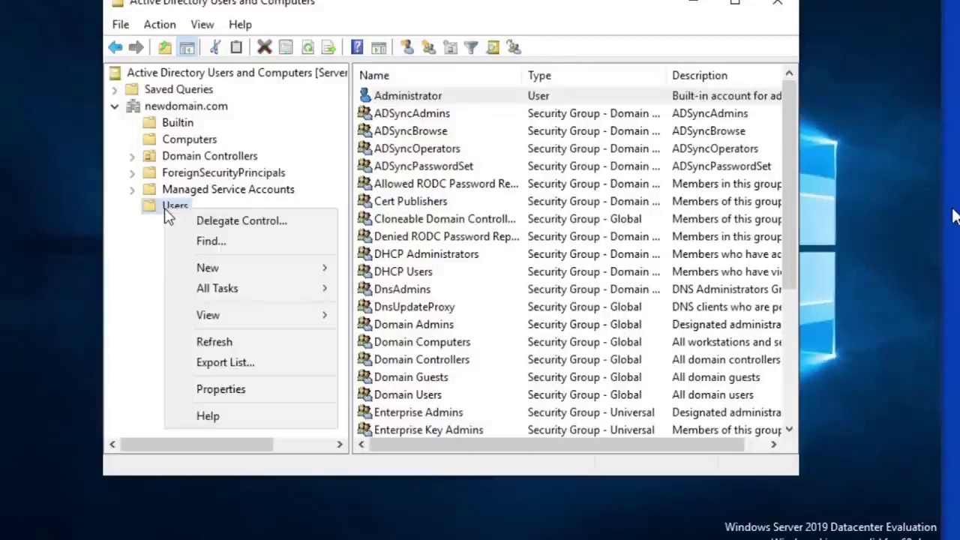
click(174, 214)
right_click(177, 214)
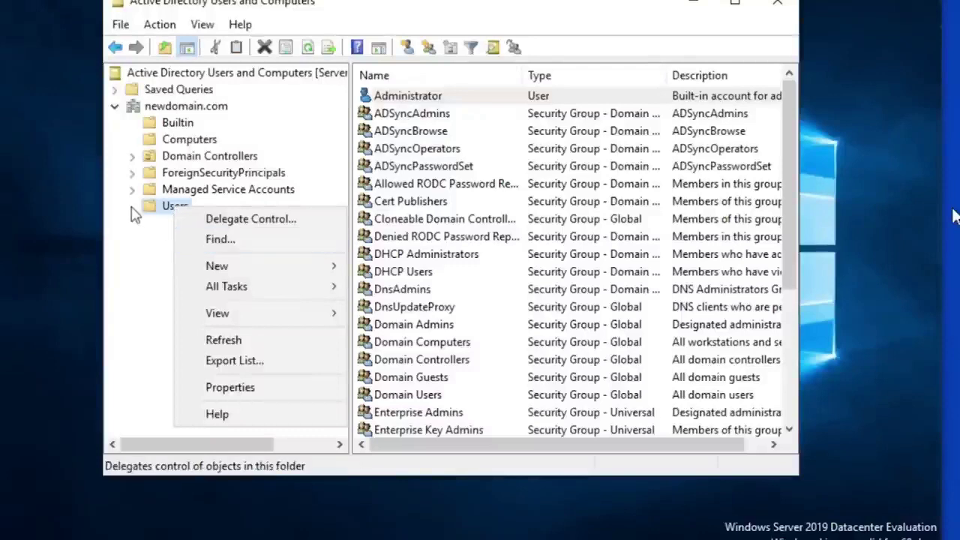
click(160, 210)
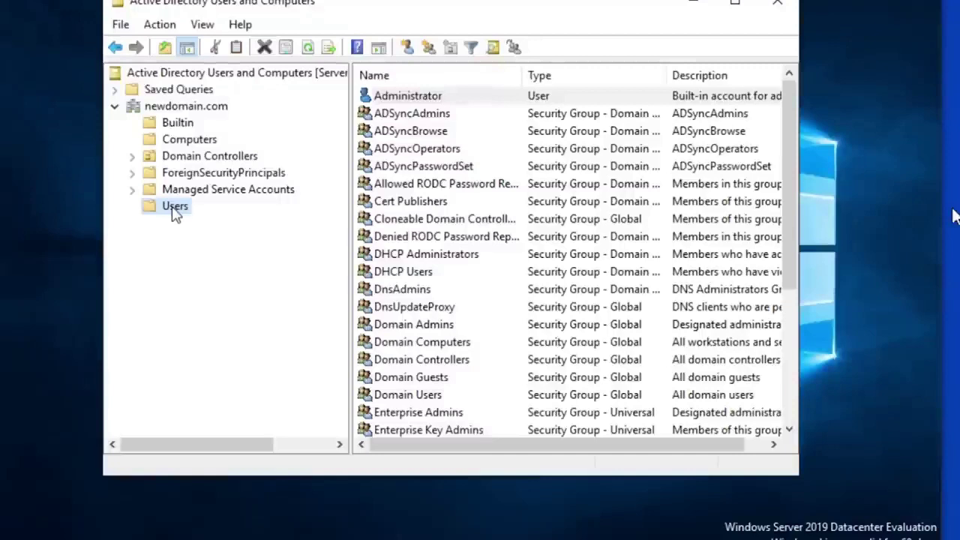
right_click(174, 212)
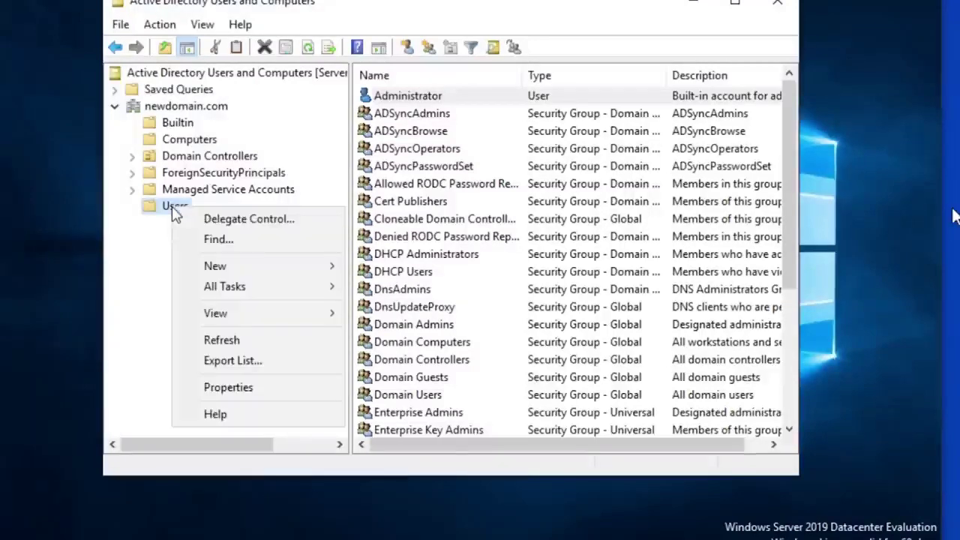
mouse_move(252, 265)
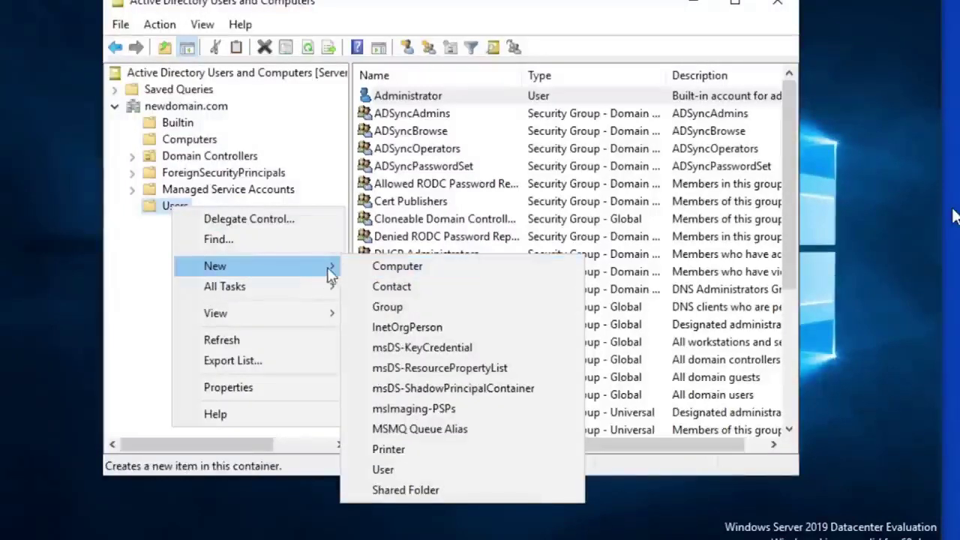
click(424, 473)
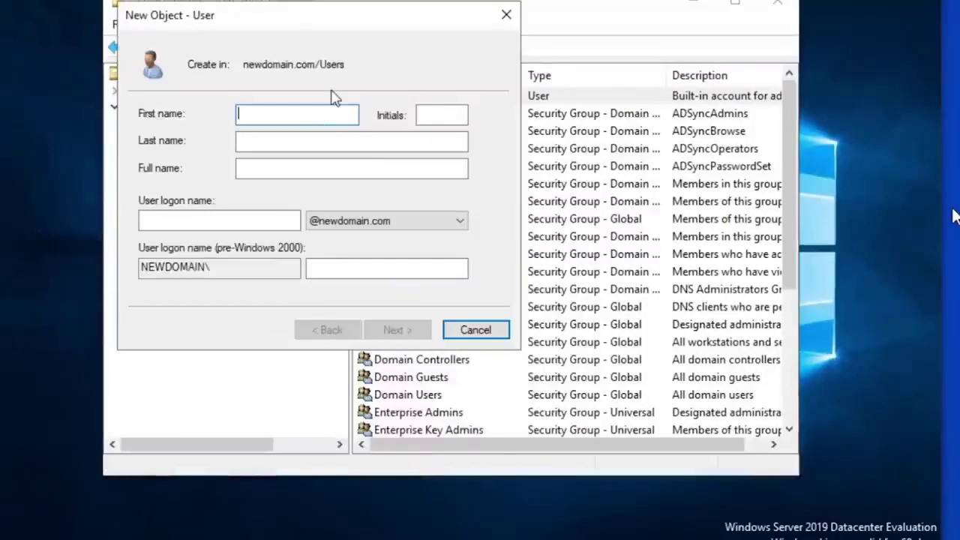
Step: Enter first name 'cobu', last name 'man' and logon name 'cobuman'
text(cobu)
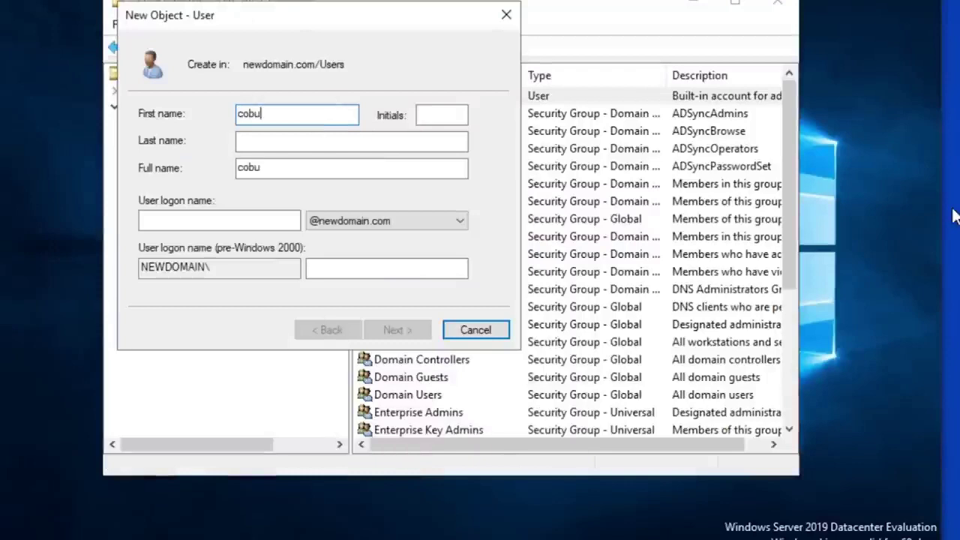
key(Tab)
key(Tab)
text(m)
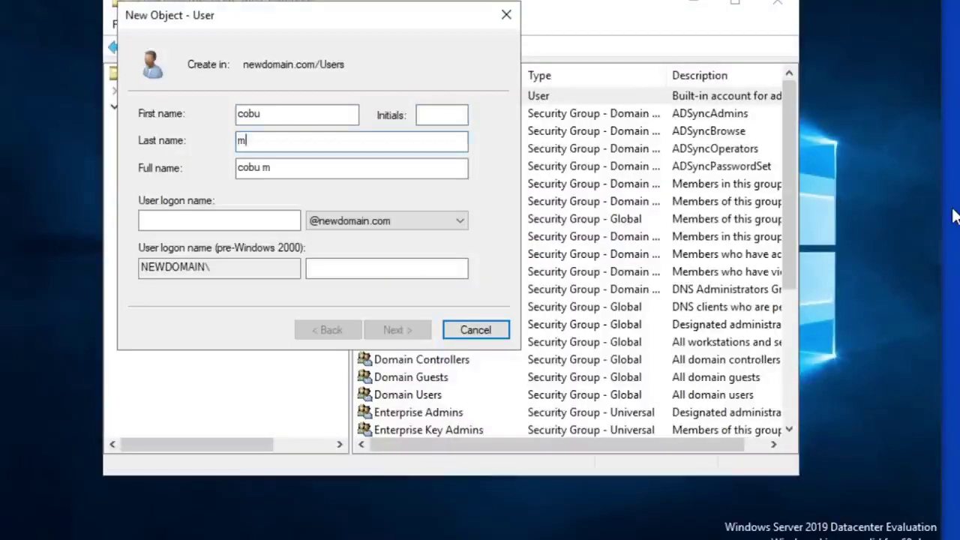
text(an)
click(204, 223)
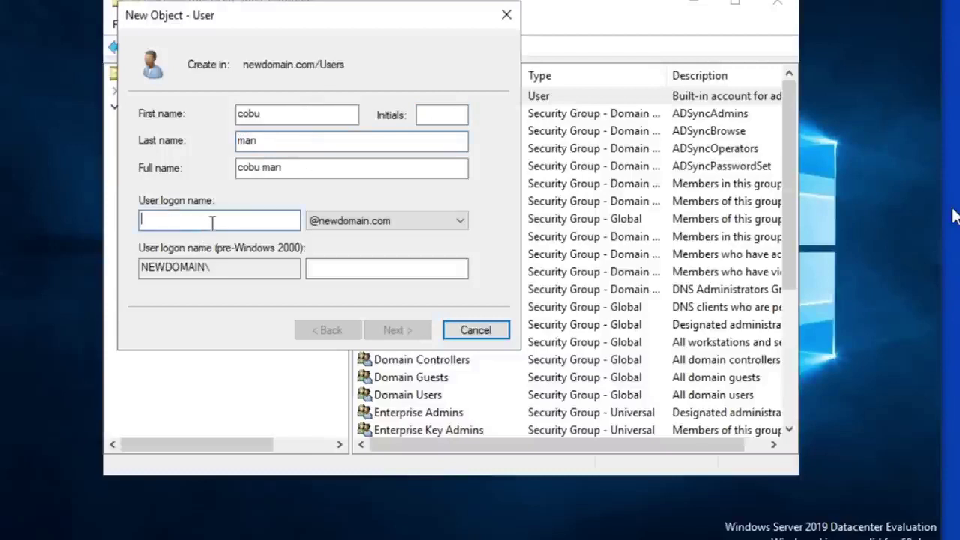
text(cobuman)
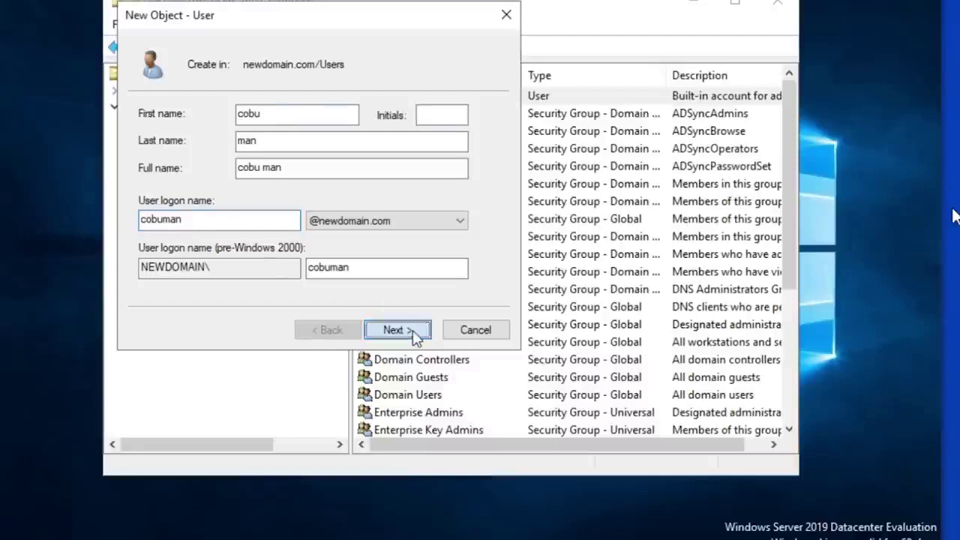
click(395, 330)
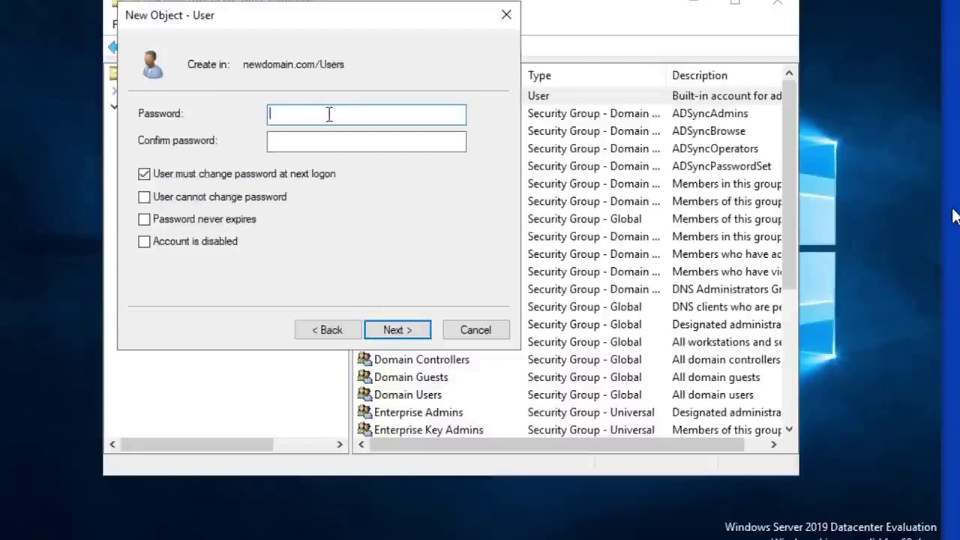
Step: Set the user's initial password and finish creating the account
text(Password1)
key(Tab)
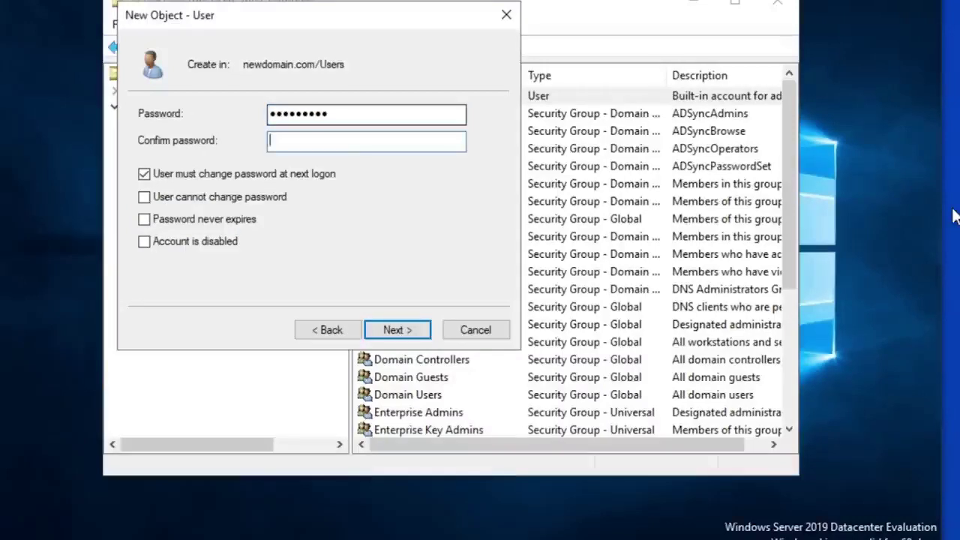
text(Password1)
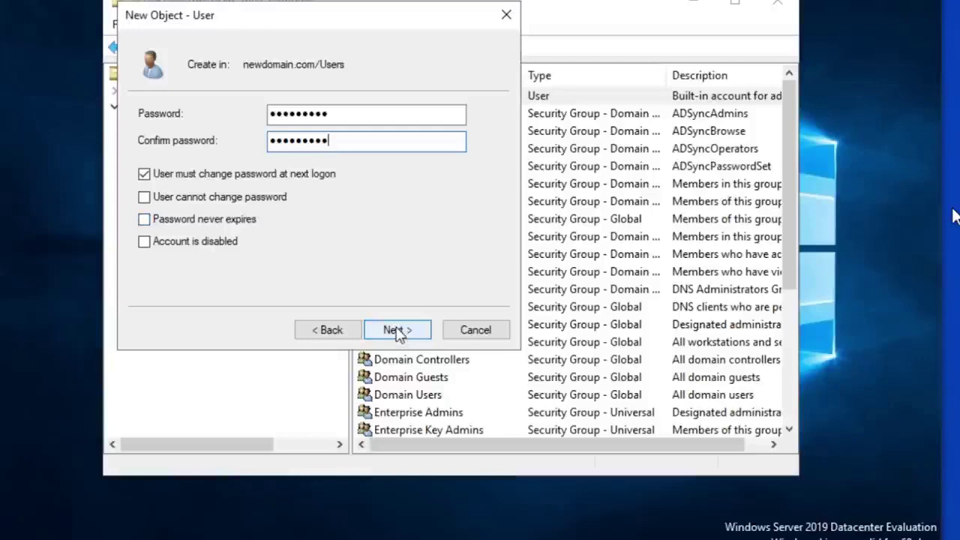
click(398, 332)
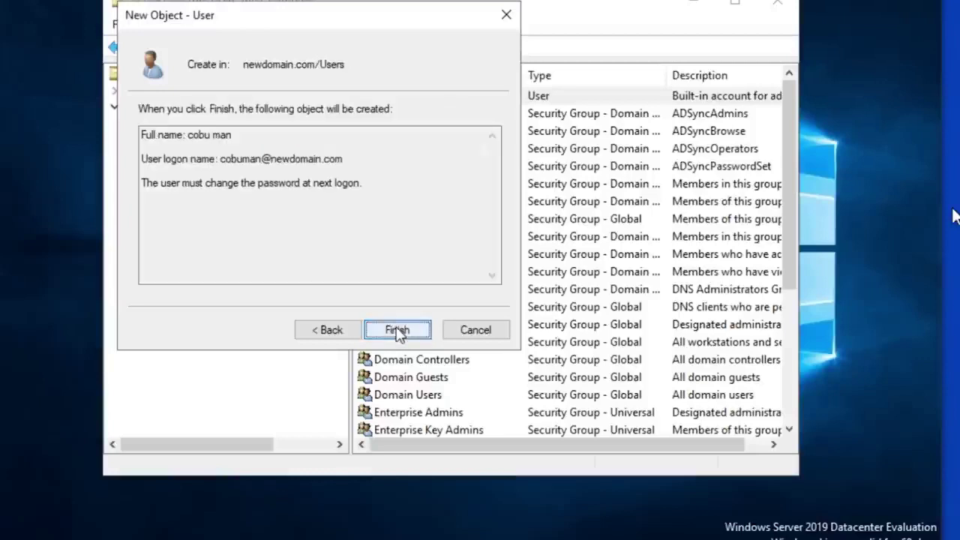
click(398, 333)
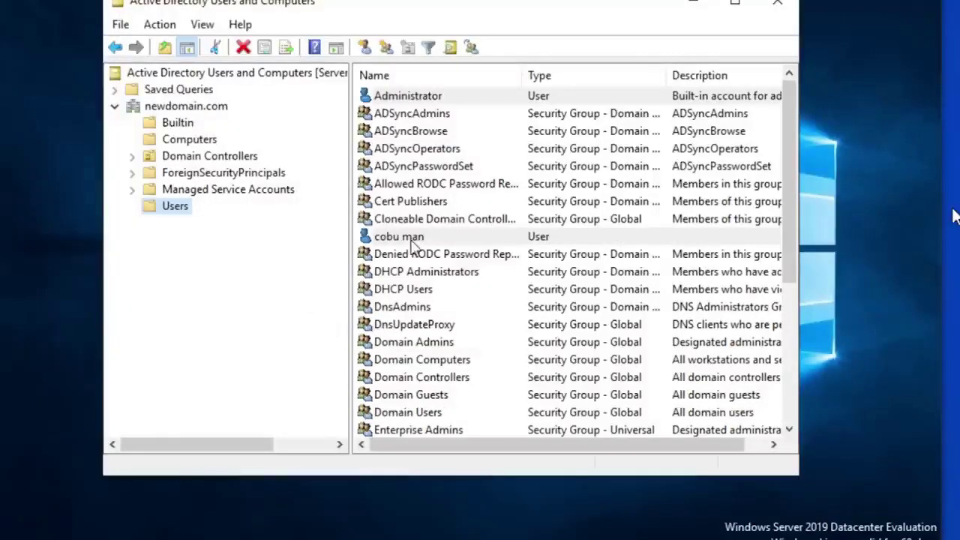
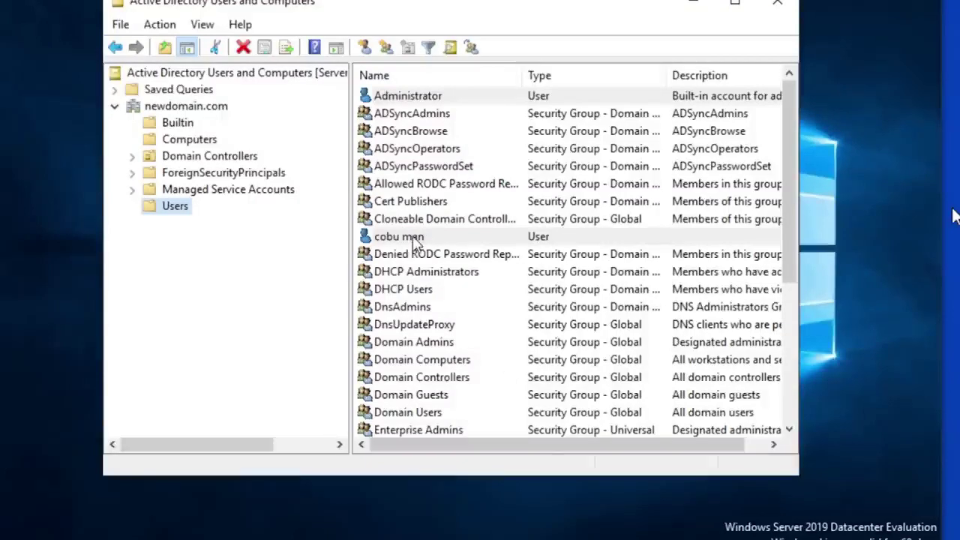
Step: Browse Domain Controllers and Tech Support, then select the last user account in Users
click(132, 156)
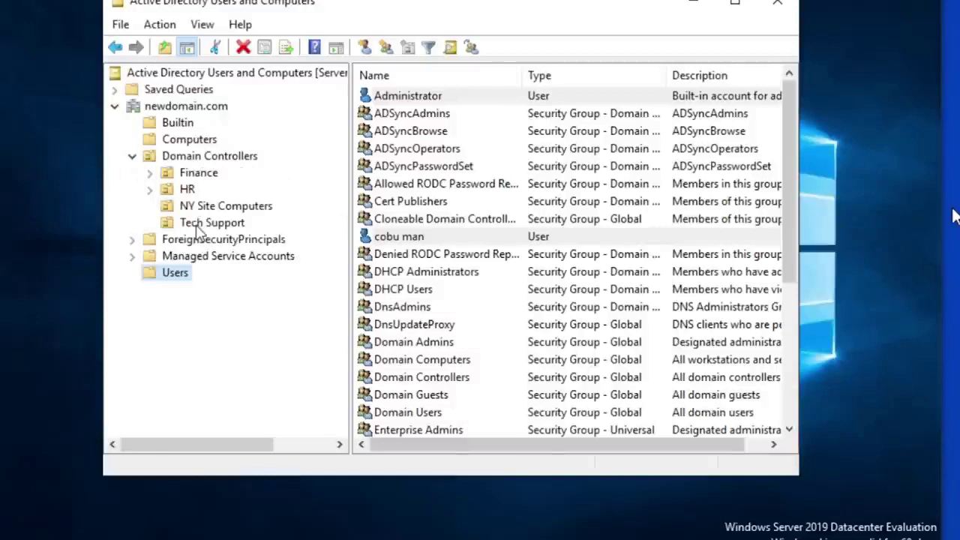
click(199, 225)
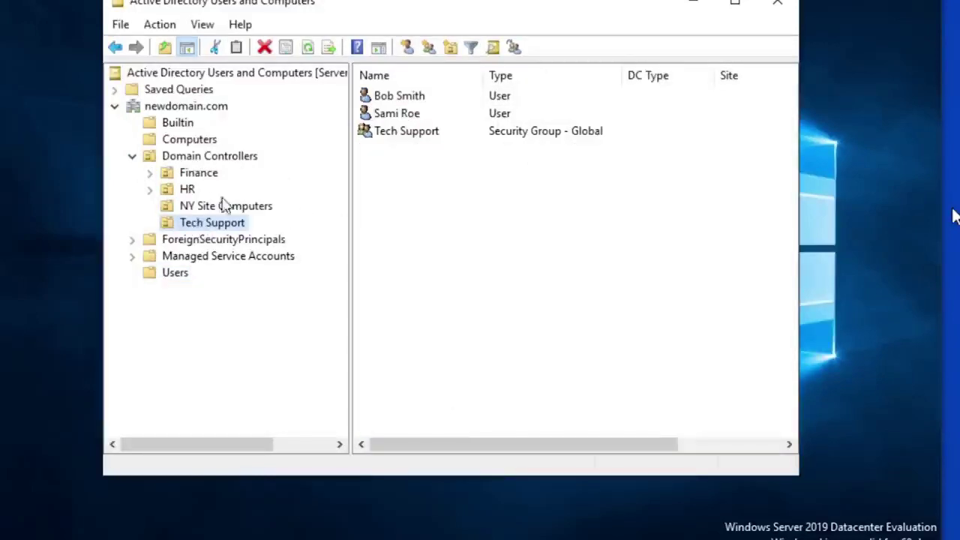
click(171, 275)
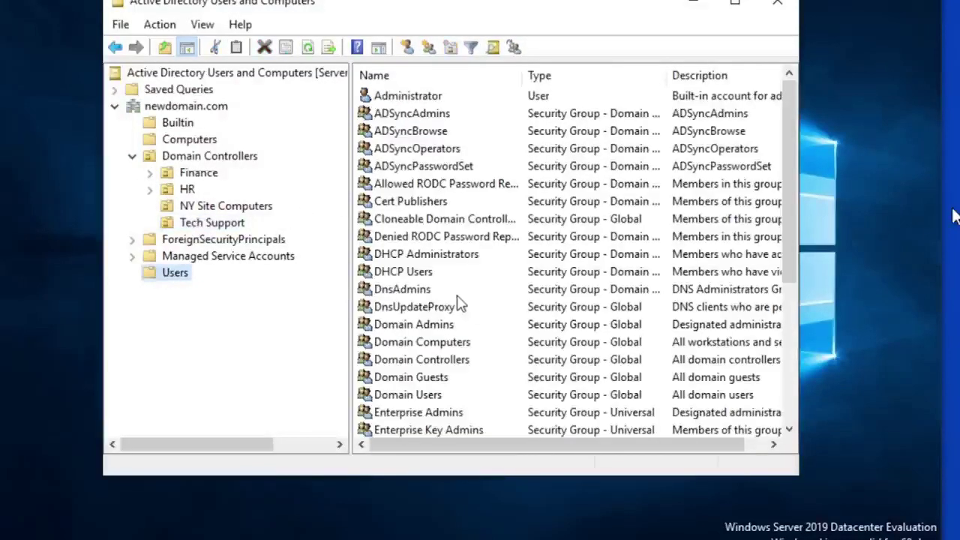
scroll(432, 324, down, 1)
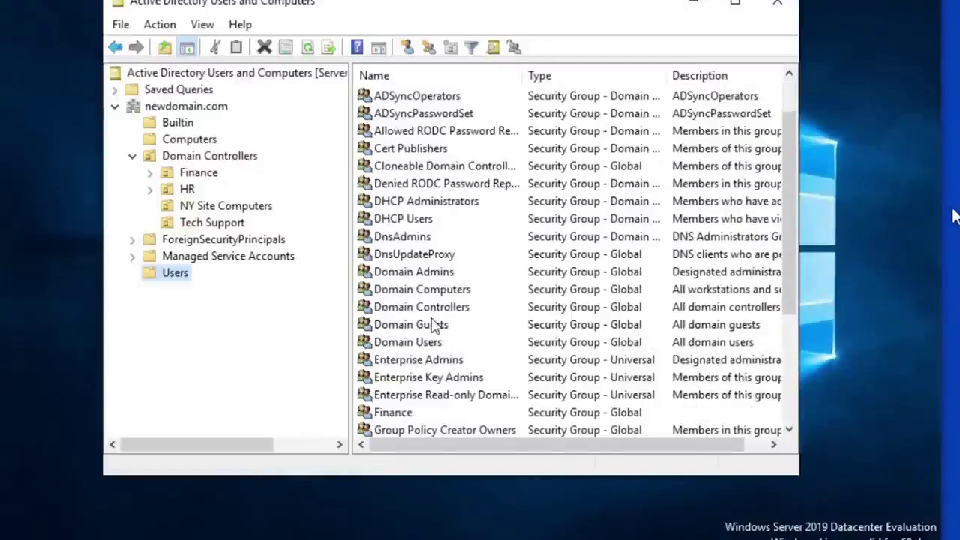
scroll(433, 324, up, 1)
scroll(433, 324, down, 2)
scroll(433, 324, down, 2)
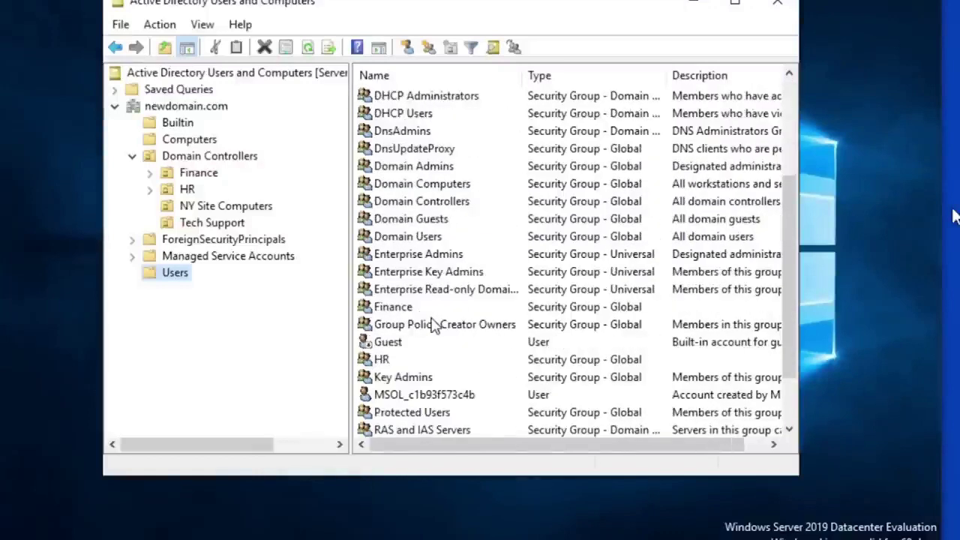
click(398, 416)
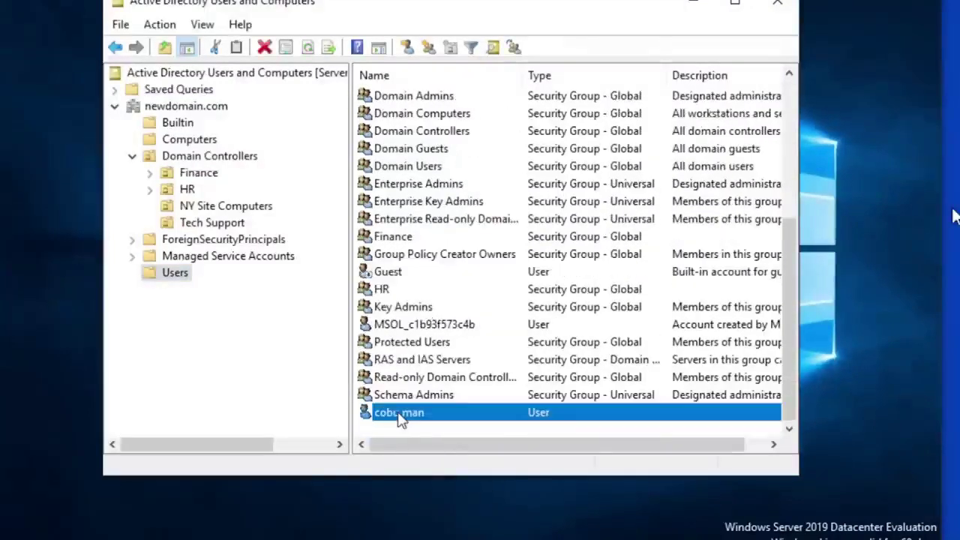
Step: Move that user into the Tech Support OU under Domain Controllers and confirm it appears there
right_click(399, 418)
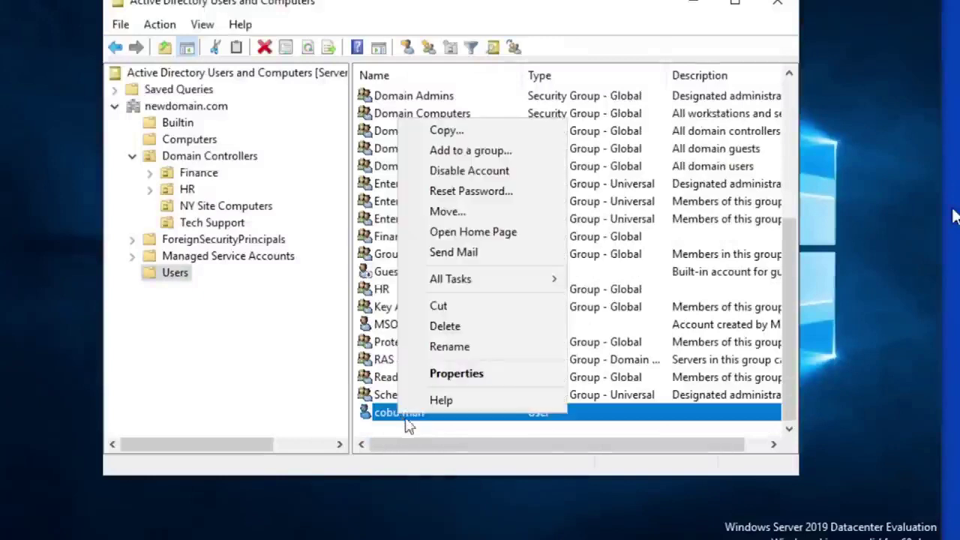
click(476, 212)
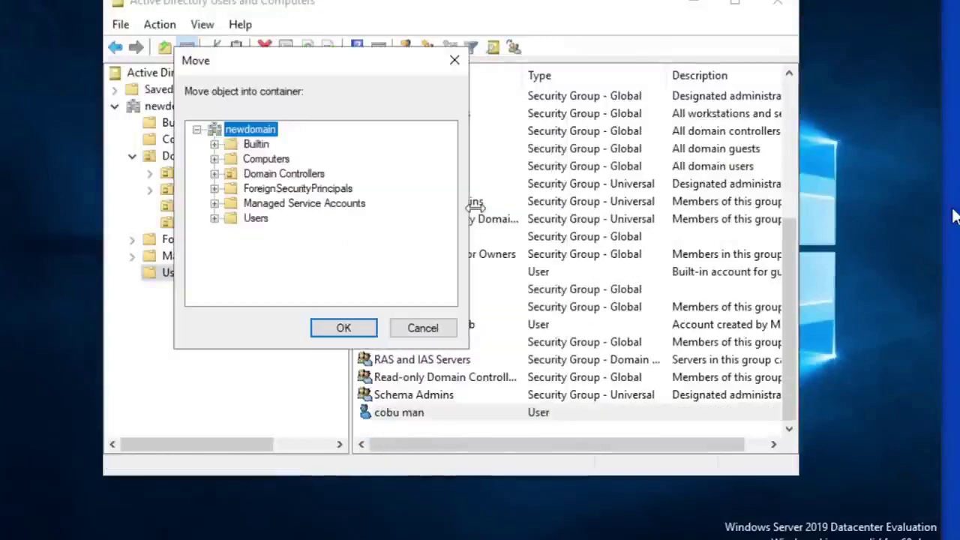
click(215, 174)
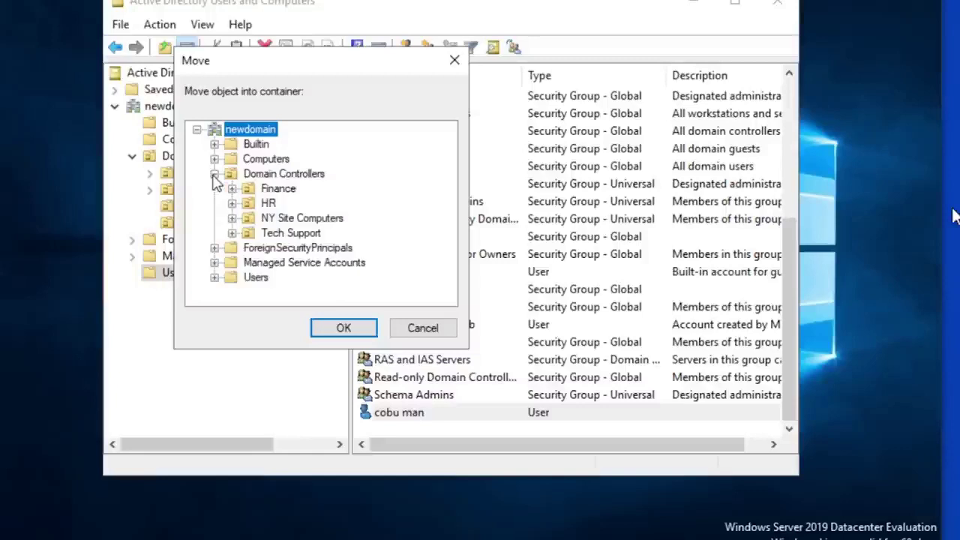
click(307, 235)
click(345, 327)
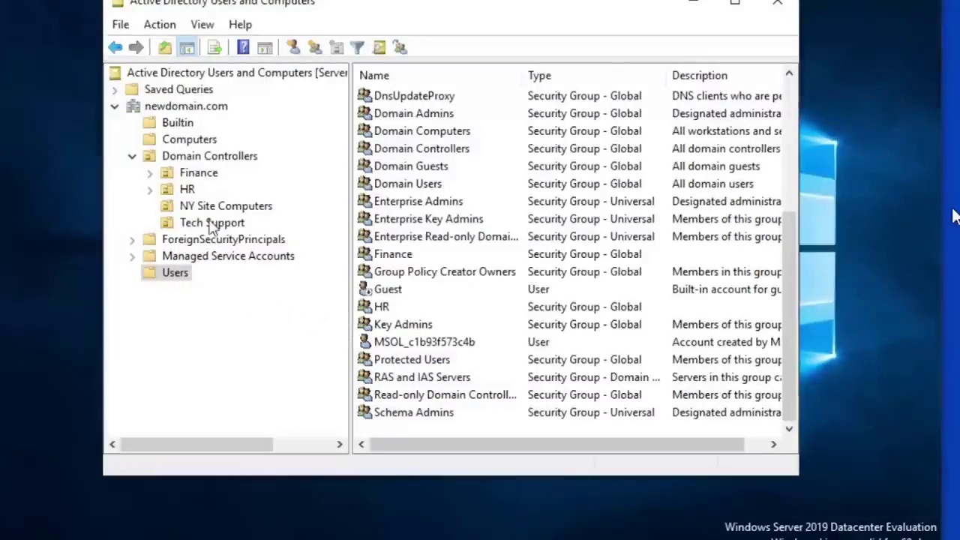
click(205, 224)
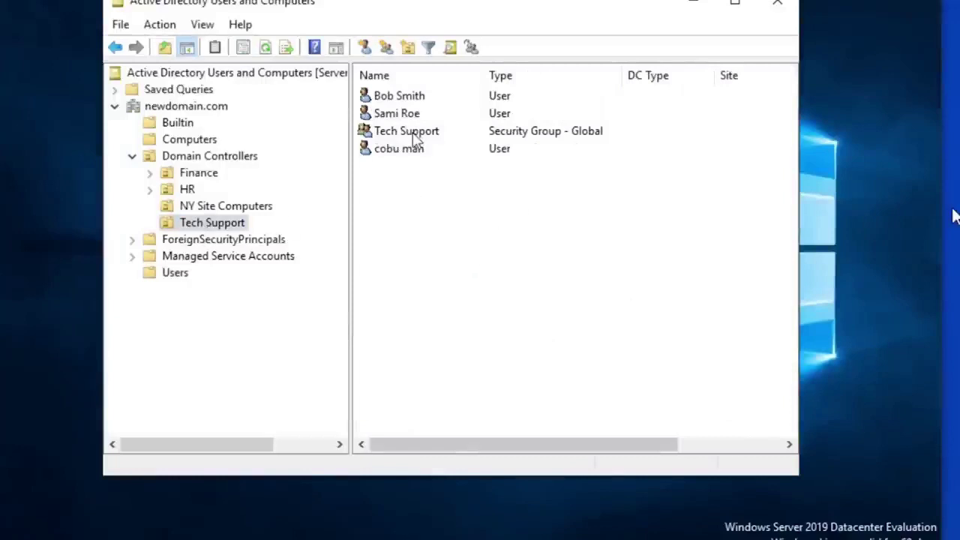
Step: Open the moved user's properties on the Member Of tab
click(416, 140)
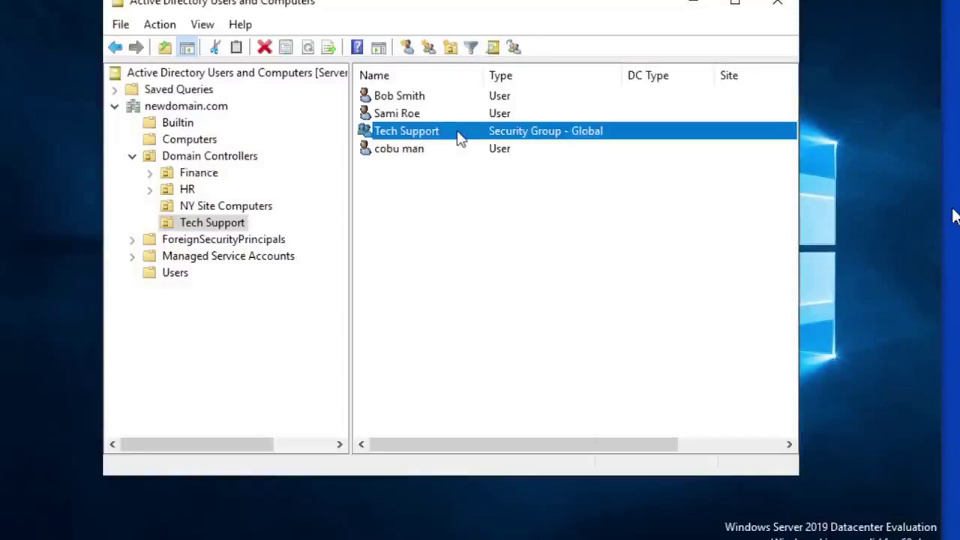
click(420, 152)
right_click(401, 155)
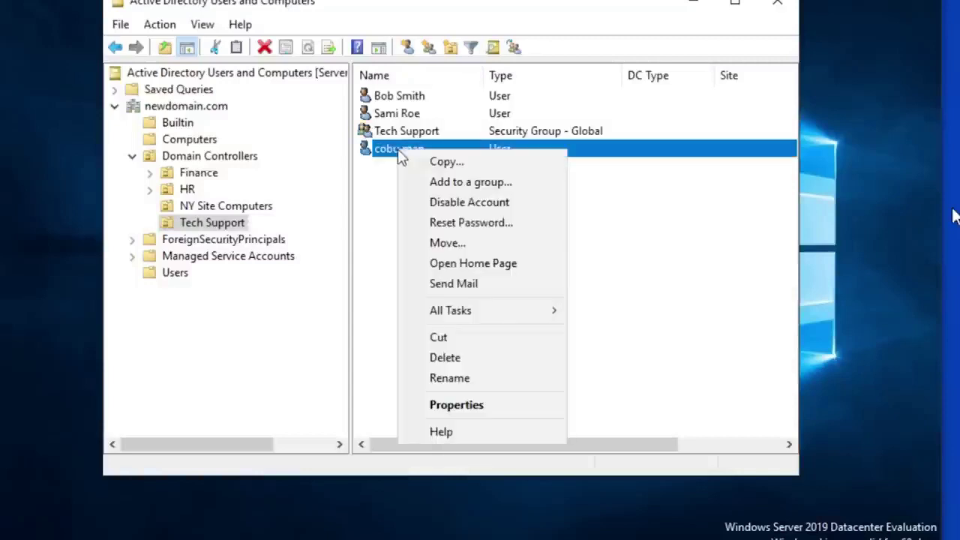
click(476, 405)
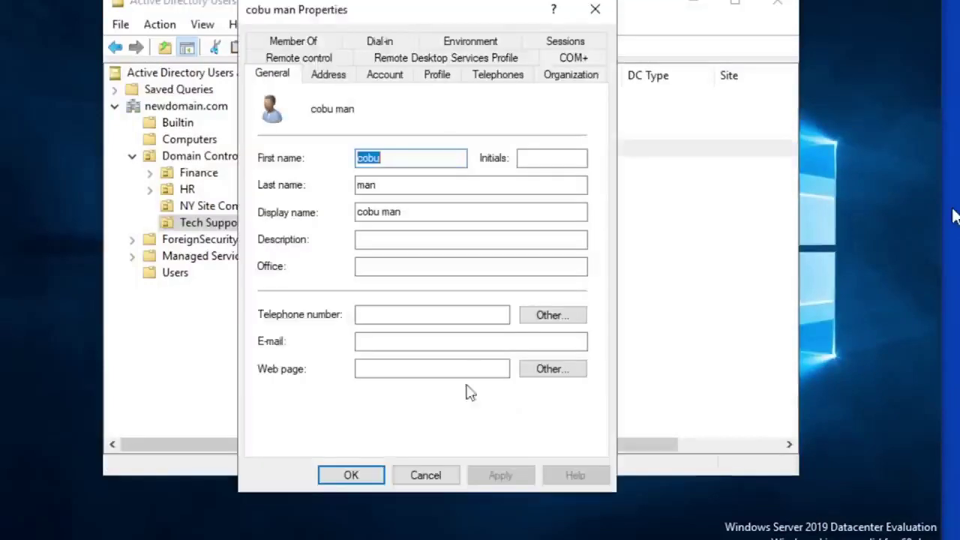
click(285, 43)
drag(437, 10, 489, 10)
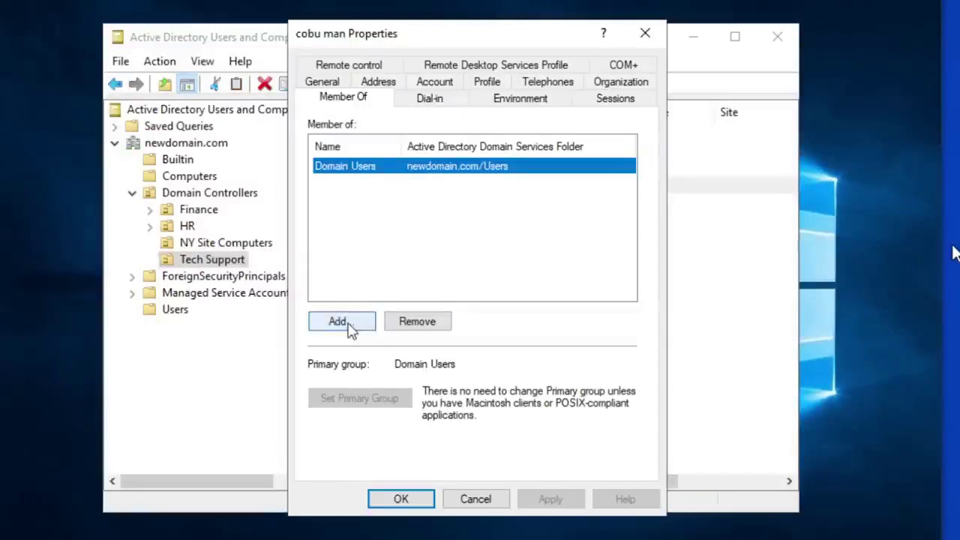
Step: Add the 'tech support' group to the user's memberships and save
click(350, 325)
text(te)
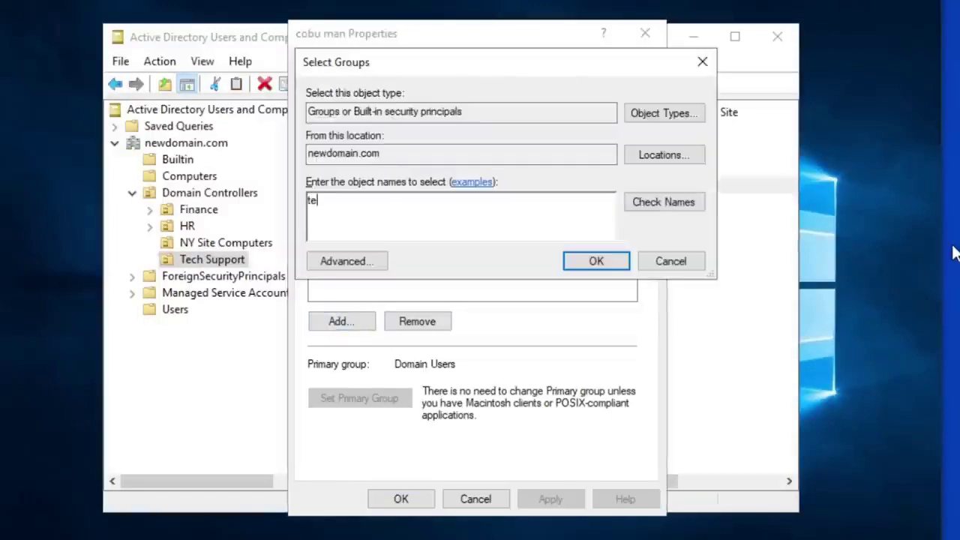
text(ch support)
click(675, 210)
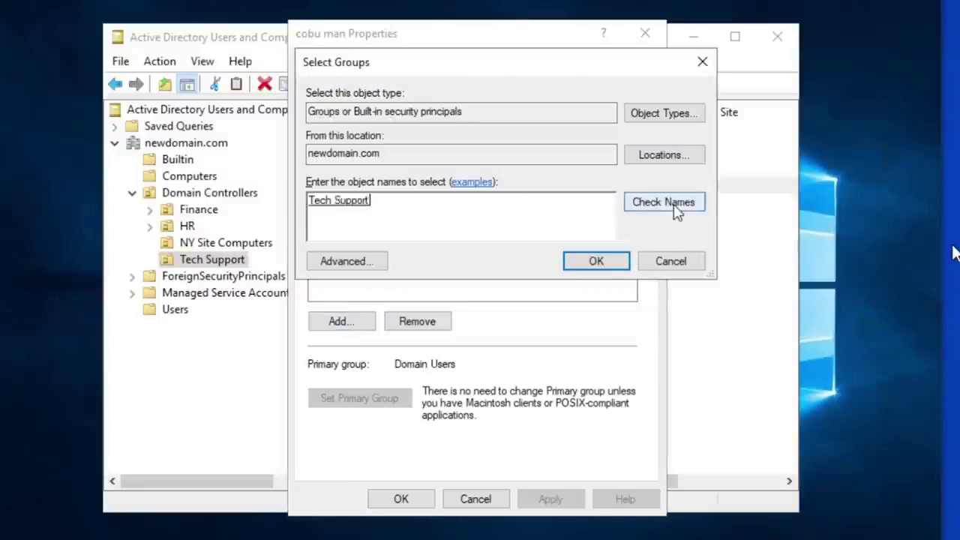
click(595, 263)
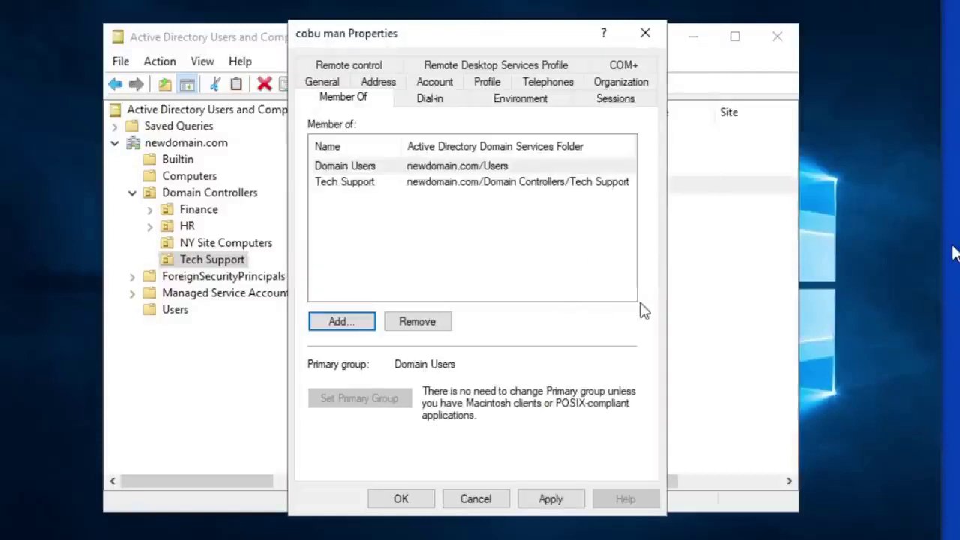
click(563, 500)
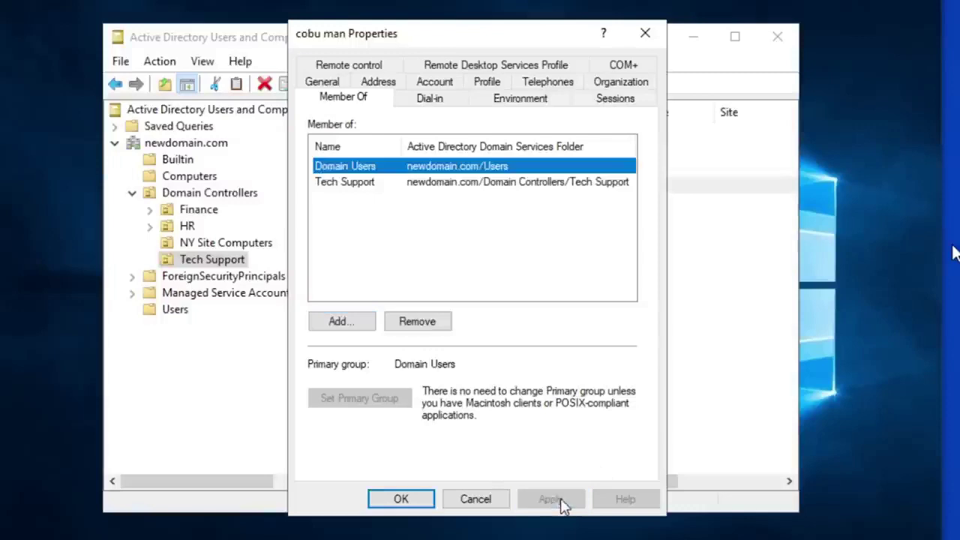
click(401, 499)
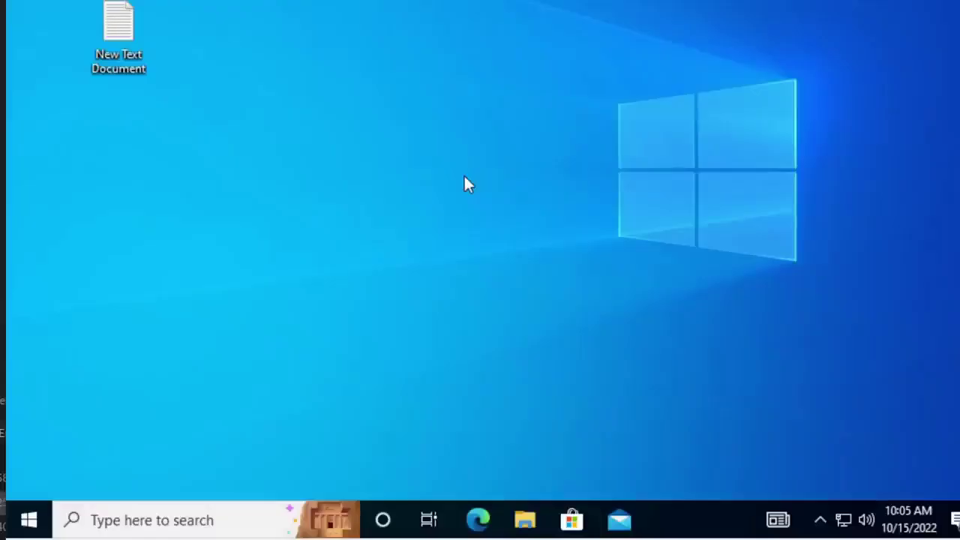
Step: Search the Start menu for 'user' and launch Edit local users and groups
click(30, 518)
mouse_move(30, 292)
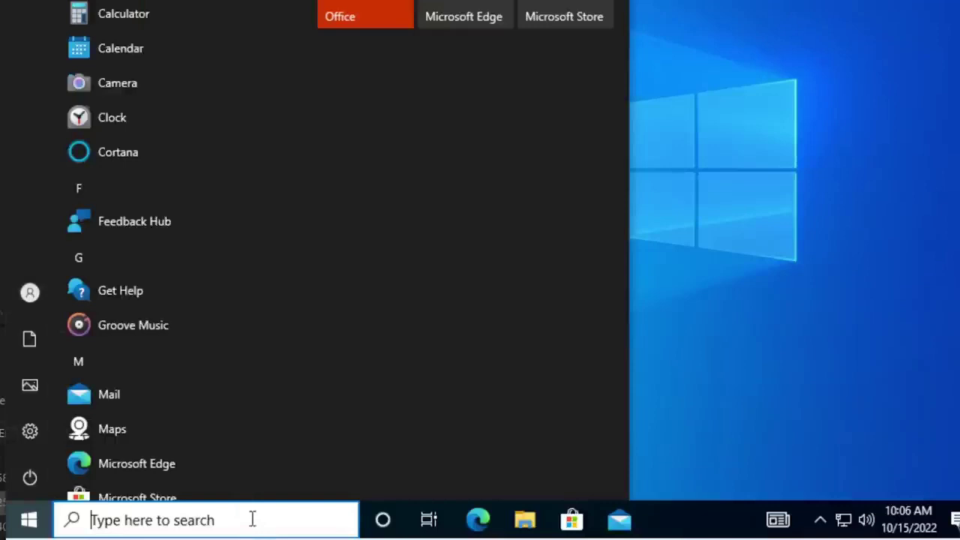
text(user)
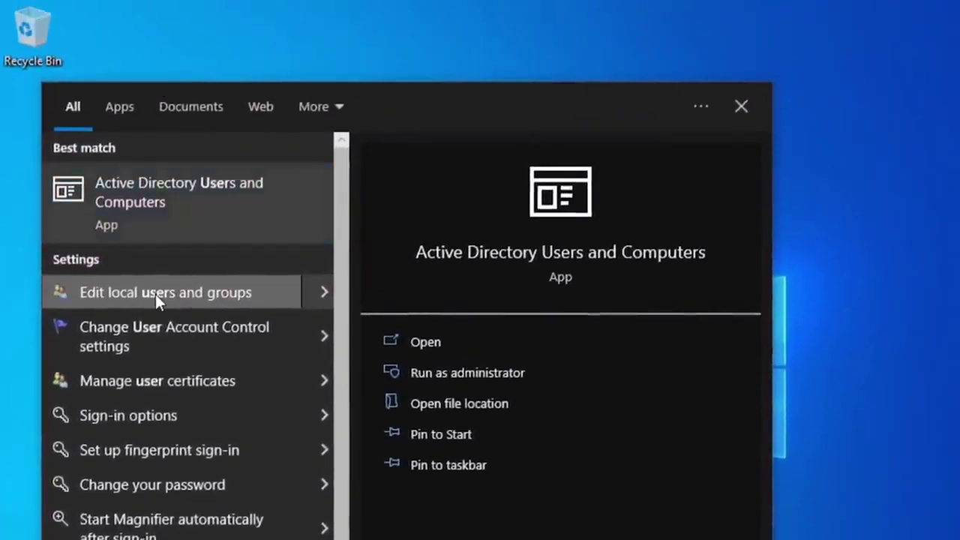
click(157, 243)
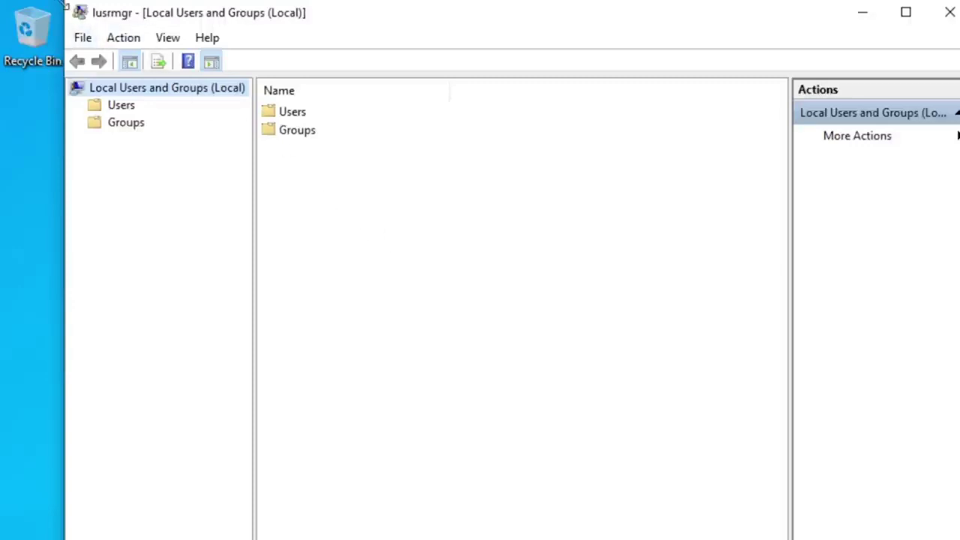
Step: Open the local Administrators group's properties in Local Users and Groups
drag(64, 6, 124, 156)
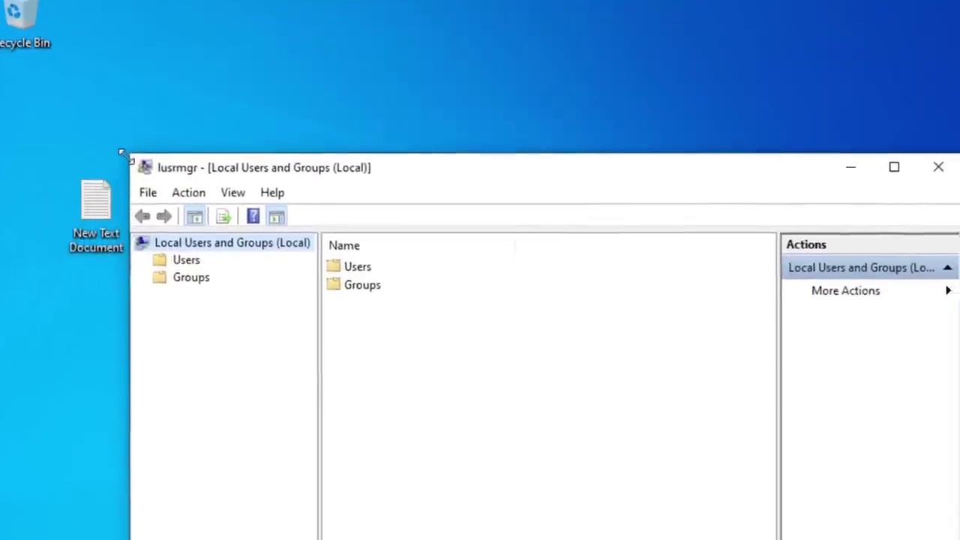
click(180, 282)
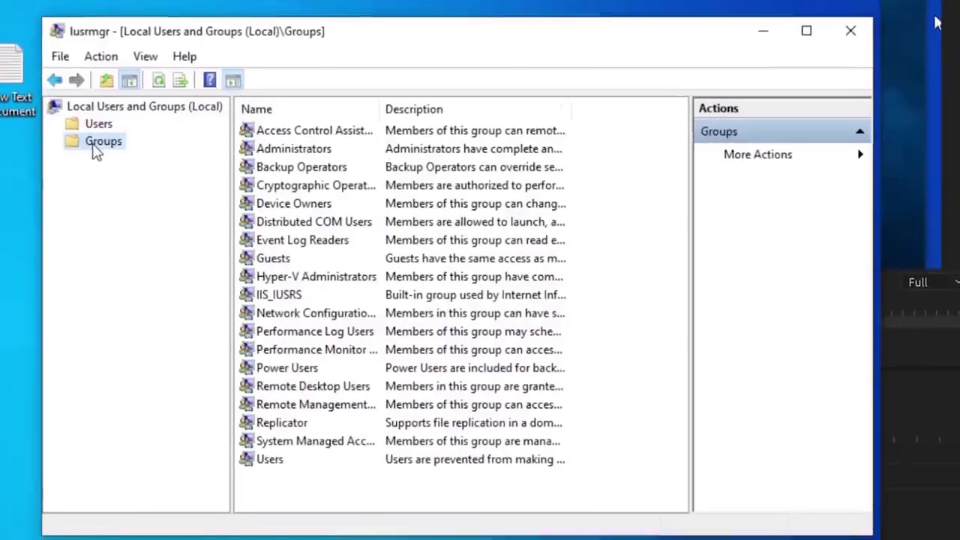
click(303, 152)
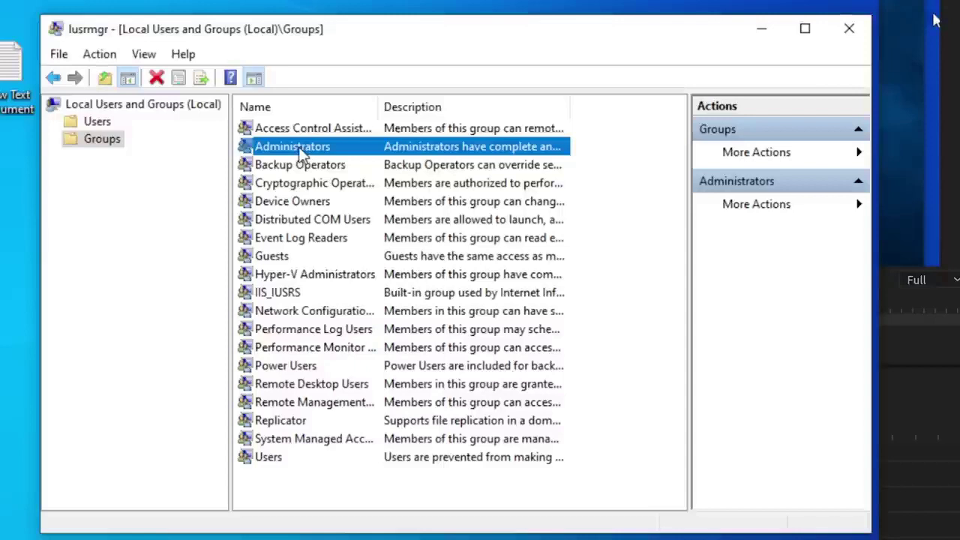
double_click(302, 152)
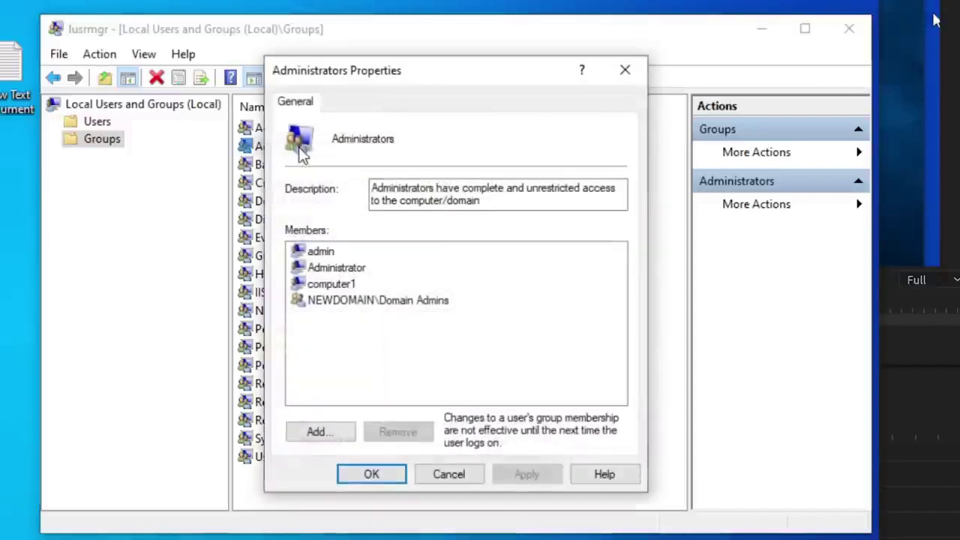
Step: Add domain user 'cobuman' to Administrators, apply, and dismiss the Access is denied error
click(325, 432)
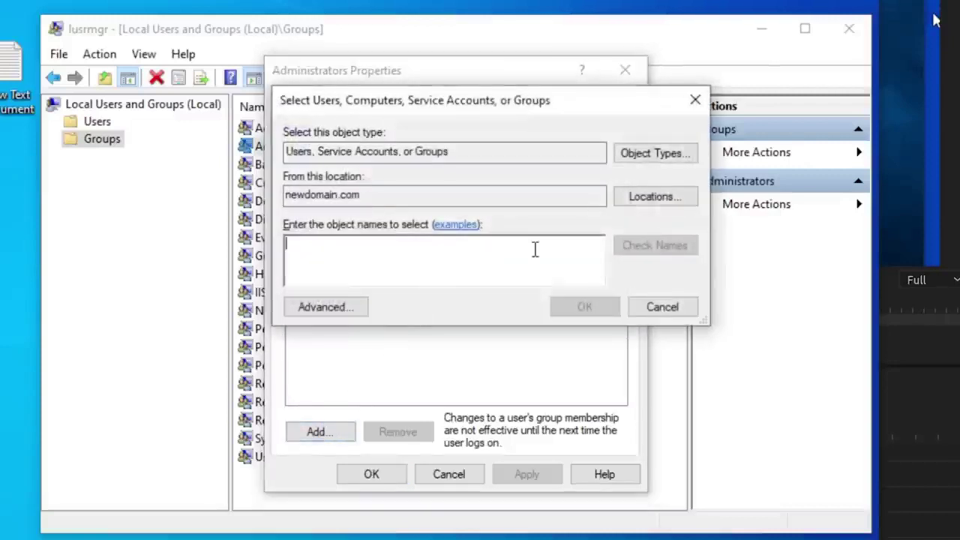
text(cobuman)
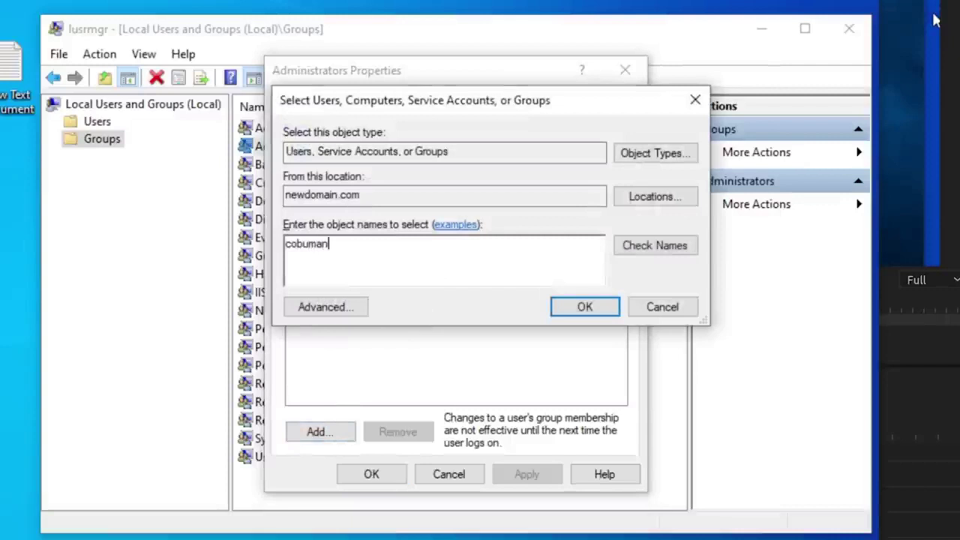
click(635, 243)
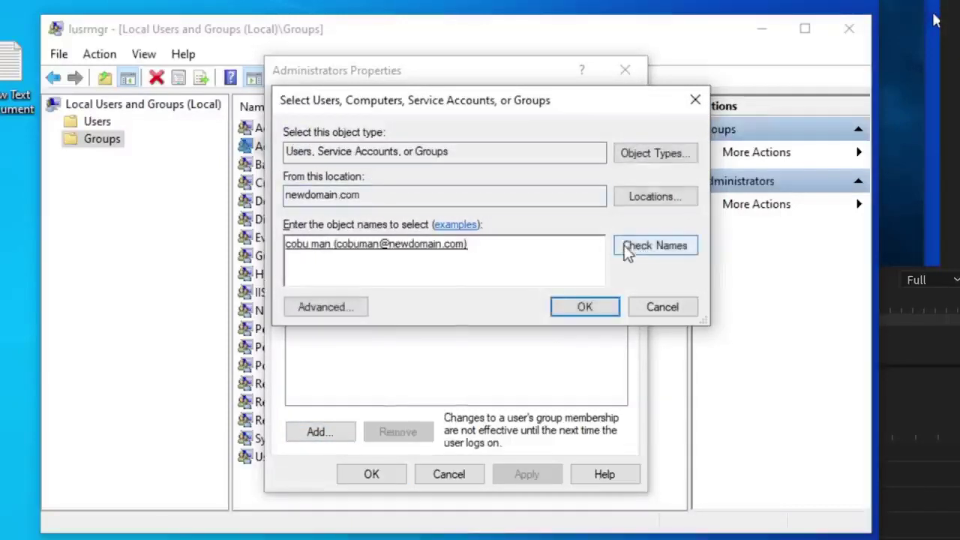
click(584, 306)
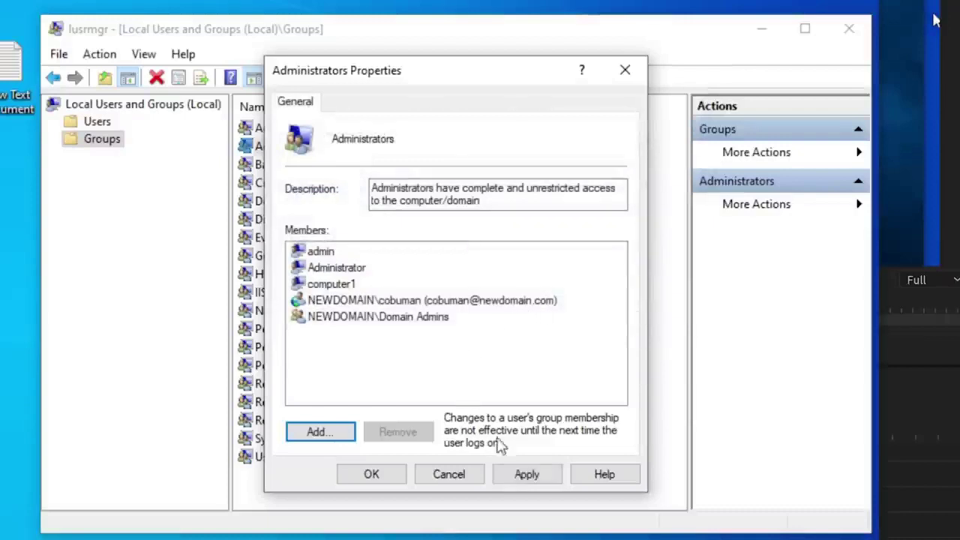
click(527, 478)
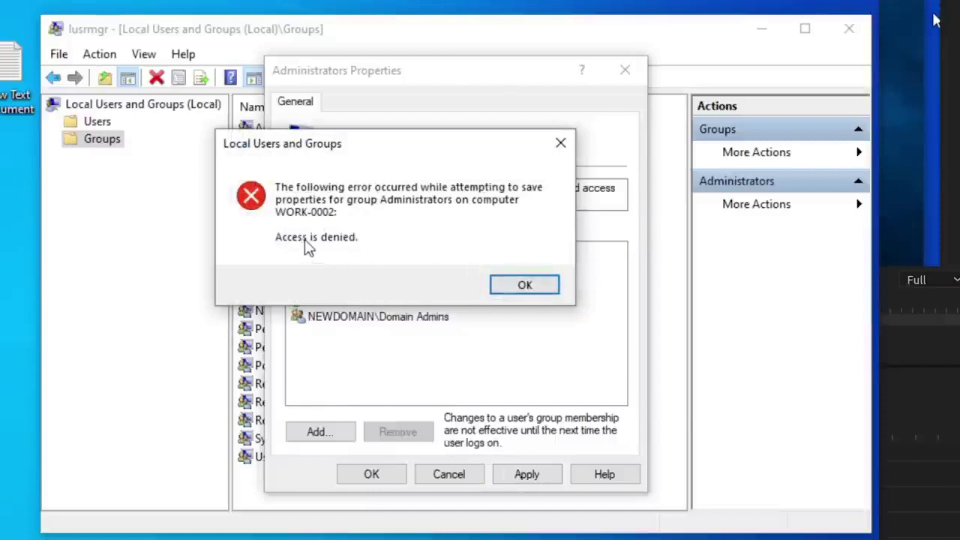
click(524, 285)
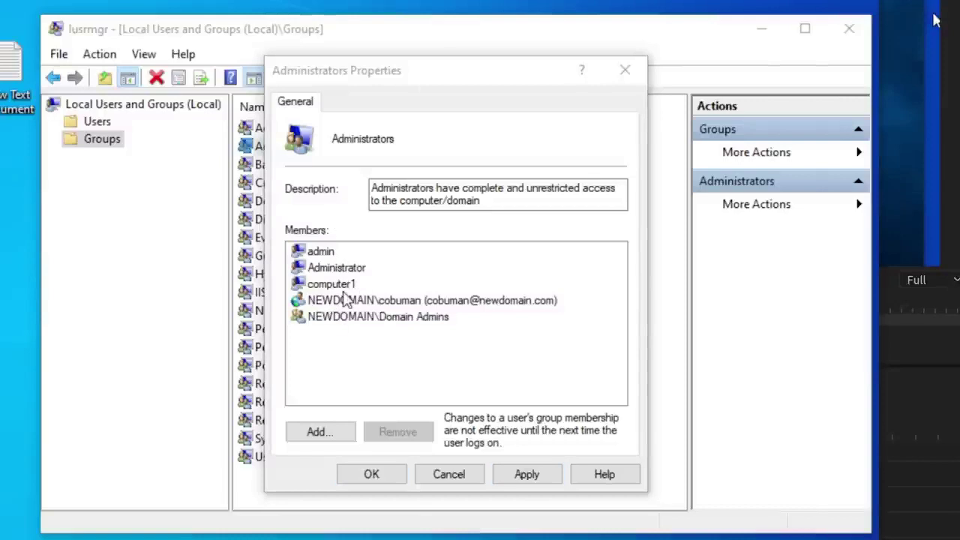
Step: Cancel the Administrators changes and reopen the group's properties to check its members
click(448, 473)
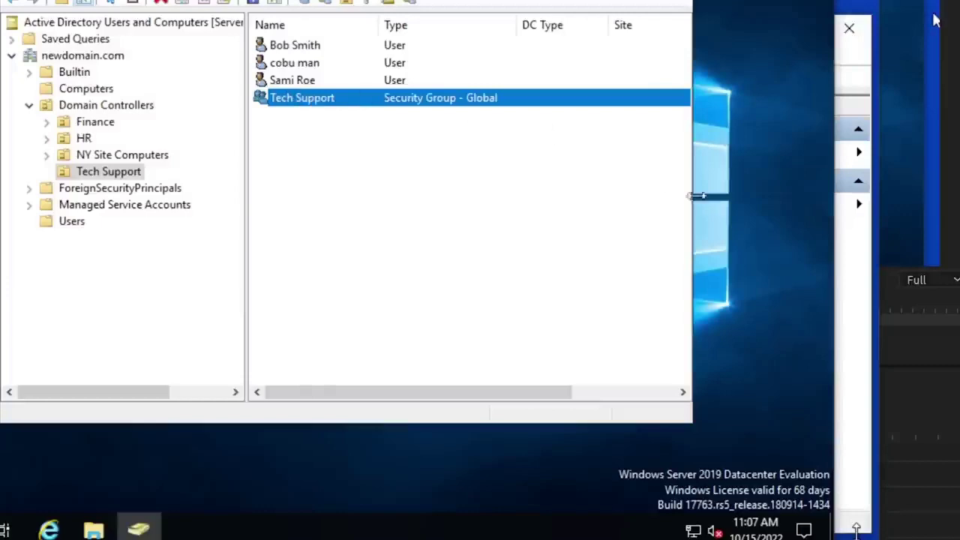
click(829, 17)
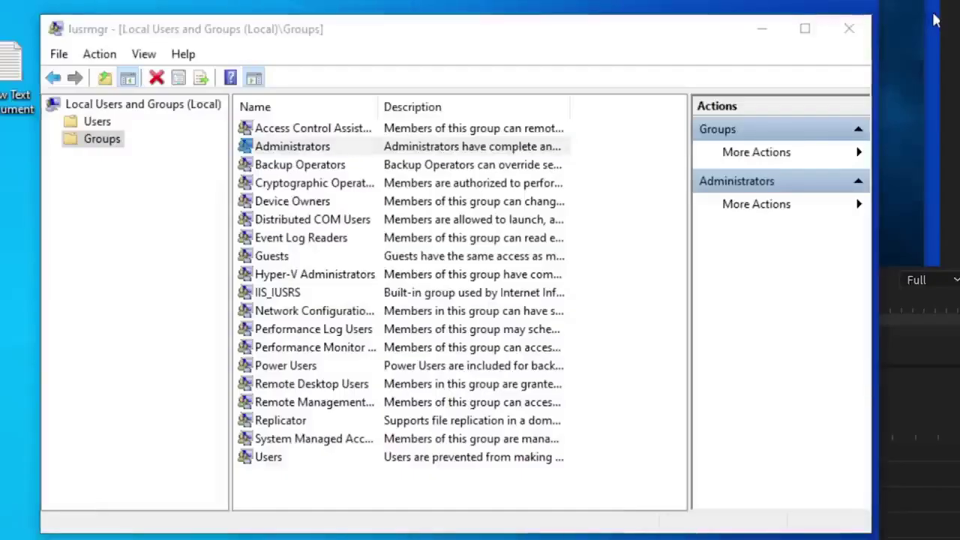
double_click(272, 148)
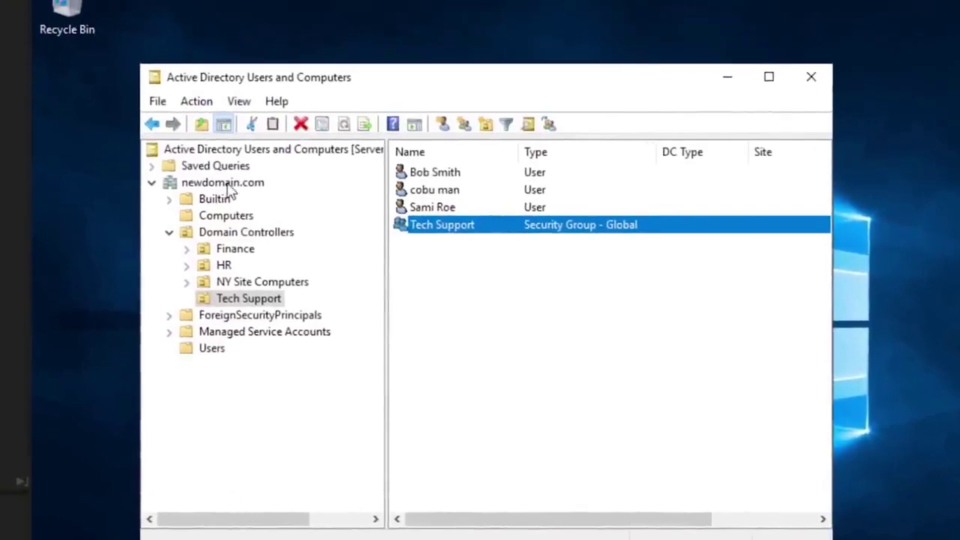
Step: Search newdomain.com for computers named 'work'
click(228, 184)
right_click(229, 188)
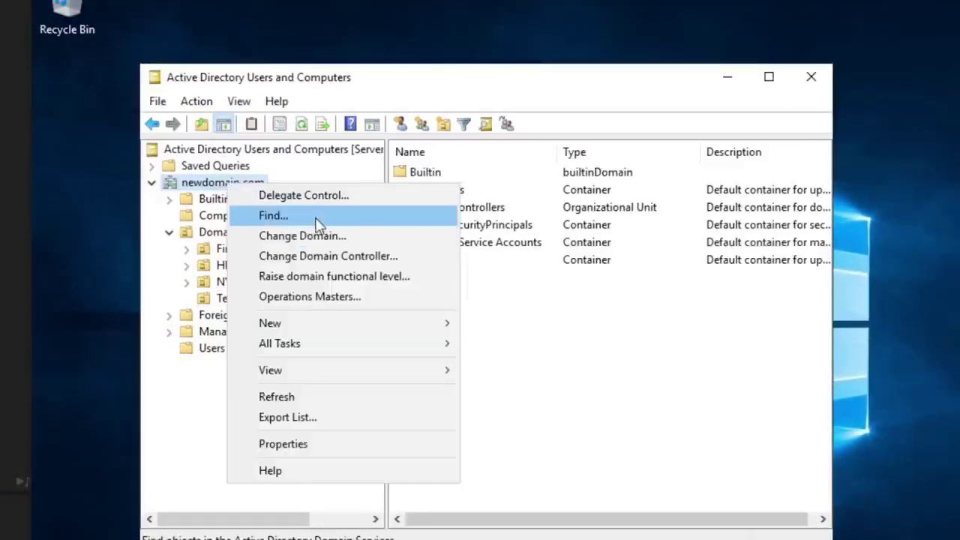
click(315, 216)
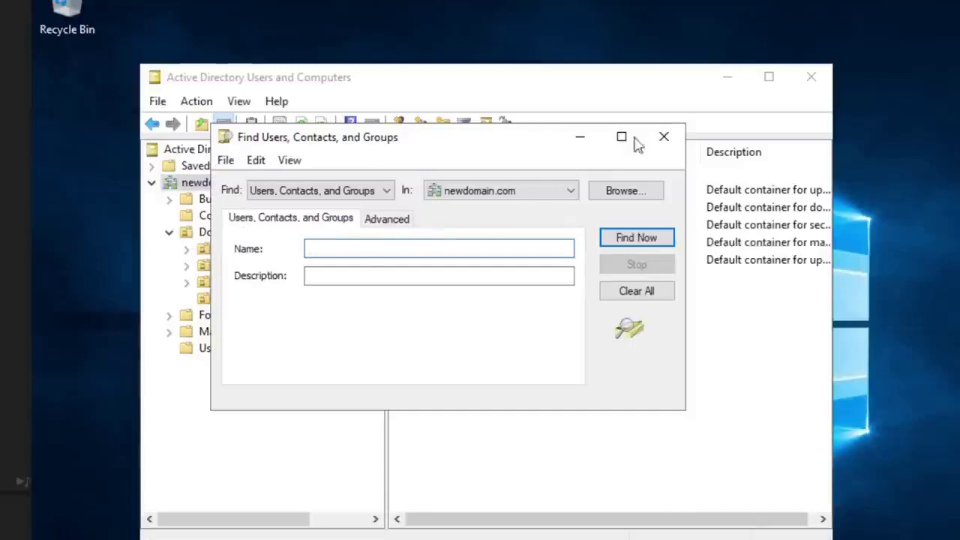
click(346, 192)
click(300, 223)
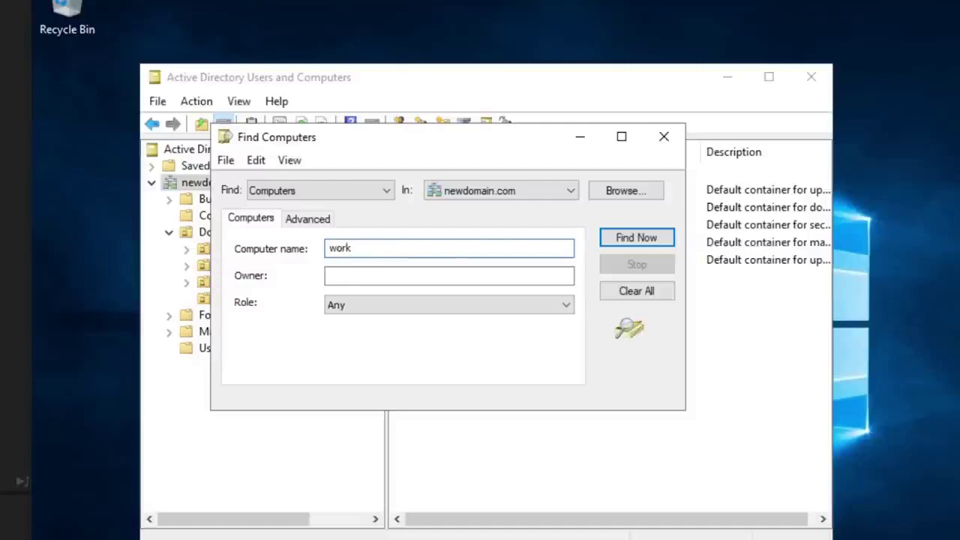
click(622, 238)
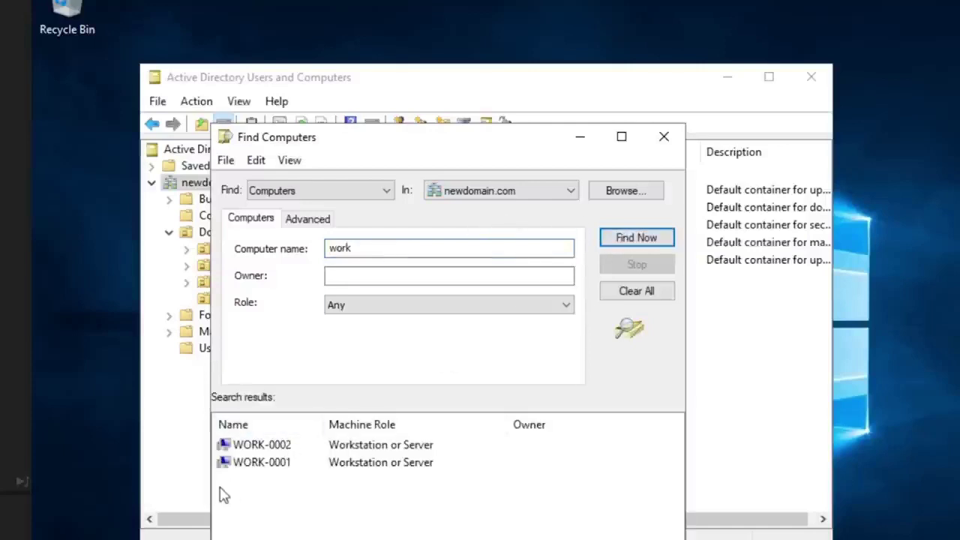
Step: Open Computer Management for WORK-0002 from the search results
click(274, 450)
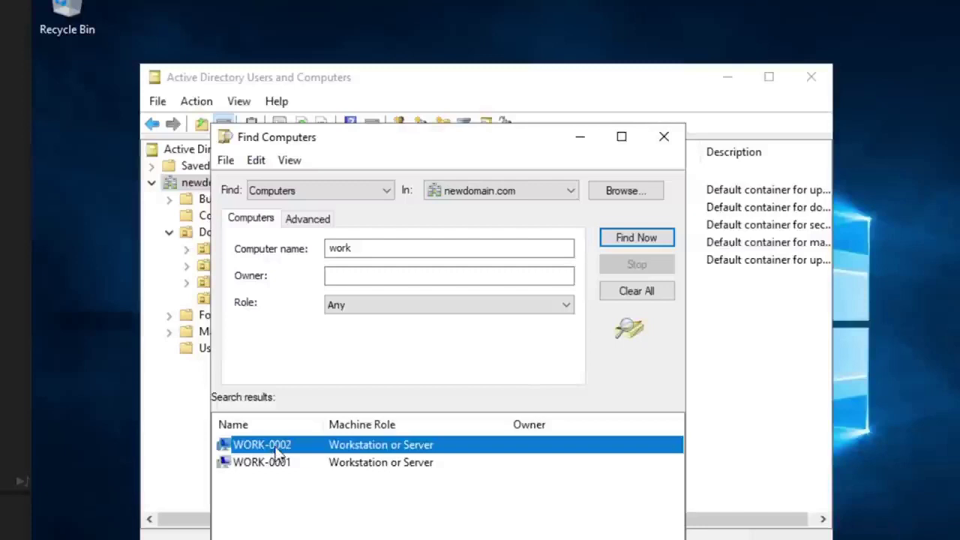
right_click(279, 455)
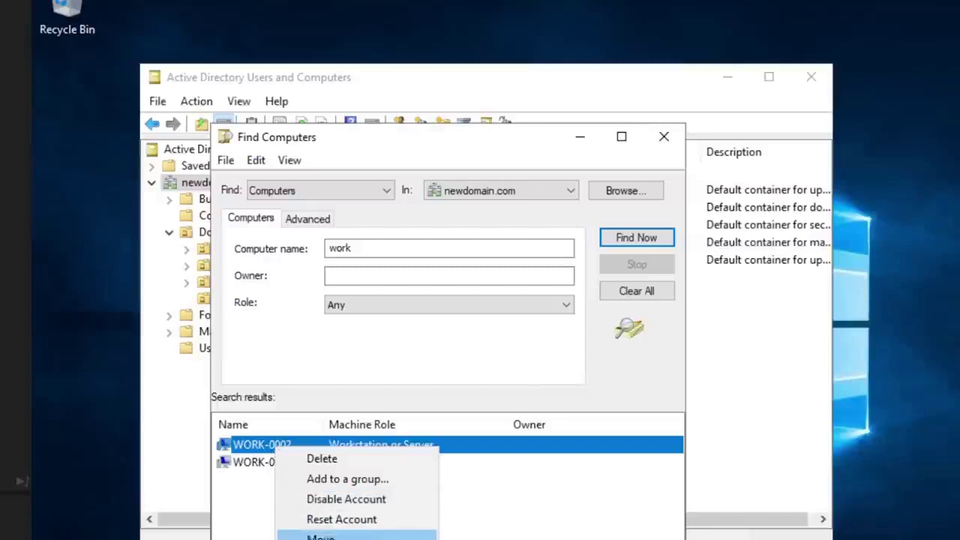
click(341, 539)
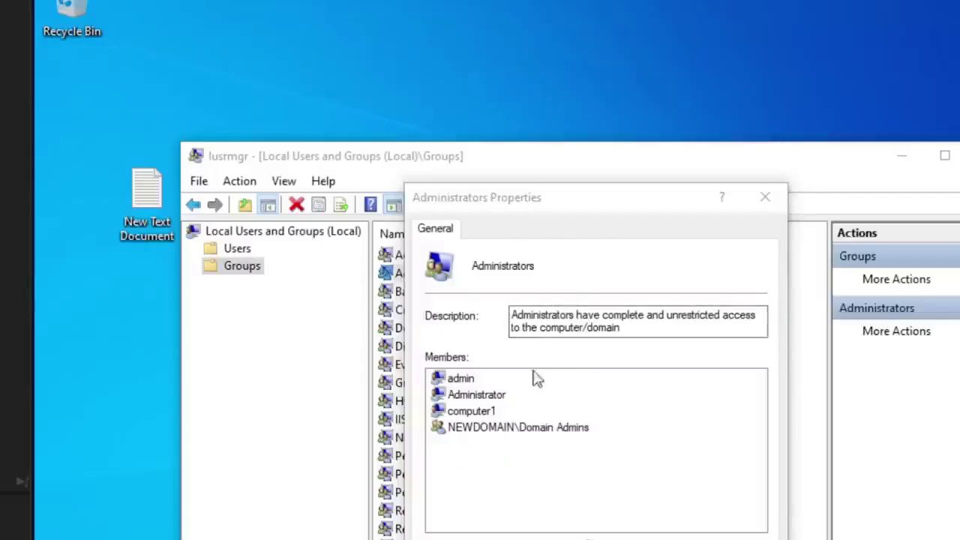
Step: Close the local Administrators properties and list WORK-0002's local groups in Computer Management
click(764, 196)
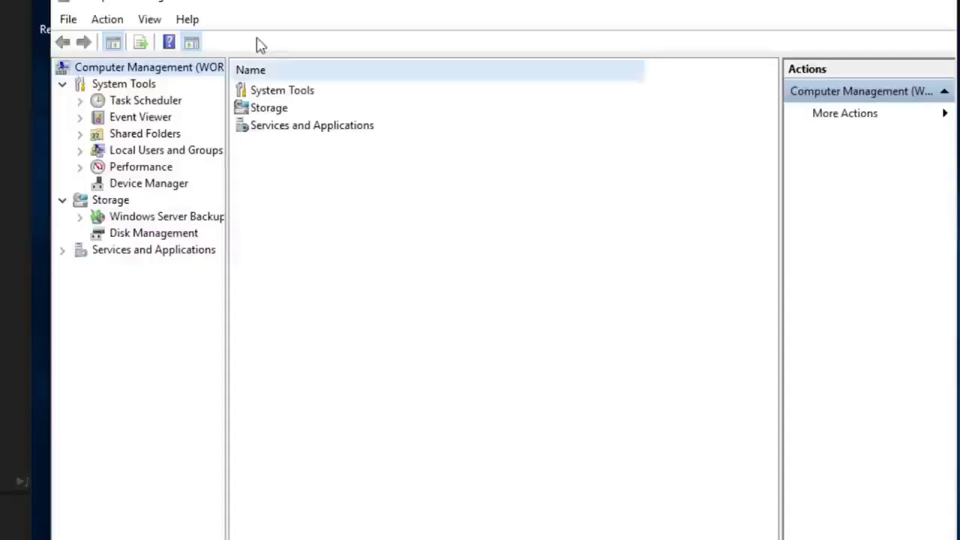
drag(234, 4, 260, 13)
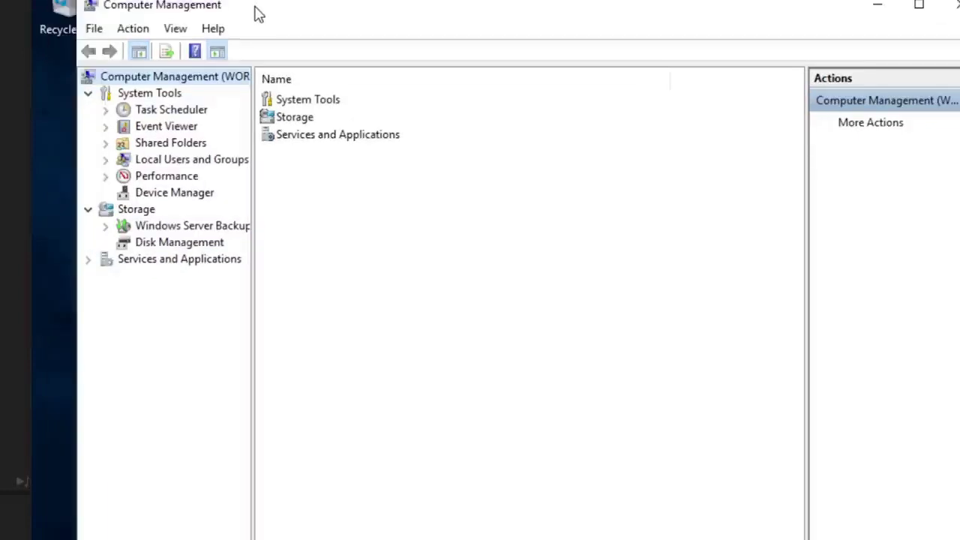
click(105, 160)
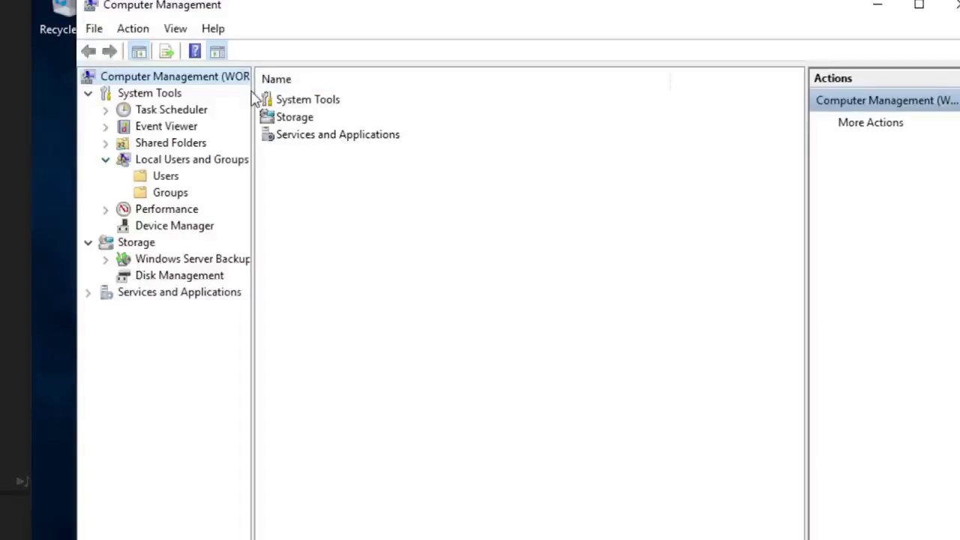
drag(252, 93, 420, 107)
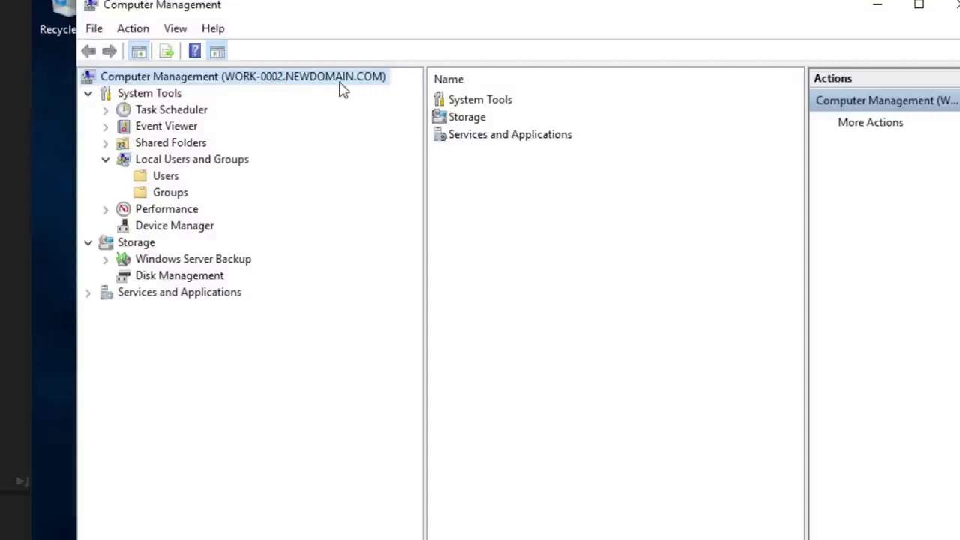
click(167, 197)
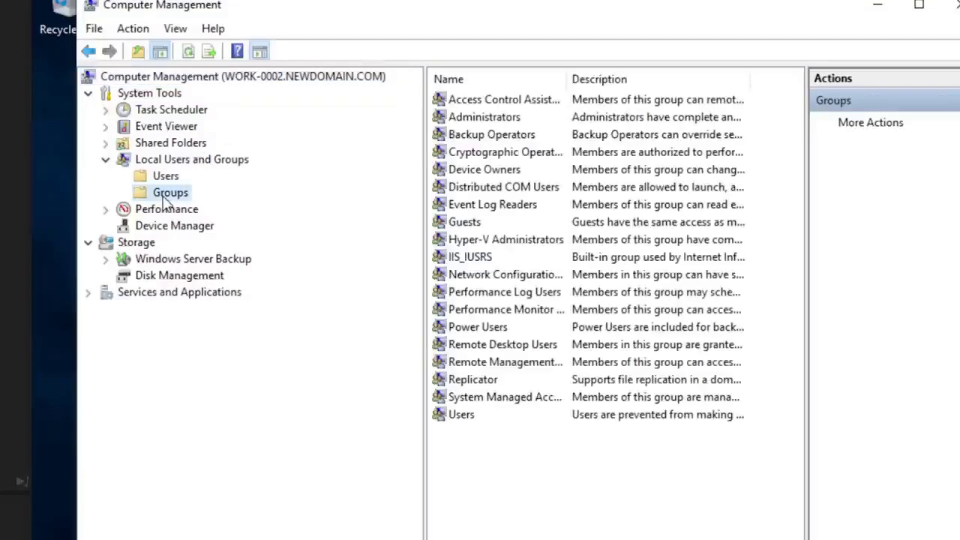
Step: Open WORK-0002's Administrators group properties and start adding a member
click(469, 120)
double_click(469, 120)
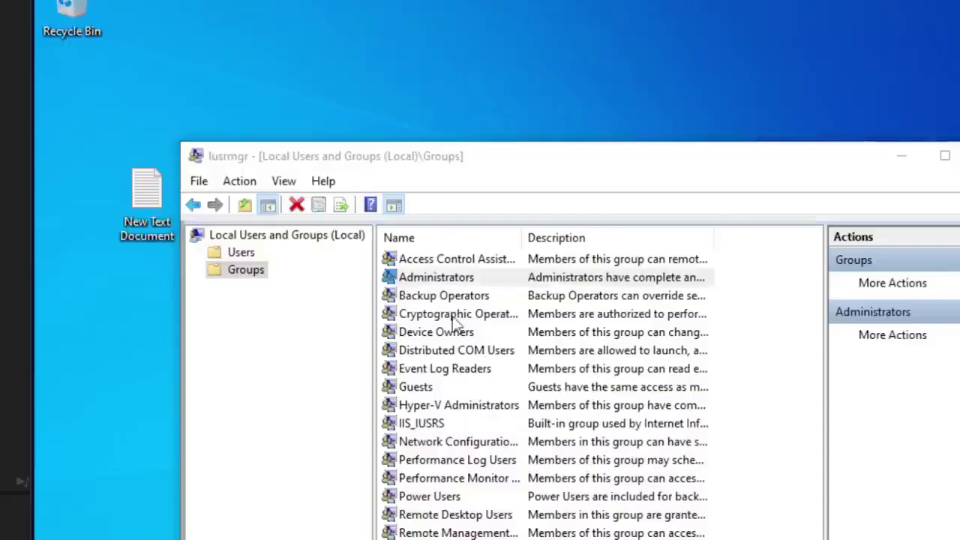
double_click(444, 279)
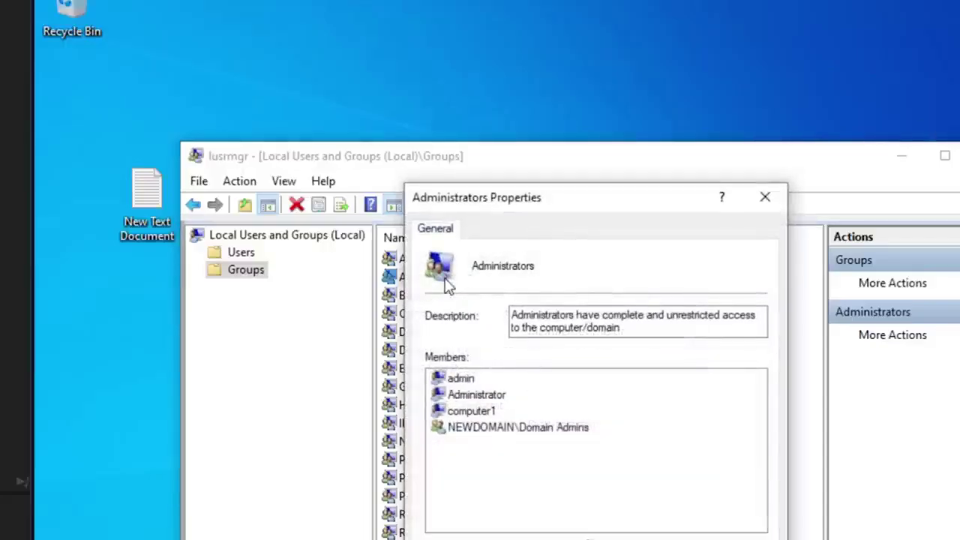
drag(574, 200, 516, 67)
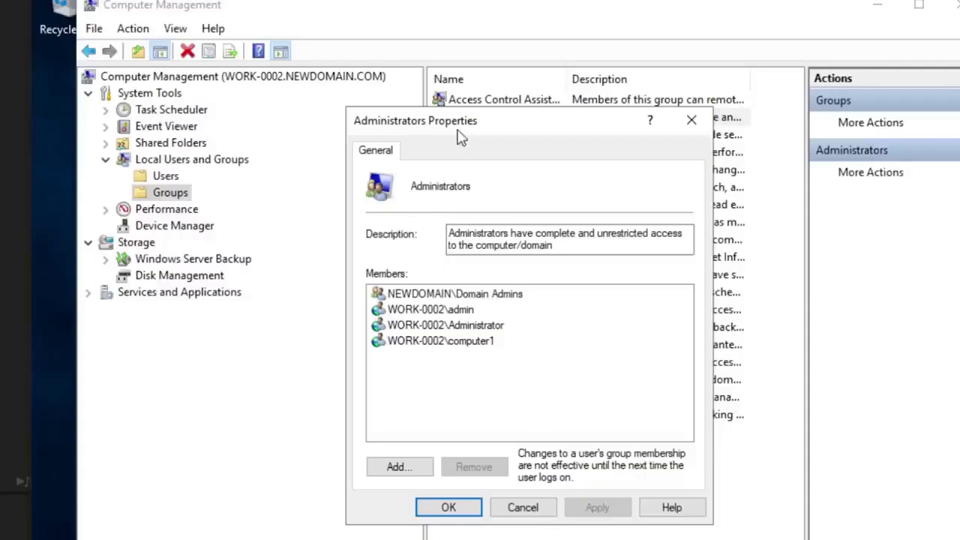
click(397, 467)
Step: Resolve the Tech Support group in the member picker, replacing the initial 'coburn' entry
drag(576, 150, 555, 230)
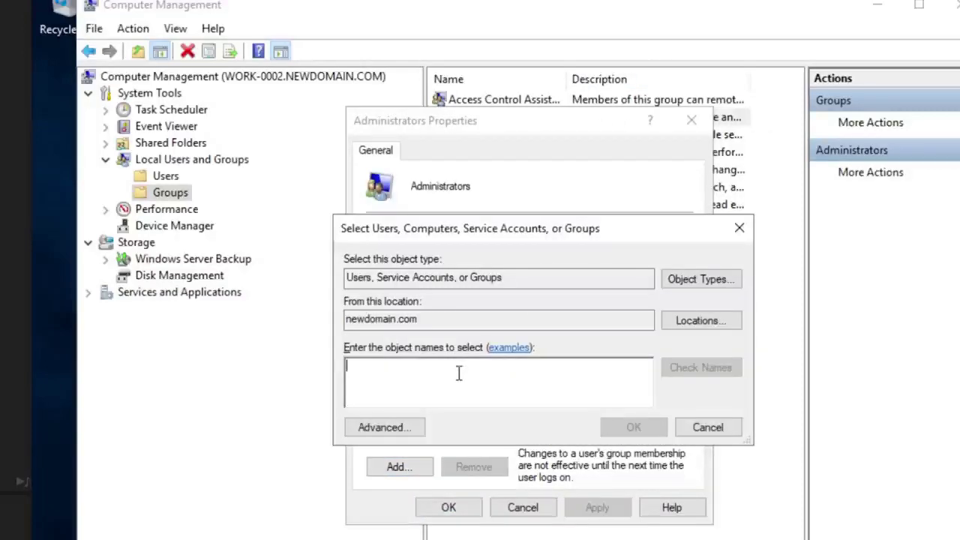
text(coburn)
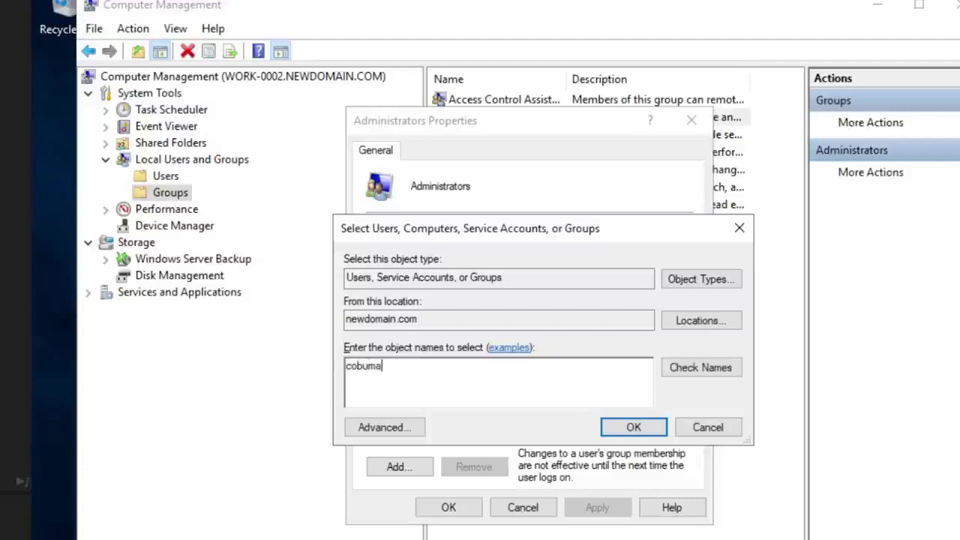
click(674, 367)
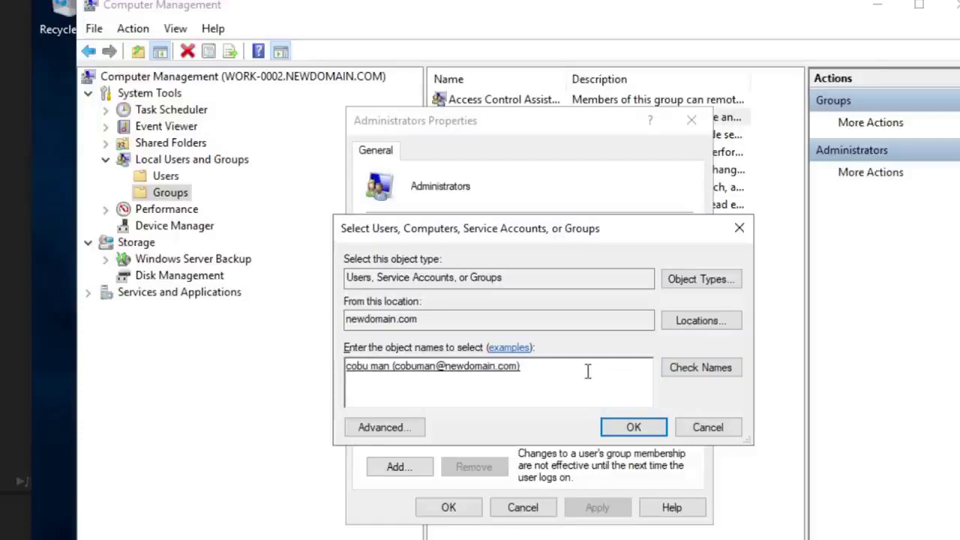
drag(536, 372, 314, 367)
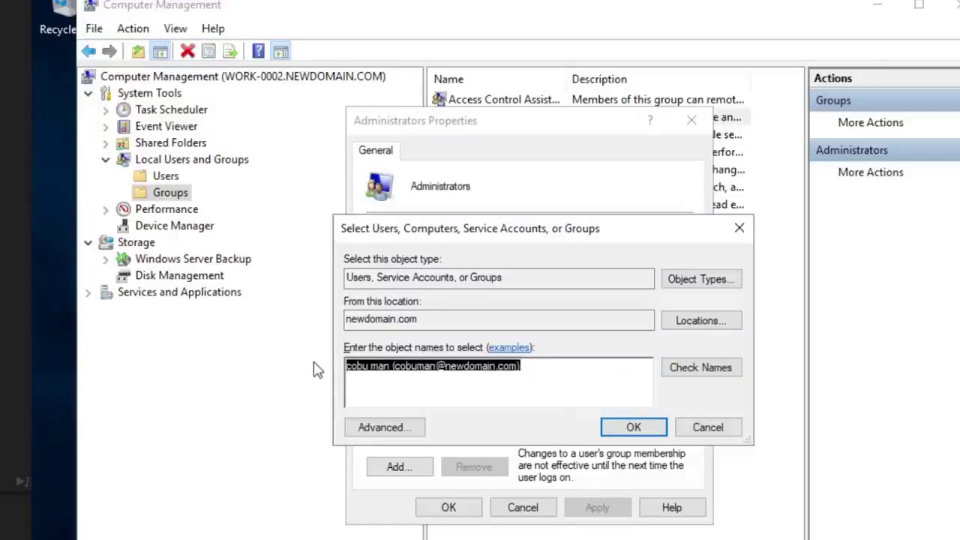
key(BackSpace)
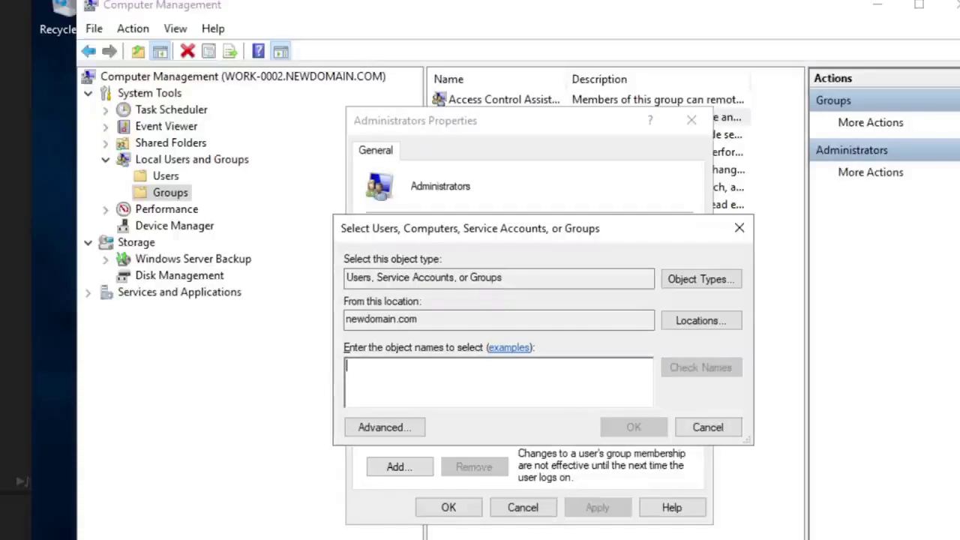
text(tech support)
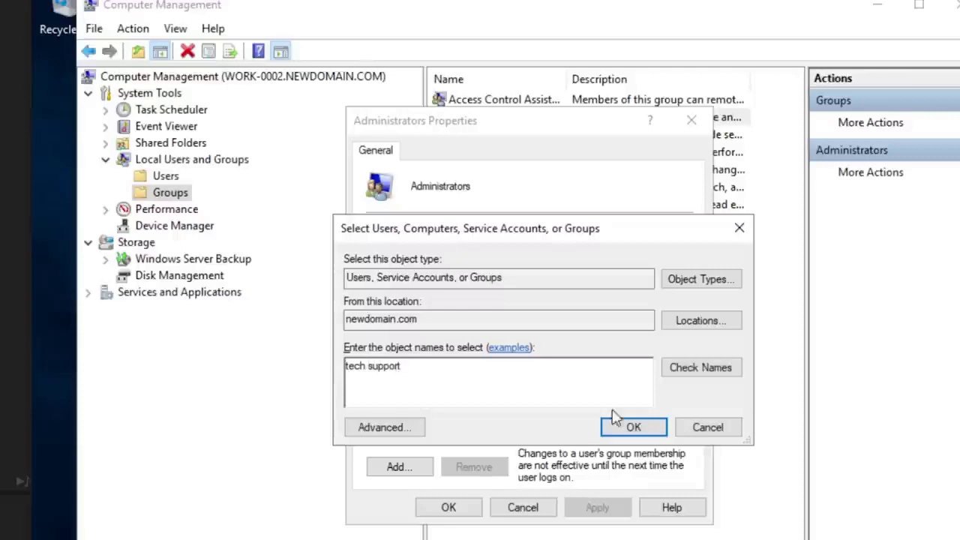
click(678, 378)
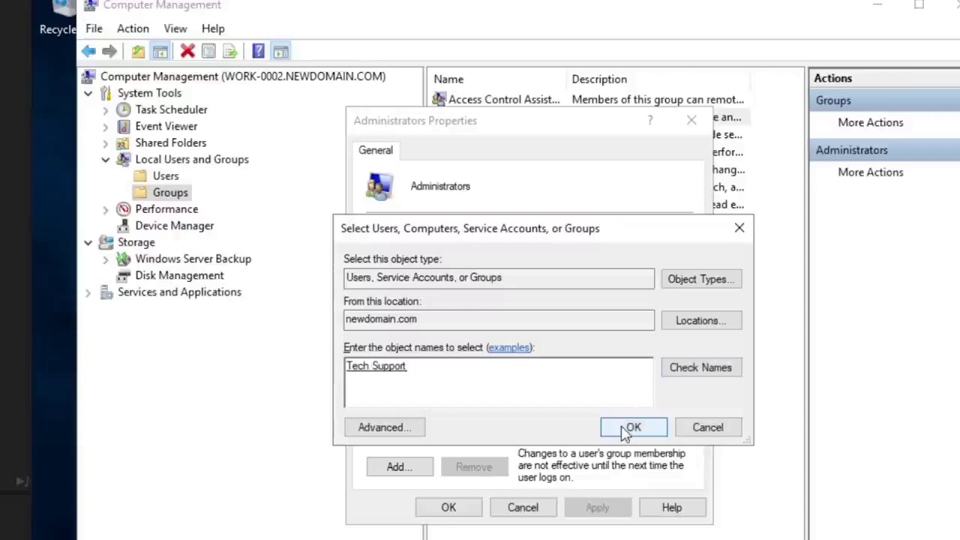
Step: Add Tech Support to WORK-0002's Administrators group and apply the change
click(625, 431)
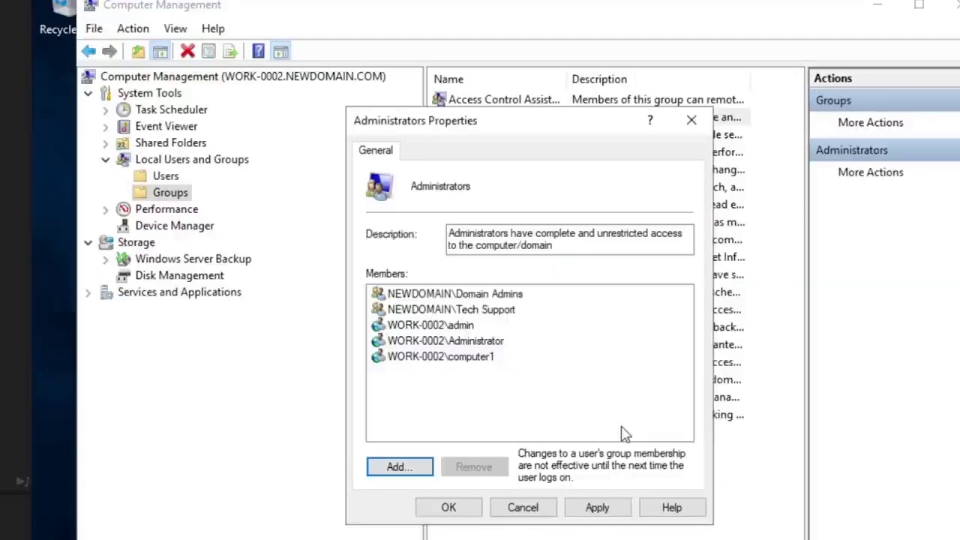
click(448, 313)
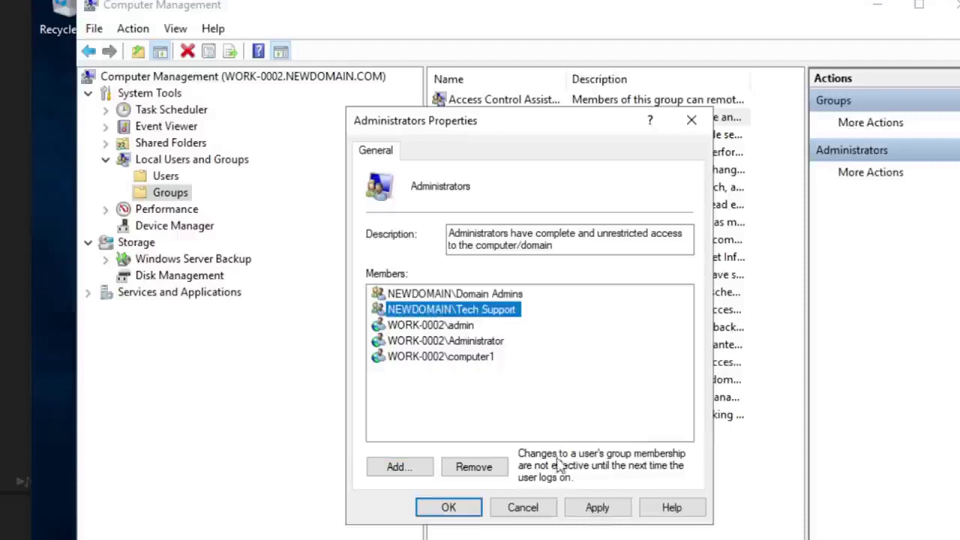
click(596, 509)
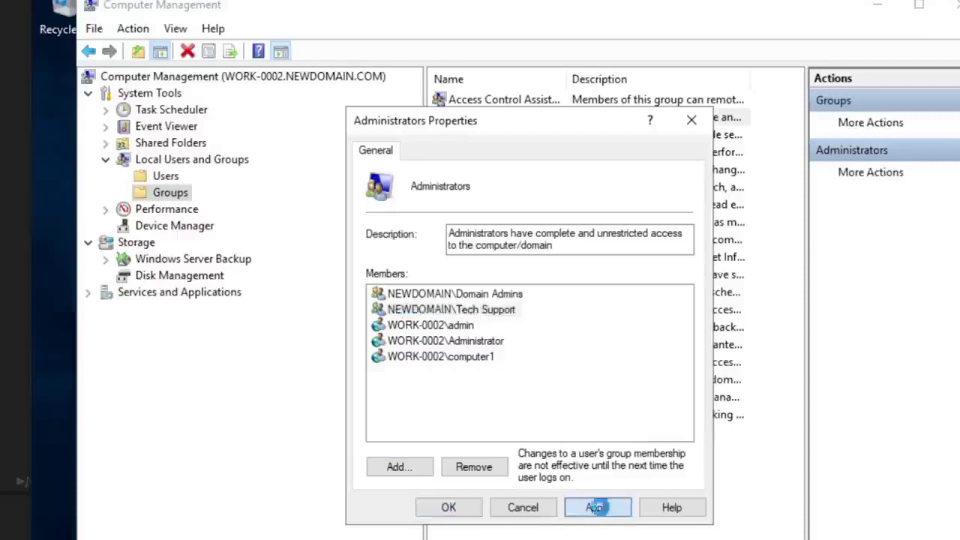
click(450, 507)
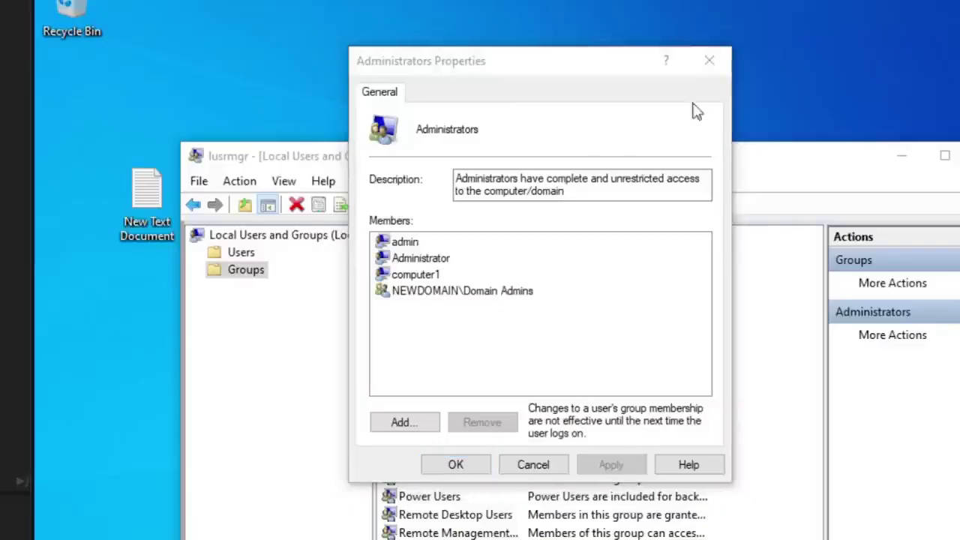
Step: Reopen the local Administrators properties and select the NEWDOMAIN\Tech Support member
click(551, 463)
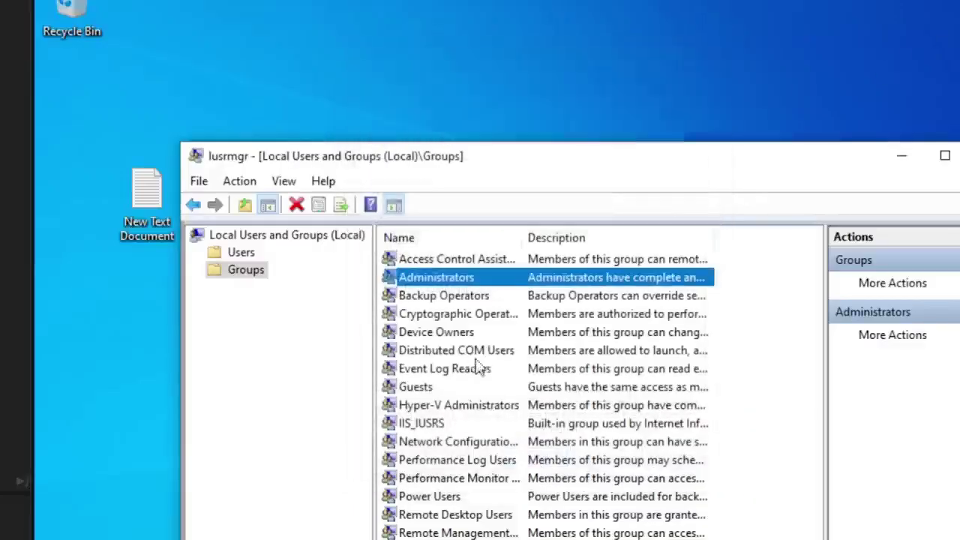
double_click(454, 279)
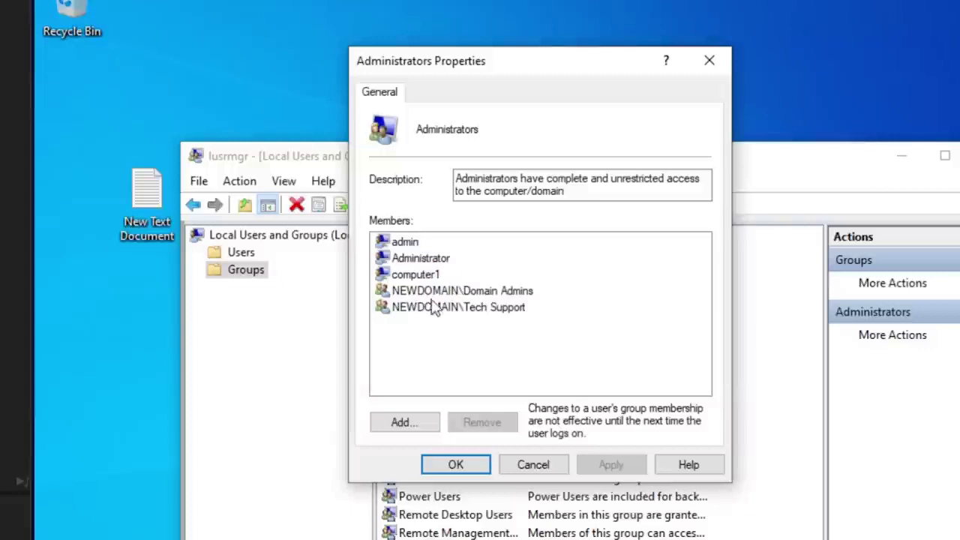
click(485, 307)
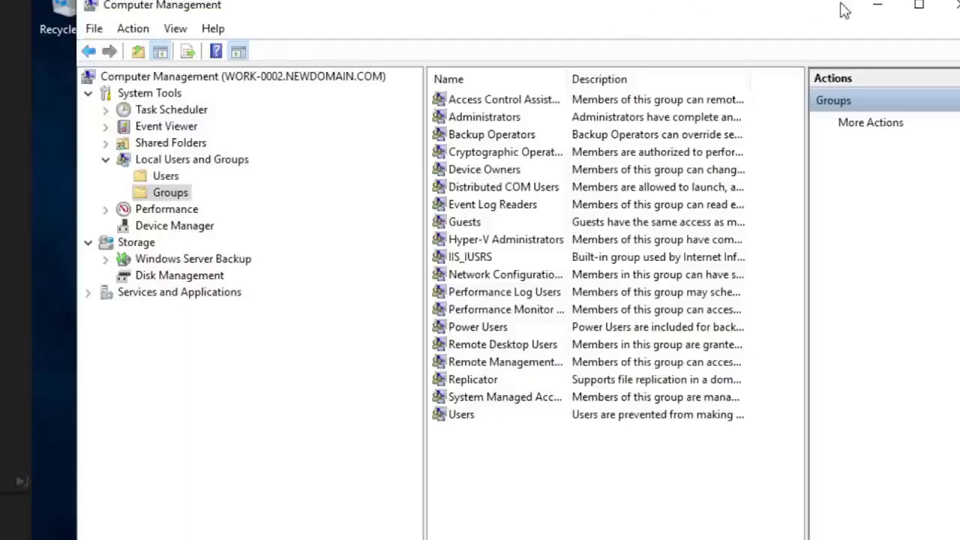
Step: Minimize Computer Management, close Find Computers, and open the Tech Support group in its OU
click(878, 9)
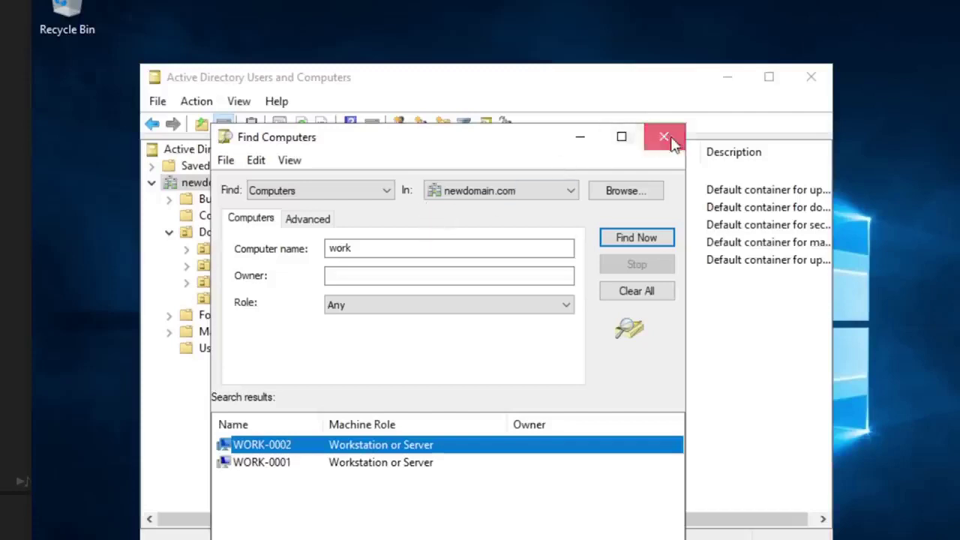
click(664, 138)
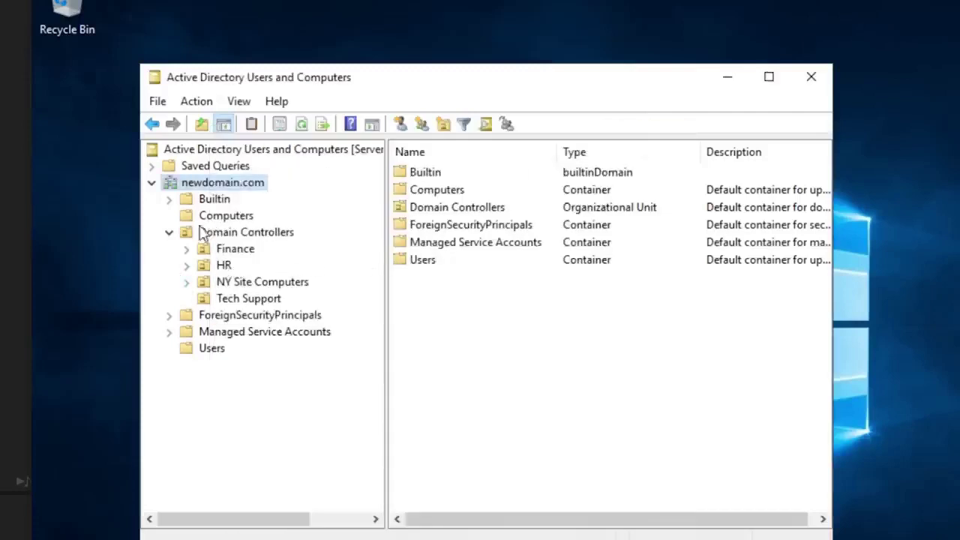
click(247, 300)
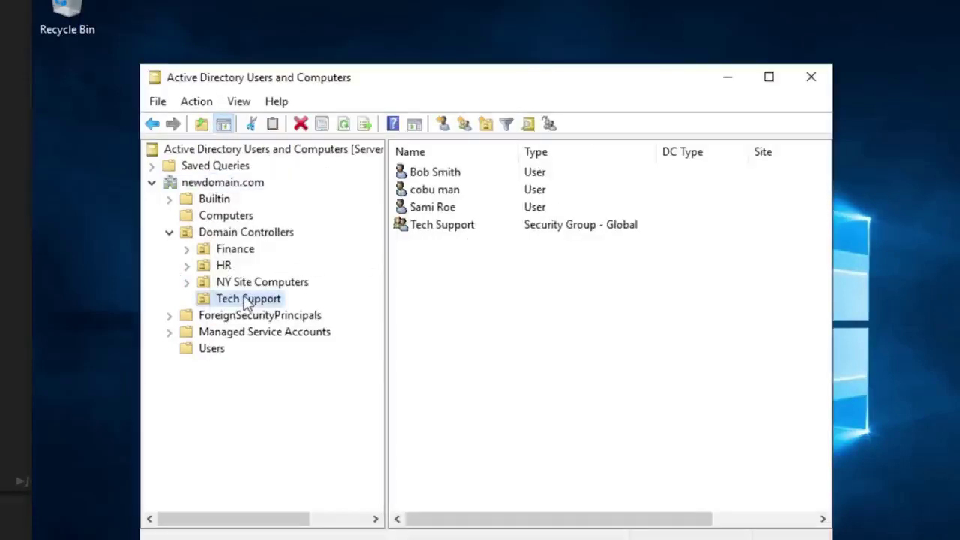
click(442, 231)
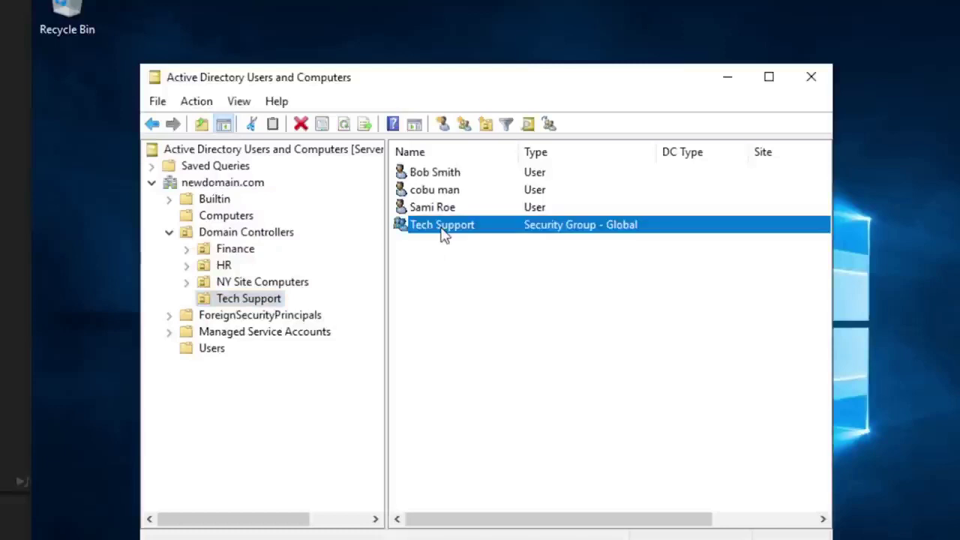
double_click(444, 229)
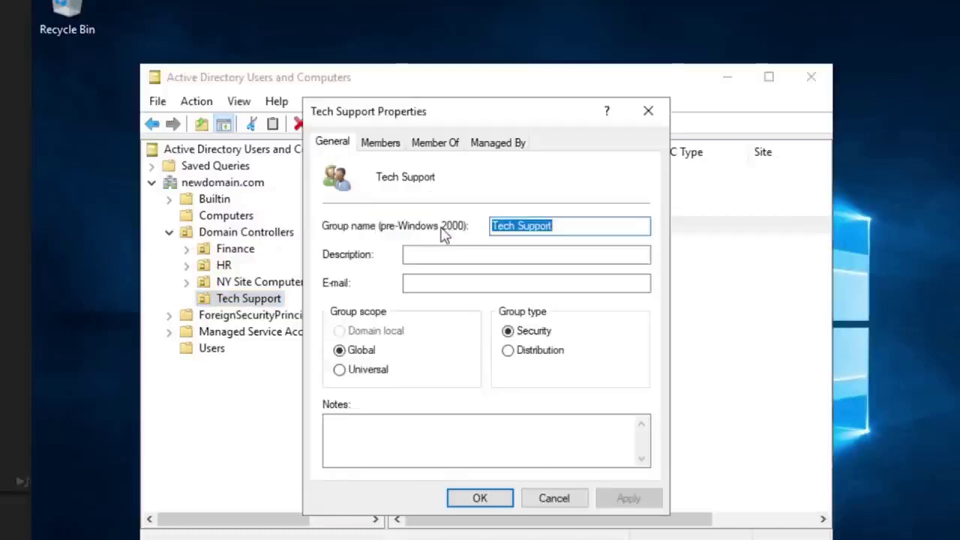
Step: Review the Tech Support group's four members on the Members tab, then close it
click(384, 147)
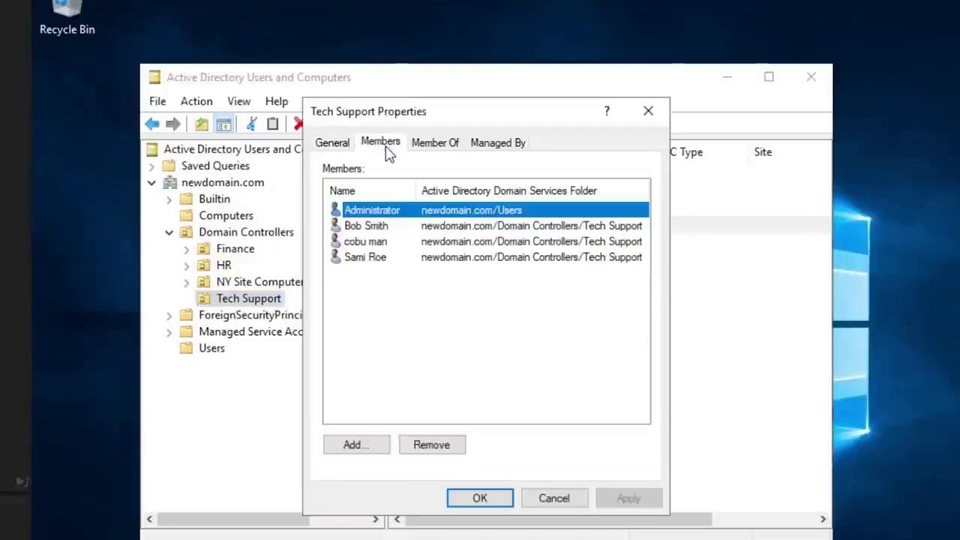
click(370, 228)
click(377, 243)
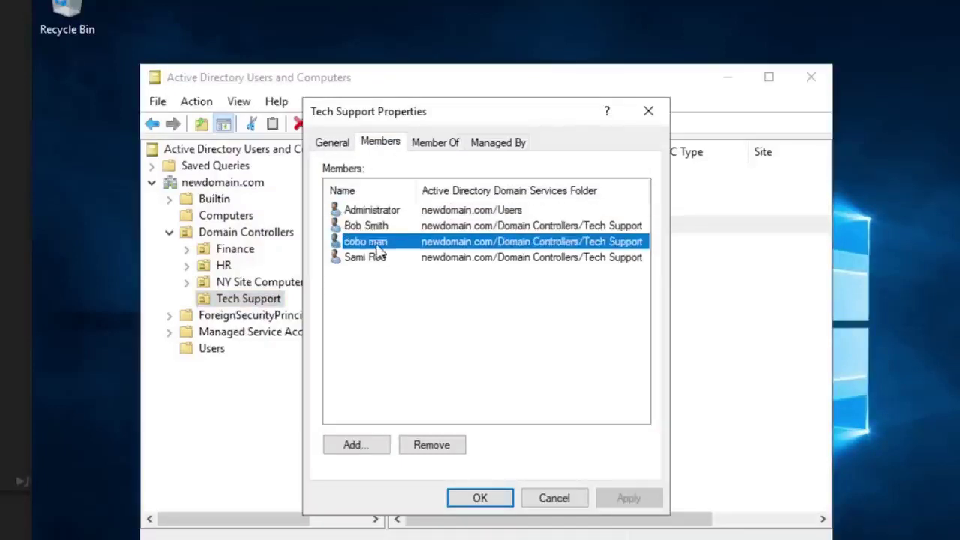
click(373, 258)
click(375, 243)
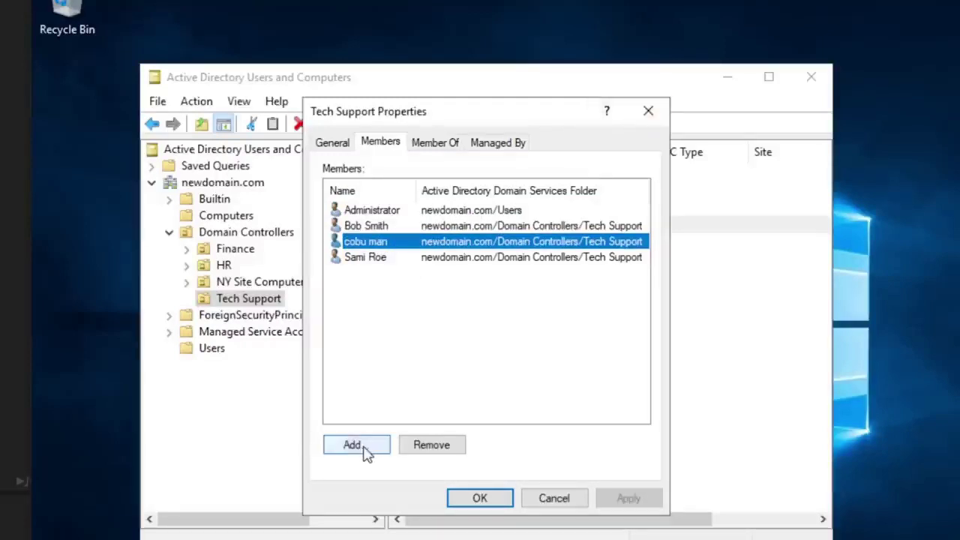
click(379, 375)
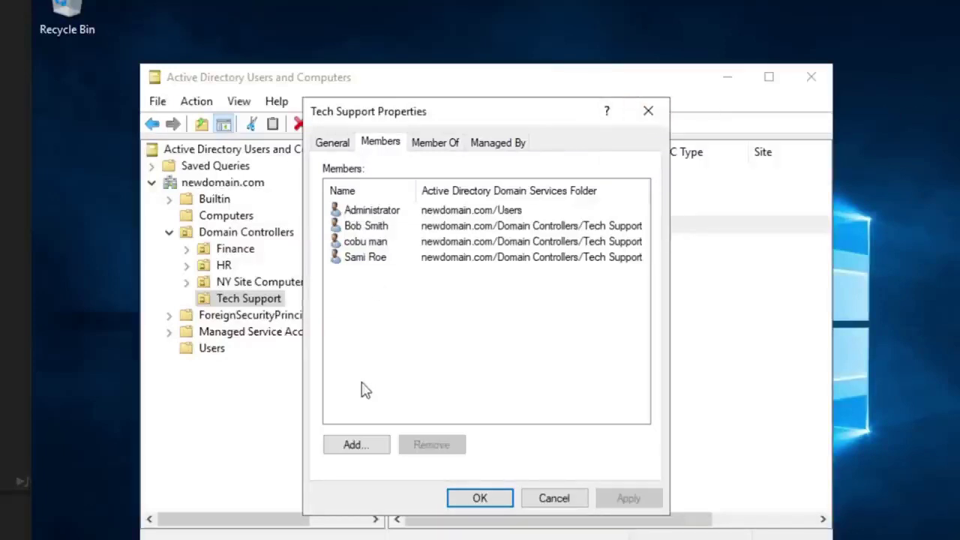
click(648, 111)
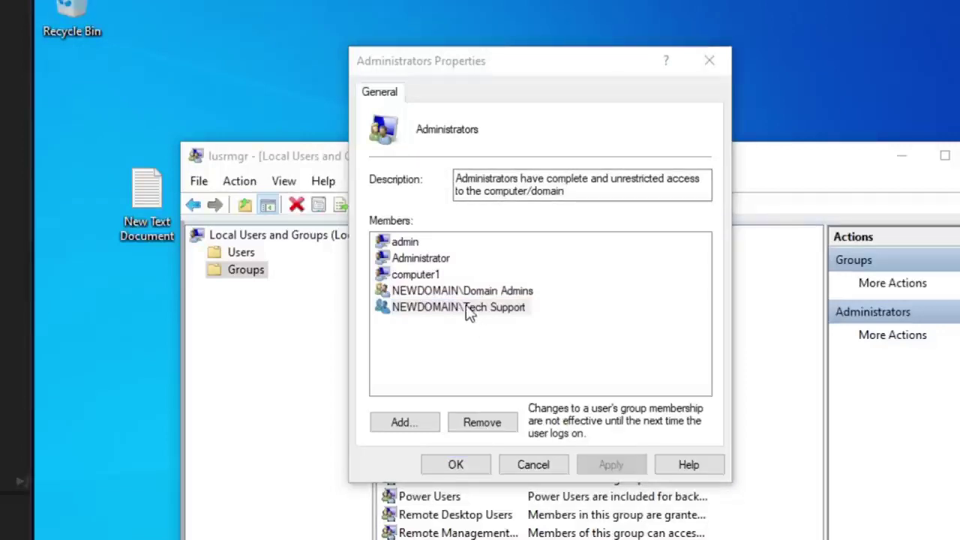
Step: Confirm NEWDOMAIN\Tech Support is an Administrators member, then close the dialog and Local Users and Groups
click(466, 309)
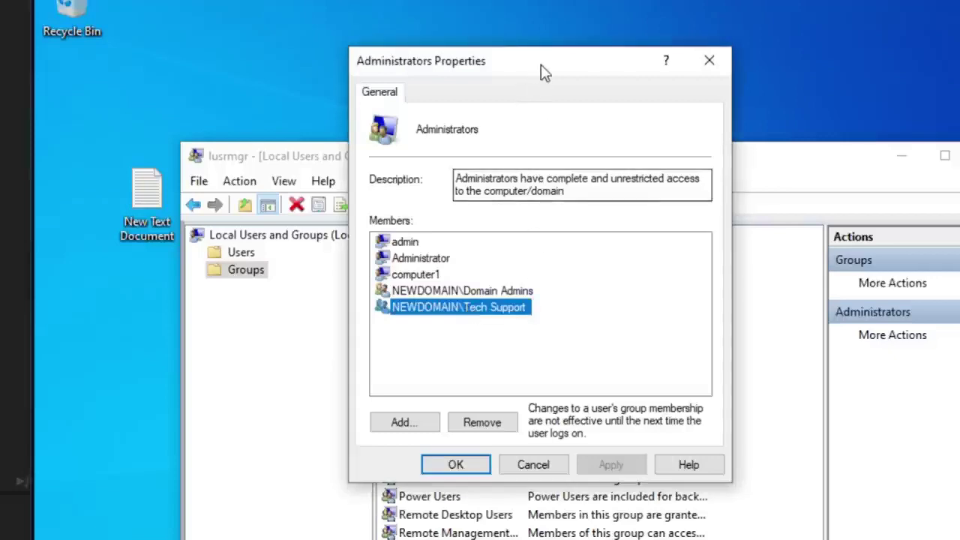
drag(551, 67, 573, 219)
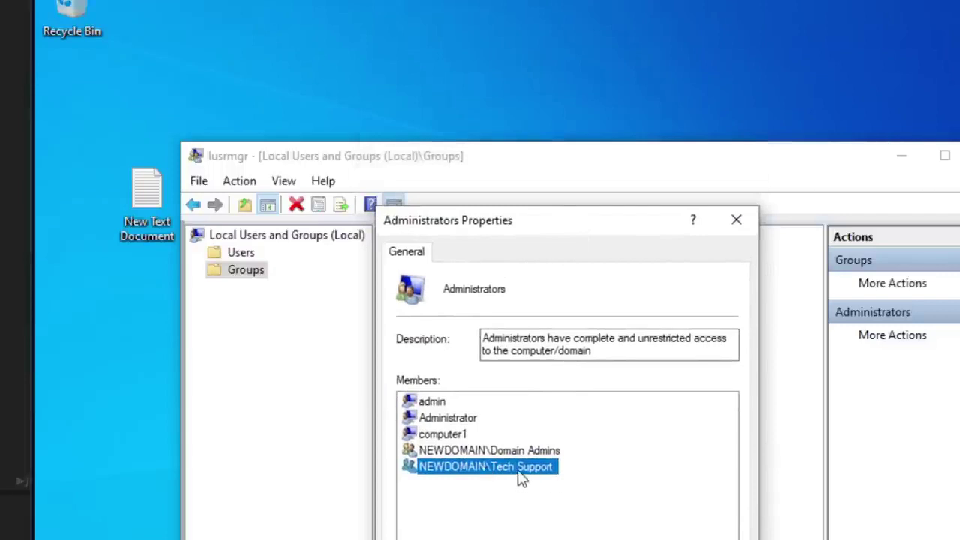
drag(508, 289, 435, 292)
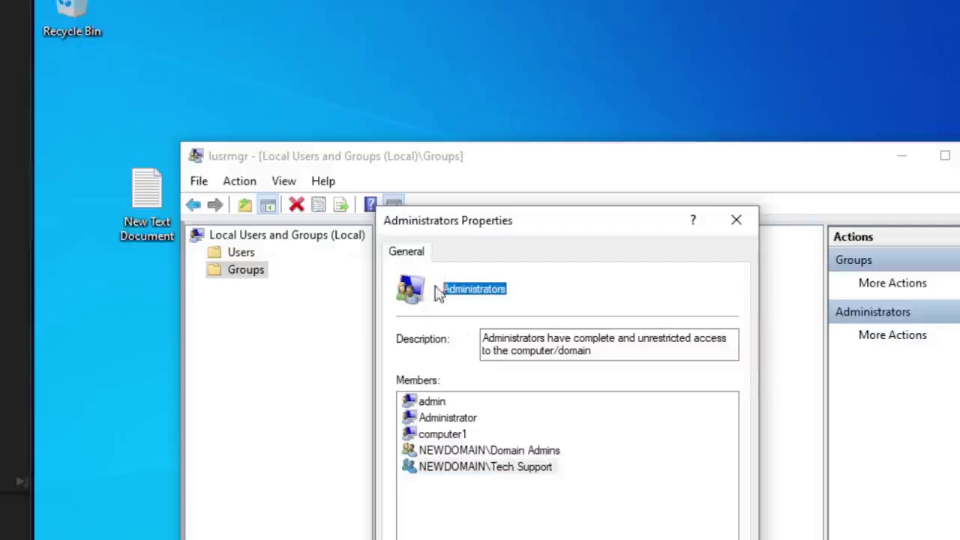
key(Escape)
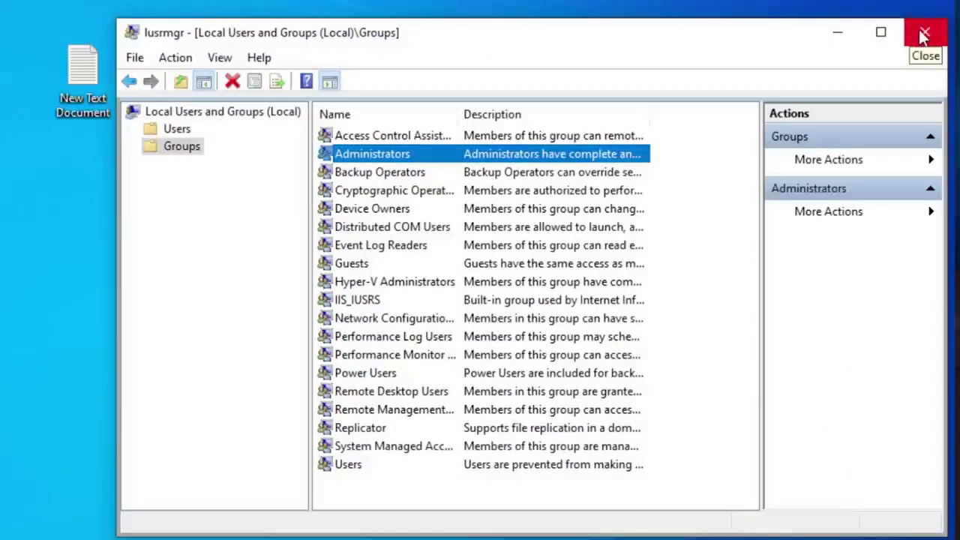
click(923, 37)
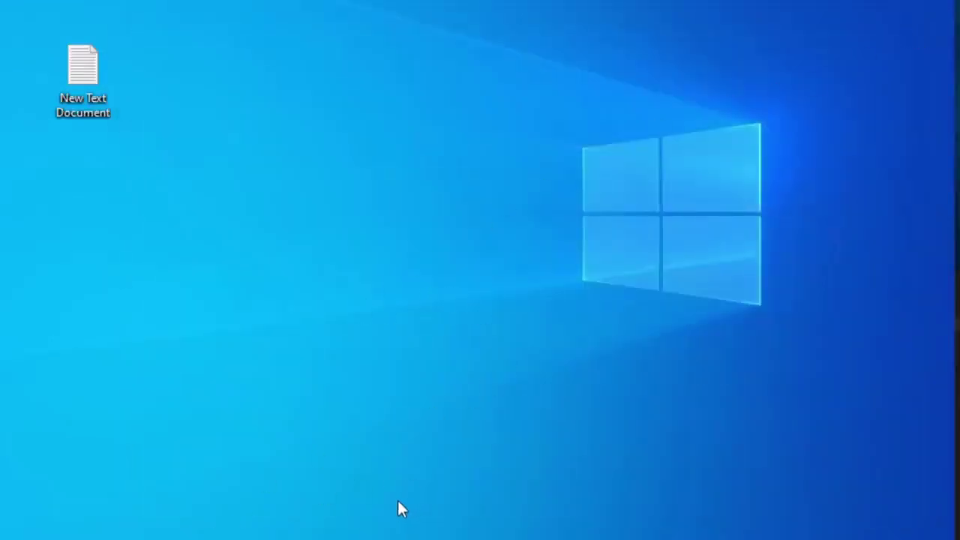
Step: Sign out of the current Windows account from the Start menu's account options
key(super+s)
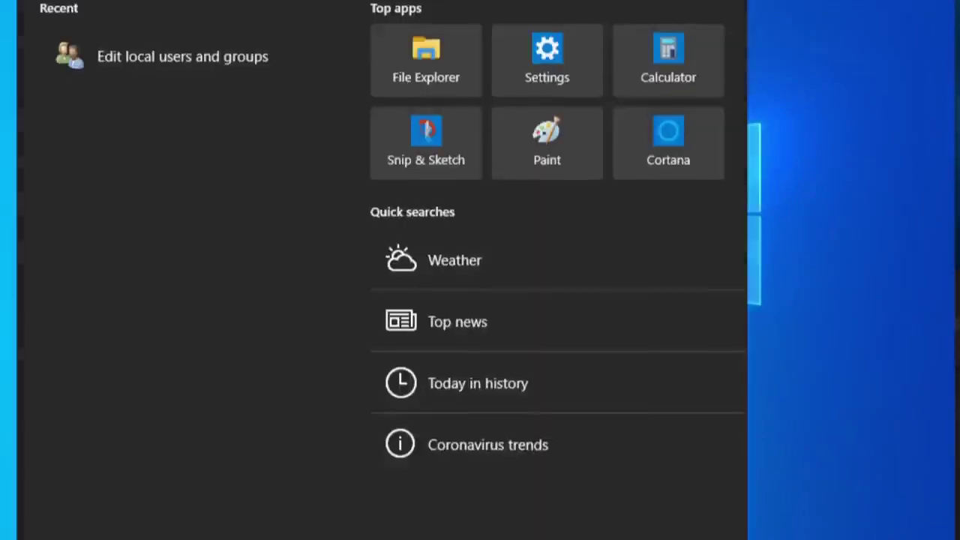
key(super)
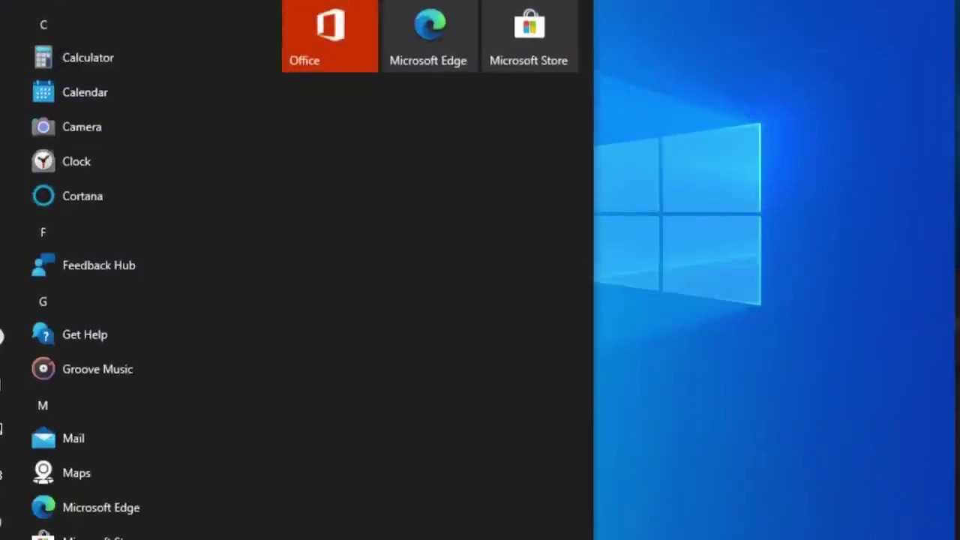
mouse_move(16, 292)
click(12, 330)
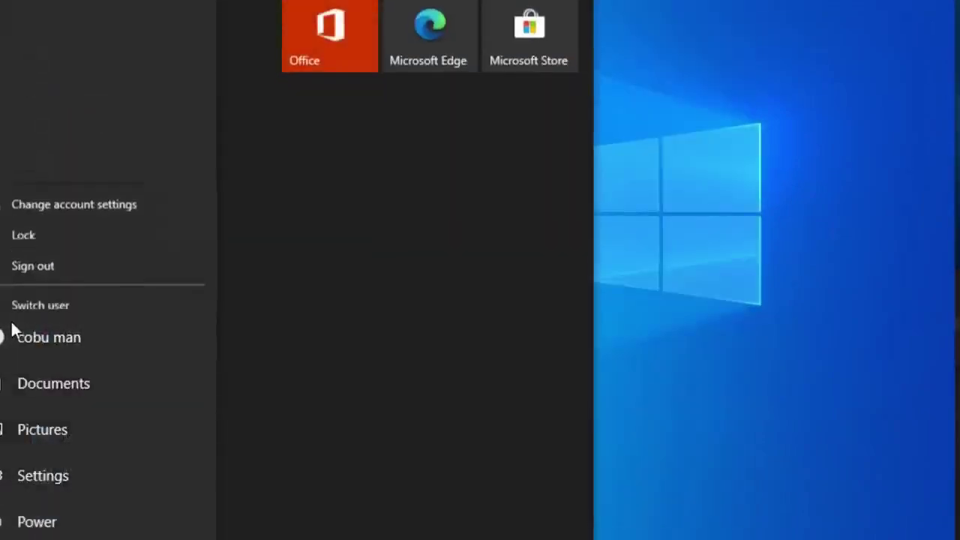
click(60, 255)
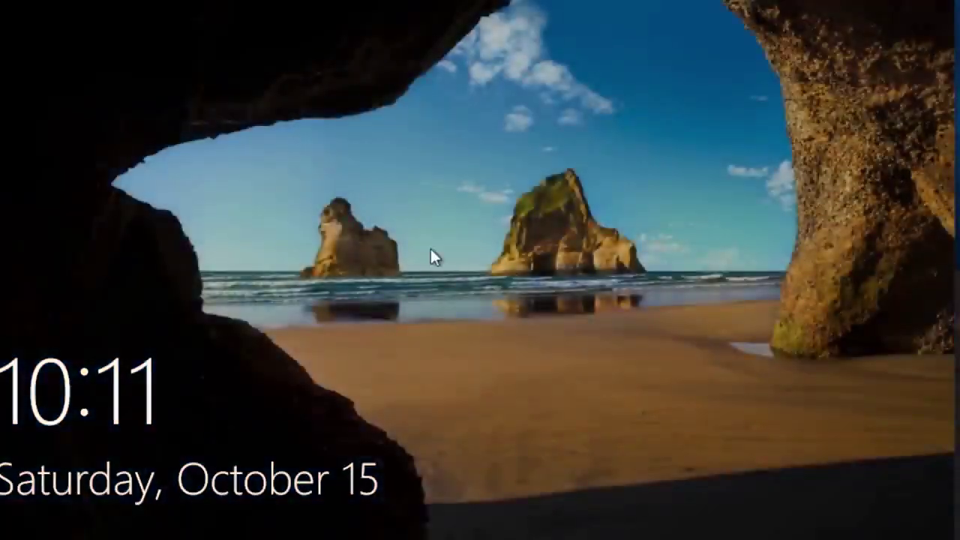
Step: Sign back in by entering the account password, retrying after an incorrect-password error
click(432, 256)
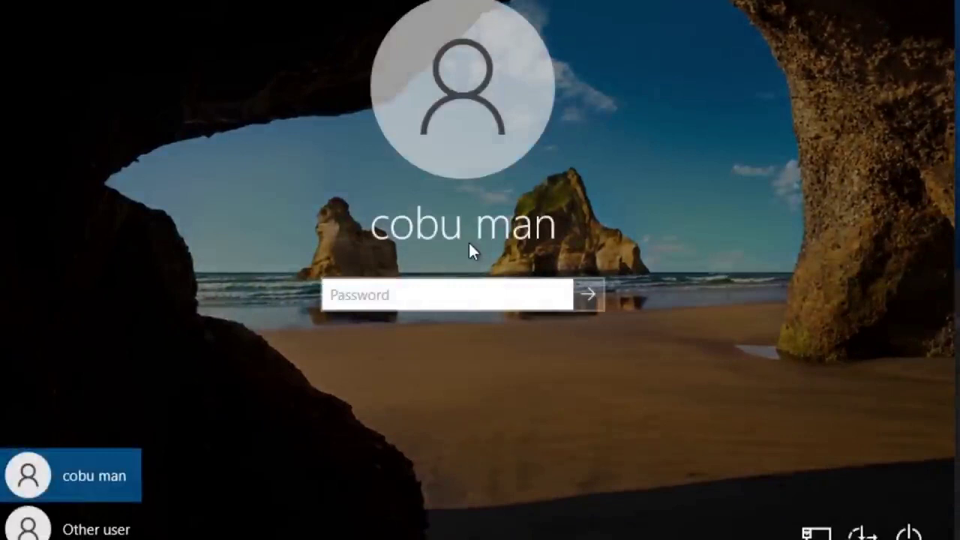
text(aaaaaaa)
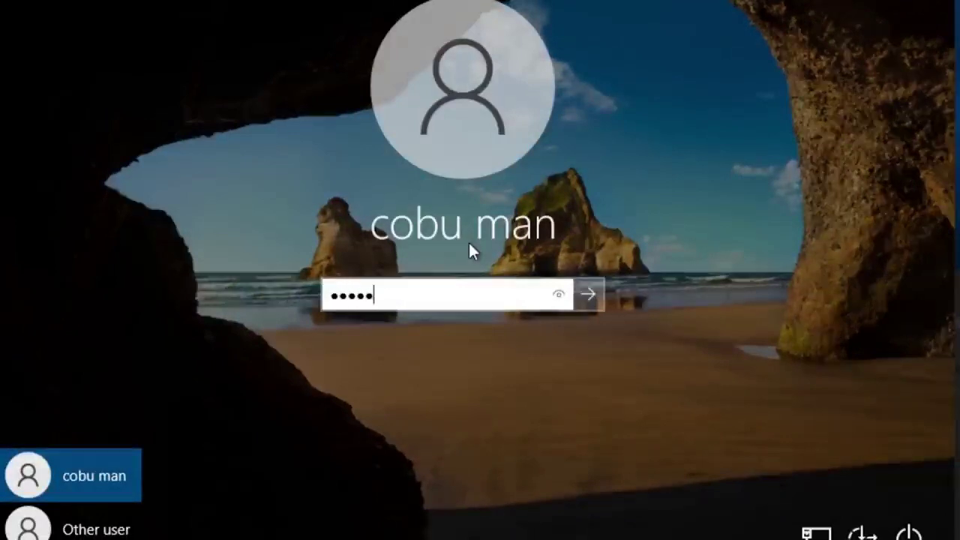
key(Return)
key(Return)
text(aaaaaaaaa)
key(Return)
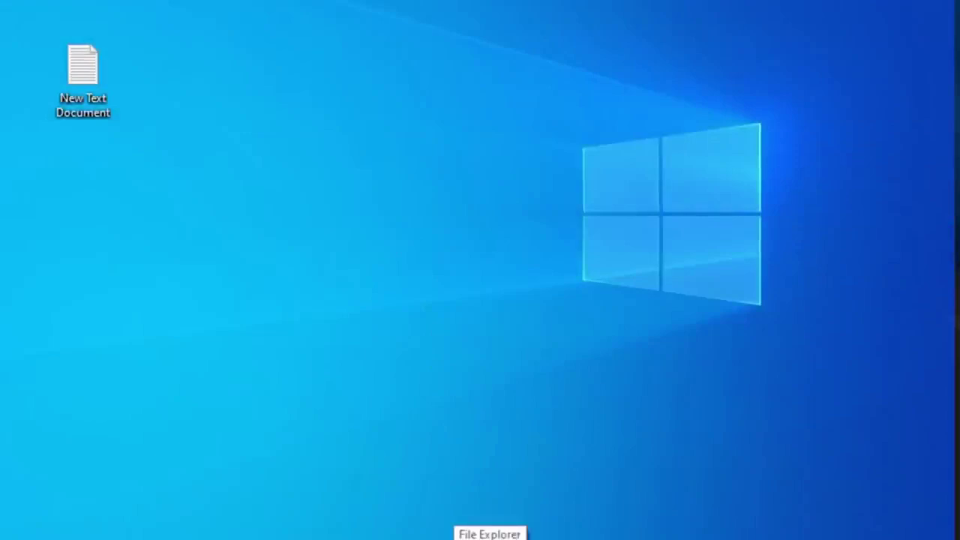
Step: Reopen Edit local users and groups through Windows search and display the Groups folder
click(489, 537)
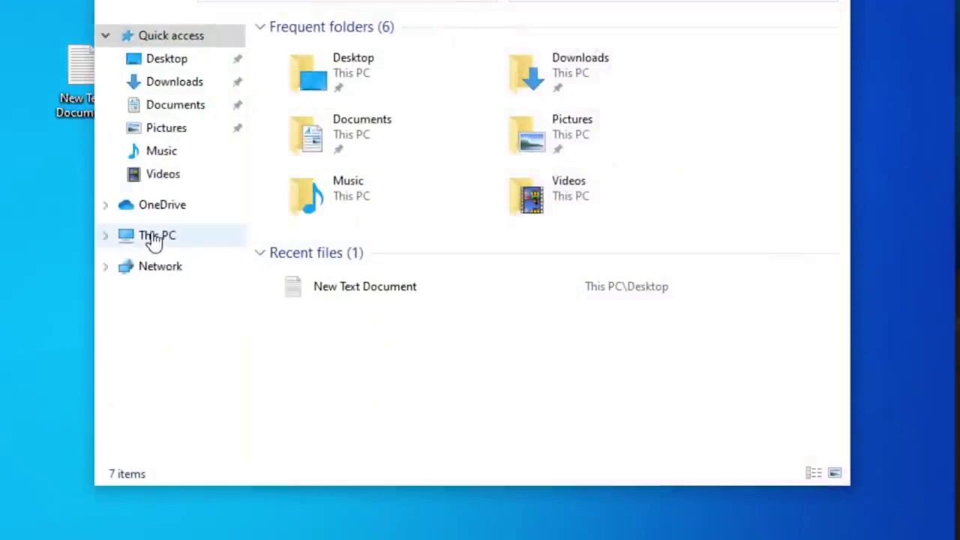
click(154, 238)
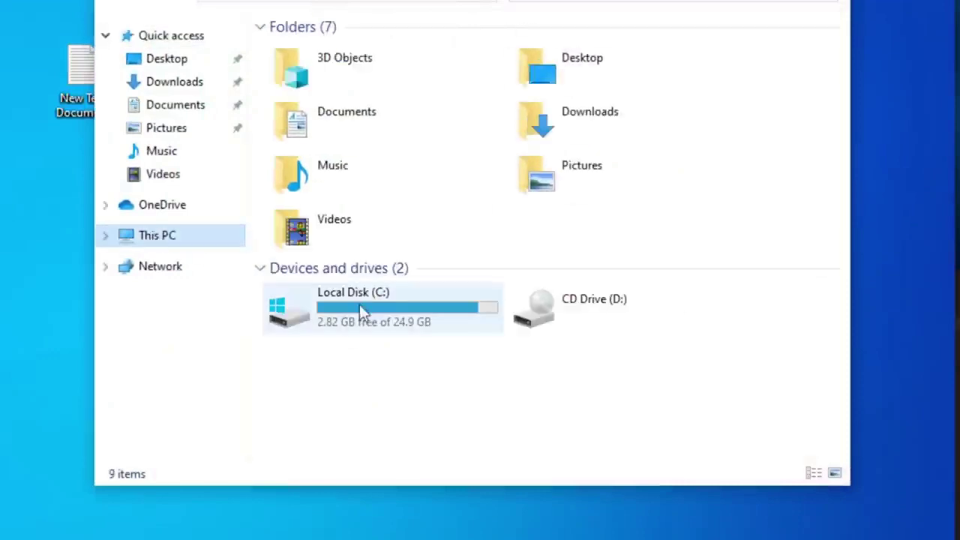
key(super+s)
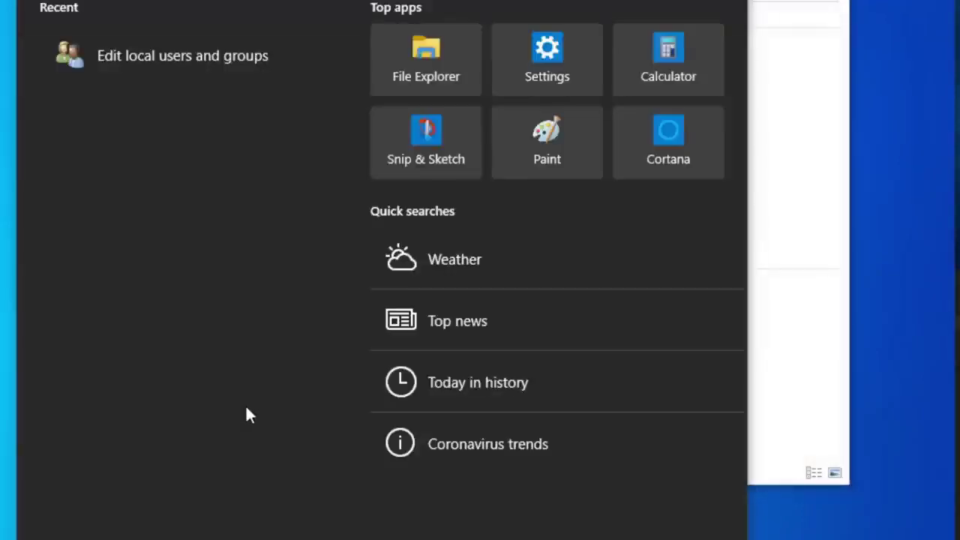
text(g)
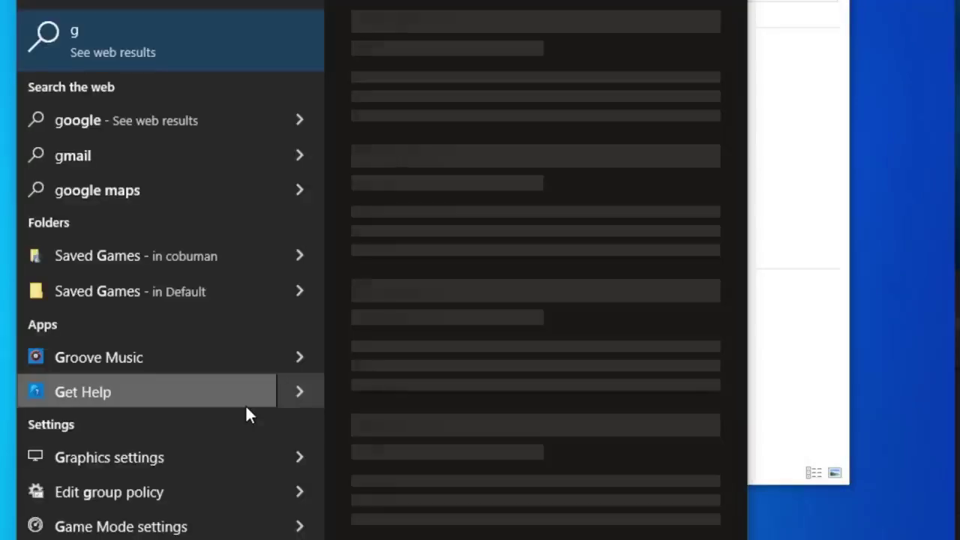
key(BackSpace)
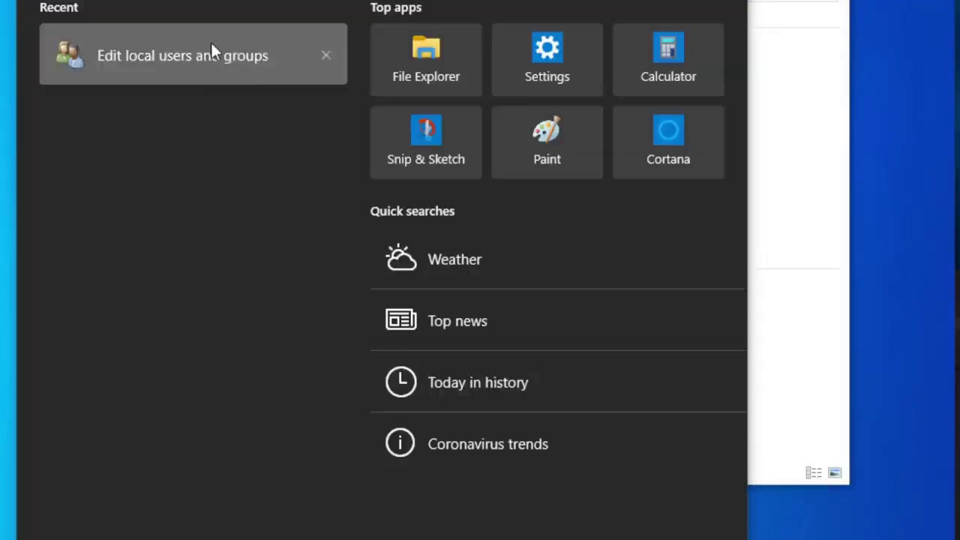
click(215, 43)
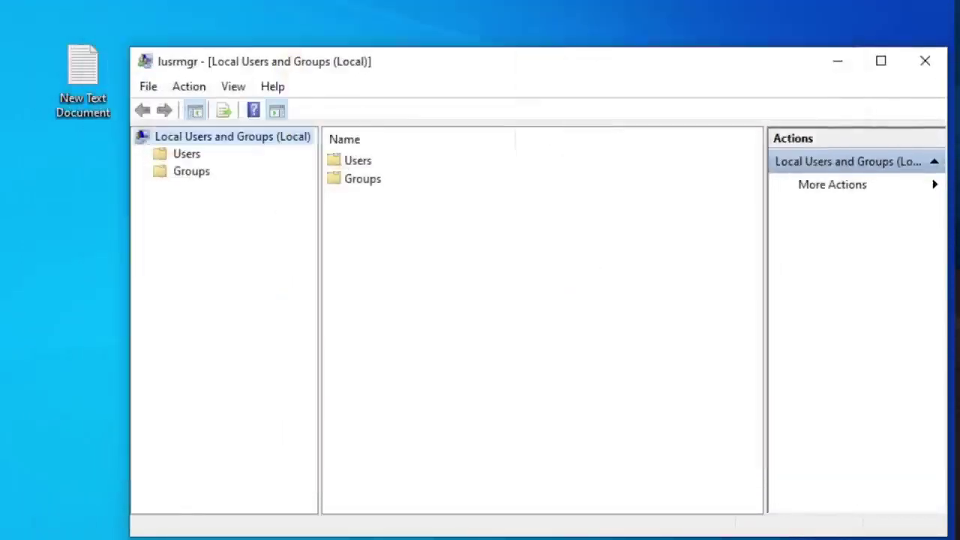
click(185, 172)
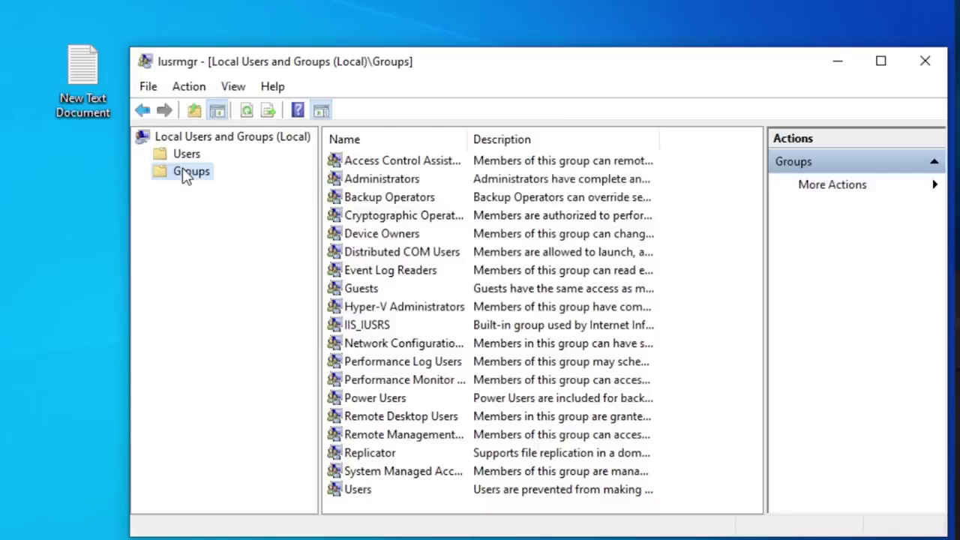
Step: Add the domain user to the Administrators group after checking the name, and apply the change
double_click(395, 180)
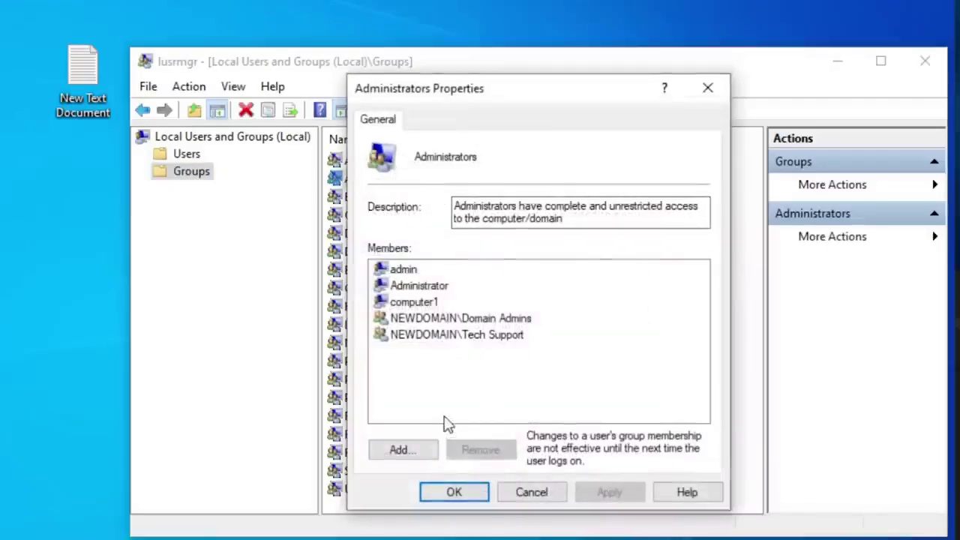
click(401, 452)
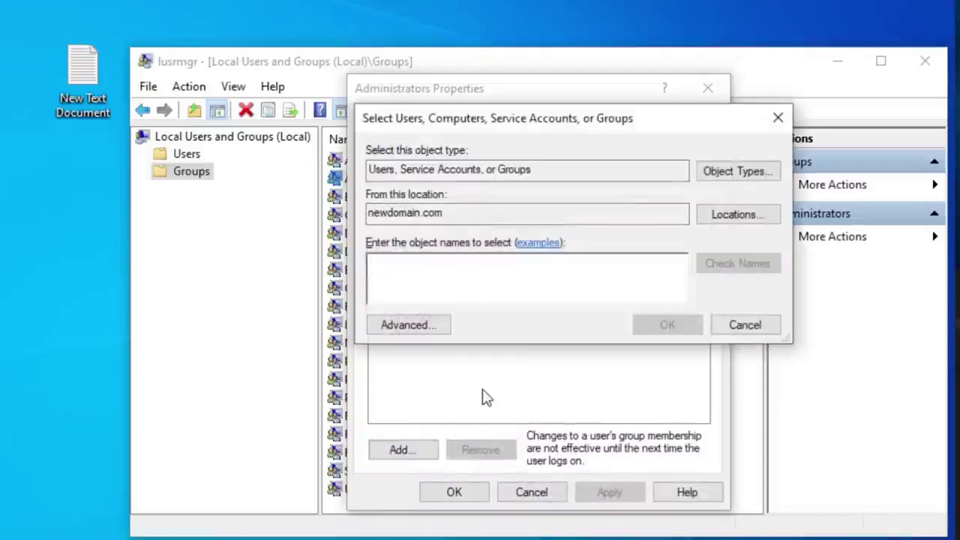
text(cobuman)
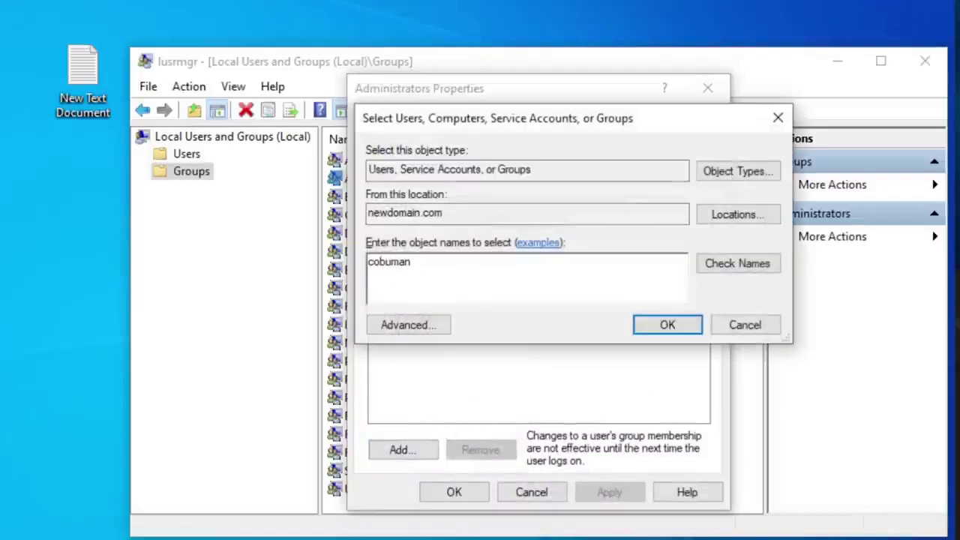
click(750, 273)
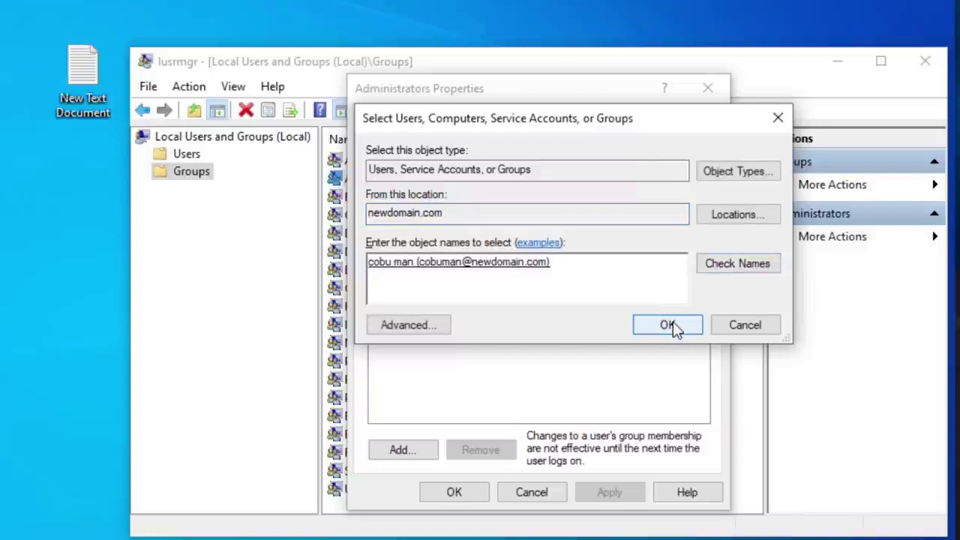
click(669, 325)
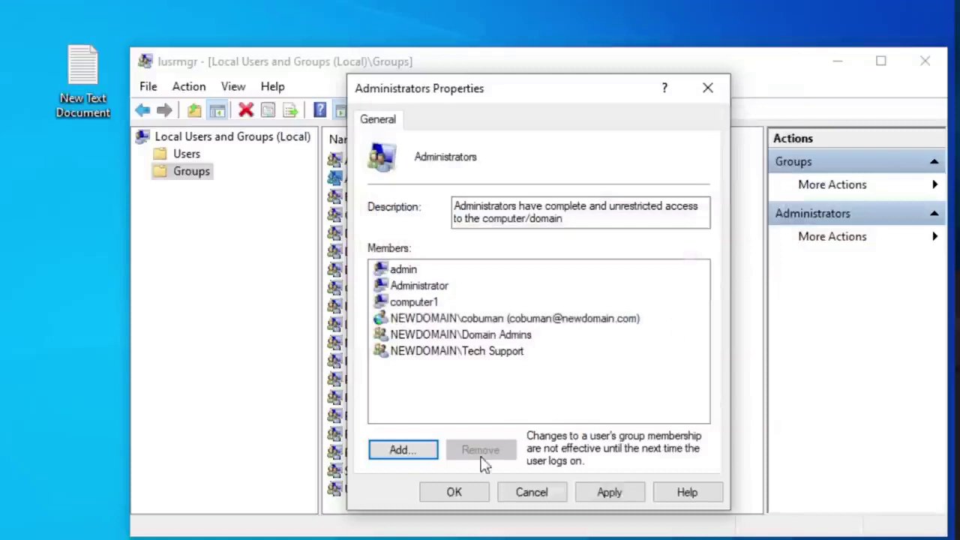
click(619, 495)
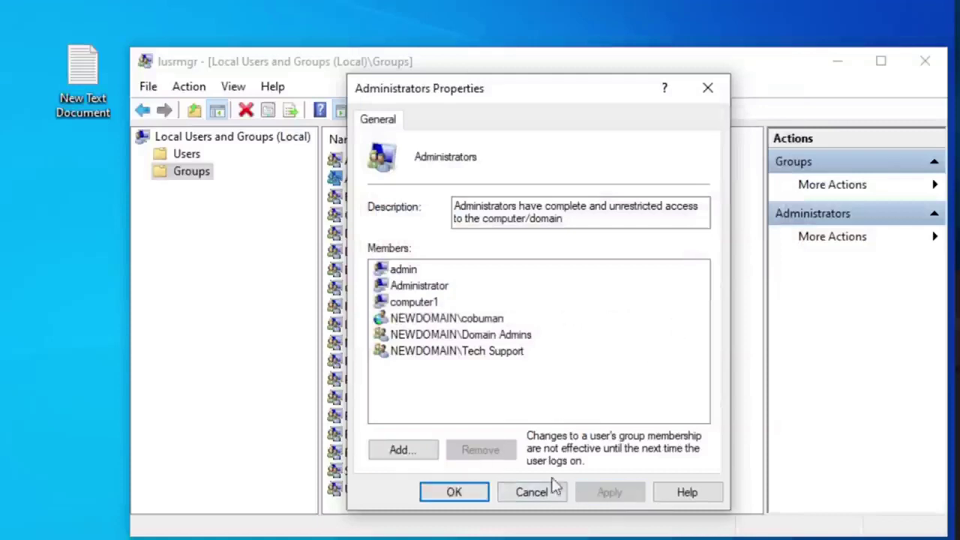
click(456, 494)
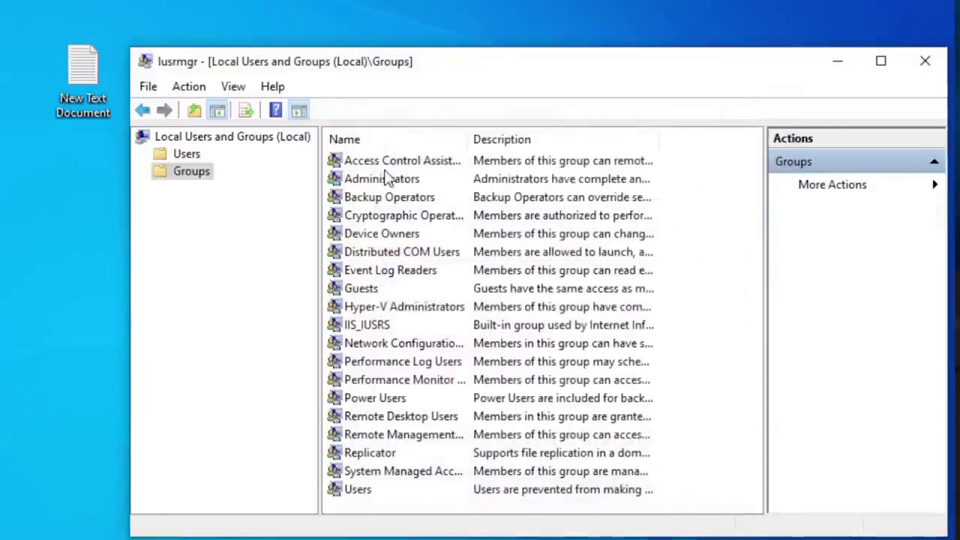
Step: Remove that domain user from Administrators again and save the group
double_click(383, 183)
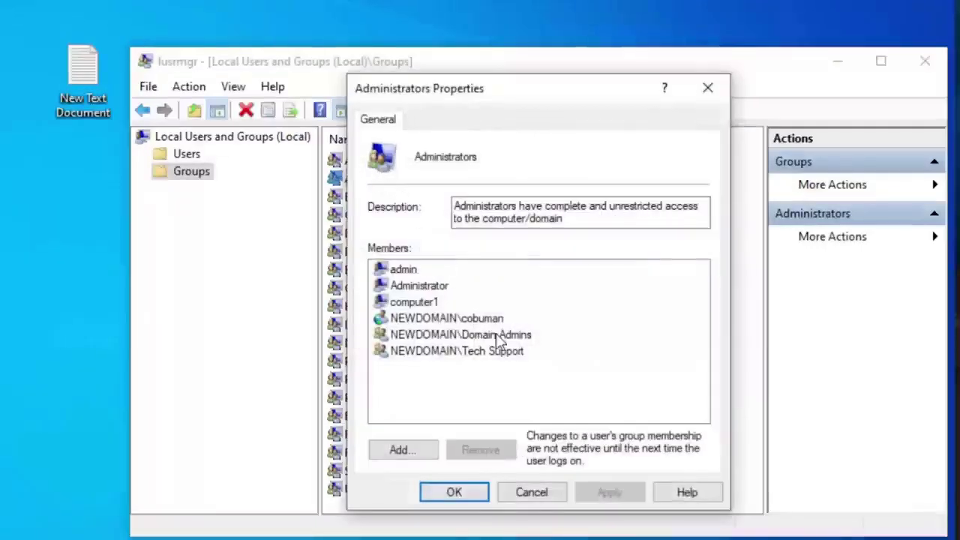
click(523, 357)
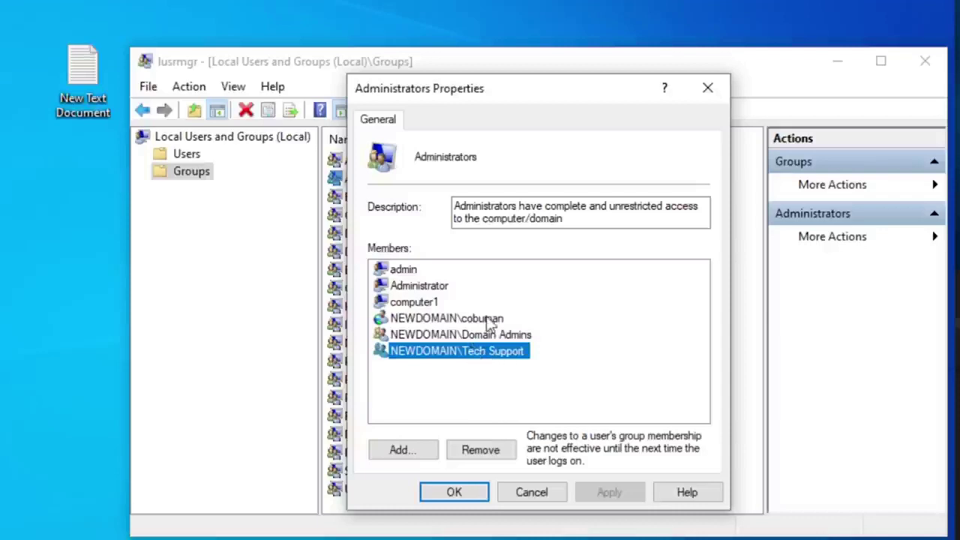
click(486, 318)
click(476, 450)
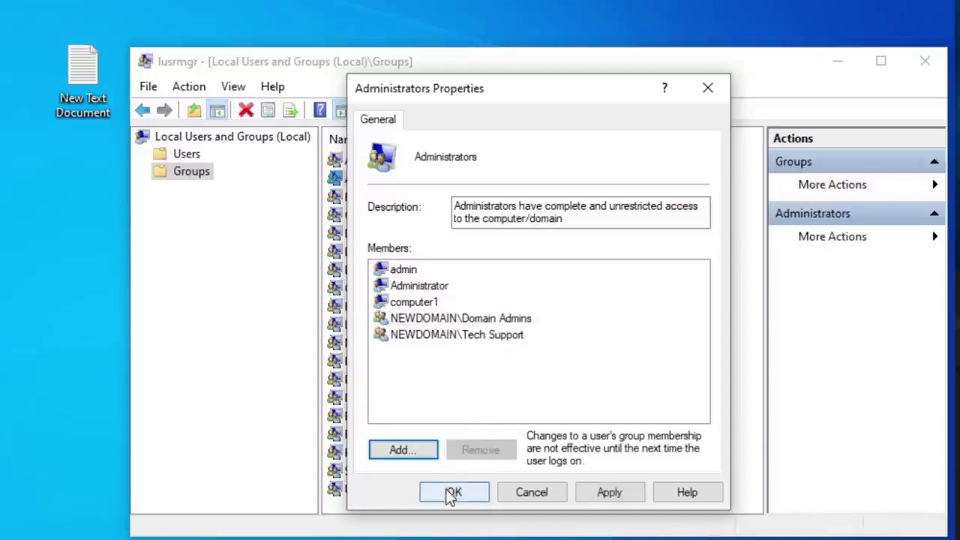
click(584, 493)
click(474, 491)
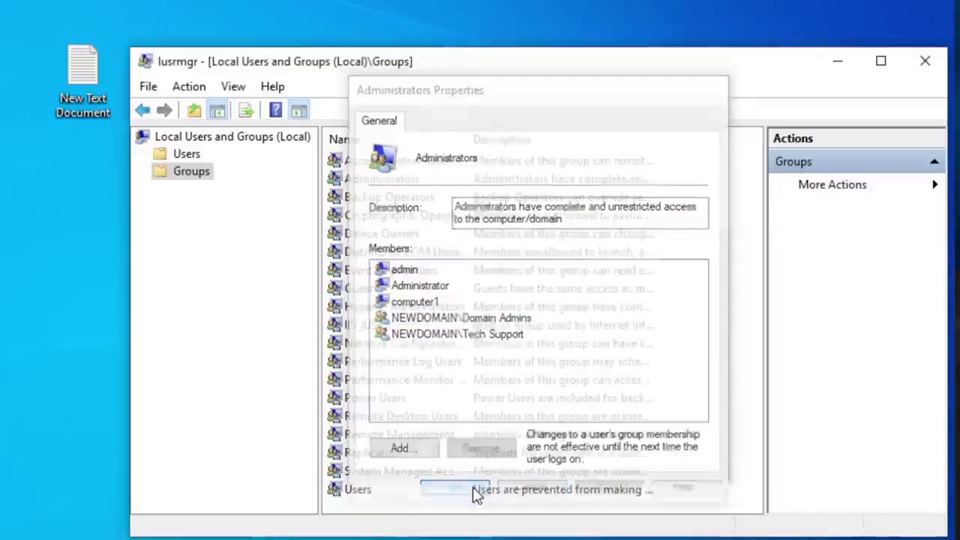
Step: Close Local Users and Groups, select the Tech Support group in ADUC, then view the Computers container
click(917, 64)
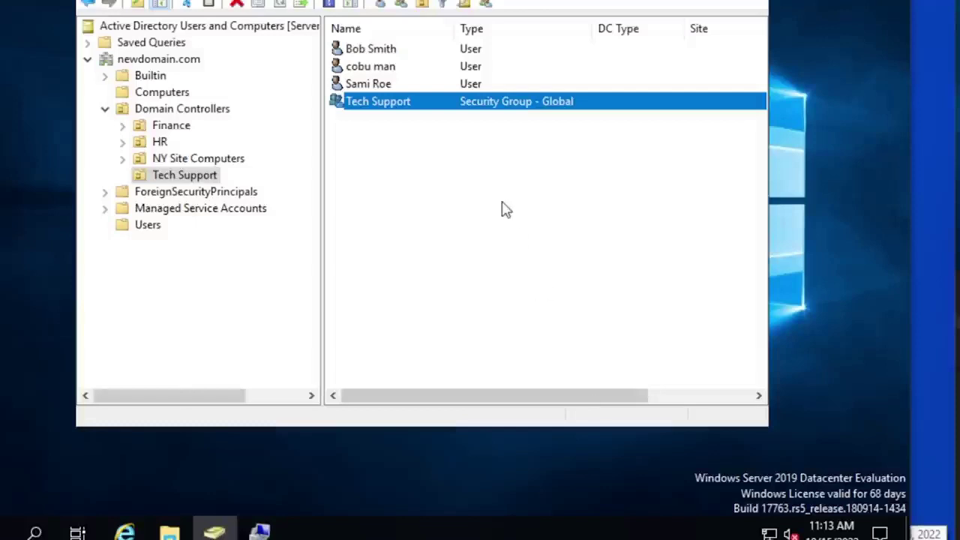
click(396, 141)
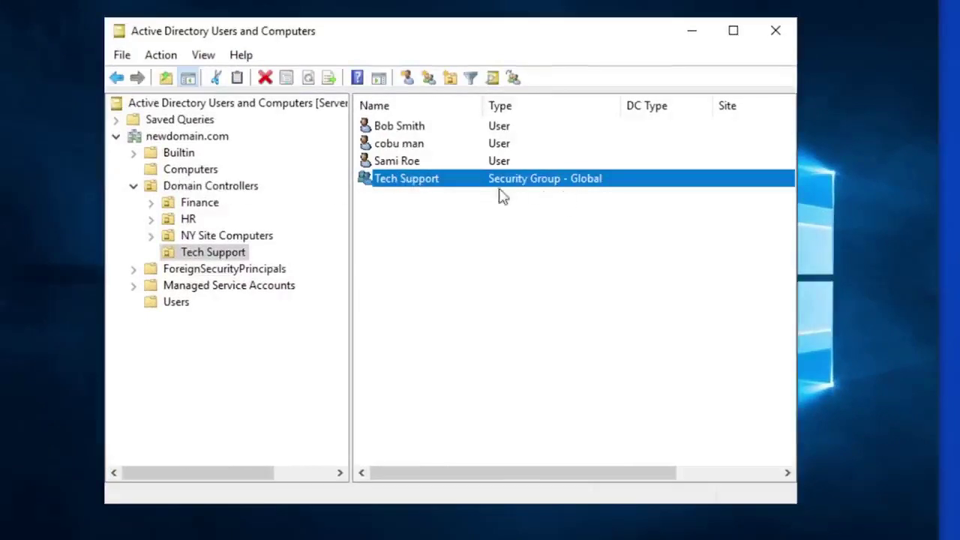
click(196, 174)
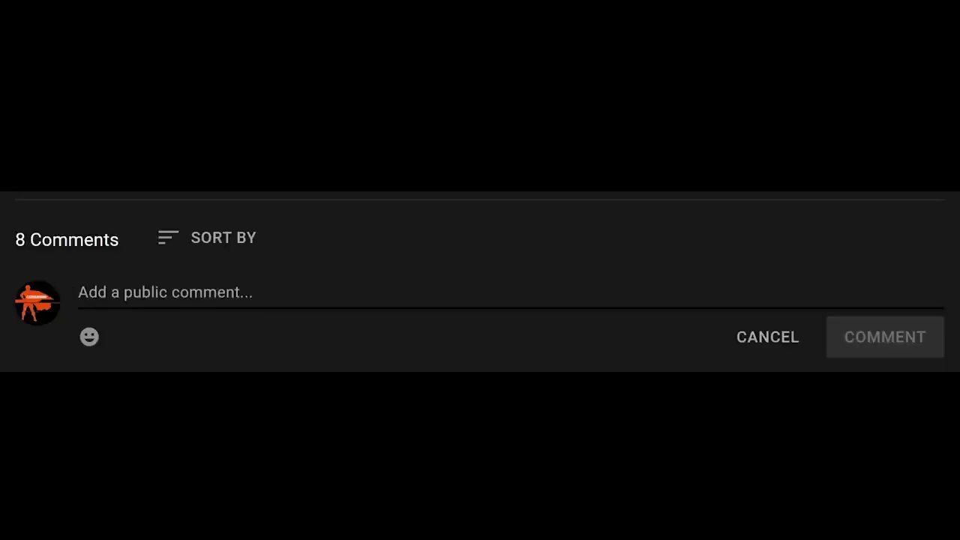
text(Present!)
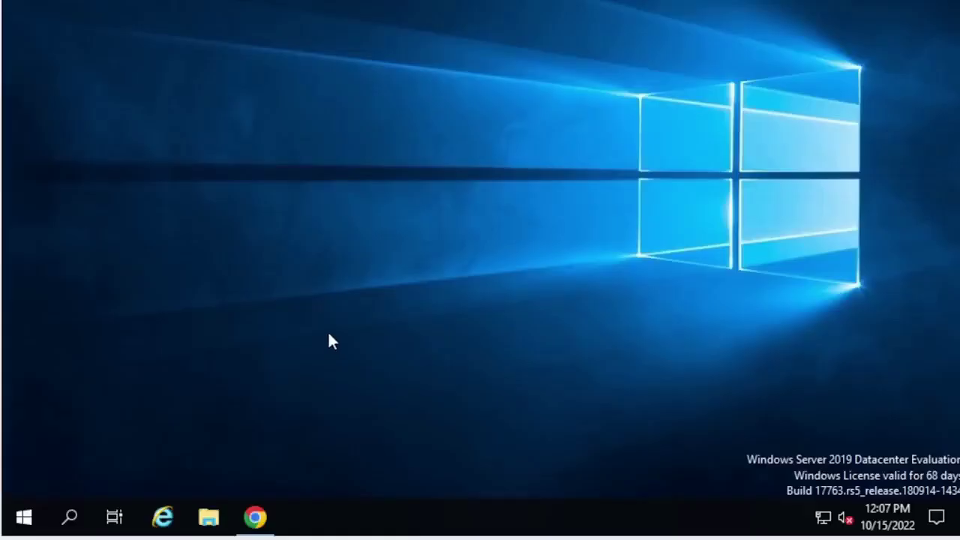
Step: Launch DHCP from the Start menu's Windows Administrative Tools folder
click(19, 517)
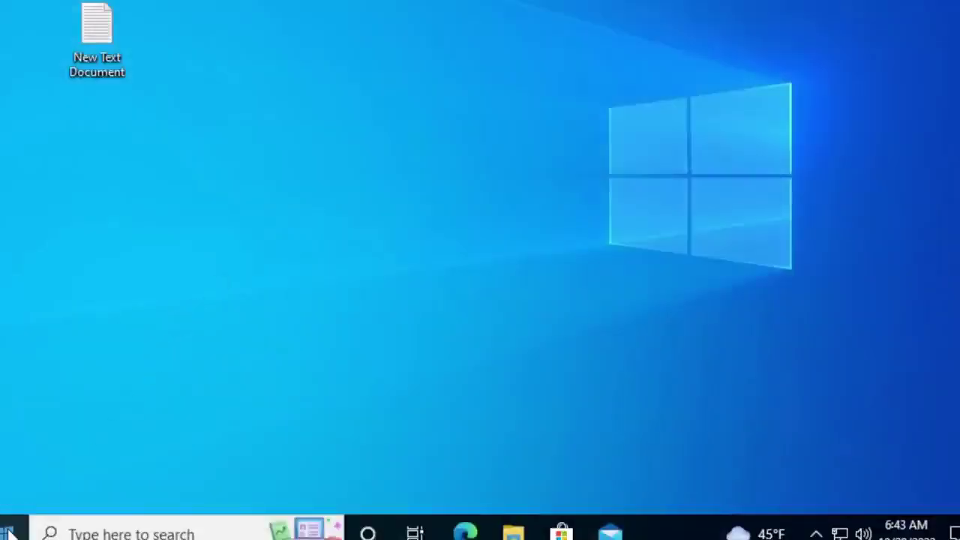
click(8, 531)
scroll(91, 319, down, 7)
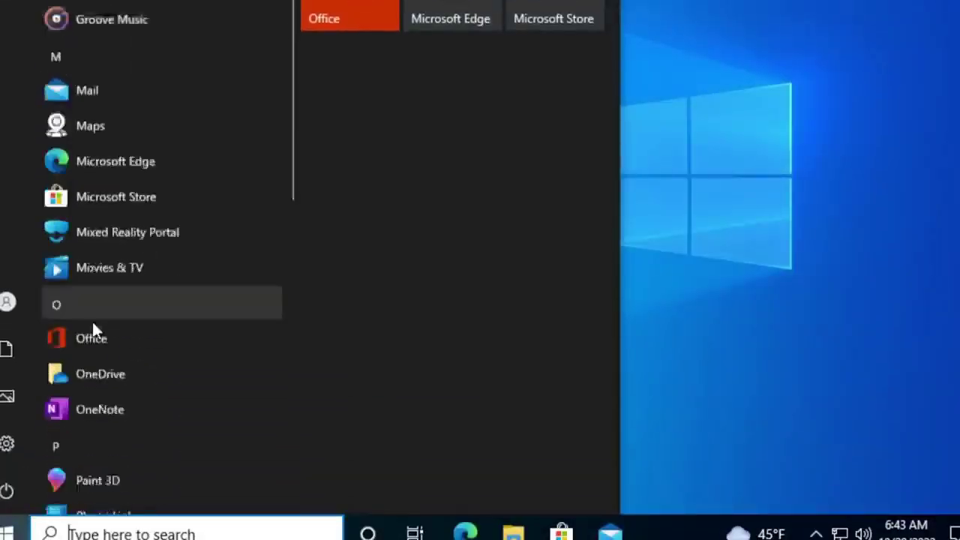
scroll(113, 313, down, 5)
scroll(113, 318, down, 5)
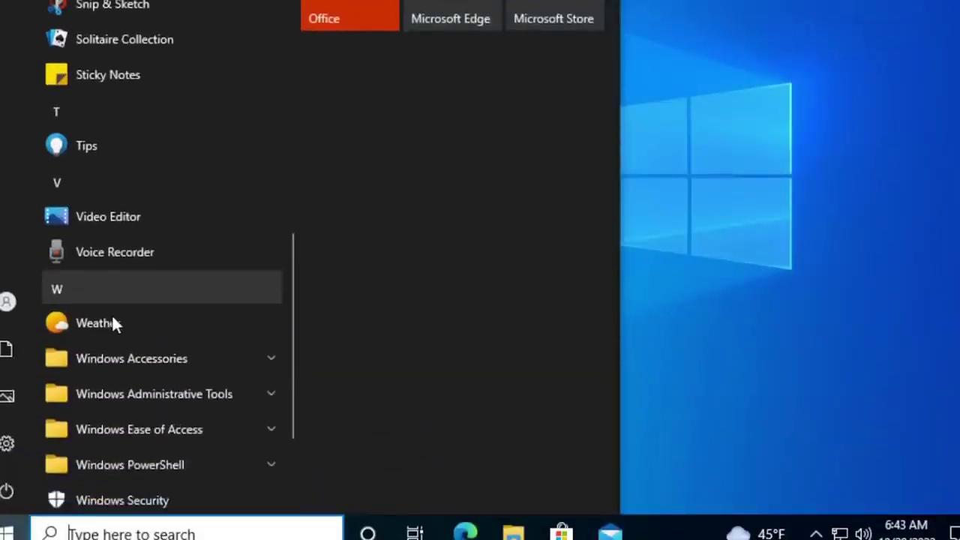
click(137, 299)
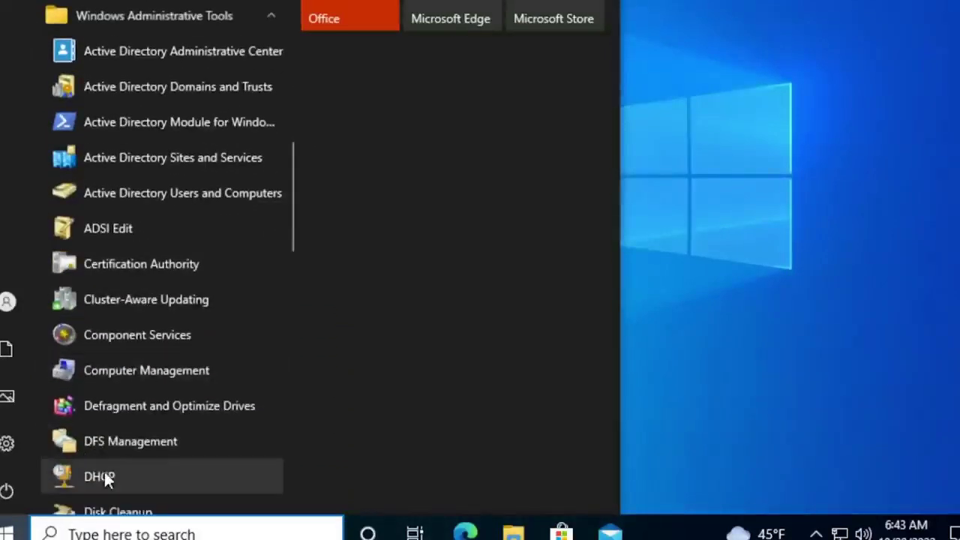
scroll(101, 470, down, 2)
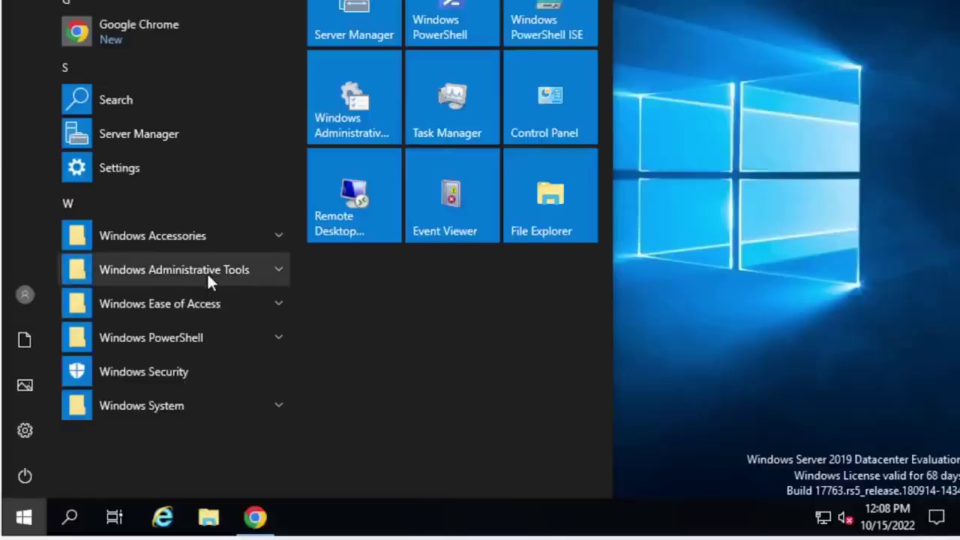
click(208, 274)
scroll(207, 272, down, 5)
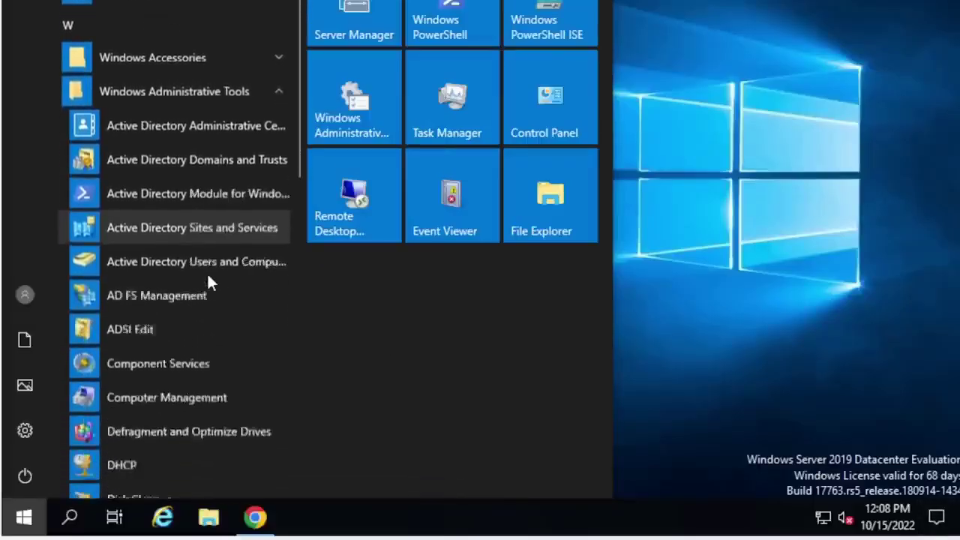
scroll(207, 271, down, 2)
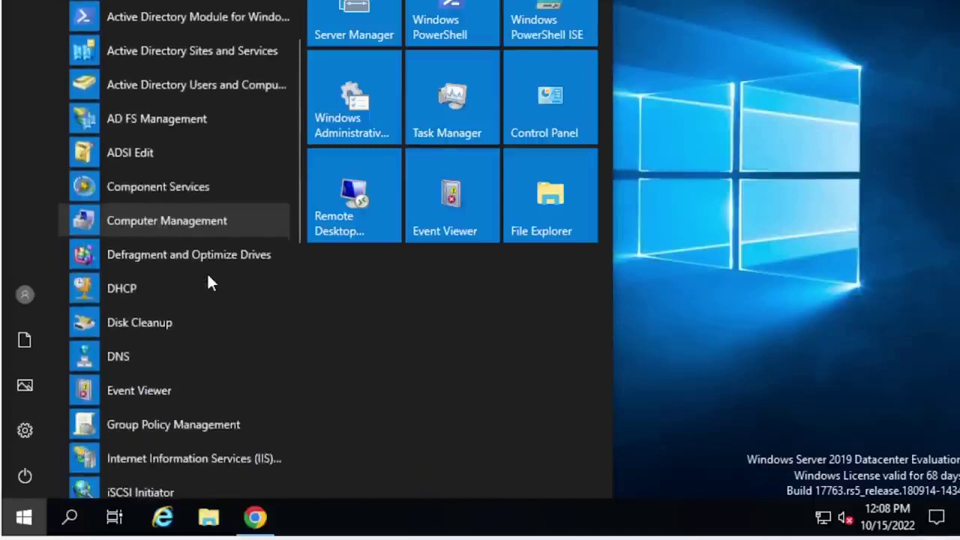
click(161, 290)
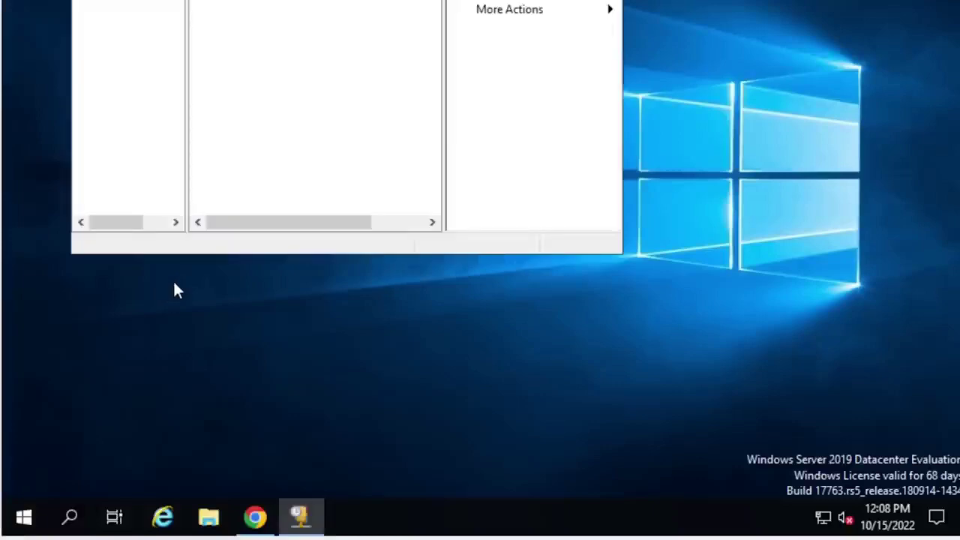
Step: Maximize the DHCP console, widen the tree, and expand server.newdomain.com down to IPv4's context menu
key(super+Up)
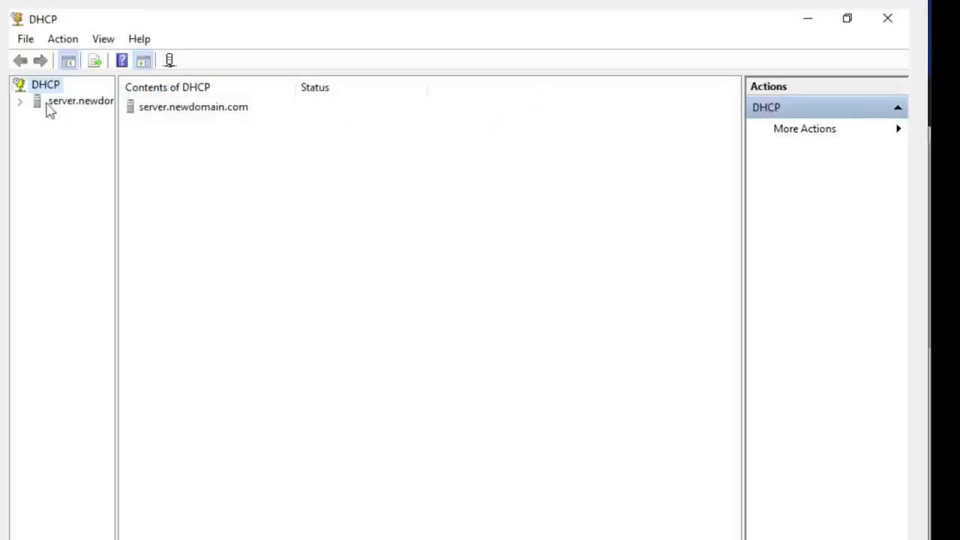
drag(117, 138, 186, 128)
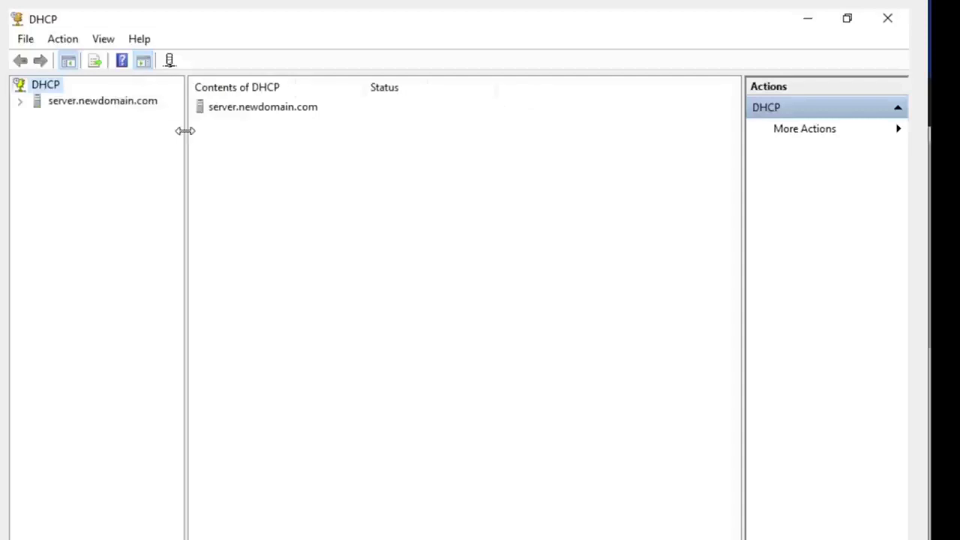
click(21, 103)
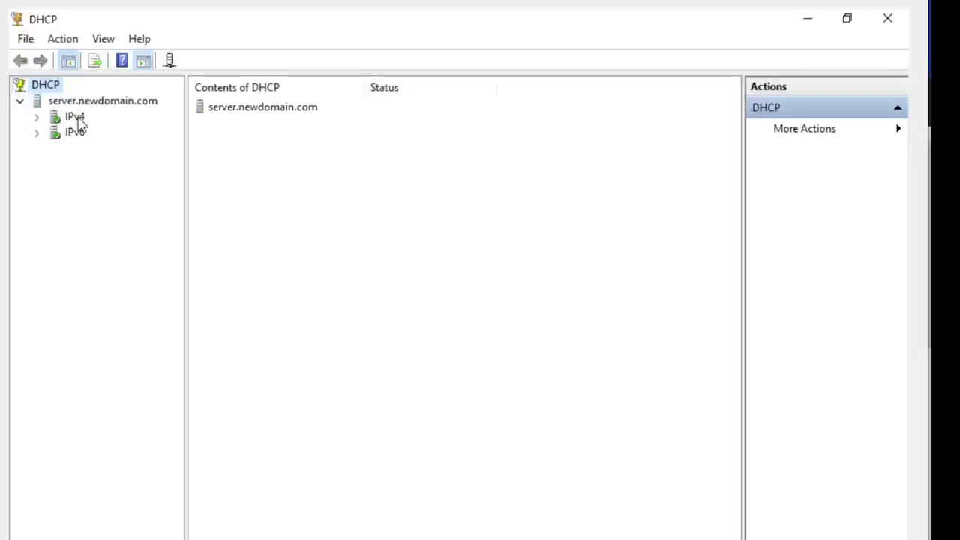
click(37, 118)
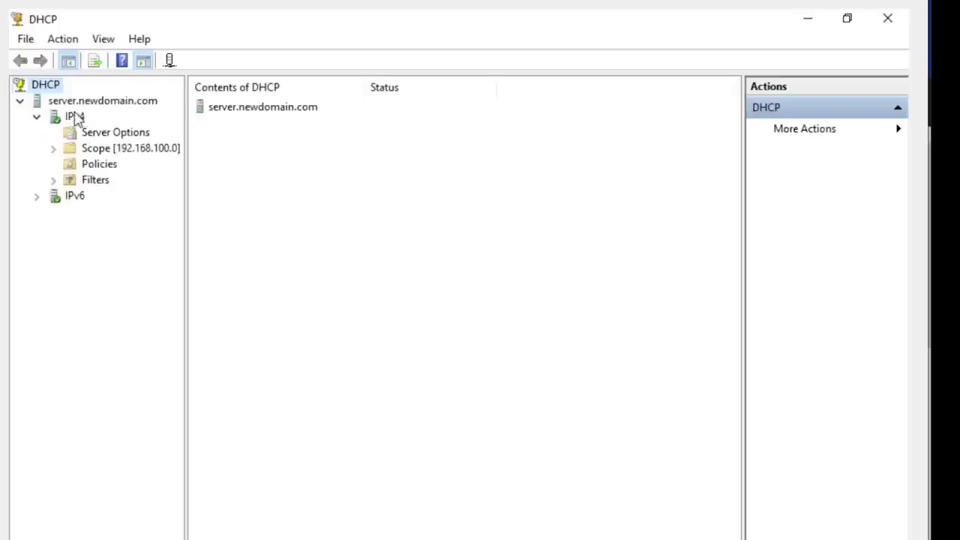
click(75, 117)
drag(186, 155, 282, 157)
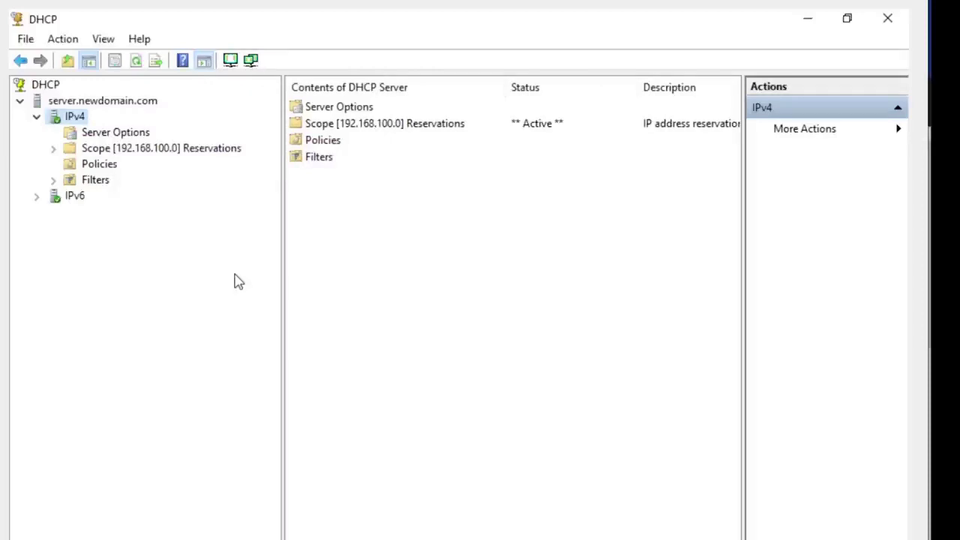
right_click(70, 124)
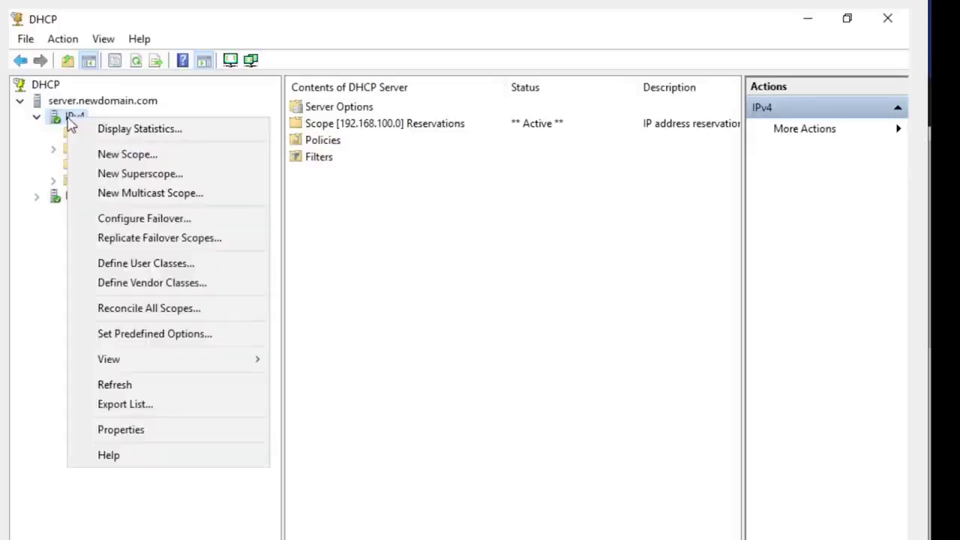
Step: Start a New Scope named 'new ip range', with the same text as its description
click(117, 154)
click(567, 496)
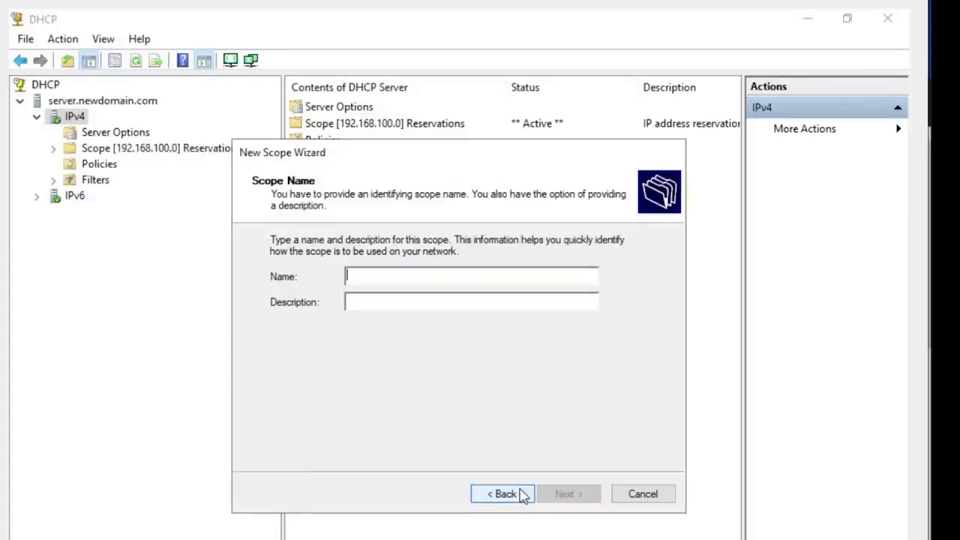
text(new )
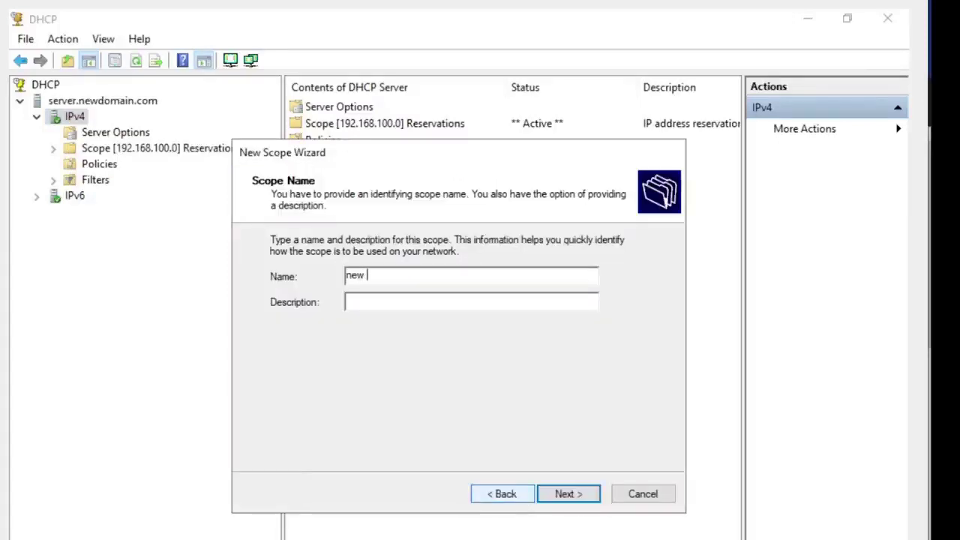
text(ip range)
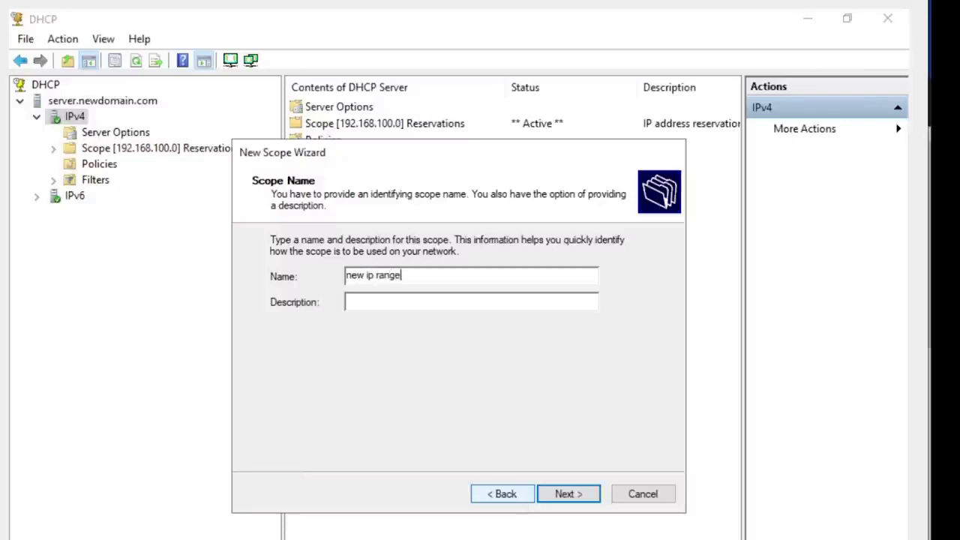
click(405, 303)
right_click(410, 305)
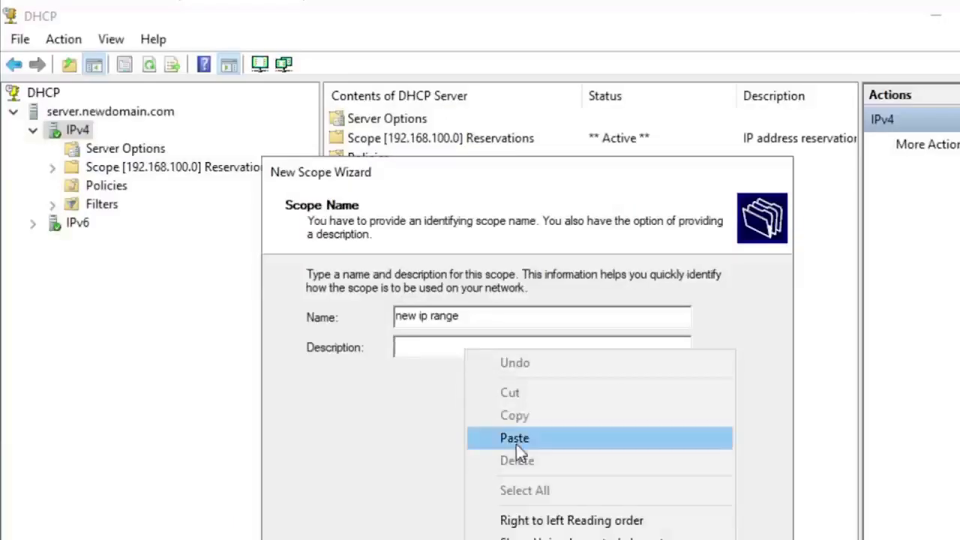
click(449, 387)
key(Return)
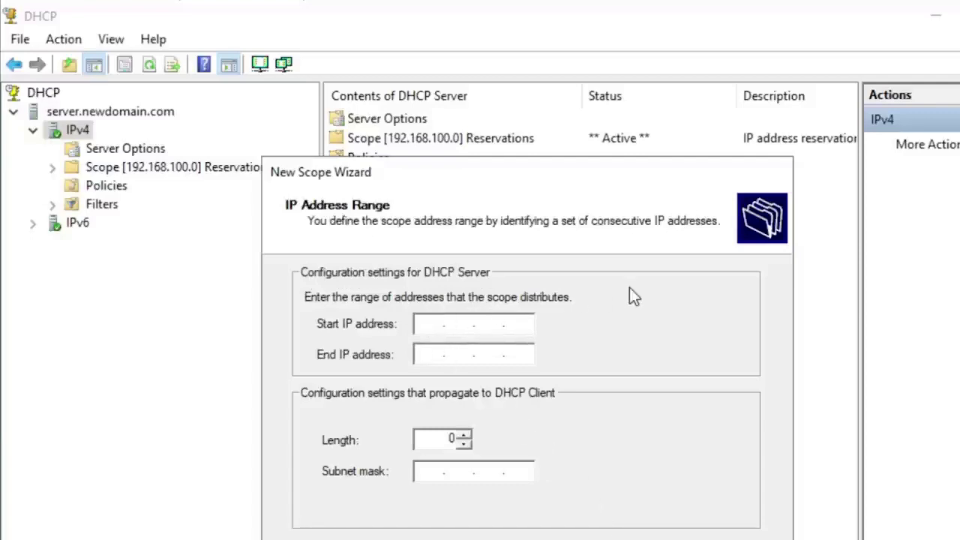
Step: Enter the range 192.168.1.0 to 192.168.1.100, then cancel the wizard without creating it
text(192 . 168 . )
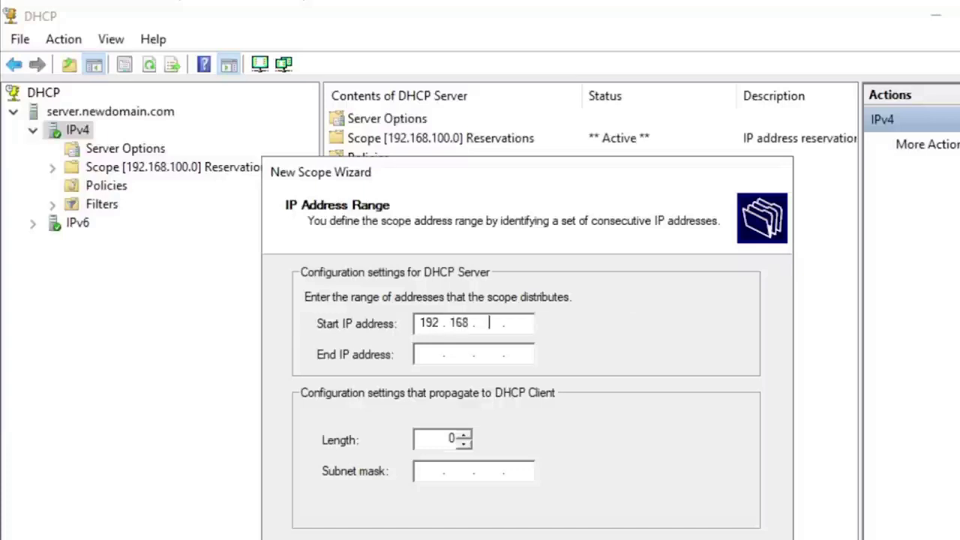
text(1)
key(Tab)
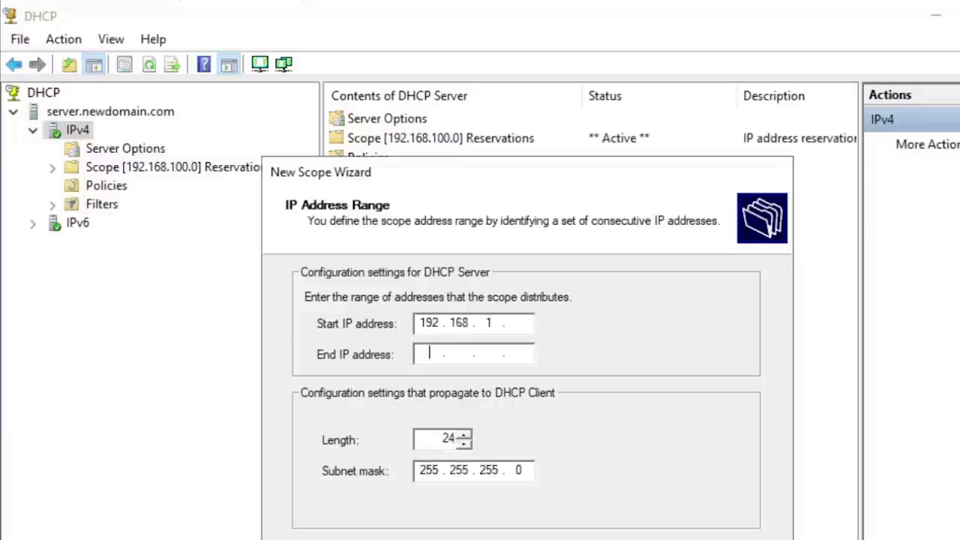
text(0)
click(439, 357)
text(192.168.)
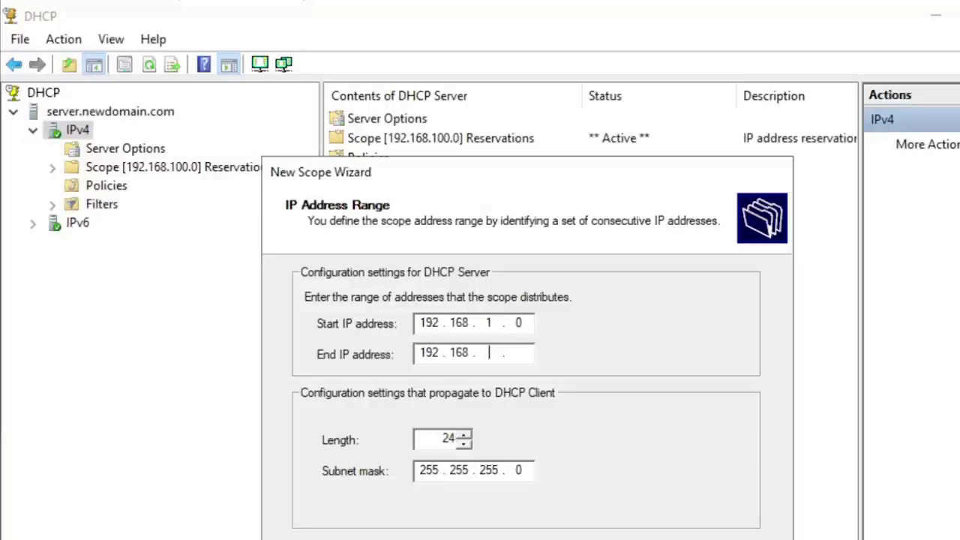
text(1)
key(Tab)
click(526, 351)
text(100)
click(517, 322)
text(0)
key(Escape)
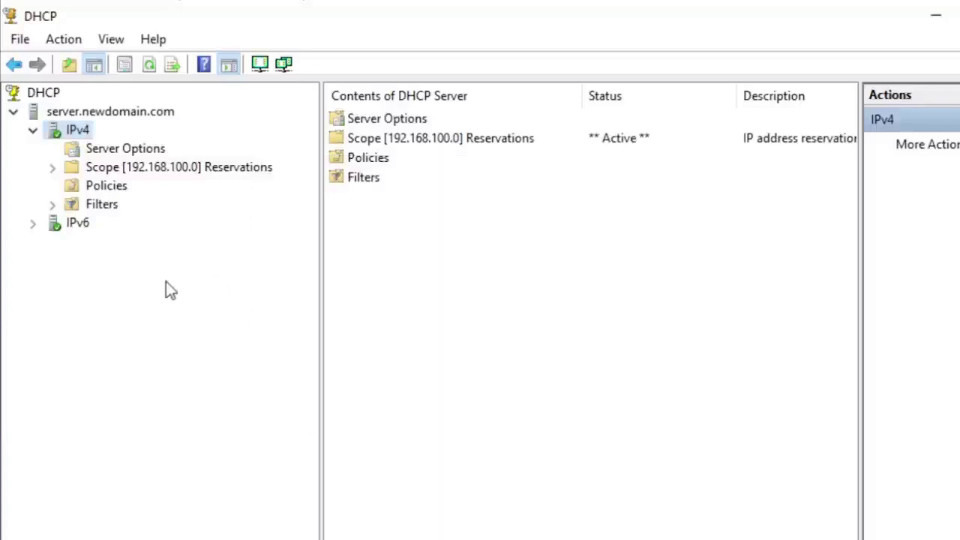
Step: Expand the 192.168.100.0 scope and check its address pool range 192.168.100.1–192.168.100.200
double_click(94, 171)
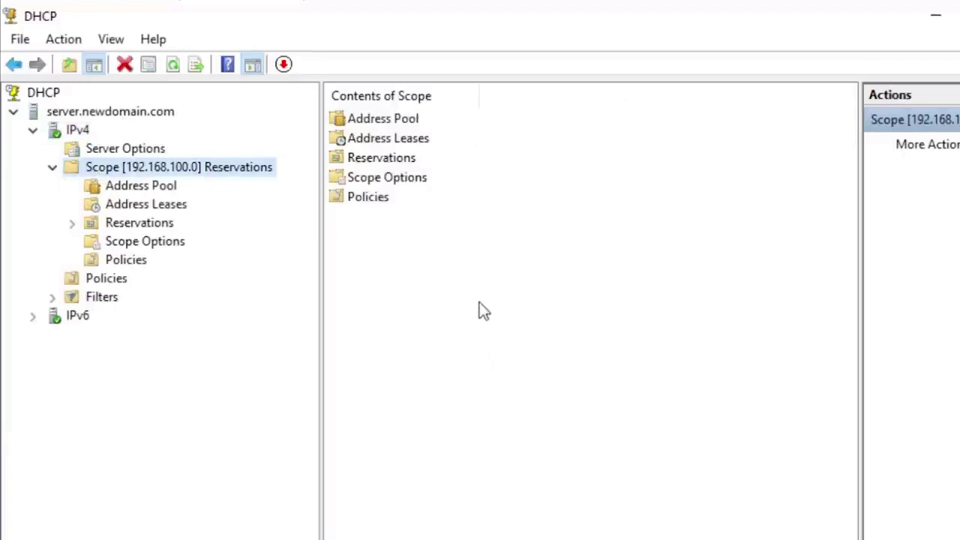
click(426, 396)
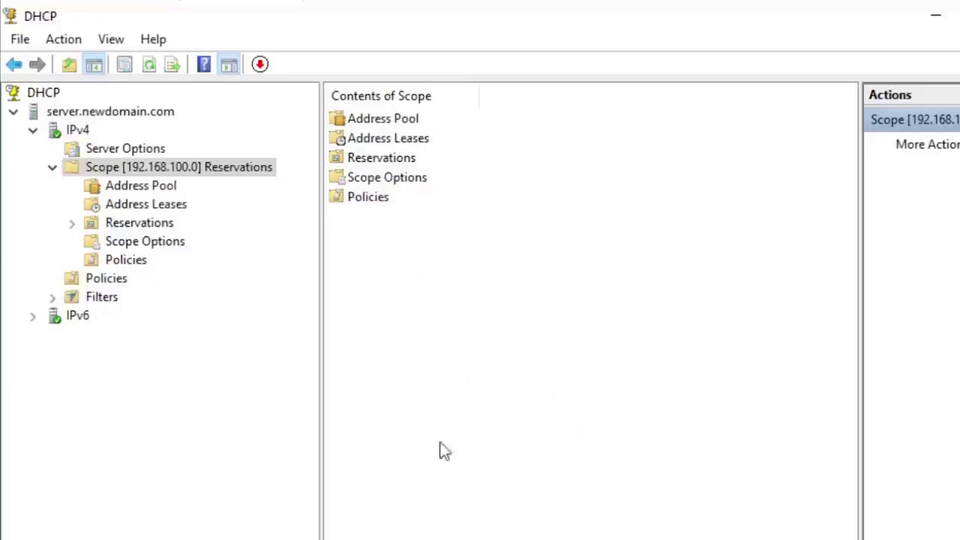
click(145, 186)
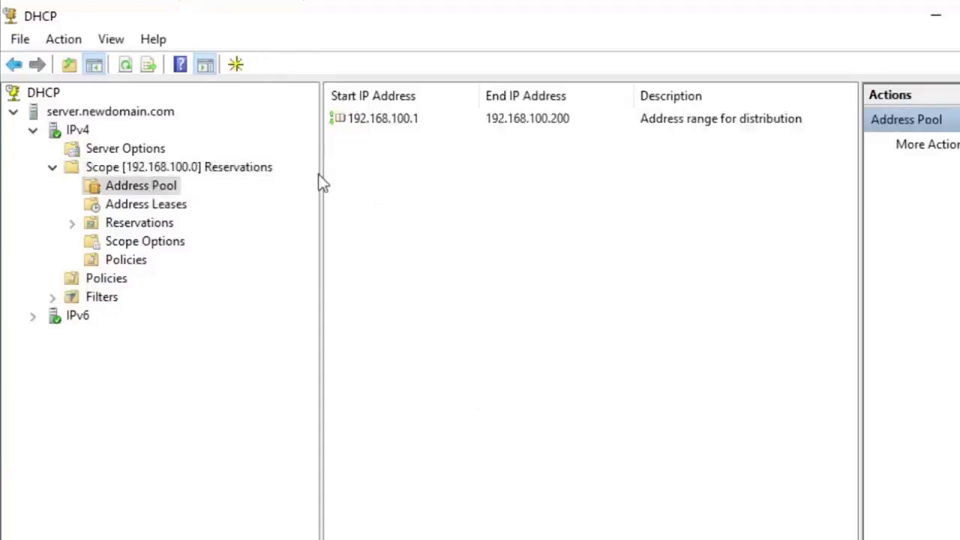
click(410, 121)
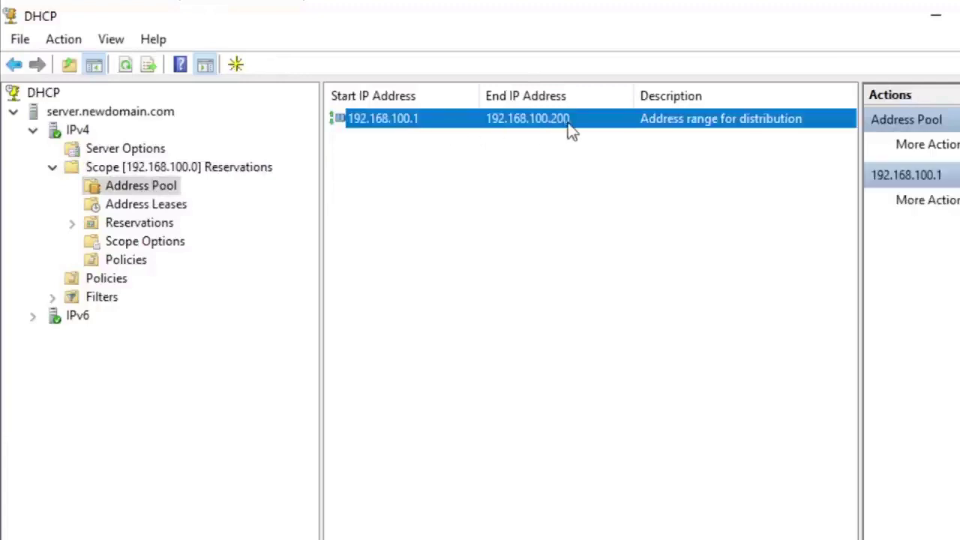
click(553, 144)
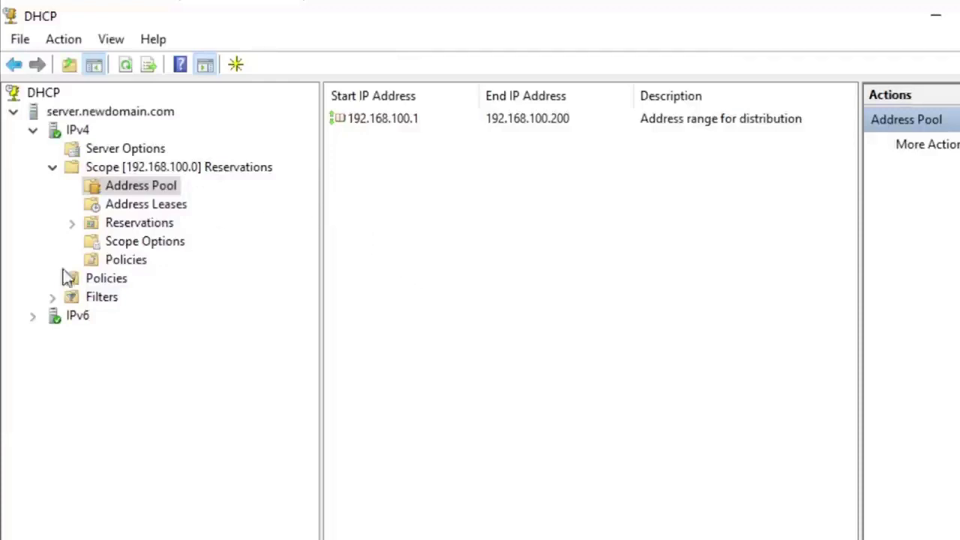
Step: Briefly expand and collapse IPv6, then list the scope's Address Leases with a wider IP column
click(35, 318)
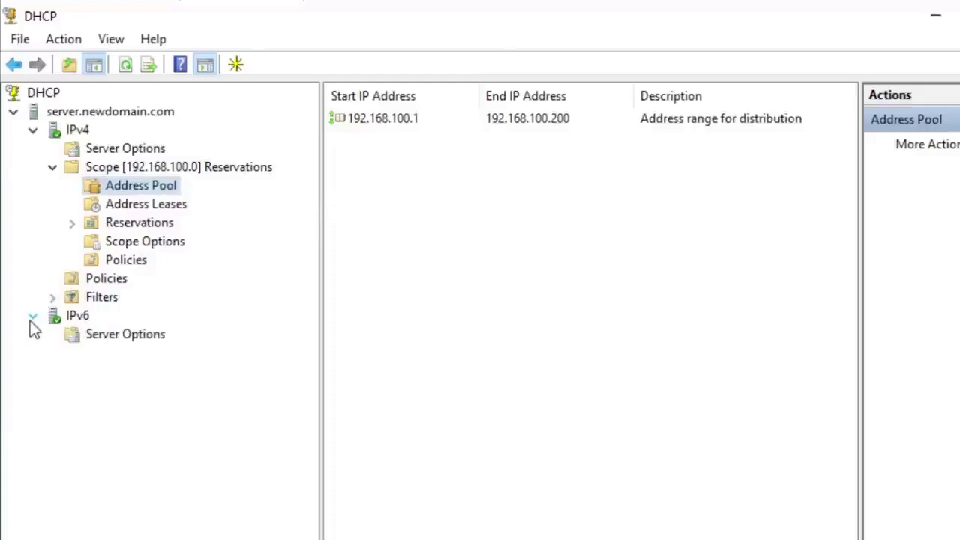
click(33, 318)
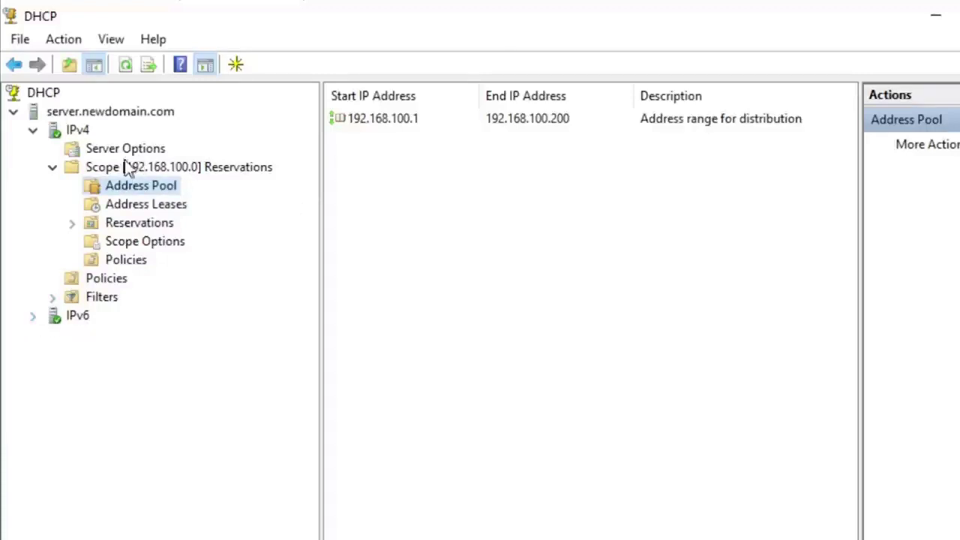
click(141, 208)
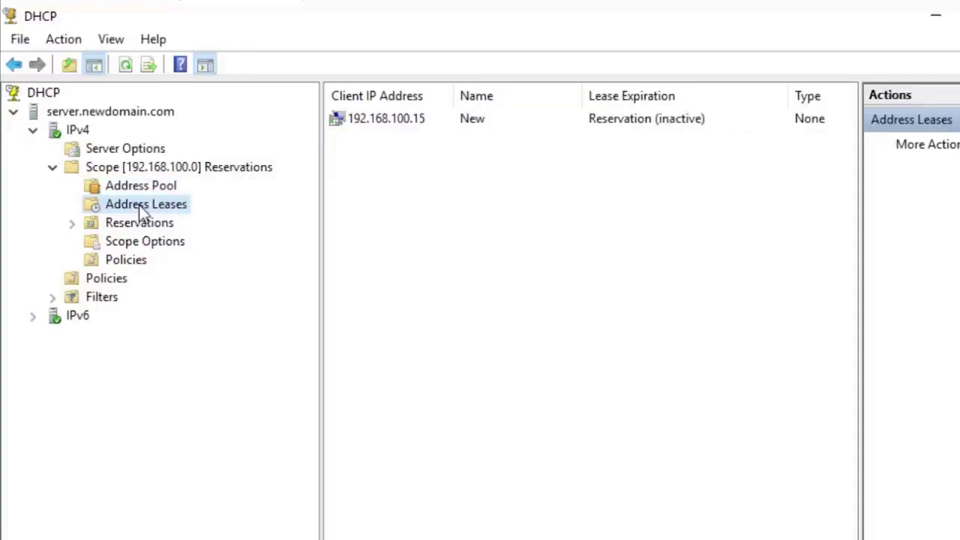
drag(453, 96, 459, 96)
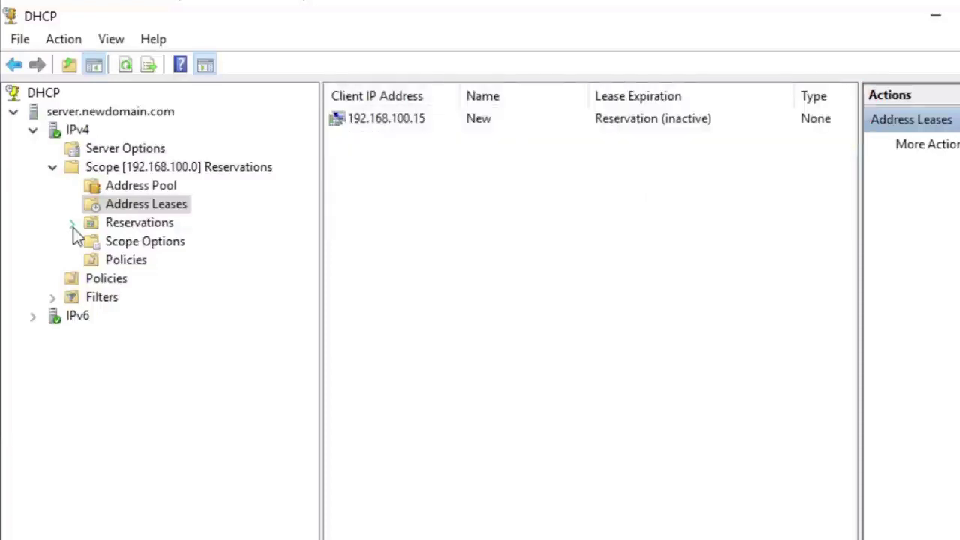
Step: Expand Reservations, inspect the [192.168.100.15] New reservation's options, and return to the reservations list
click(72, 222)
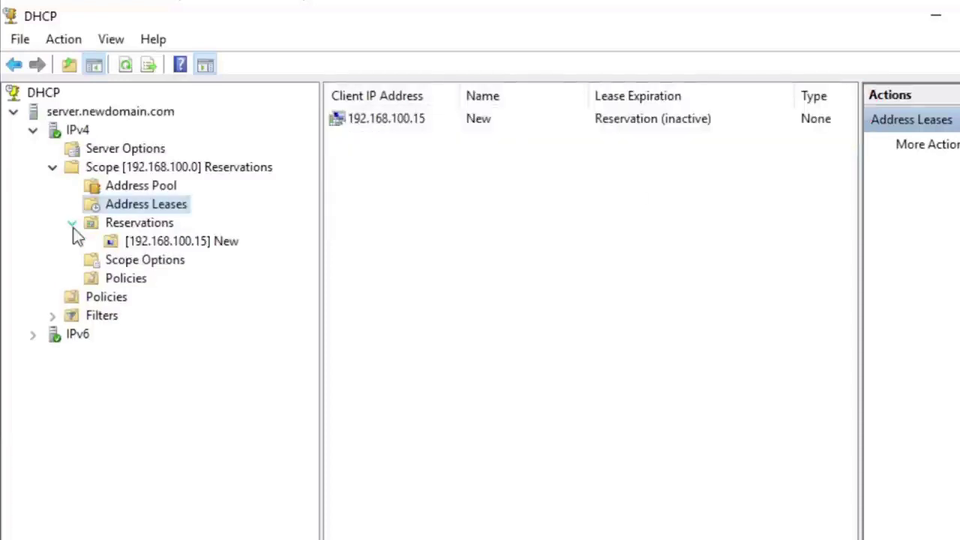
click(138, 225)
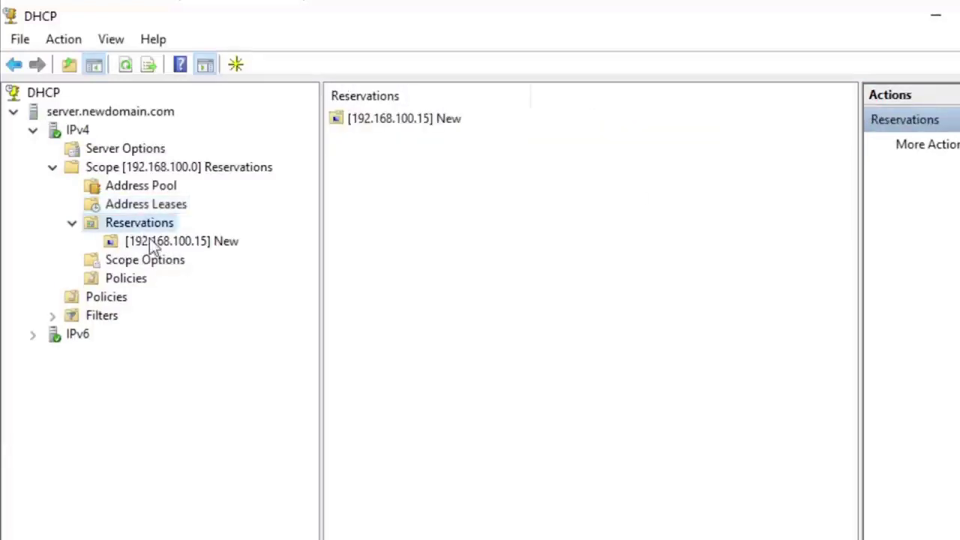
click(150, 241)
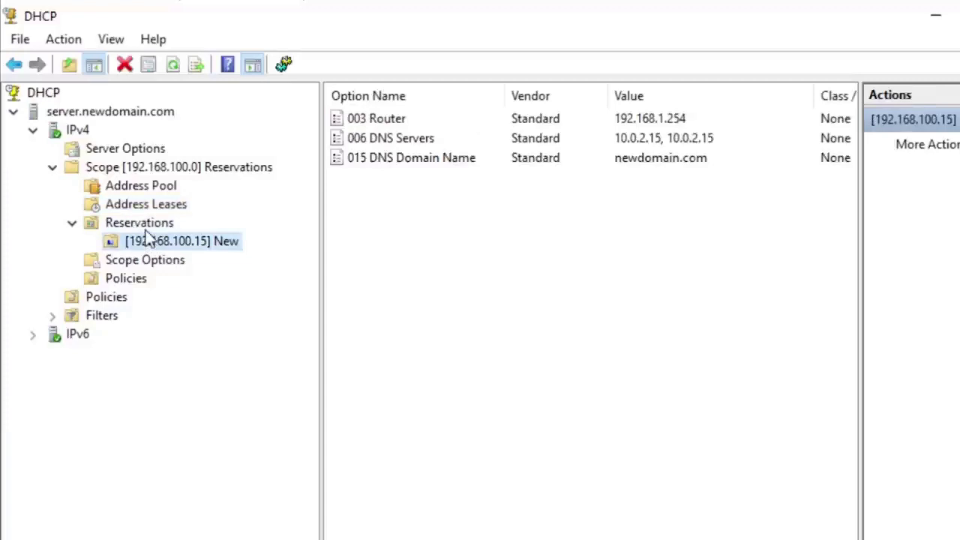
click(146, 227)
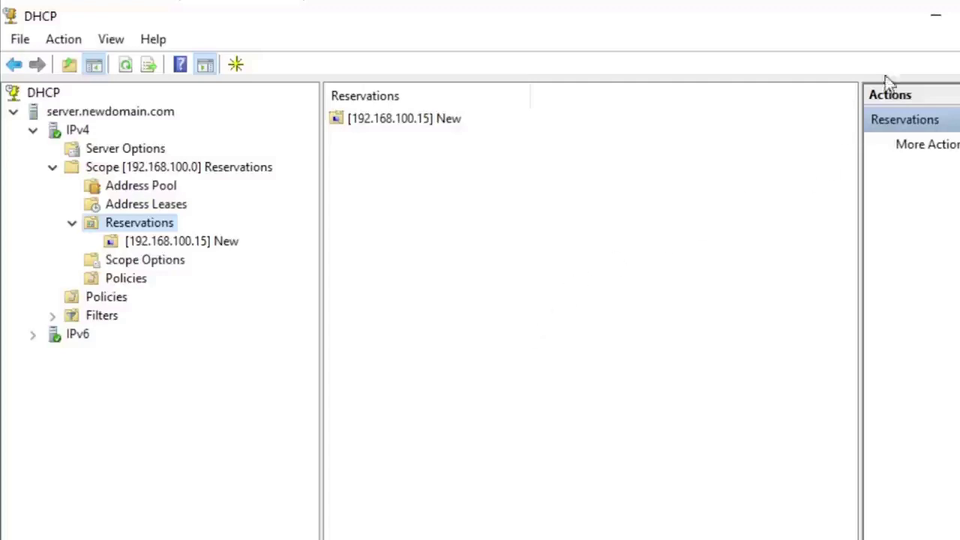
Step: Minimize the DHCP console and open Command Prompt through Windows search
click(936, 22)
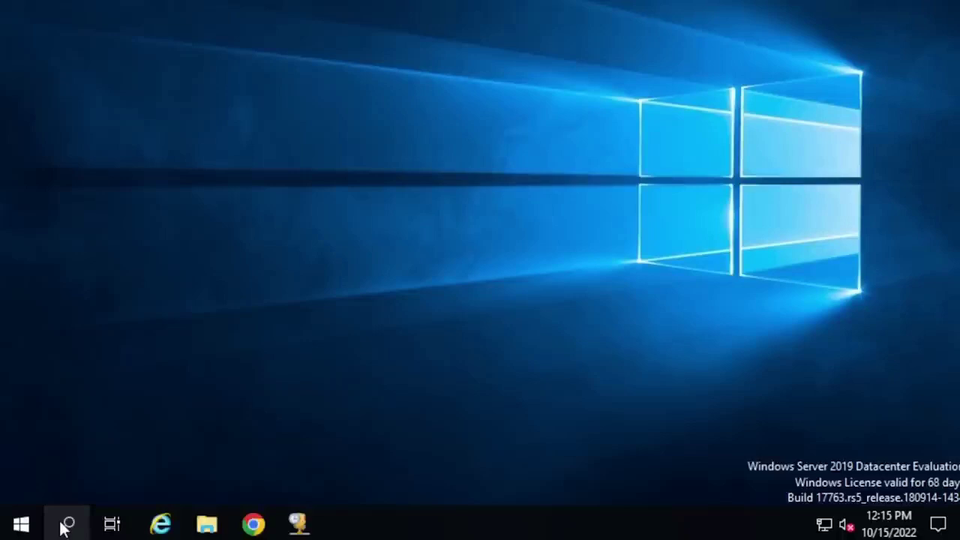
click(66, 527)
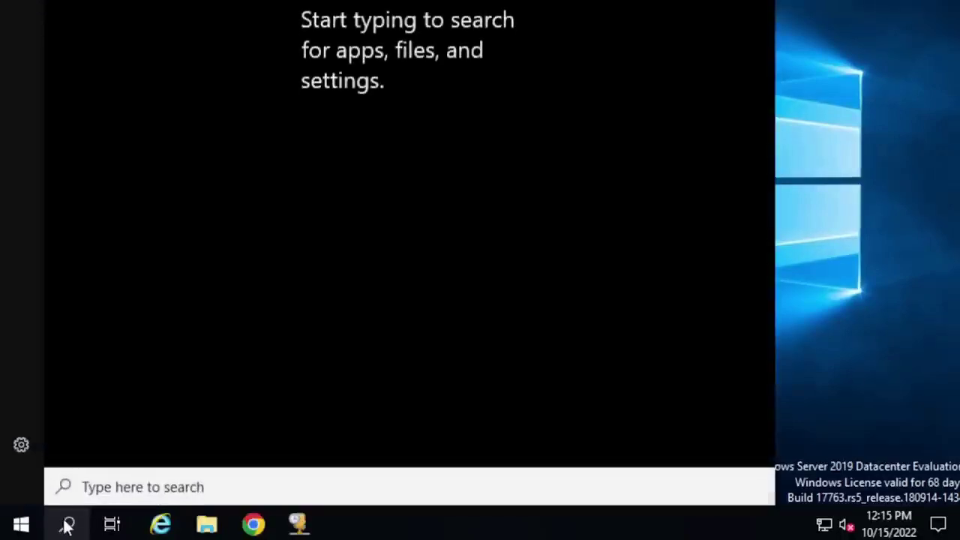
text(mc)
key(BackSpace)
key(BackSpace)
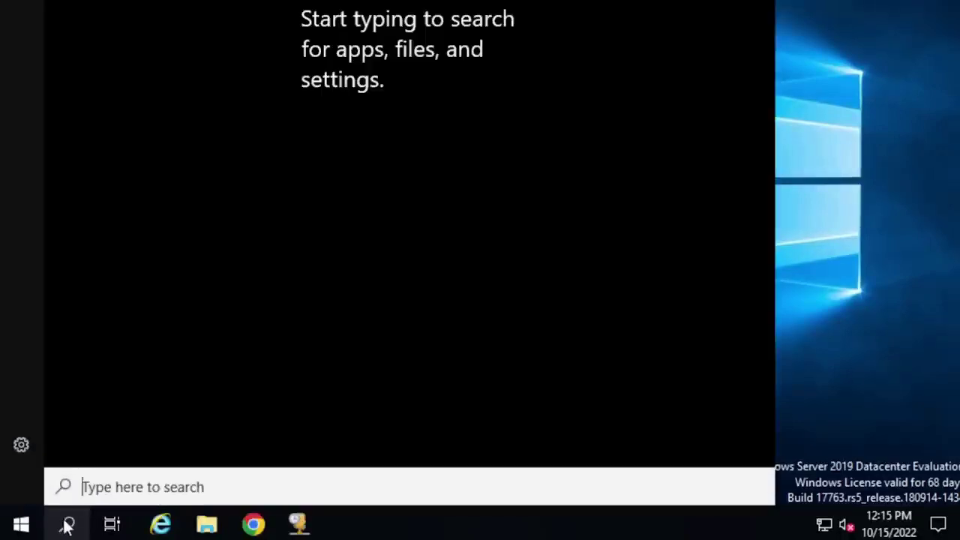
text(cmd)
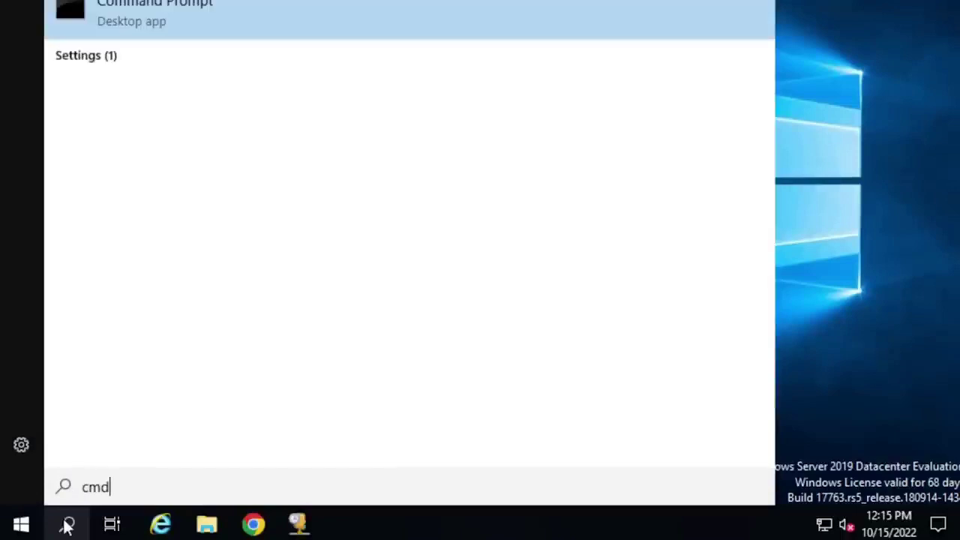
key(Return)
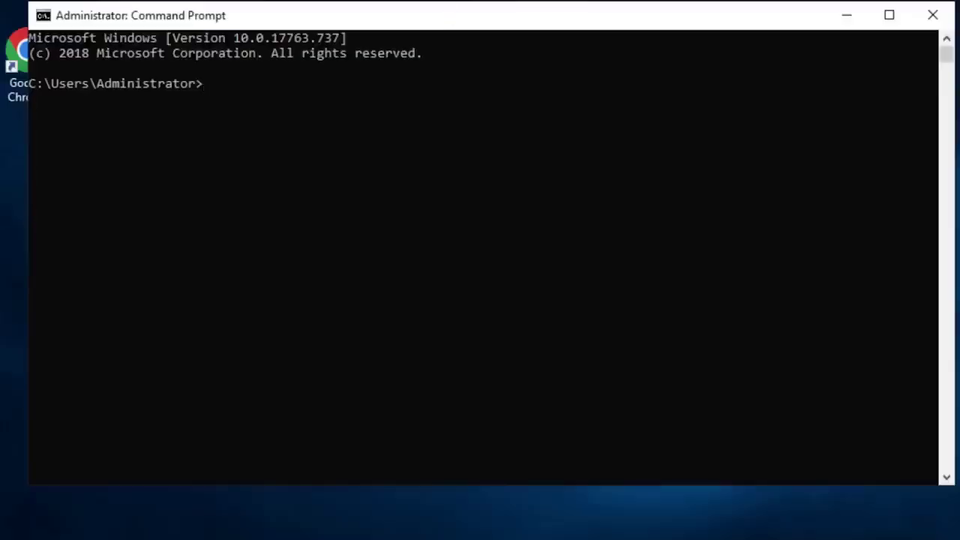
mouse_move(495, 19)
mouse_down()
mouse_move(501, 28)
mouse_move(486, 37)
mouse_up()
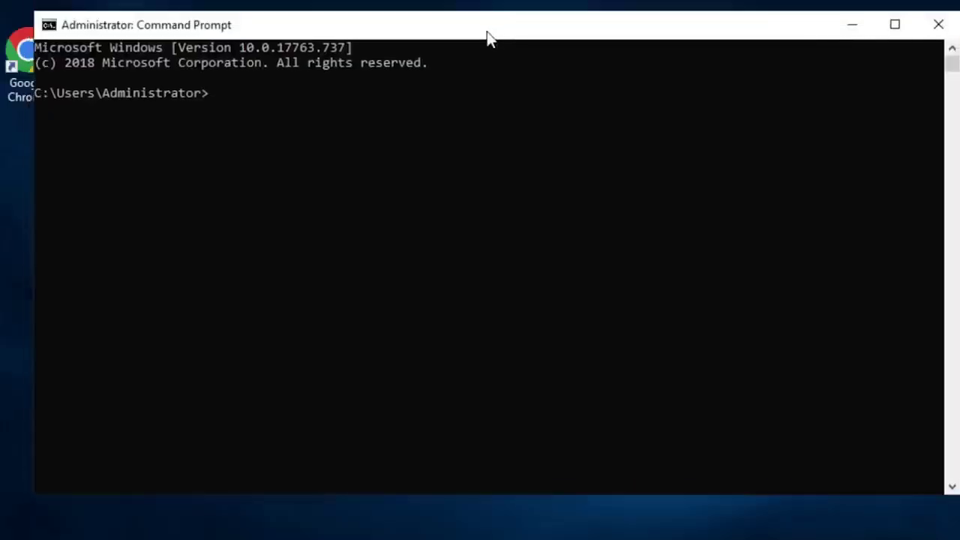
text(p)
text(config)
text( a/)
text(all)
key(Return)
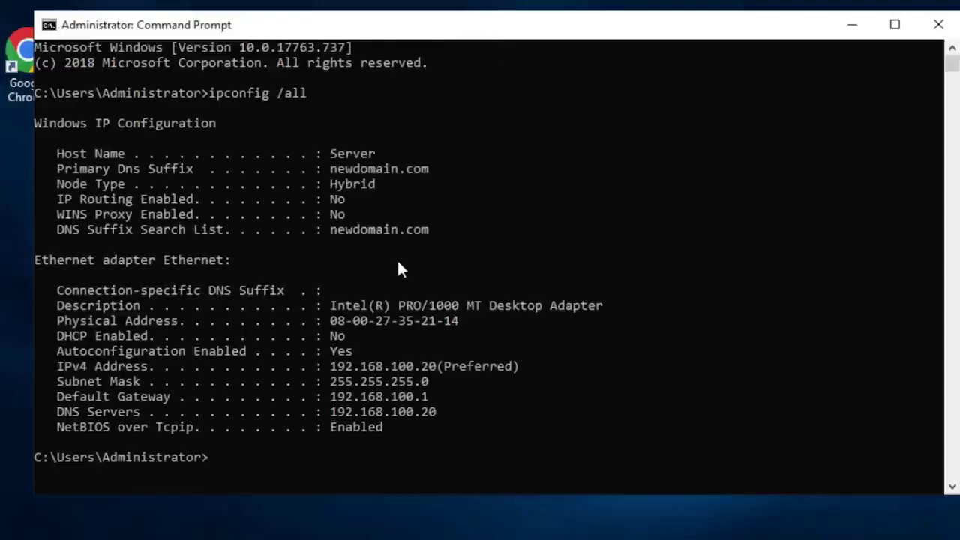
click(443, 320)
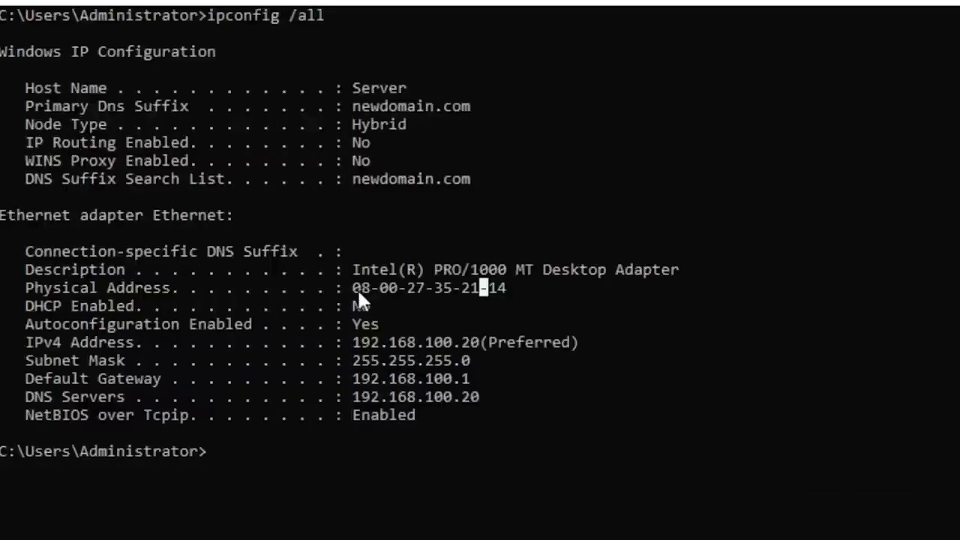
drag(357, 292, 481, 292)
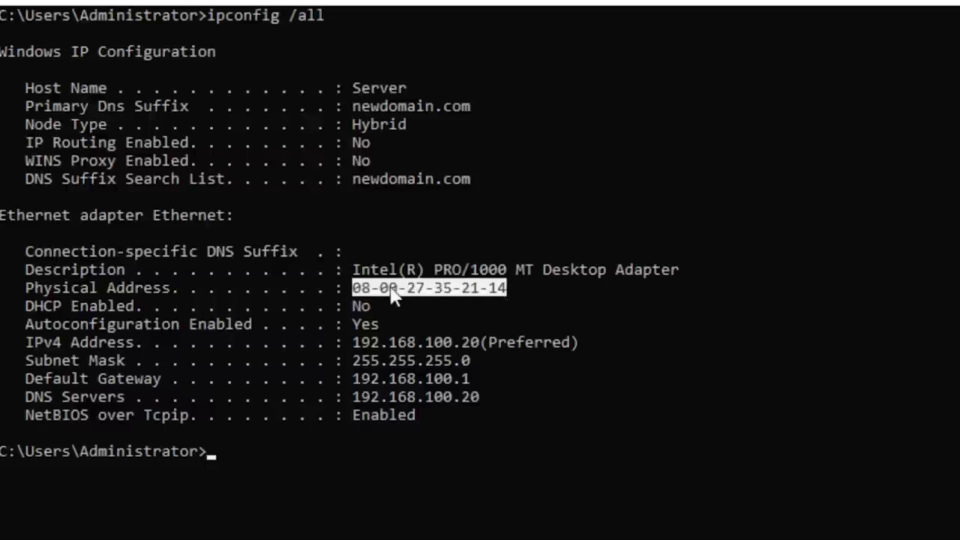
drag(355, 270, 556, 279)
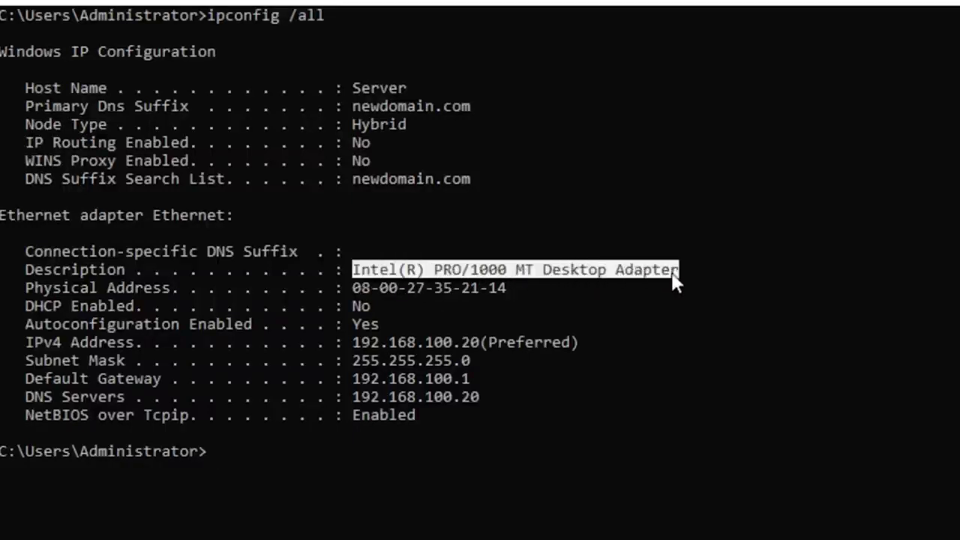
drag(509, 290, 358, 290)
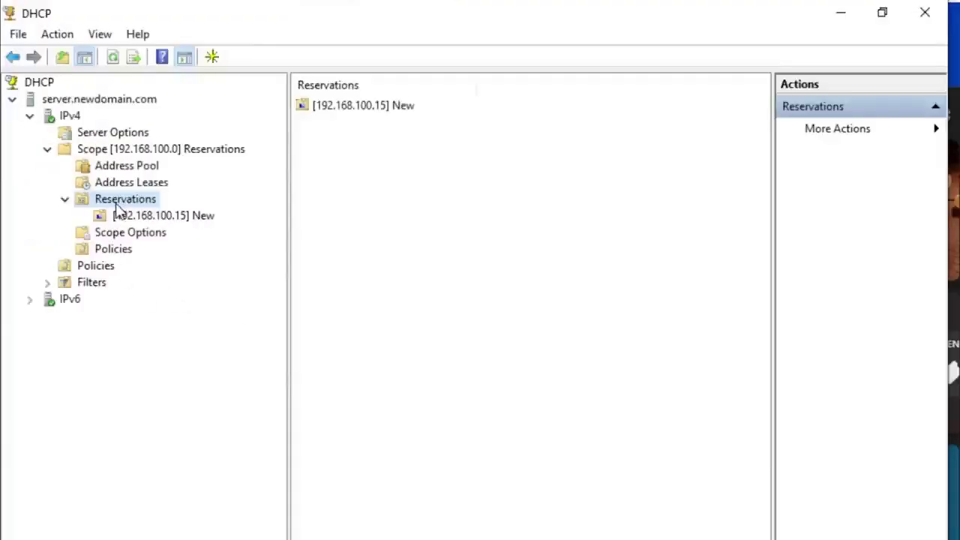
Step: Start a new reservation under the scope's Reservations folder
right_click(118, 207)
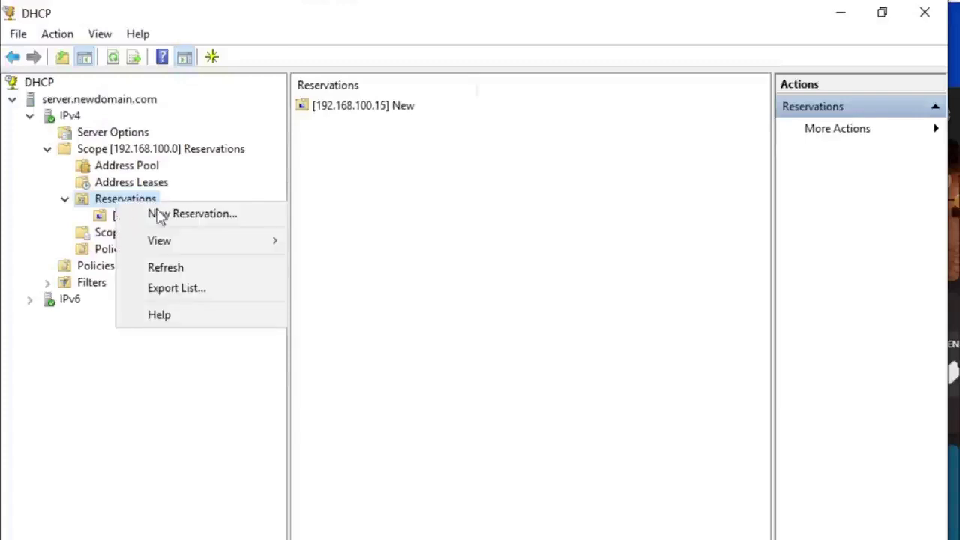
click(180, 220)
drag(200, 92, 447, 209)
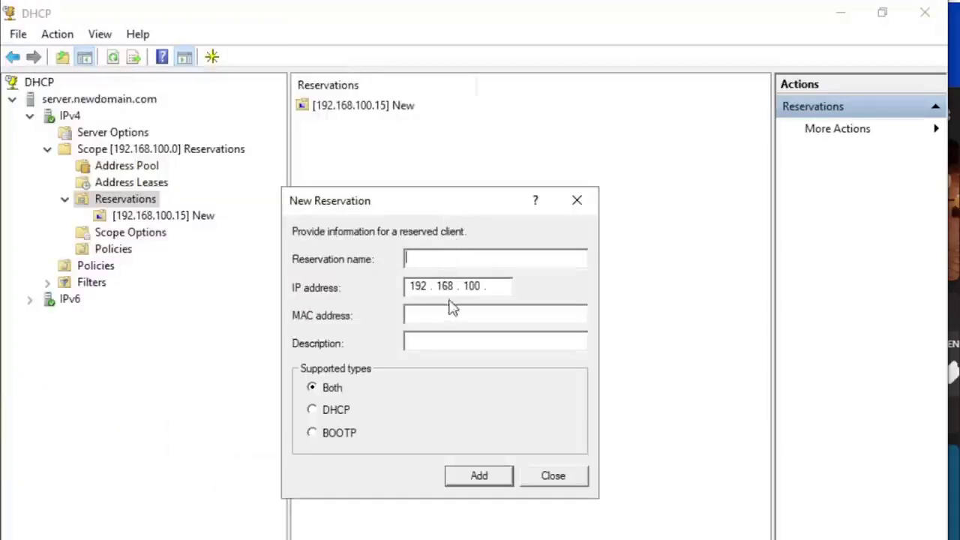
click(500, 284)
Step: In Chrome, search Google for 'printer mac address'
click(251, 534)
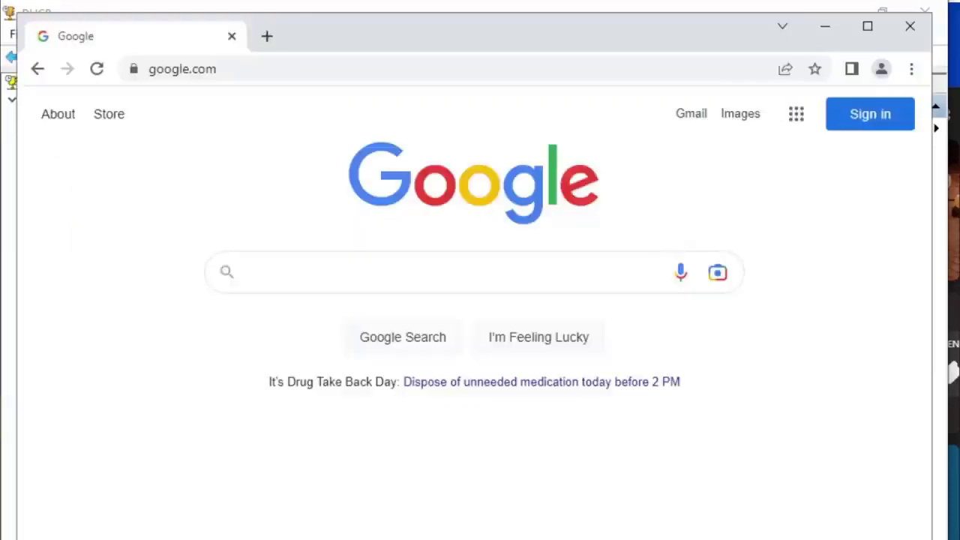
click(358, 274)
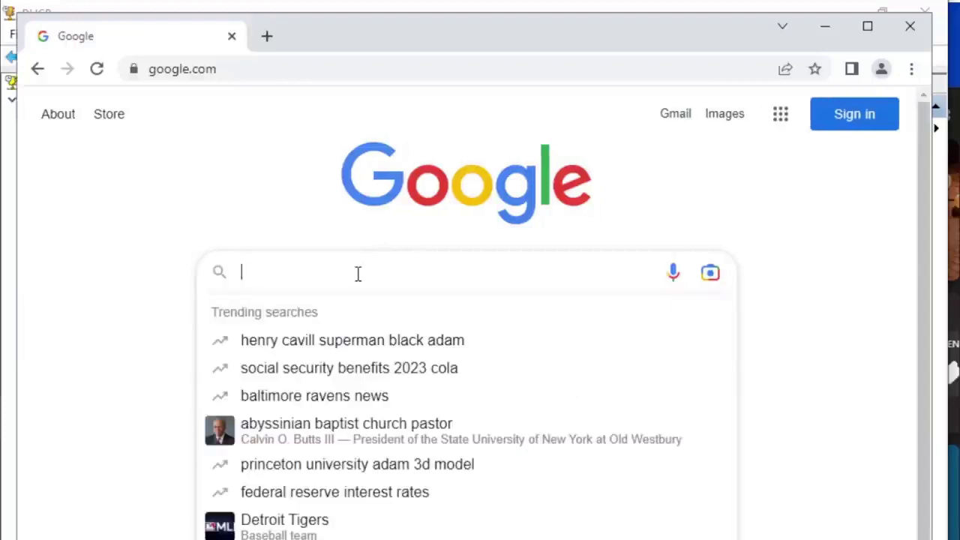
click(109, 328)
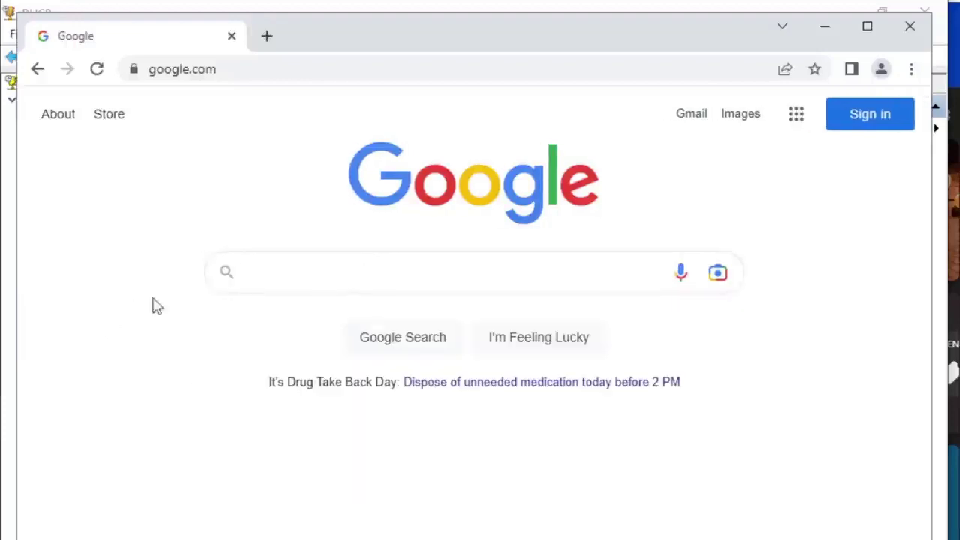
click(376, 272)
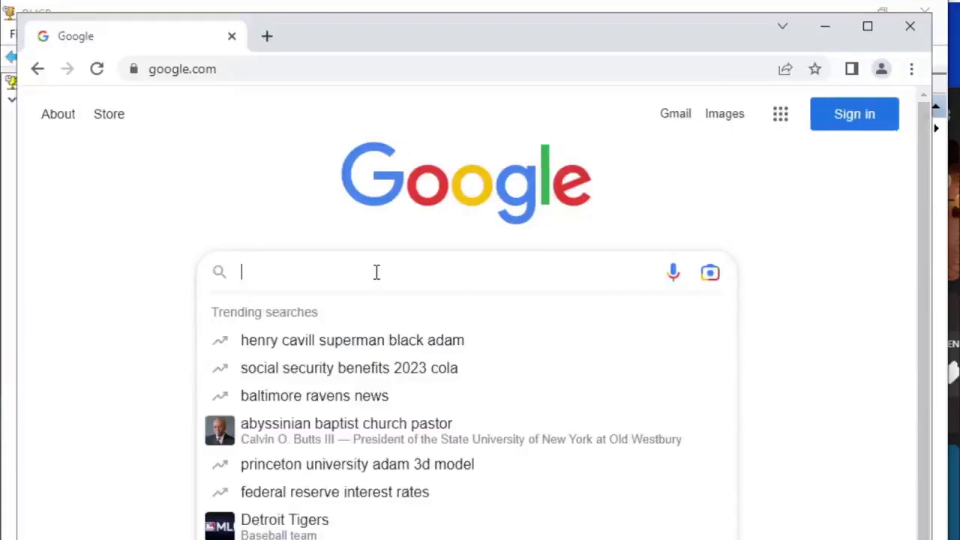
text(prin)
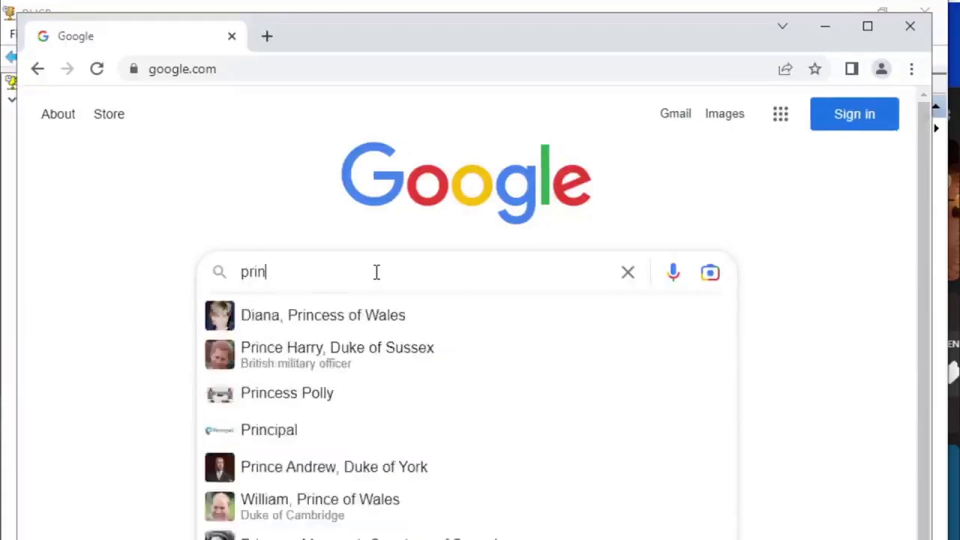
text(ter mac )
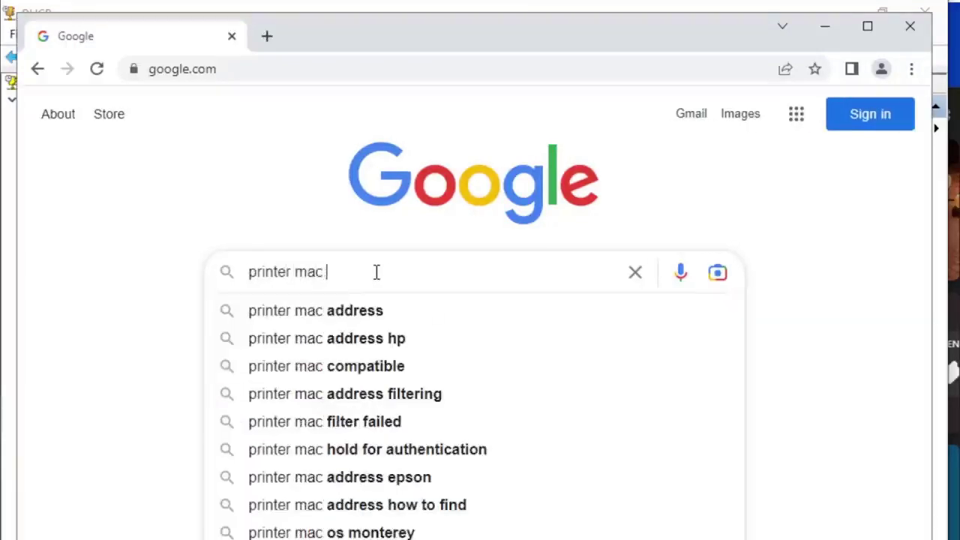
text(address)
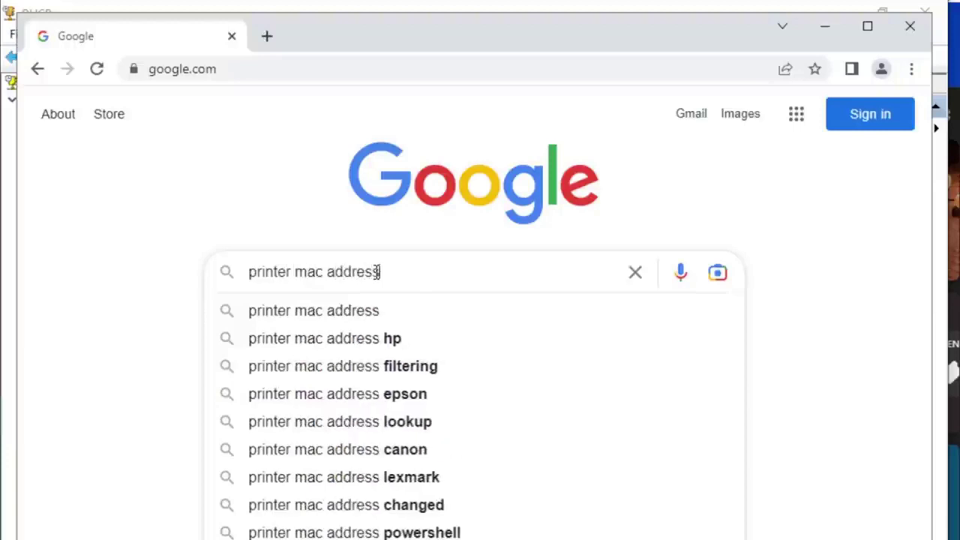
key(Return)
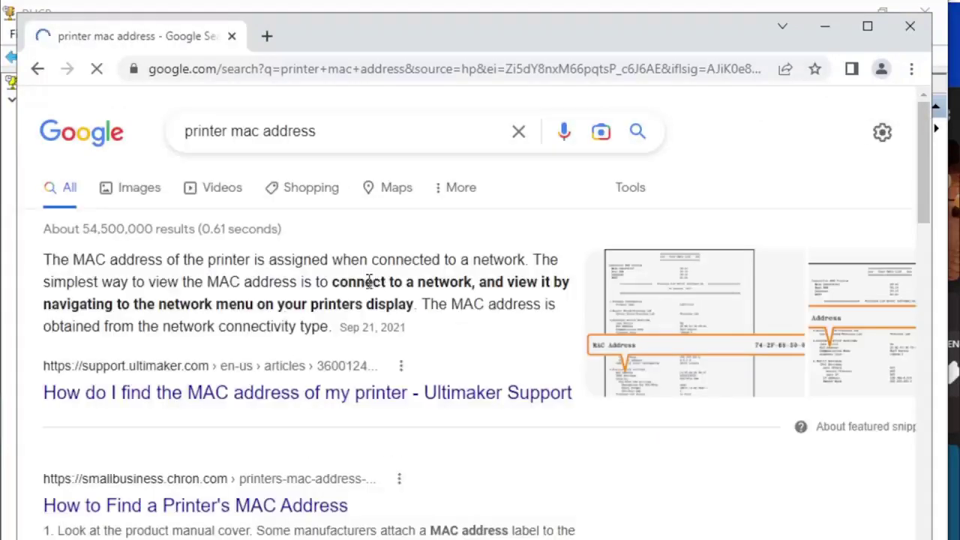
scroll(371, 281, down, 1)
scroll(369, 289, up, 1)
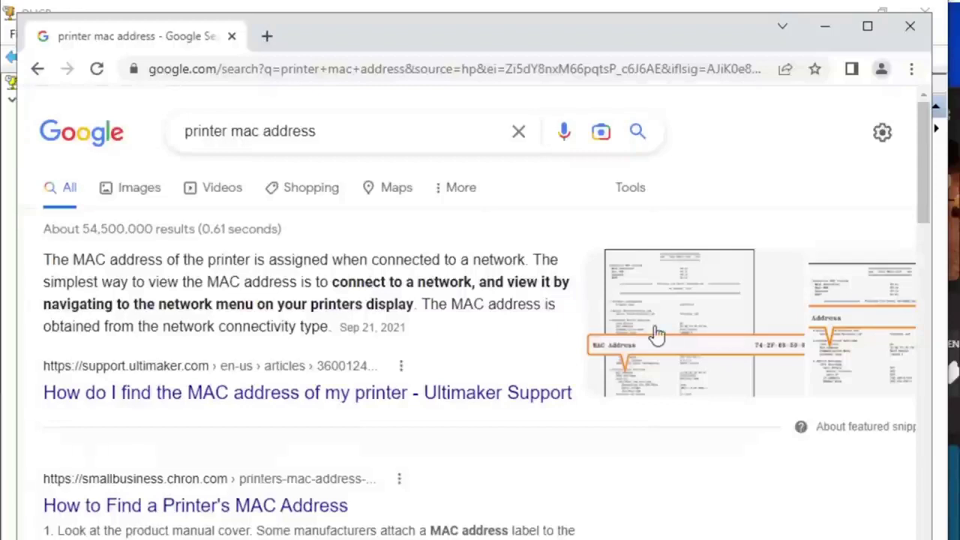
Step: Open the Canon manual page from the image results and zoom it to 150%
click(152, 189)
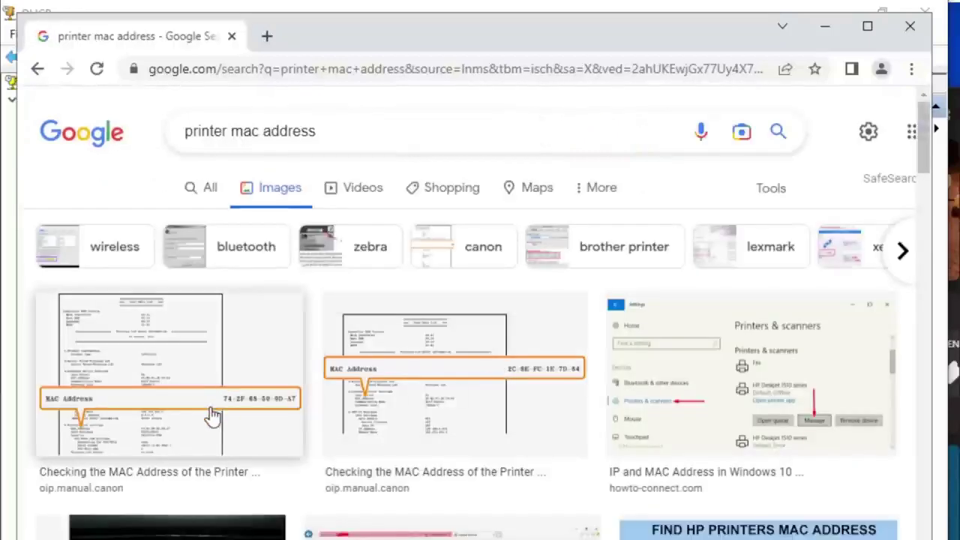
click(213, 417)
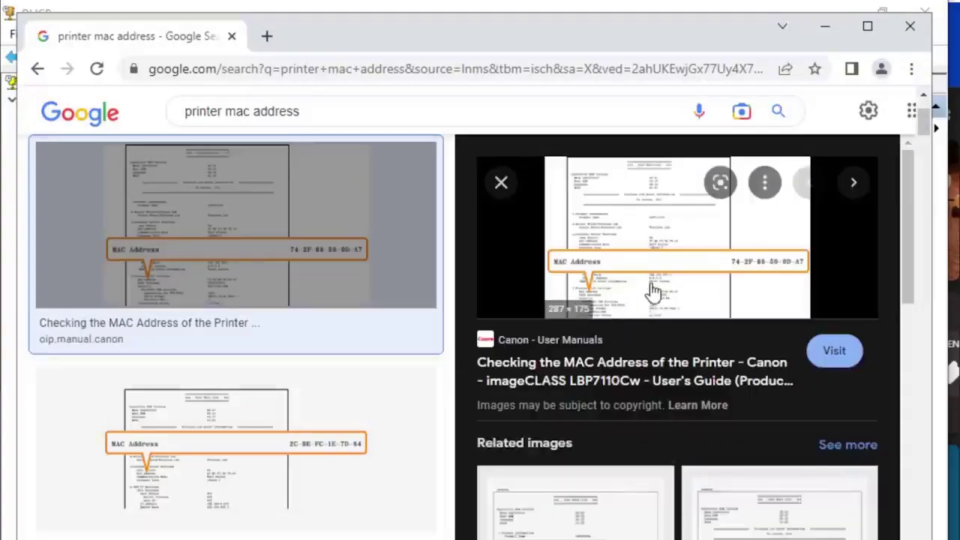
click(609, 264)
scroll(507, 381, down, 3)
scroll(507, 380, down, 4)
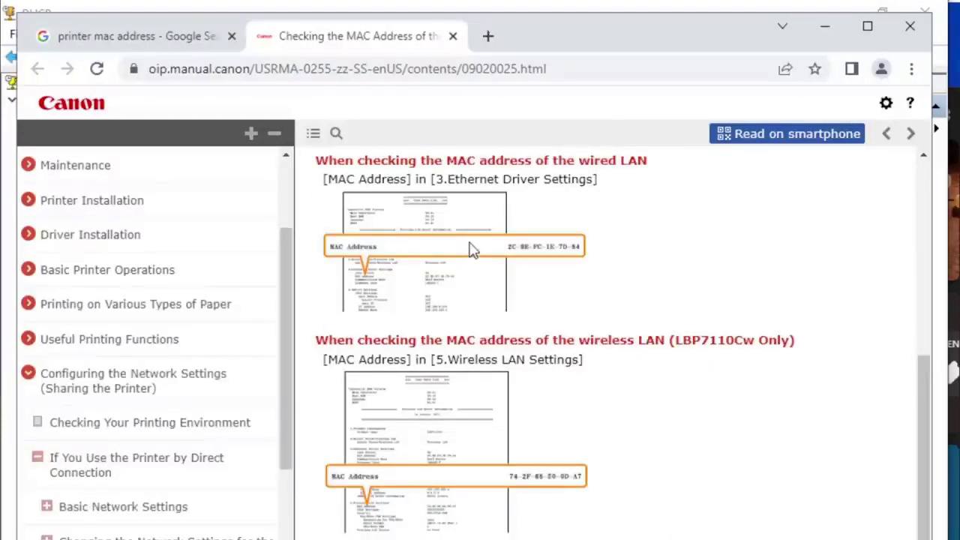
scroll(465, 286, up, 1)
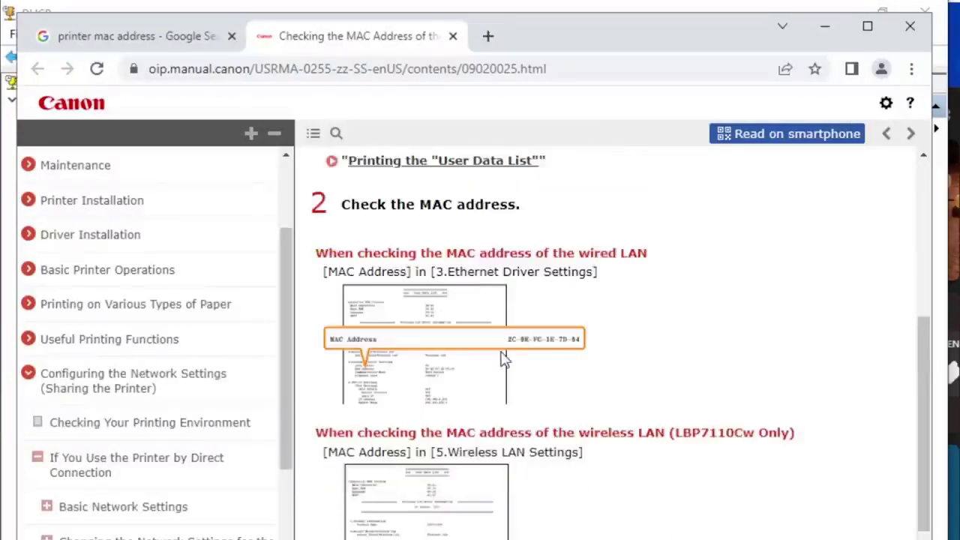
key(ctrl+plus)
key(ctrl+plus)
scroll(647, 461, down, 2)
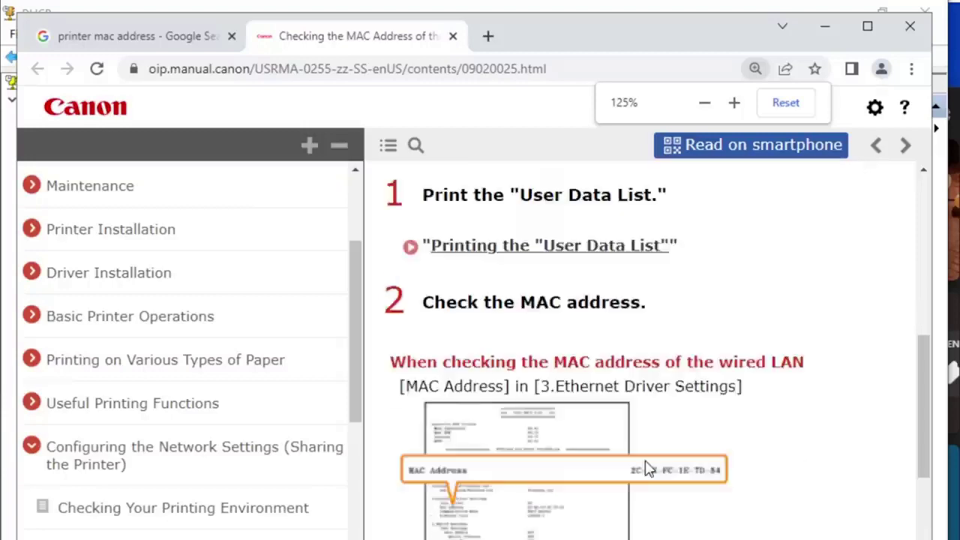
scroll(646, 469, down, 1)
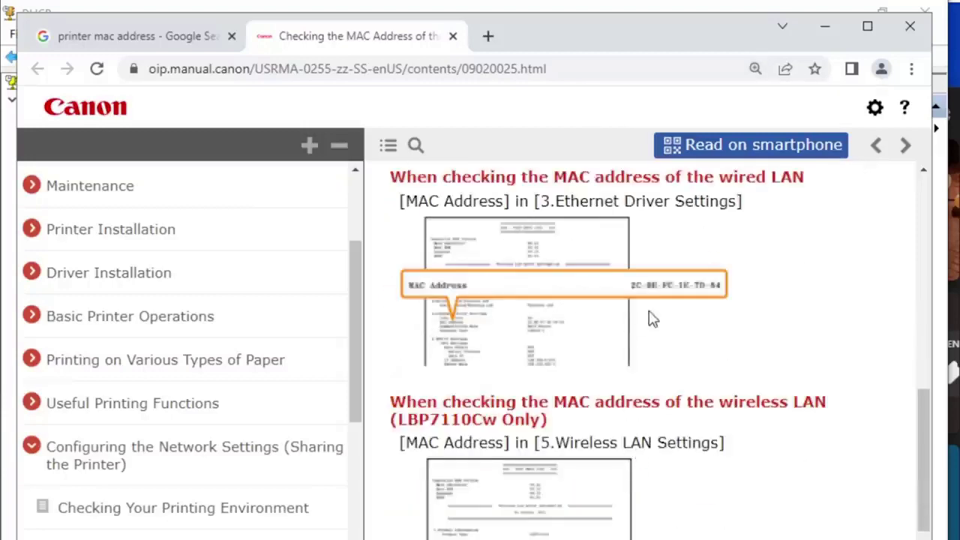
key(ctrl+plus)
scroll(637, 329, down, 1)
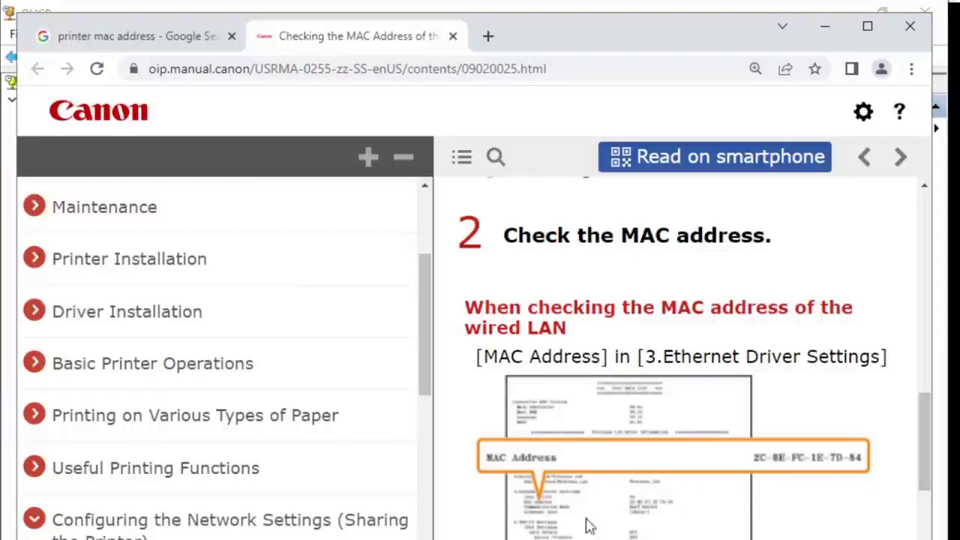
Step: Close the unfinished reservation dialog and resize the DHCP console over the manual page
click(460, 531)
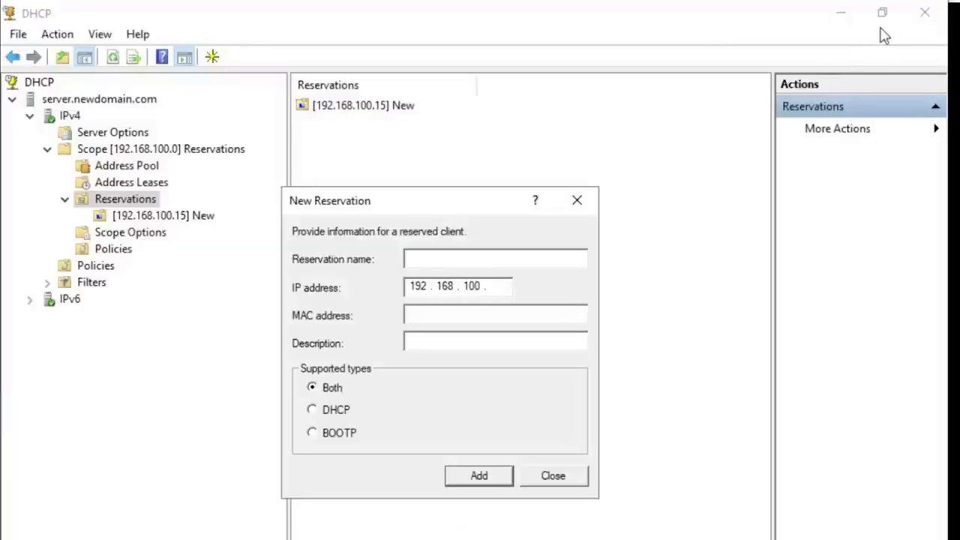
click(576, 201)
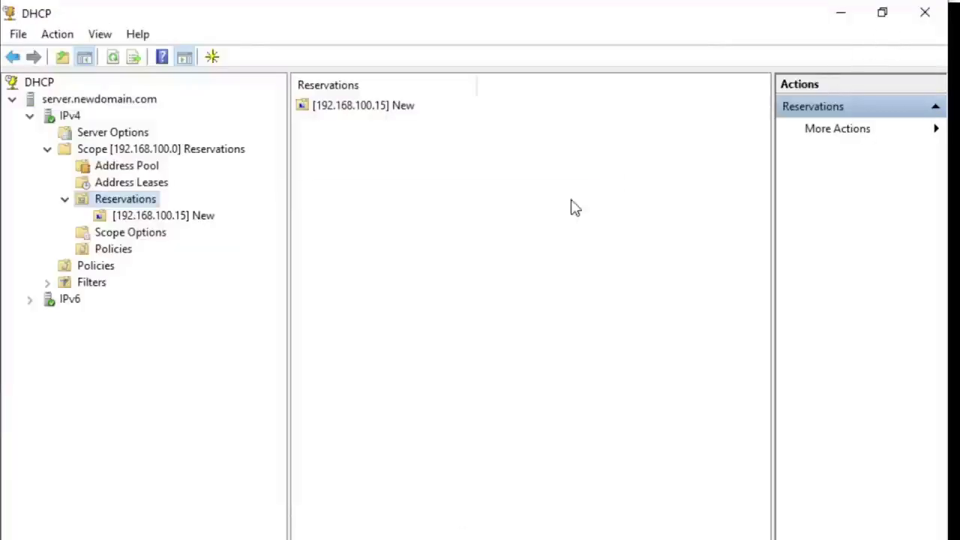
click(879, 13)
drag(440, 82, 443, 132)
drag(612, 485, 646, 537)
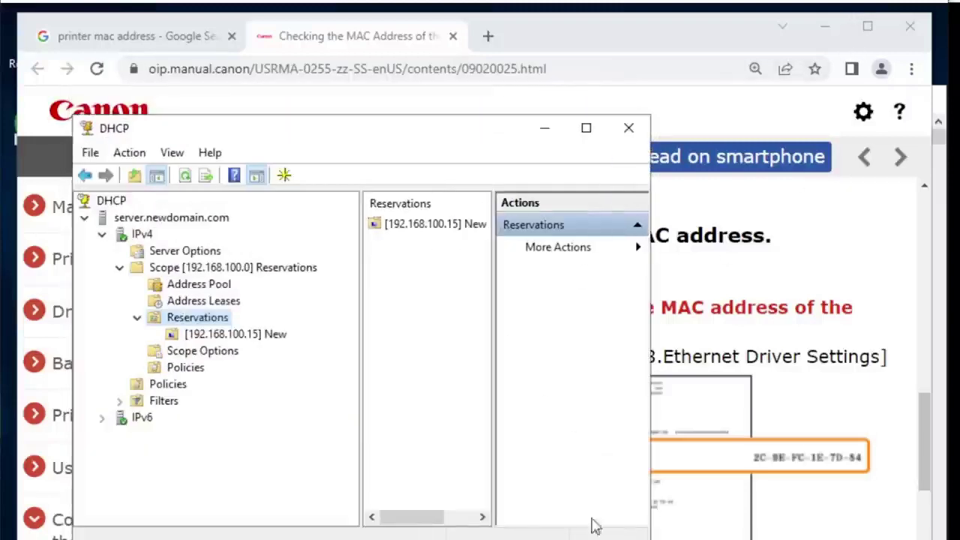
Step: Start a new reservation named Printer with IP address 192.168.100.20
right_click(201, 322)
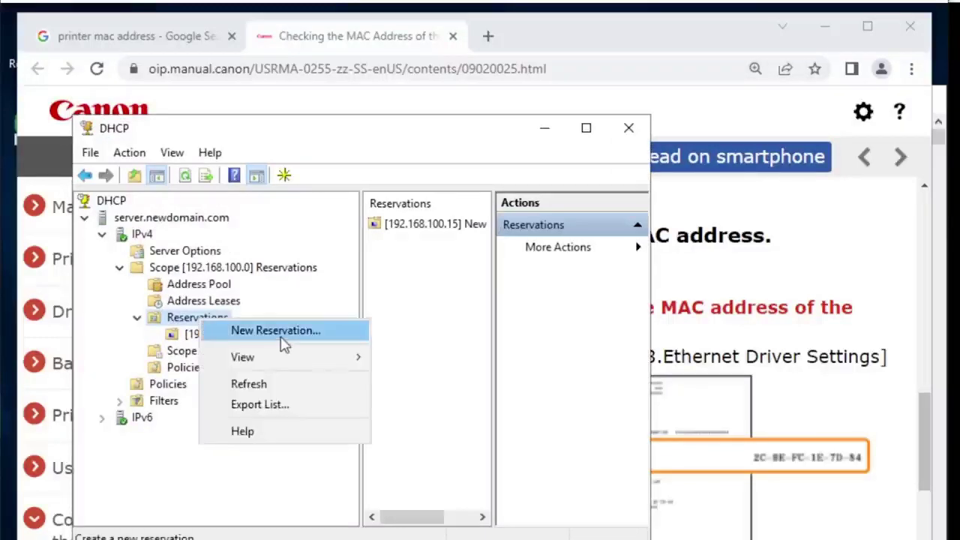
click(279, 331)
drag(278, 206, 309, 239)
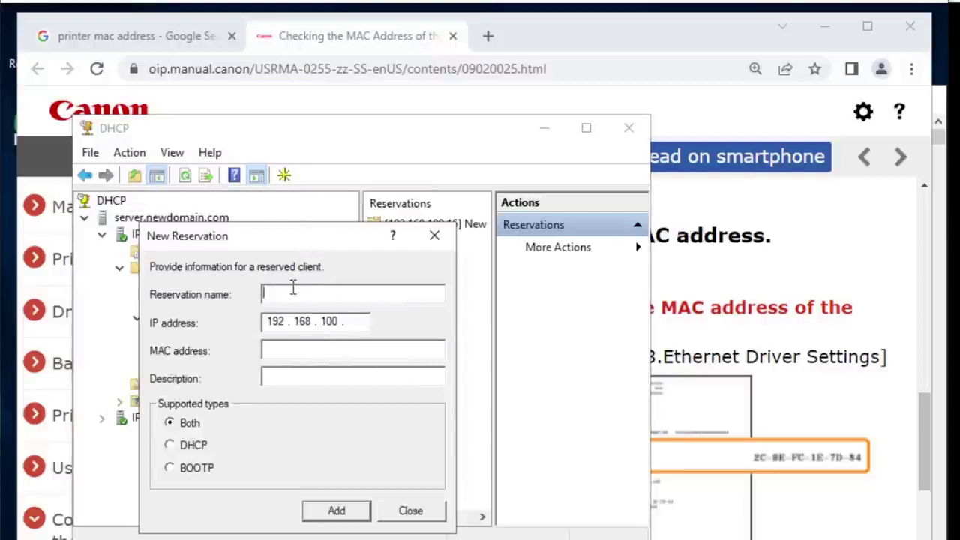
text(Printer)
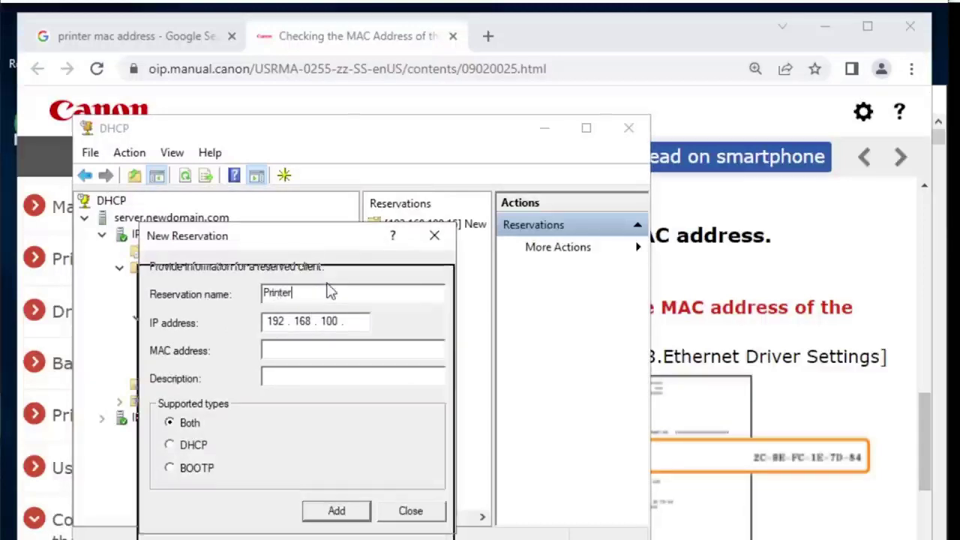
drag(329, 246, 321, 331)
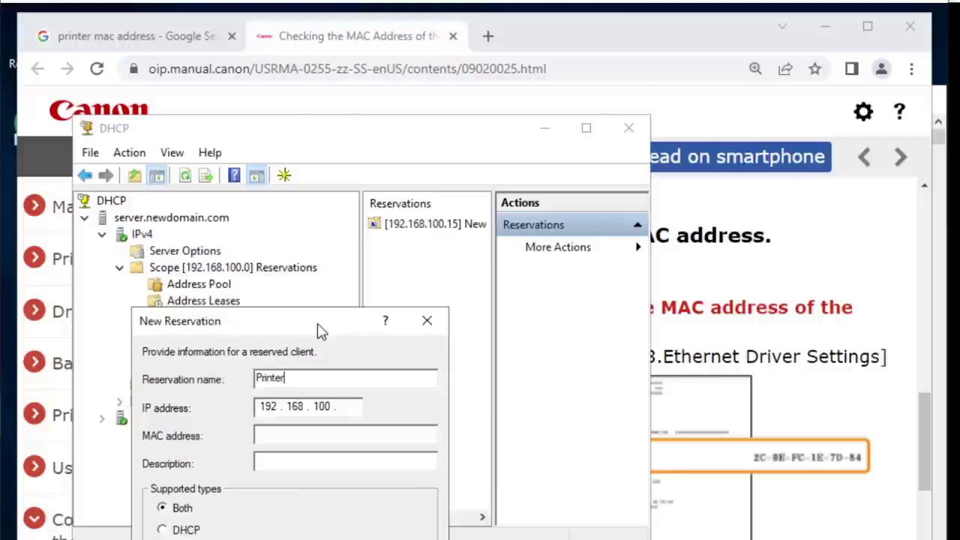
click(348, 405)
drag(316, 321, 349, 298)
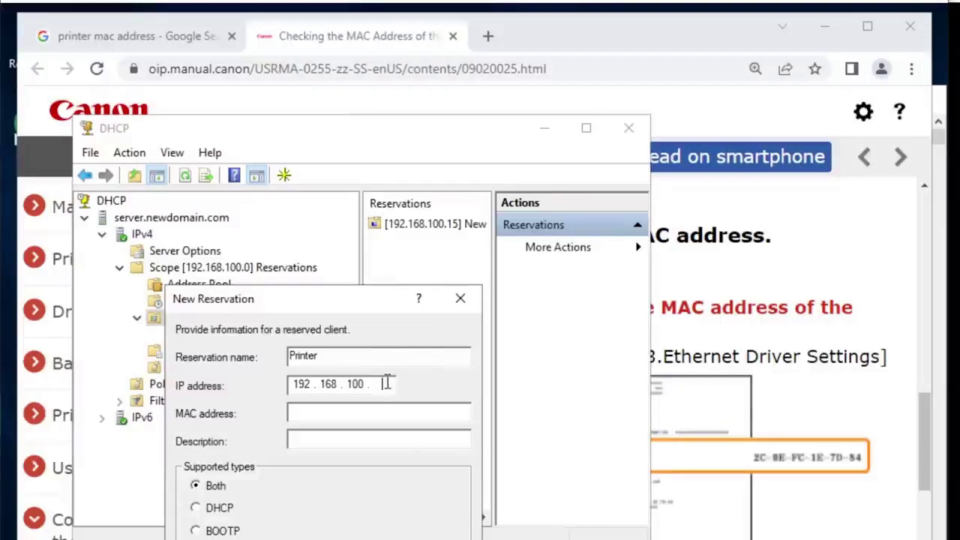
drag(362, 303, 366, 266)
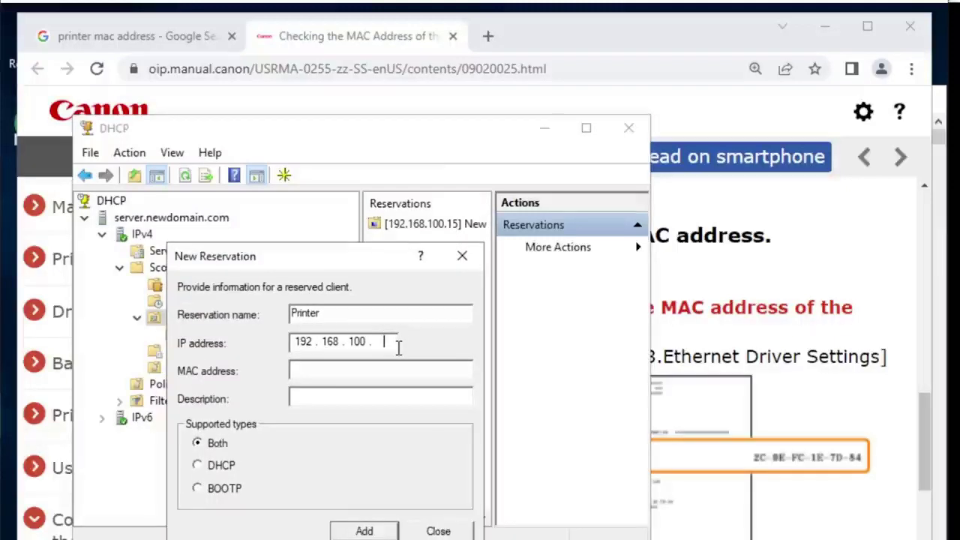
text(20)
drag(364, 267, 360, 276)
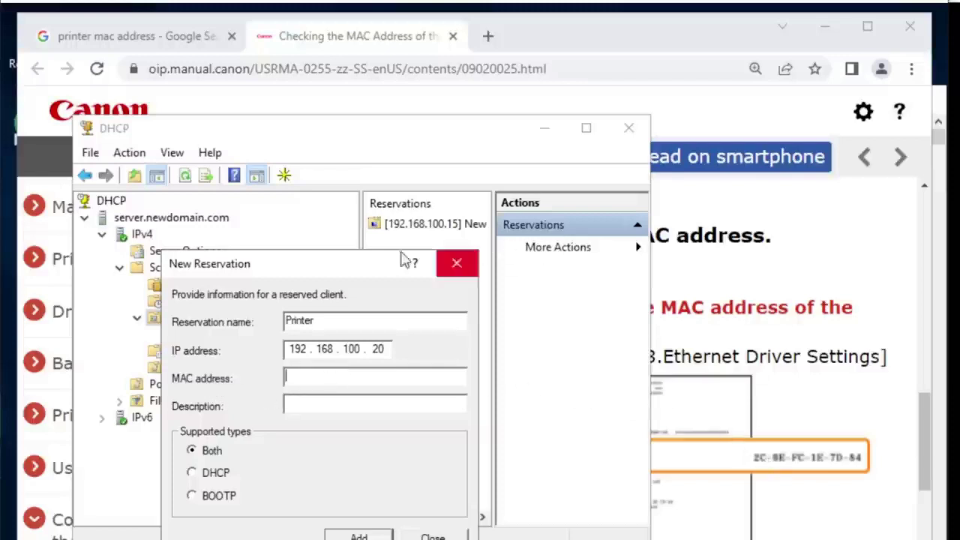
Step: Enter MAC 2c9efc1e7d84 and description 'Printer IP address', then add the reservation
drag(361, 269, 620, 342)
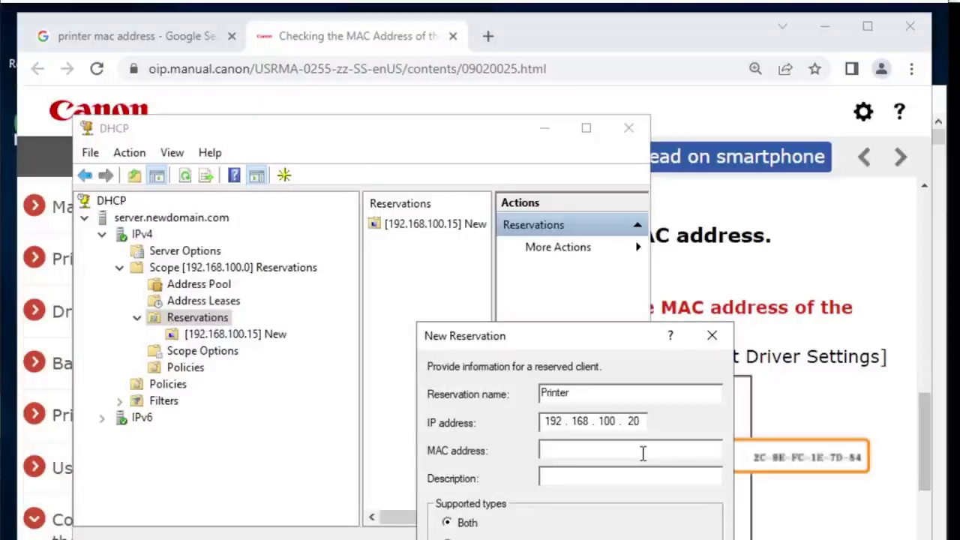
text(2c9efc1)
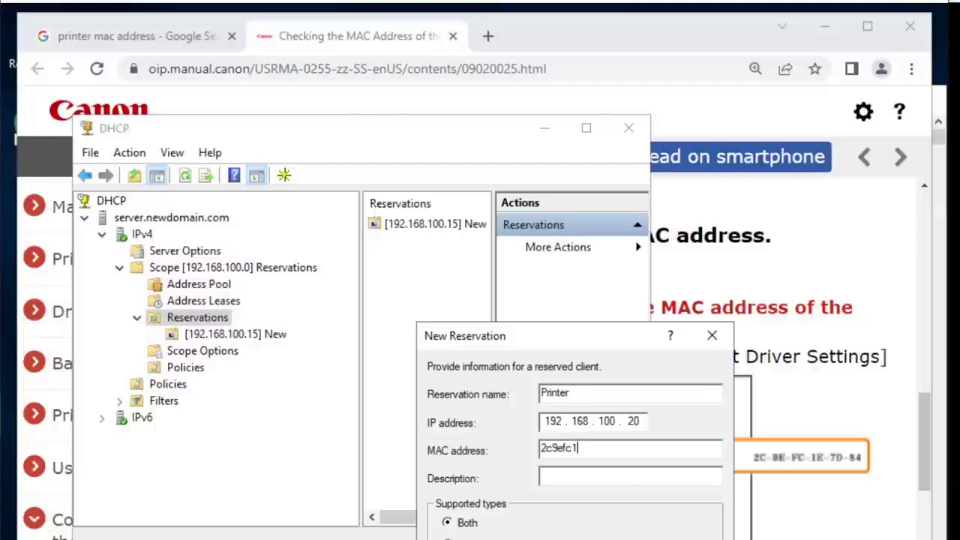
text(e7d84)
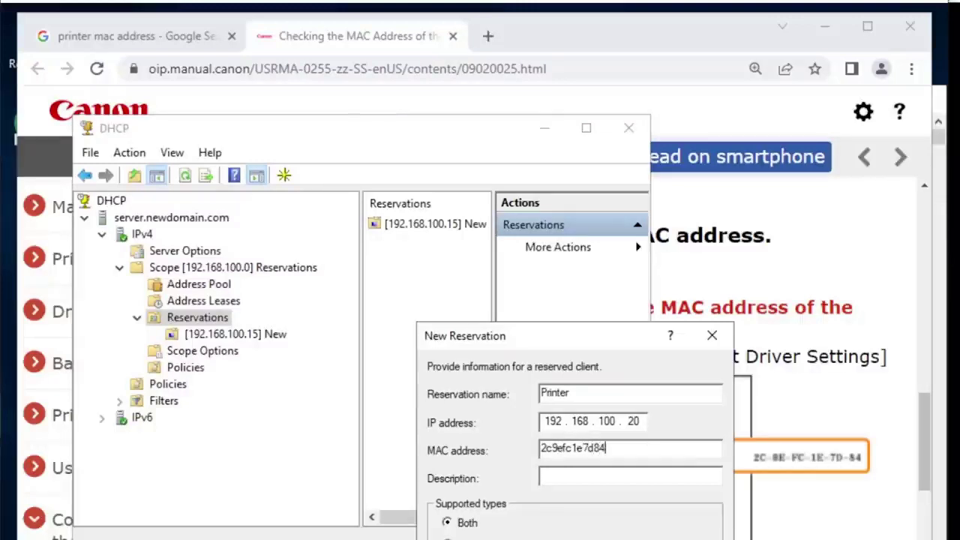
drag(590, 337, 382, 198)
click(393, 338)
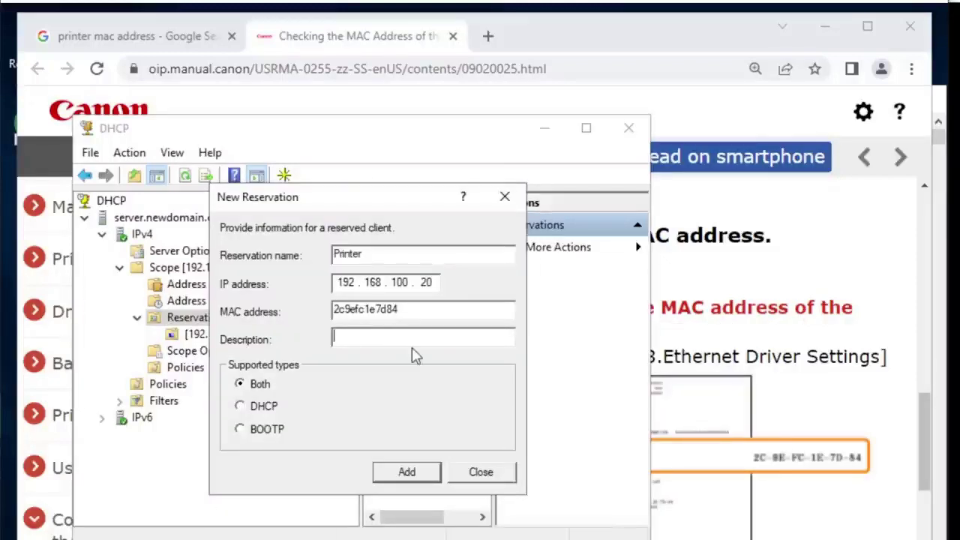
text(Printer IP address)
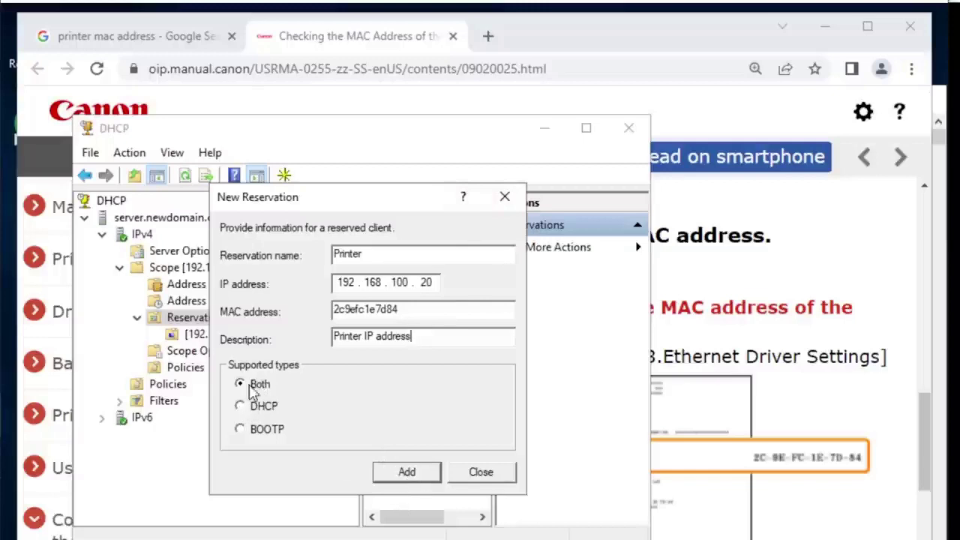
click(411, 475)
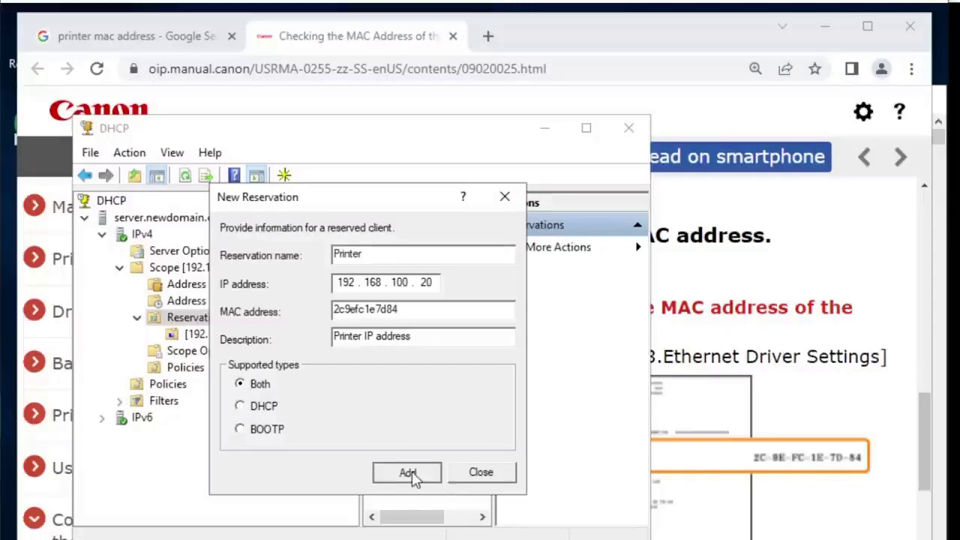
click(481, 474)
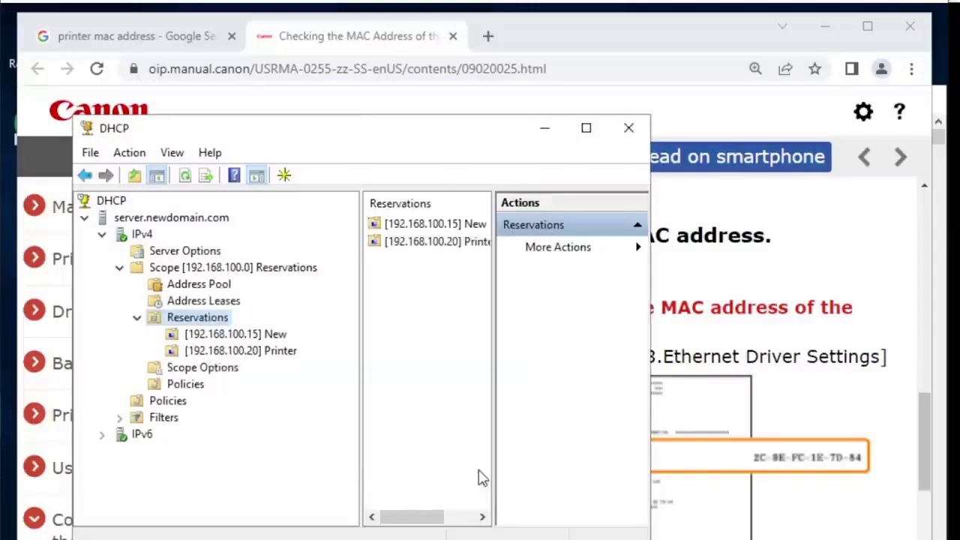
Step: Maximize DHCP and review the [192.168.100.20] Printer reservation beside [192.168.100.15] New
click(593, 133)
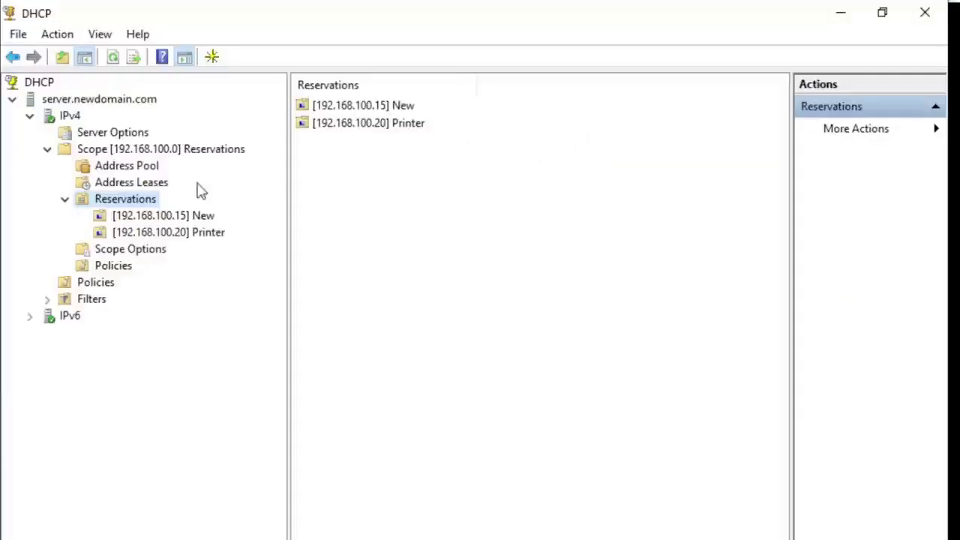
click(166, 234)
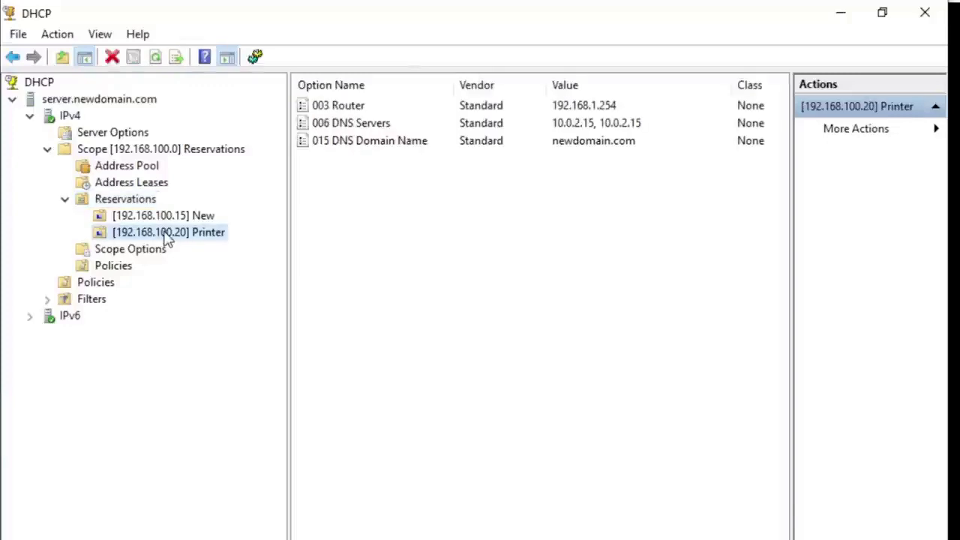
click(126, 200)
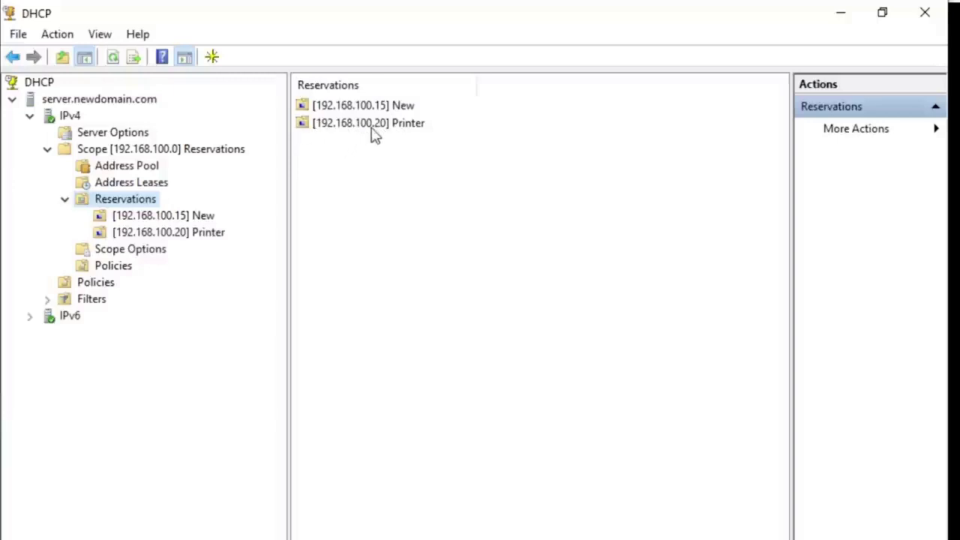
click(402, 130)
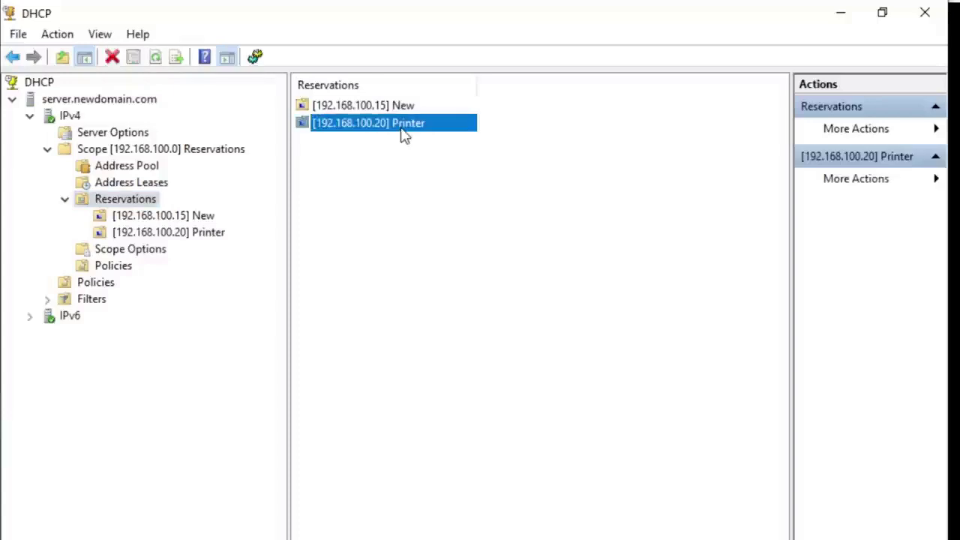
click(388, 142)
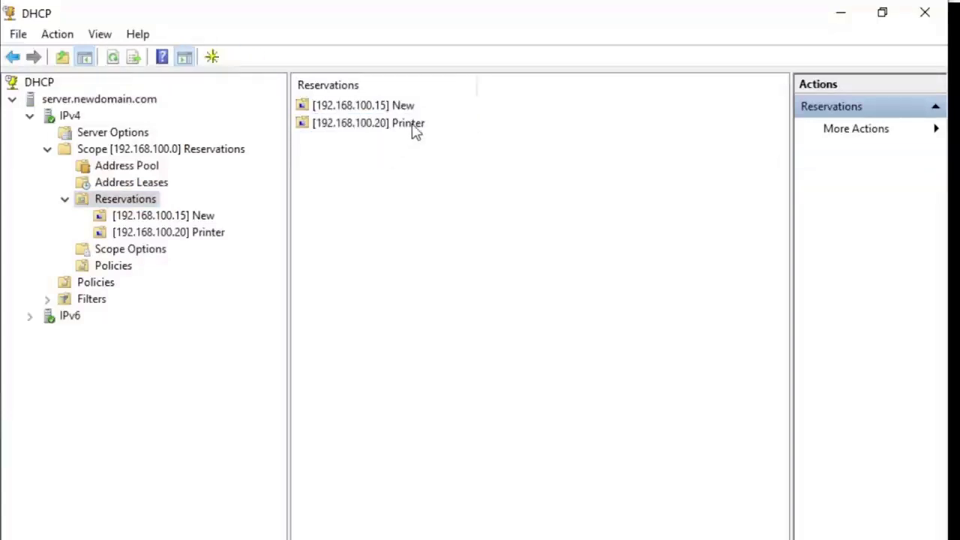
click(417, 130)
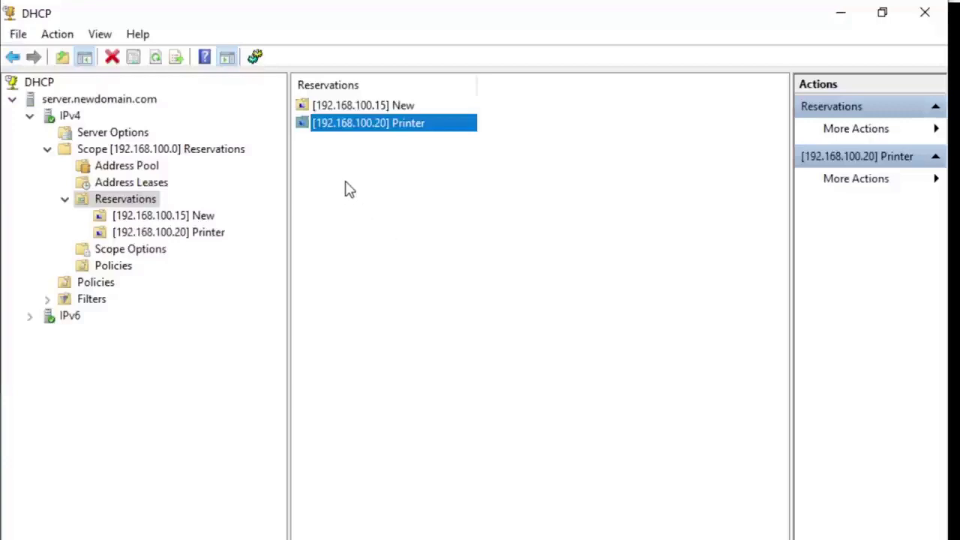
click(351, 154)
click(357, 127)
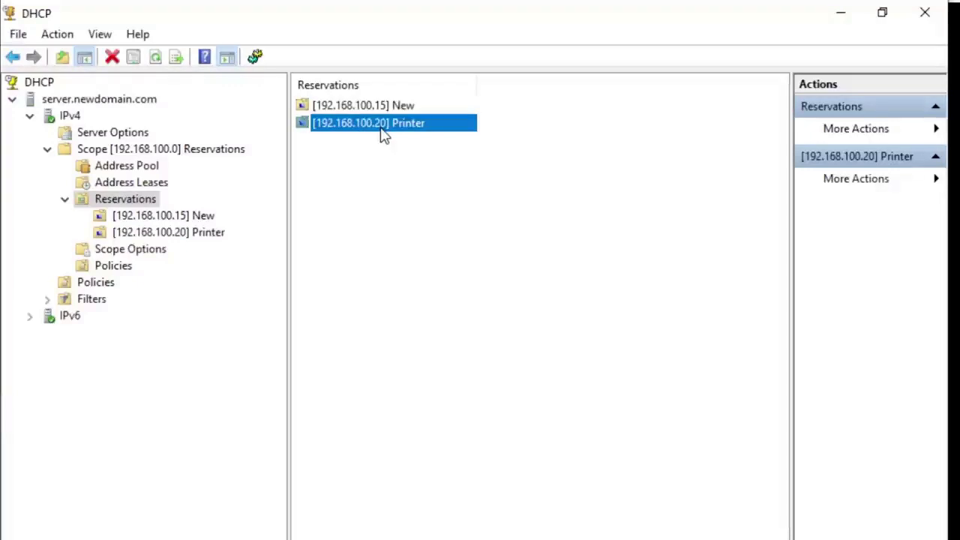
Step: Check the Printer reservation's stored MAC address in Properties without changing anything
right_click(358, 133)
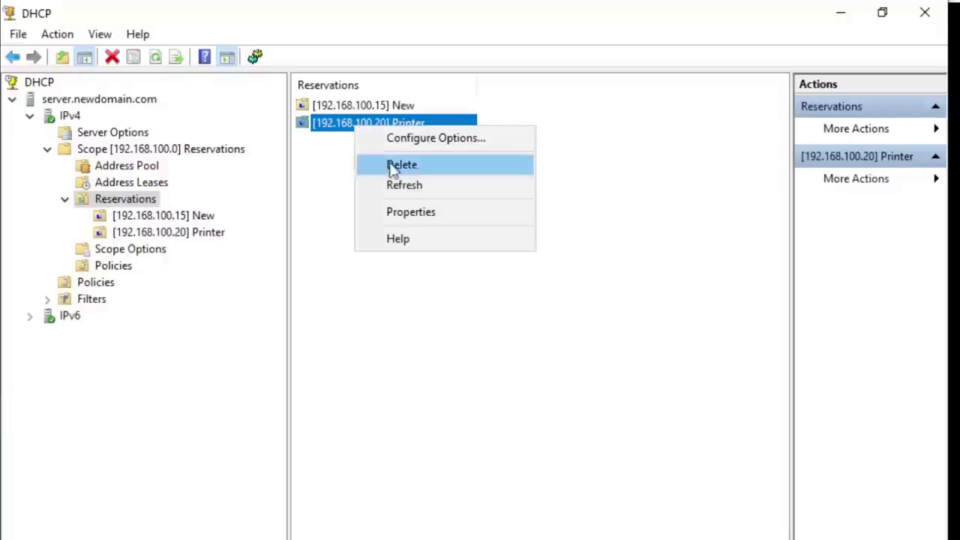
click(426, 214)
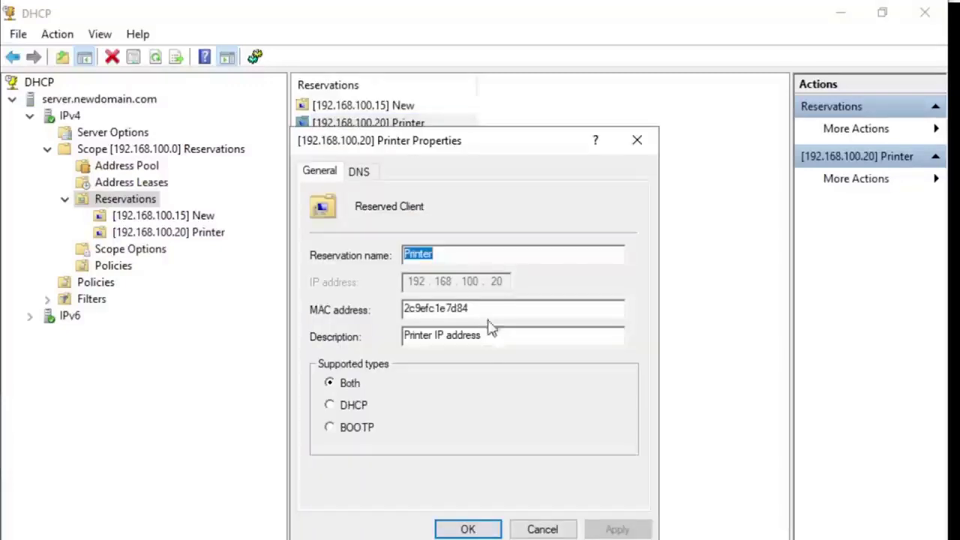
click(492, 310)
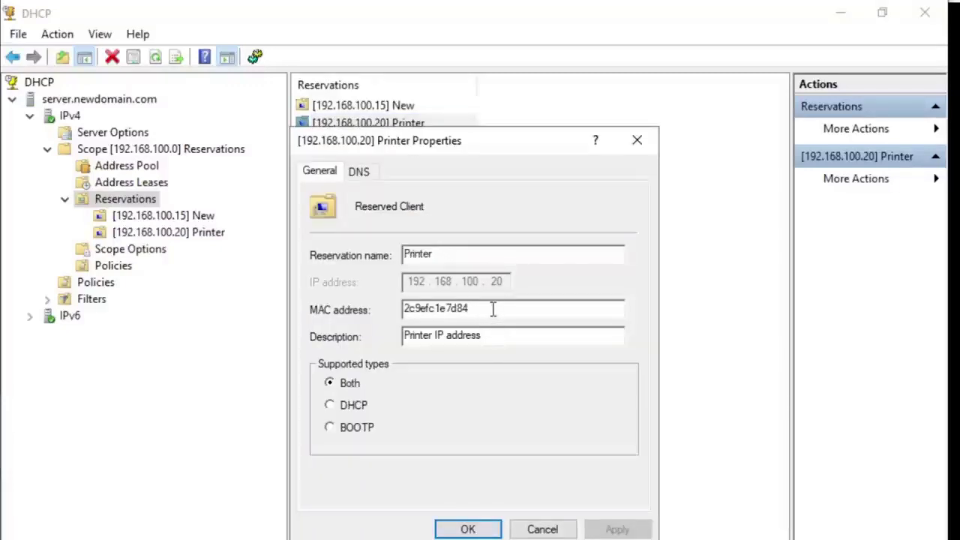
drag(495, 310, 404, 310)
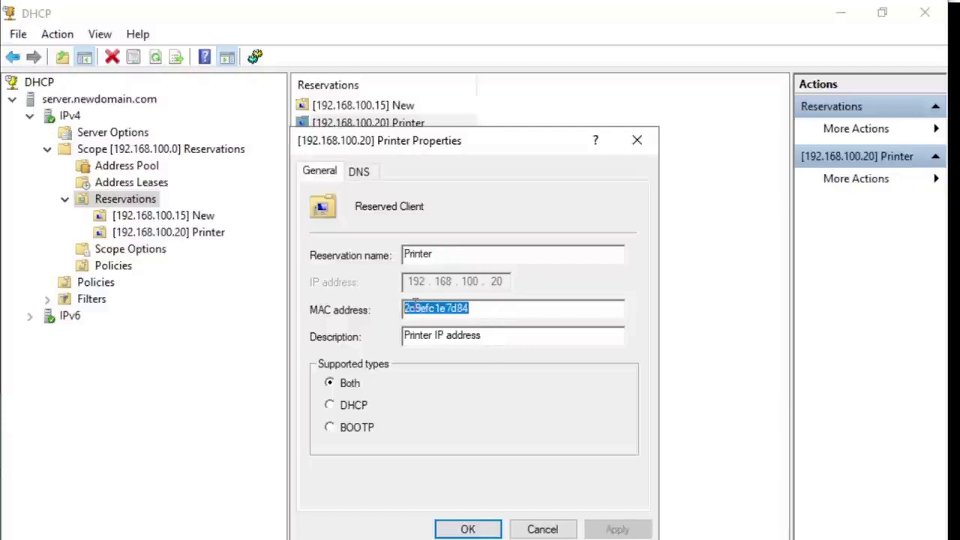
click(538, 309)
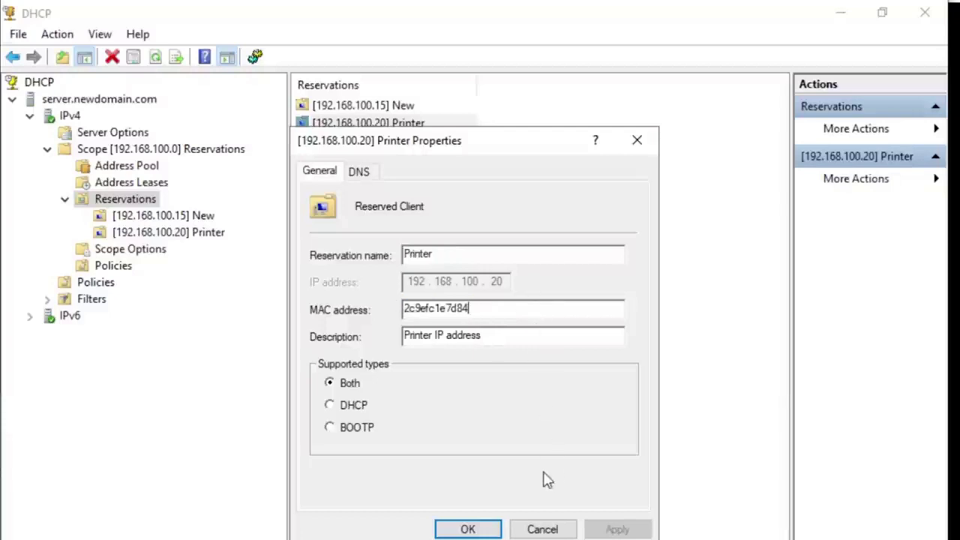
click(545, 529)
Step: Open Address Leases and select the Printer lease entry
click(372, 325)
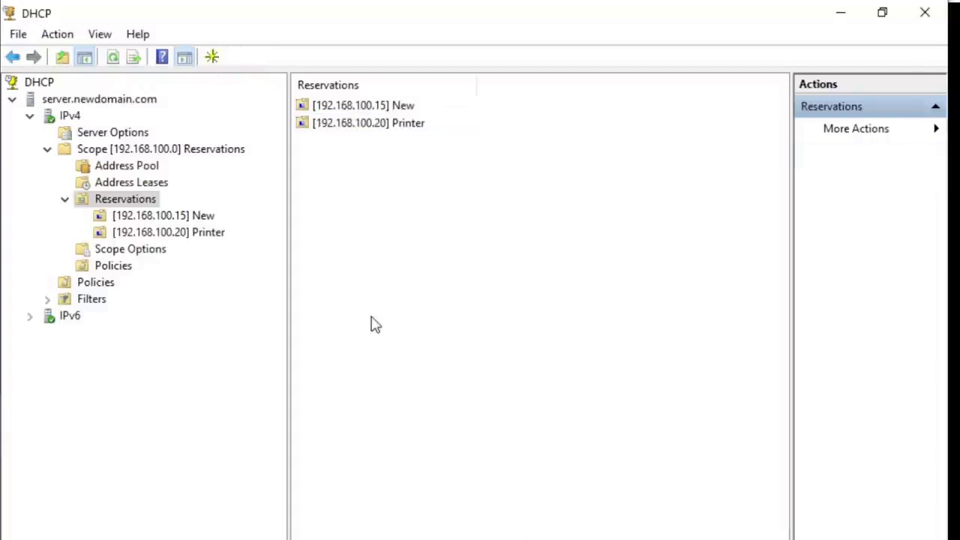
click(120, 184)
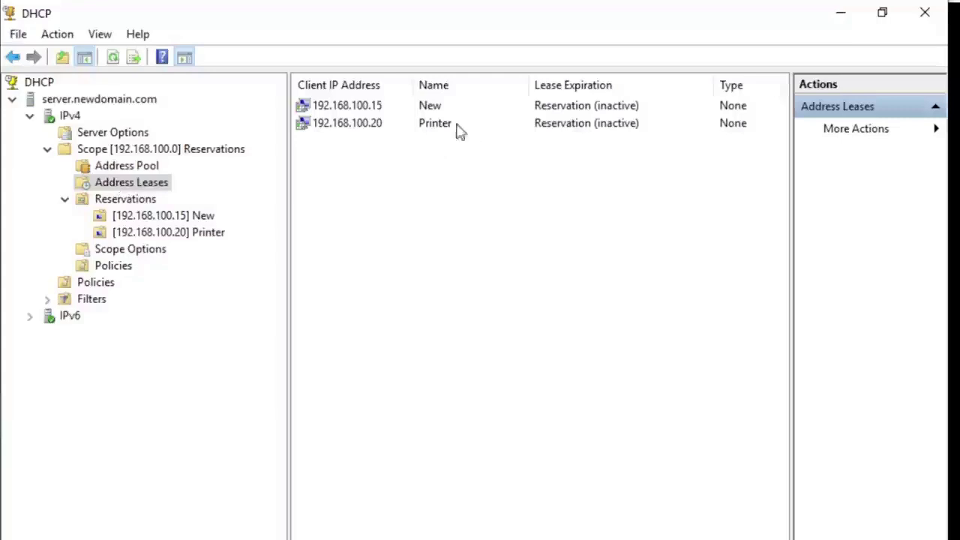
click(442, 127)
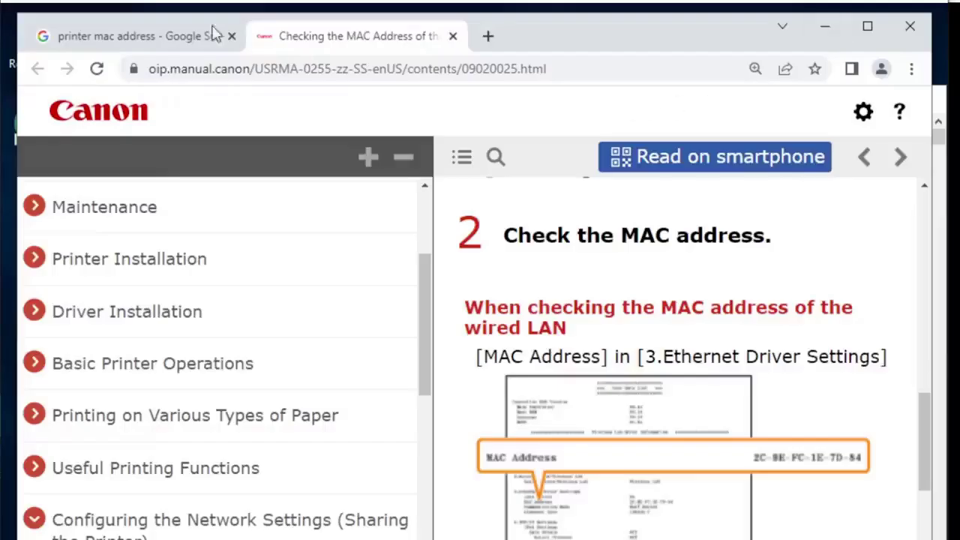
Step: Close the Canon page and change the Google search to 'ip camera mac address'
click(453, 36)
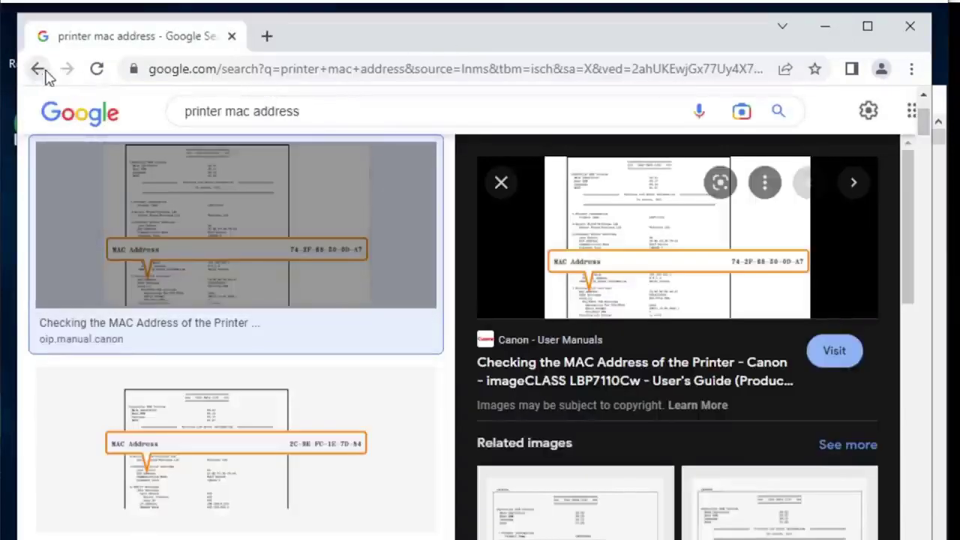
double_click(222, 111)
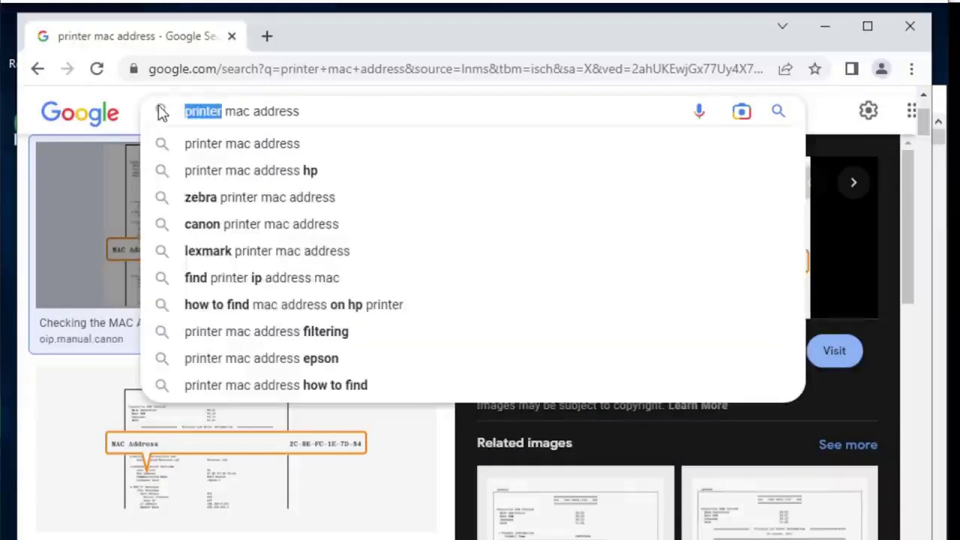
text(ip a)
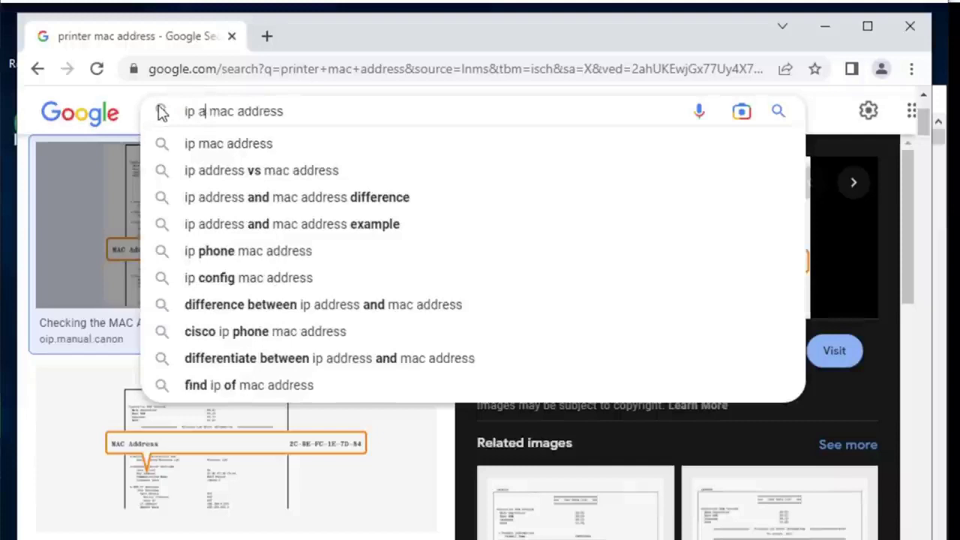
key(BackSpace)
text(camera)
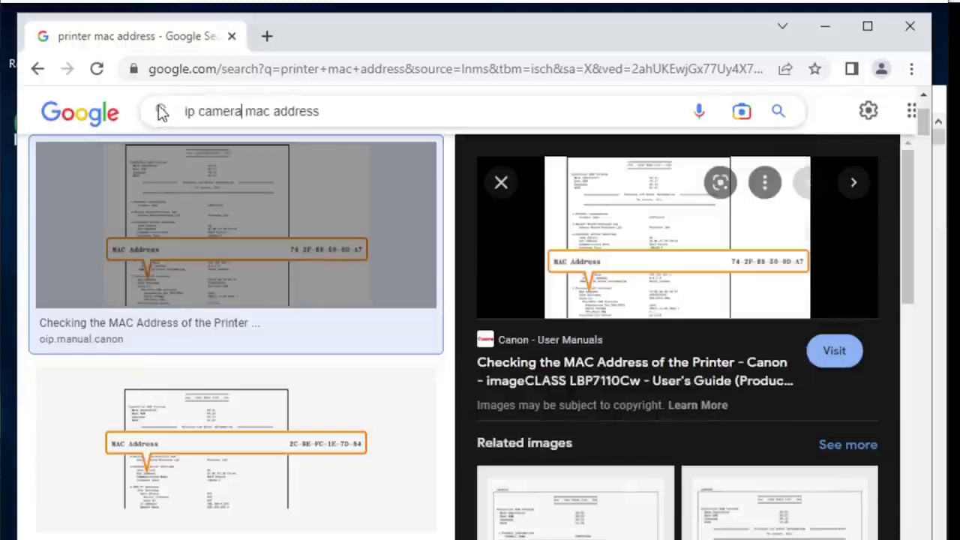
key(Return)
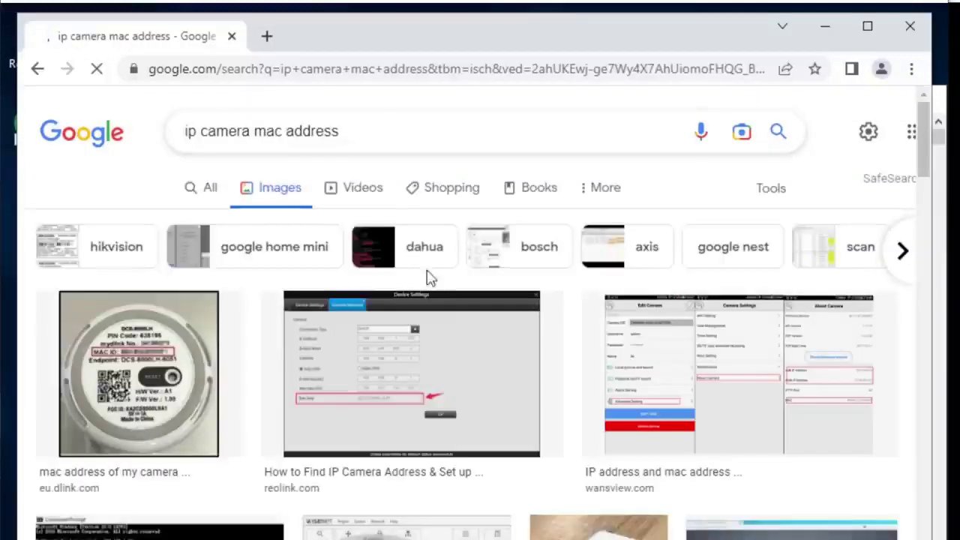
Step: Browse the image results and preview the Somfy support camera photo
click(174, 380)
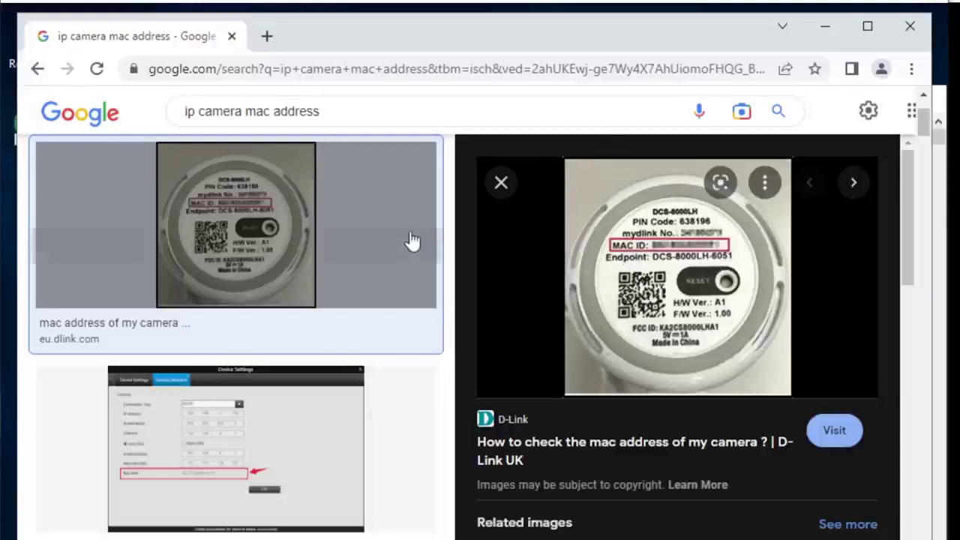
scroll(416, 240, up, 2)
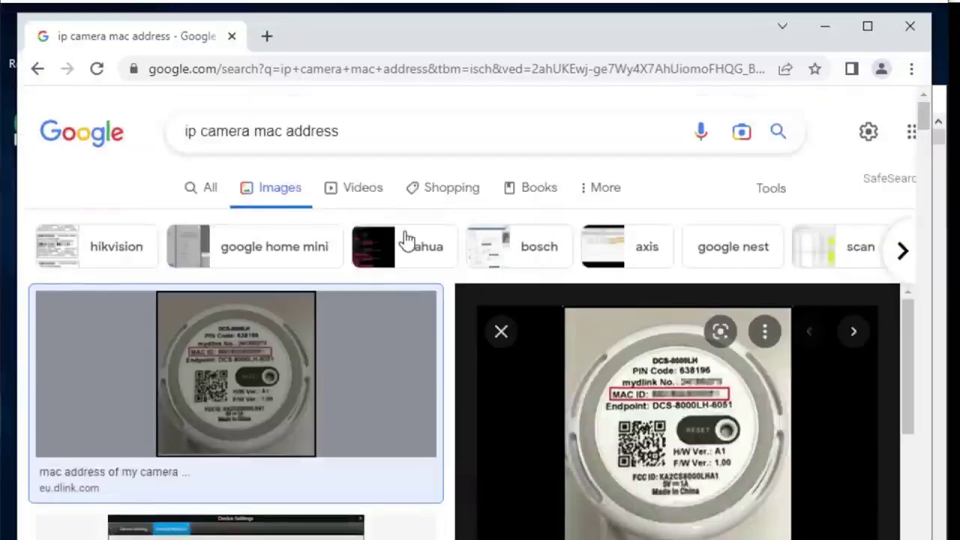
click(214, 189)
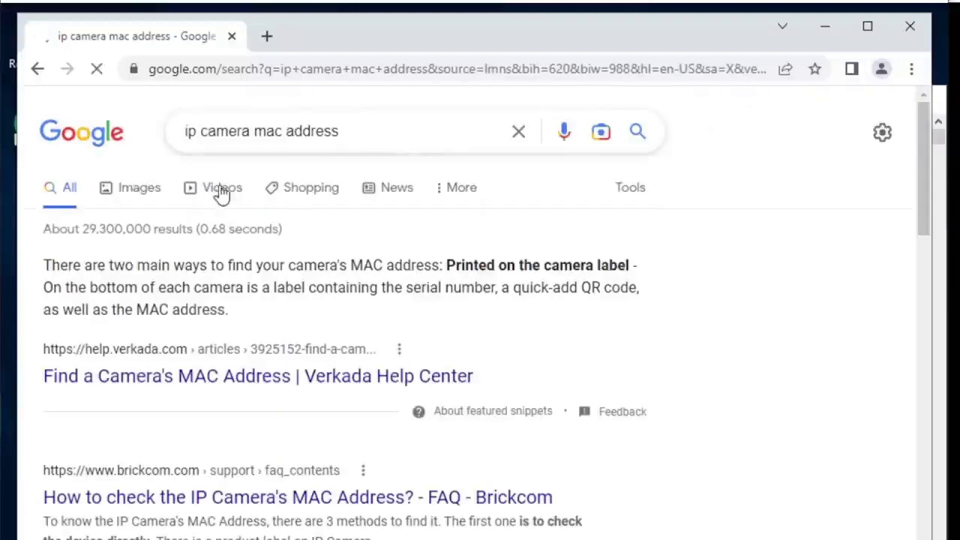
click(132, 192)
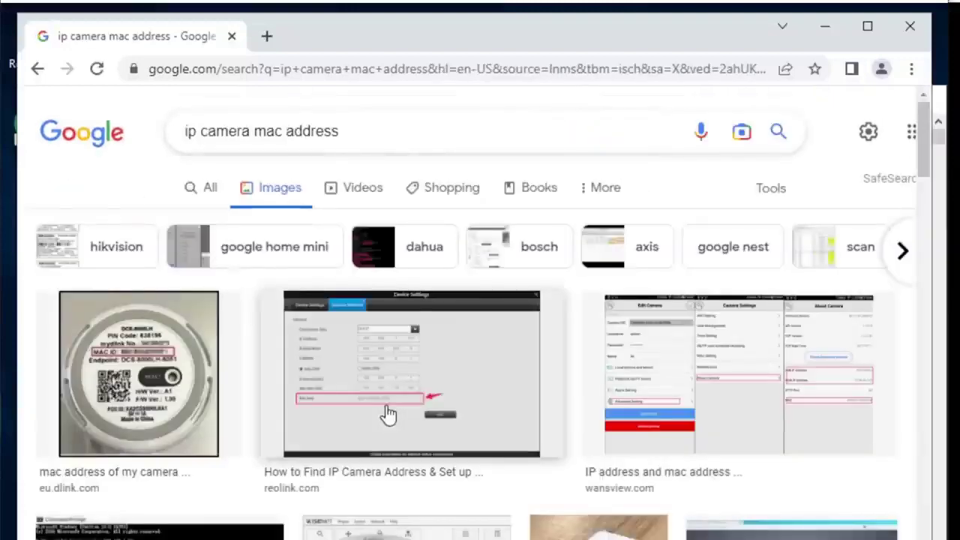
scroll(388, 413, down, 2)
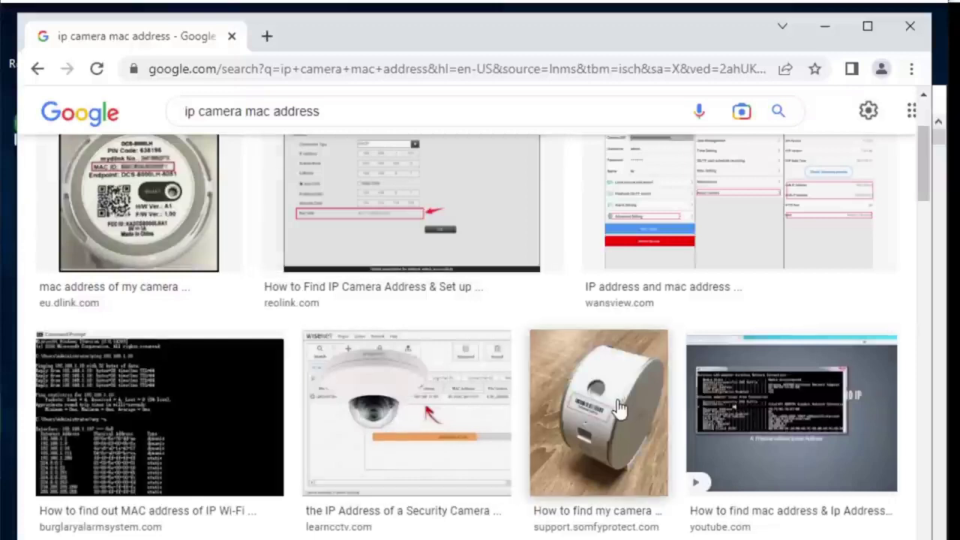
click(587, 397)
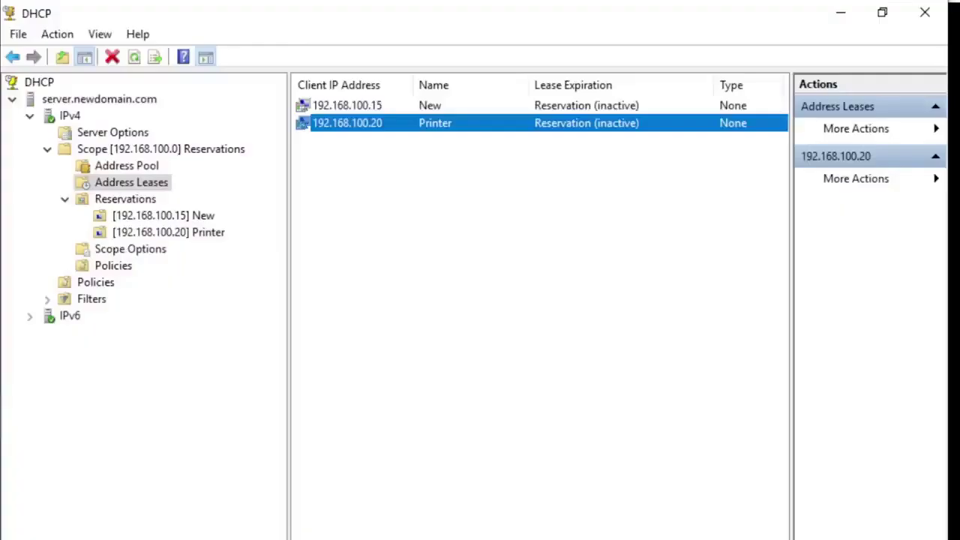
Step: Restore the DHCP console beside the camera photo and open a New Reservation form
click(108, 200)
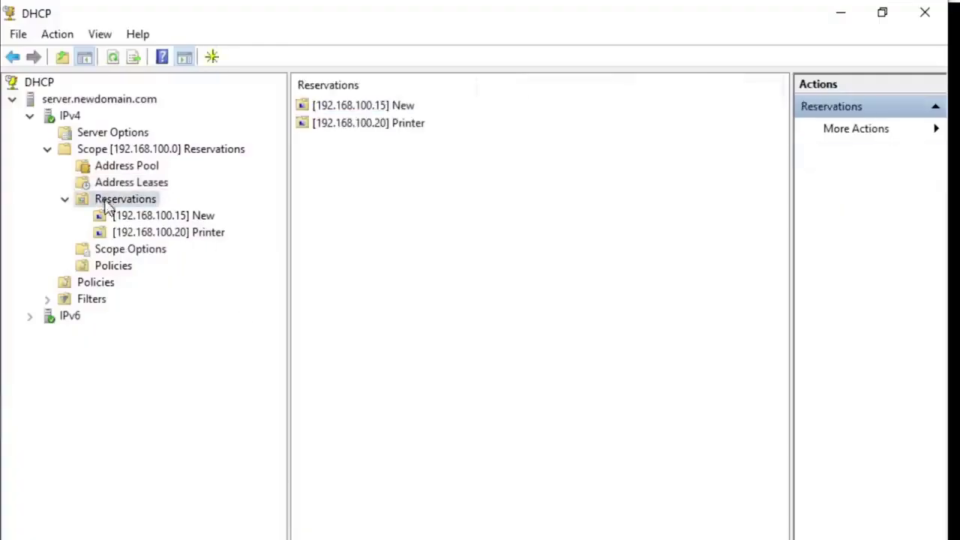
right_click(110, 204)
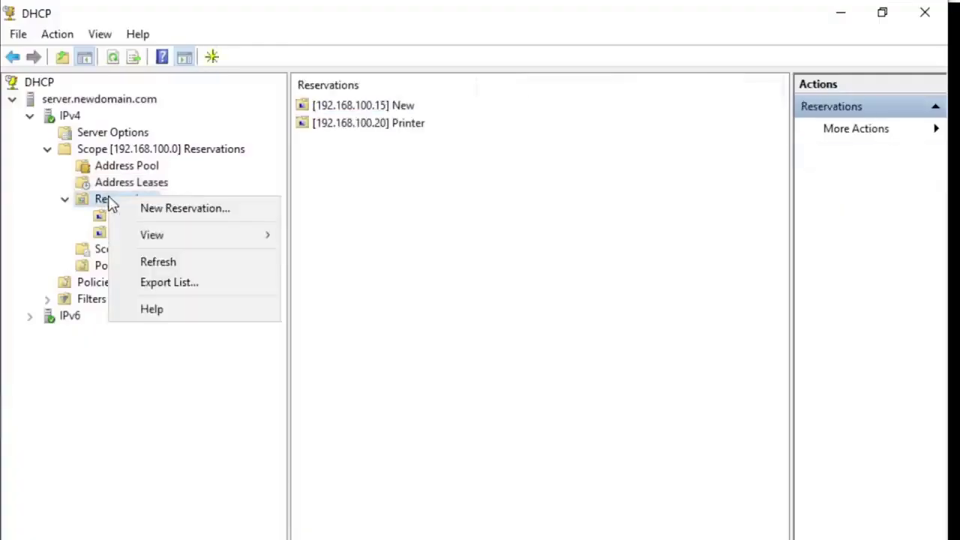
click(169, 215)
drag(210, 90, 403, 210)
click(508, 484)
click(882, 12)
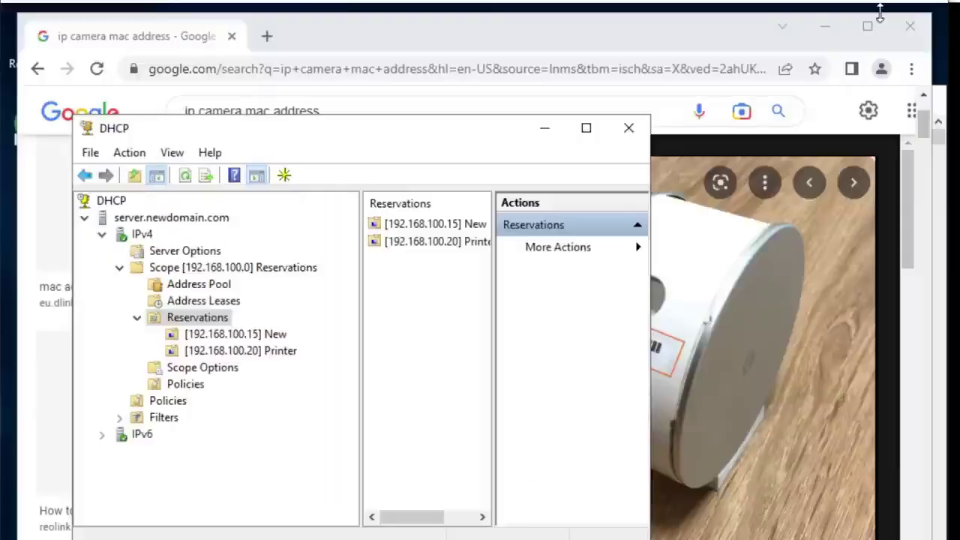
drag(318, 134, 278, 87)
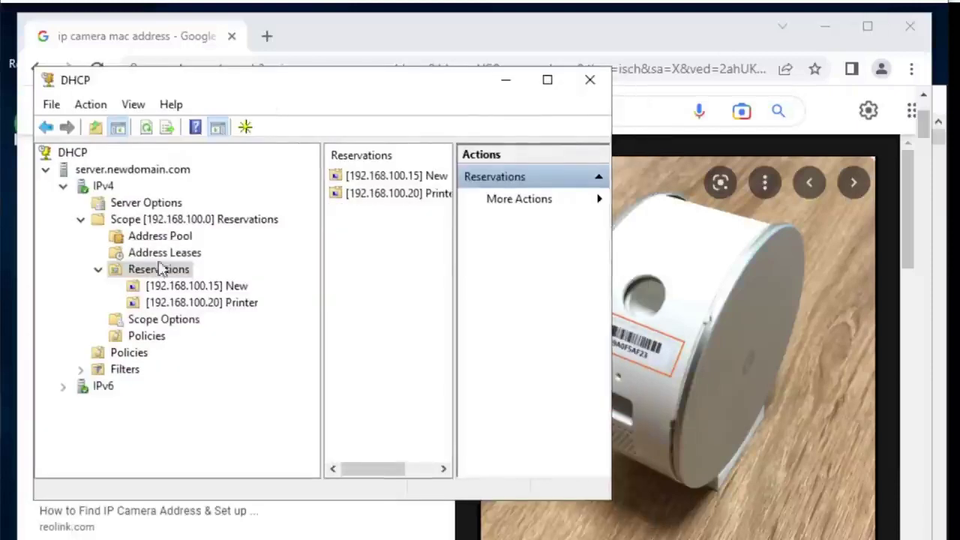
right_click(153, 274)
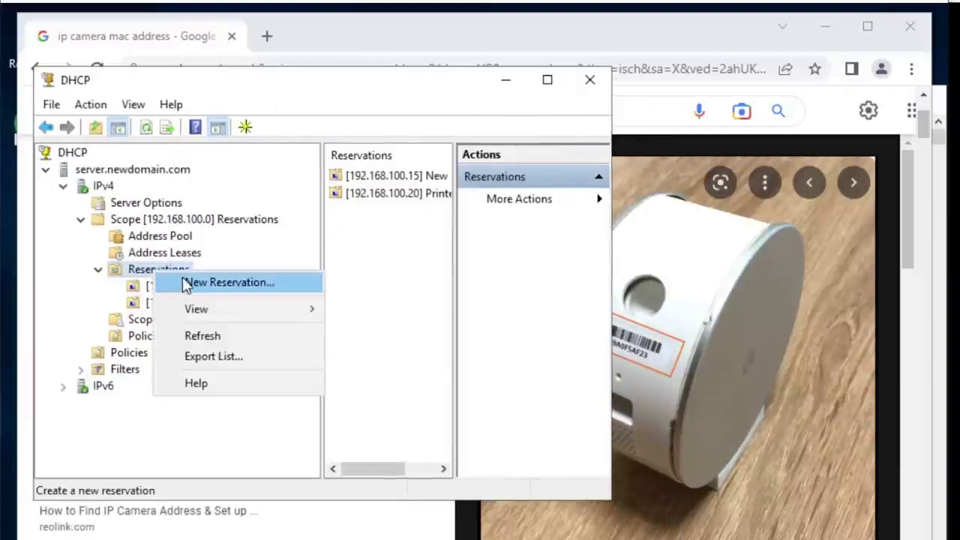
click(187, 284)
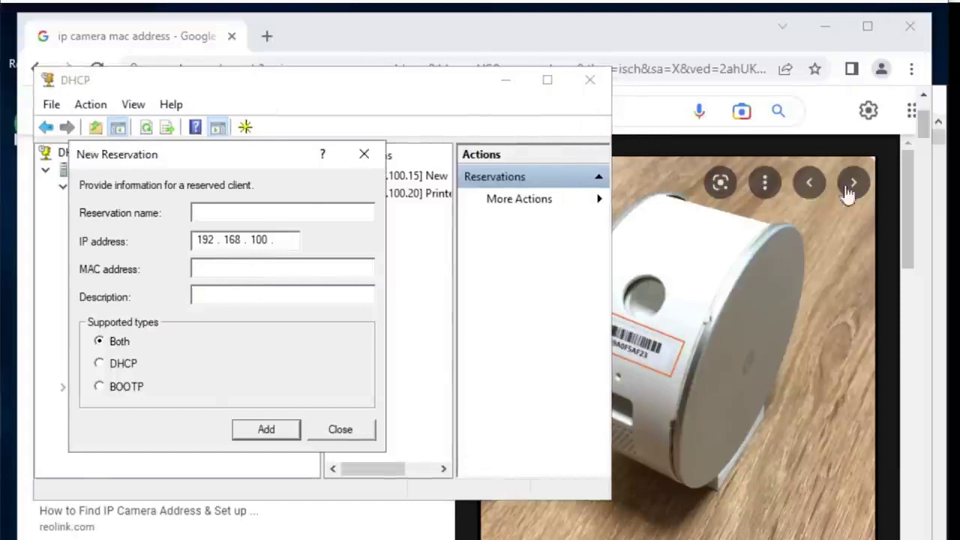
Step: Open the Somfy support article and zoom in to read MAC 2059A0F5AF23 on the label
drag(663, 34, 734, 46)
key(ctrl+plus)
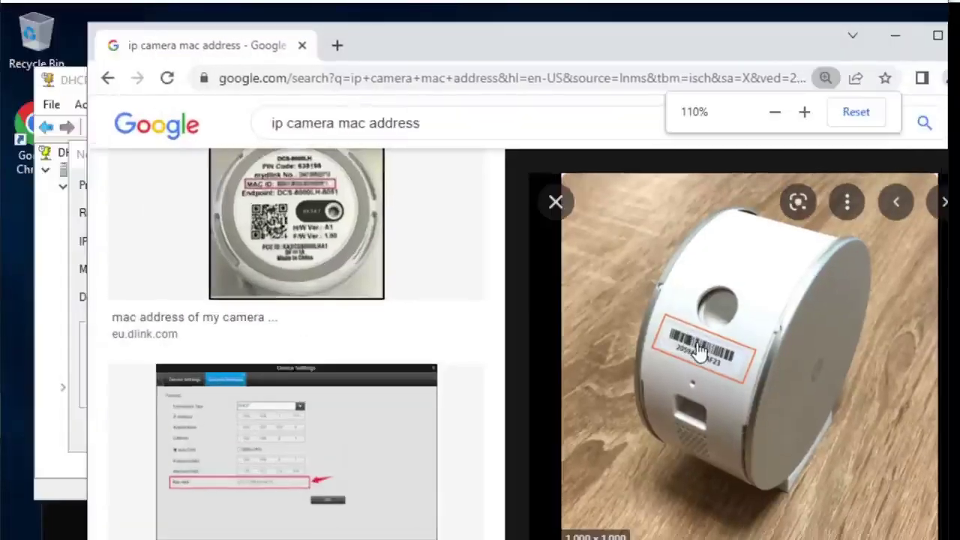
click(698, 349)
scroll(666, 466, down, 2)
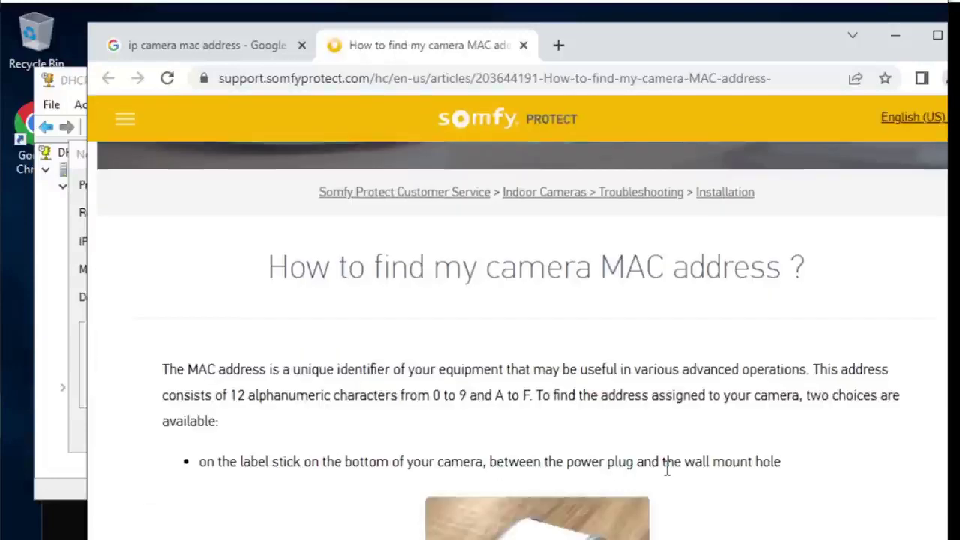
scroll(666, 466, down, 3)
key(ctrl+plus)
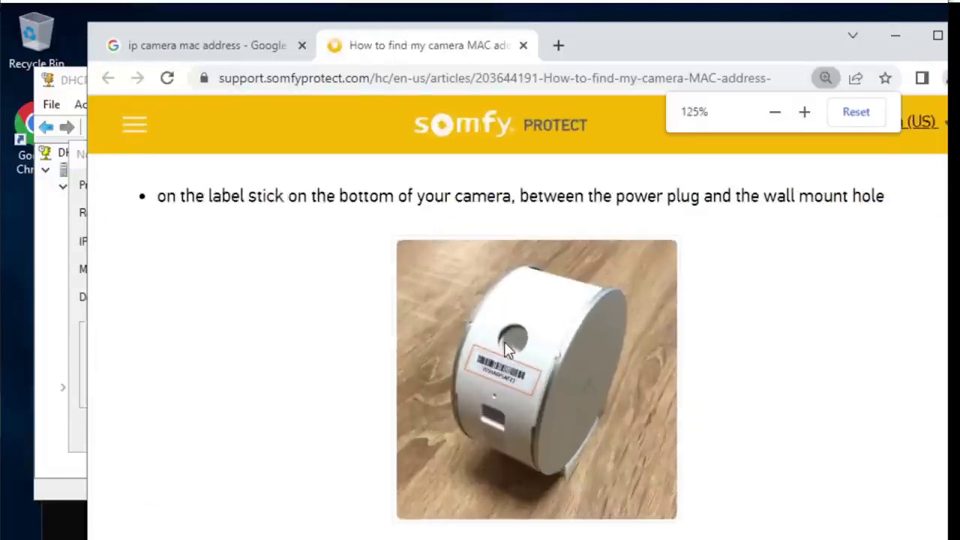
key(ctrl+plus)
key(ctrl+plus)
key(ctrl+plus)
key(ctrl+plus)
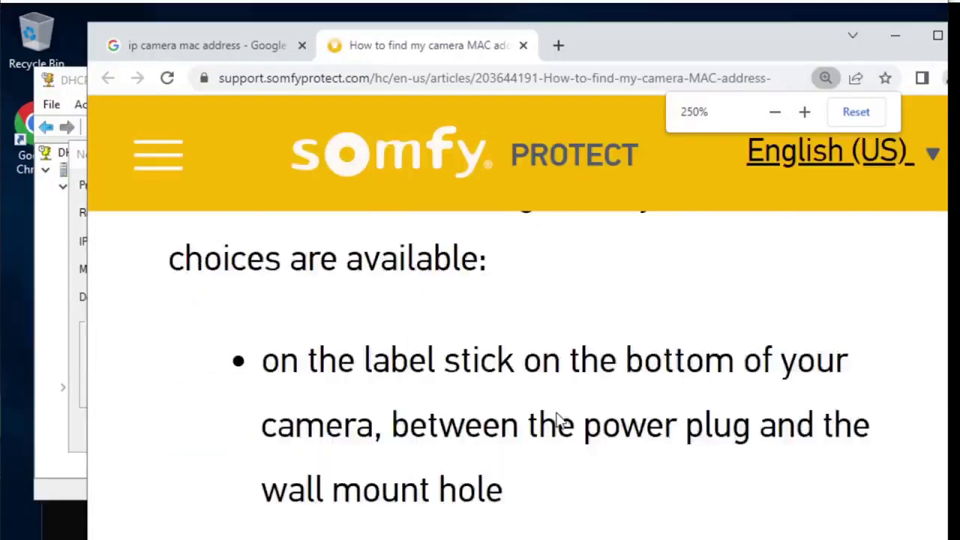
scroll(556, 422, down, 3)
scroll(557, 420, down, 2)
key(ctrl+plus)
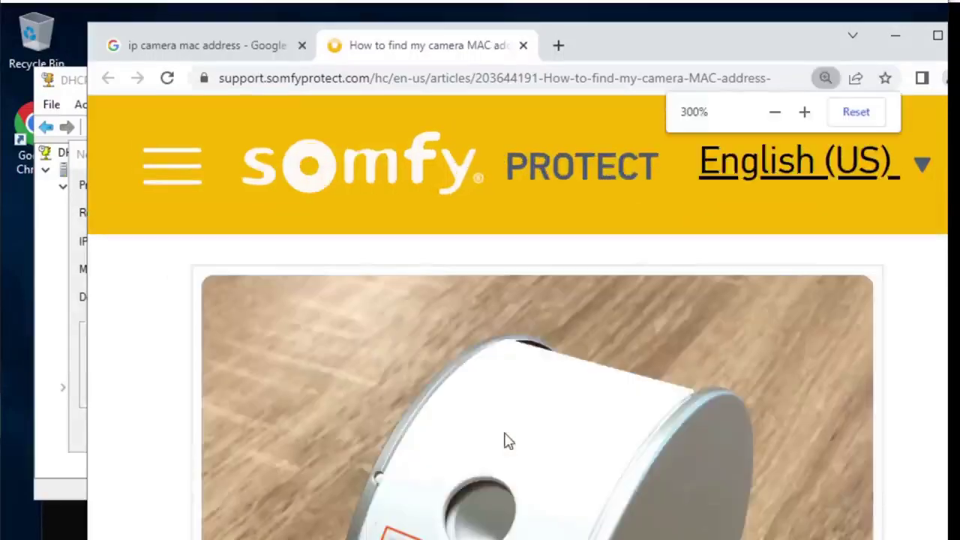
scroll(505, 433, down, 1)
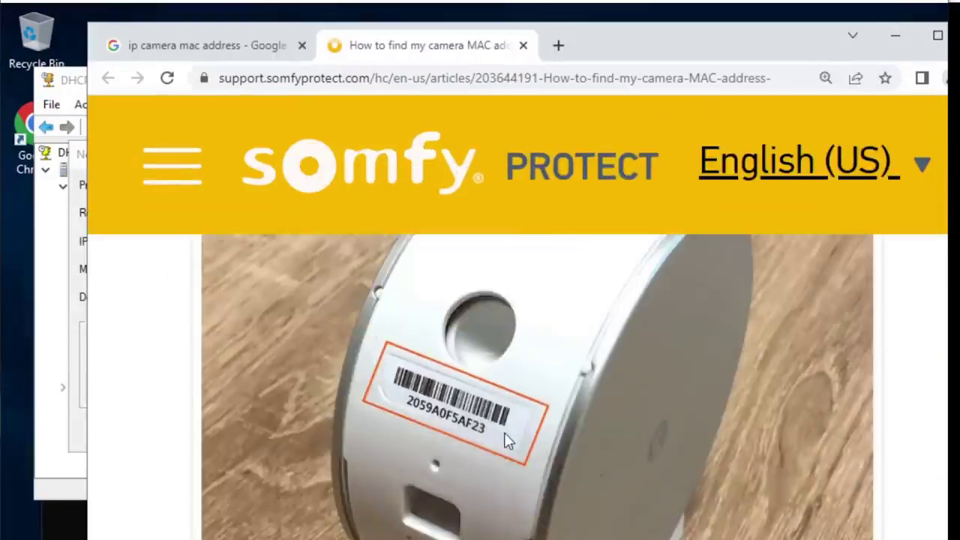
Step: Return to the New Reservation form and focus the name field
click(72, 83)
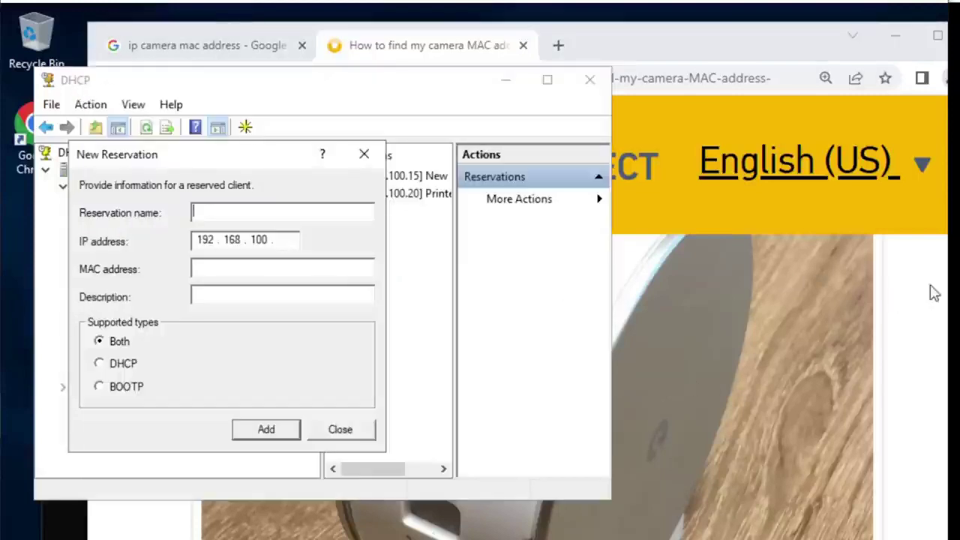
click(895, 339)
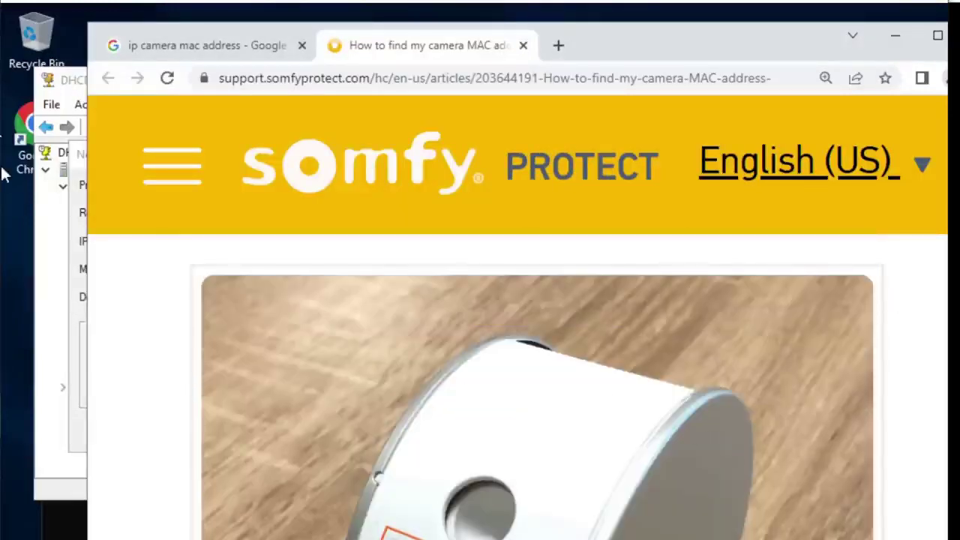
click(75, 82)
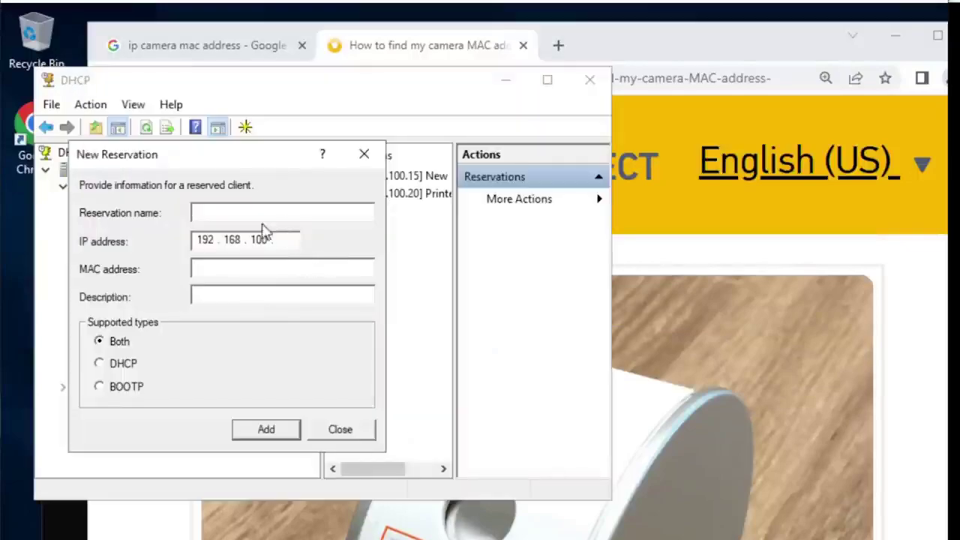
click(258, 212)
Step: Name the reservation 'IP Camera Coridor 1' and copy the name into the description
text(l)
text(P Camera Coridor 1)
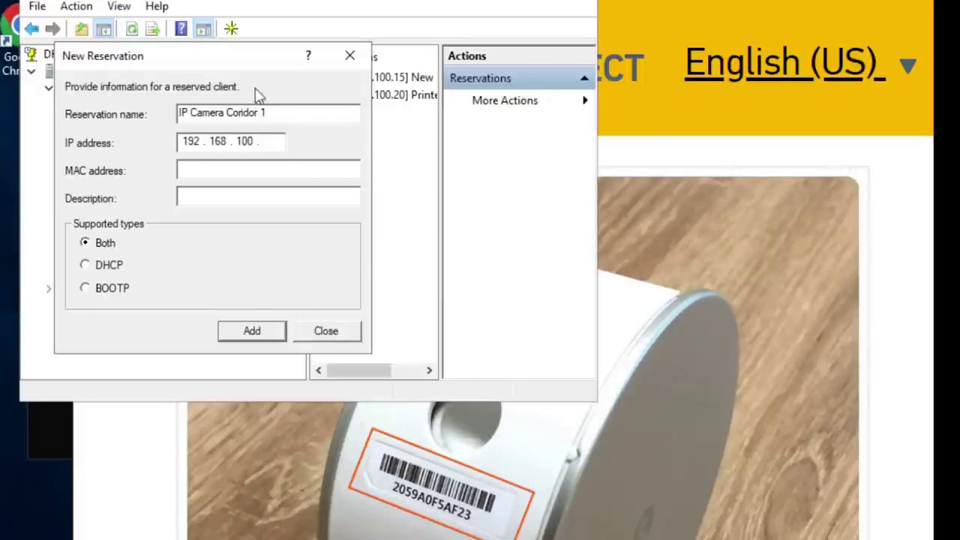
drag(281, 112, 120, 108)
right_click(204, 111)
click(270, 172)
click(257, 197)
right_click(256, 197)
click(319, 279)
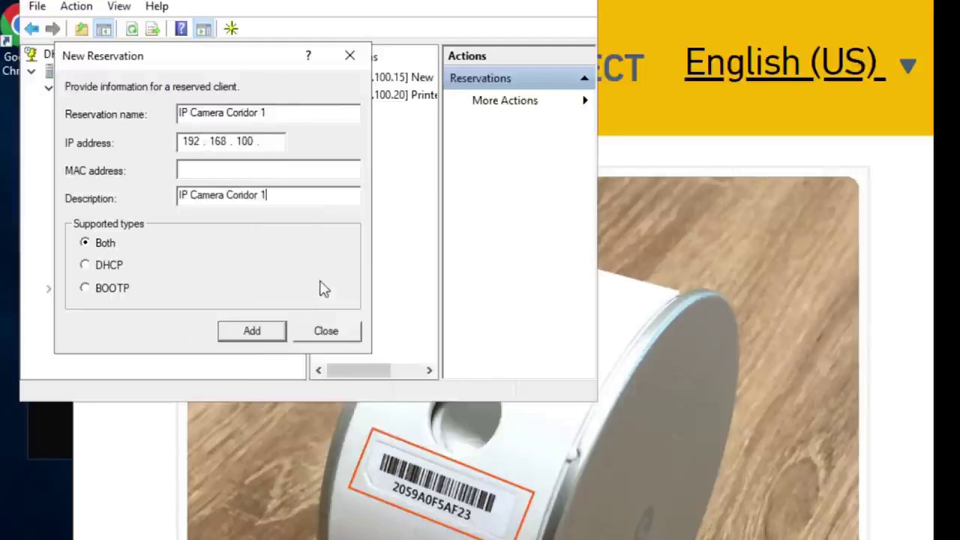
Step: Set IP 192.168.100.30 and MAC 2059a0f5af23, then add the camera reservation
click(270, 141)
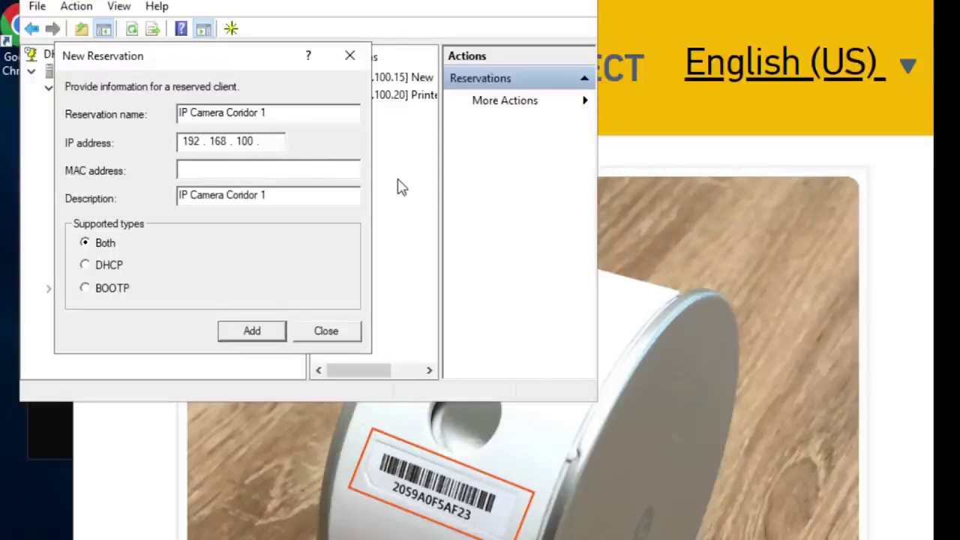
text(30)
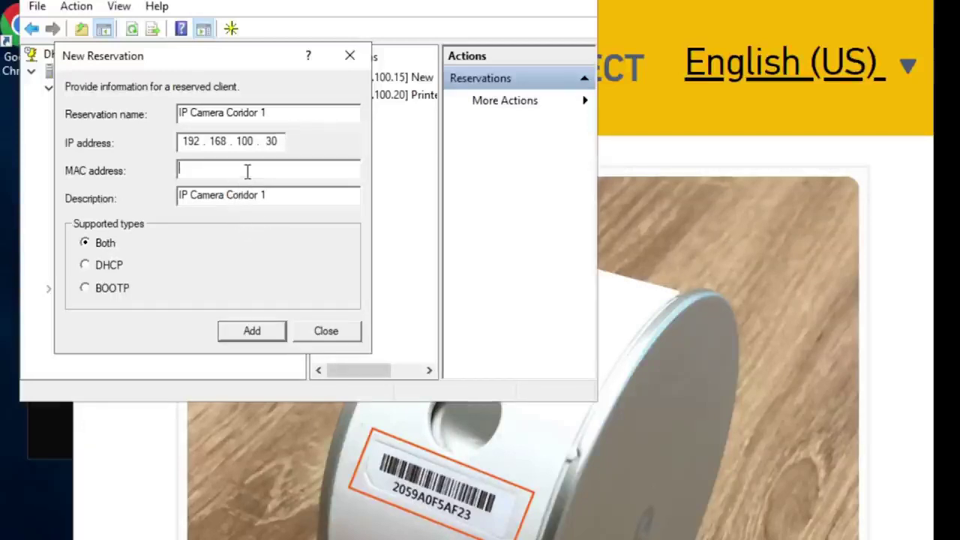
text(2059a0f5af23)
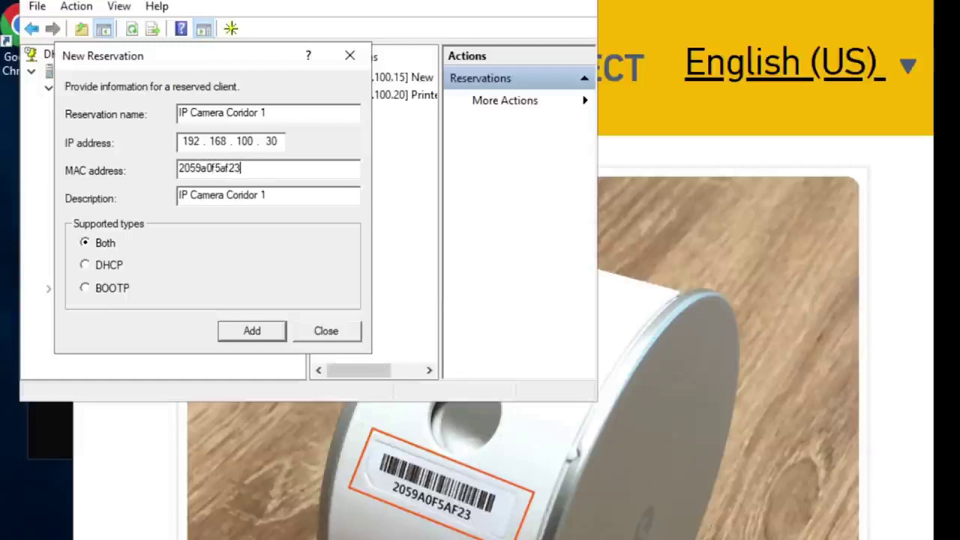
click(242, 337)
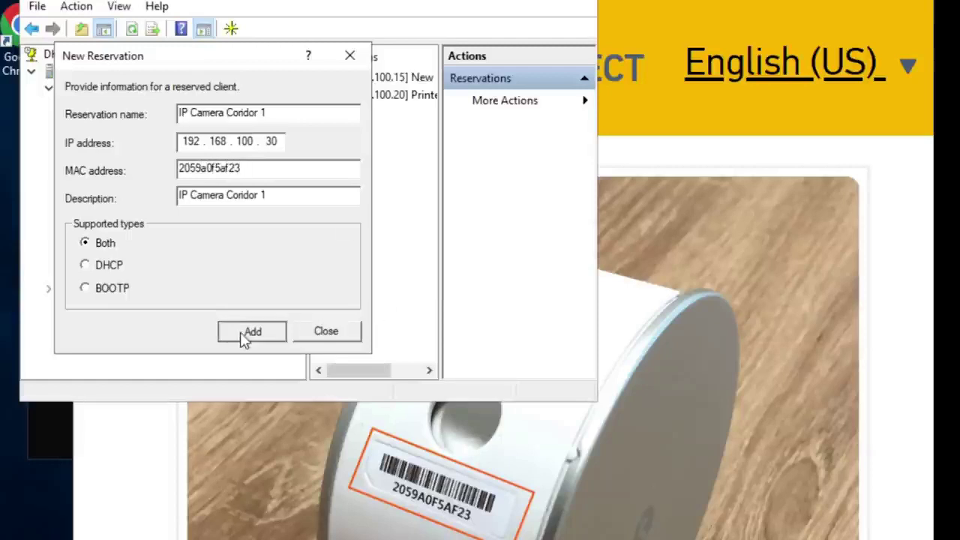
Step: Close the form, maximize DHCP and view the Printer reservation's router, DNS and domain options
click(315, 332)
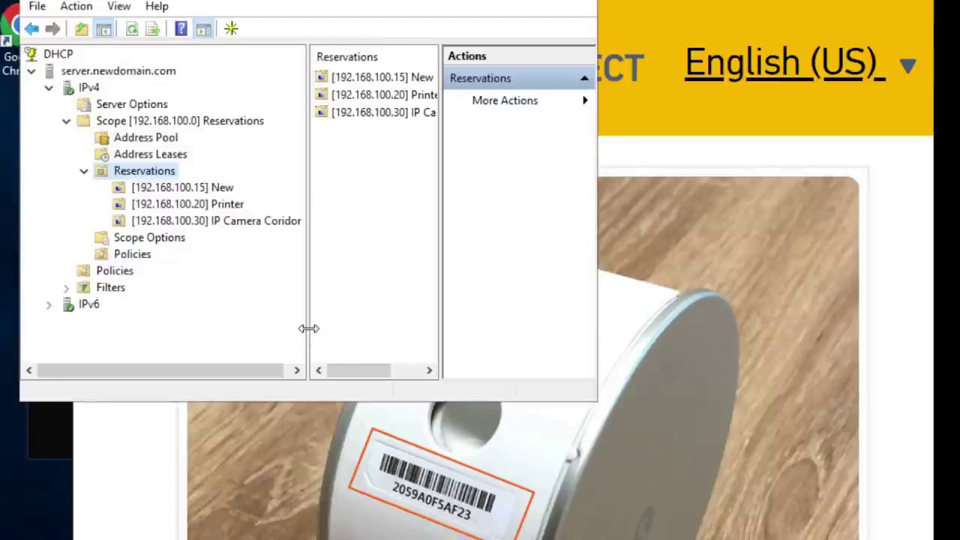
key(super+Up)
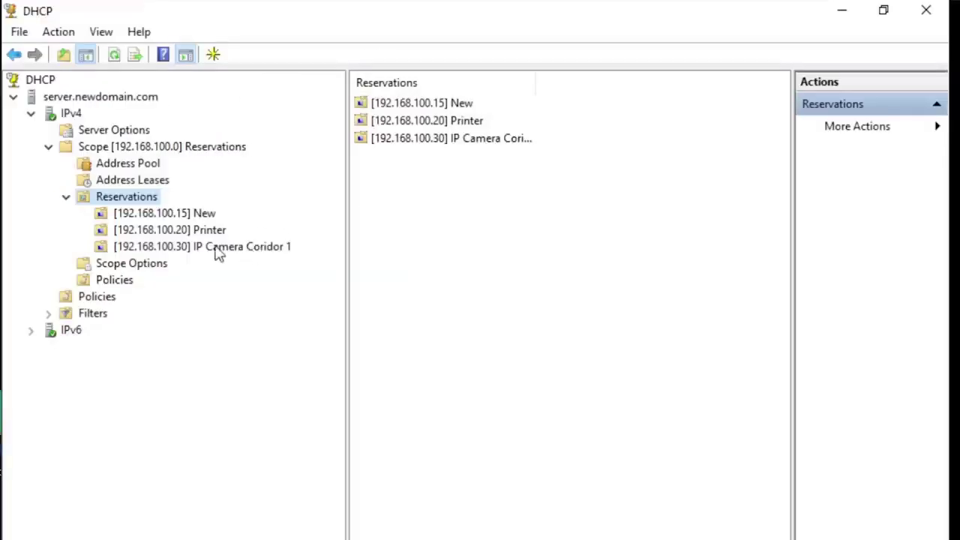
click(216, 249)
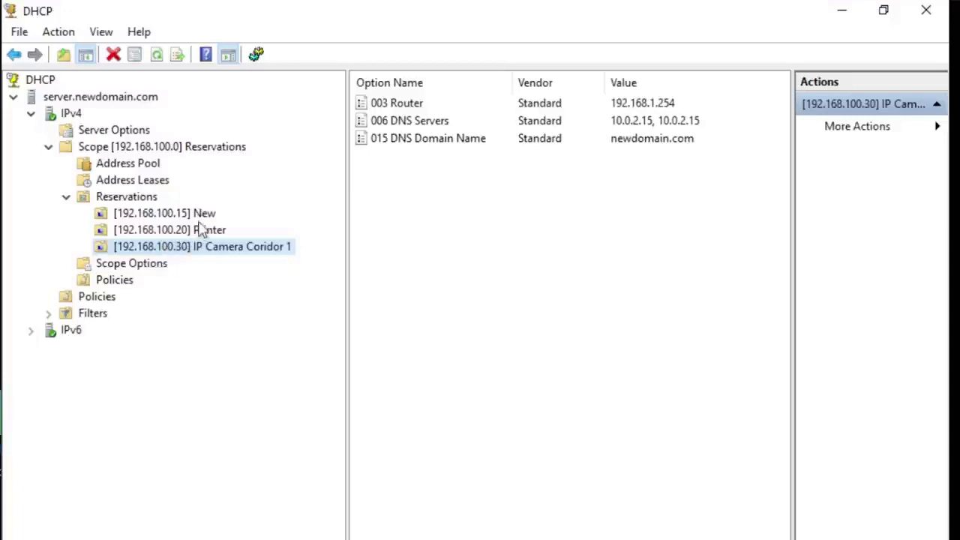
click(186, 231)
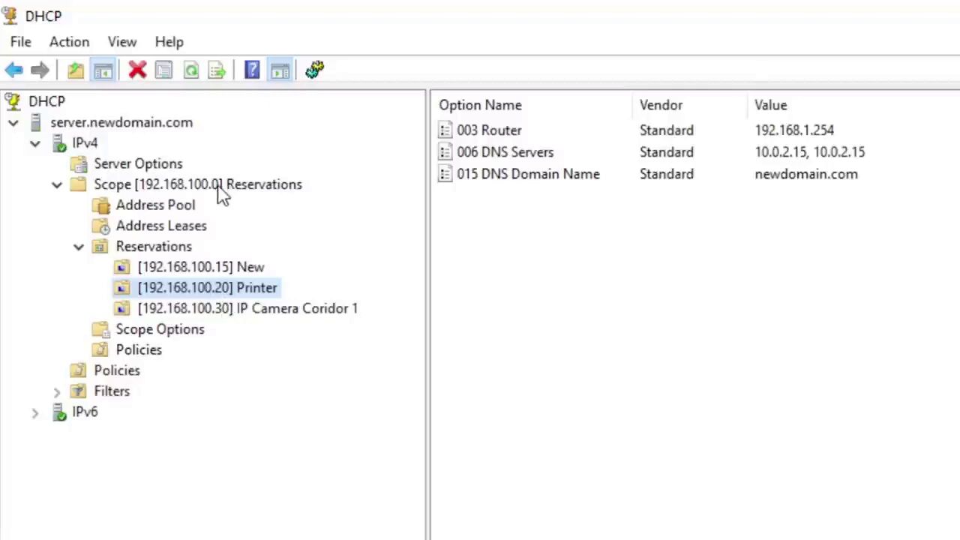
click(183, 210)
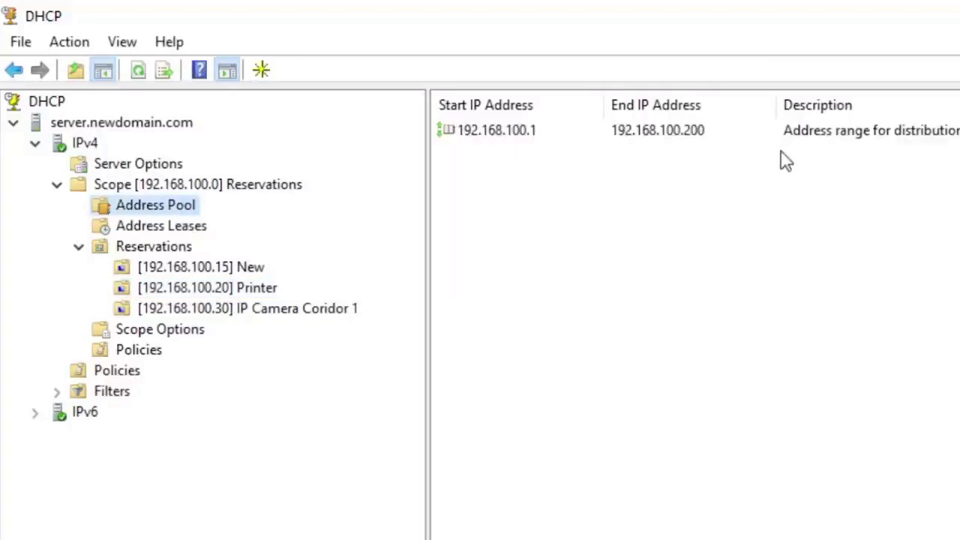
click(211, 287)
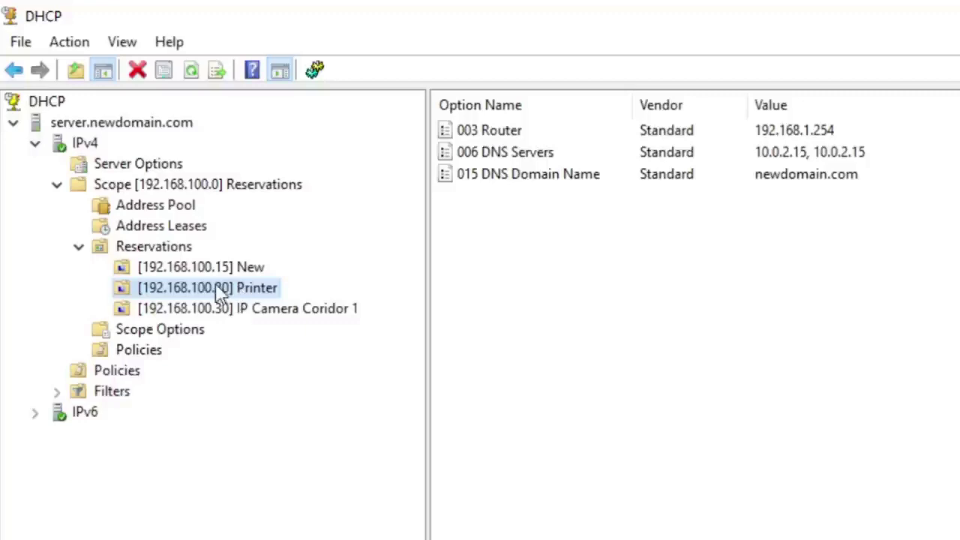
Step: Start a new scope reservation named 'Printer #2 Reception'
click(172, 250)
right_click(173, 253)
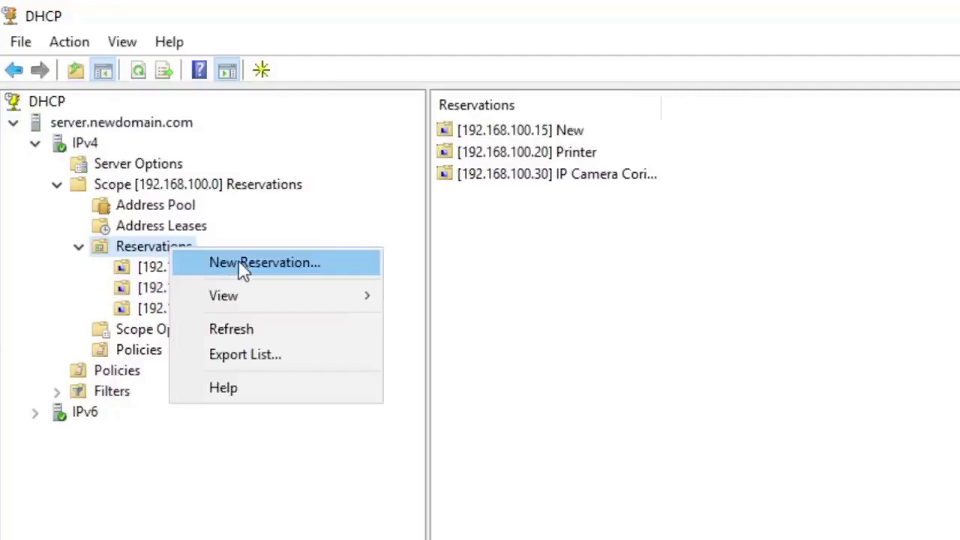
click(240, 264)
drag(239, 109, 595, 282)
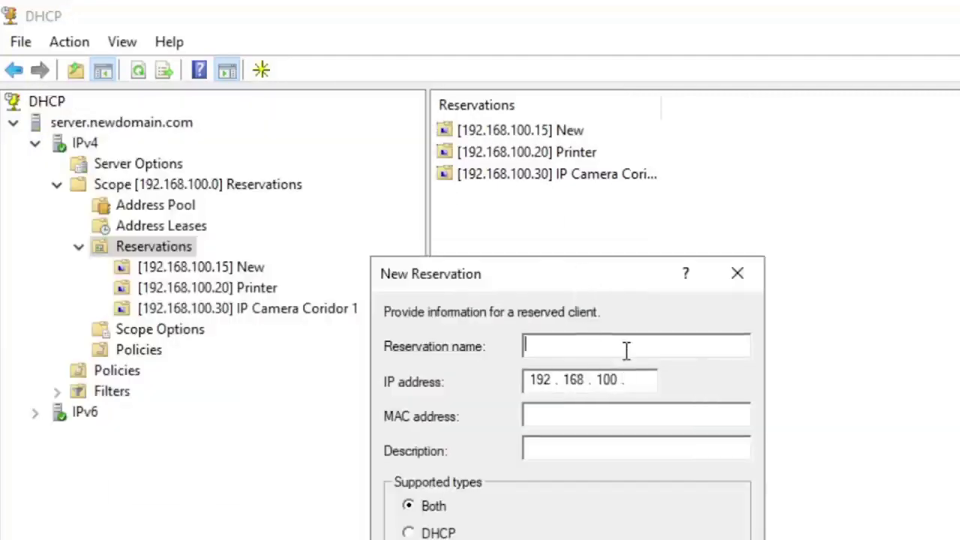
text(Printer )
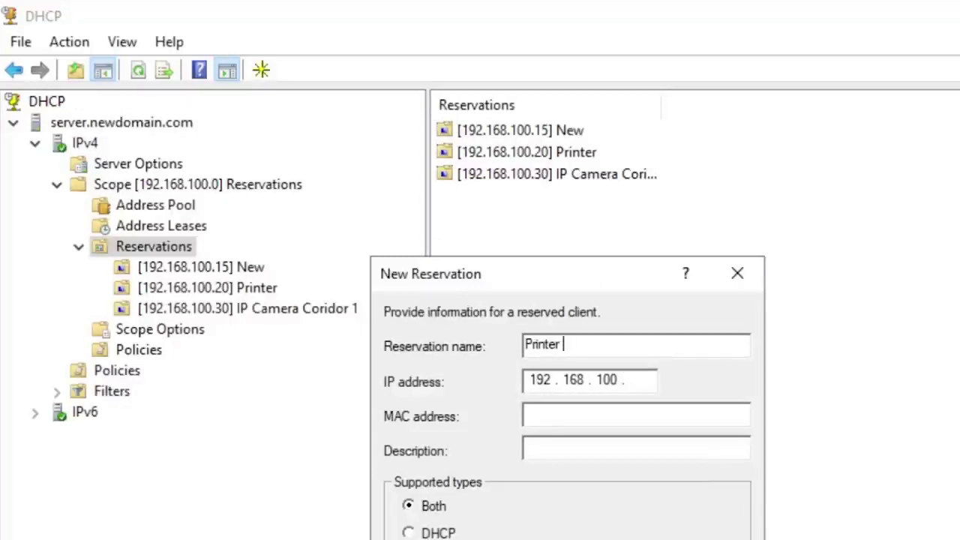
text(#2)
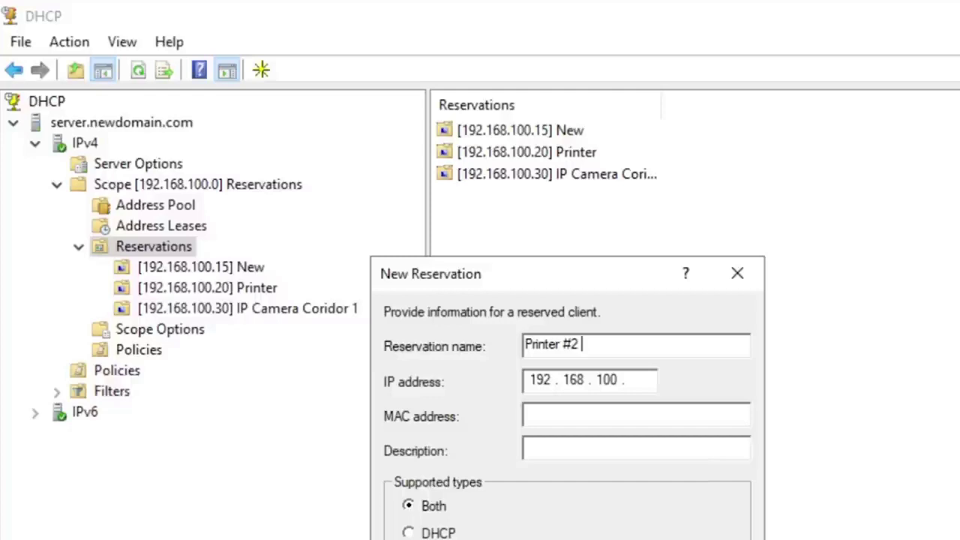
text(Reception)
Step: Copy the name into the description and set the IP address to 192.168.100.21
drag(653, 346, 525, 345)
right_click(600, 347)
click(677, 412)
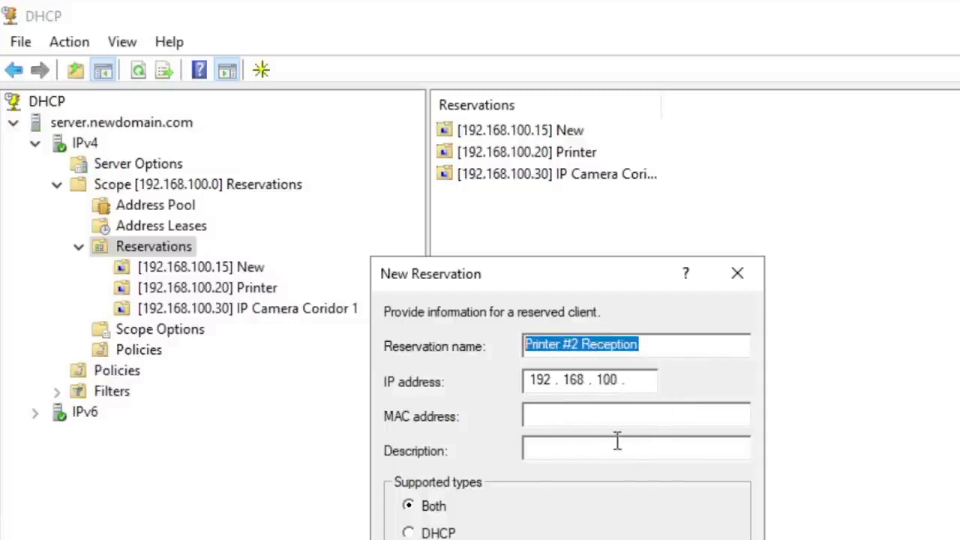
click(619, 447)
right_click(613, 455)
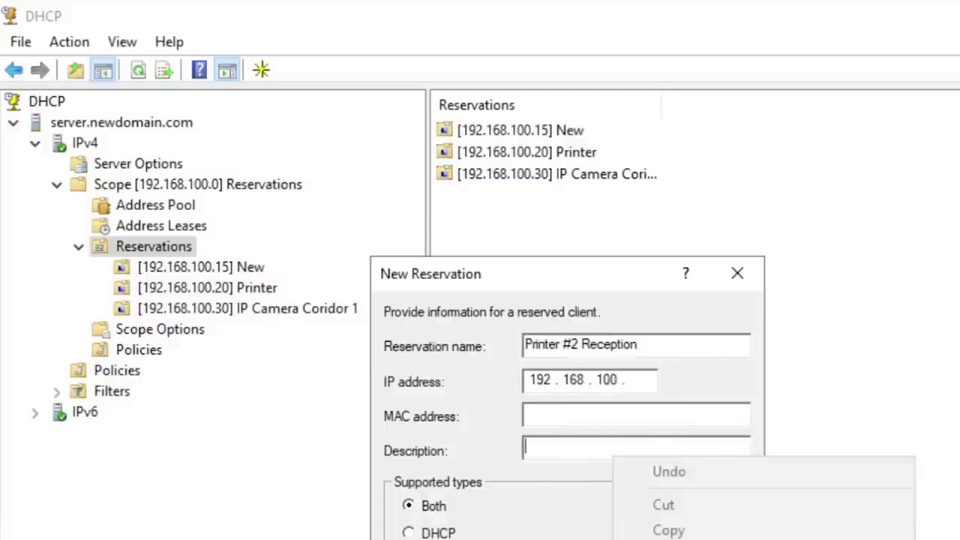
click(668, 539)
click(638, 380)
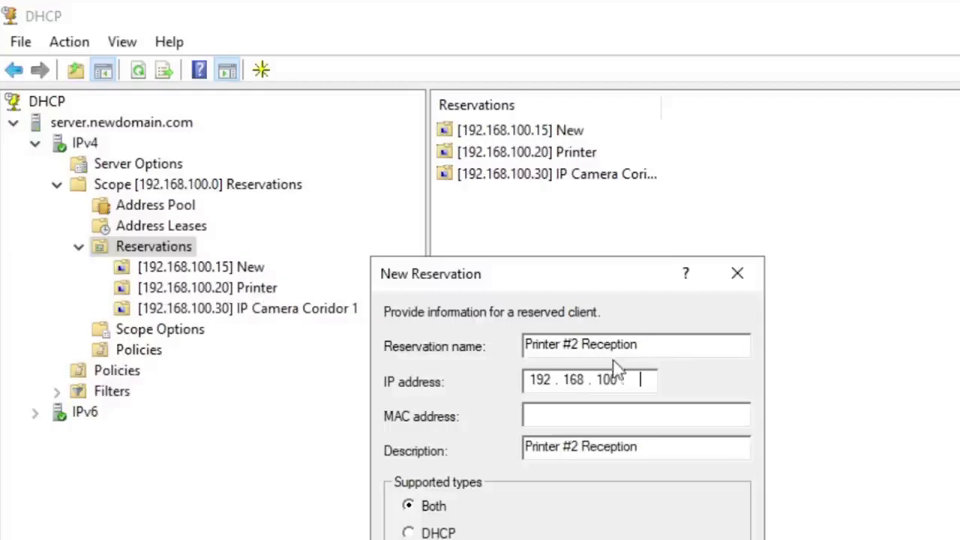
text(21)
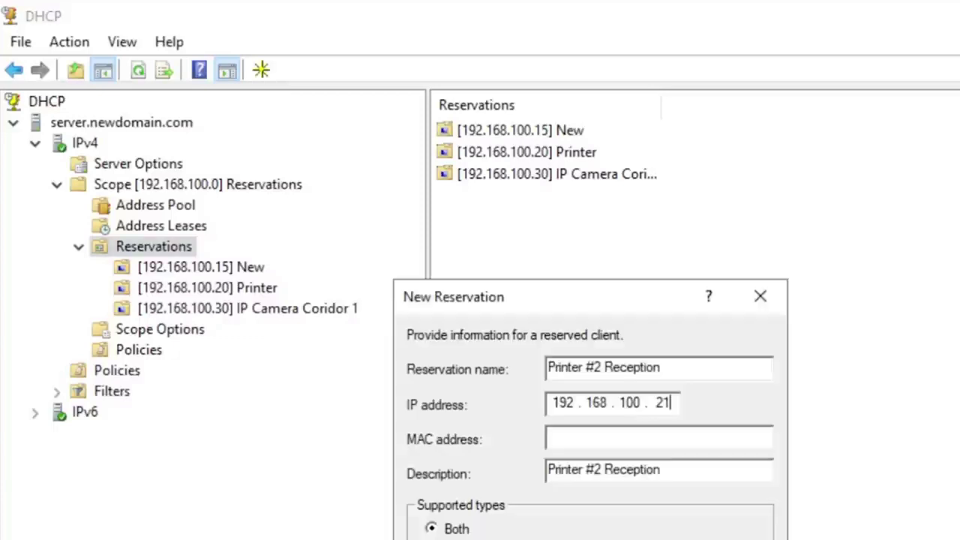
key(alt+Tab)
Step: Search Google images for 'printer ip address'
click(284, 60)
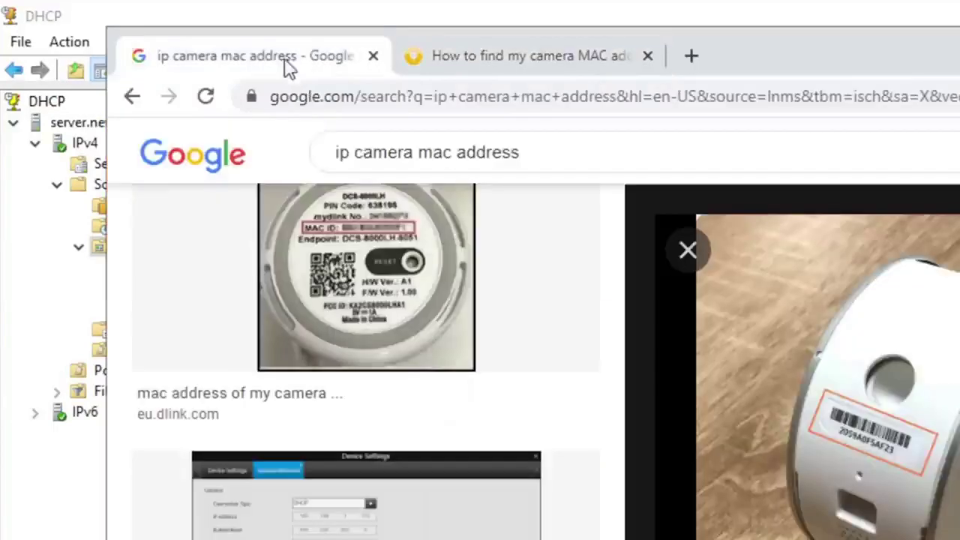
drag(337, 149, 324, 159)
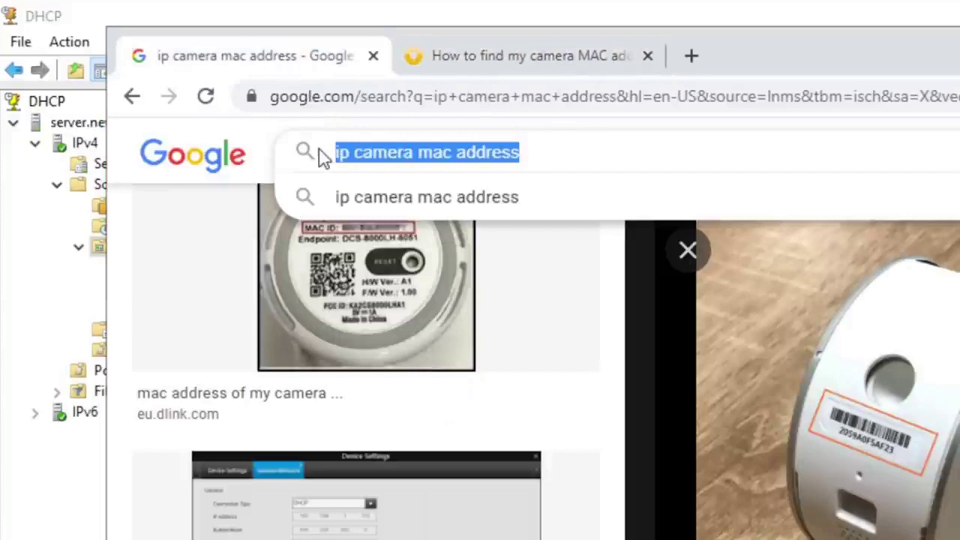
text(printer ip )
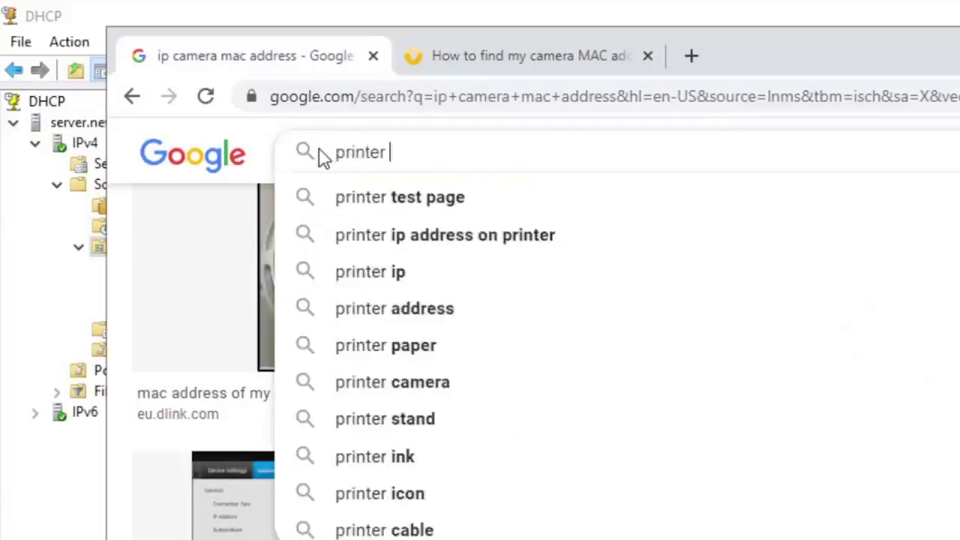
text(address)
key(Return)
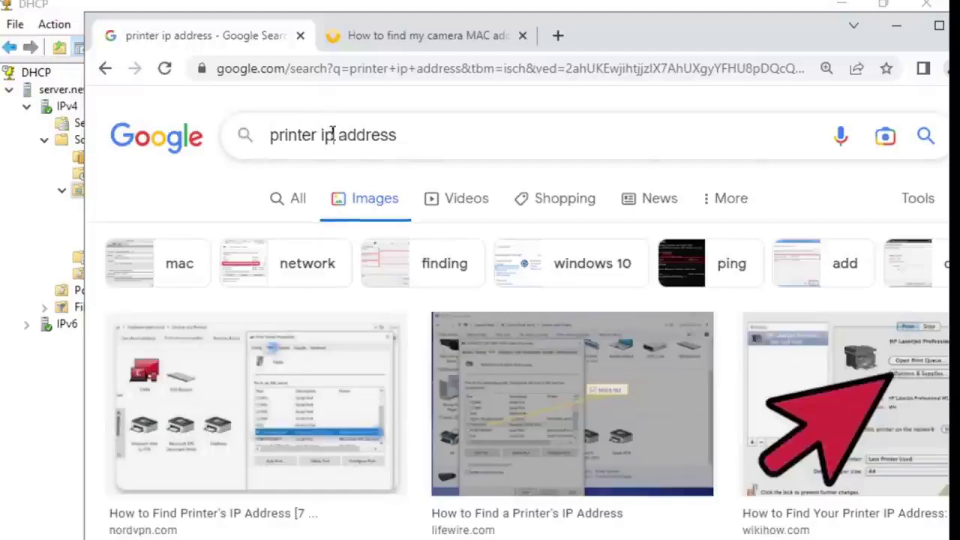
Step: Refine the search to 'printer mac address' and open the JetDirect page showing 0030C131739F
double_click(328, 135)
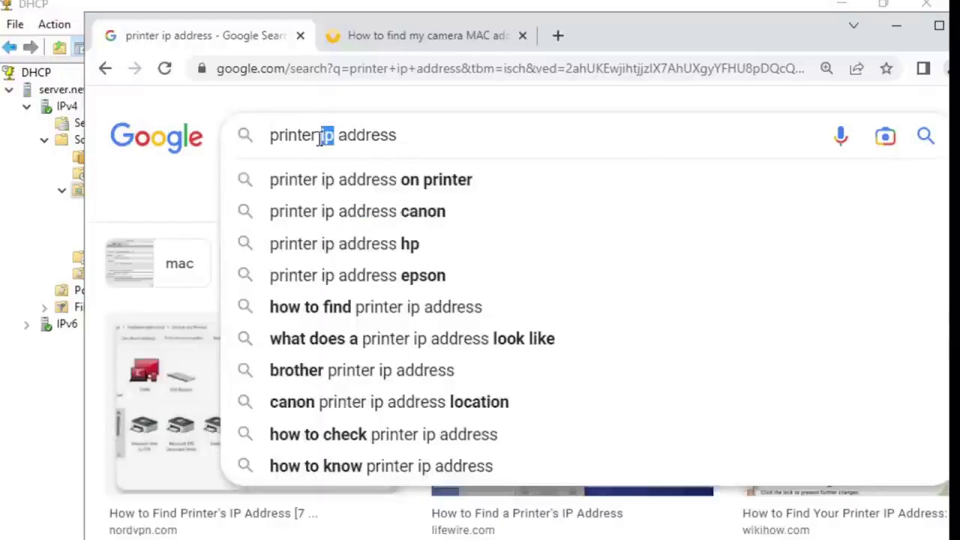
text(mac)
key(Return)
scroll(582, 414, down, 3)
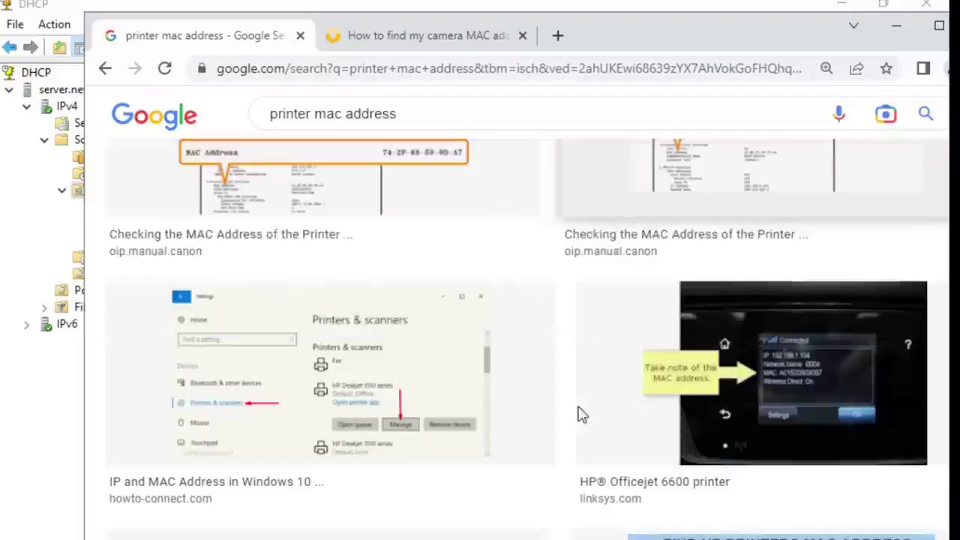
scroll(582, 414, down, 3)
scroll(578, 413, down, 5)
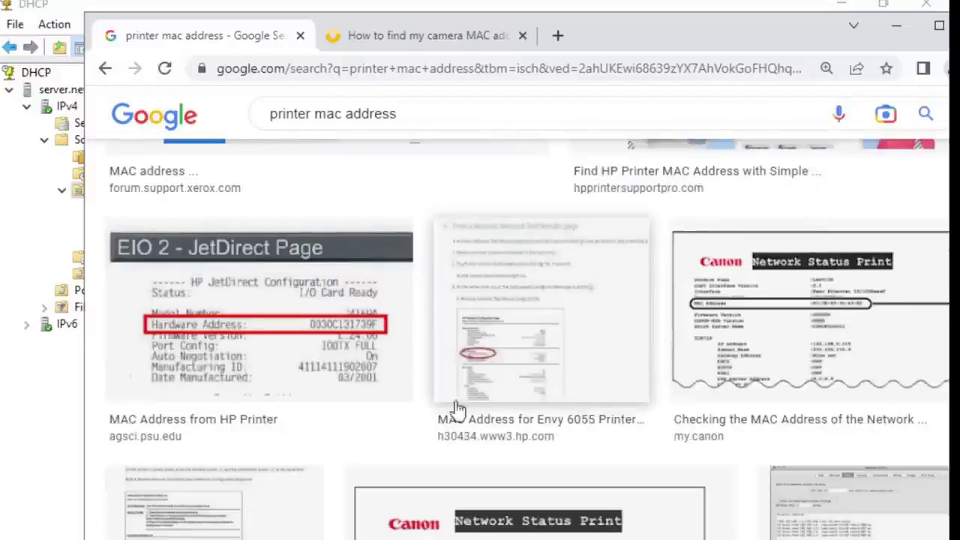
click(328, 366)
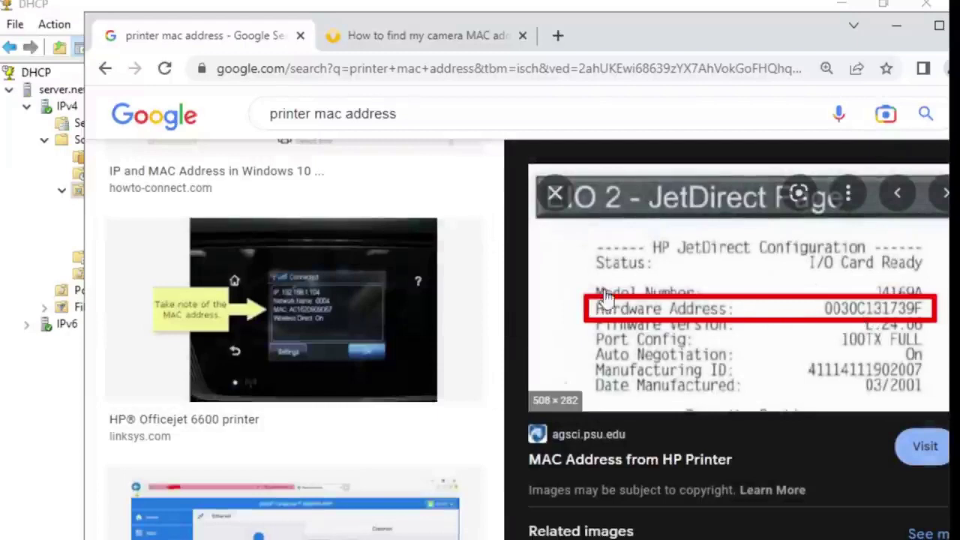
click(42, 382)
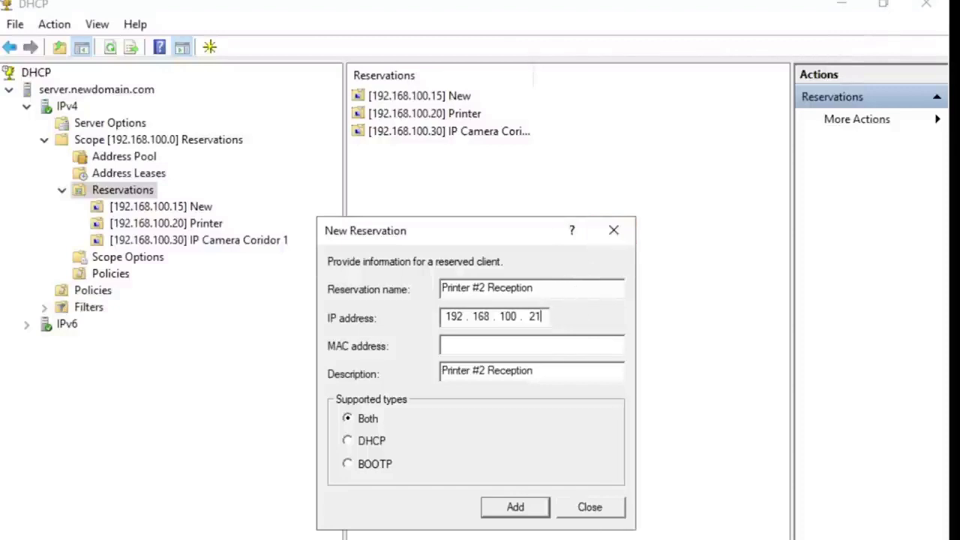
Step: Discard the unfinished reservation dialog and restore the DHCP console to a smaller window
key(alt+Tab)
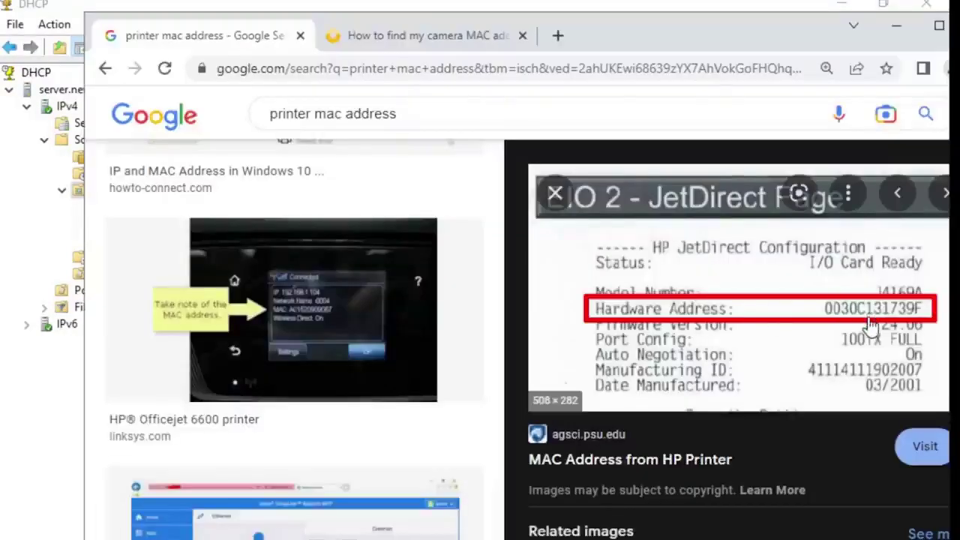
click(894, 27)
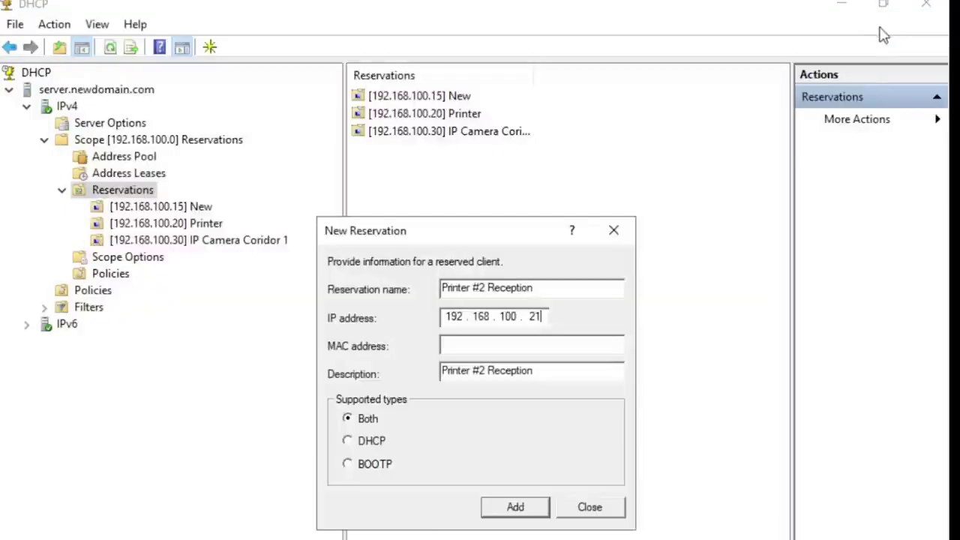
click(583, 508)
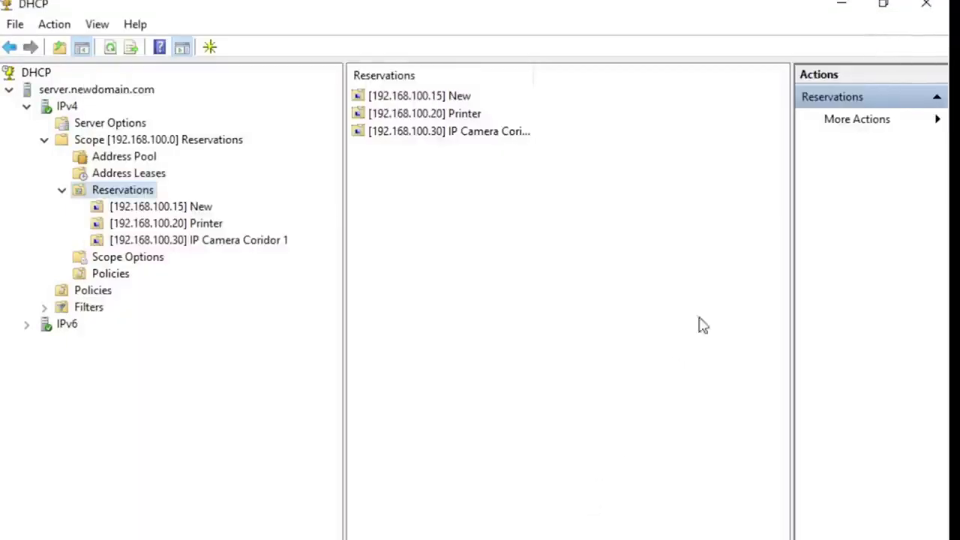
click(883, 4)
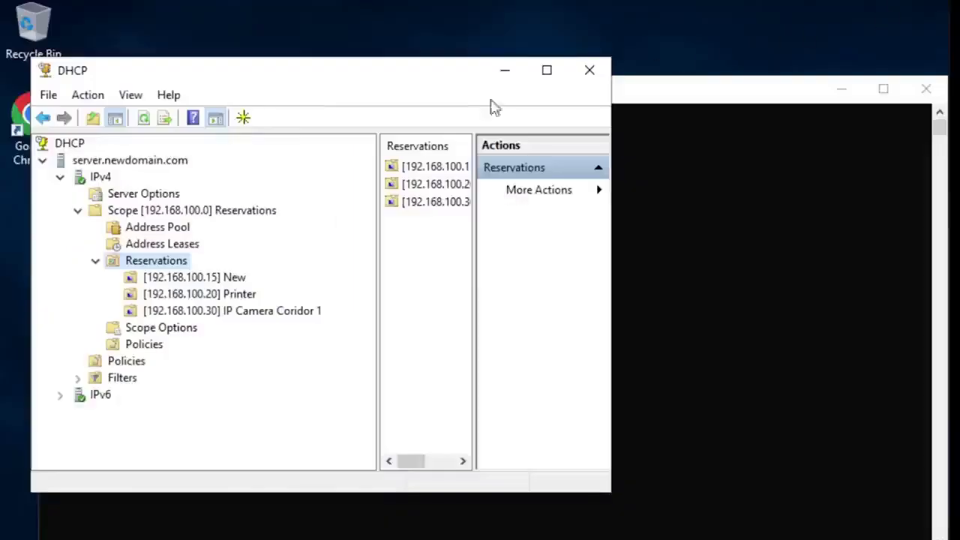
Step: Create a new reservation with name and description 'Printer #2 Reception' at 192.168.100.21
right_click(159, 260)
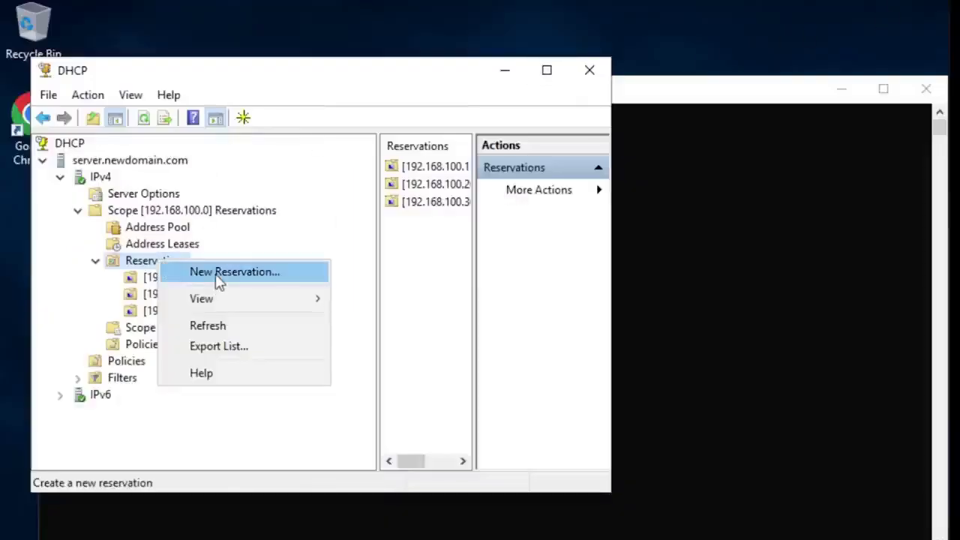
click(218, 272)
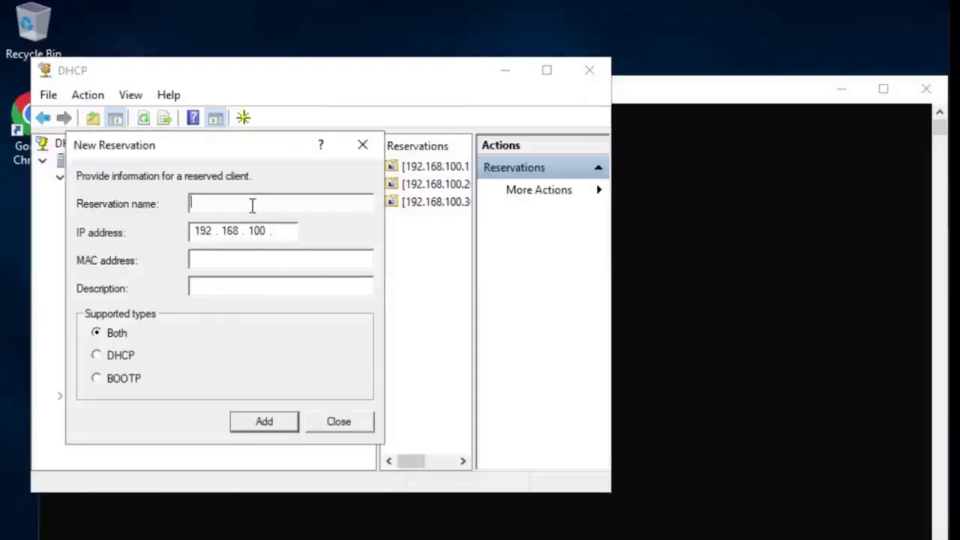
right_click(250, 205)
click(330, 285)
click(251, 285)
right_click(250, 285)
click(298, 364)
click(285, 234)
text(21)
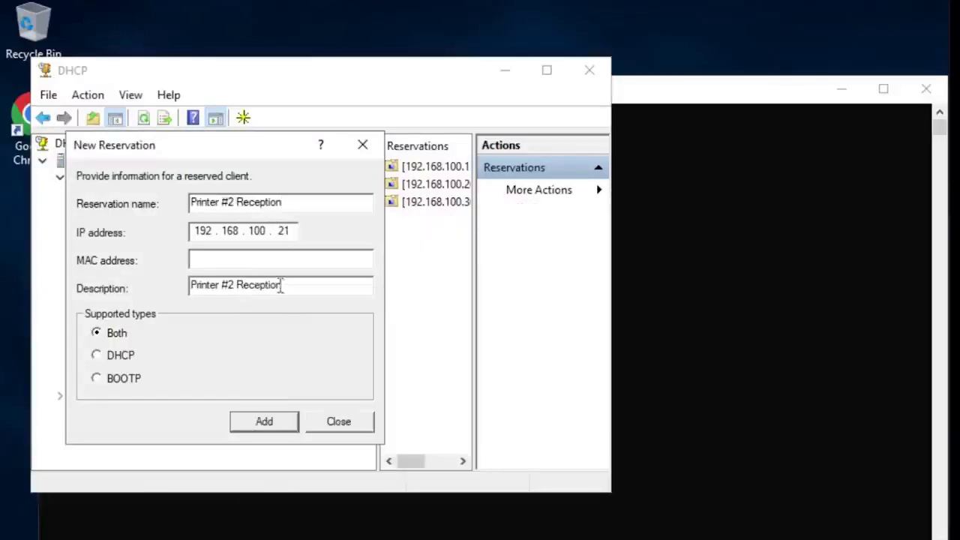
Step: Enter MAC address 0030c131739f, add the reservation and close the dialog
key(alt+Tab)
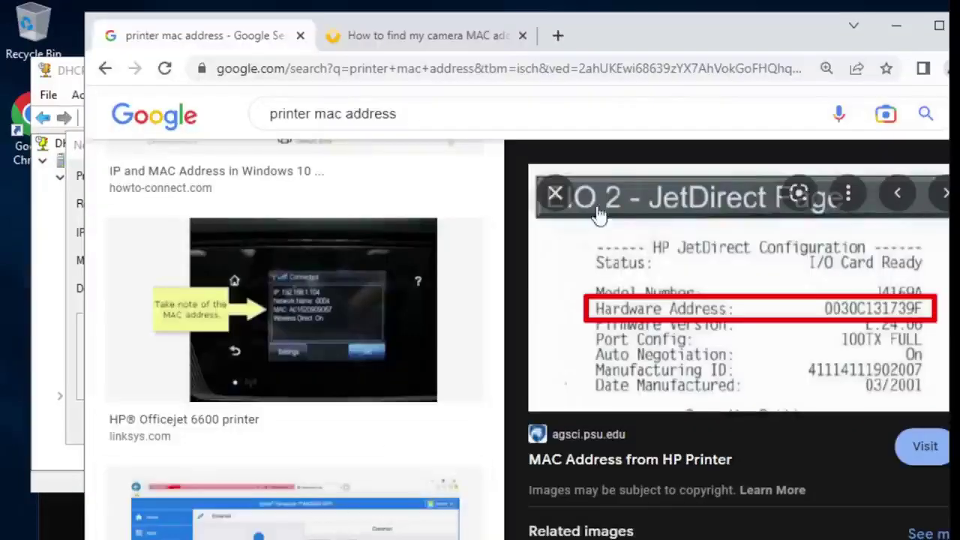
click(46, 447)
click(258, 256)
text(0)
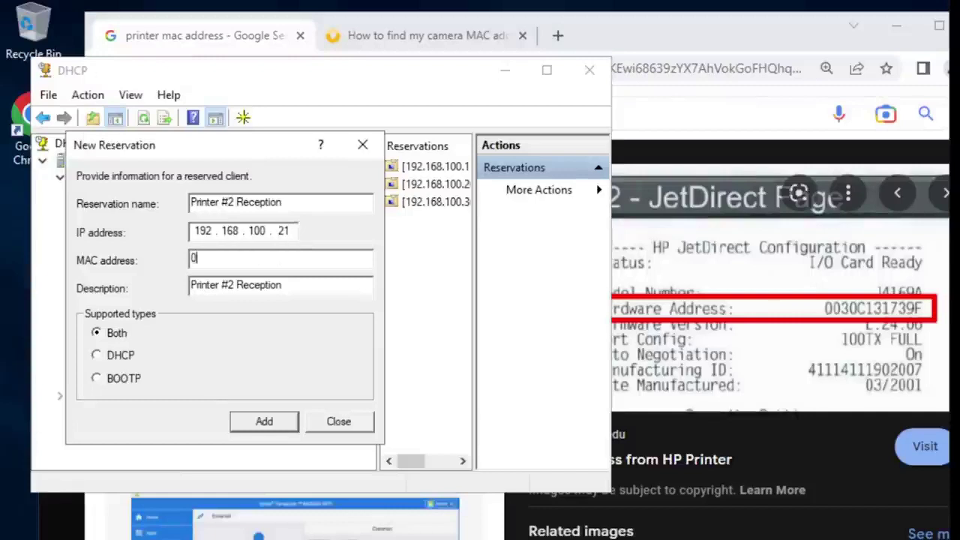
text(030c131739f)
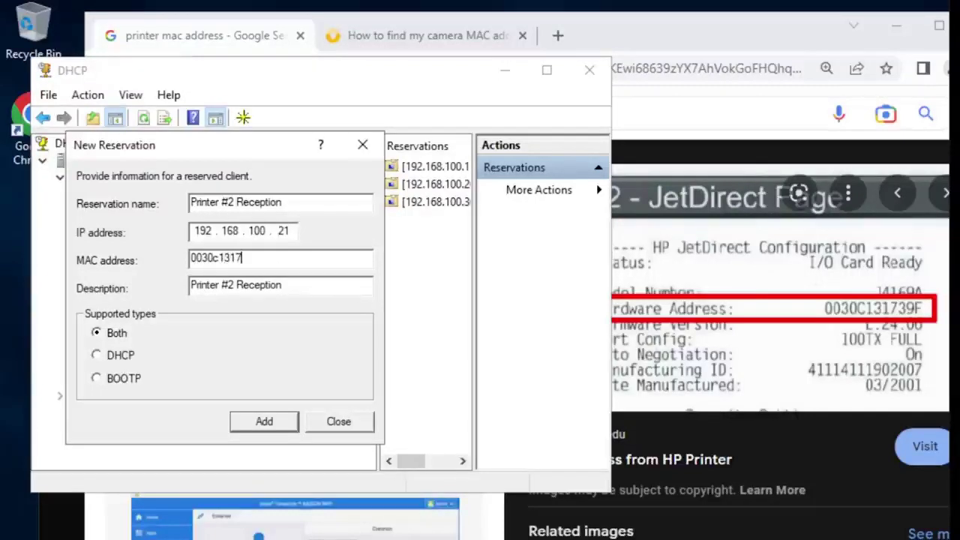
click(265, 420)
click(339, 422)
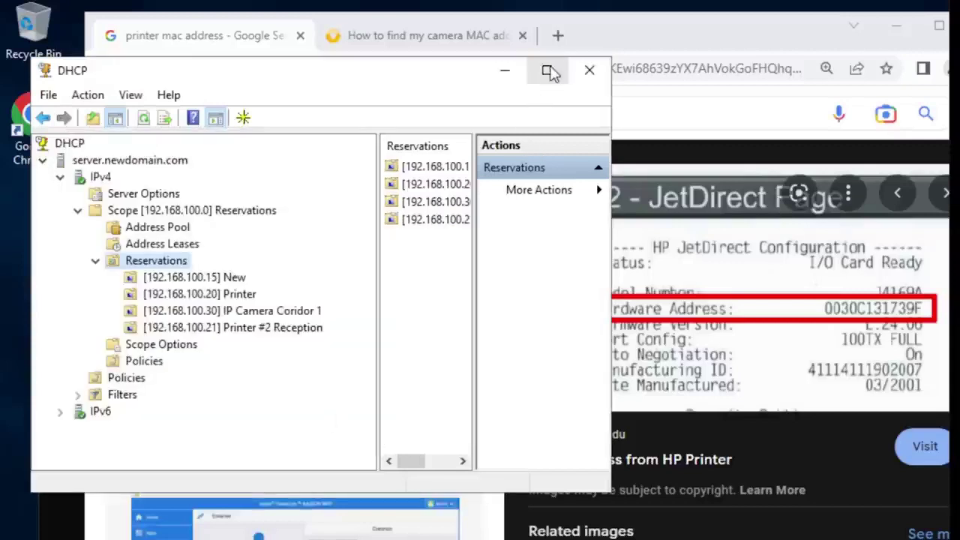
click(547, 70)
Step: Inspect the [192.168.100.21] Printer #2 Reception options: router 192.168.1.254, DNS servers, domain newdomain.com
click(214, 259)
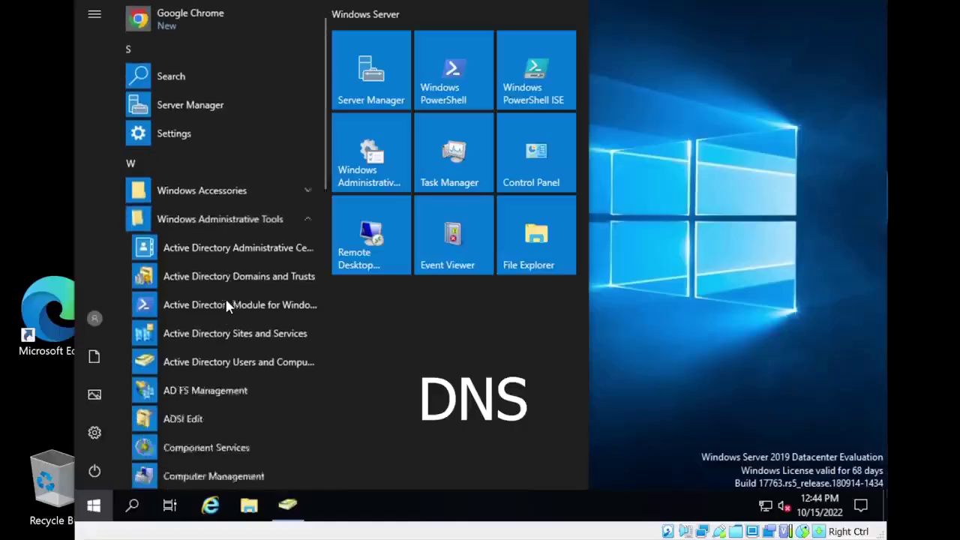
scroll(225, 297, down, 2)
scroll(224, 295, down, 3)
scroll(223, 300, down, 1)
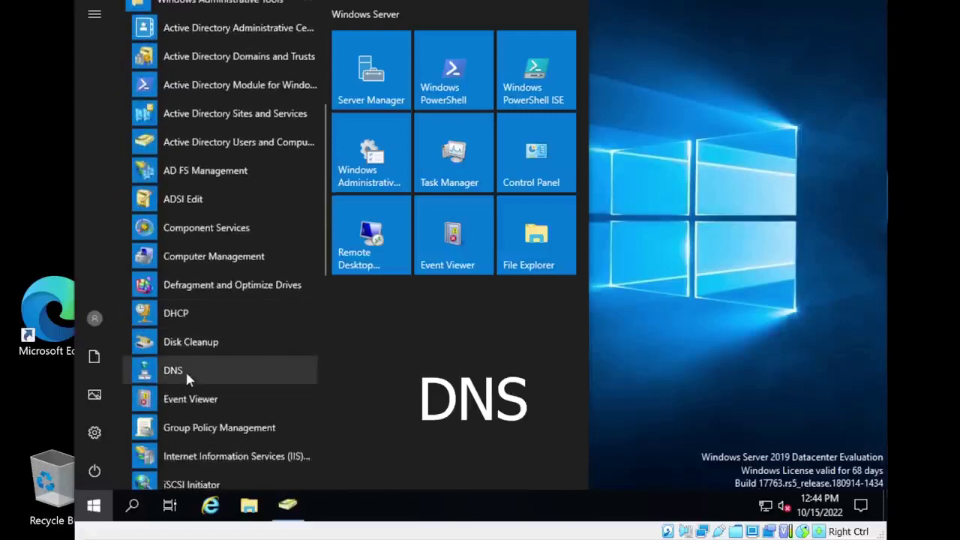
Step: Launch DNS Manager from the Windows Administrative Tools list
click(186, 370)
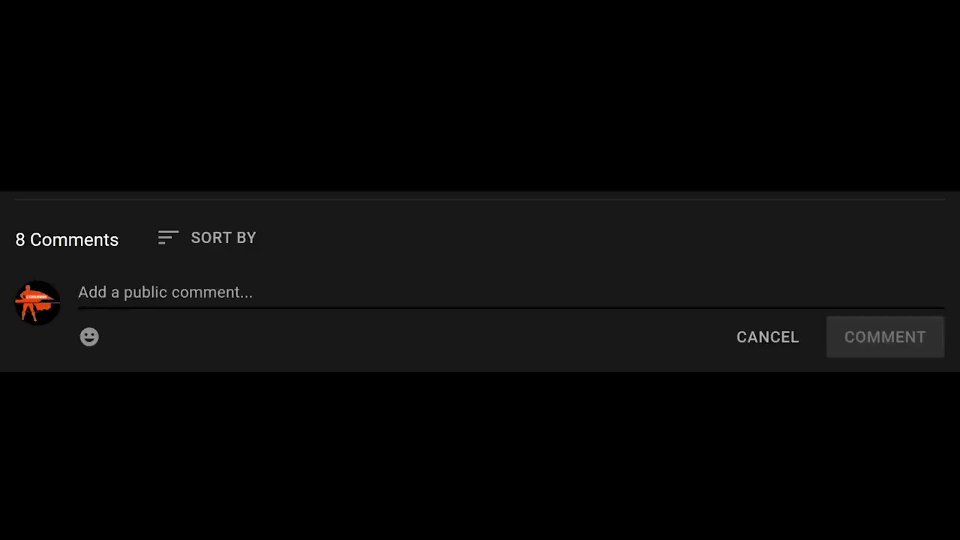
Step: Write the comment 'Present!' under the YouTube video
text(Pre)
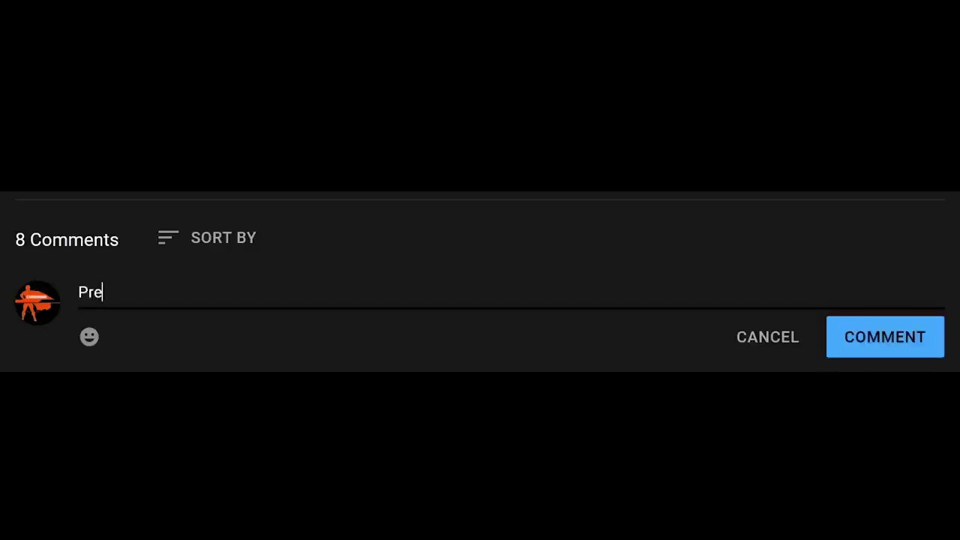
text(sent!)
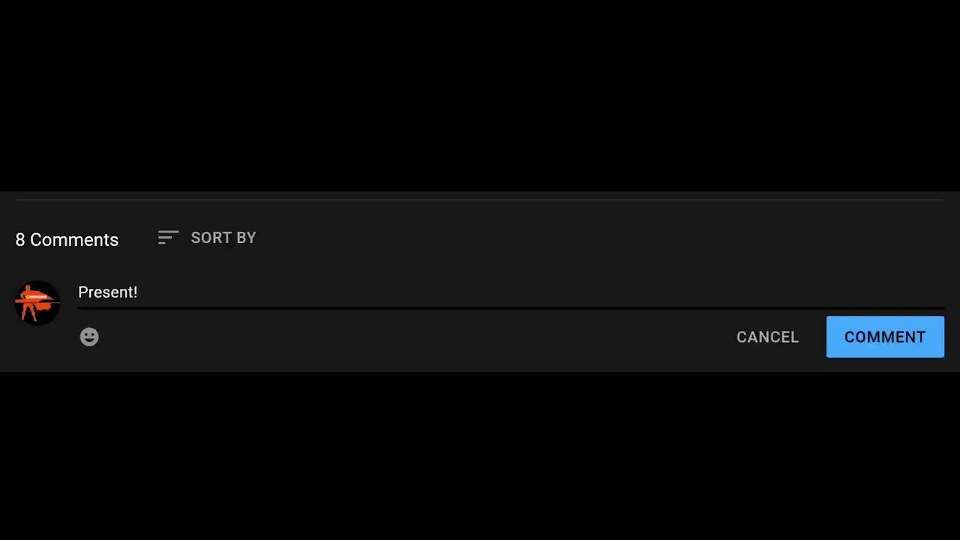
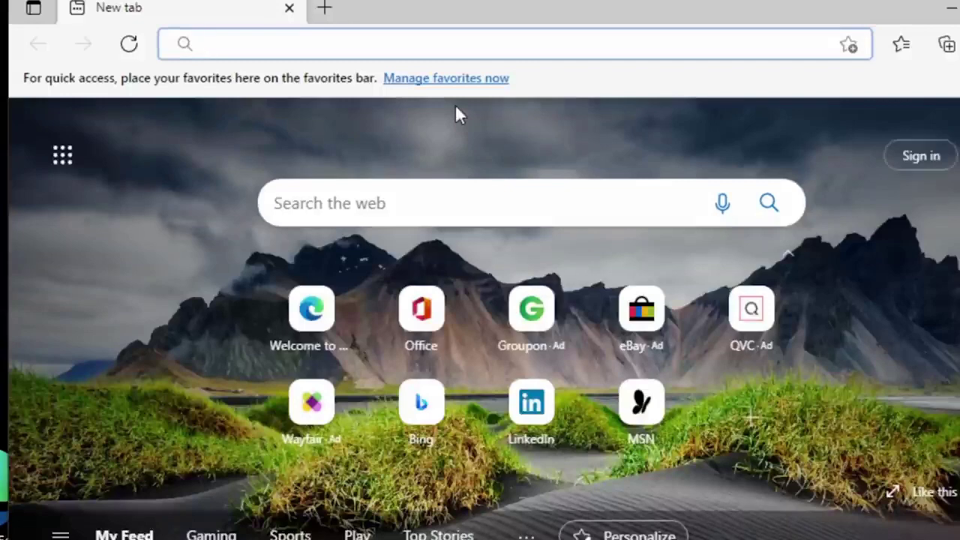
Step: Load google.com in Edge and dismiss the switch-browser suggestion
text(google.com)
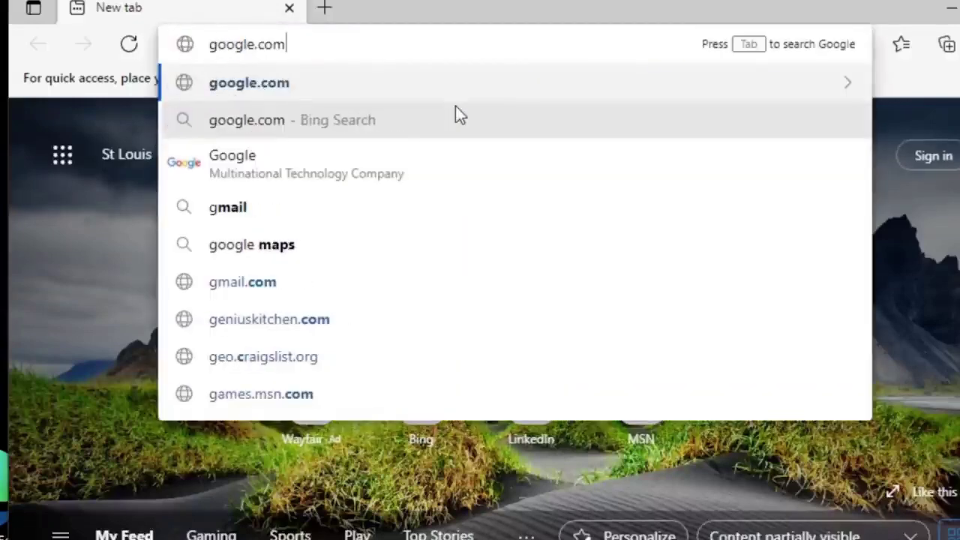
key(Return)
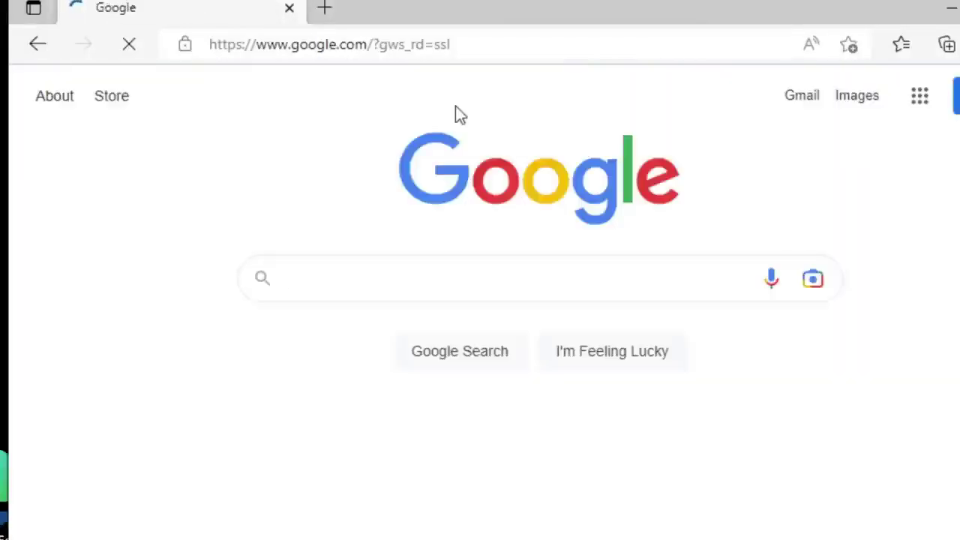
click(879, 303)
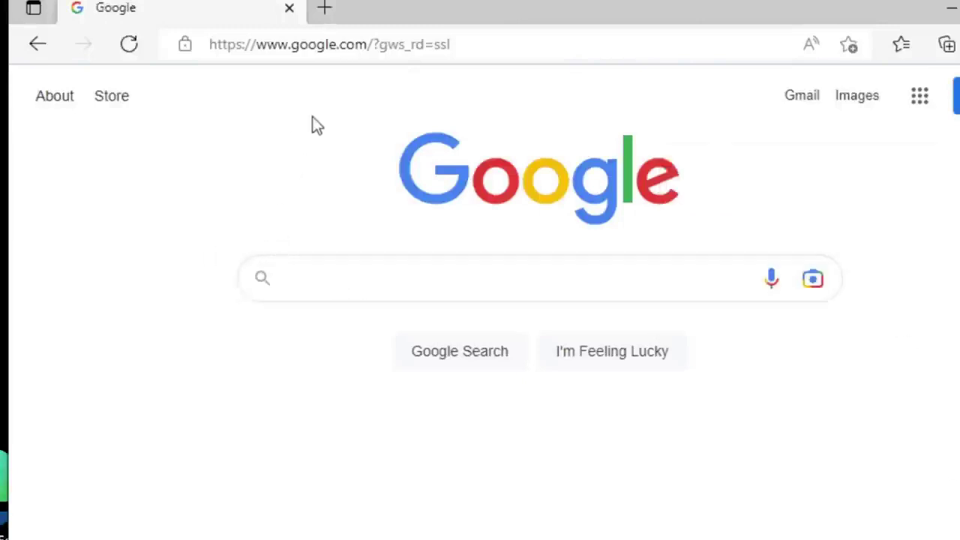
Step: Highlight the google.com domain in the page address
drag(365, 41, 293, 47)
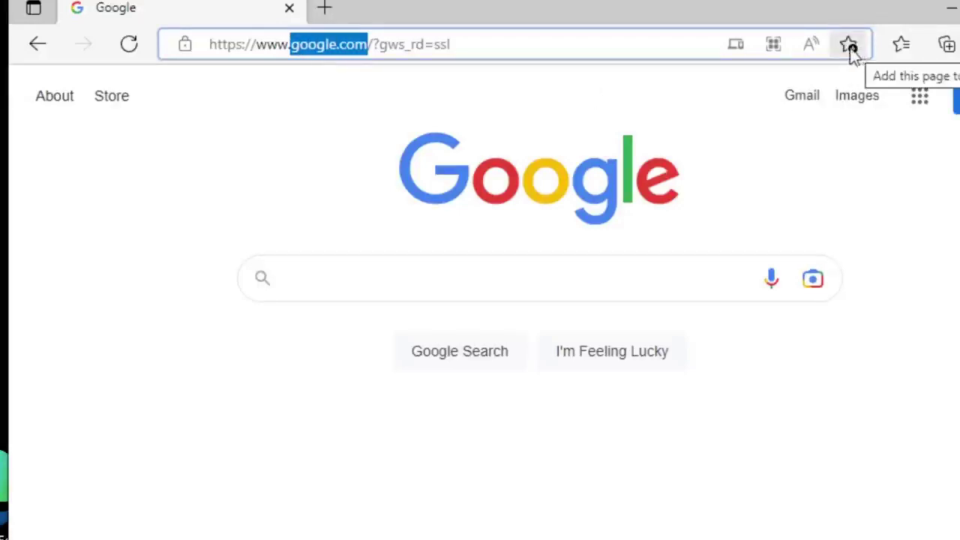
click(294, 46)
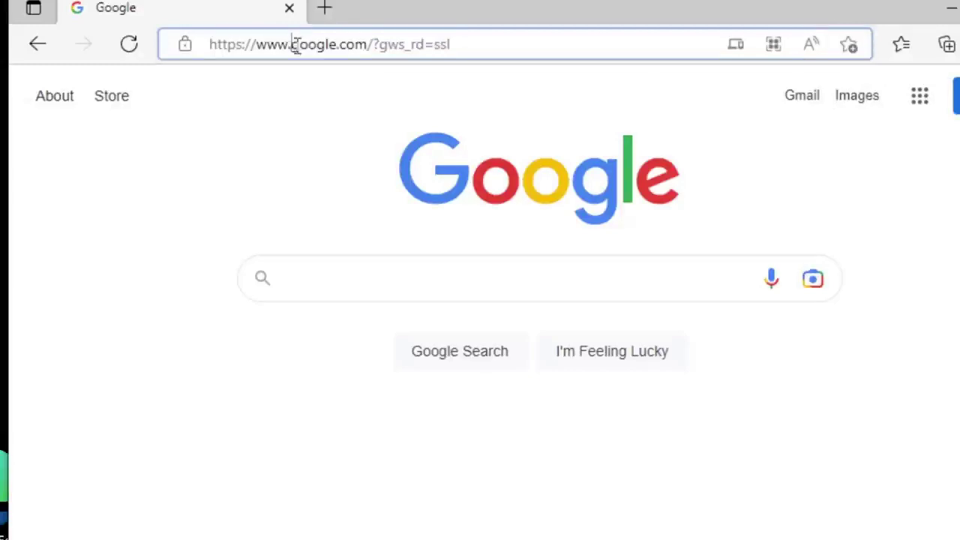
drag(292, 48, 364, 31)
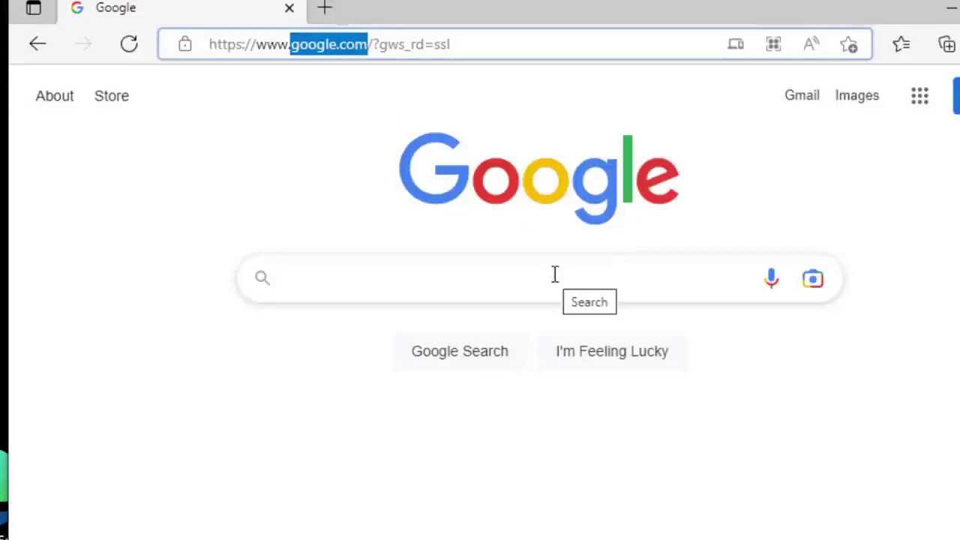
Step: Launch Command Prompt via cmd search and run ping google.com
key(super)
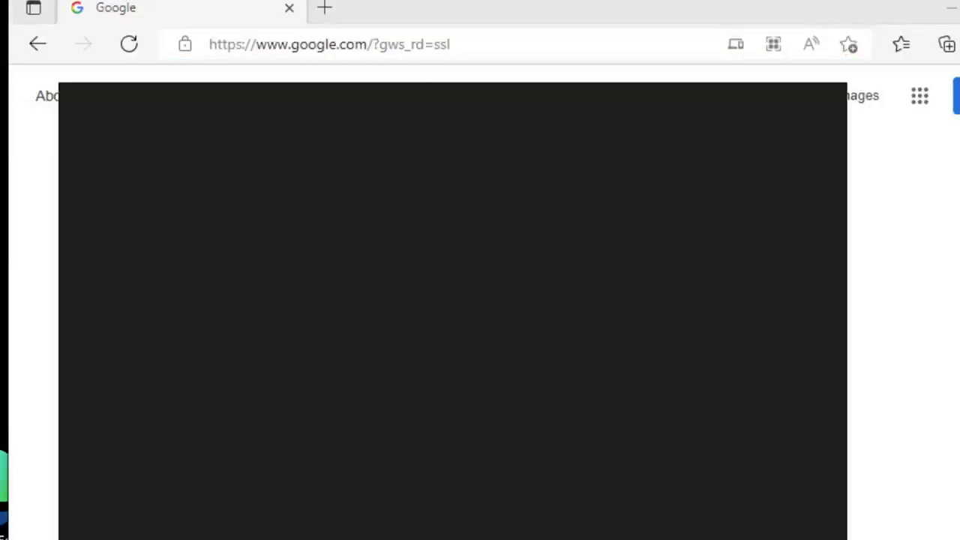
text(cmd)
key(Return)
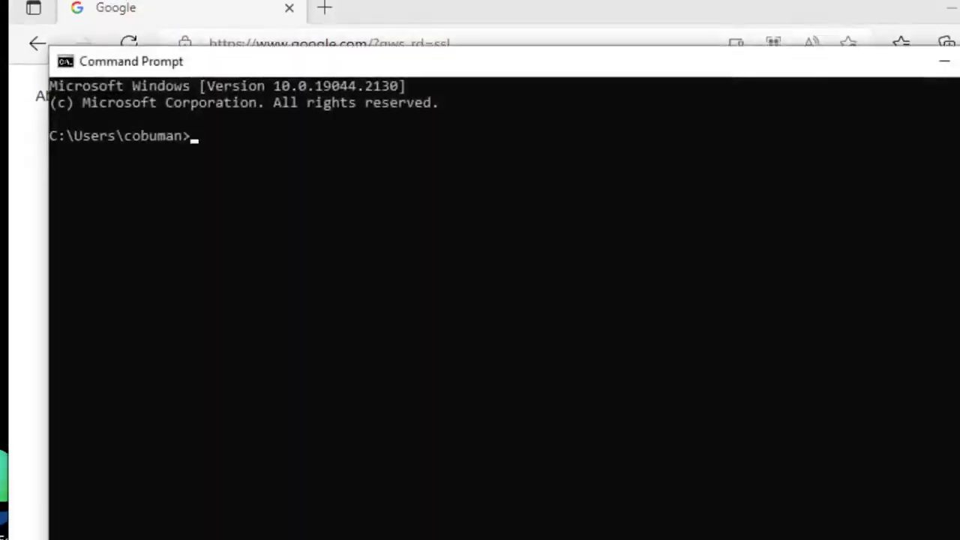
drag(336, 64, 404, 85)
text(p)
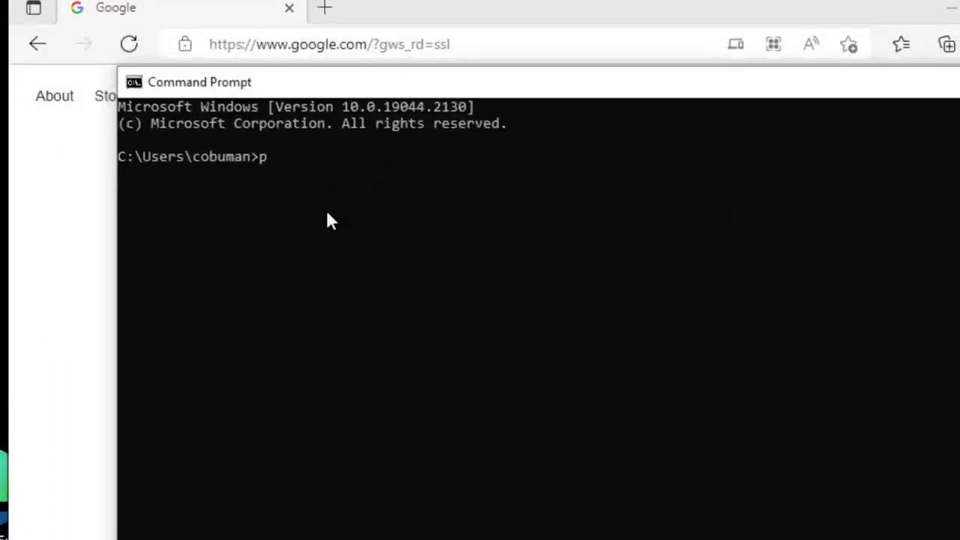
text(ing google.com)
key(Return)
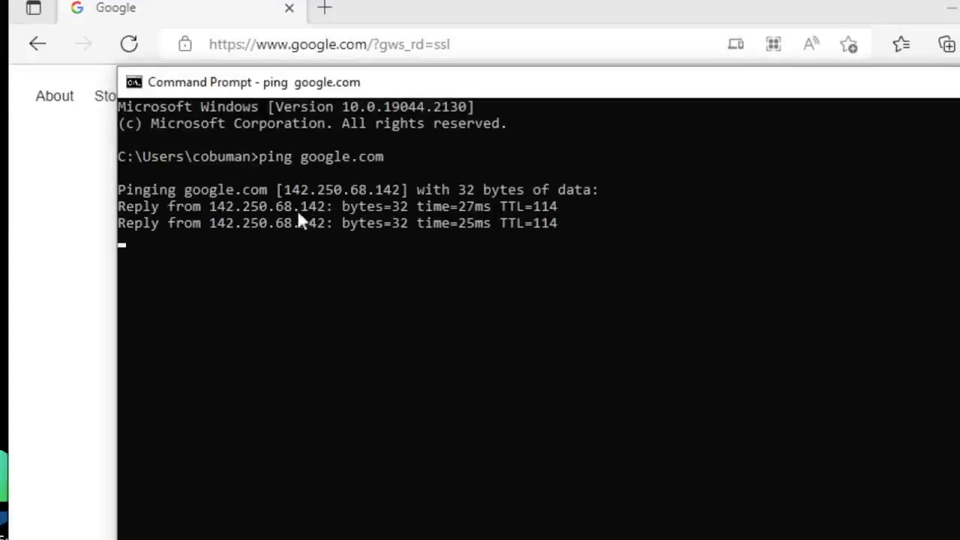
Step: Copy the resolved address 142.250.68.142 from the ping output, then open a new Edge tab
drag(284, 190, 390, 190)
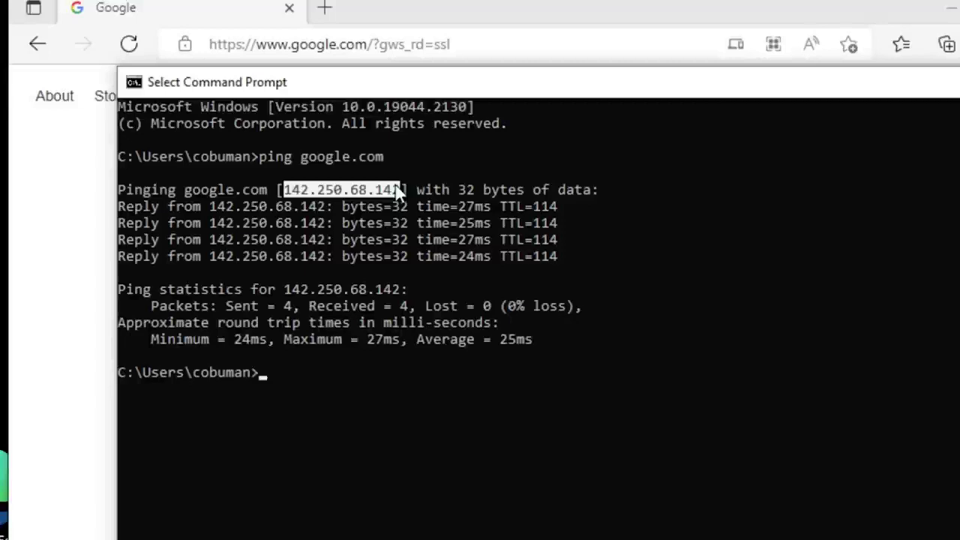
right_click(321, 192)
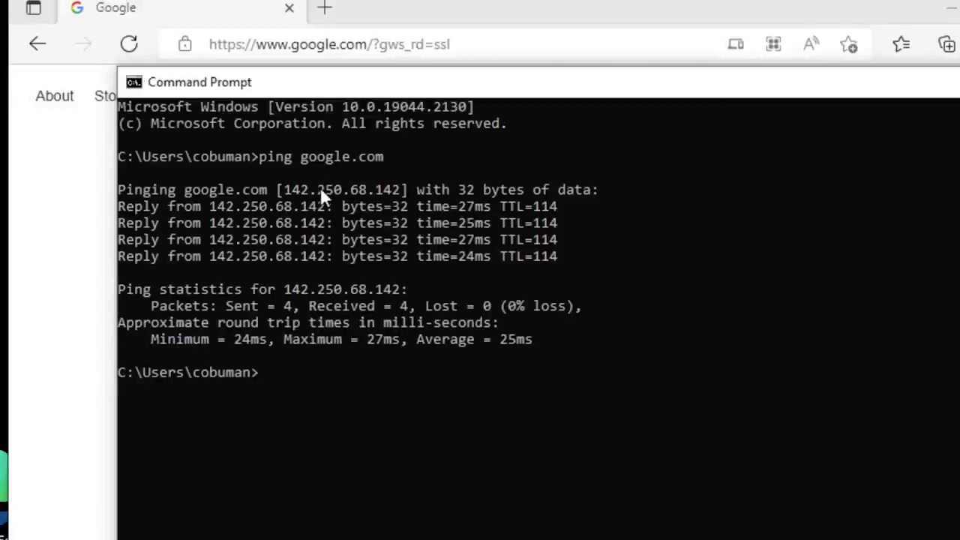
drag(283, 187, 396, 194)
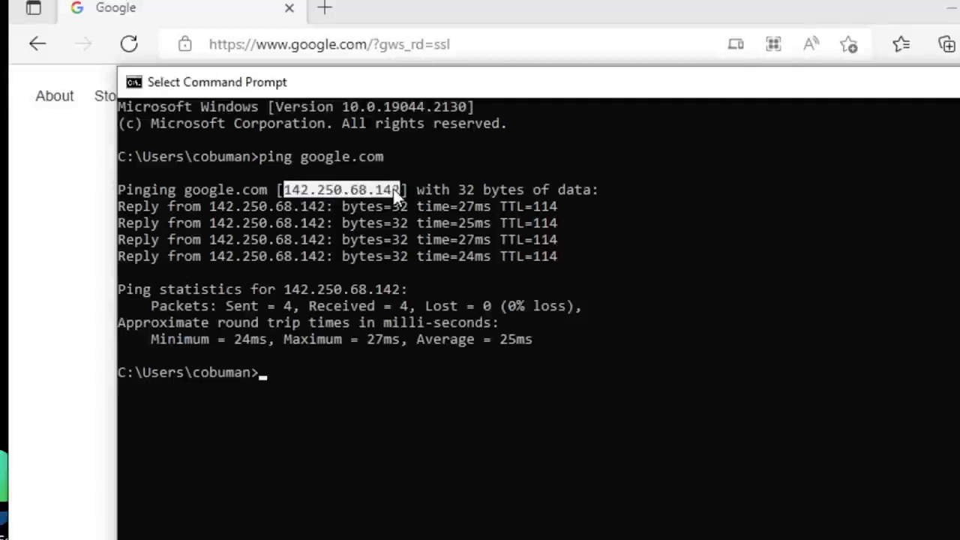
key(ctrl+c)
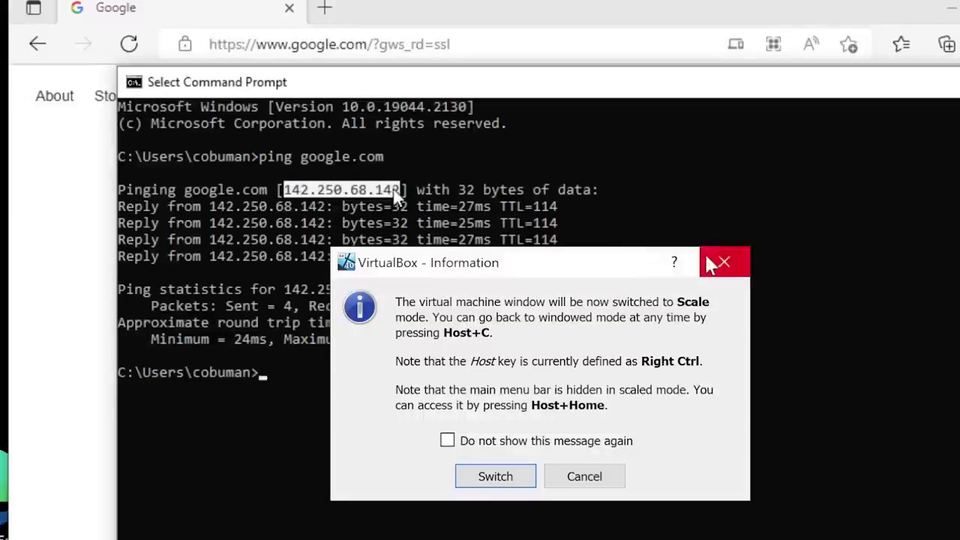
click(723, 262)
drag(397, 191, 284, 191)
right_click(310, 197)
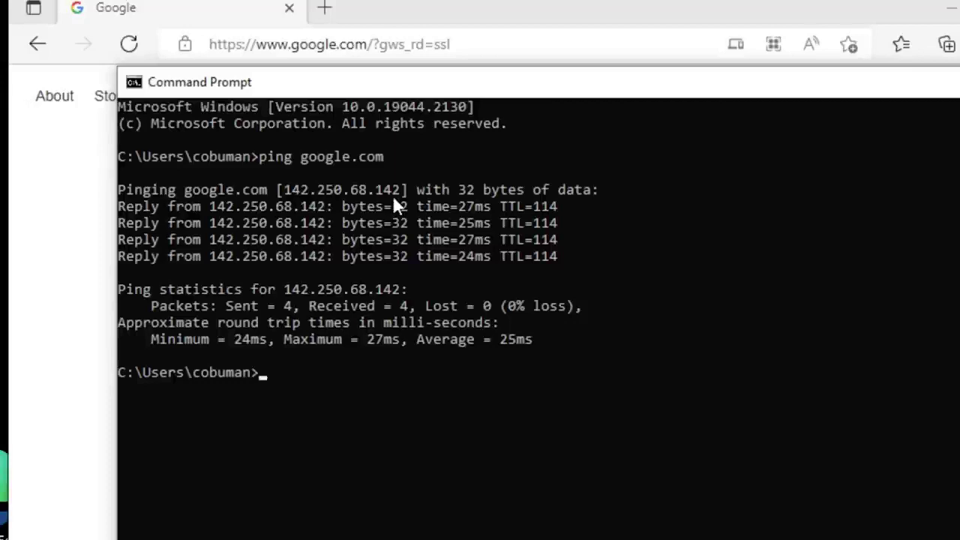
click(326, 11)
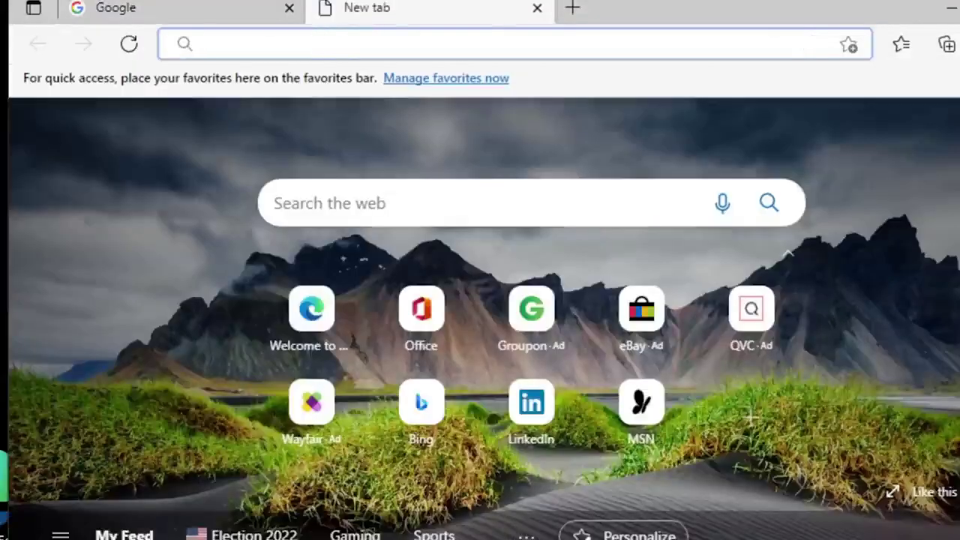
key(alt+Tab)
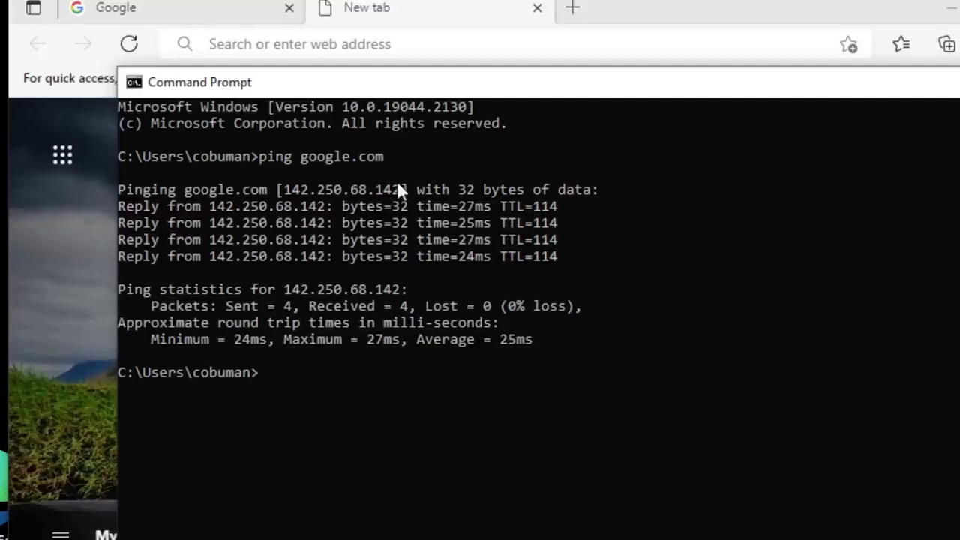
click(335, 46)
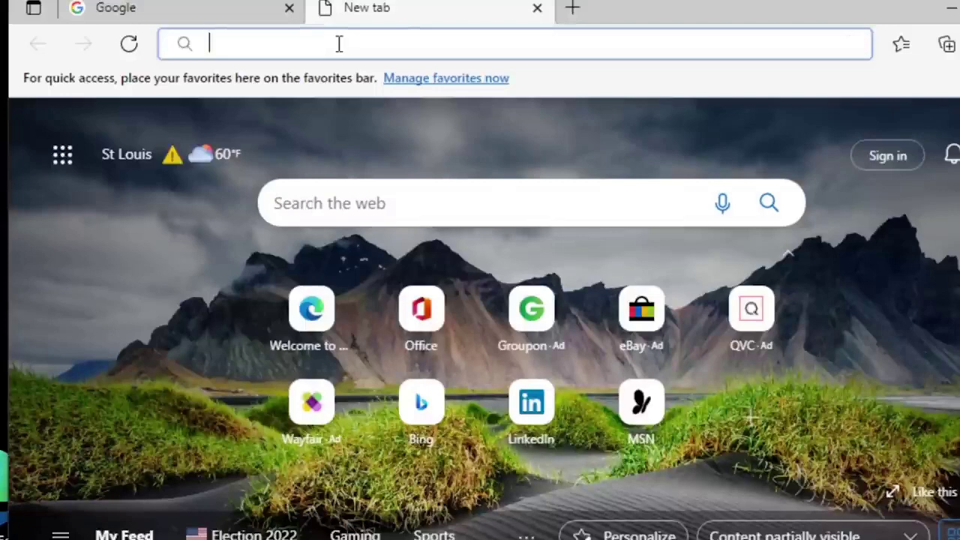
text(142.5)
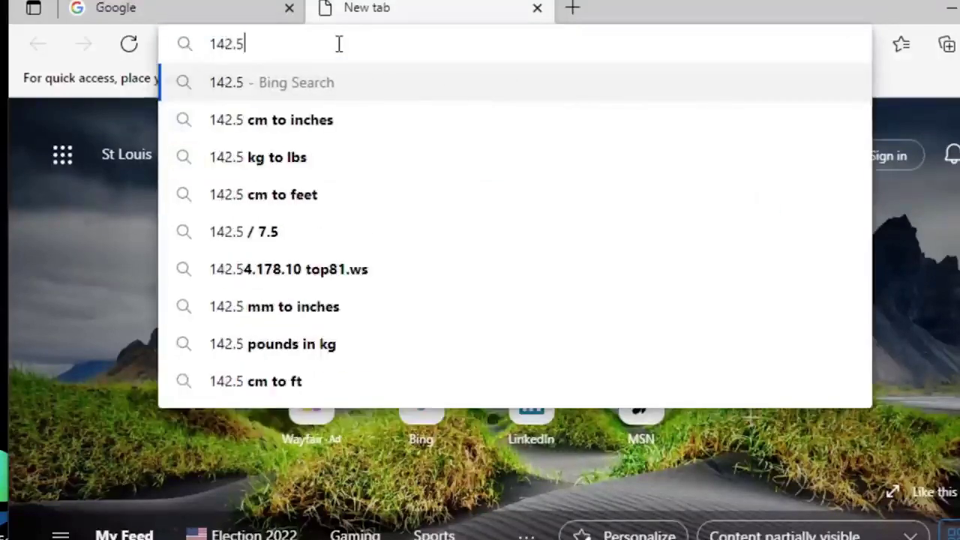
text(0)
key(alt+Tab)
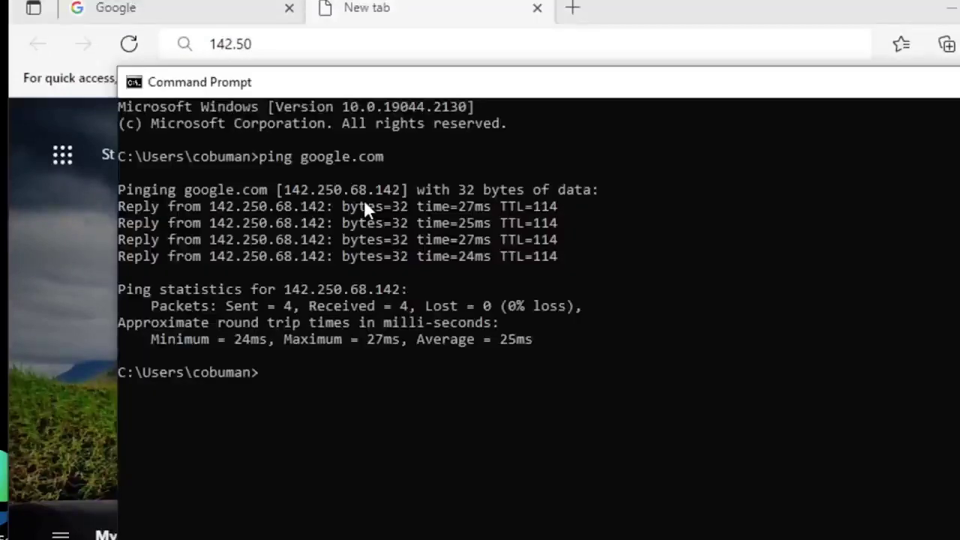
click(312, 53)
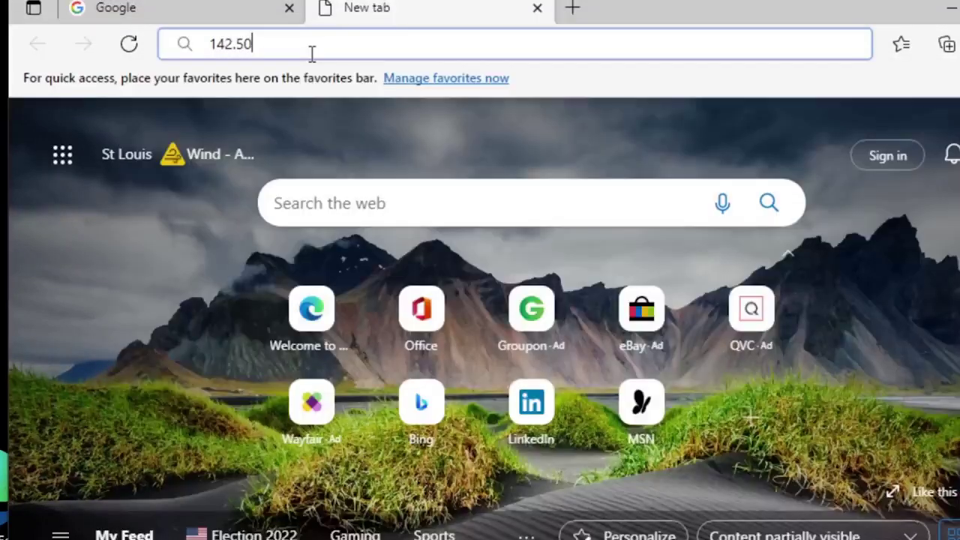
key(BackSpace)
key(BackSpace)
text(2)
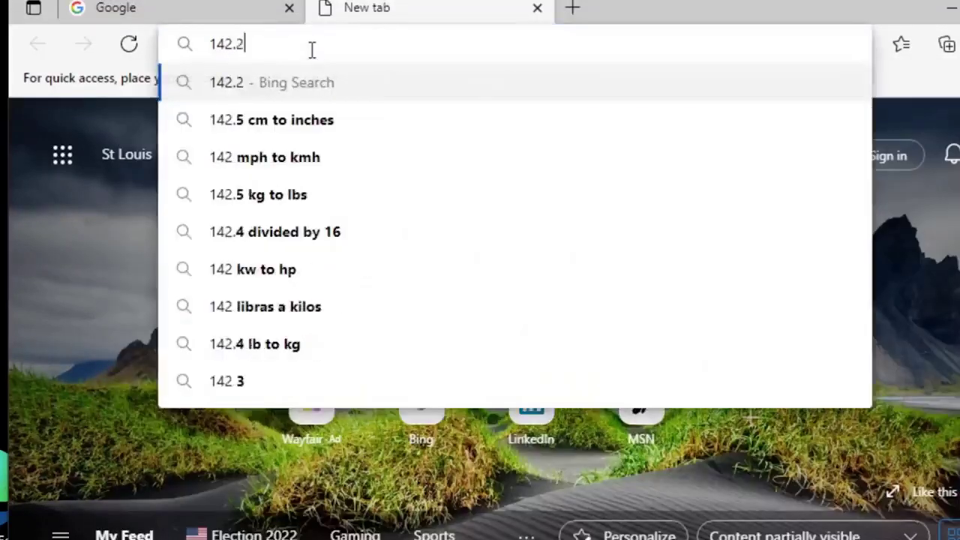
text(50.68)
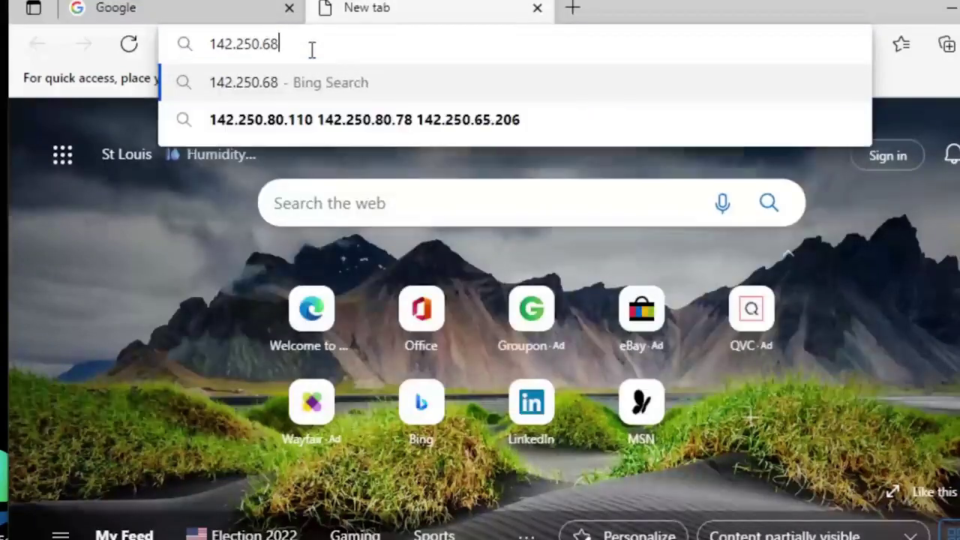
text(.142)
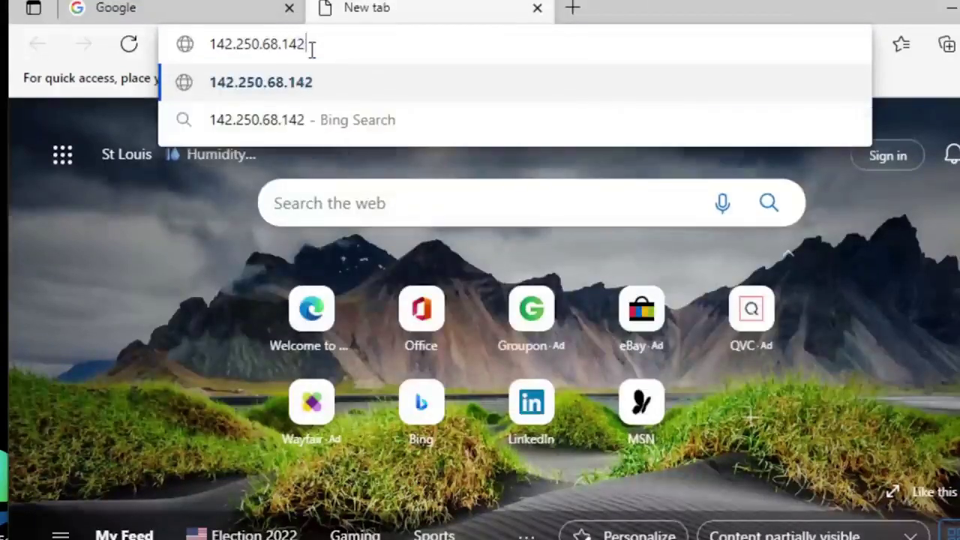
key(Left)
key(Left)
key(Left)
key(Left)
key(Left)
key(Left)
key(Left)
key(Left)
key(Left)
key(Left)
key(Left)
key(Left)
key(Left)
key(Left)
text(https:/)
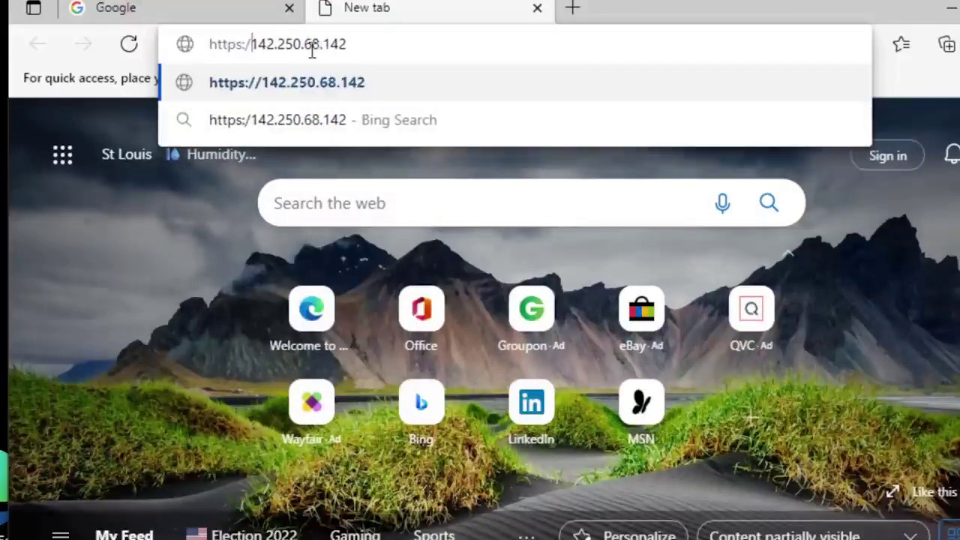
text(/)
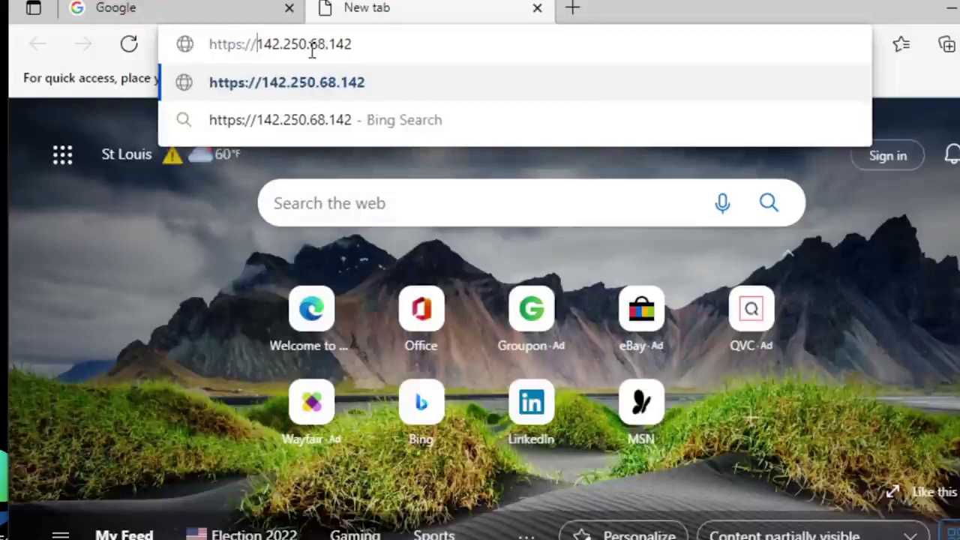
key(Return)
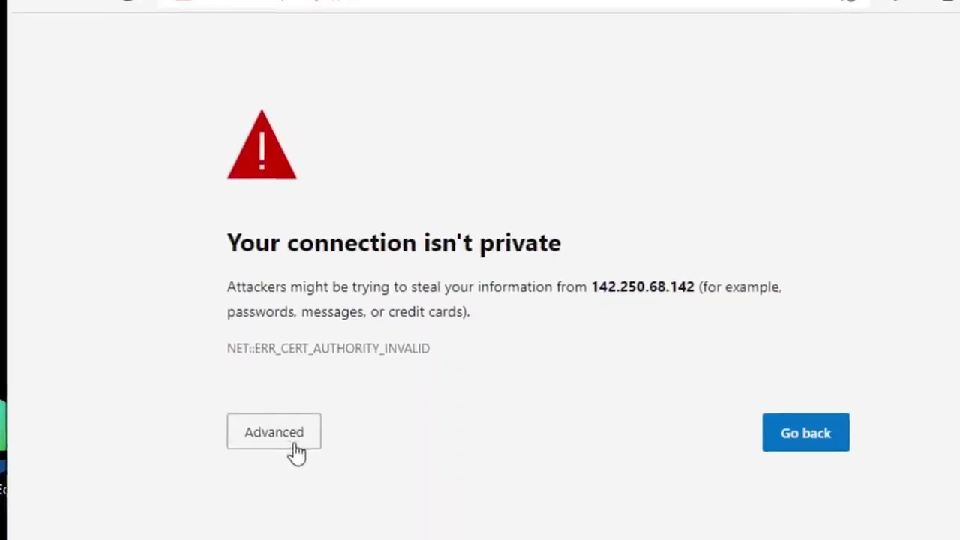
Step: Proceed past the certificate warning to Google and decline the sign-in prompt
click(294, 442)
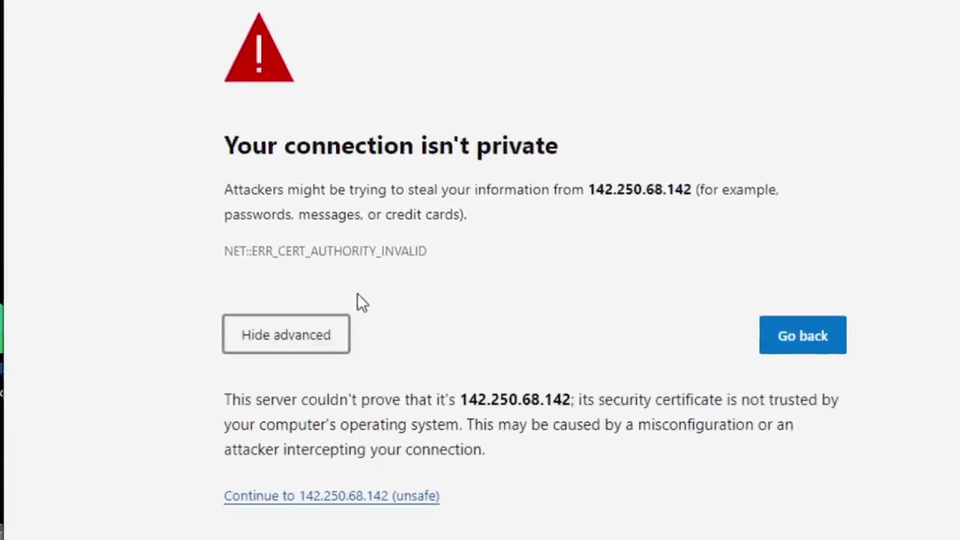
click(347, 495)
click(342, 293)
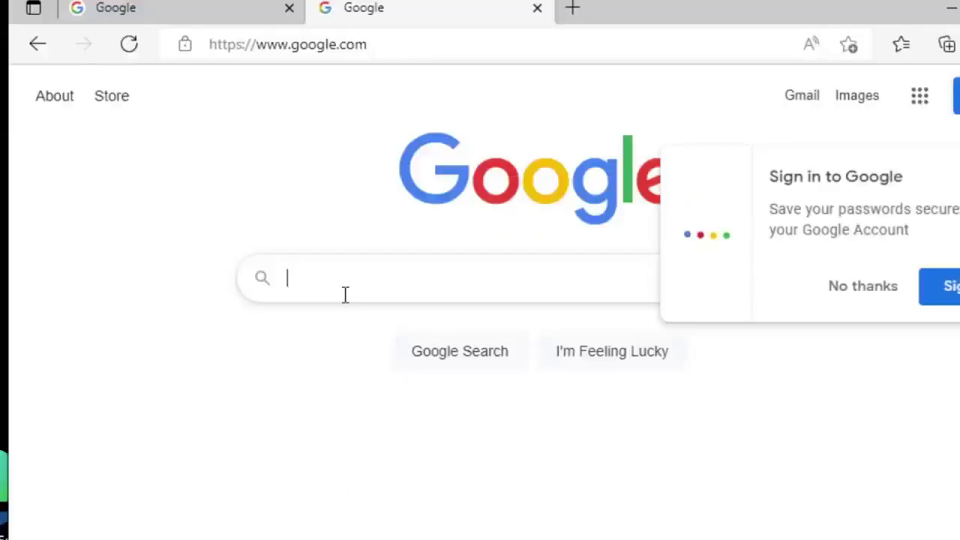
click(887, 293)
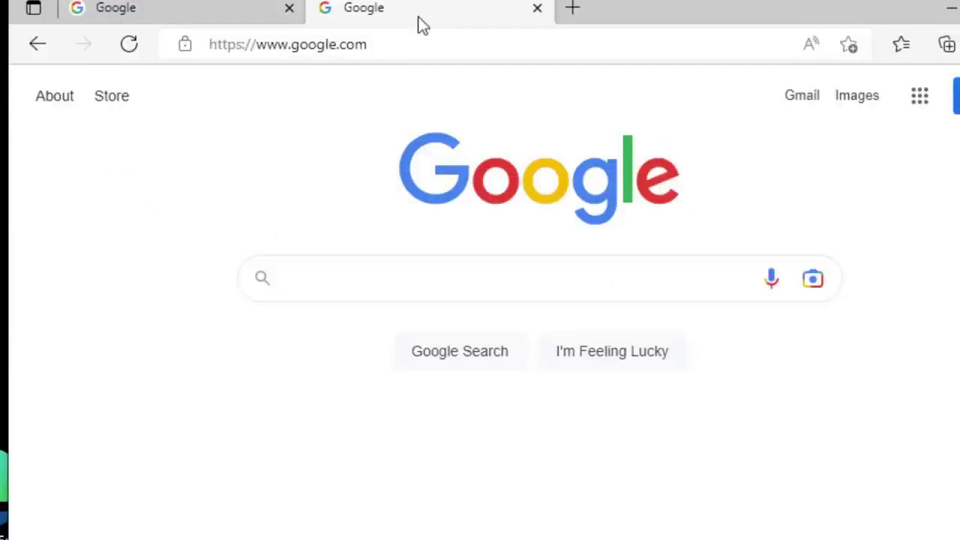
Step: Return to the first Google tab, minimize Edge, and bring Command Prompt back to the front
click(146, 13)
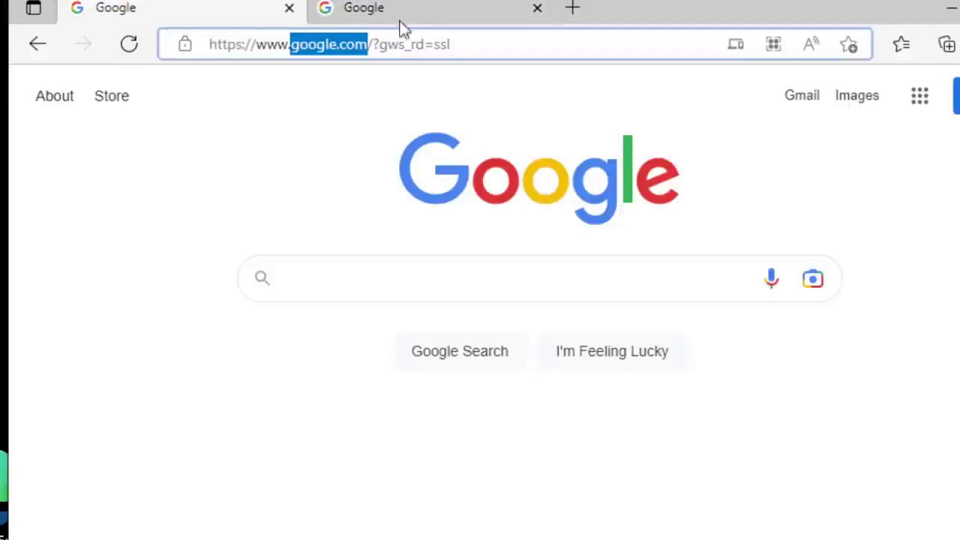
click(293, 45)
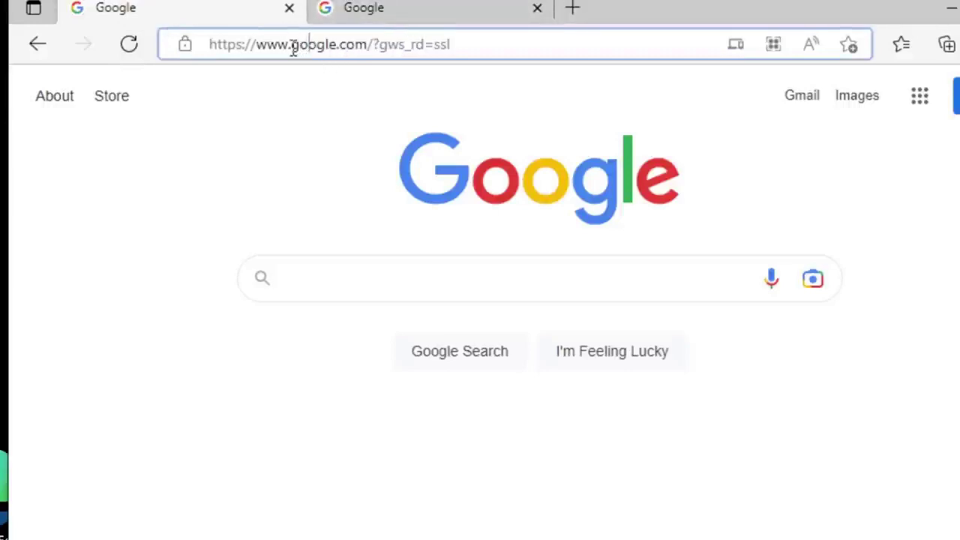
drag(291, 45, 363, 47)
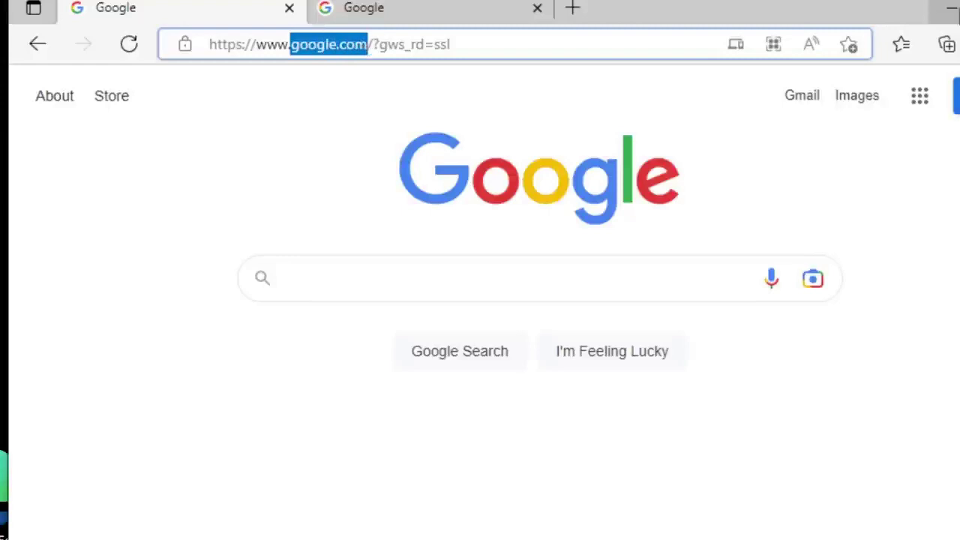
click(951, 7)
drag(943, 95, 866, 96)
click(933, 83)
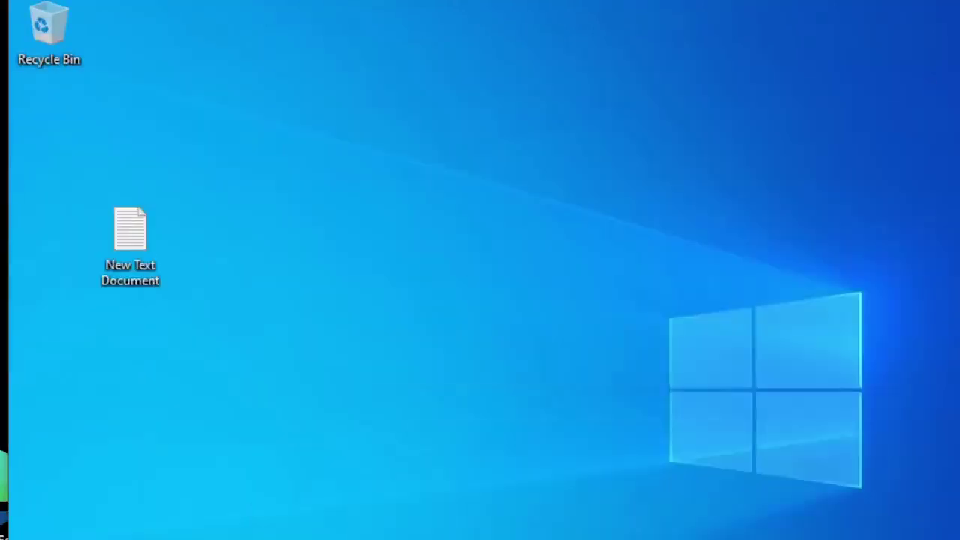
key(alt+Tab)
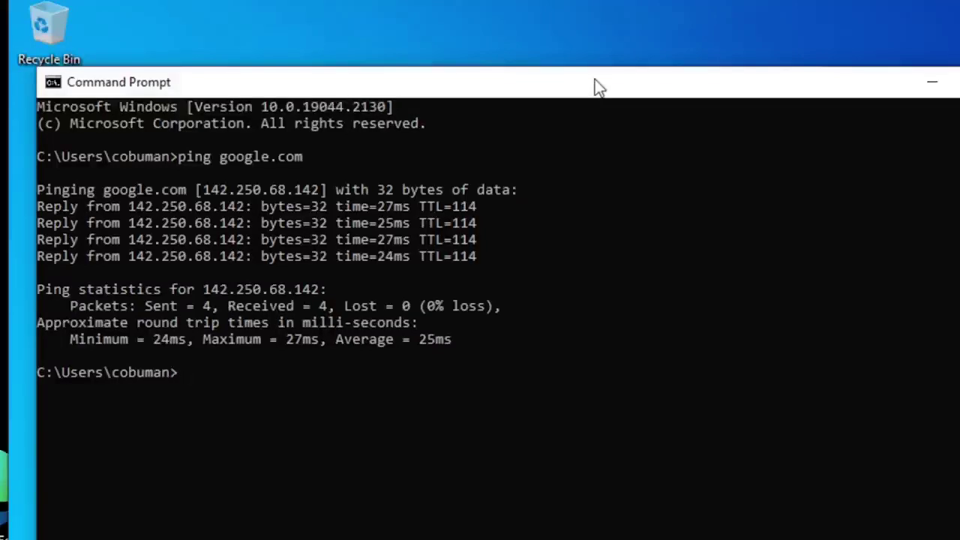
Step: Run ipconfig /all and highlight the newdomain.com entry in the DNS Suffix Search List
text(ipconfig /all)
key(Return)
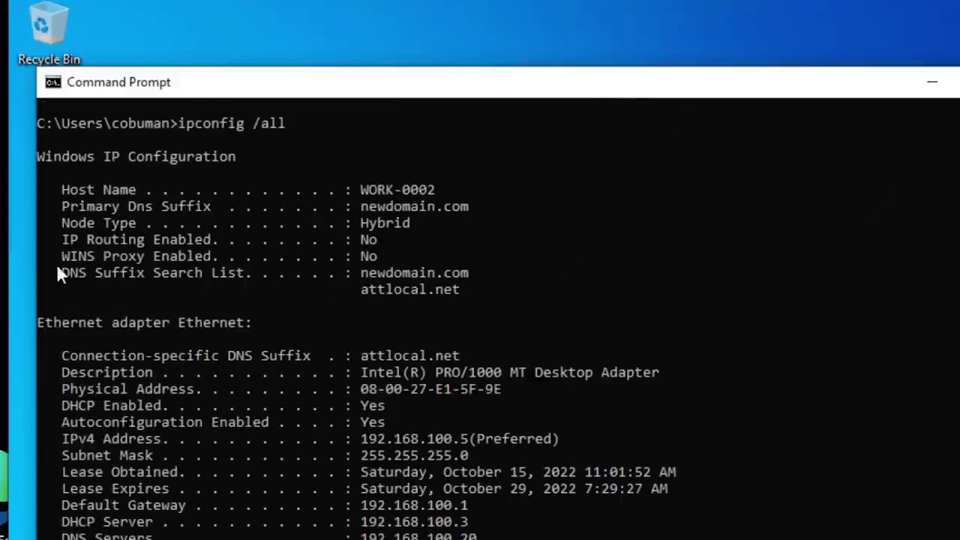
drag(64, 275, 210, 282)
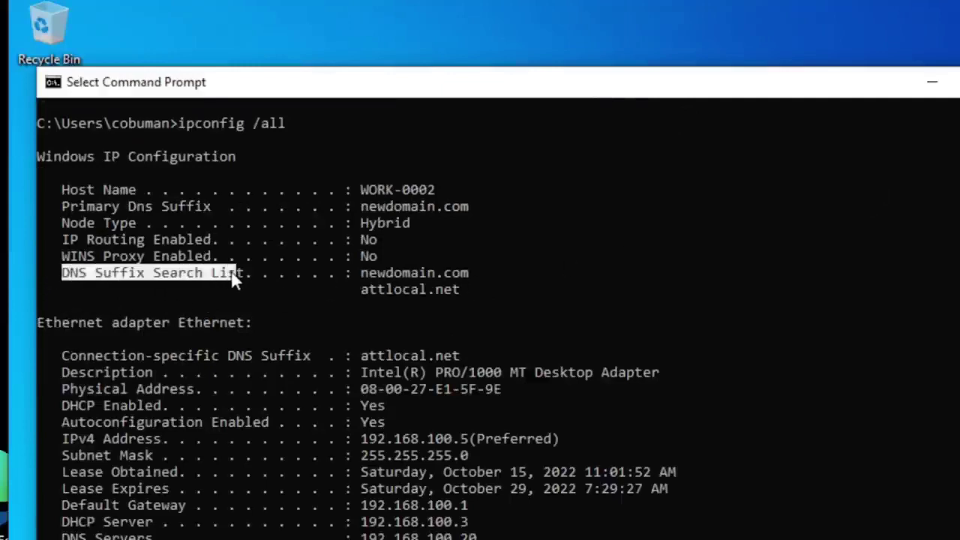
click(431, 273)
drag(360, 273, 472, 281)
click(466, 275)
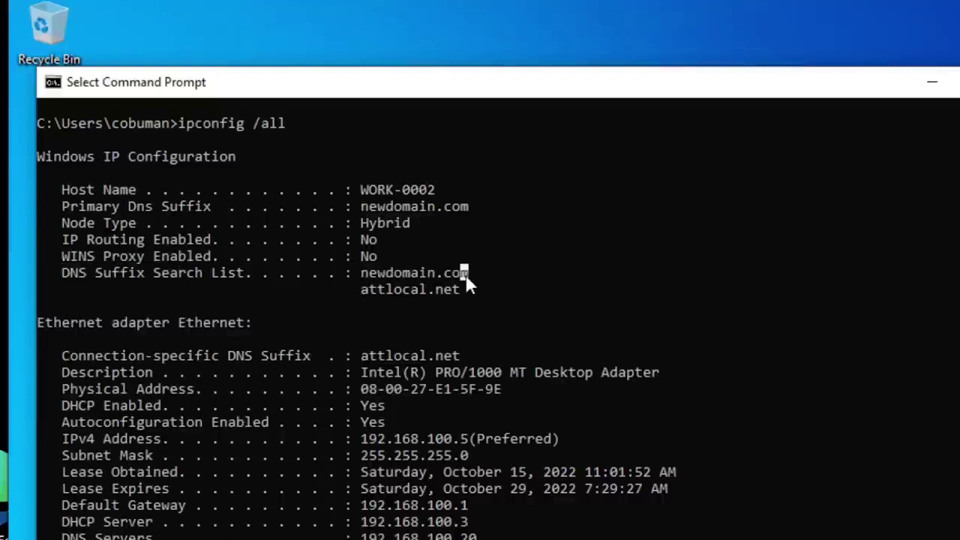
drag(473, 275, 369, 289)
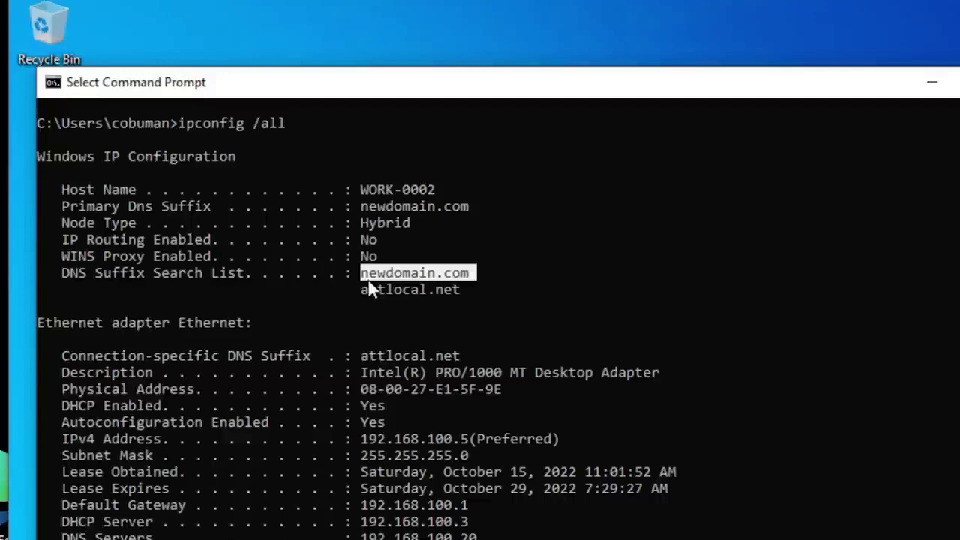
click(360, 288)
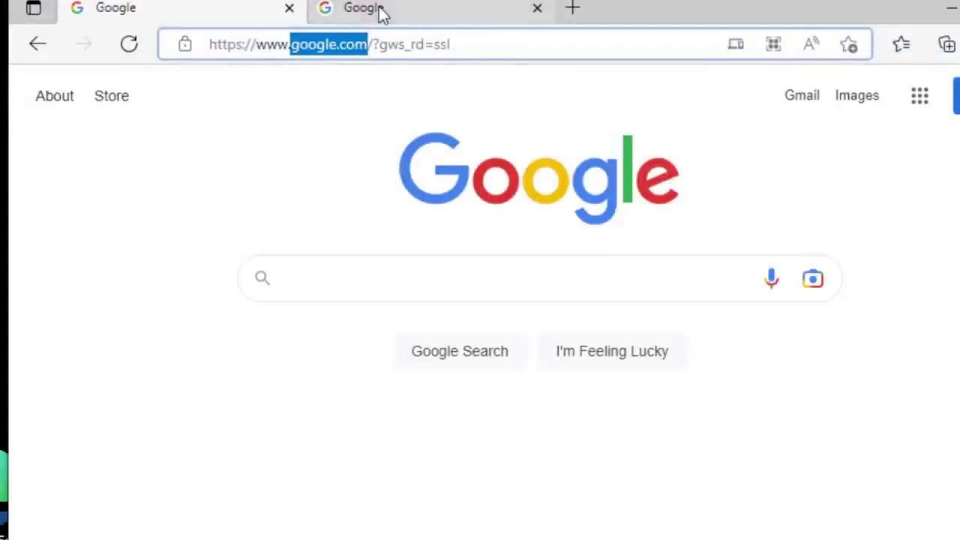
Step: Switch to the second Google tab with the command window minimized
mouse_move(380, 11)
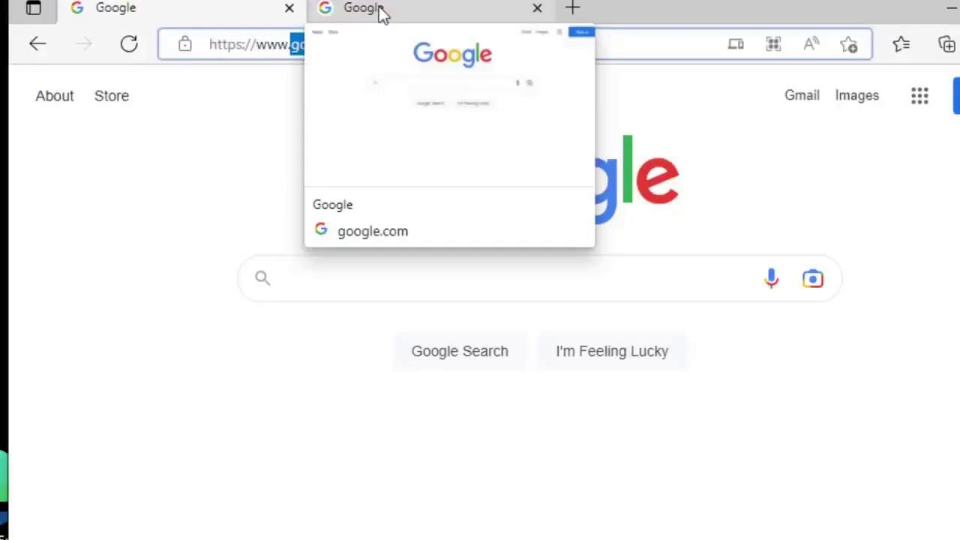
click(380, 11)
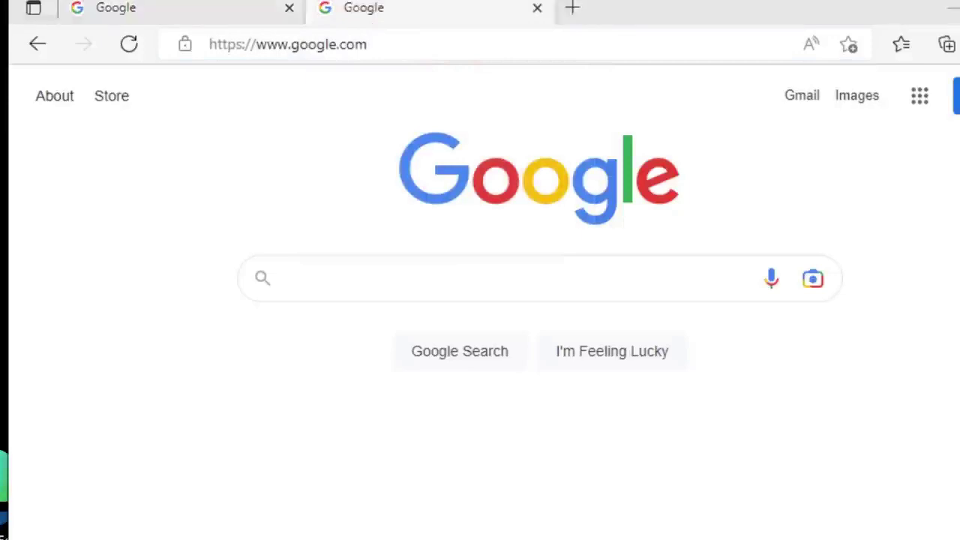
key(alt+Tab)
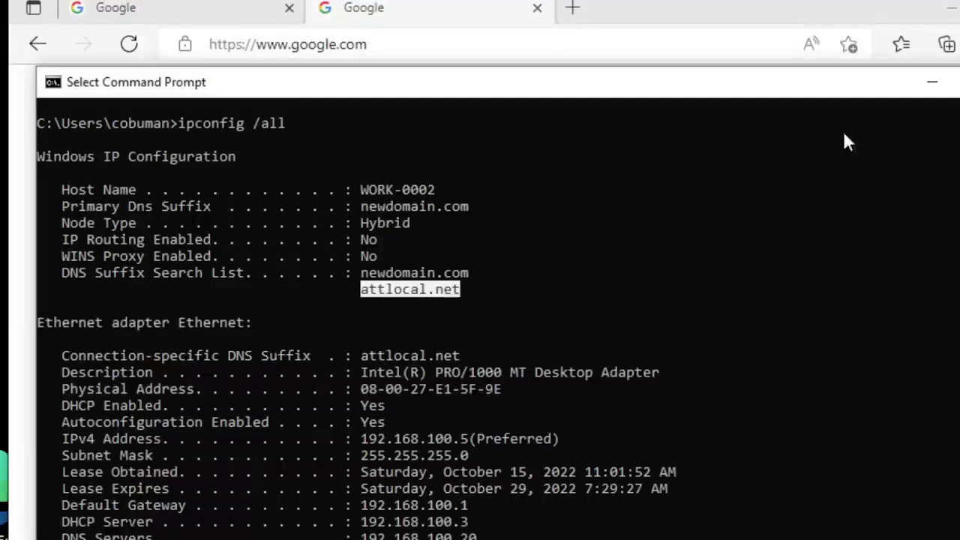
click(932, 82)
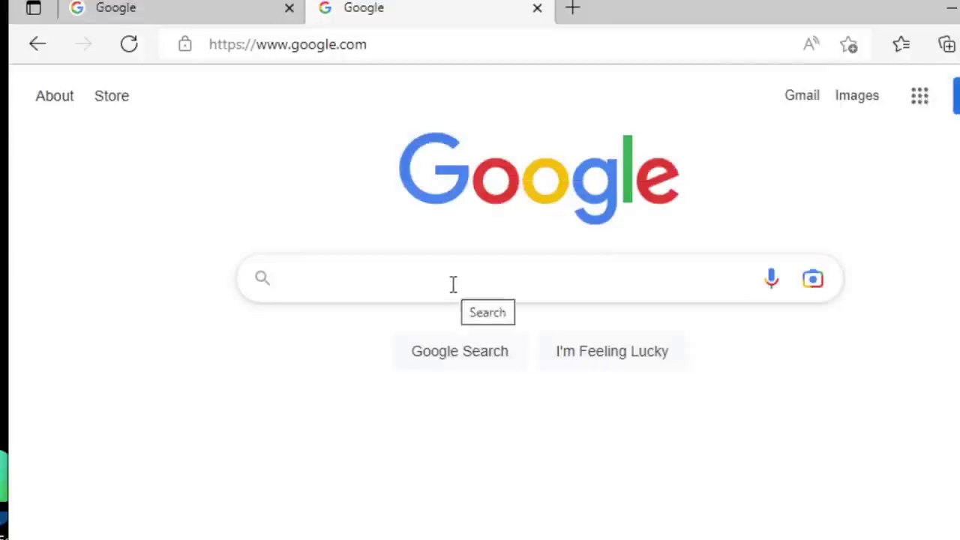
Step: Search Google for 'google dns servers' and highlight the IPv4 addresses 8.8.8.8 and 8.8.4.4
click(453, 284)
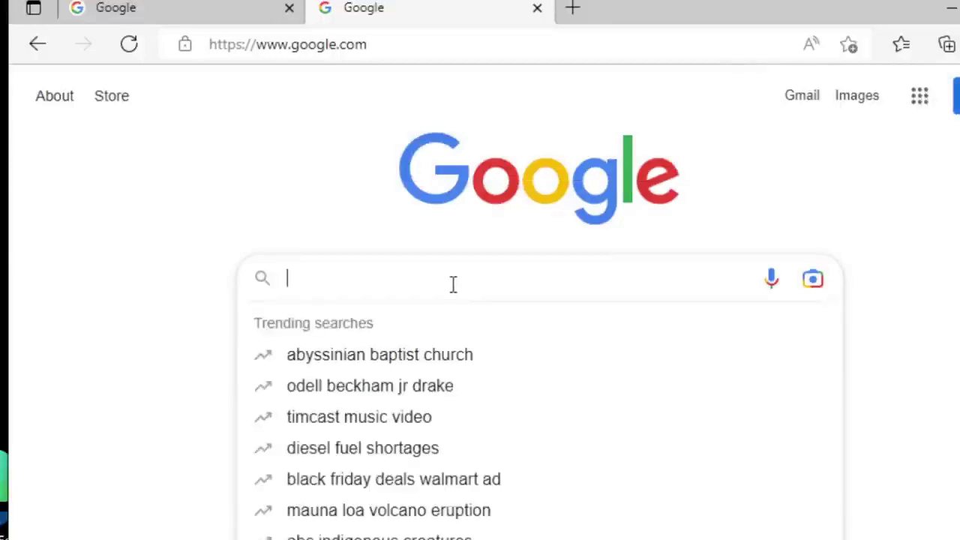
click(921, 456)
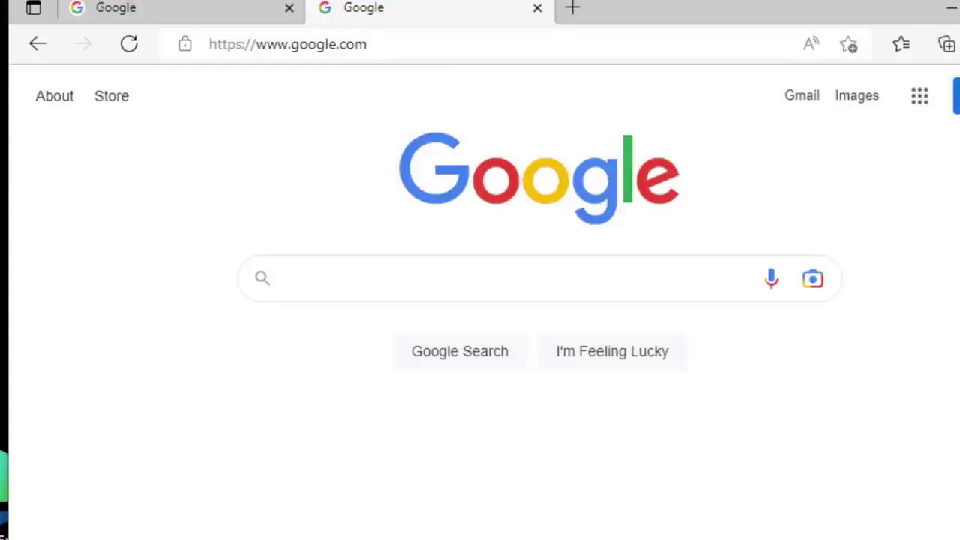
click(338, 271)
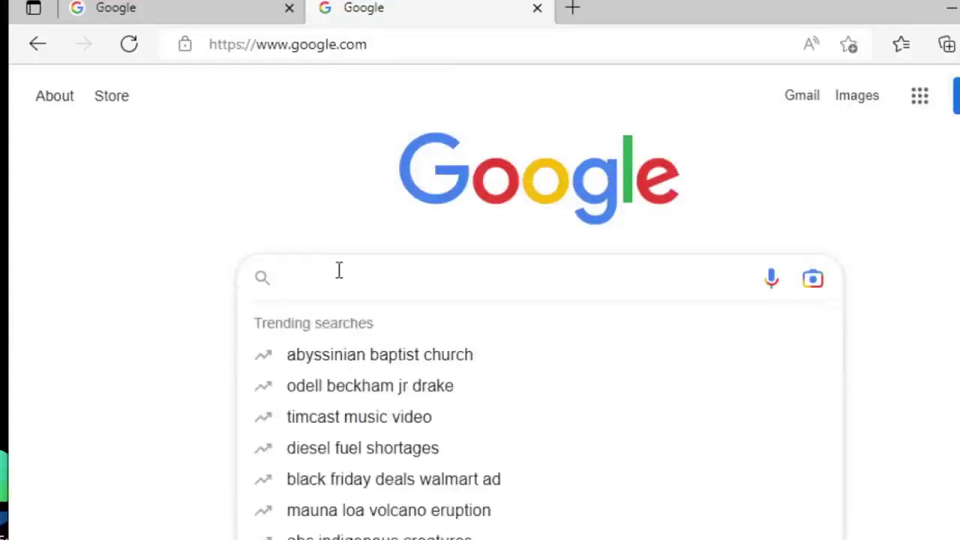
text(google)
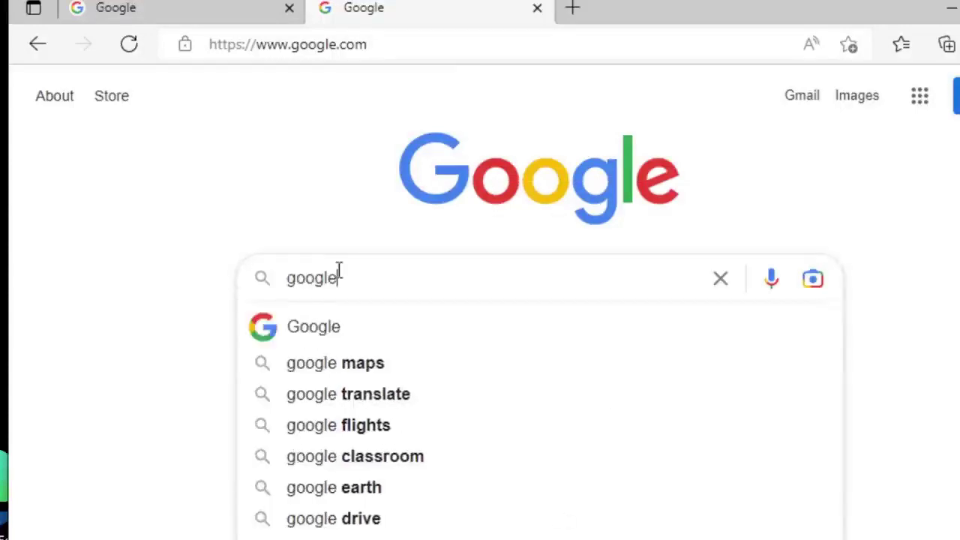
text( dns)
key(Down)
key(Return)
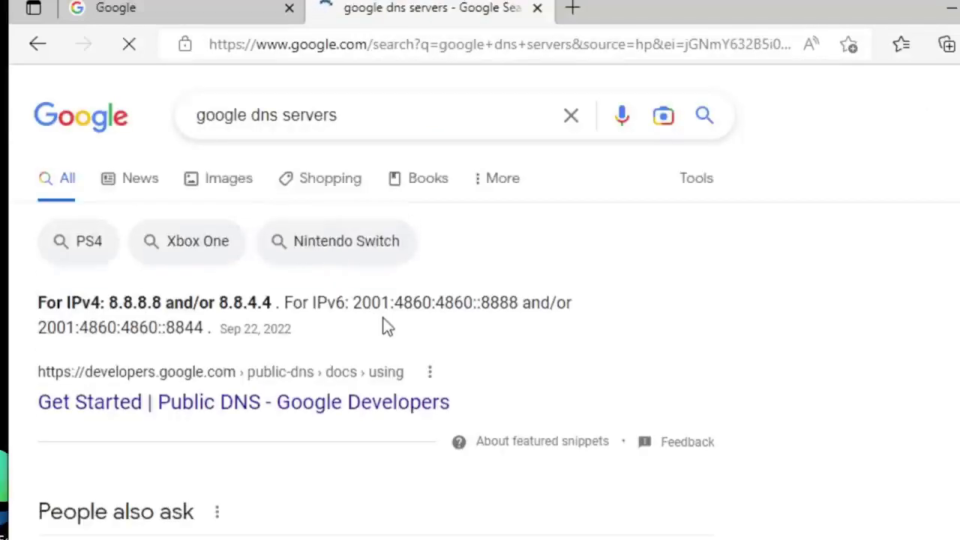
scroll(336, 323, down, 2)
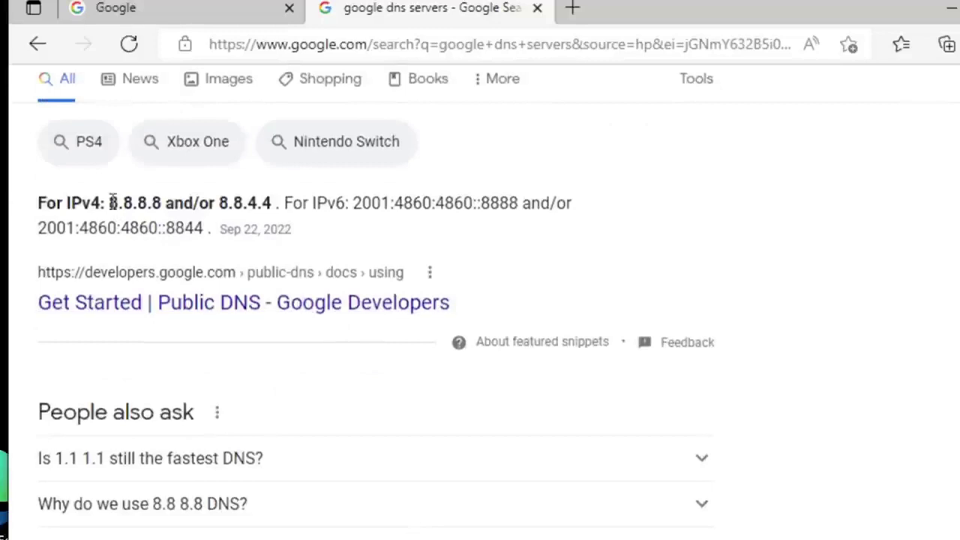
drag(40, 203, 274, 200)
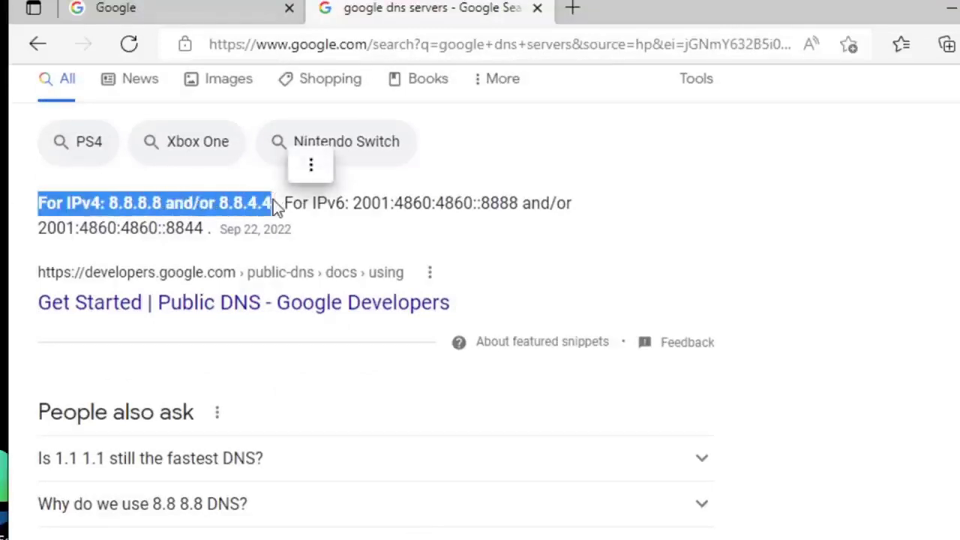
click(241, 205)
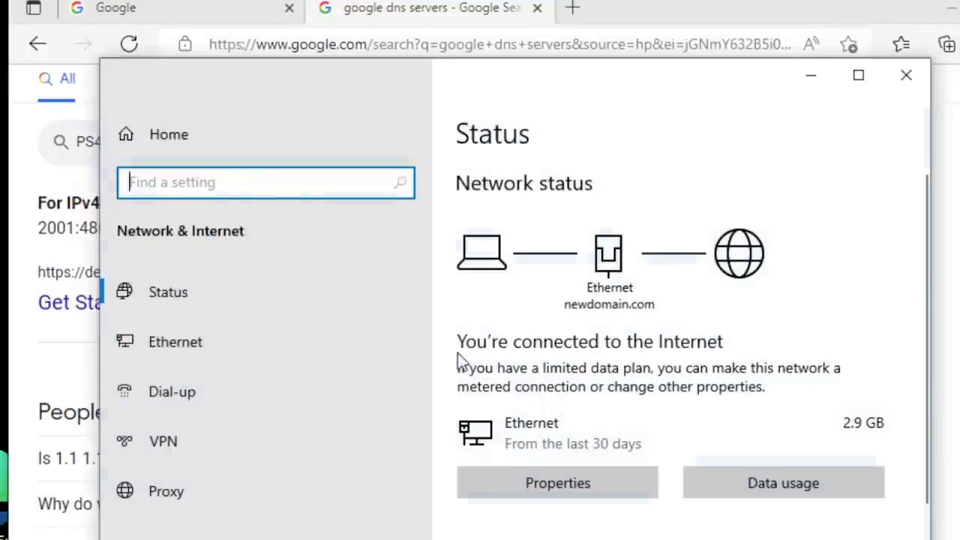
Step: Open the Ethernet adapter's Properties and its Internet Protocol Version 4 (TCP/IPv4) settings
scroll(462, 353, down, 2)
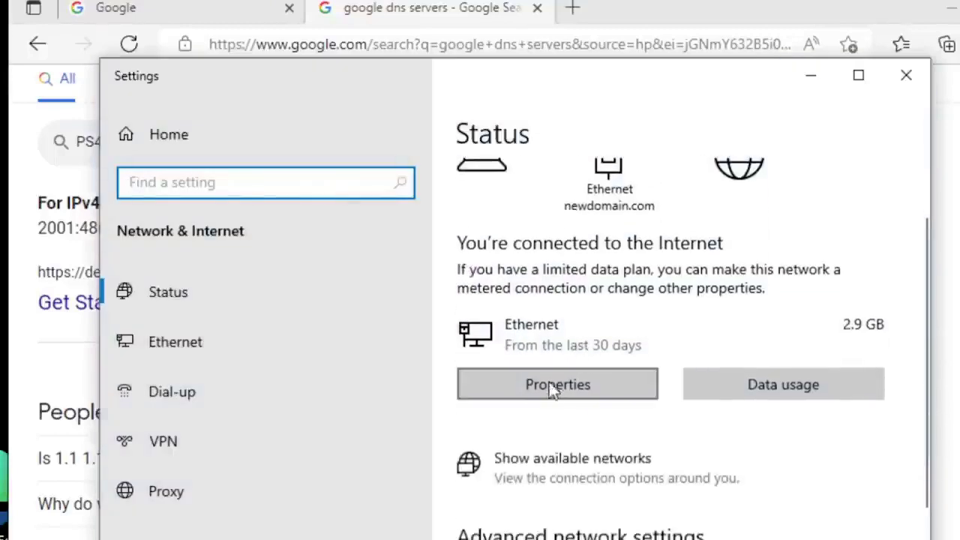
scroll(585, 480, down, 3)
click(534, 392)
double_click(214, 122)
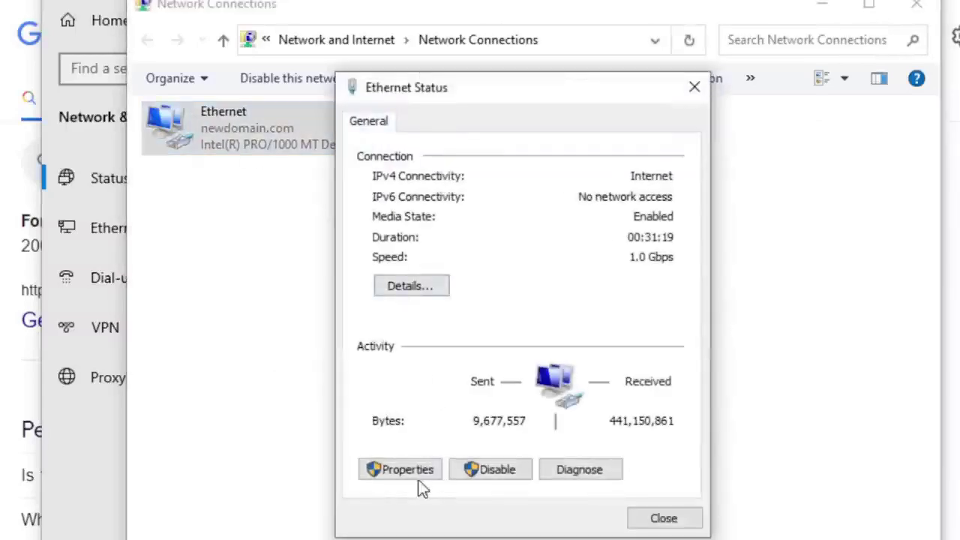
click(403, 470)
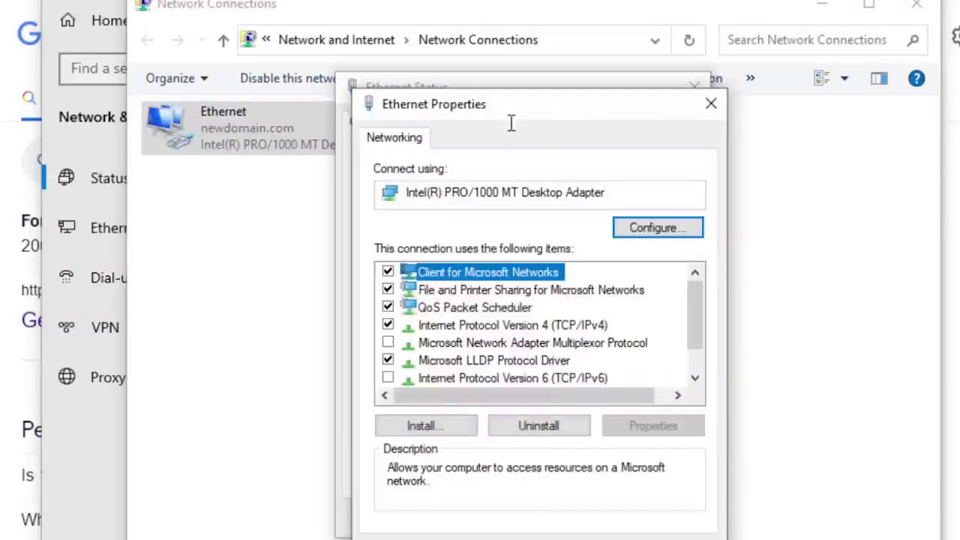
drag(561, 105, 545, 86)
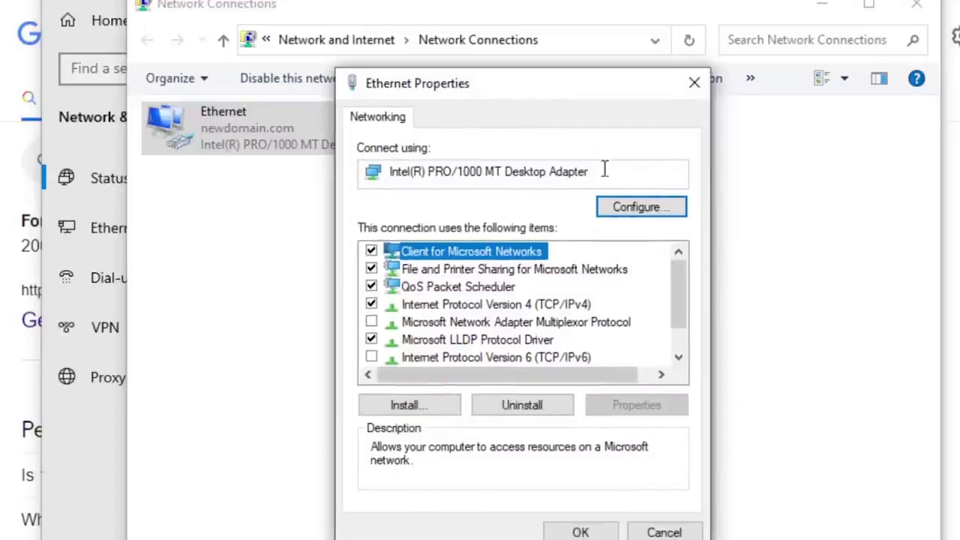
scroll(680, 301, down, 1)
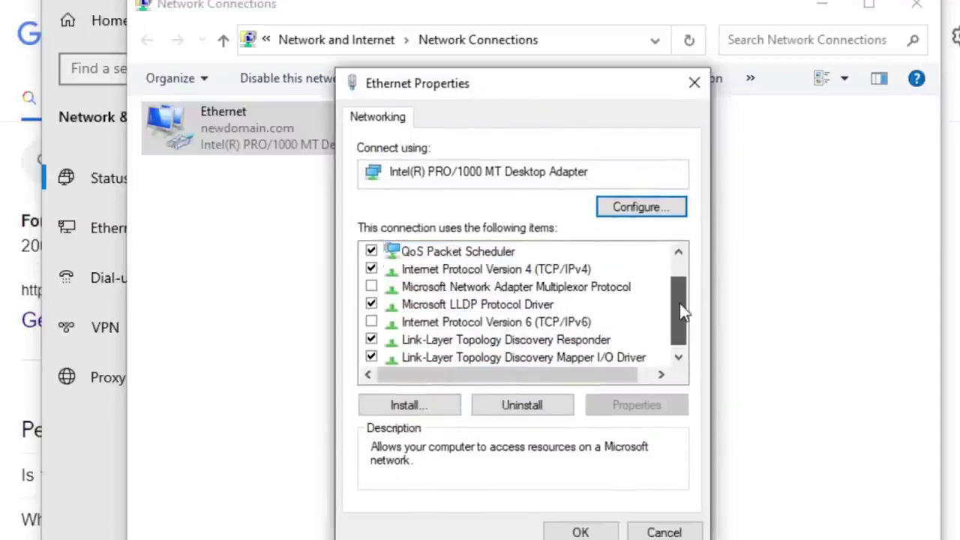
click(506, 272)
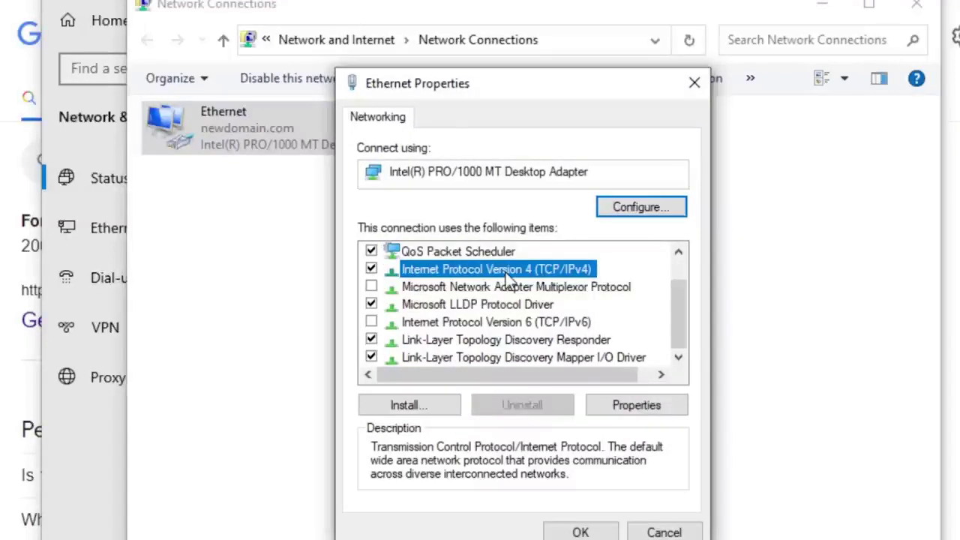
double_click(506, 272)
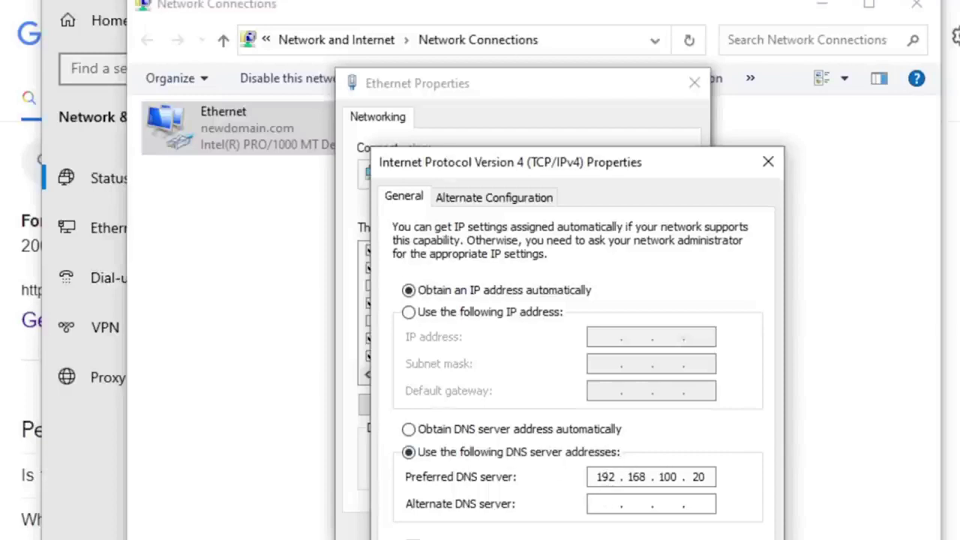
Step: Copy 8.8.8.8 from the Google DNS results and return to the IPv4 dialog
key(alt+Tab)
drag(93, 214, 148, 219)
right_click(149, 219)
click(223, 198)
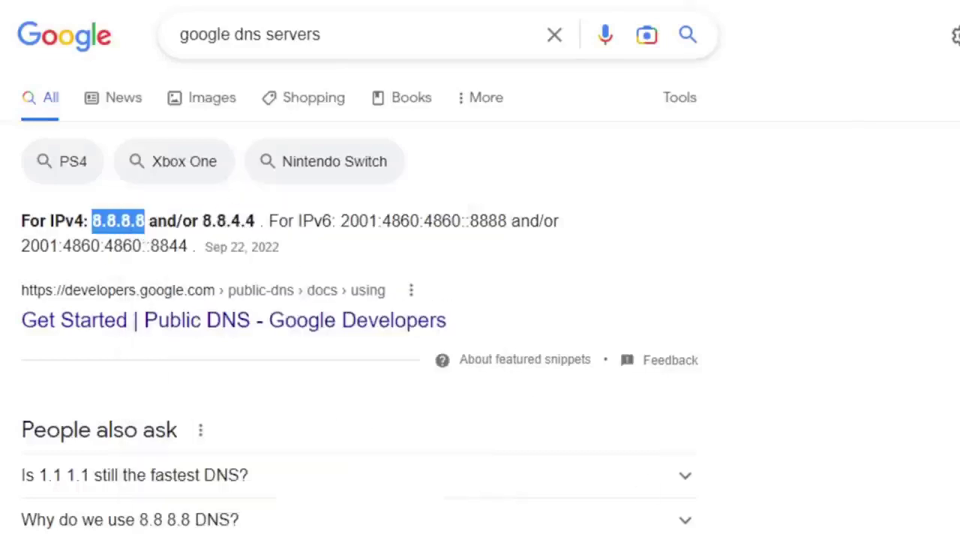
key(alt+Tab)
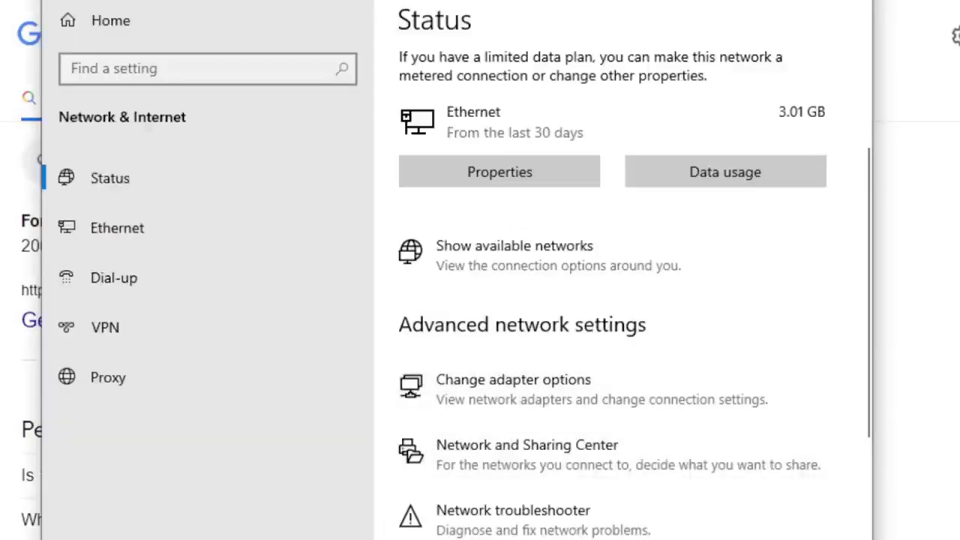
click(821, 499)
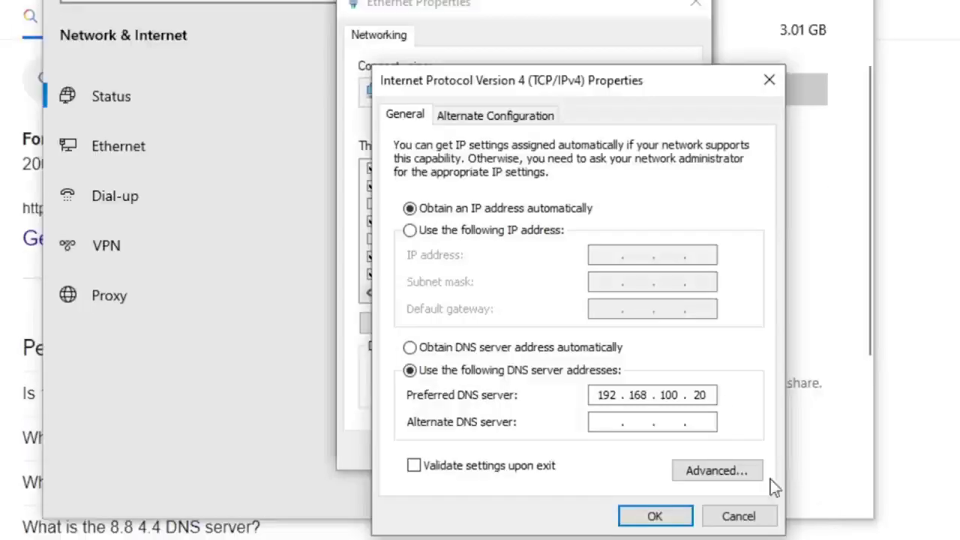
Step: Replace the preferred DNS server 192.168.100.20 with 8.8.8.8
drag(606, 395, 616, 396)
click(597, 394)
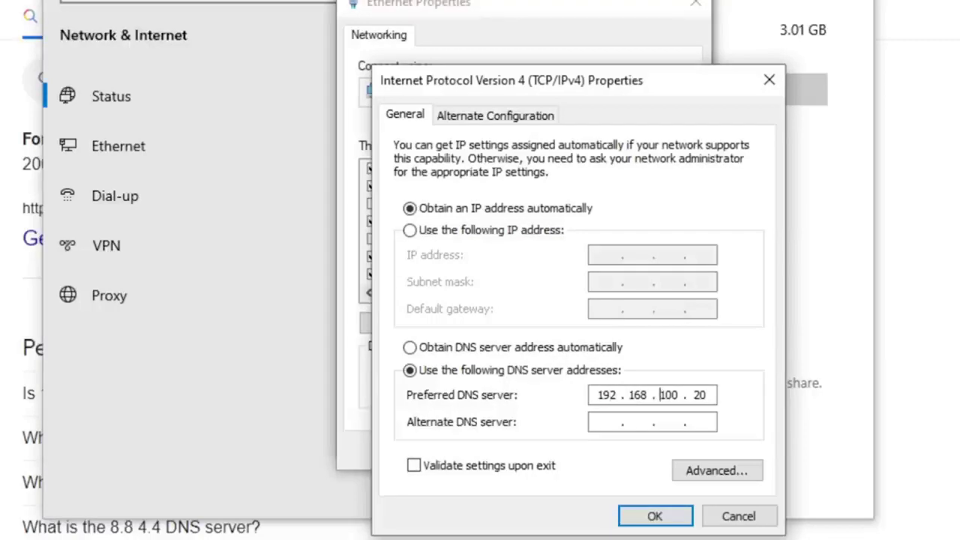
key(BackSpace)
key(BackSpace)
key(BackSpace)
key(BackSpace)
key(BackSpace)
key(BackSpace)
key(BackSpace)
key(BackSpace)
key(BackSpace)
key(BackSpace)
key(BackSpace)
text(8)
click(607, 421)
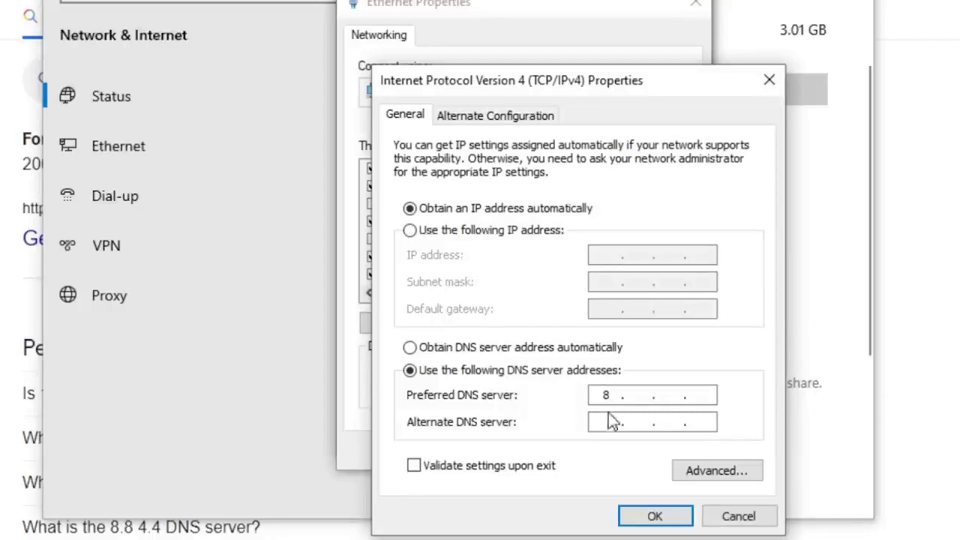
click(639, 397)
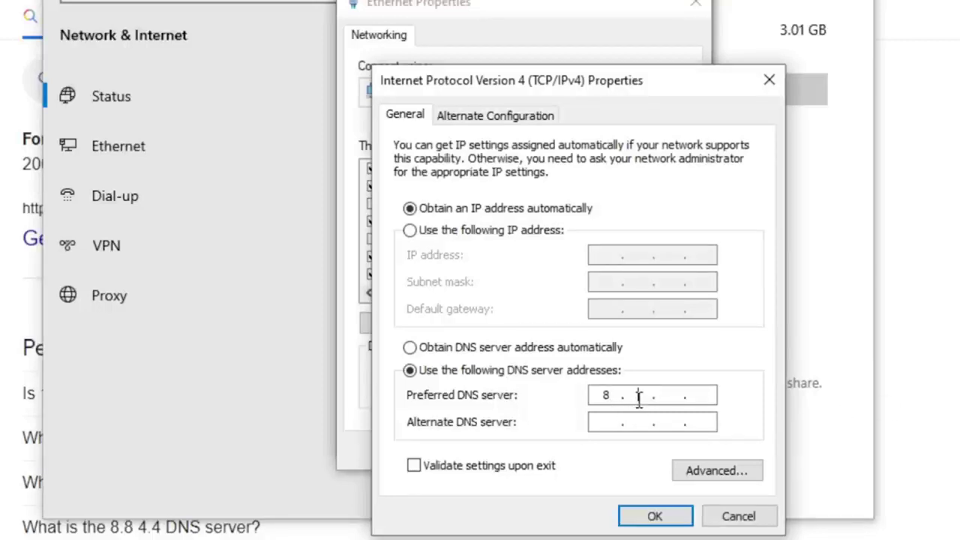
text(8.)
key(Tab)
click(669, 395)
text(8.)
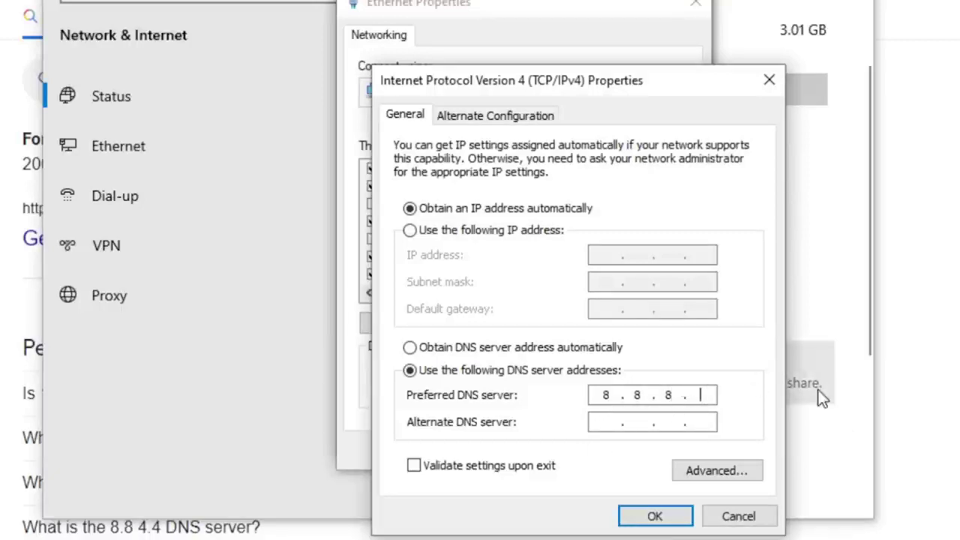
text(8)
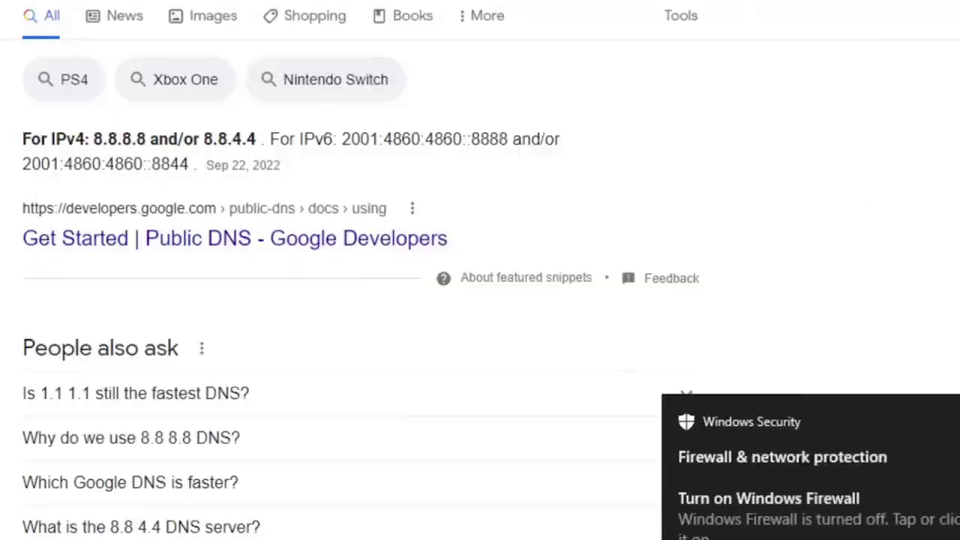
Step: Begin entering the alternate DNS server as 8.8
key(alt+Tab)
mouse_move(618, 538)
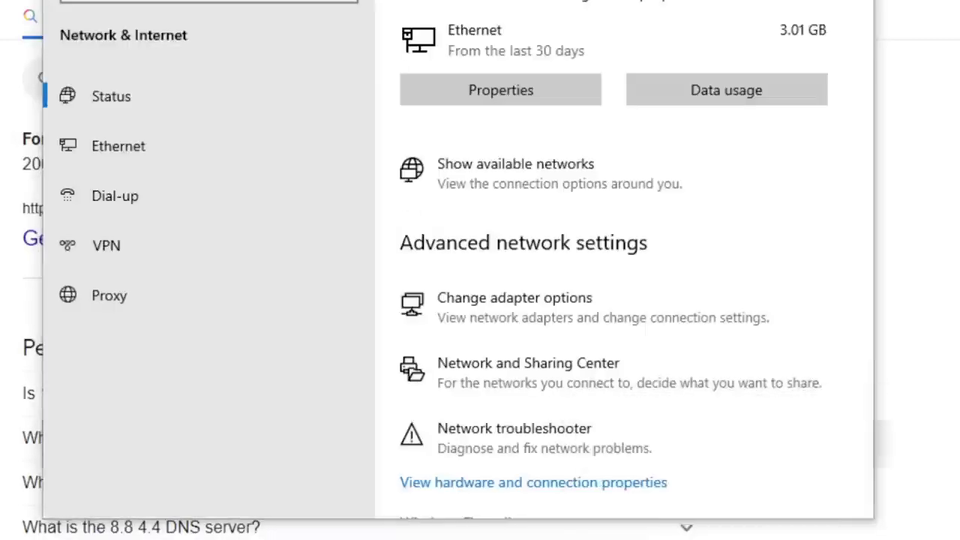
mouse_move(757, 537)
click(821, 487)
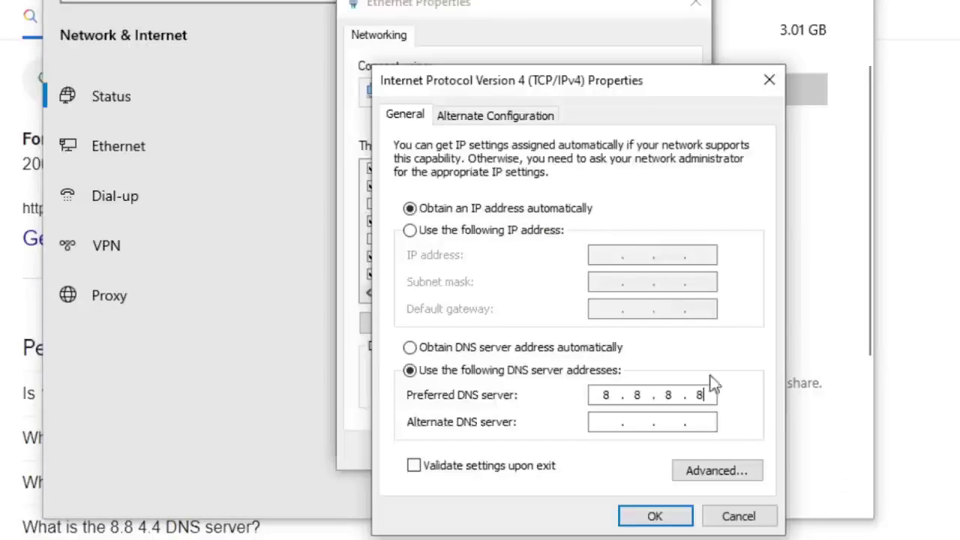
click(606, 420)
text(8 . . .)
key(Tab)
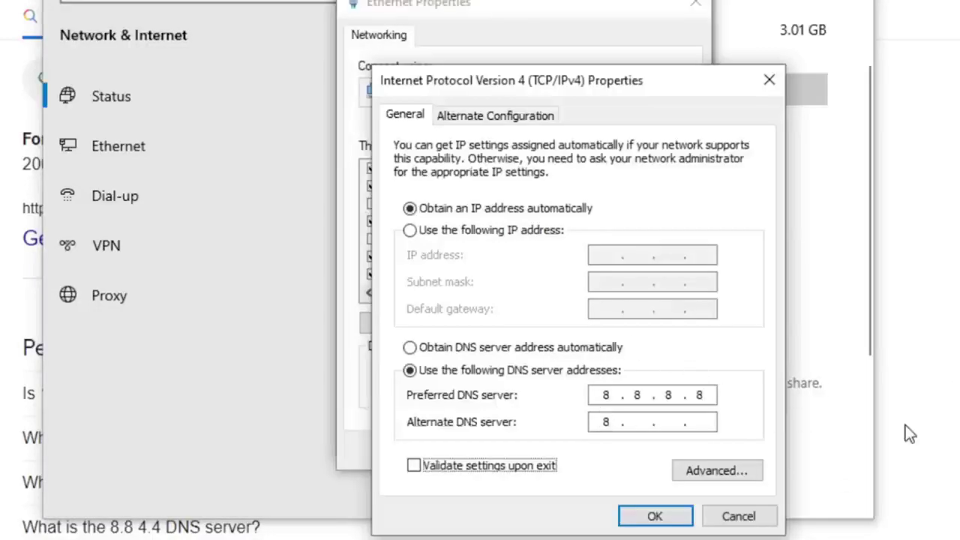
key(shift+Tab)
key(Right)
key(Right)
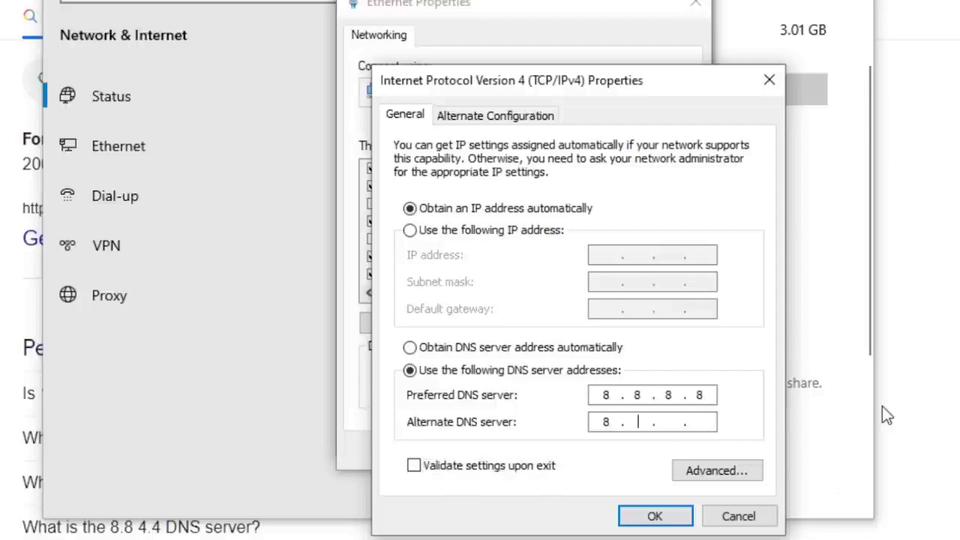
text(8.)
key(Right)
Step: Complete the alternate DNS as 8.8.4.4, then cancel the IPv4 Properties dialog
text(4)
click(705, 421)
text(4)
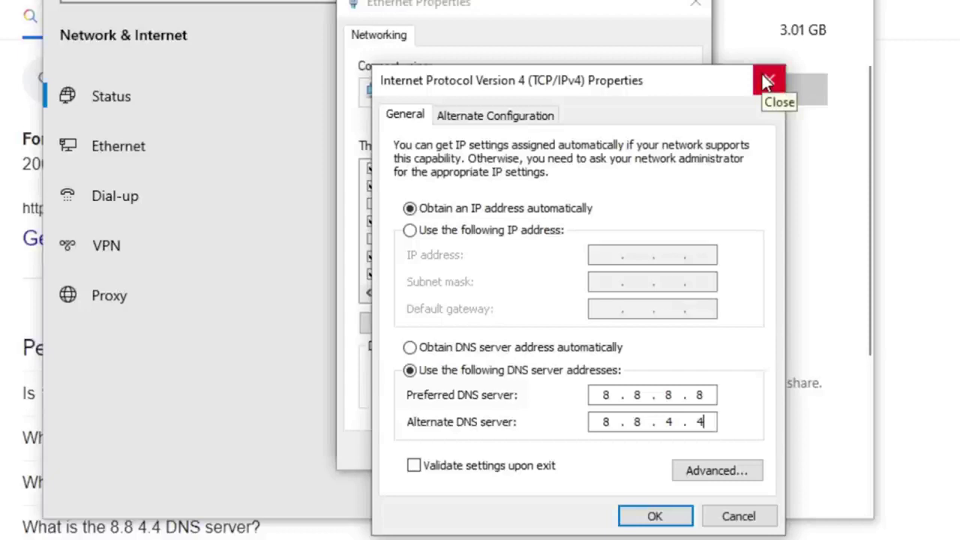
click(752, 517)
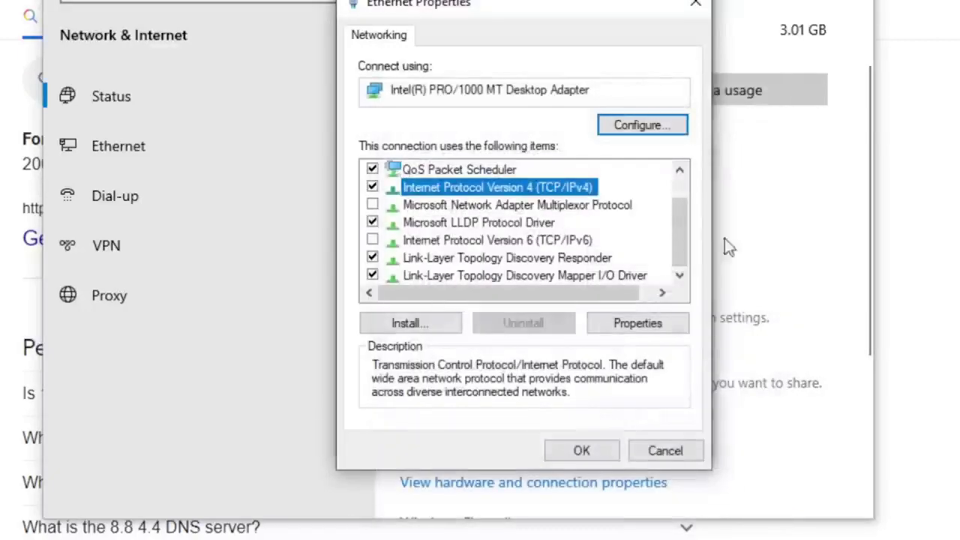
Step: Close Ethernet Properties, run ipconfig /all in a new Command Prompt, and select newdomain.com
click(695, 18)
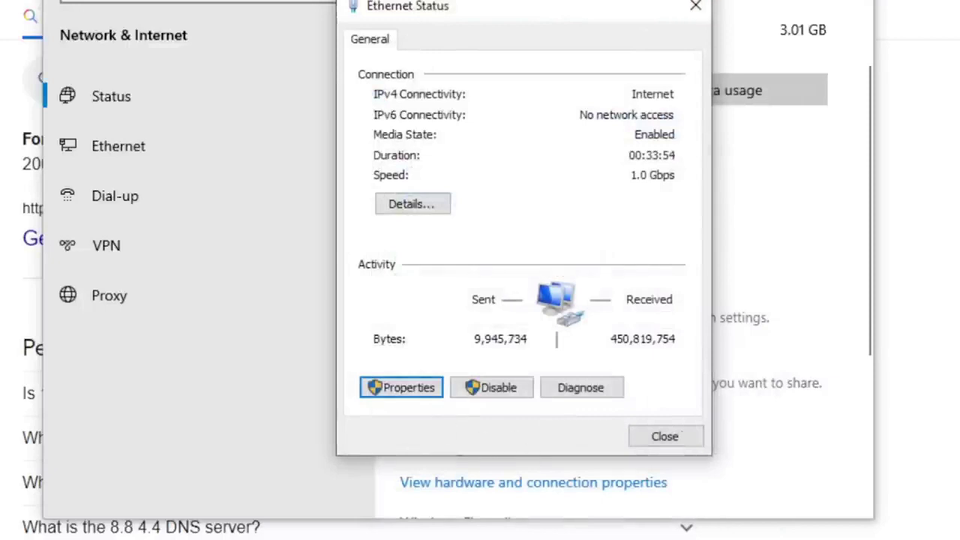
key(super)
text(cmd)
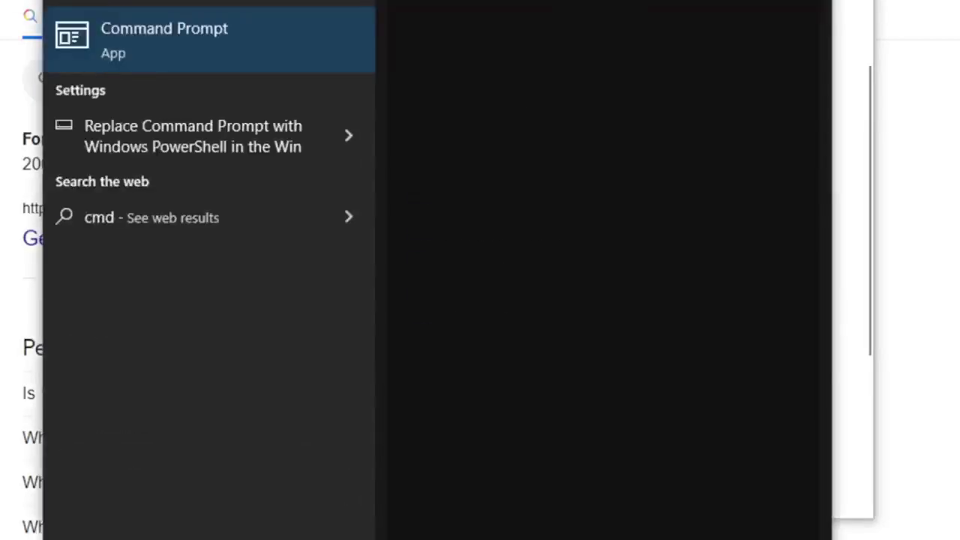
key(Return)
text(ipc)
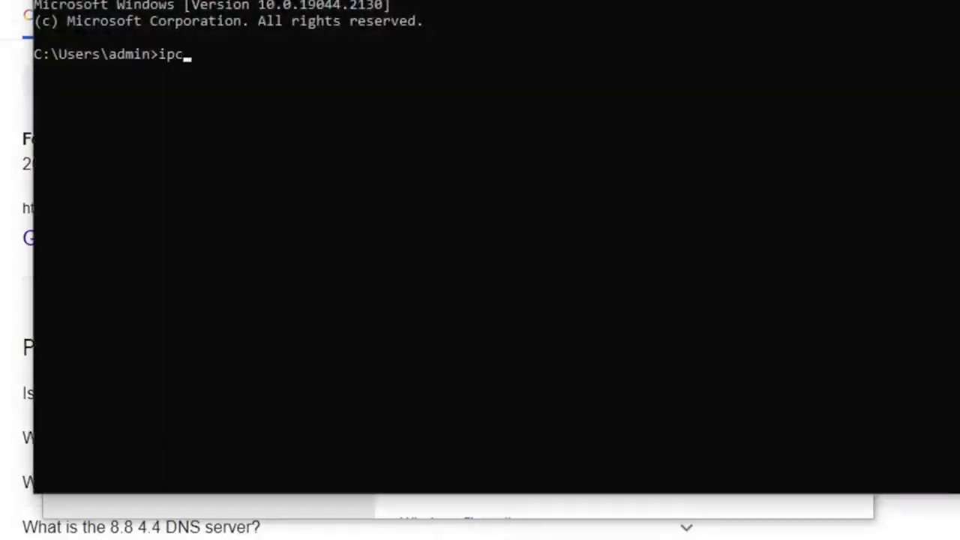
text(onfig /all)
key(Return)
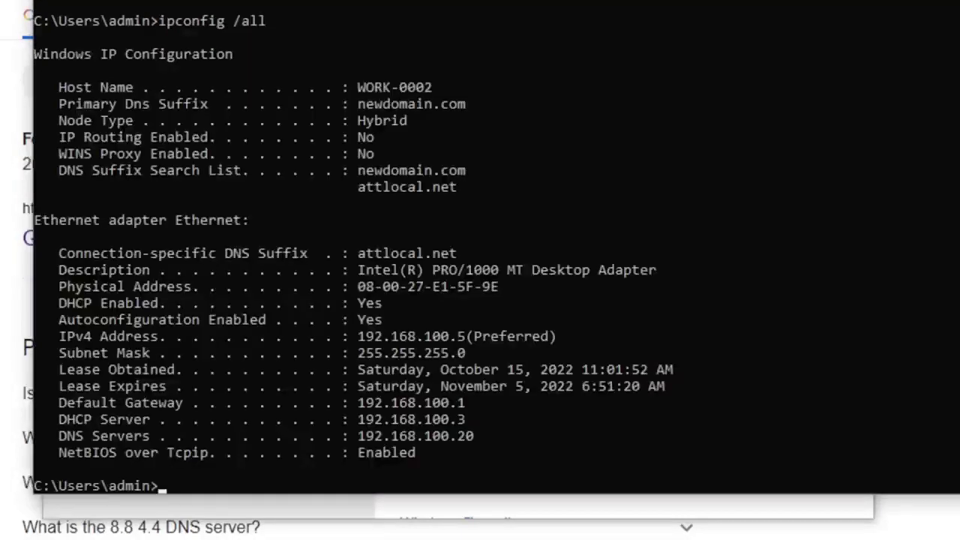
drag(358, 167, 464, 174)
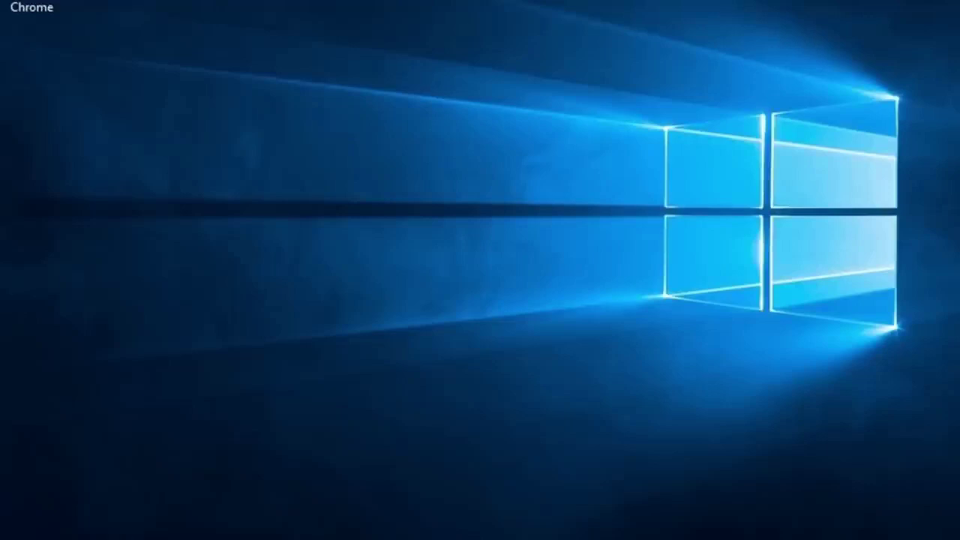
Step: Open DNS Manager from Windows Administrative Tools
key(super)
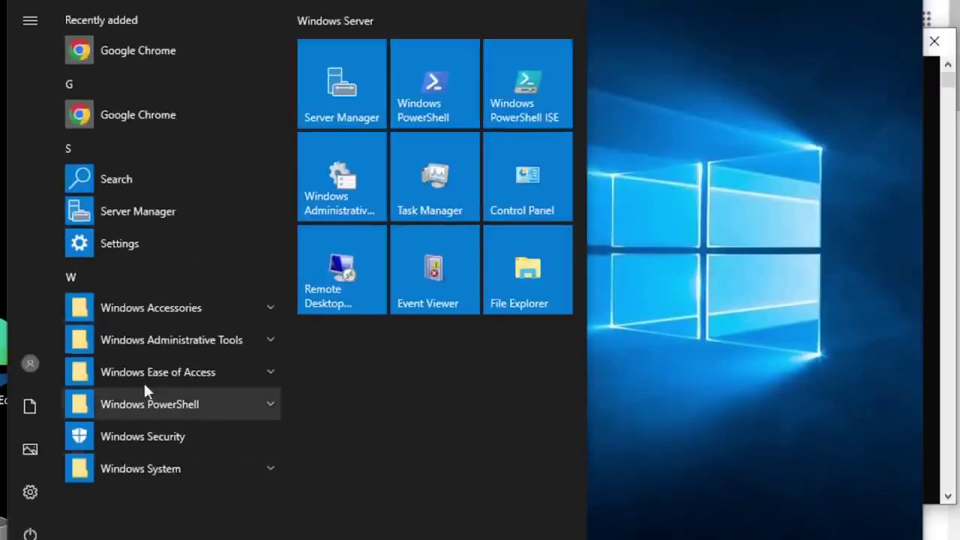
click(172, 339)
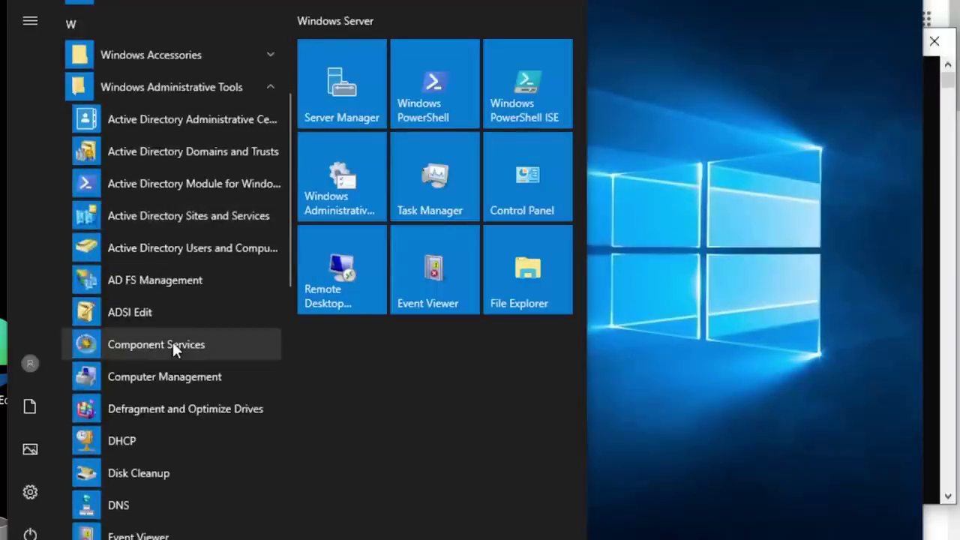
click(117, 421)
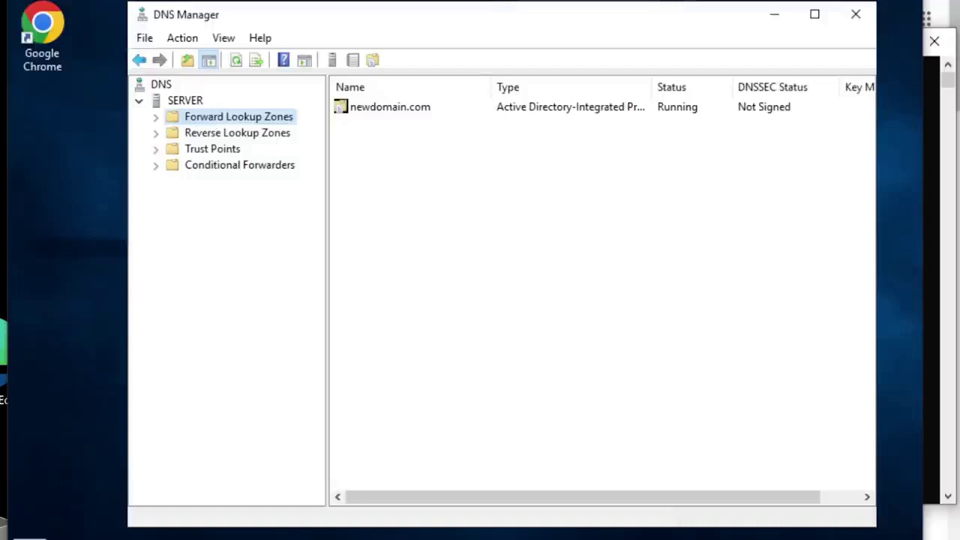
Step: Open Active Directory Users and Computers, listing computers WORK-0001 and WORK-0002
key(super)
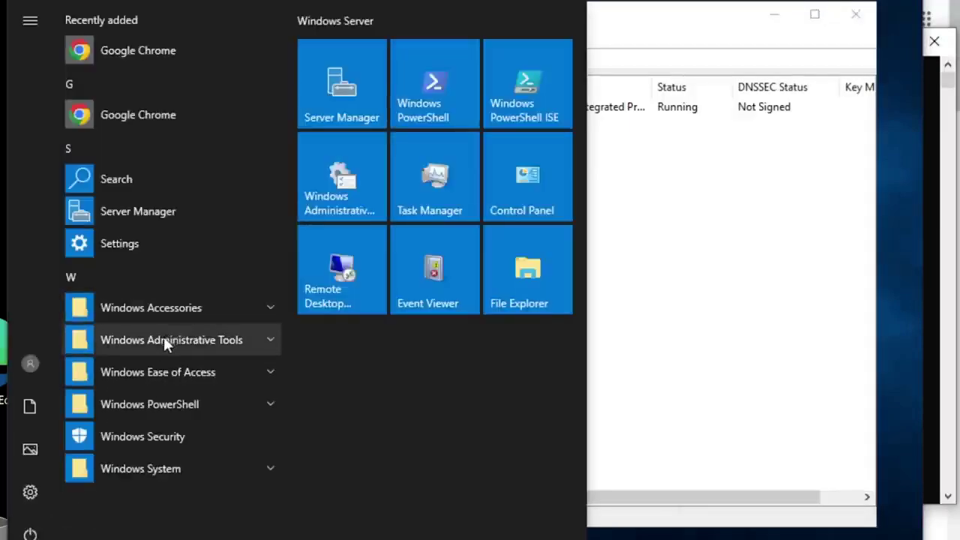
click(164, 340)
scroll(164, 336, down, 1)
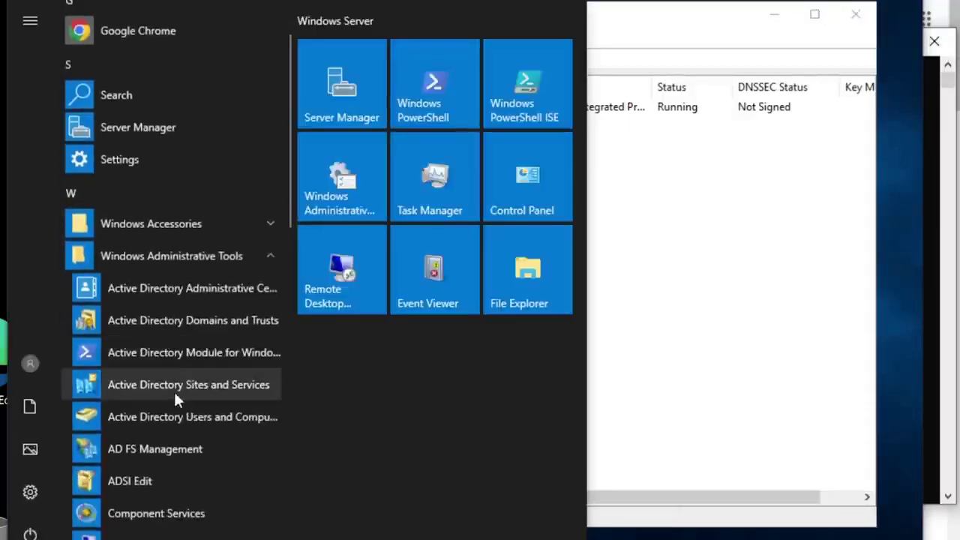
click(167, 424)
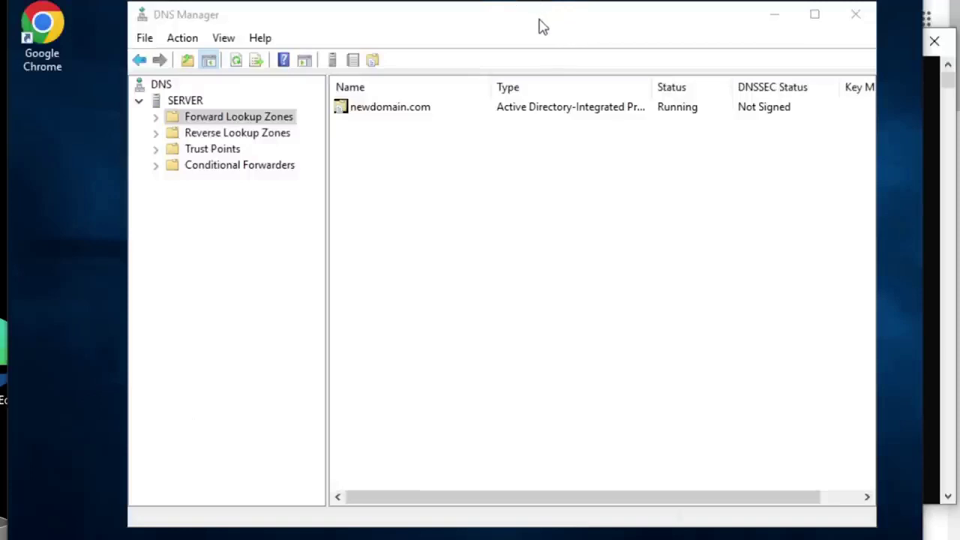
drag(507, 21, 514, 24)
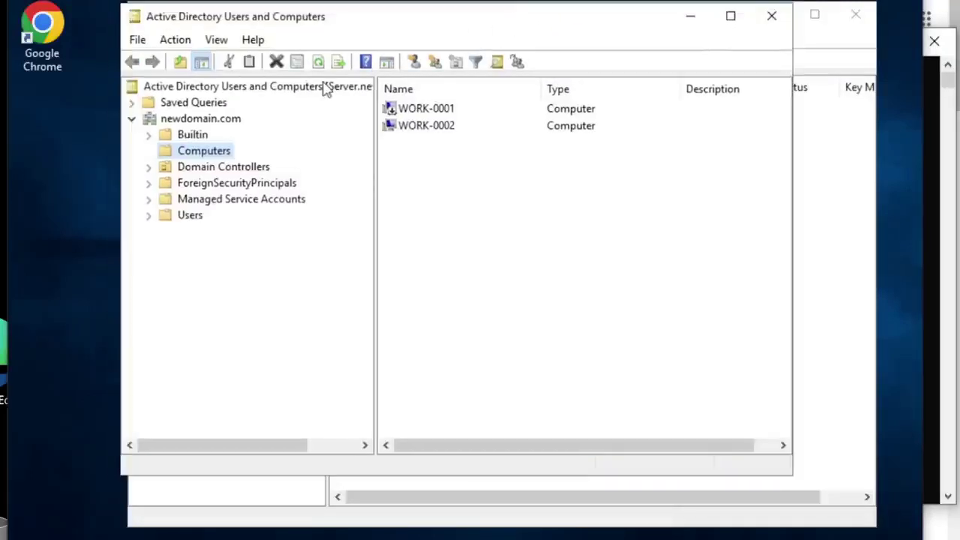
Step: Open WORK-0002's properties and check its DNS name, WORK-0002.newdomain.com
click(425, 129)
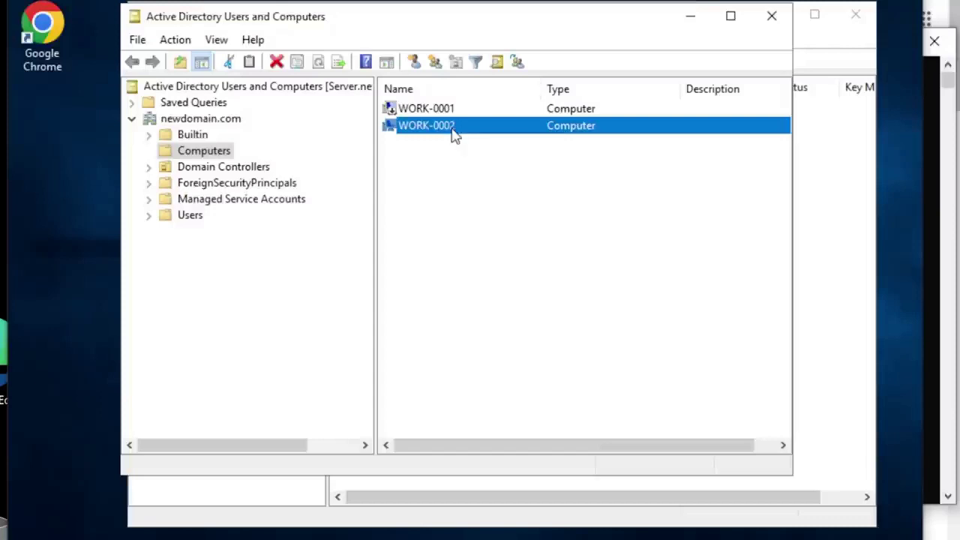
right_click(453, 135)
click(517, 316)
drag(494, 165, 407, 164)
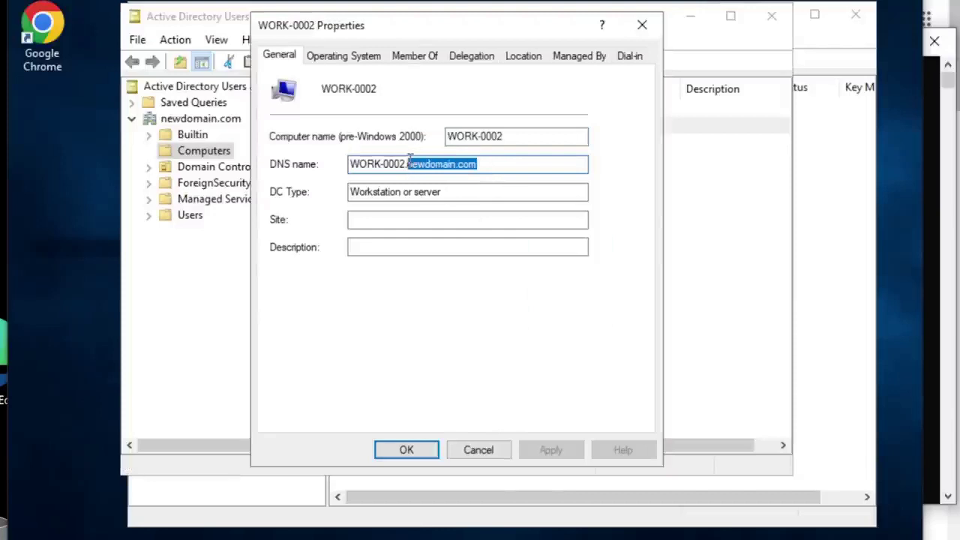
click(510, 159)
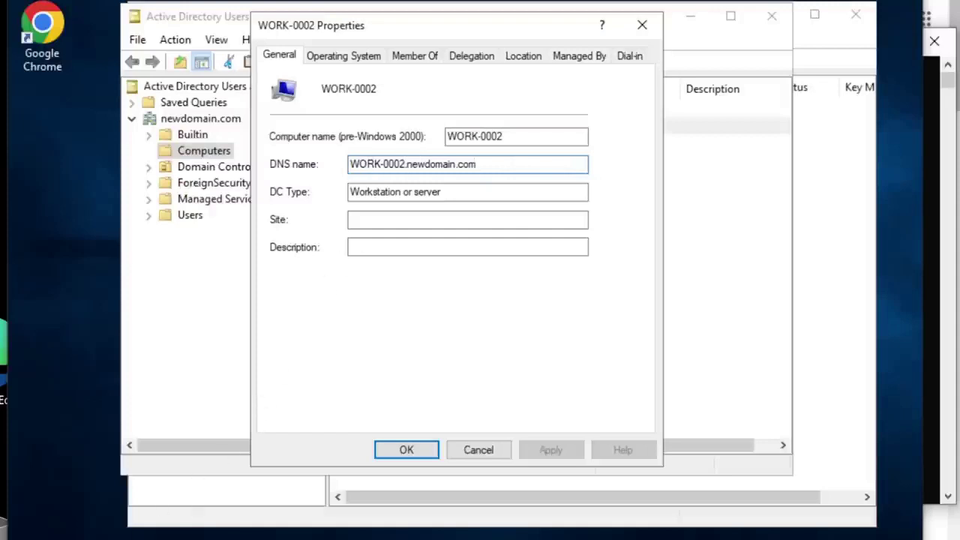
Step: Open the \\work-0002\c$ share in File Explorer
key(super+e)
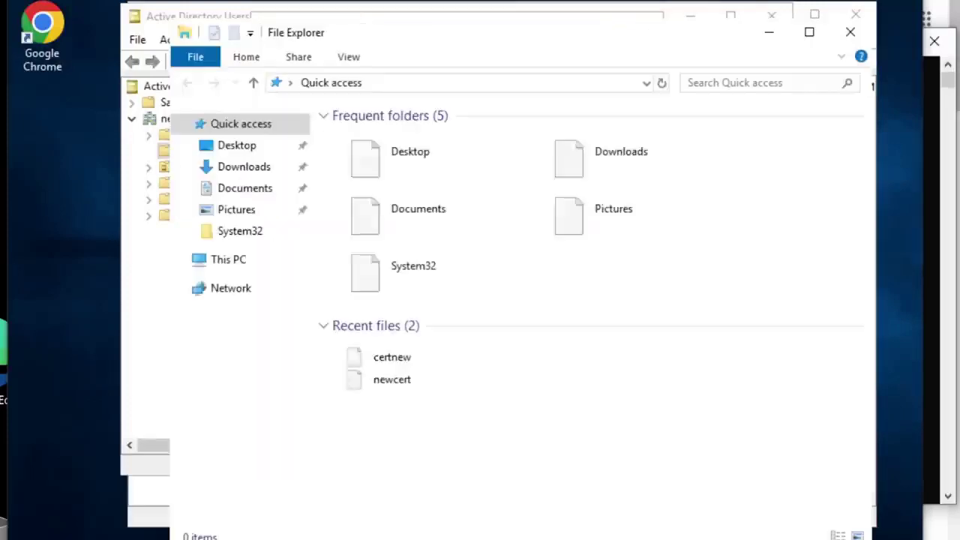
click(484, 90)
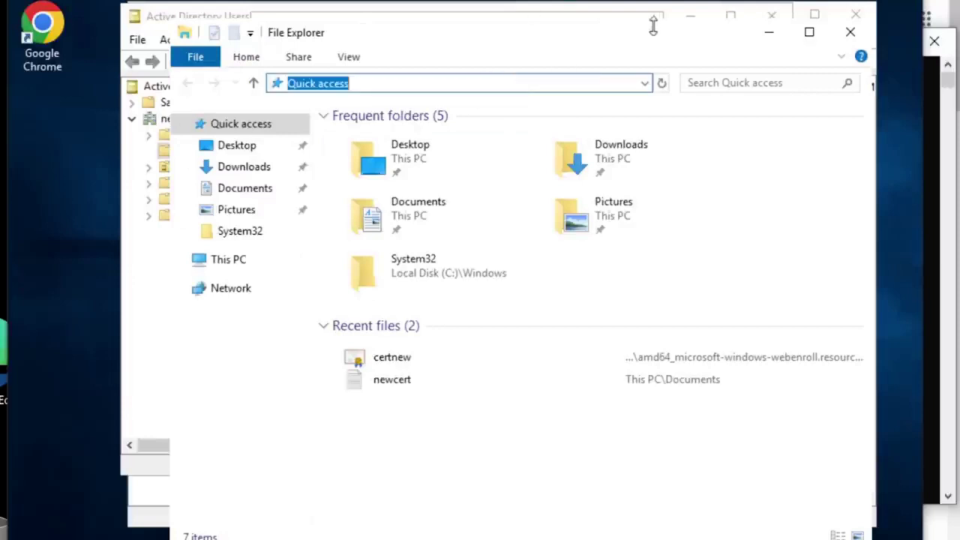
text(\\)
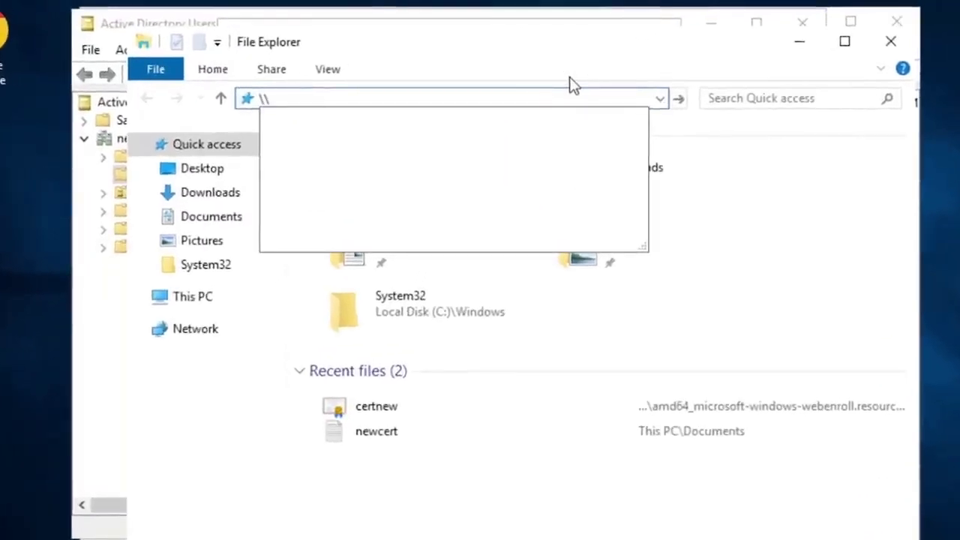
text(w)
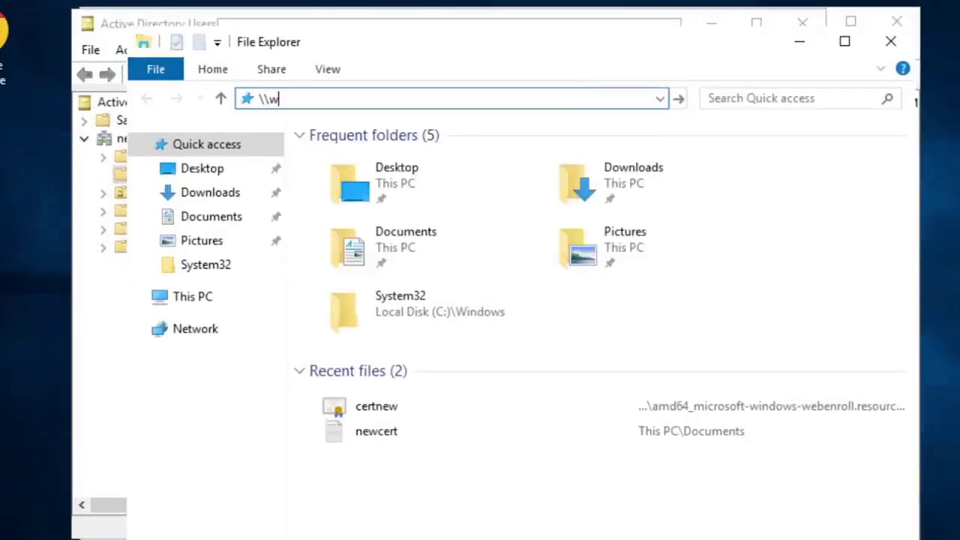
text(ork-000)
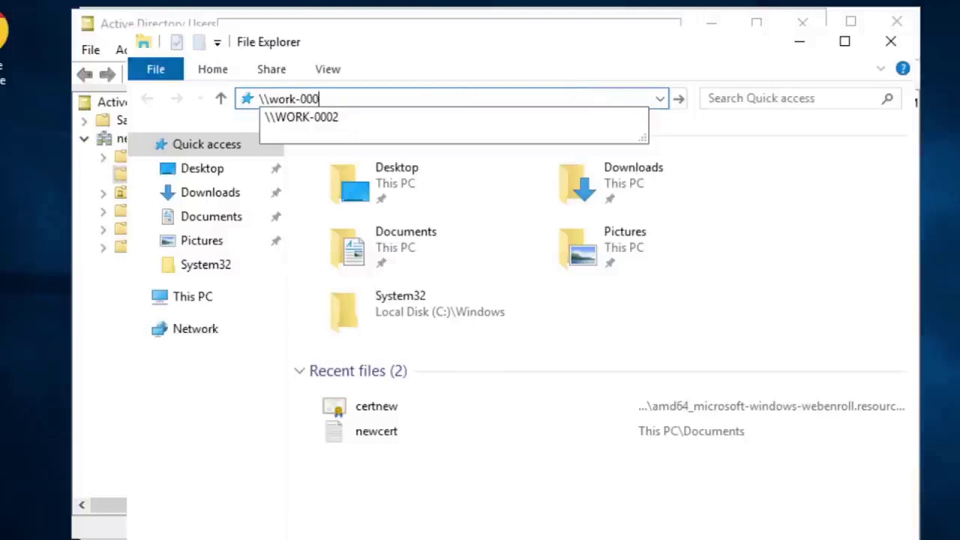
text(2)
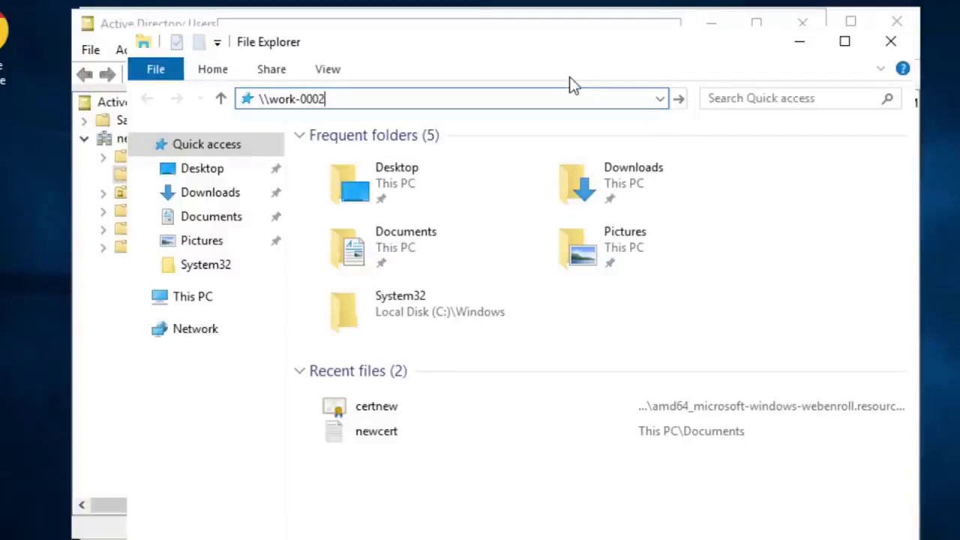
text(\)
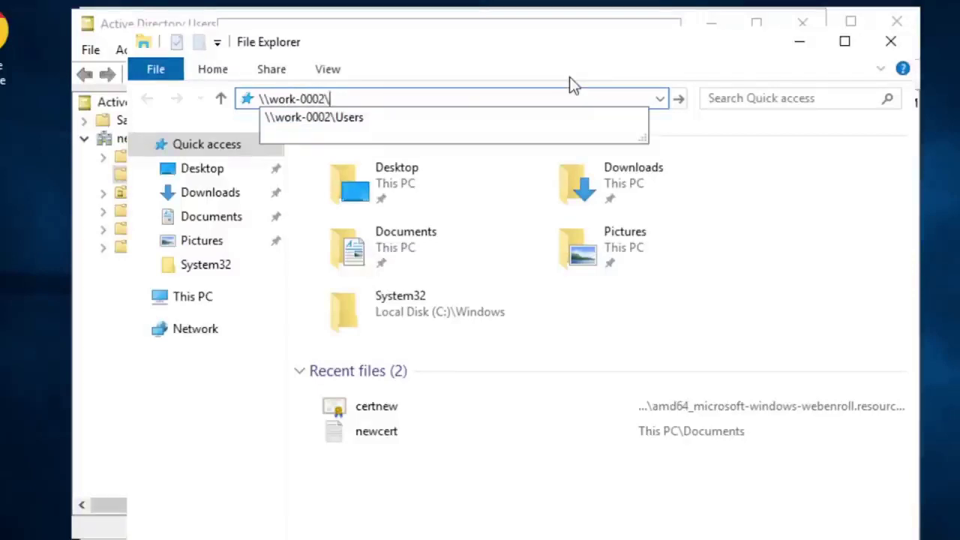
text(c$)
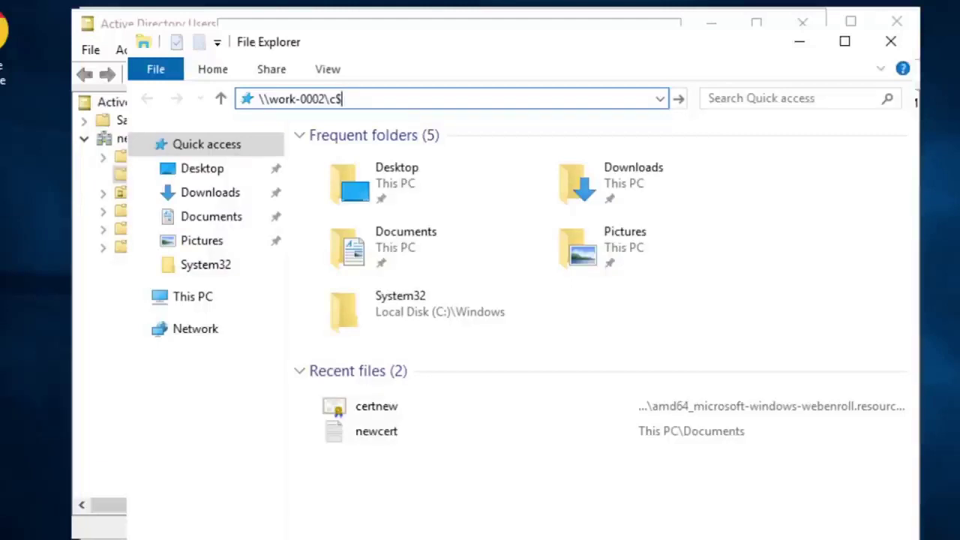
key(Return)
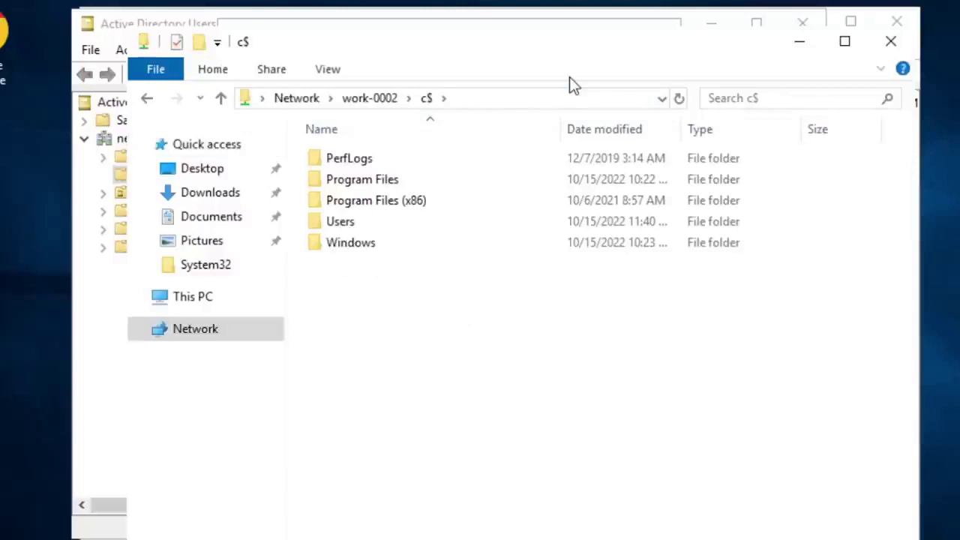
Step: Reposition the Explorer window and select '0002' in the share path
drag(525, 48, 527, 77)
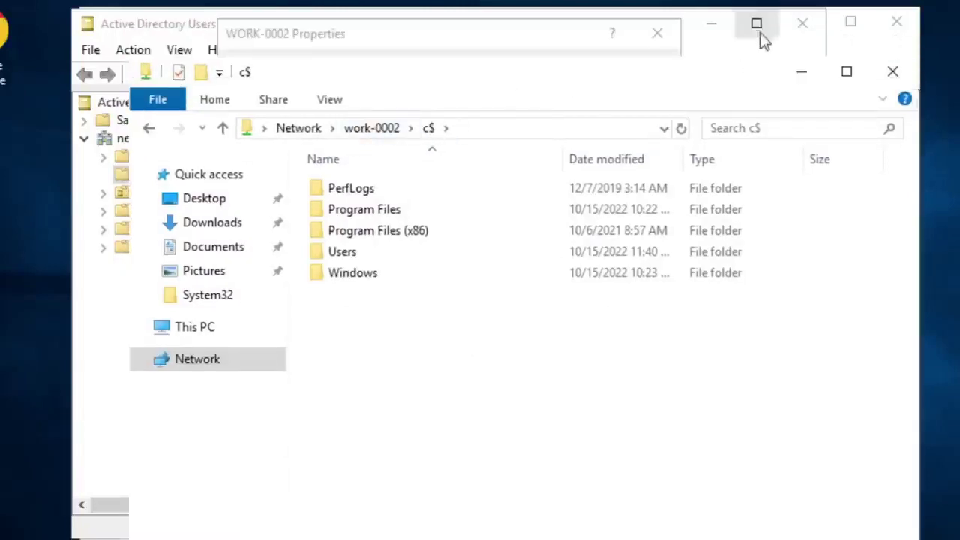
drag(615, 75, 603, 61)
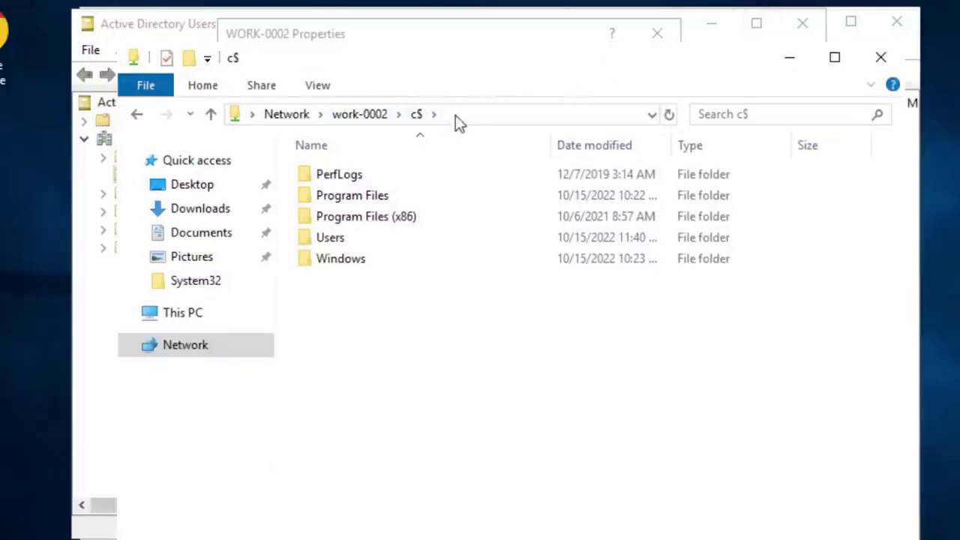
click(471, 117)
click(282, 114)
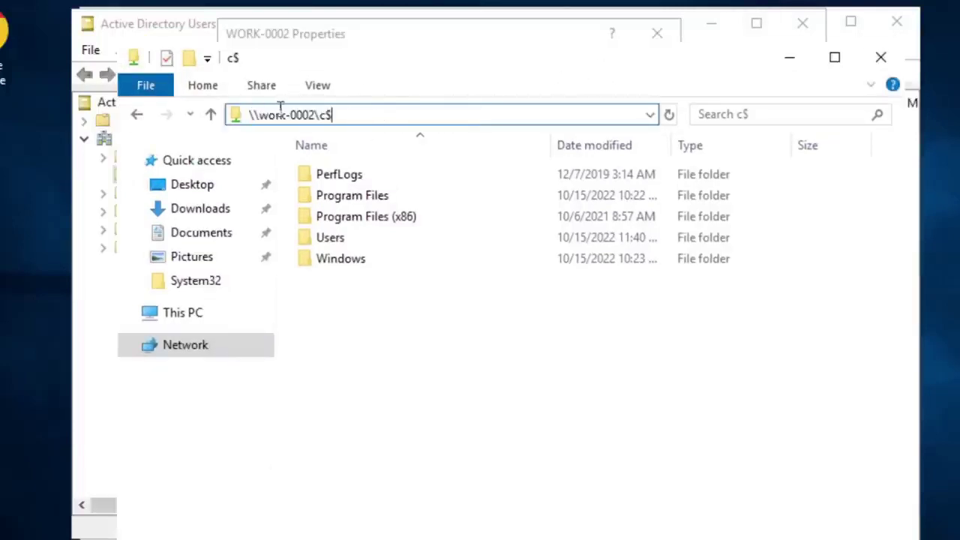
drag(315, 114, 263, 114)
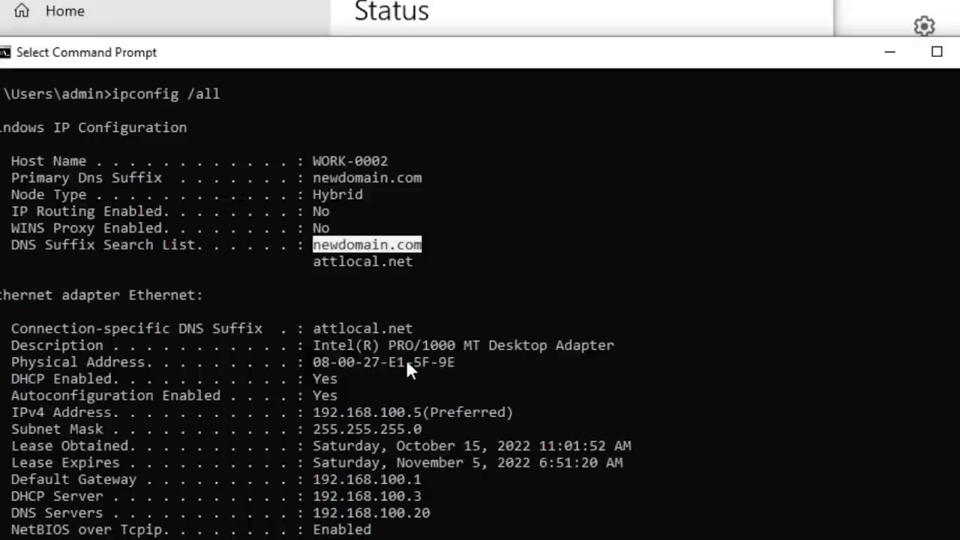
Step: In the ipconfig /all output, select the WORK-0002 host name, then the IPv4 address 192.168.100.5
drag(311, 160, 387, 162)
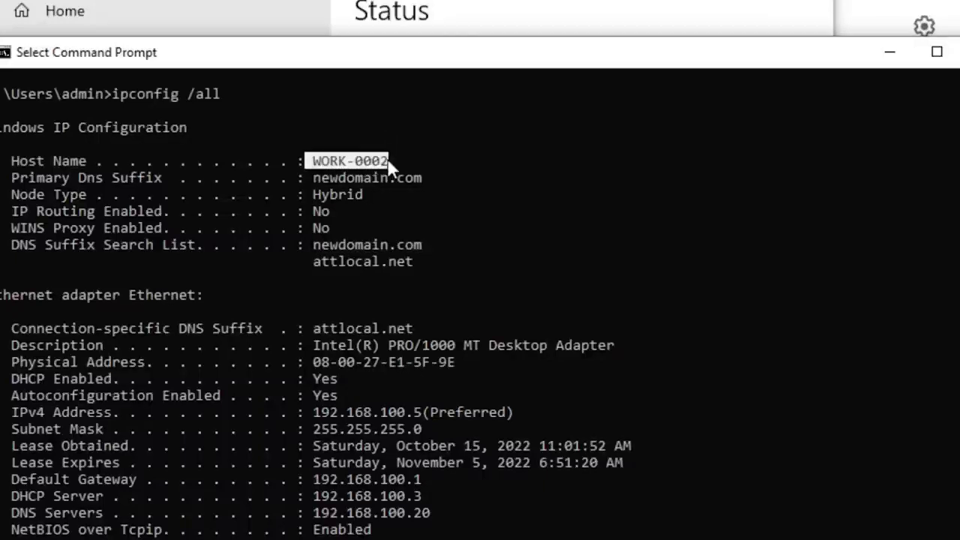
click(359, 162)
scroll(348, 168, down, 1)
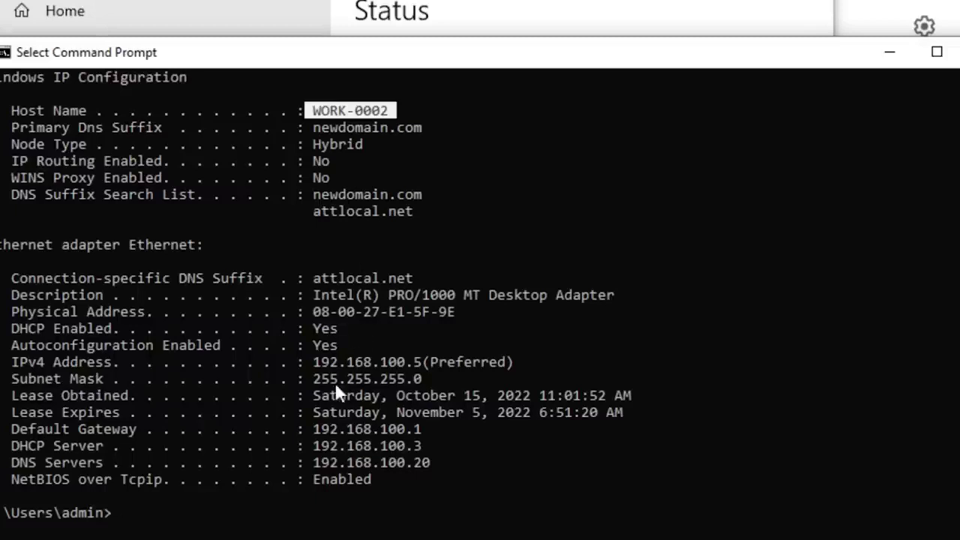
drag(316, 362, 416, 370)
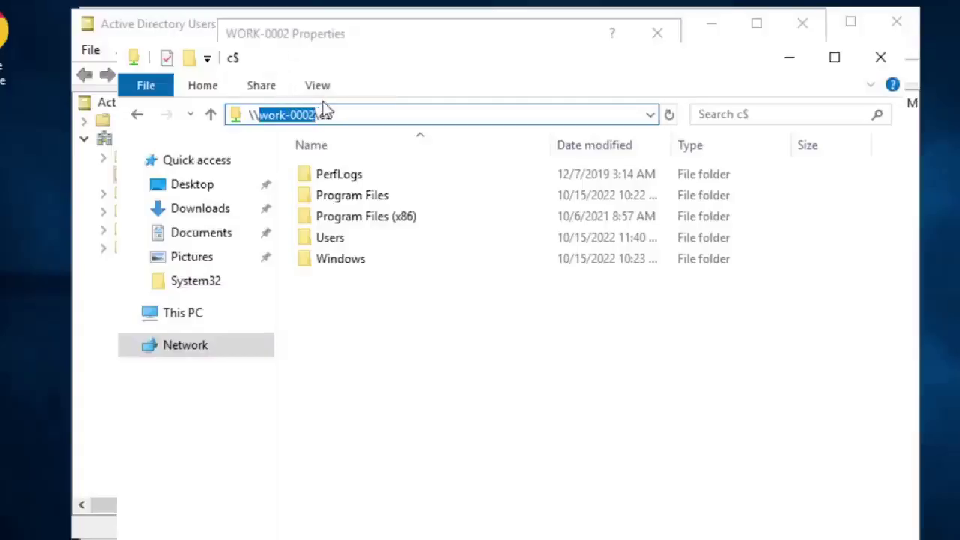
Step: Open \\192.168.100.5\c$ by putting the IP address in place of the host name
text(192)
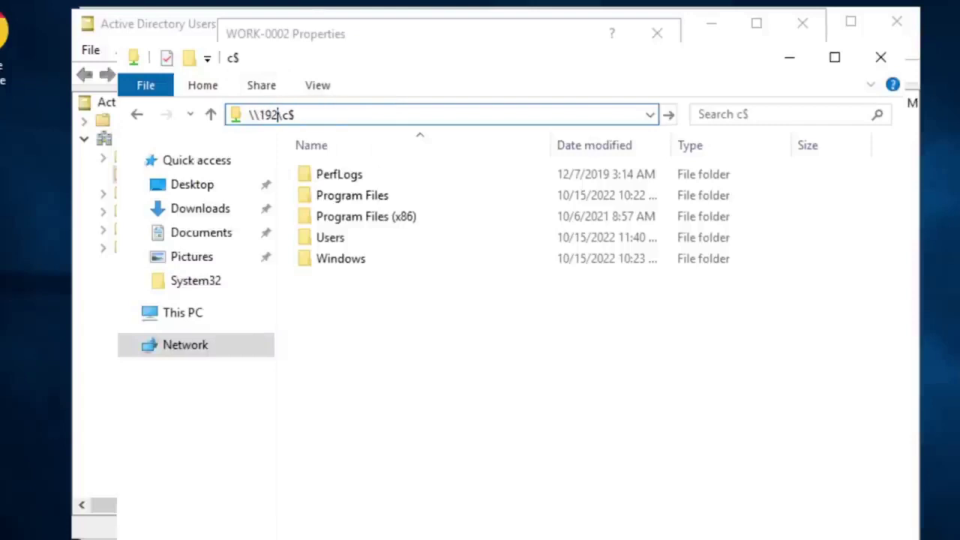
text(.168)
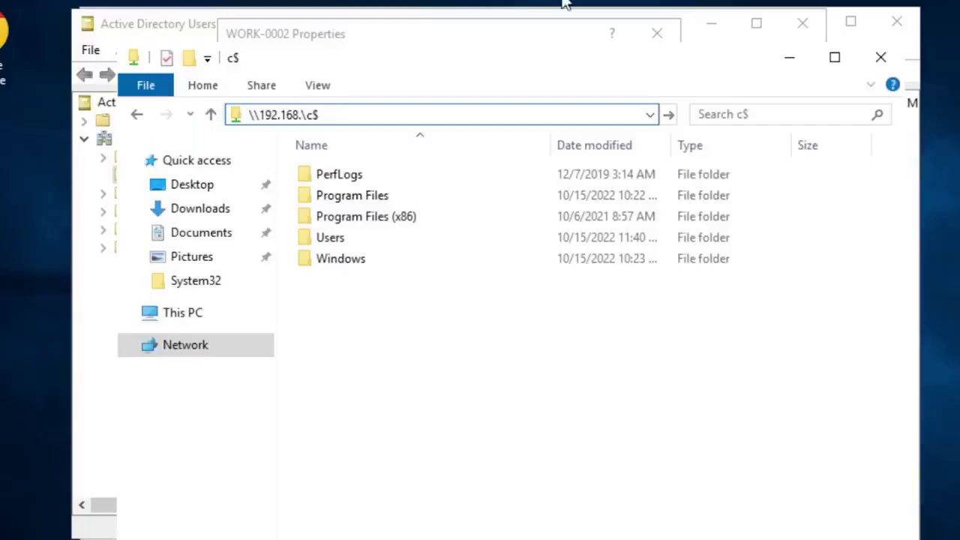
text(.100.5)
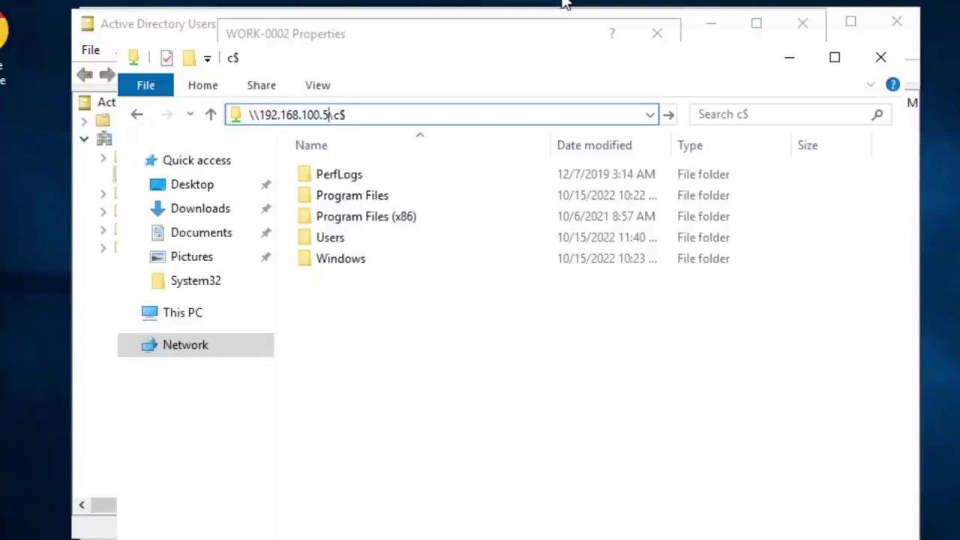
key(Return)
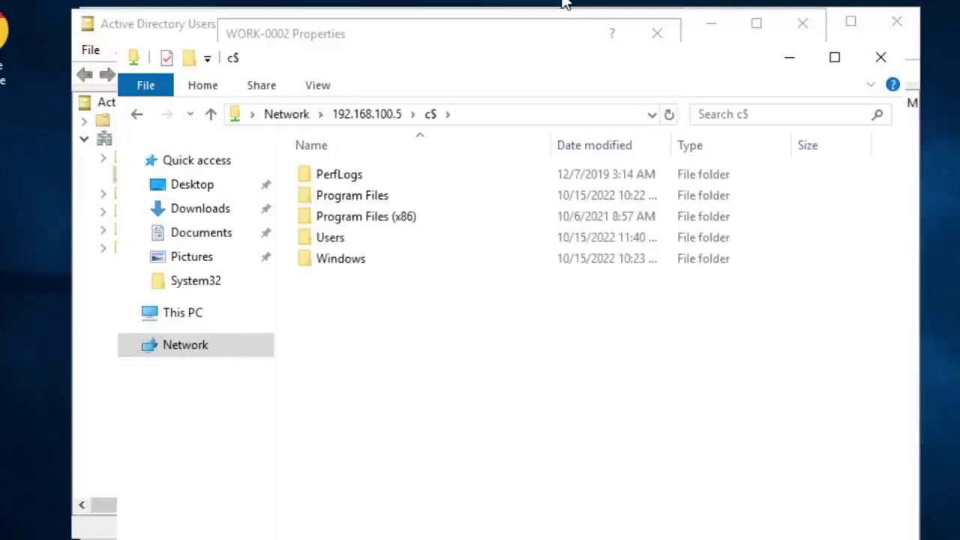
Step: Select the IP address in the share path, then return to the folder list
click(510, 113)
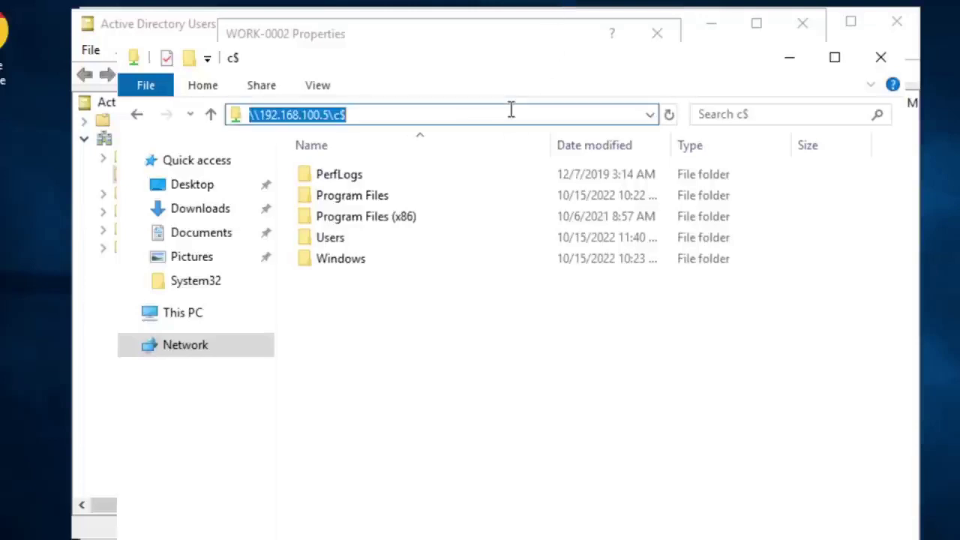
click(494, 114)
drag(331, 114, 259, 114)
click(435, 417)
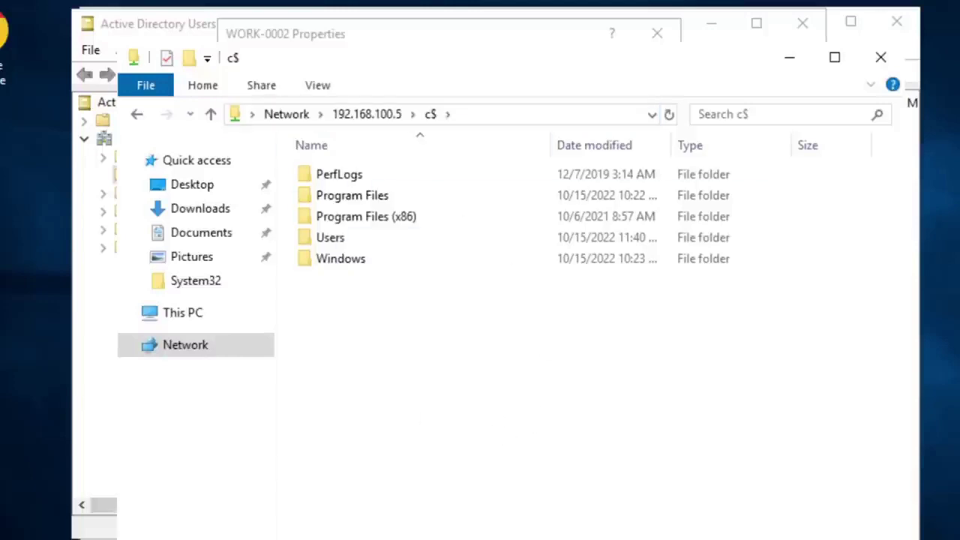
Step: Launch Remote Desktop Connection with rd, try connecting to work-0002, and cancel
key(super)
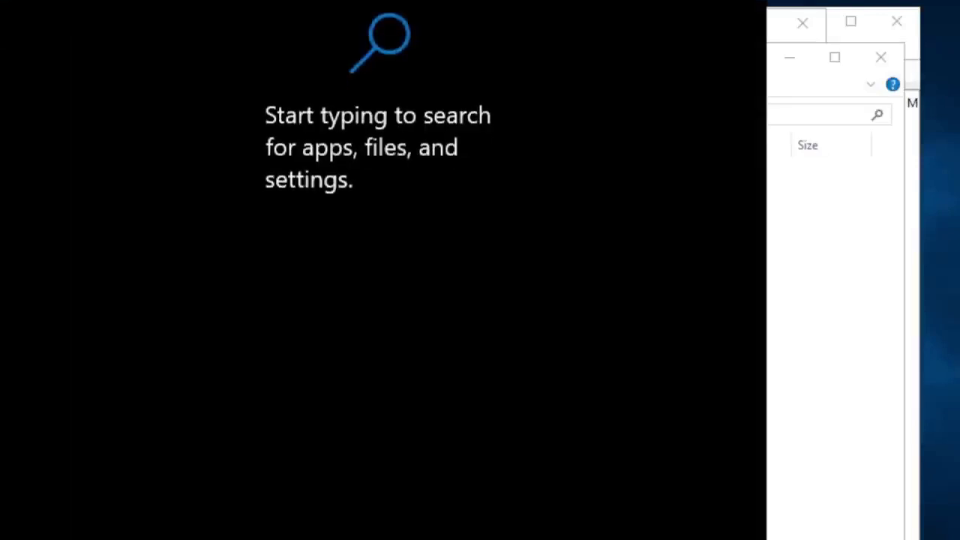
text(rd)
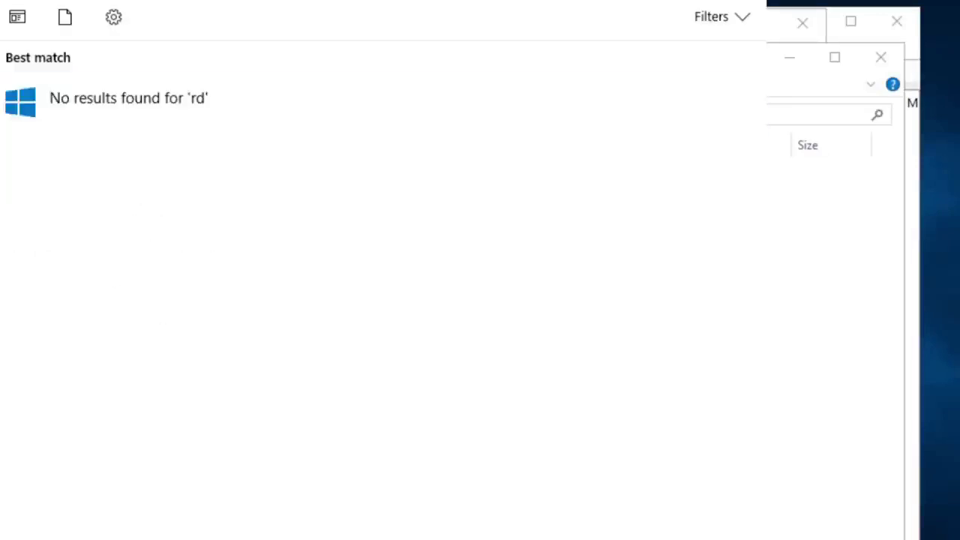
key(Return)
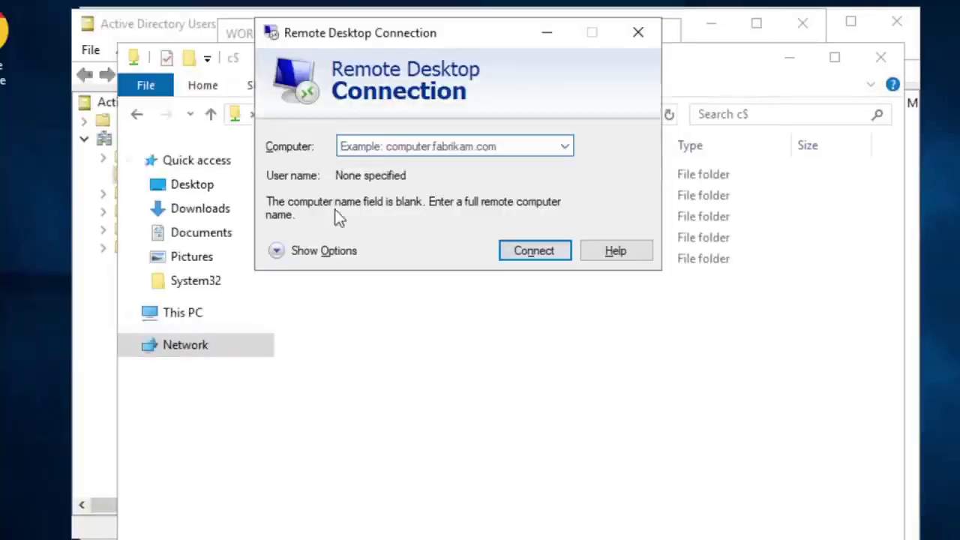
drag(454, 43, 476, 204)
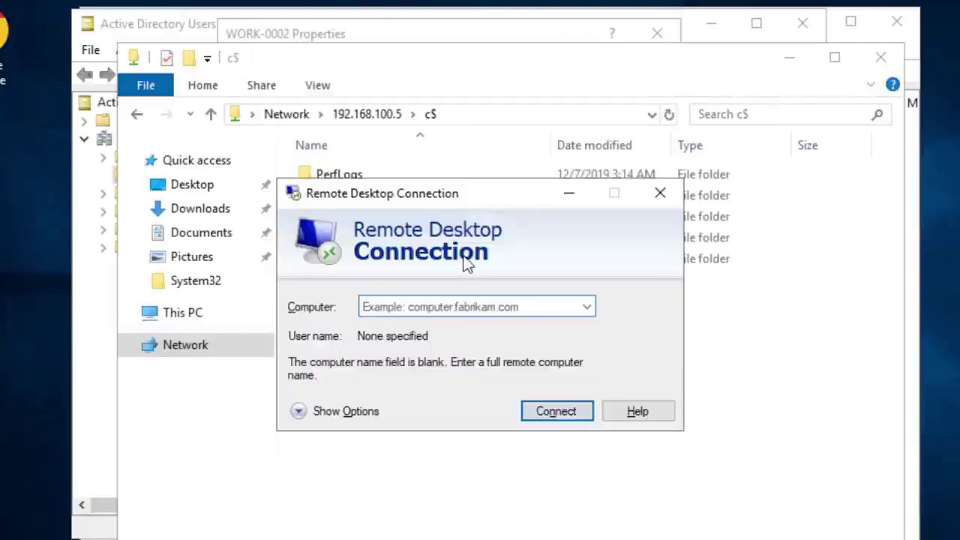
click(435, 304)
text(work)
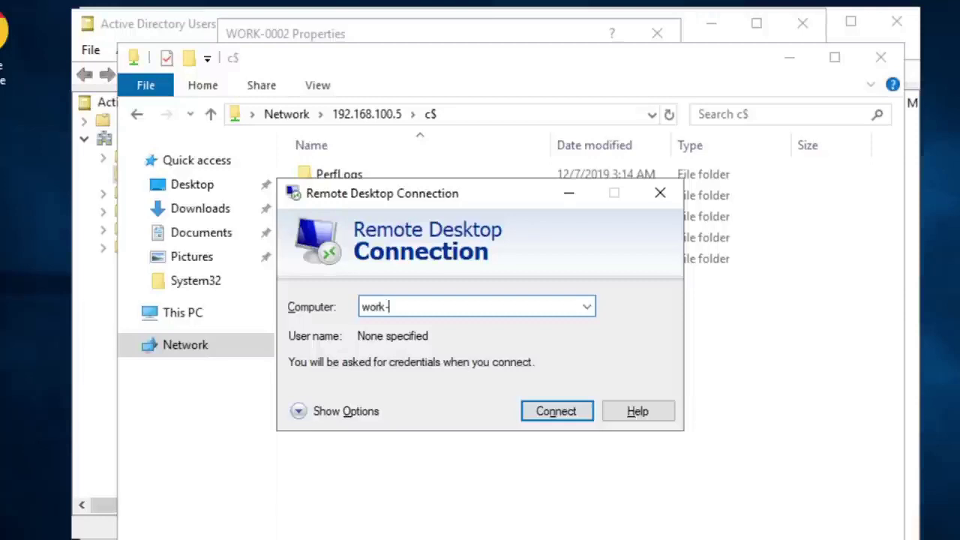
text(-0002)
click(544, 409)
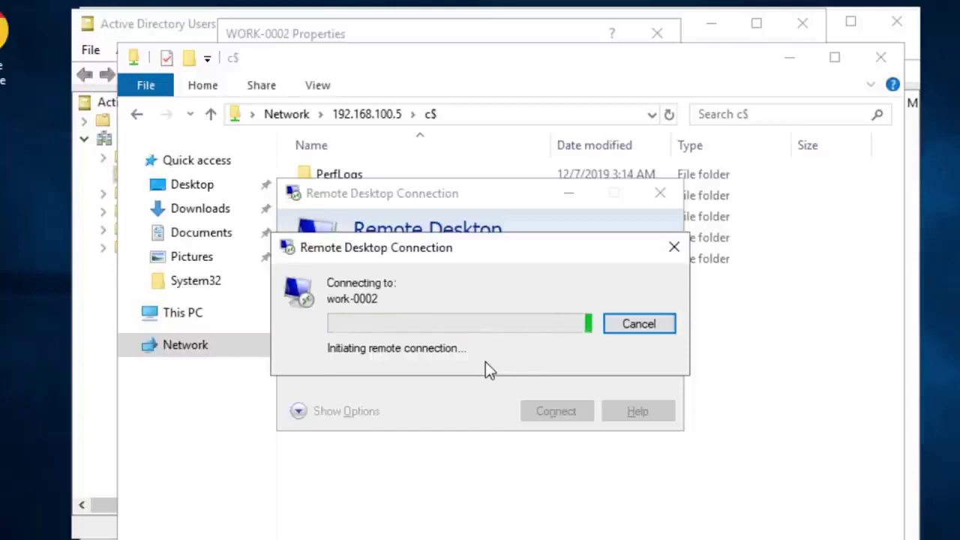
click(638, 324)
Step: Try connecting to 192.168.100.5, cancel, and close the Remote Desktop window
click(428, 304)
text(1)
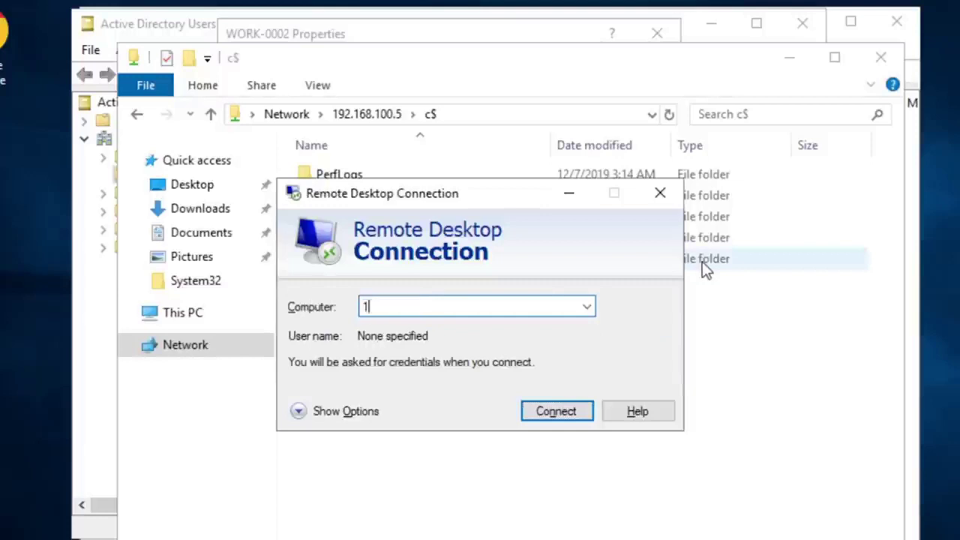
text(92.168.100.5)
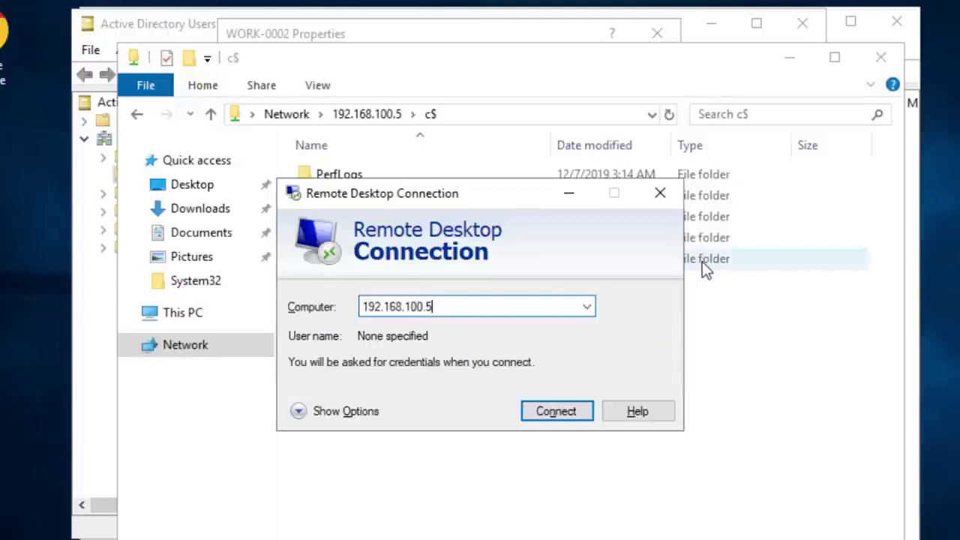
key(Return)
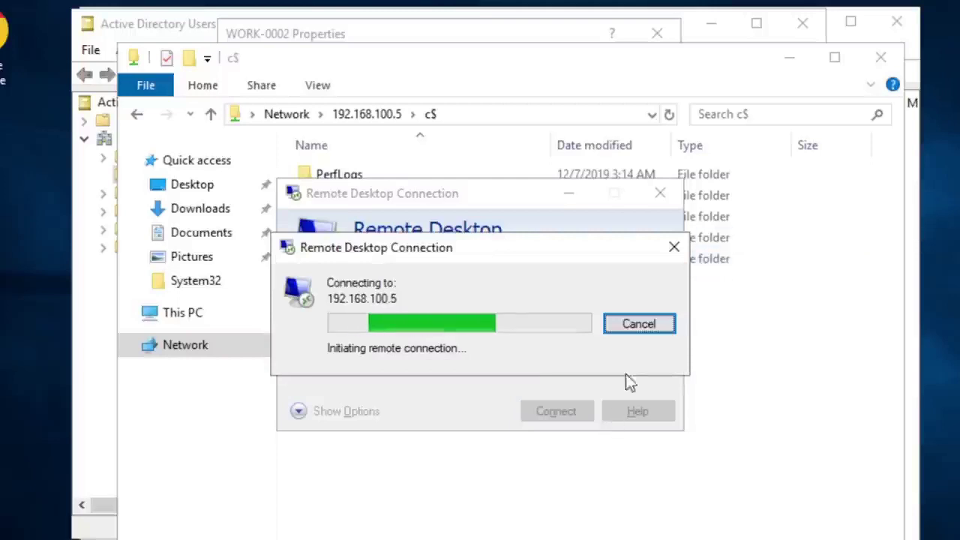
click(638, 324)
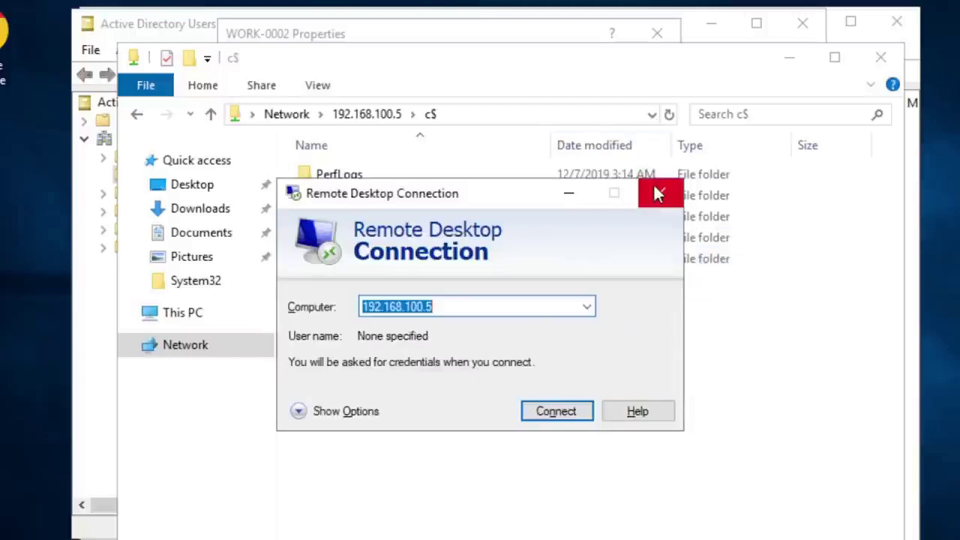
click(657, 193)
Step: Close WORK-0002's Properties dialog in Active Directory Users and Computers
click(774, 61)
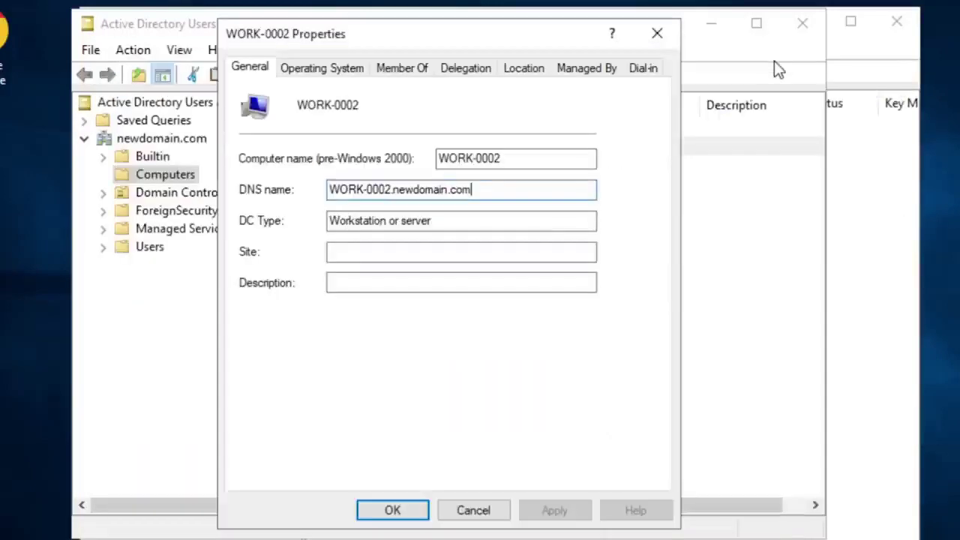
drag(503, 34, 590, 0)
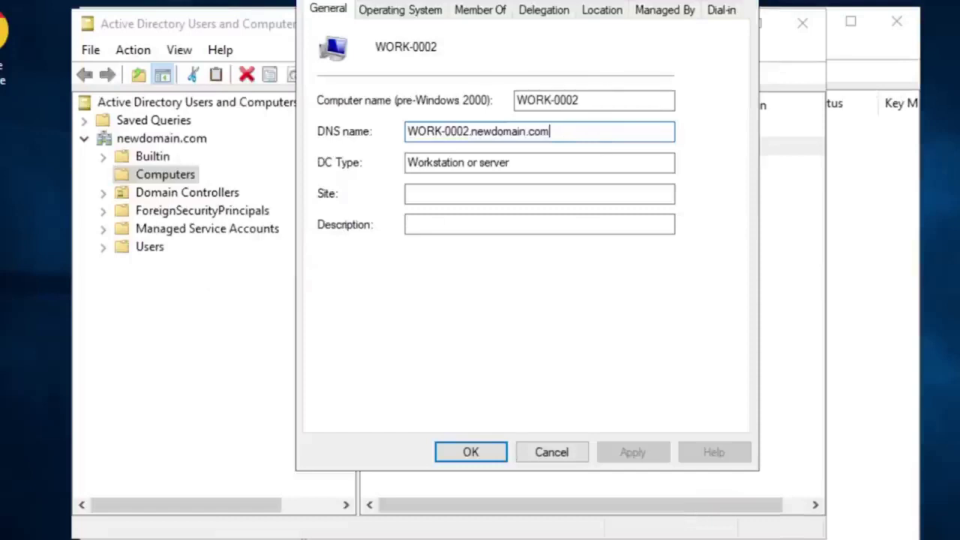
key(Return)
click(431, 199)
click(422, 150)
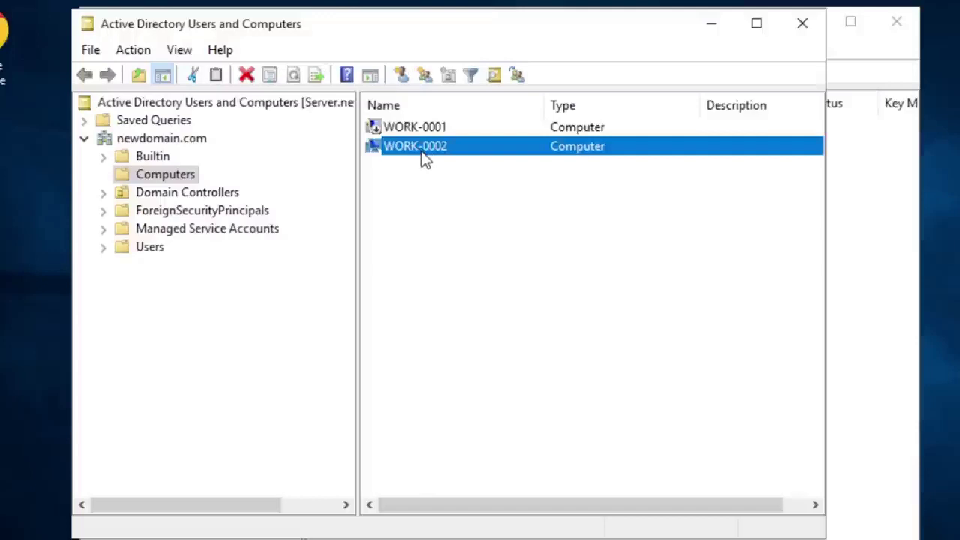
Step: In DNS Manager, expand Forward Lookup Zones and select WORK-0002's host record in newdomain.com
click(702, 32)
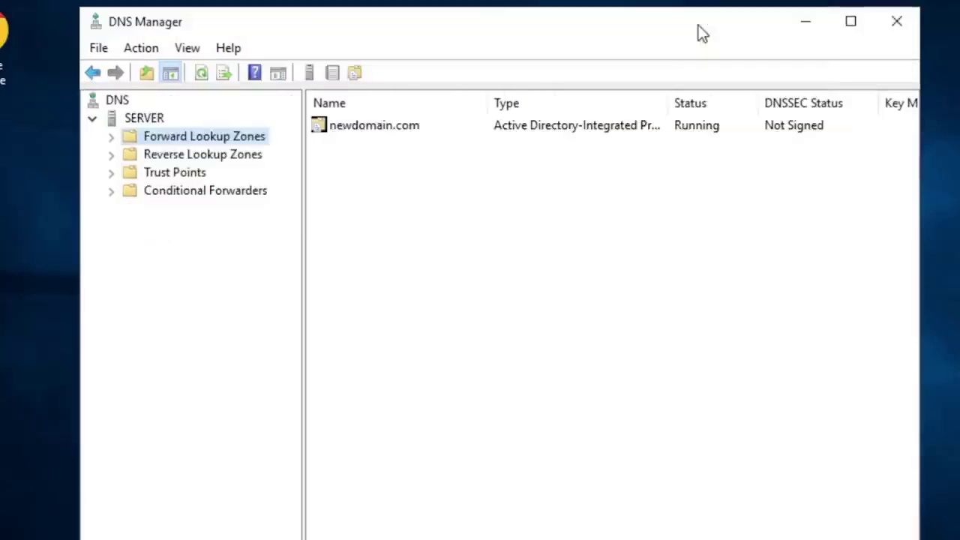
click(114, 137)
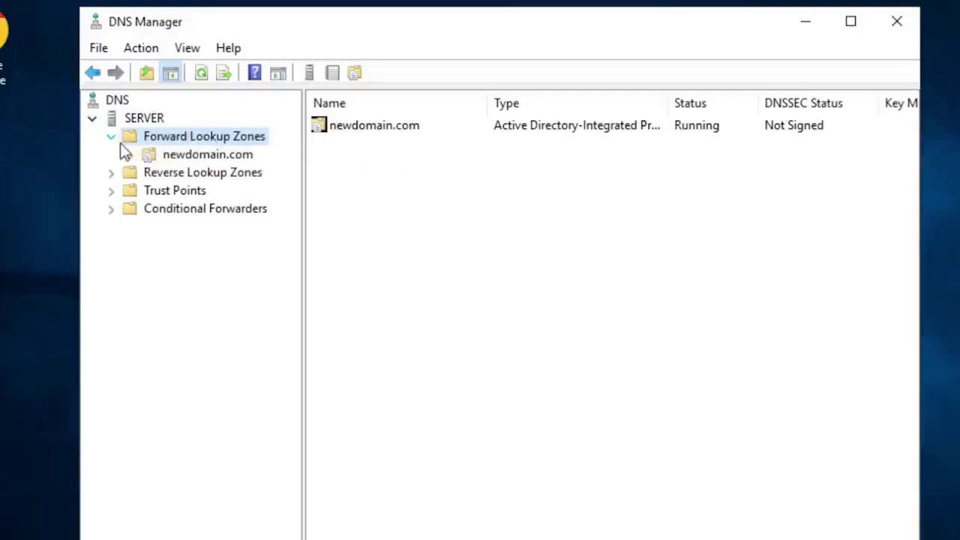
click(175, 155)
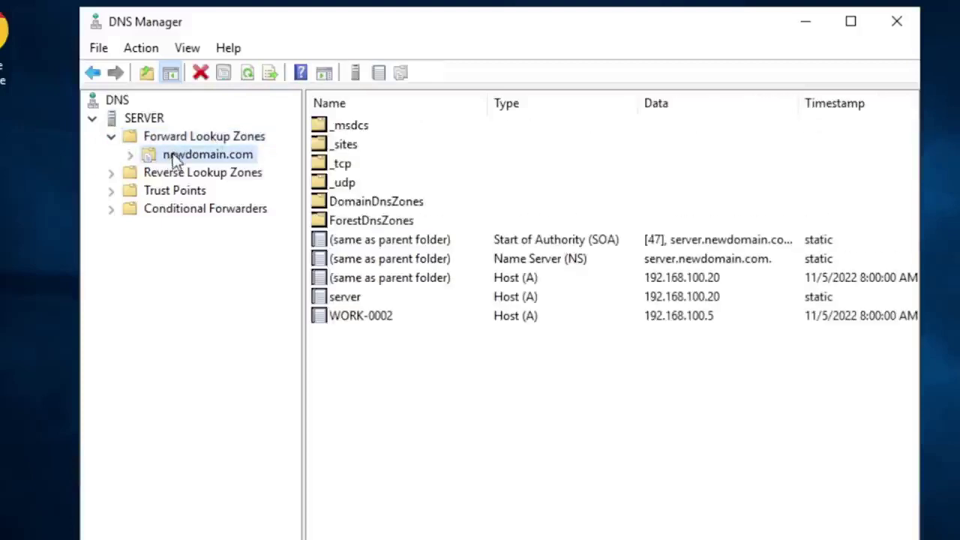
click(337, 321)
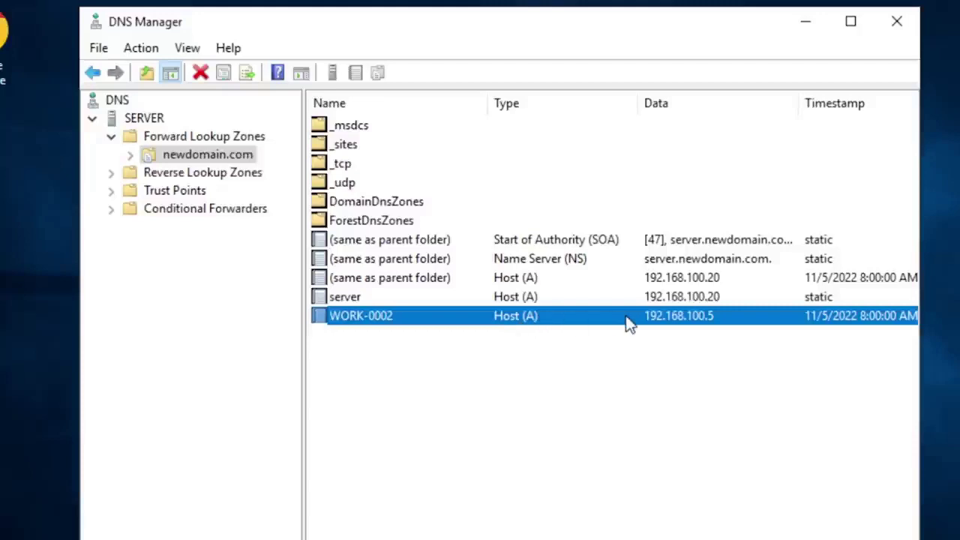
click(417, 358)
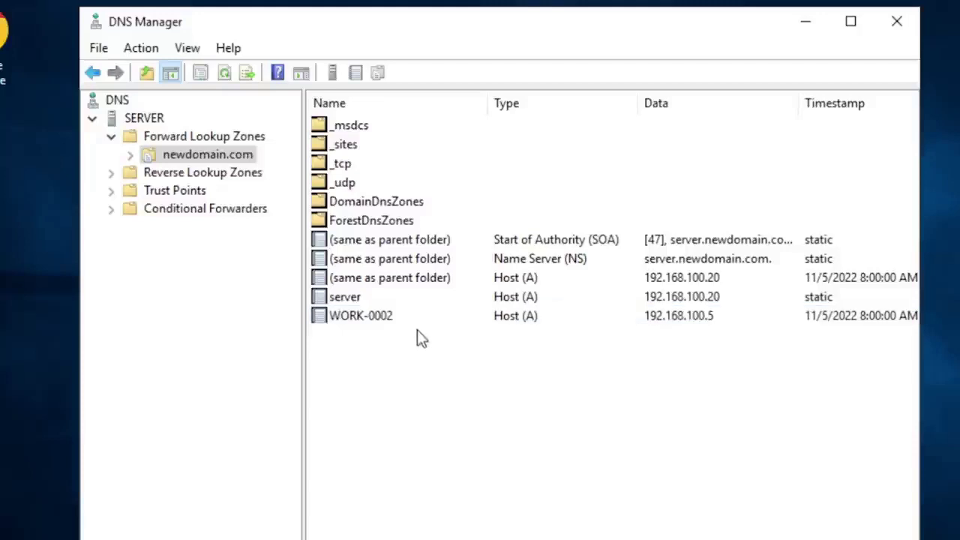
click(355, 321)
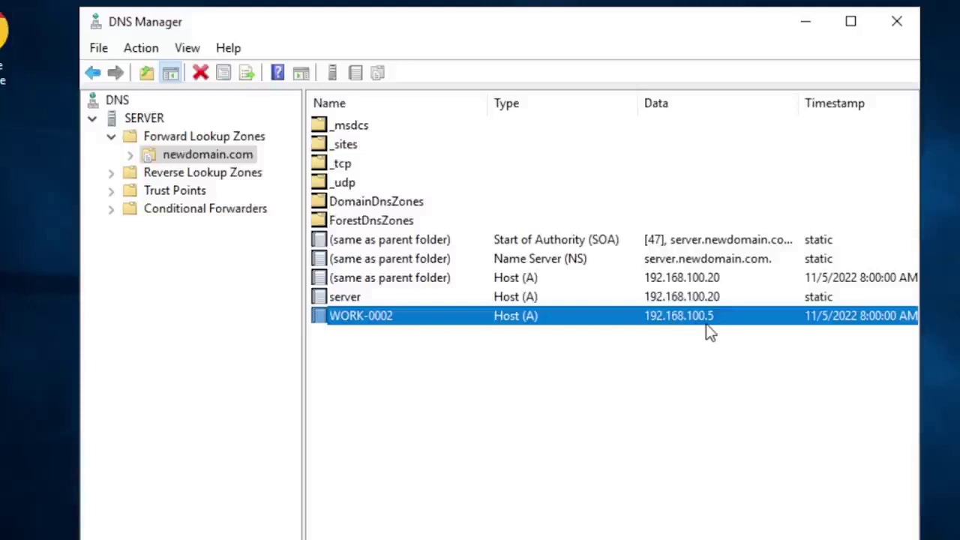
right_click(346, 323)
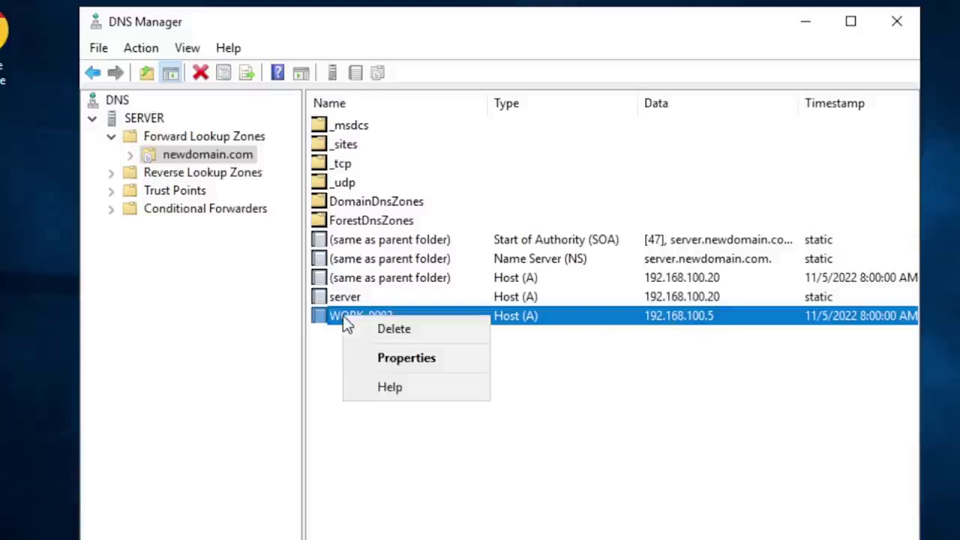
click(414, 359)
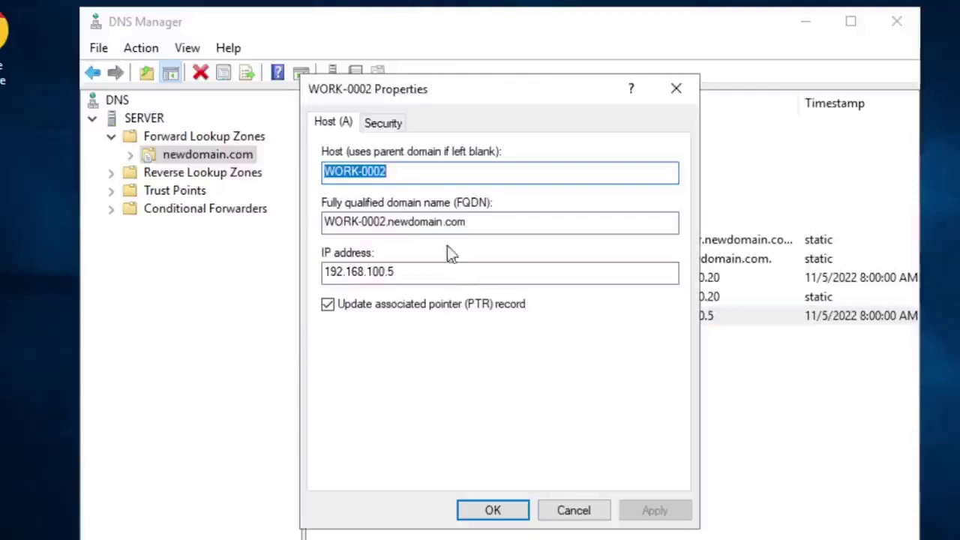
click(460, 175)
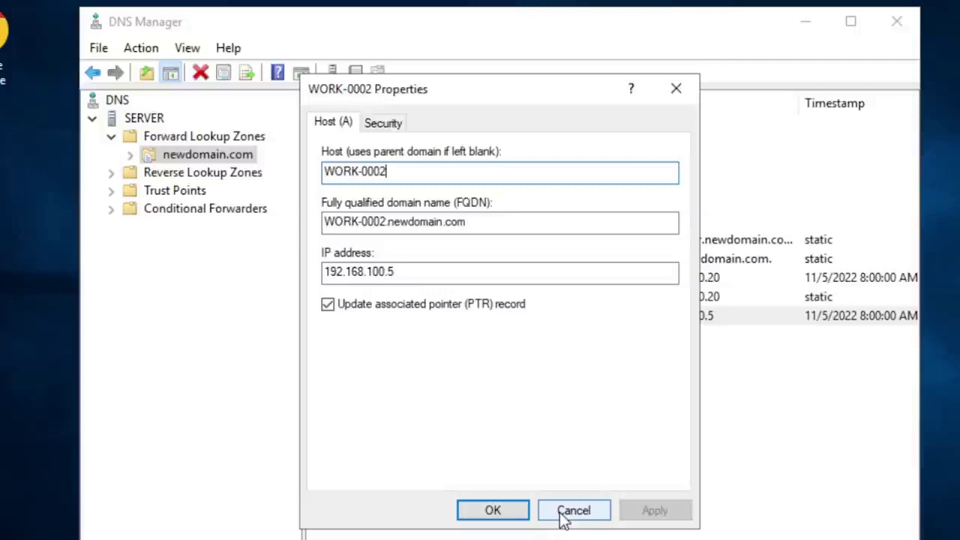
drag(564, 517, 520, 458)
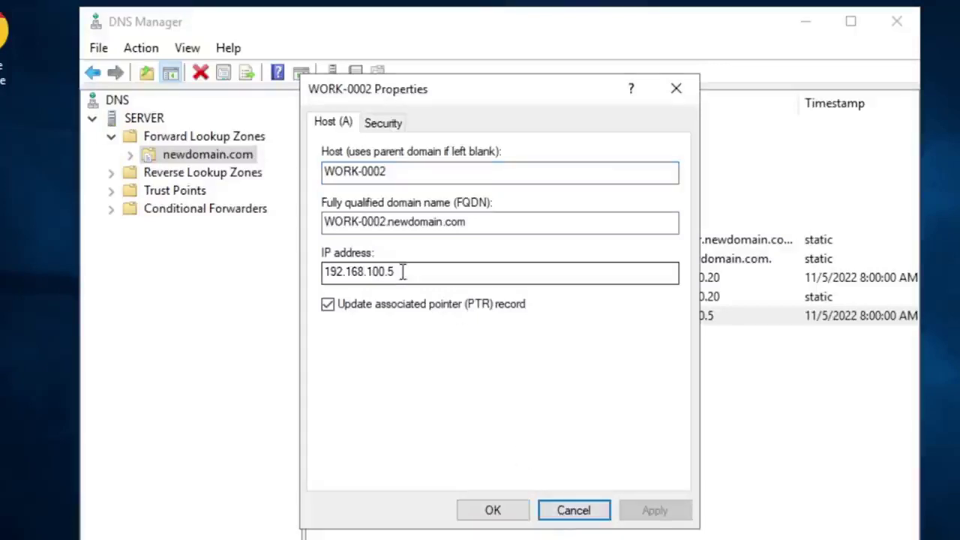
drag(406, 272, 306, 272)
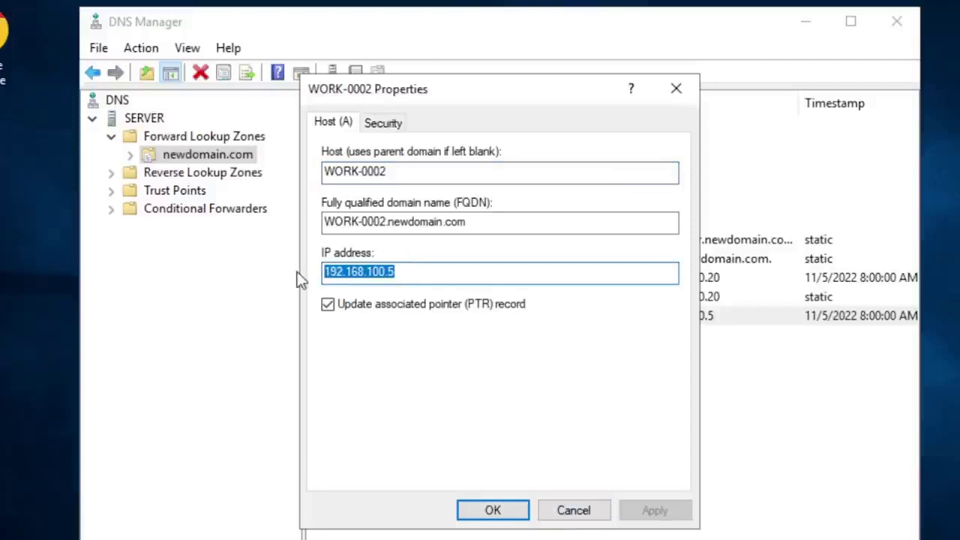
click(412, 268)
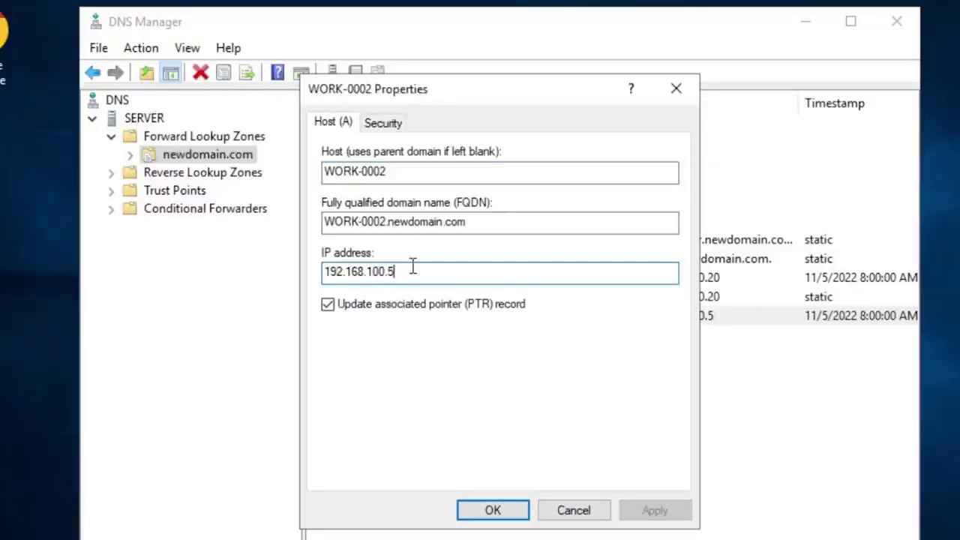
drag(411, 274, 274, 272)
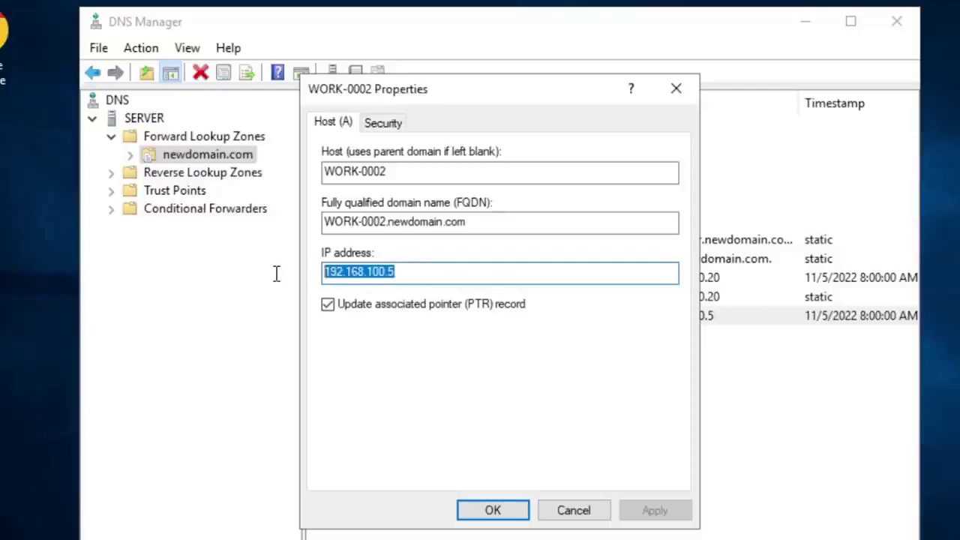
click(574, 514)
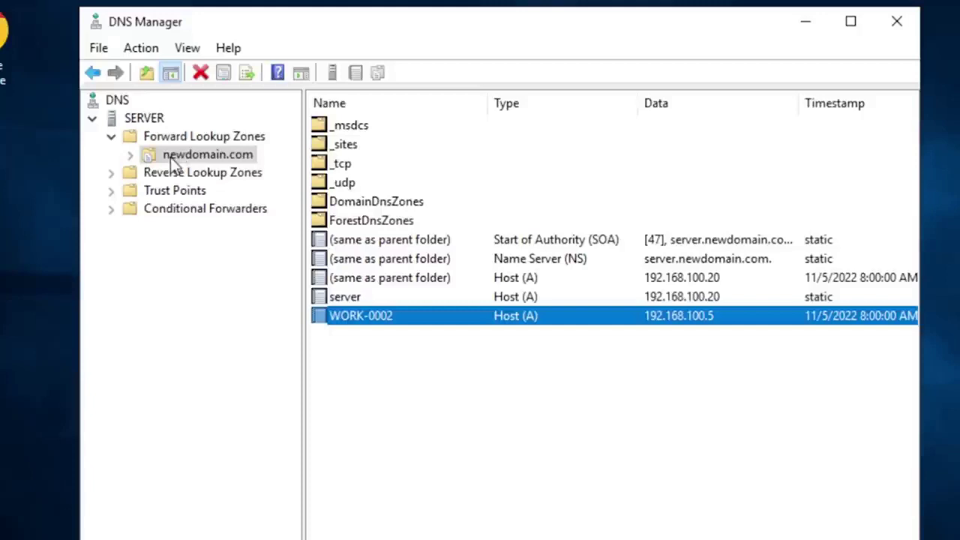
click(488, 414)
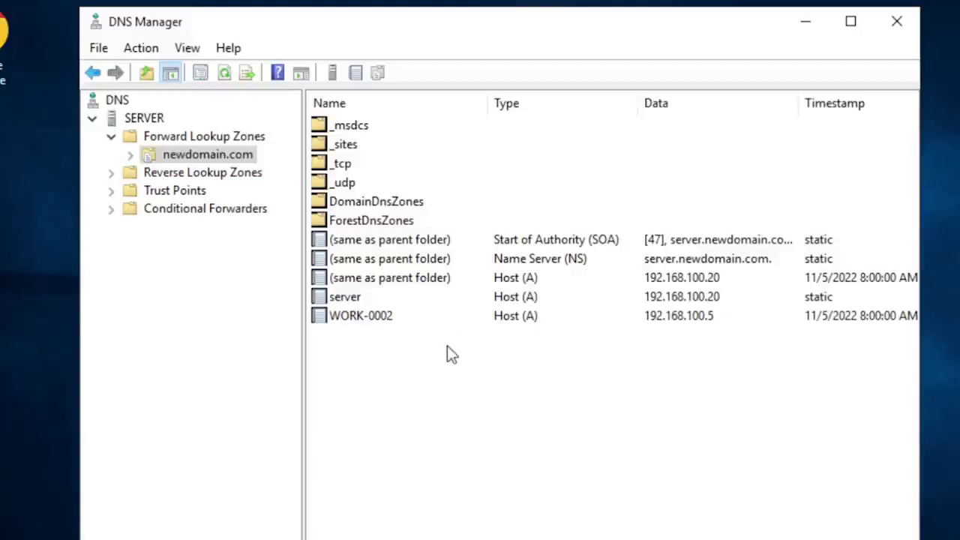
click(455, 319)
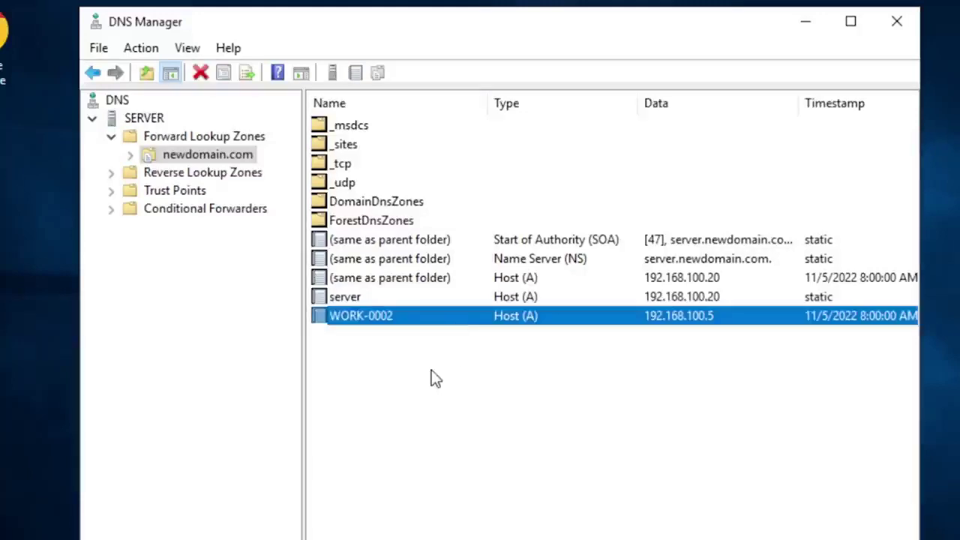
click(432, 370)
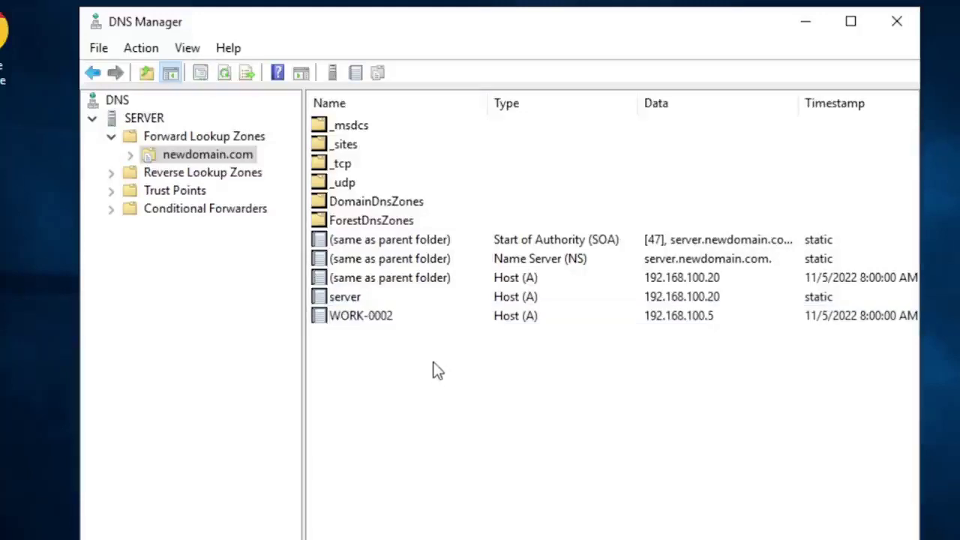
click(251, 537)
click(408, 214)
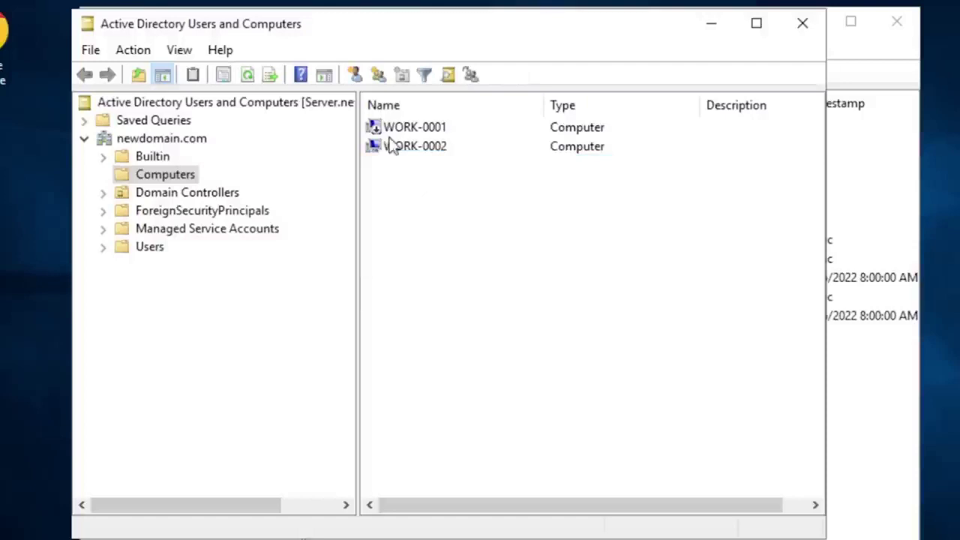
click(715, 26)
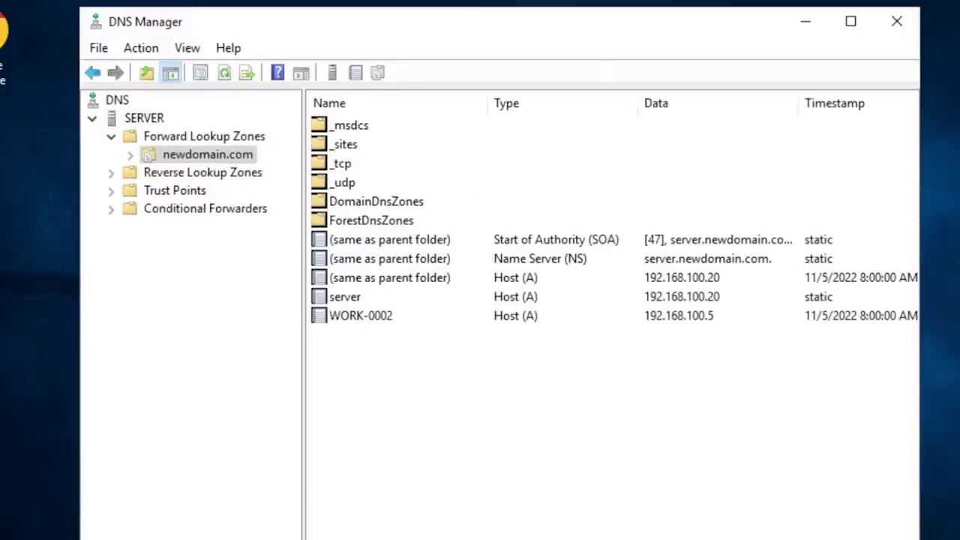
Step: Launch Print Management from the Start menu's Windows Administrative Tools
key(super)
click(139, 384)
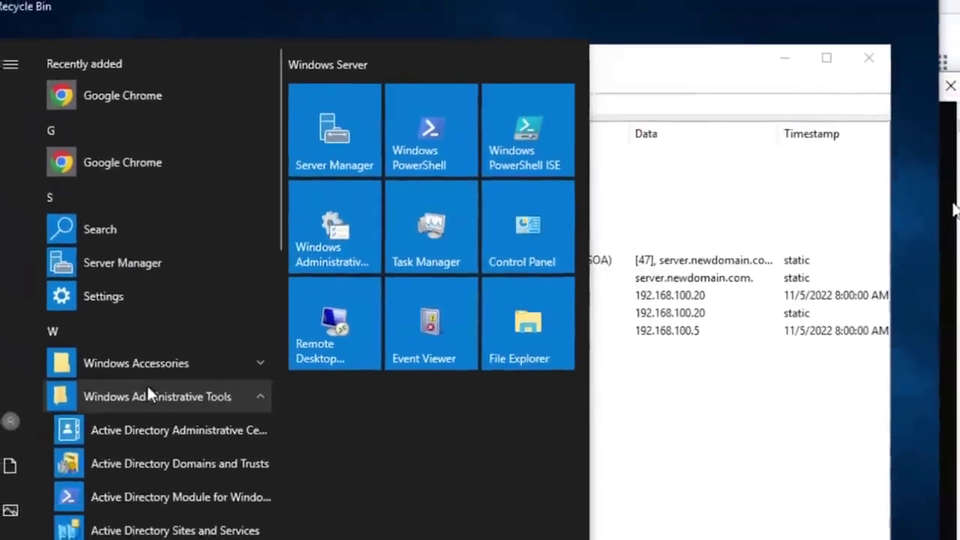
scroll(150, 394, down, 5)
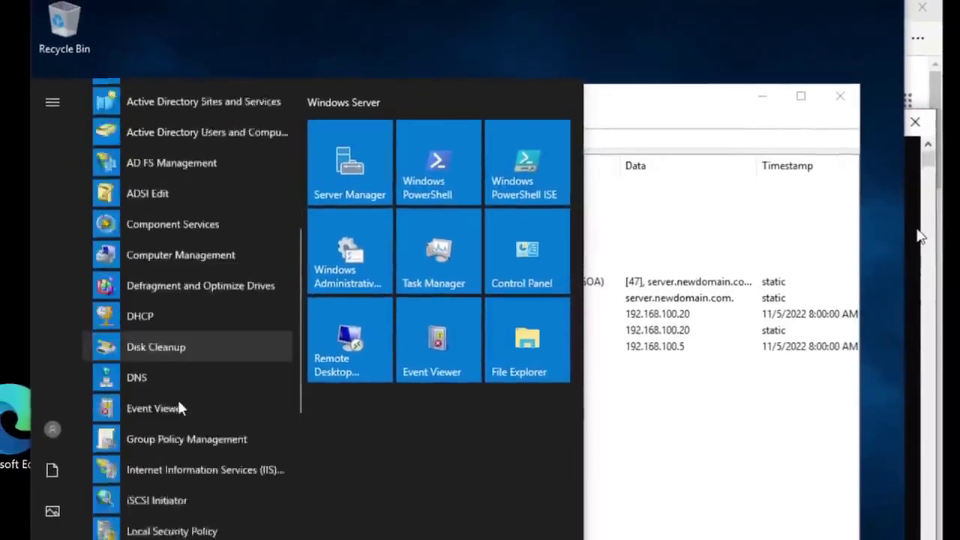
scroll(179, 408, down, 3)
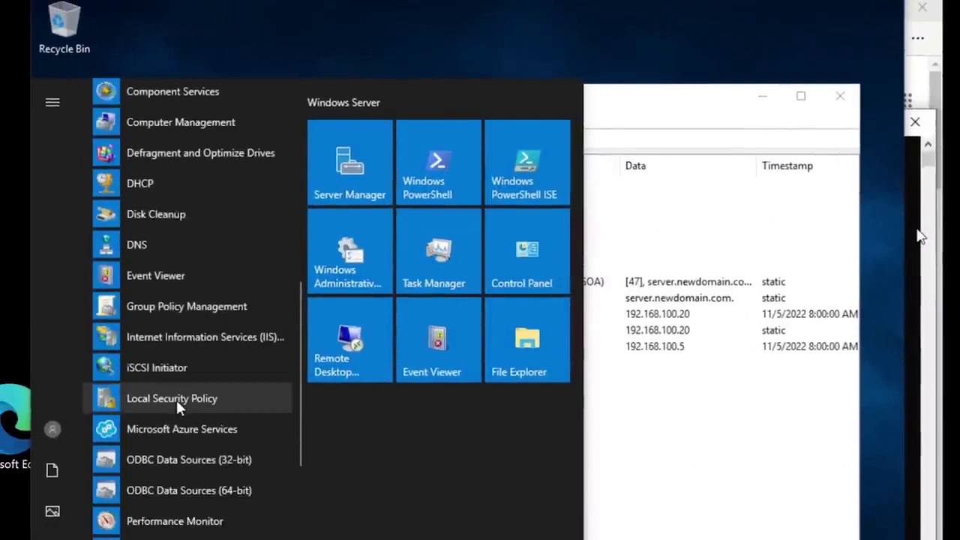
scroll(176, 400, down, 8)
scroll(176, 400, up, 4)
click(176, 391)
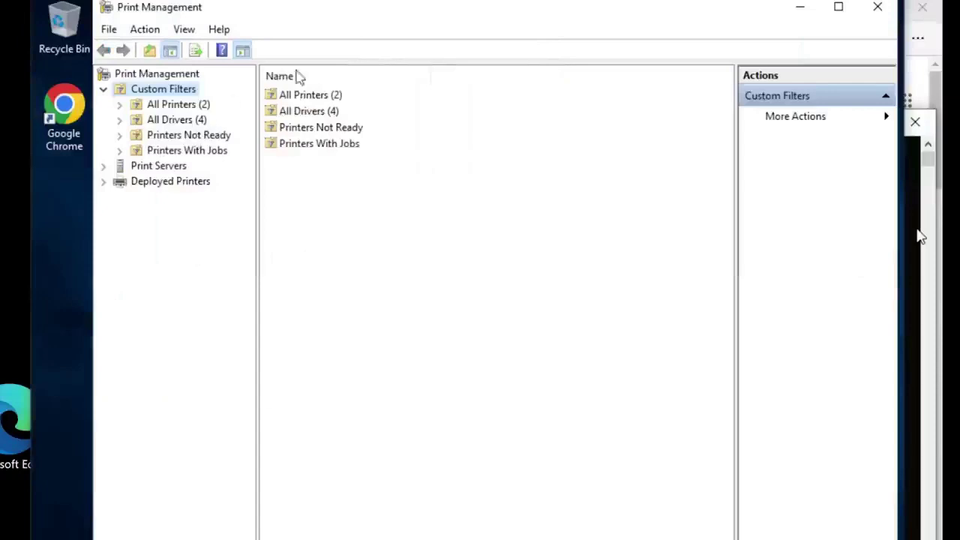
Step: Start adding a printer on the local print server, cancel the wizard, and minimize Print Management
click(103, 165)
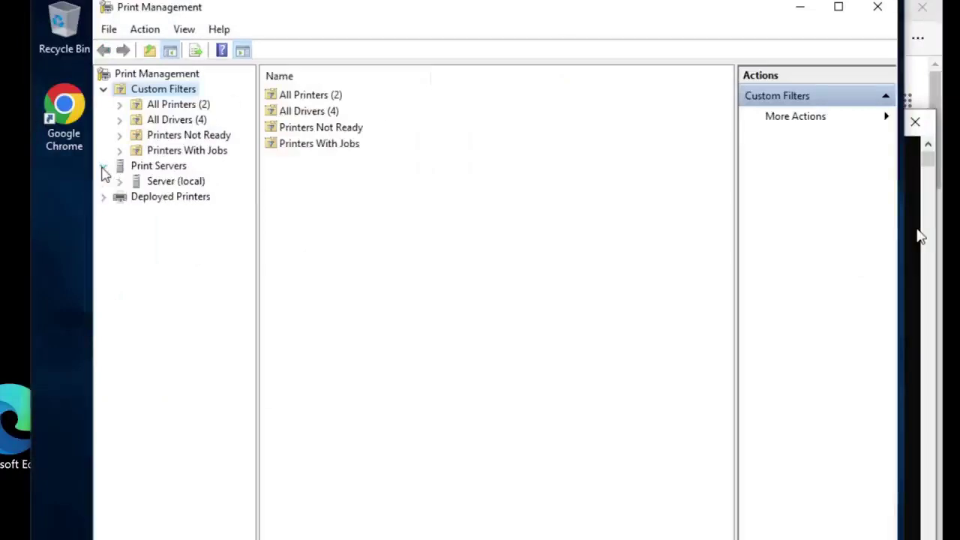
double_click(150, 184)
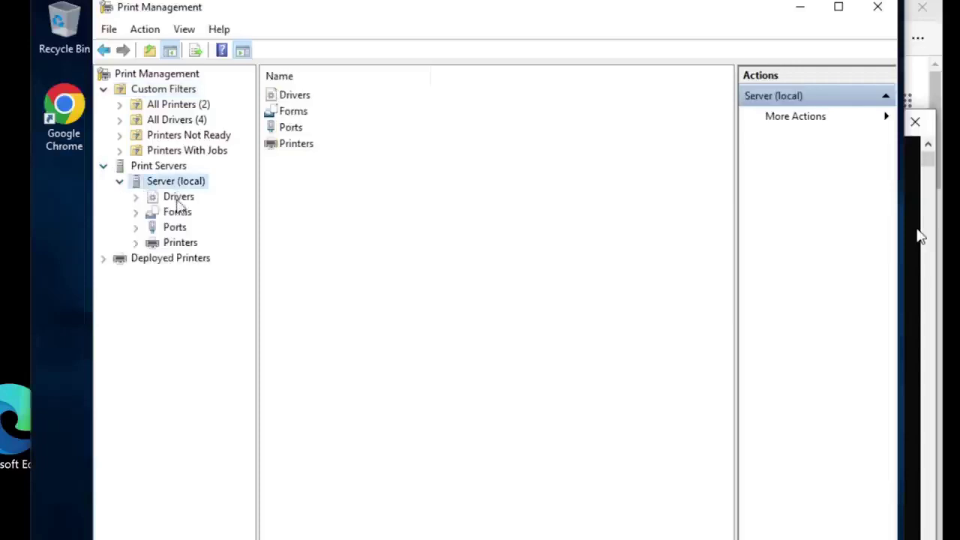
click(180, 243)
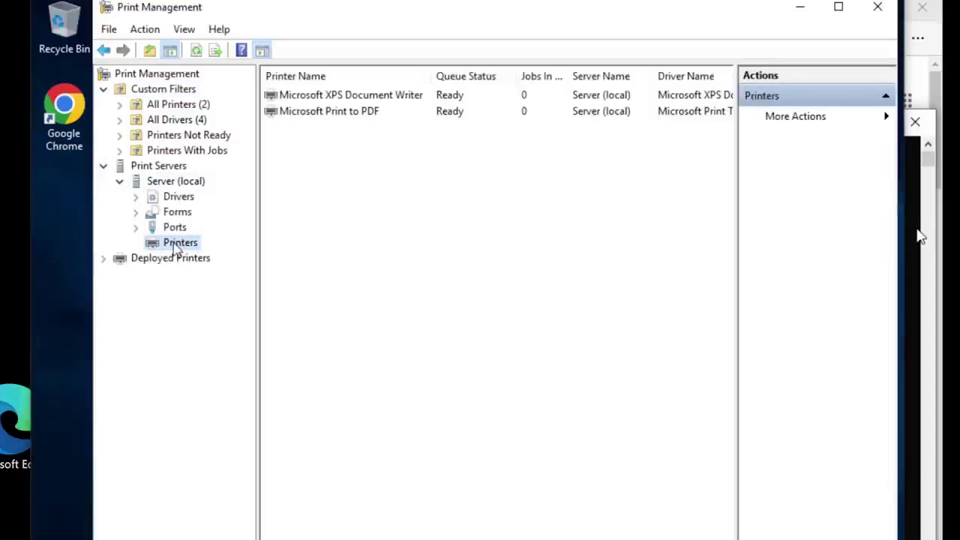
right_click(177, 250)
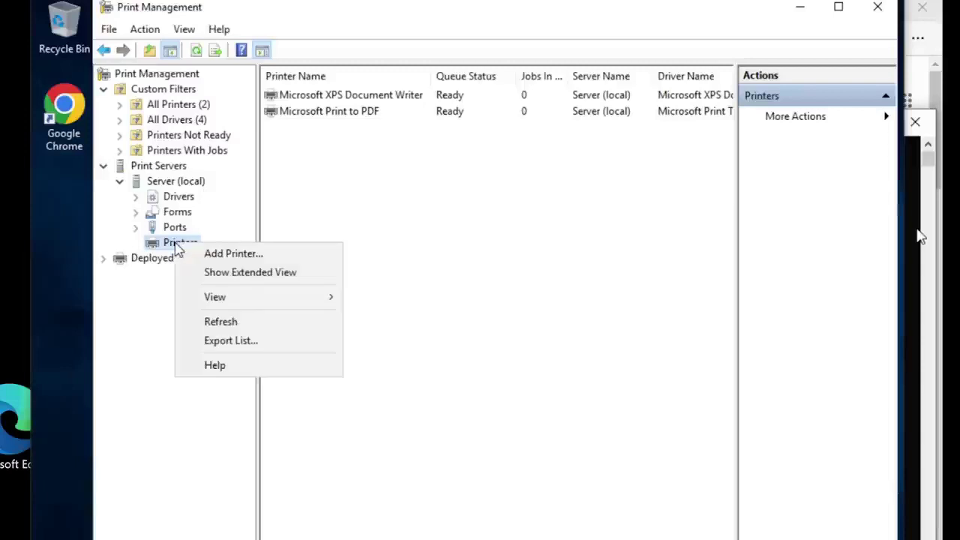
click(224, 254)
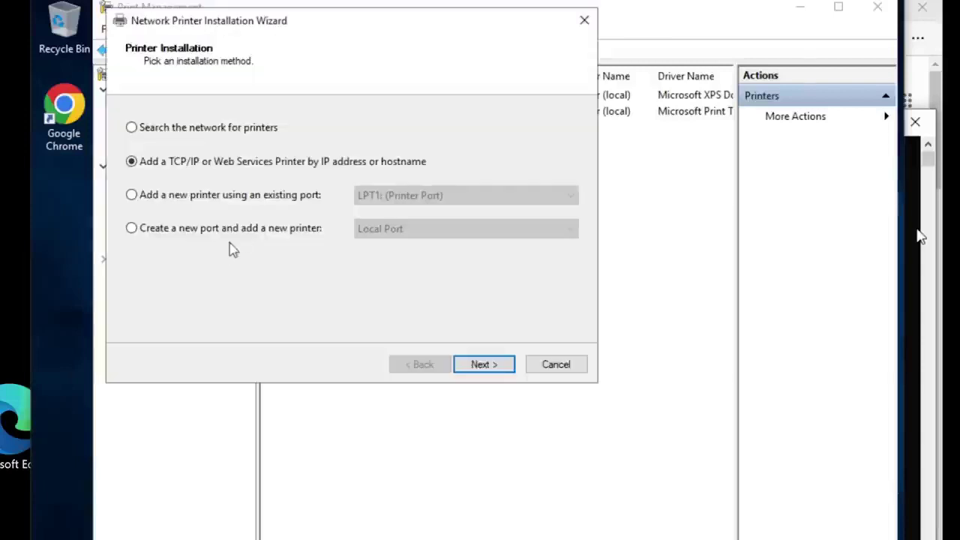
click(561, 366)
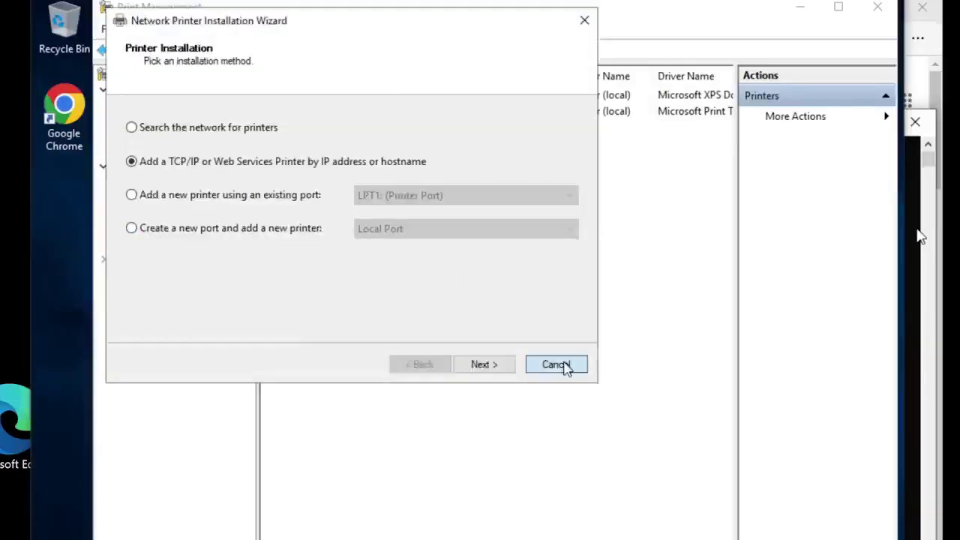
click(800, 7)
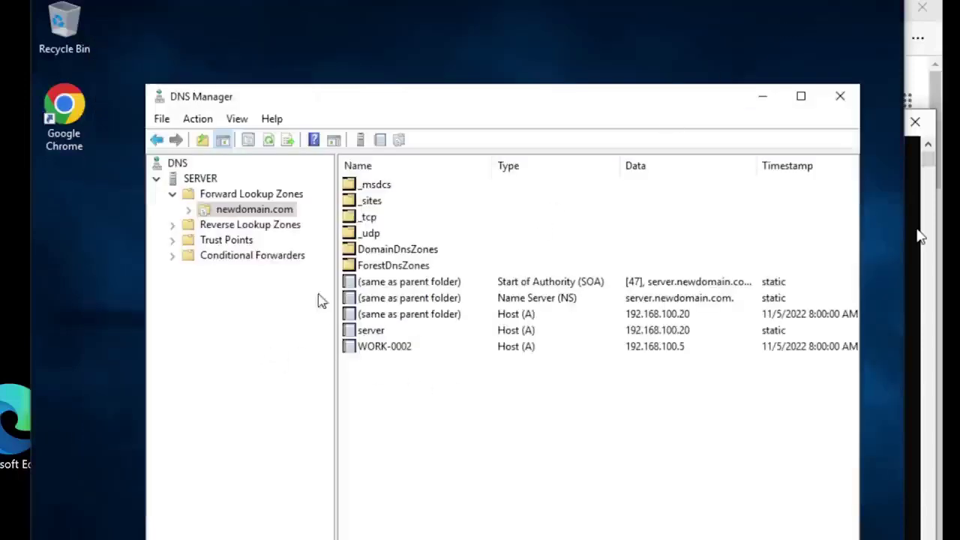
Step: Start a new host record in newdomain.com named NetworkPrinter, removing the stray space
right_click(251, 212)
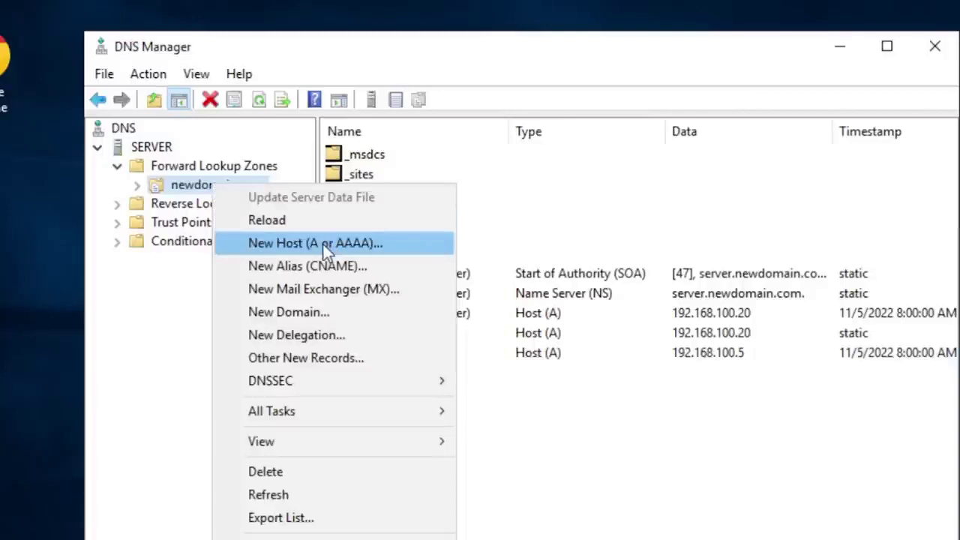
click(324, 245)
drag(519, 175, 513, 210)
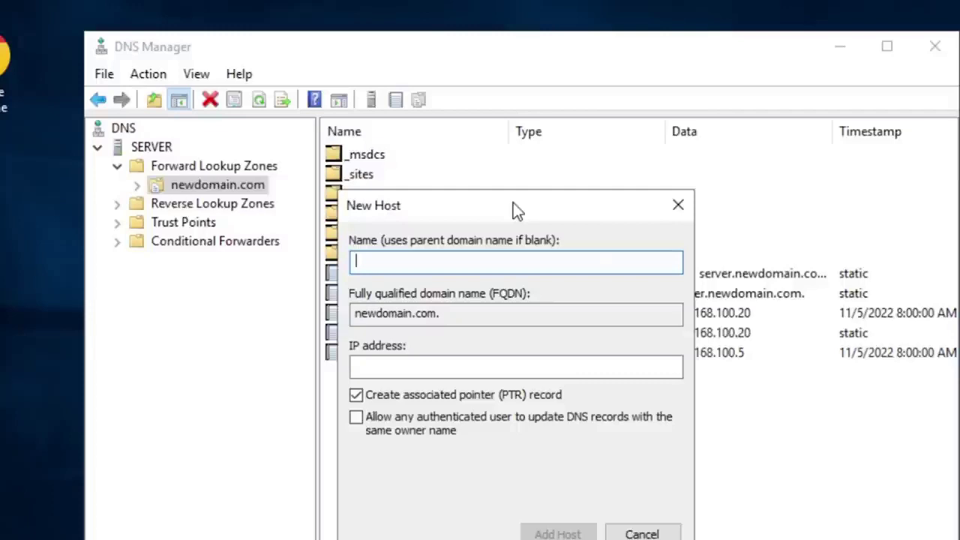
text(NetworkPrinter)
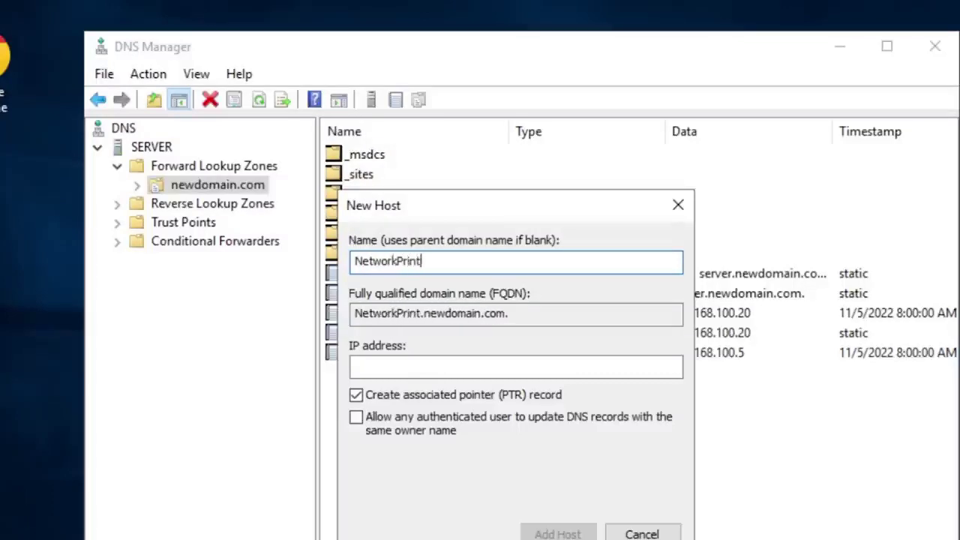
click(396, 261)
key(BackSpace)
key(BackSpace)
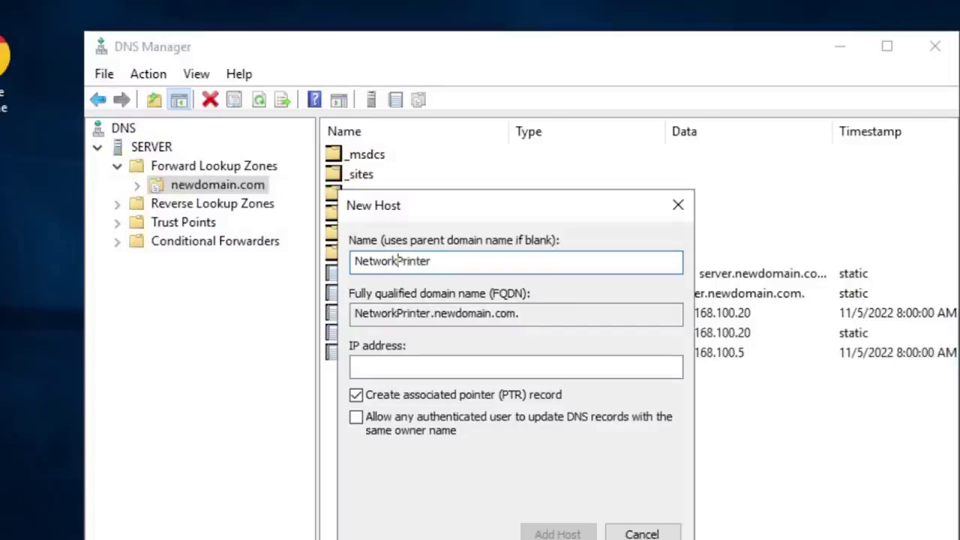
click(419, 367)
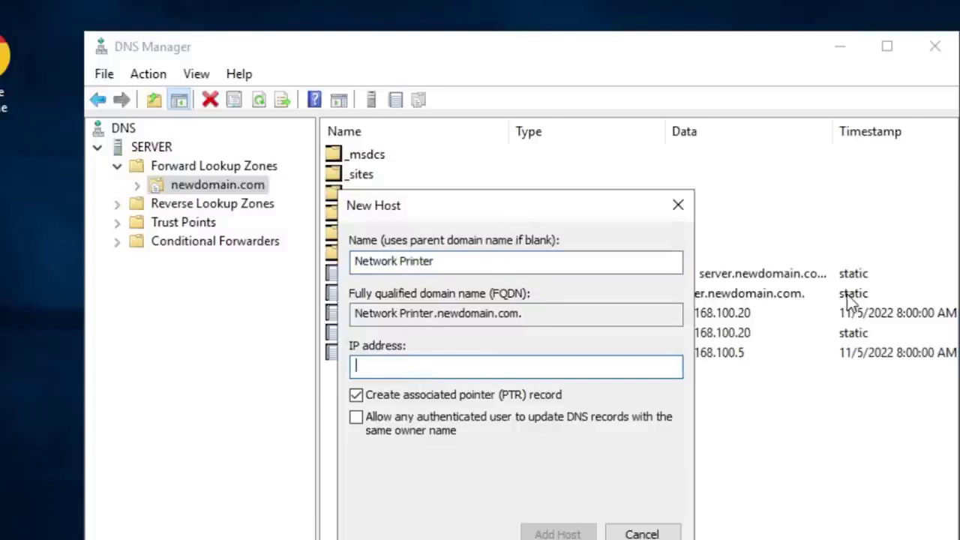
Step: Enter 192.168.100.25 as the host IP and try adding it, dismissing the invalid-name error
text(192)
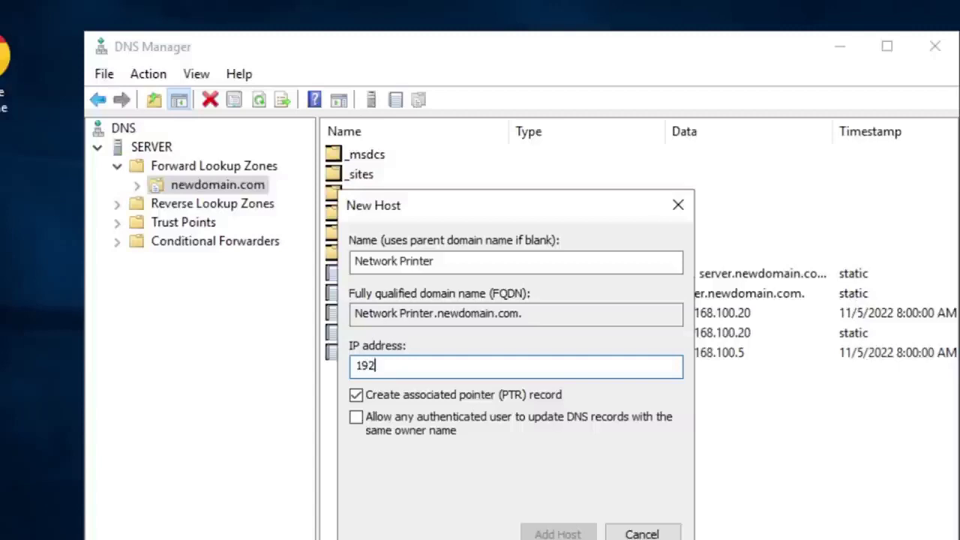
text(.)
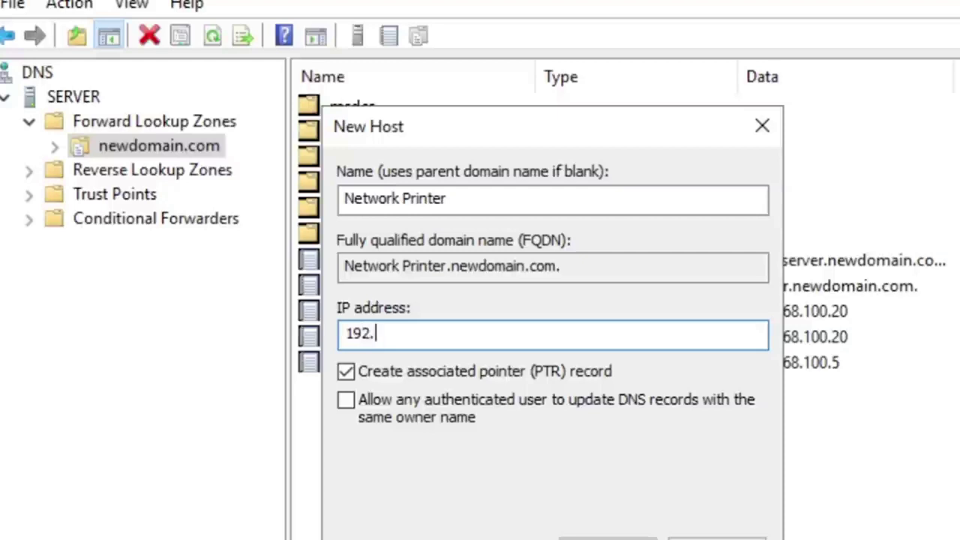
text(168.100.)
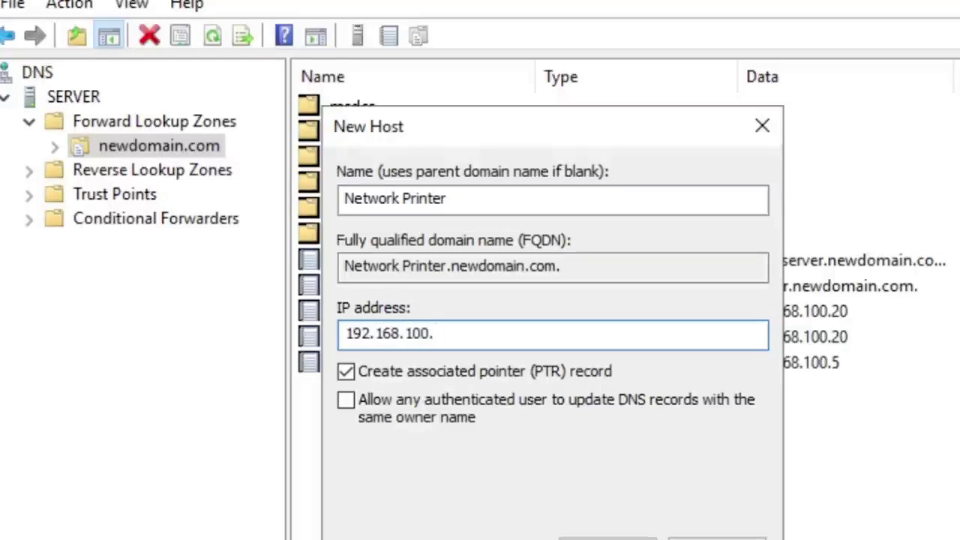
text(25)
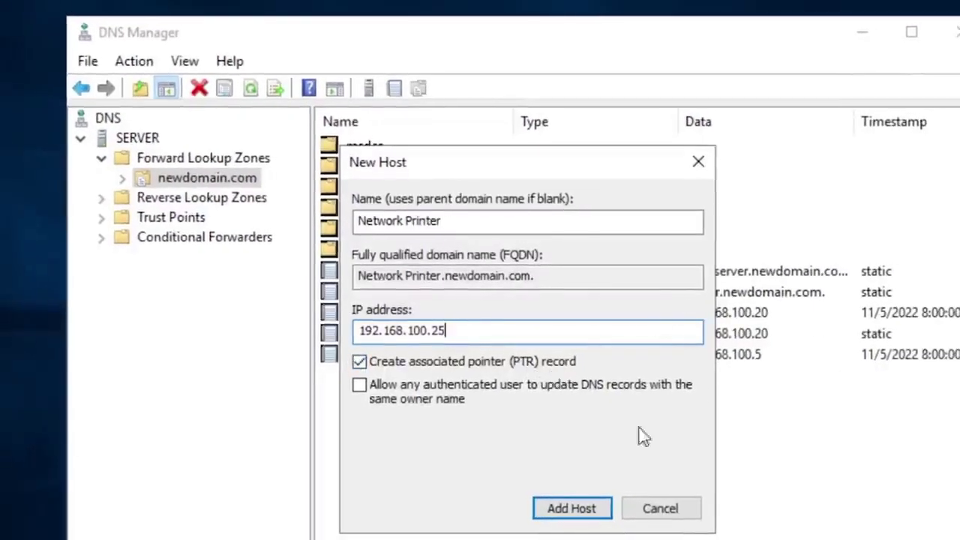
click(576, 517)
click(659, 401)
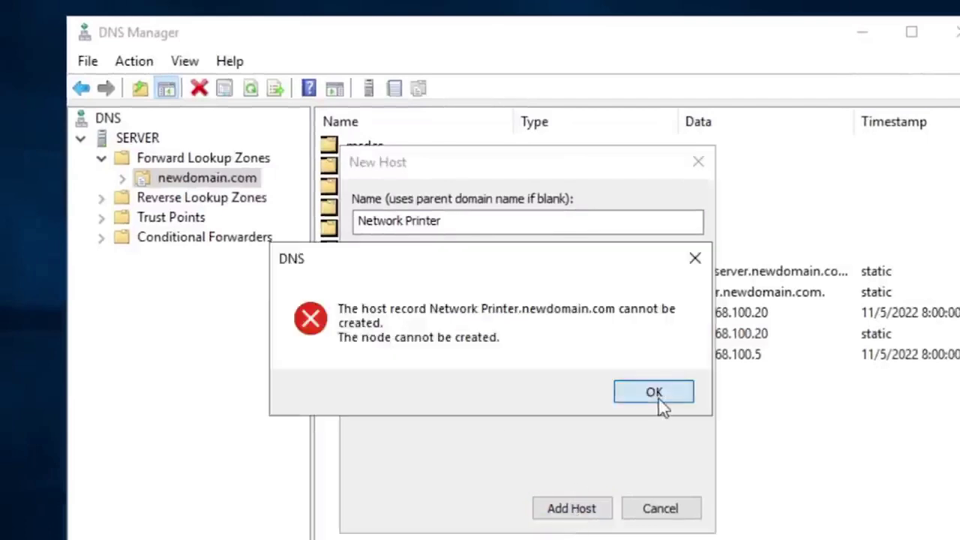
Step: Remove the space so the host is named NetworkPrinter, create the record, and close the form
click(402, 219)
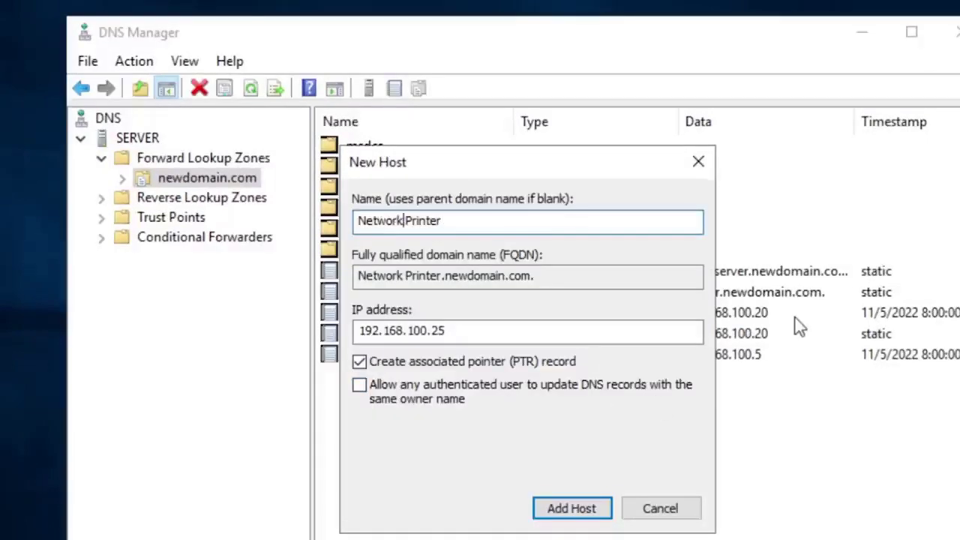
key(BackSpace)
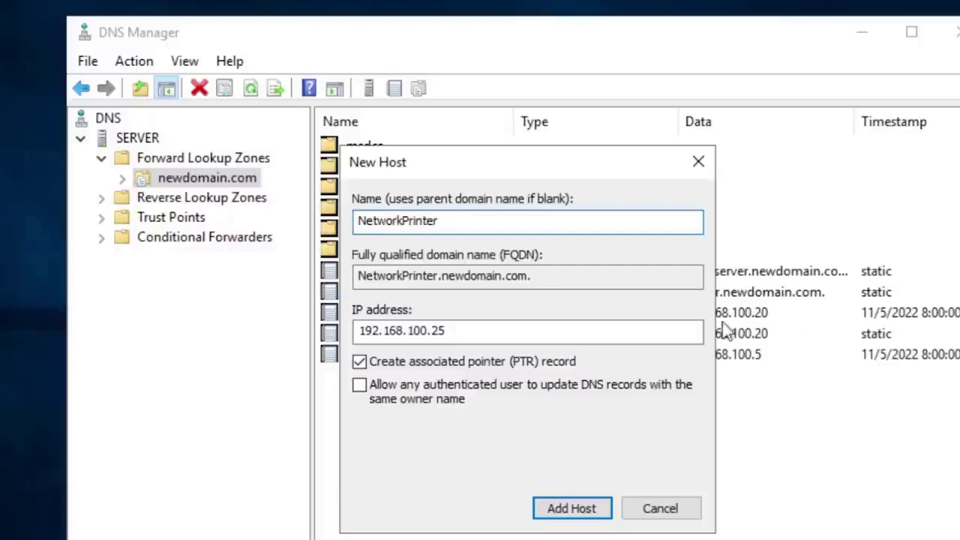
click(564, 508)
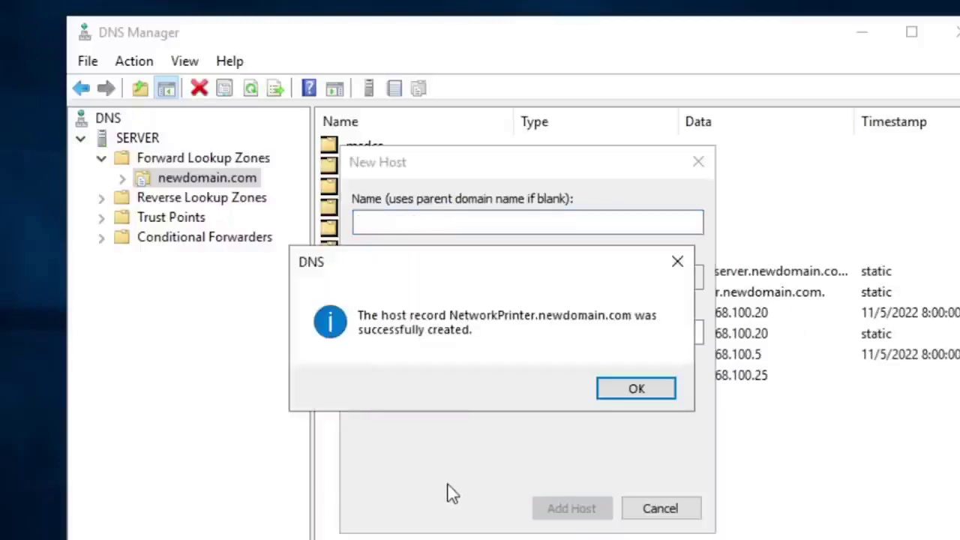
click(635, 390)
click(693, 506)
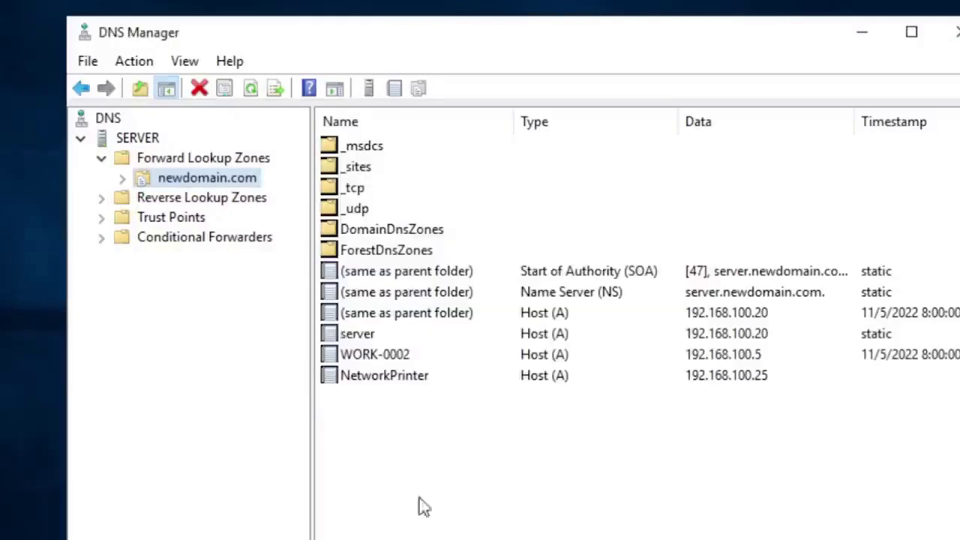
click(396, 378)
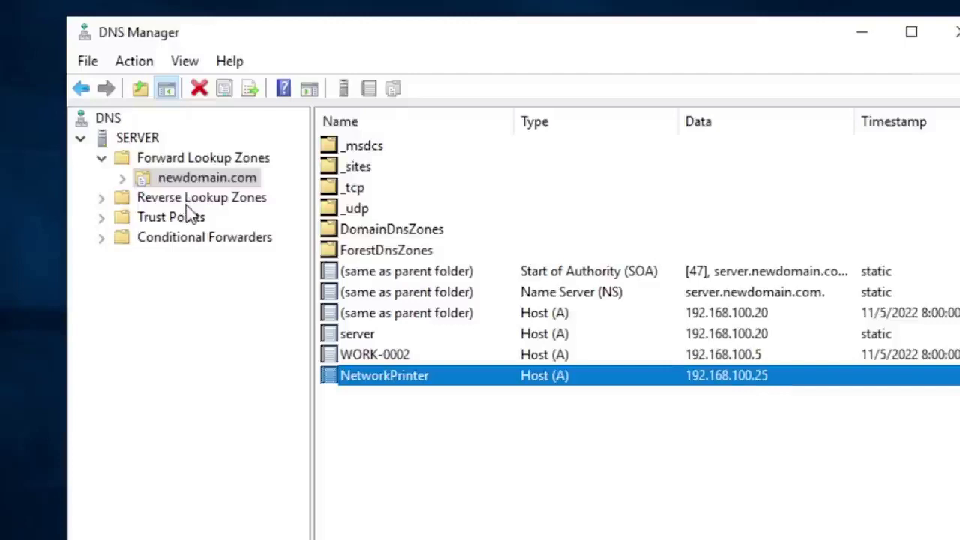
click(557, 476)
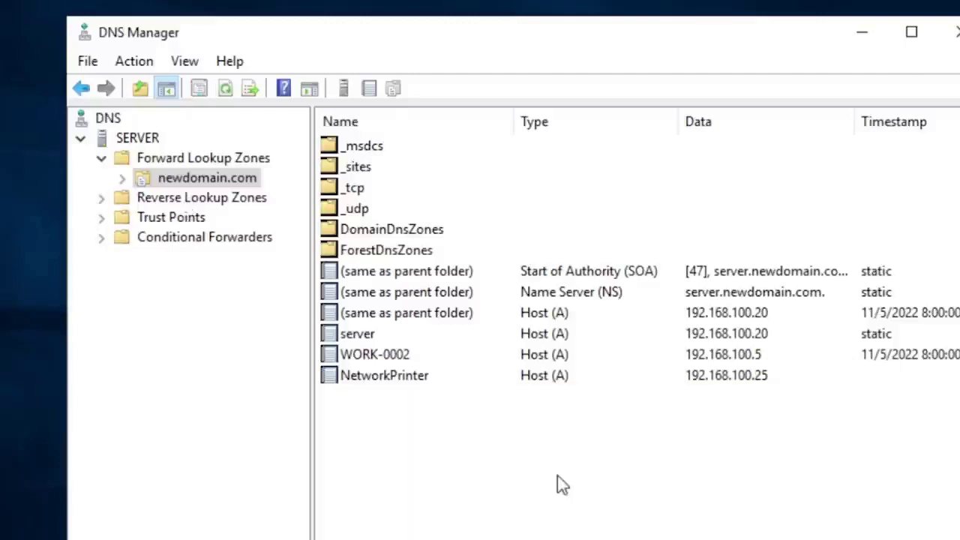
click(389, 358)
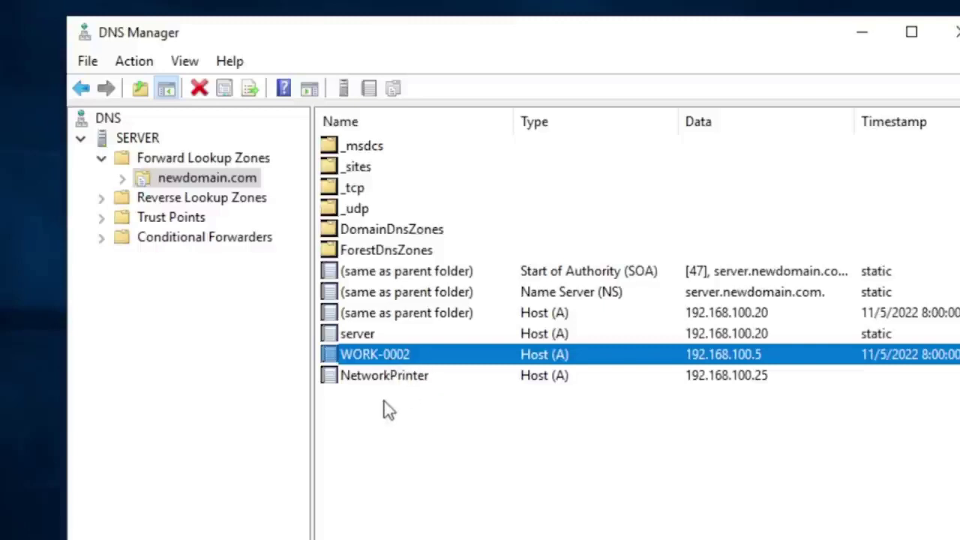
click(389, 381)
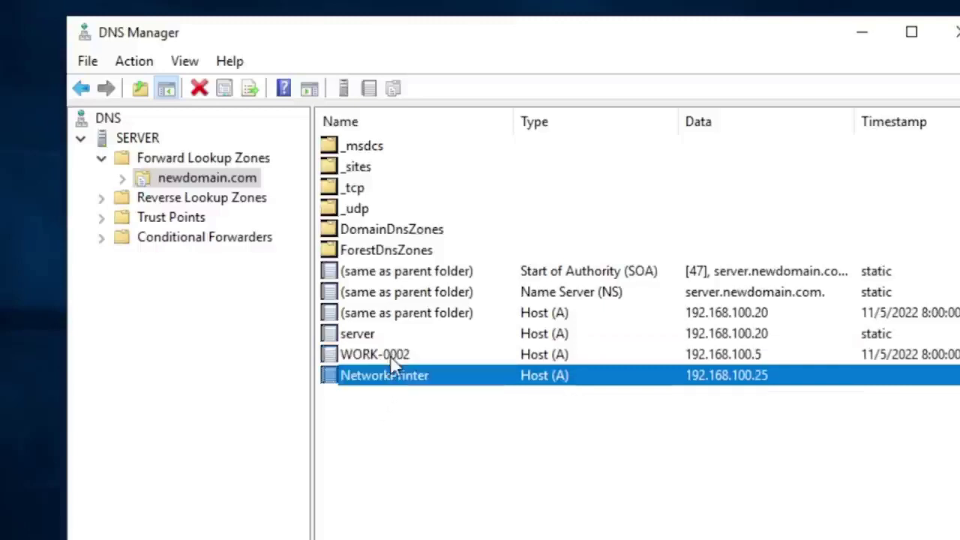
click(391, 358)
click(397, 378)
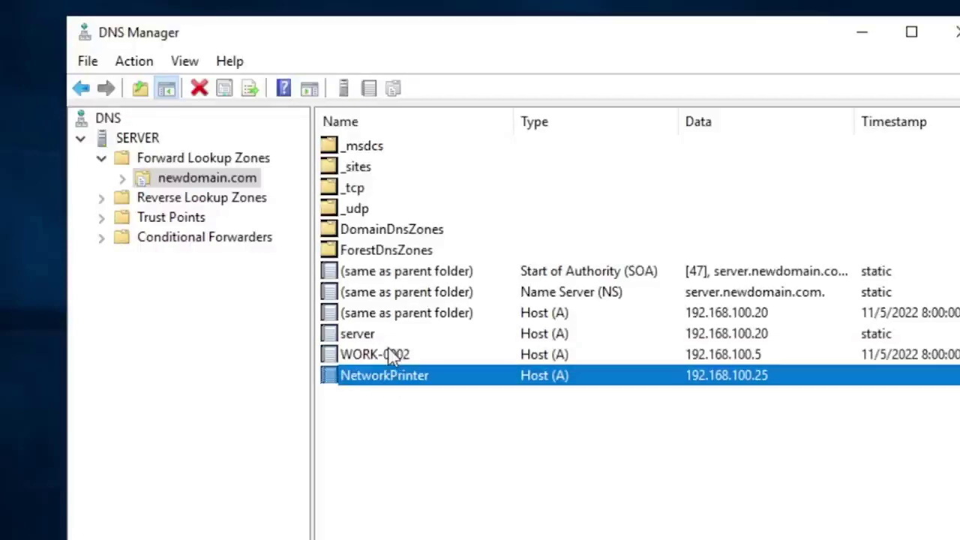
click(390, 358)
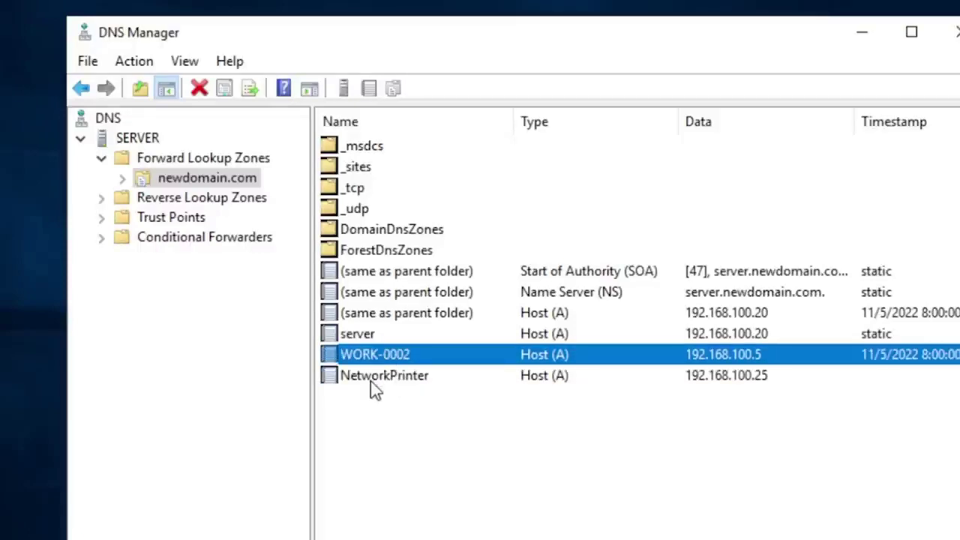
click(370, 381)
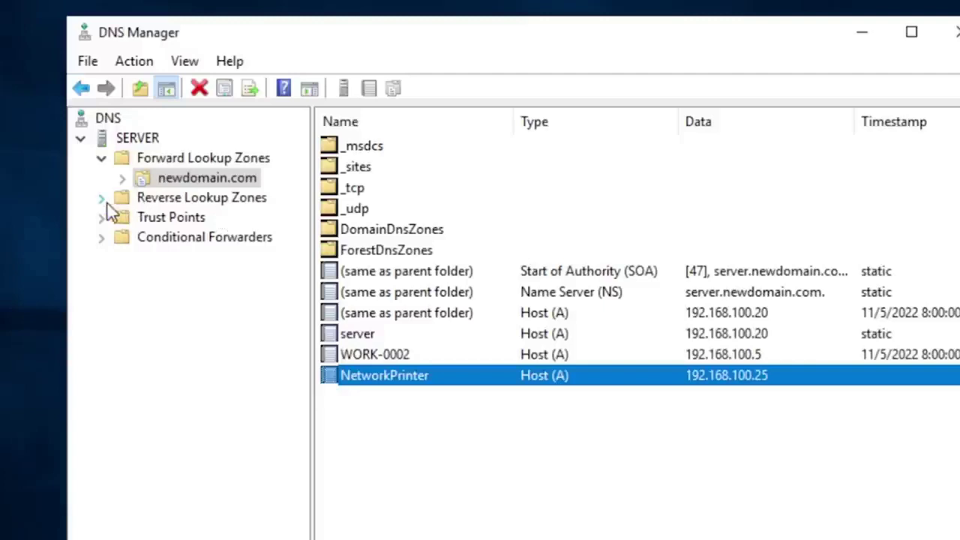
click(174, 161)
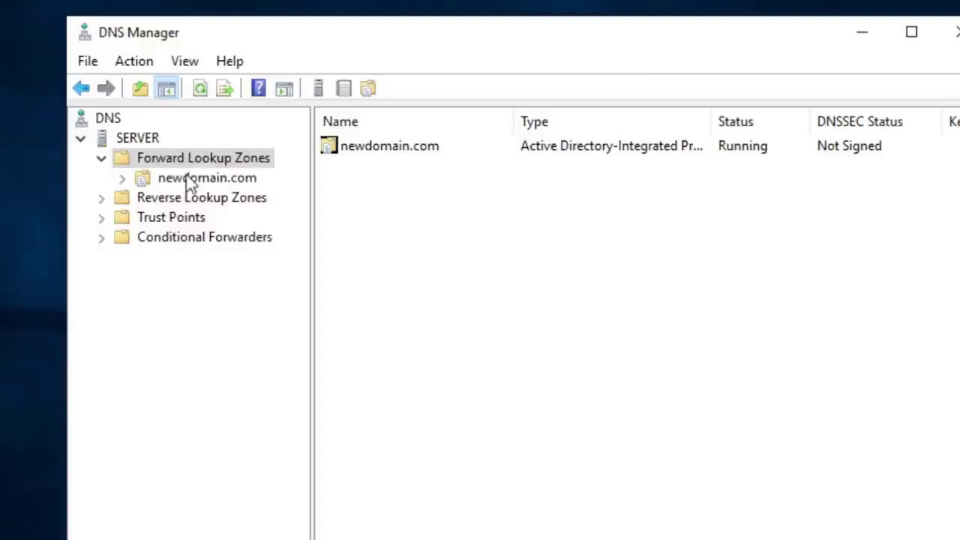
click(189, 181)
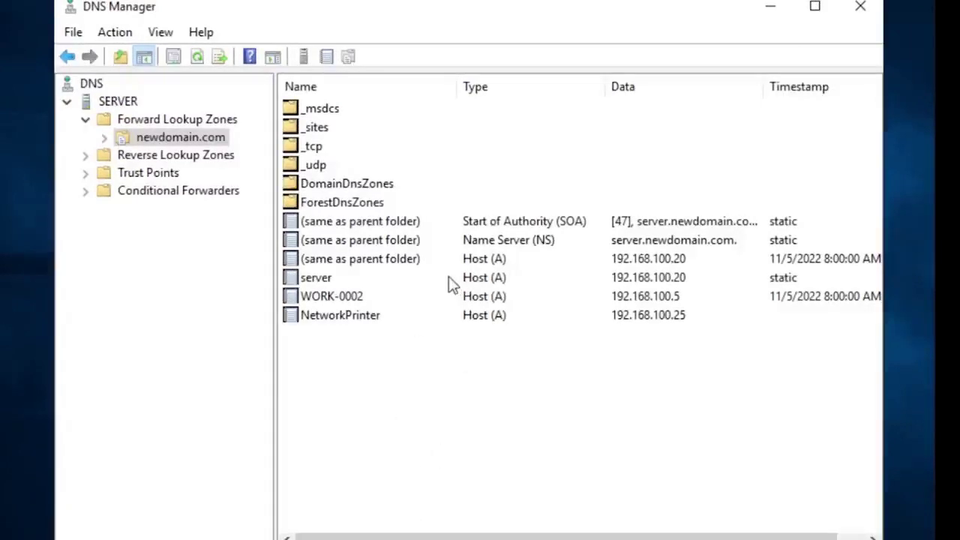
Step: Set the newdomain.com record filter to names starting with 'work-0002'
right_click(160, 135)
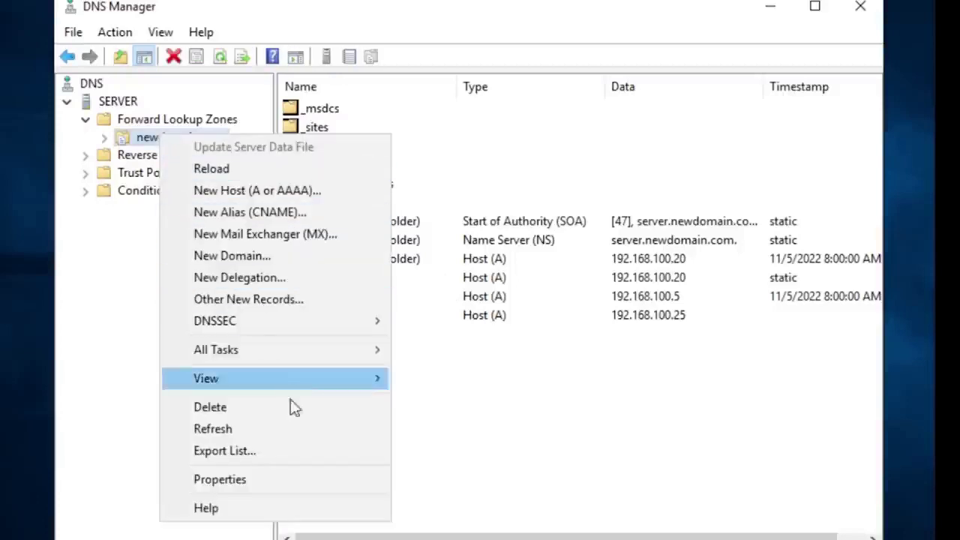
mouse_move(337, 382)
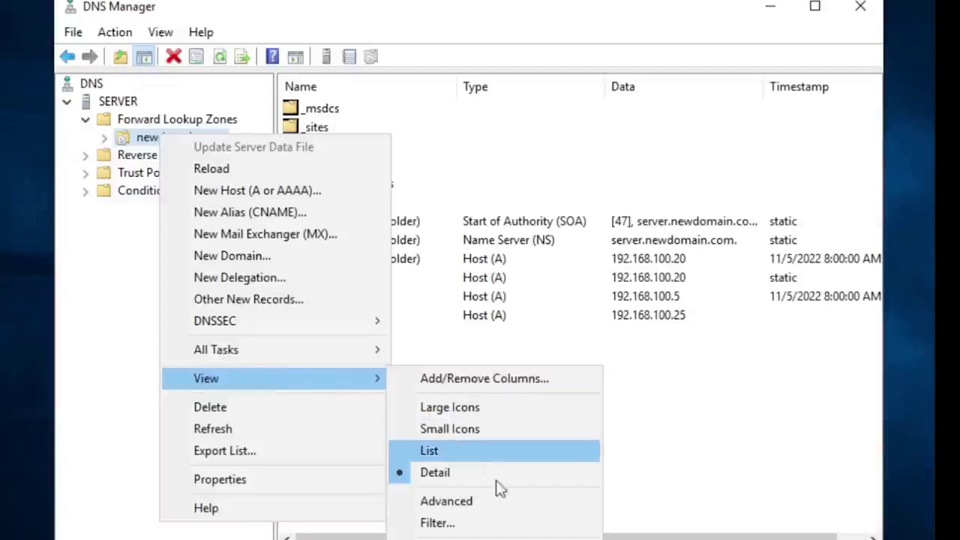
click(486, 529)
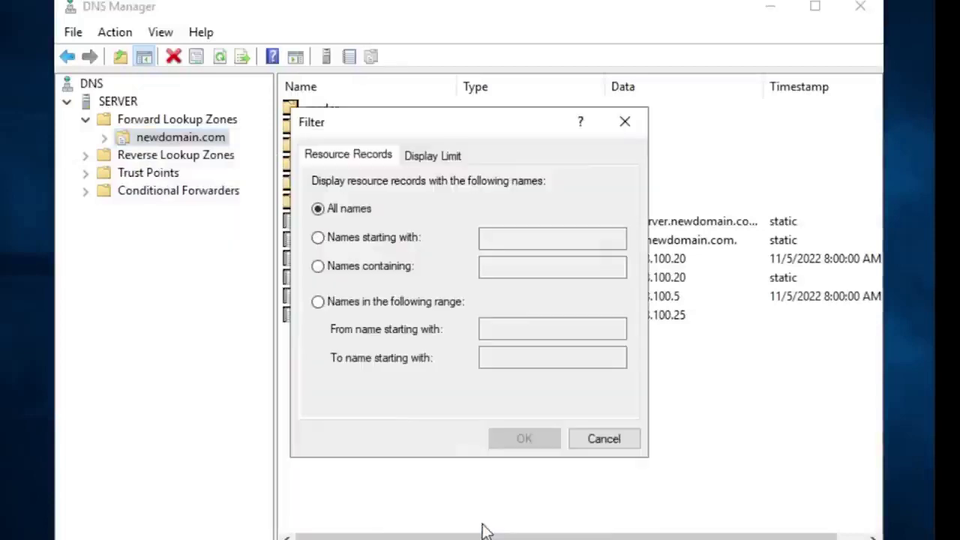
click(327, 247)
click(553, 237)
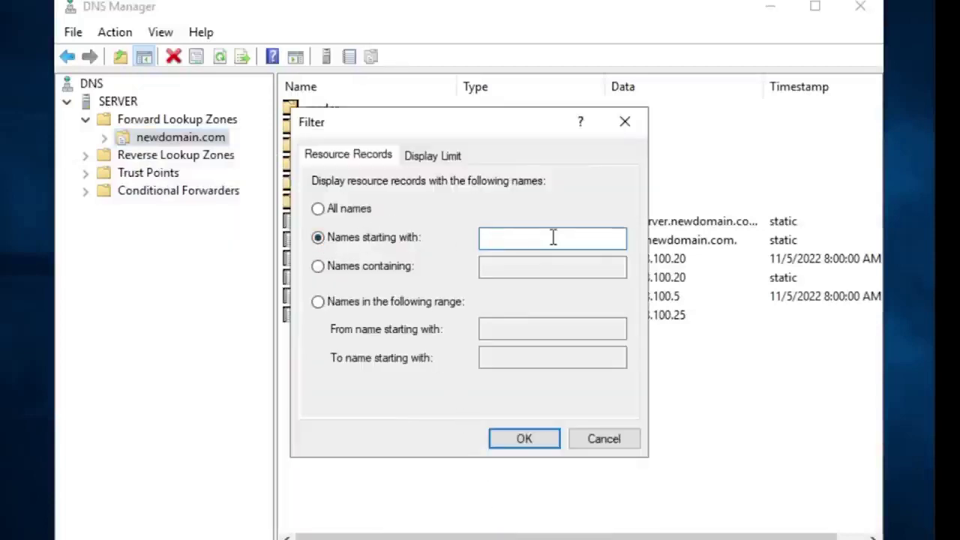
text(work)
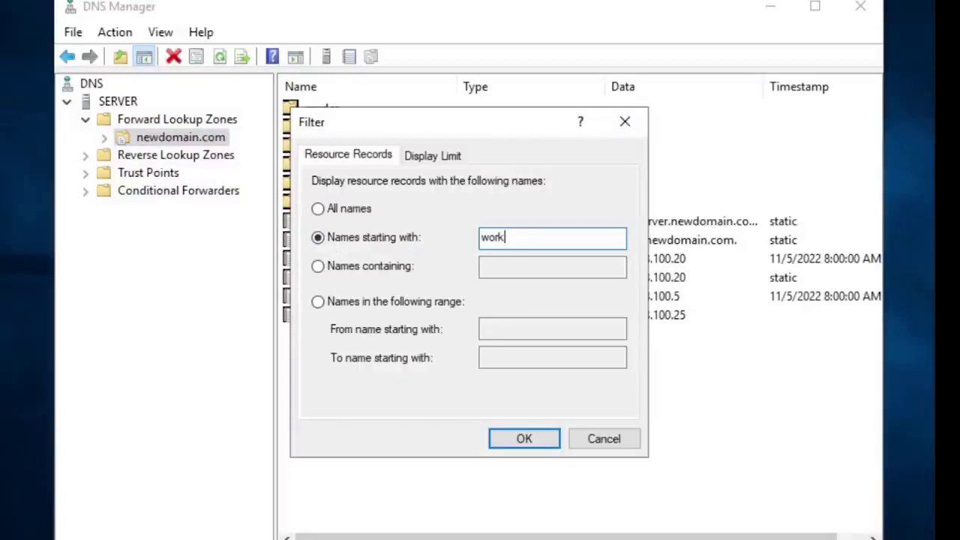
text(-0002)
Step: Apply the name filter and refresh newdomain.com so only SOA, NS and WORK-0002 appear
click(521, 439)
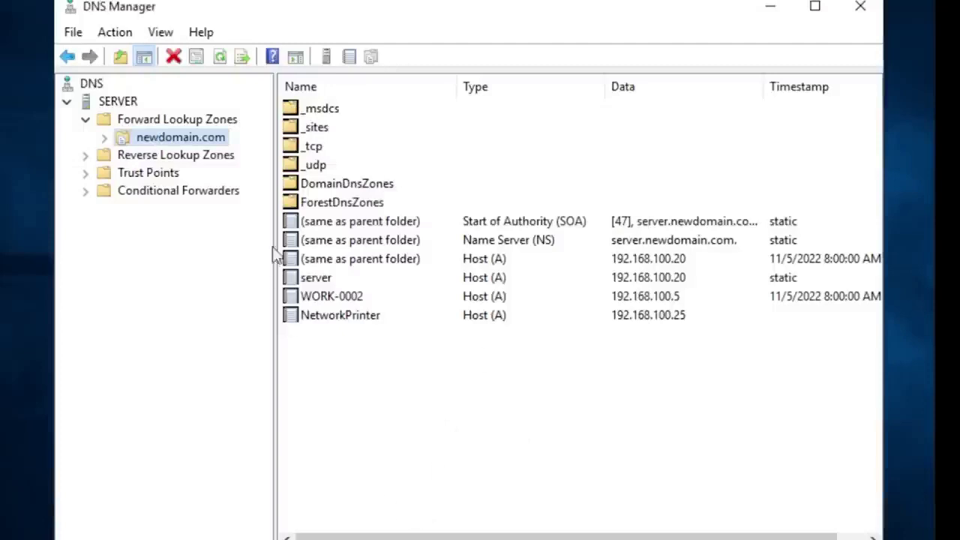
click(502, 412)
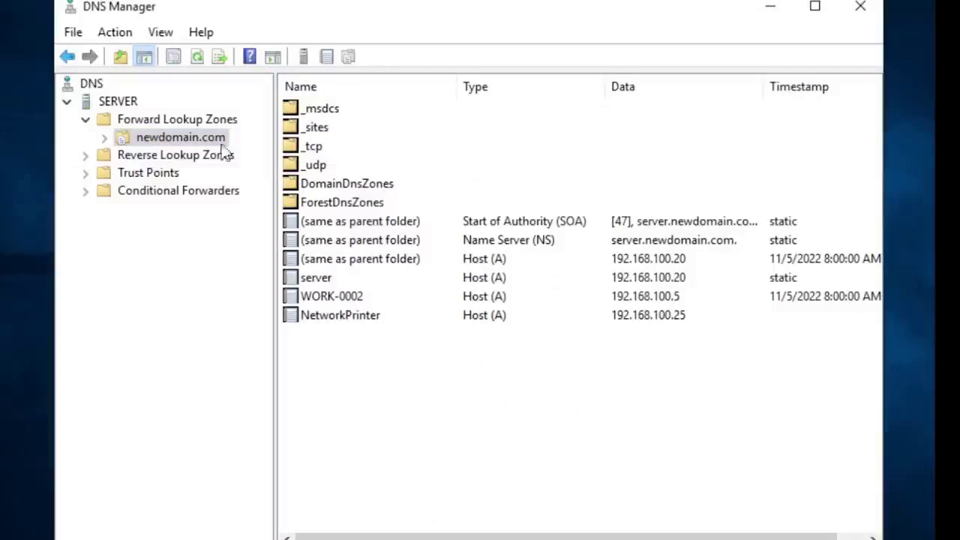
right_click(171, 141)
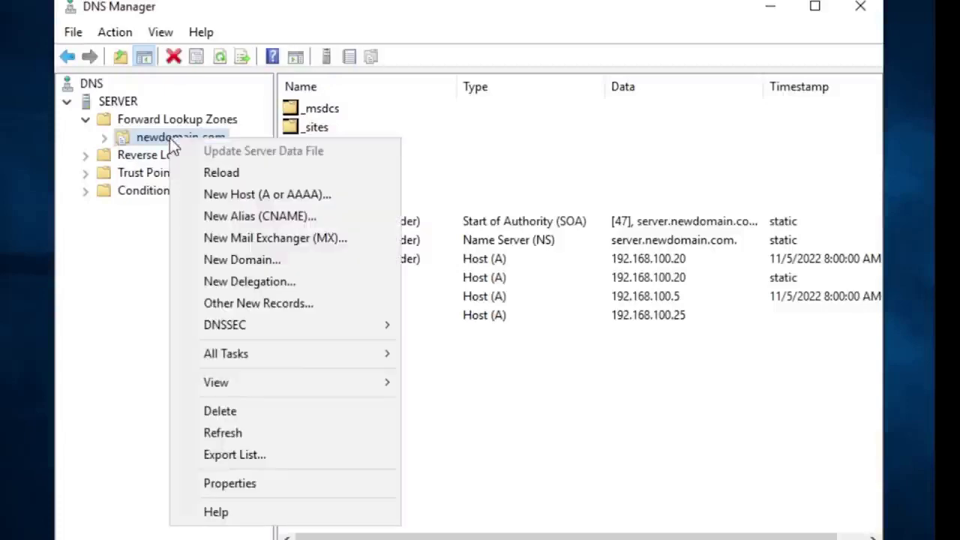
click(252, 441)
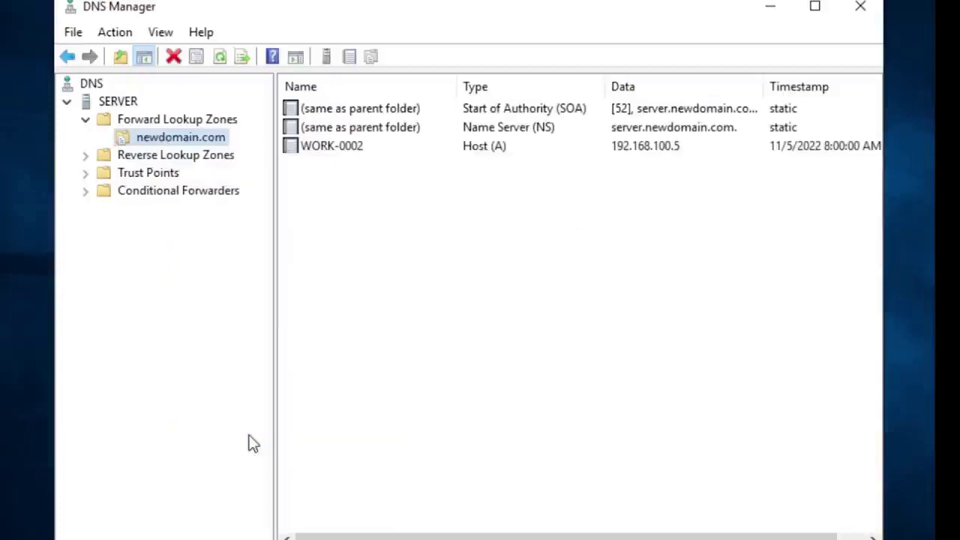
Step: Select the WORK-0002 Host (A) record in the newdomain.com record list
click(345, 154)
click(357, 185)
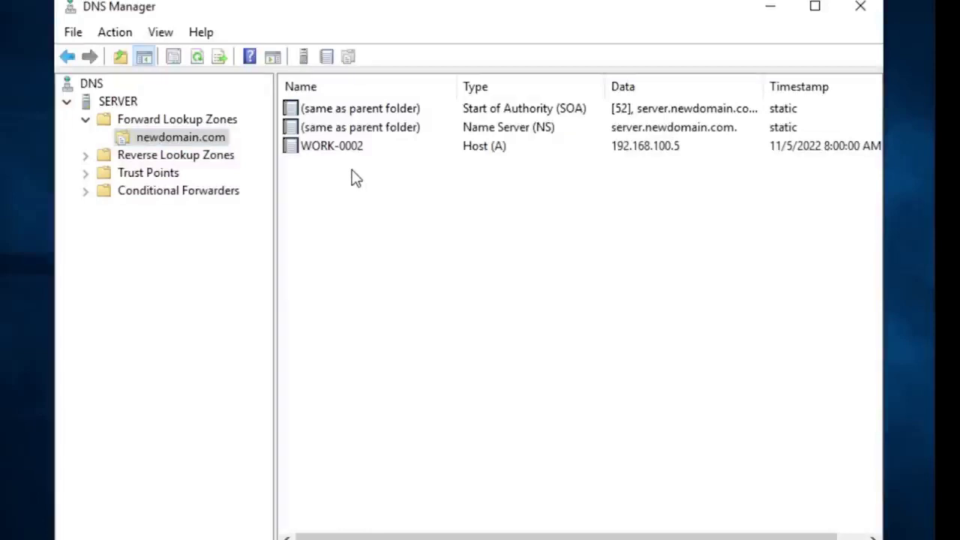
click(393, 150)
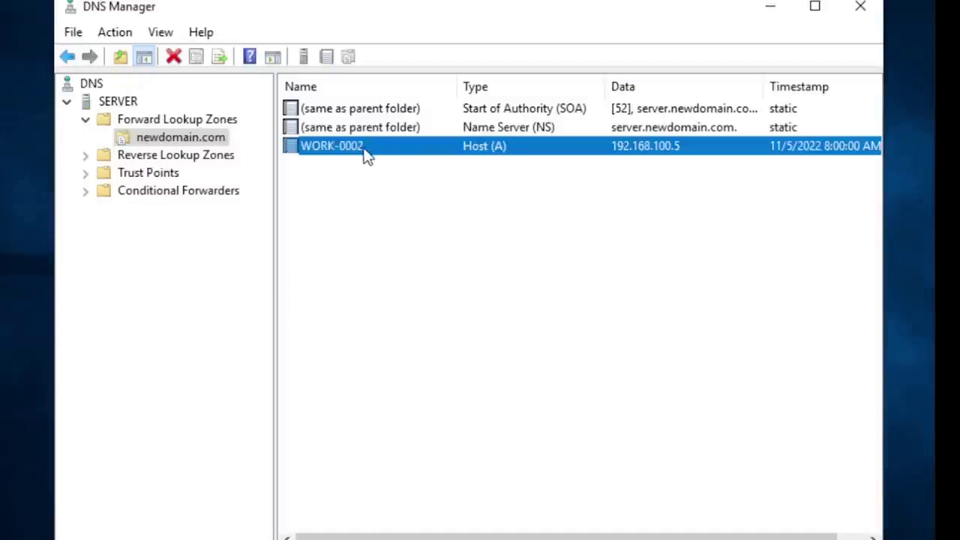
click(345, 168)
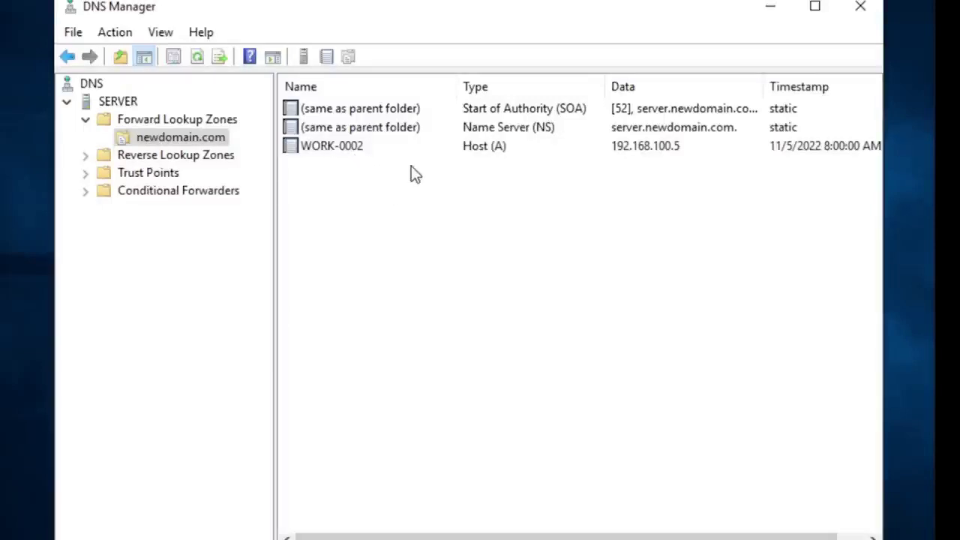
click(352, 148)
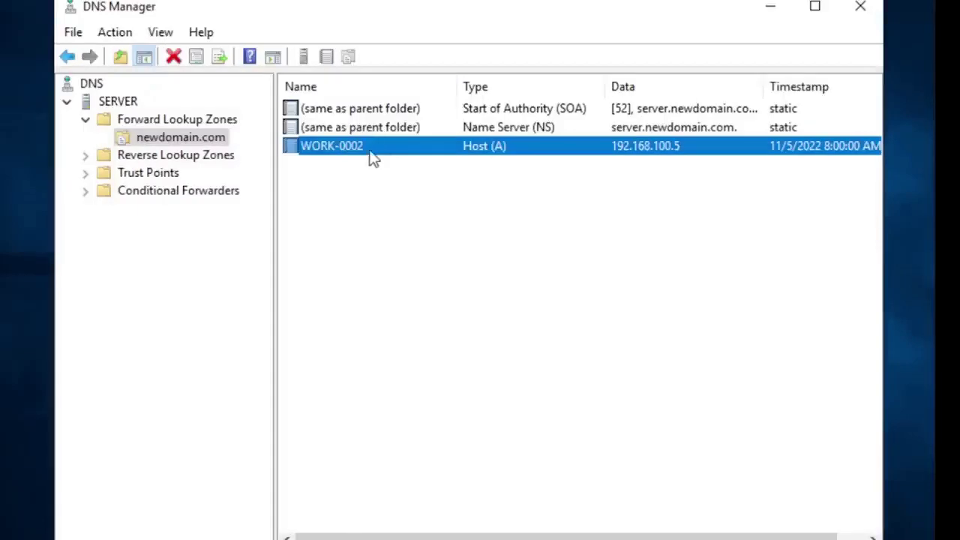
click(350, 173)
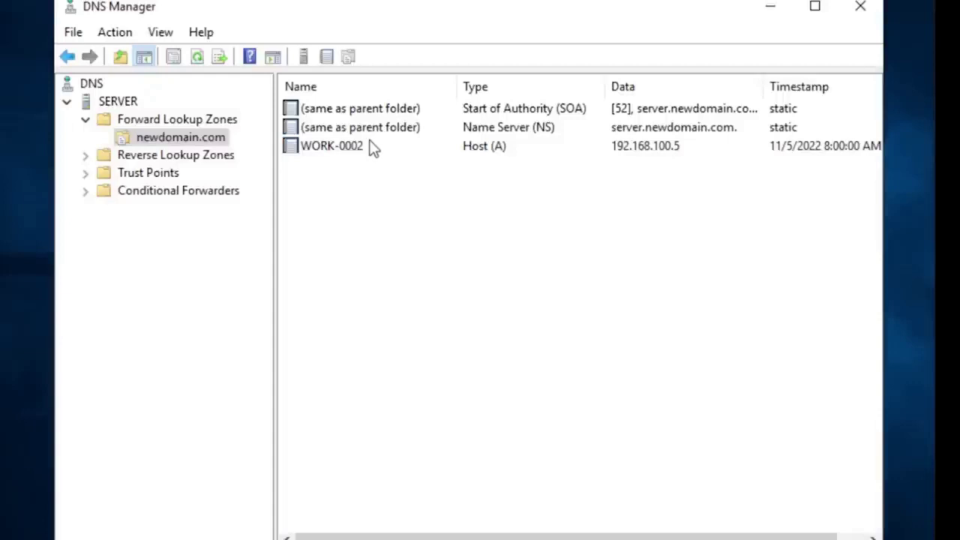
click(370, 149)
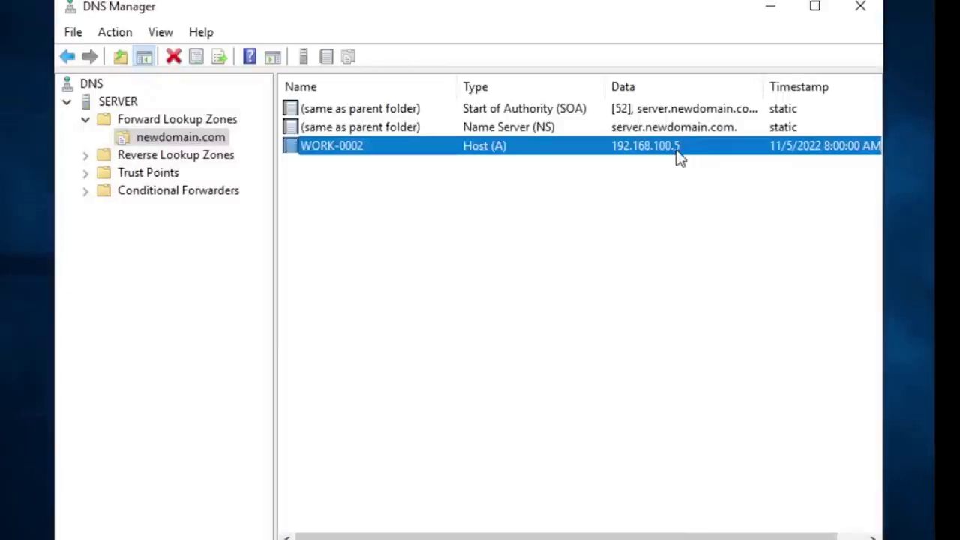
right_click(345, 147)
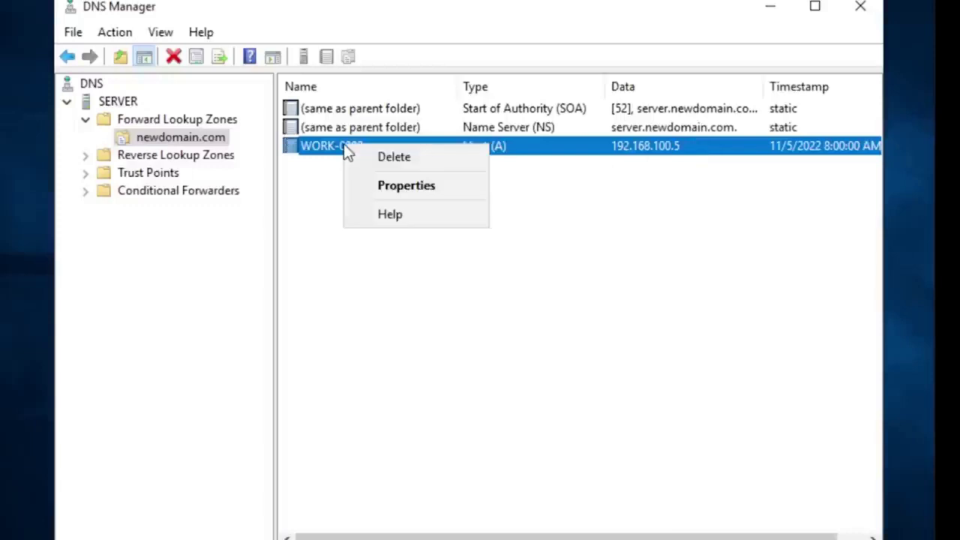
click(591, 198)
click(464, 150)
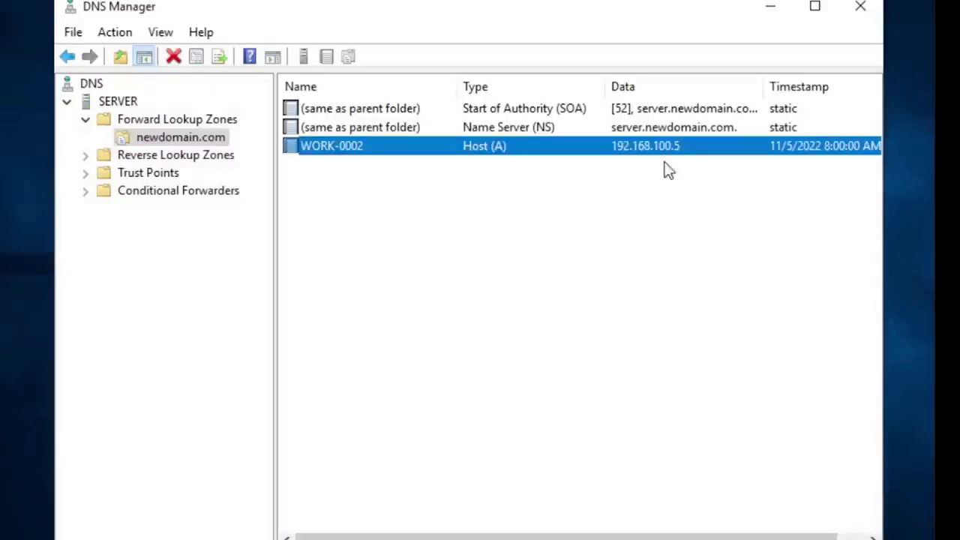
drag(572, 536, 601, 537)
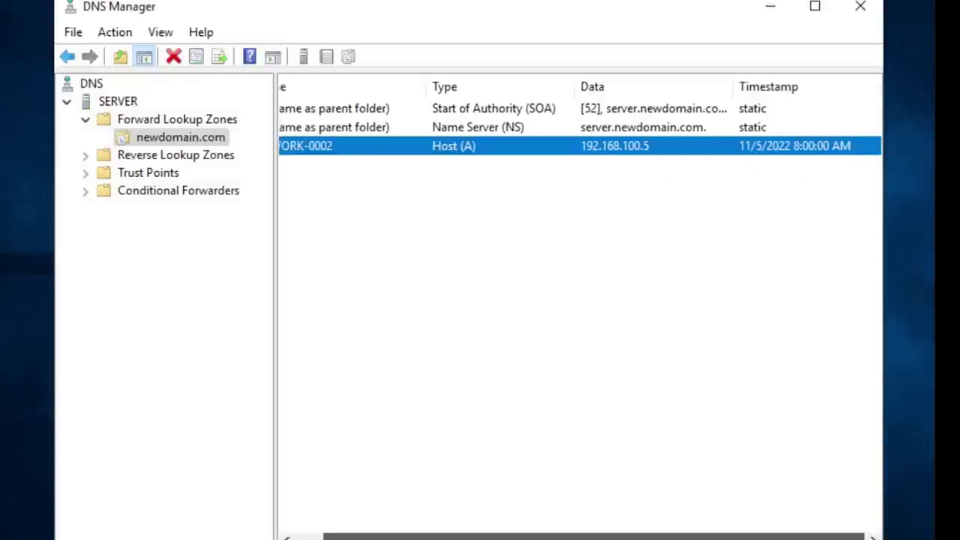
click(793, 207)
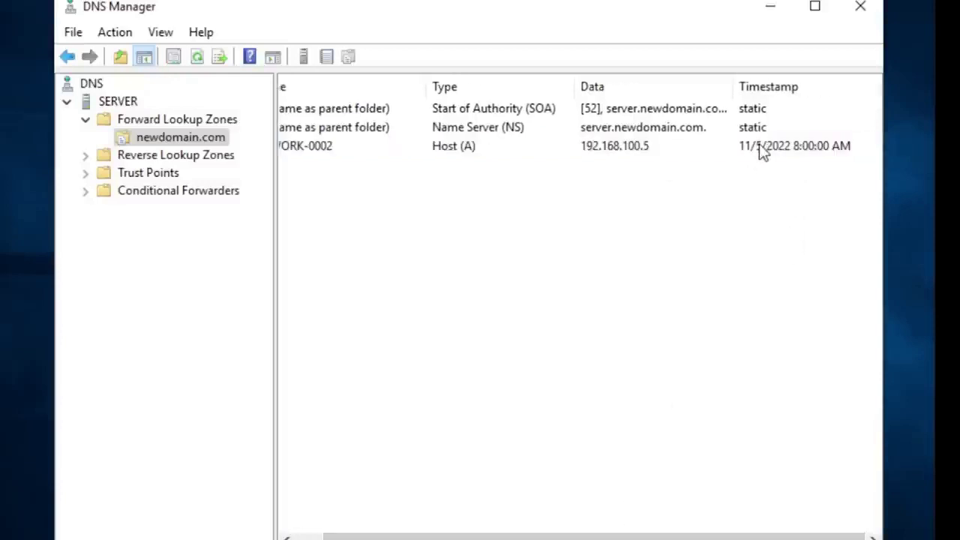
Step: Delete the WORK-0002 record via its context menu and confirm removal from the server
click(762, 150)
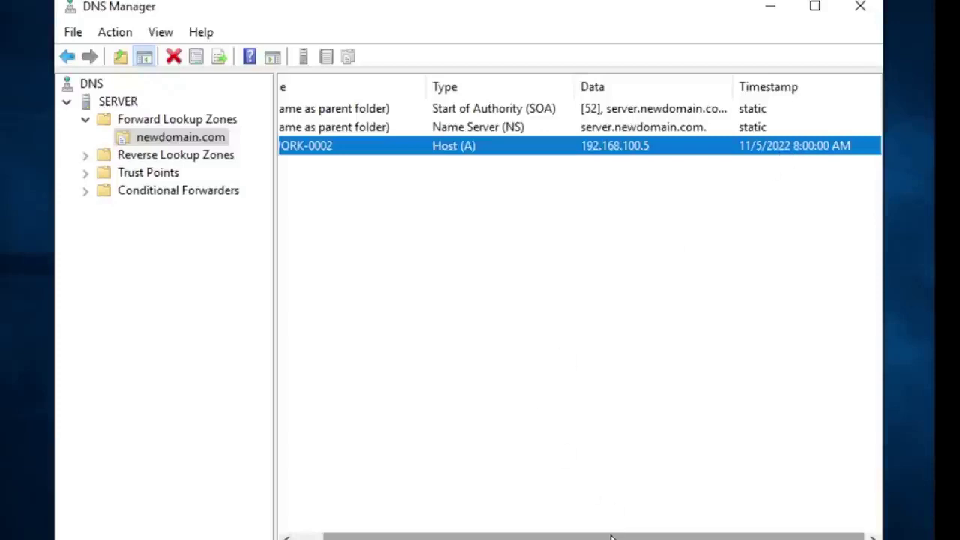
drag(611, 538, 515, 527)
click(564, 176)
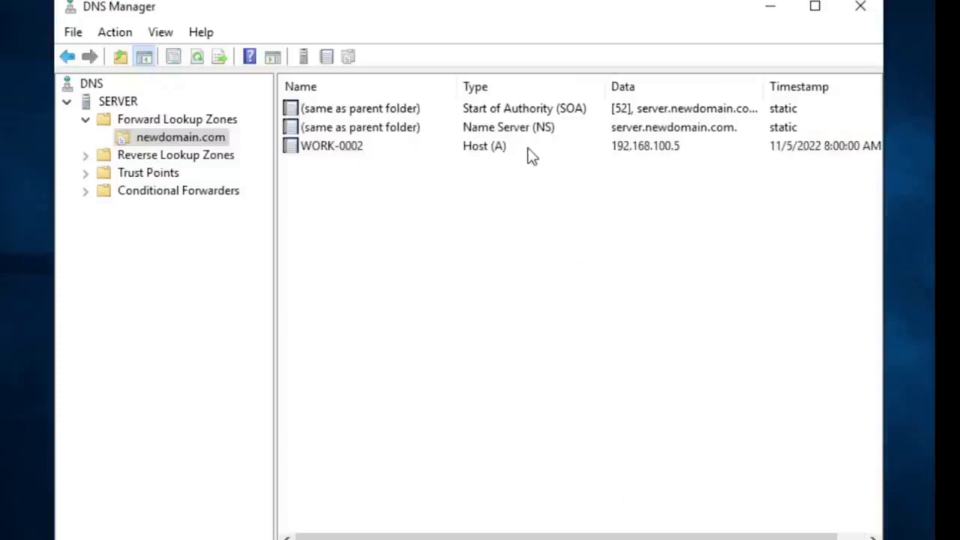
click(531, 150)
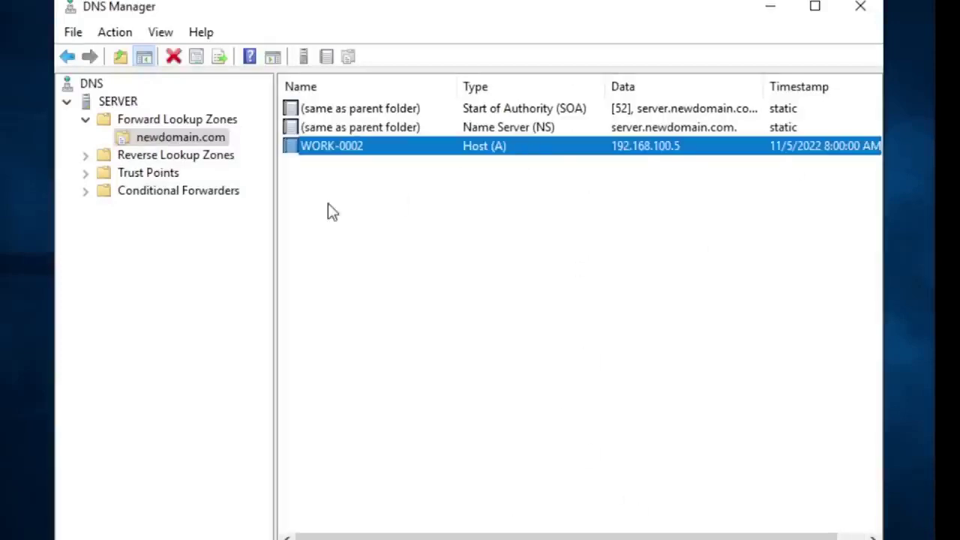
right_click(324, 145)
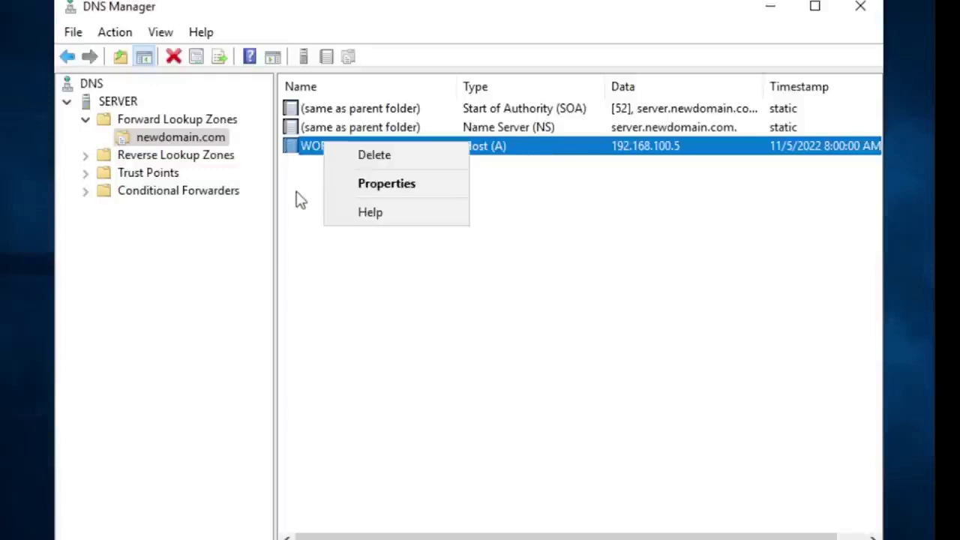
click(299, 193)
click(350, 137)
click(340, 147)
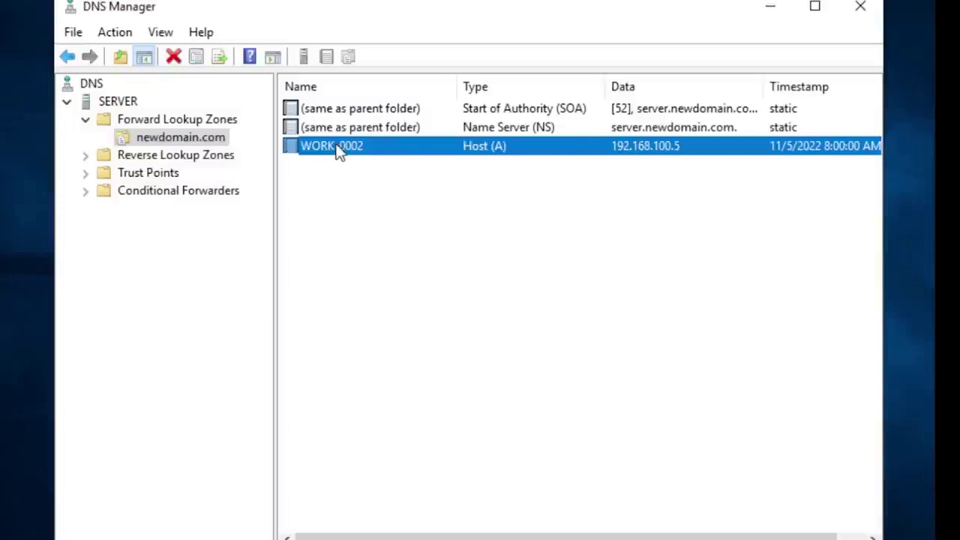
right_click(340, 150)
click(399, 159)
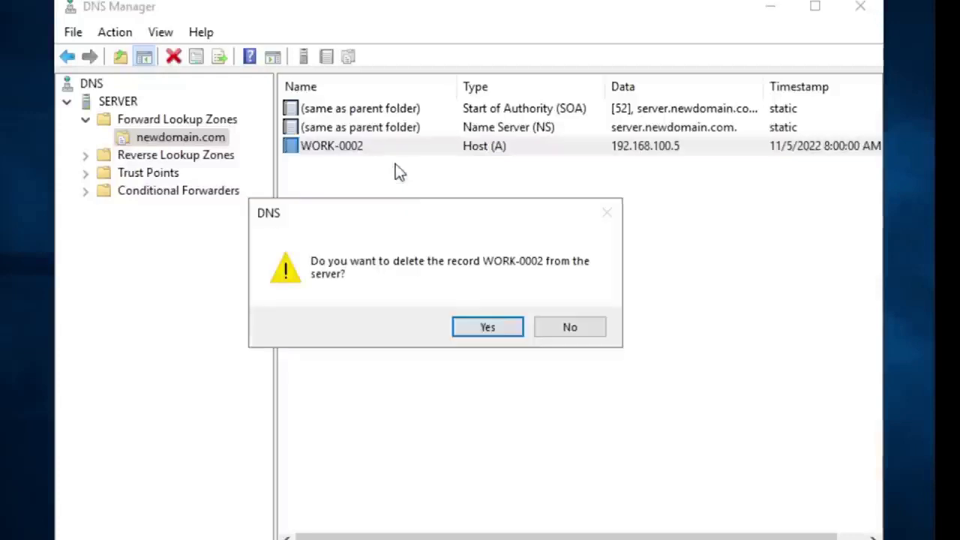
click(484, 328)
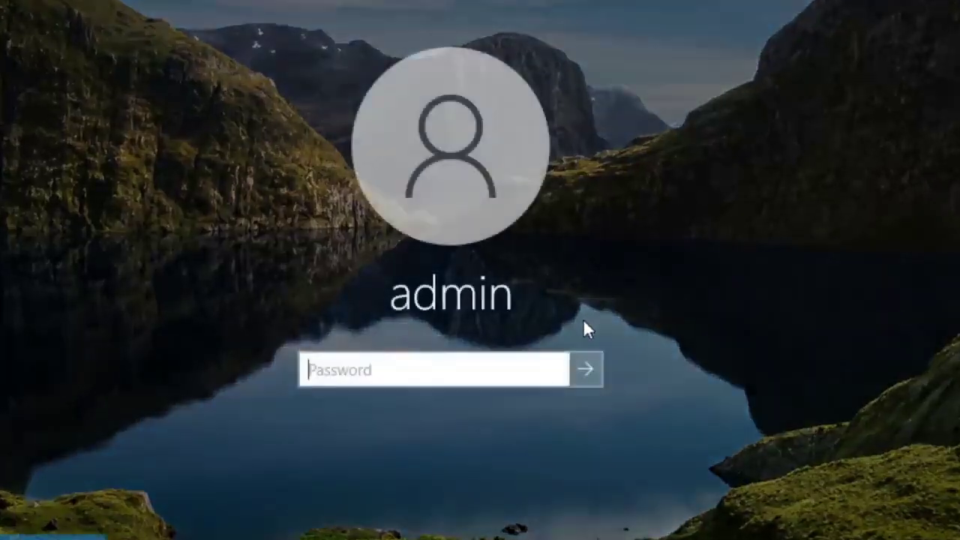
Step: Enter the account password at the Windows login screen, retrying after the incorrect-password message
text(a)
key(BackSpace)
text(aaaaaaaa)
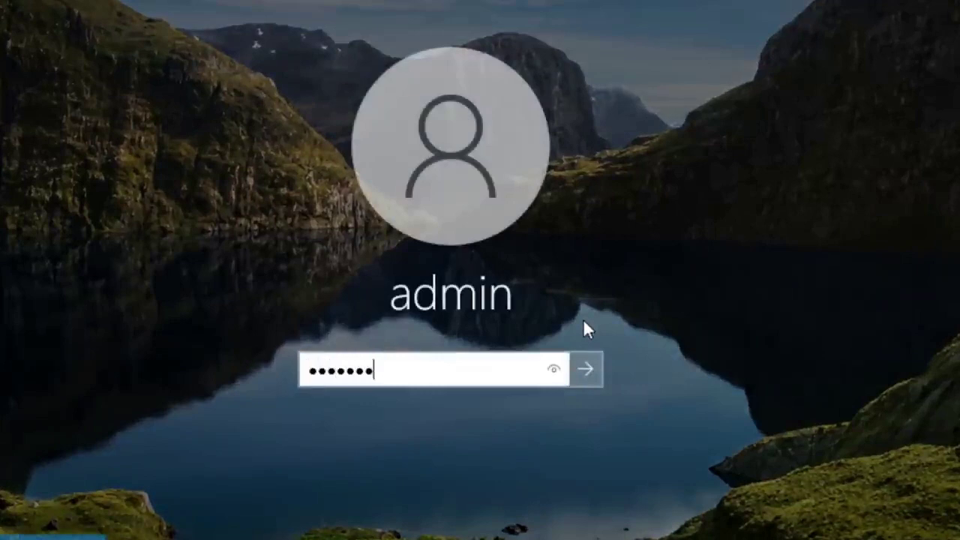
key(Return)
key(Return)
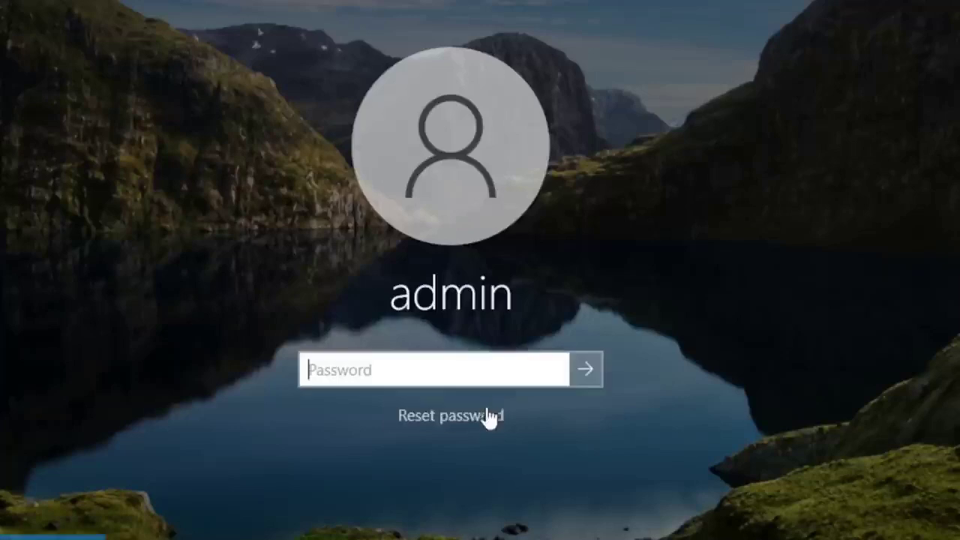
text(aaaaaaaa)
key(Return)
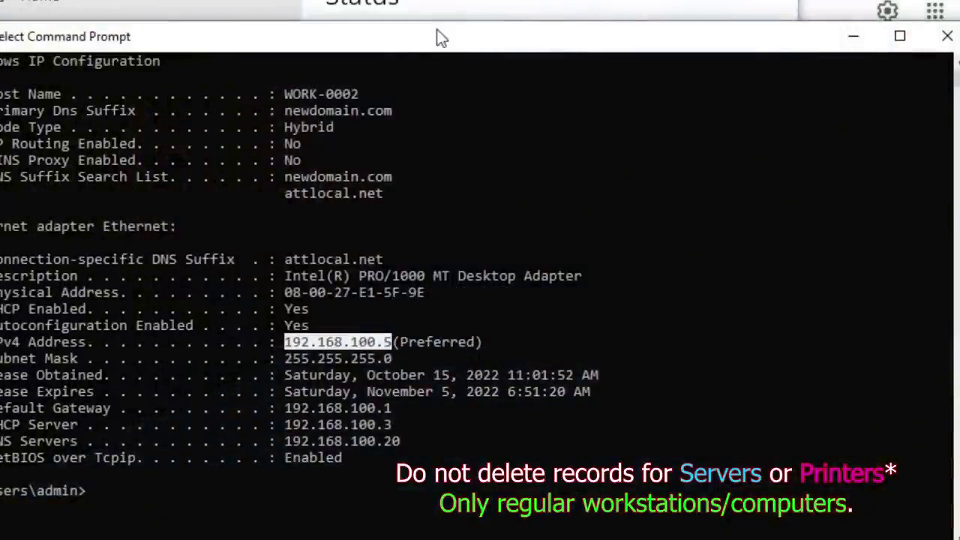
Step: Run ipconfig /flushdns in Command Prompt to clear the workstation's DNS resolver cache
drag(441, 37, 435, 4)
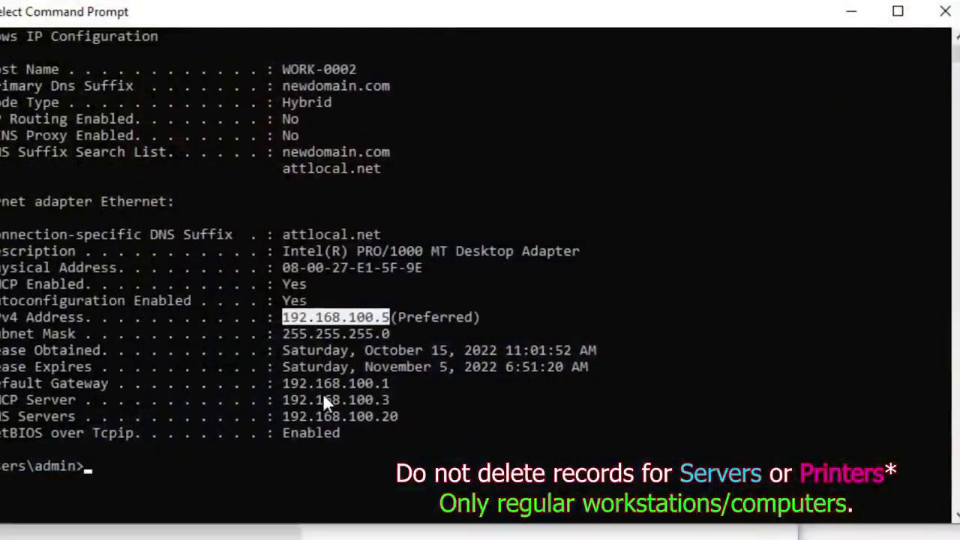
text(ipc)
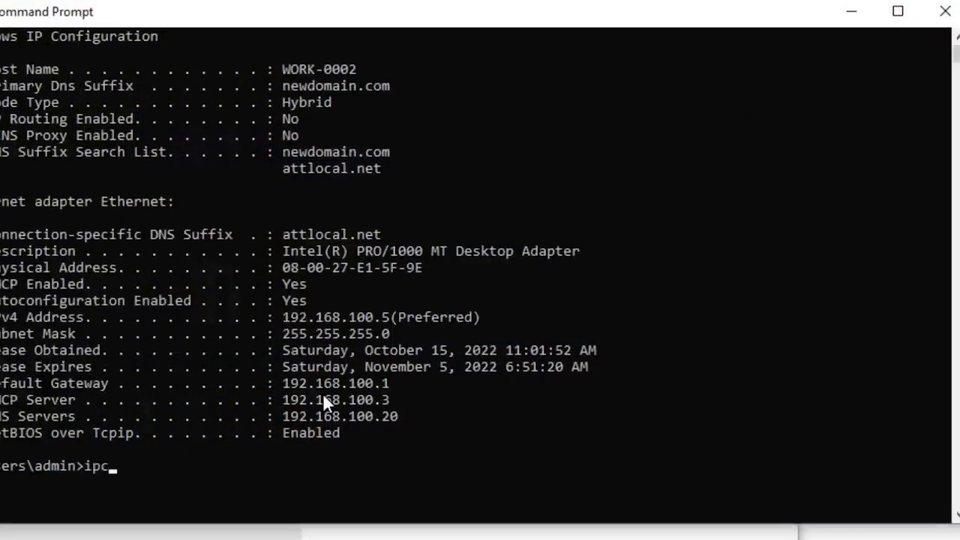
text(onfig)
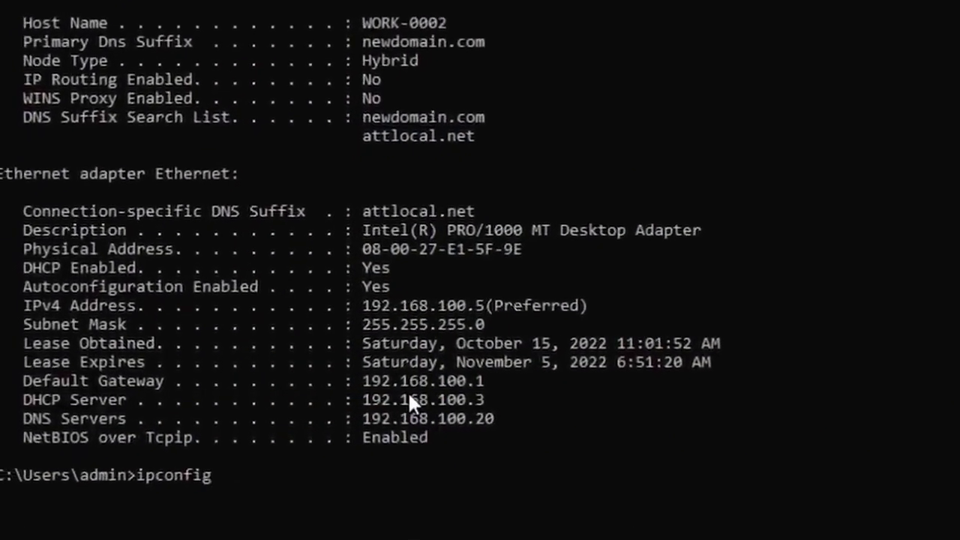
text( /flush)
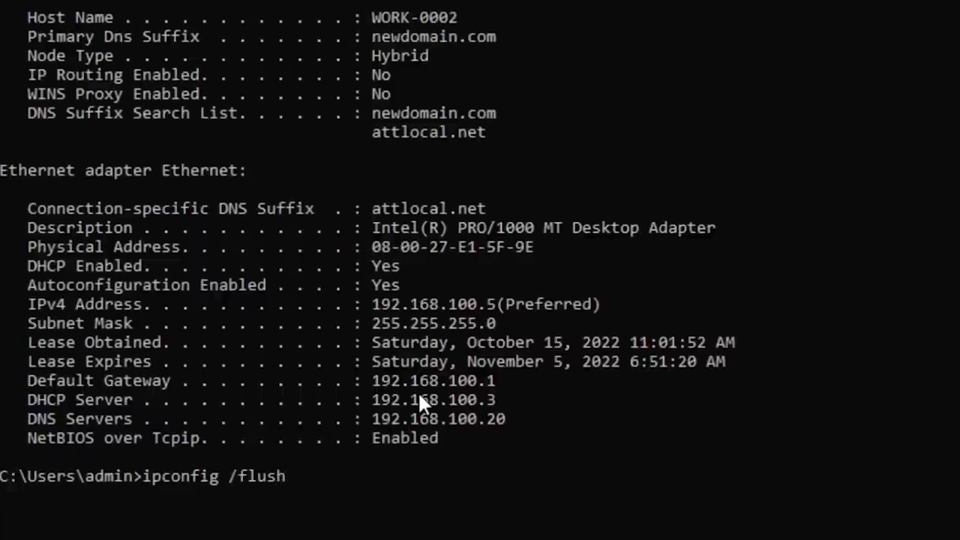
text(dns)
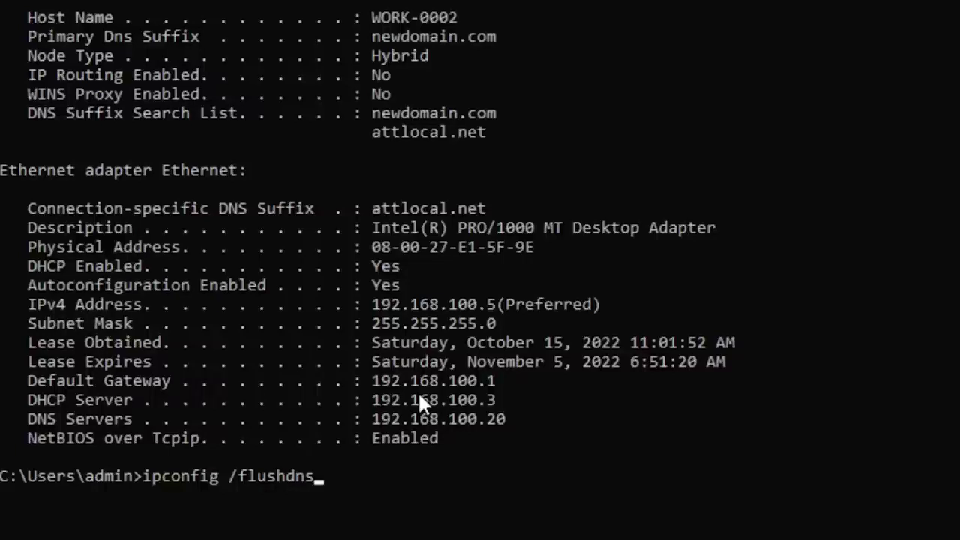
key(Return)
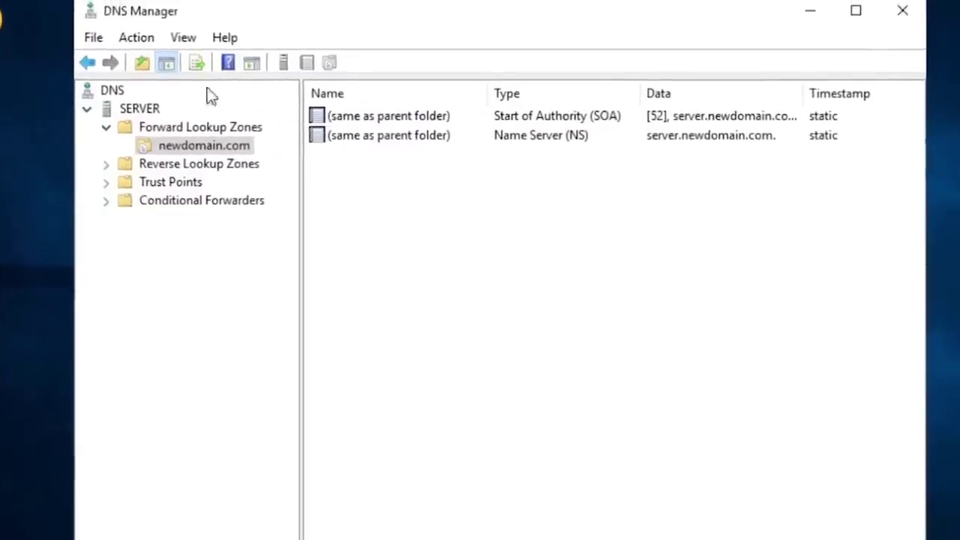
Step: Refresh the newdomain.com zone twice and reselect it under Forward Lookup Zones
right_click(191, 149)
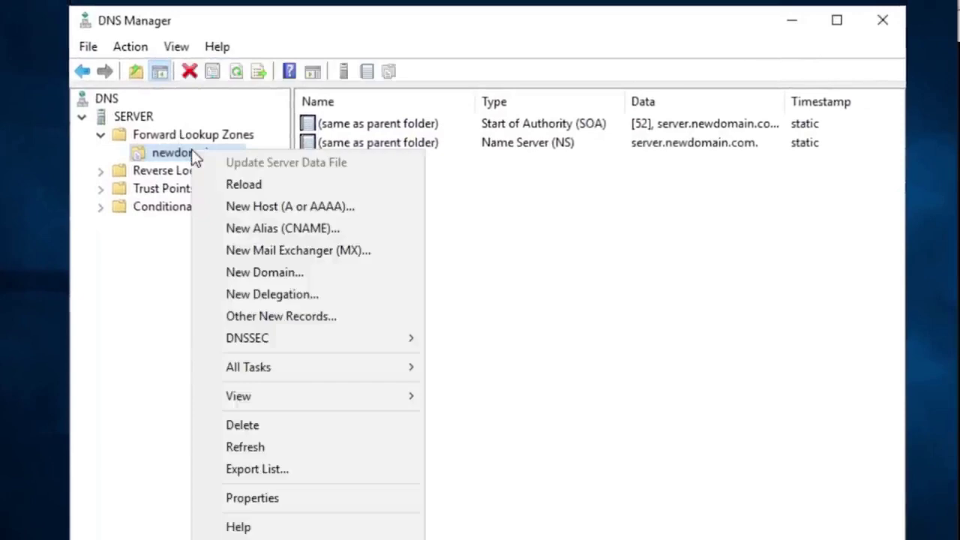
click(324, 450)
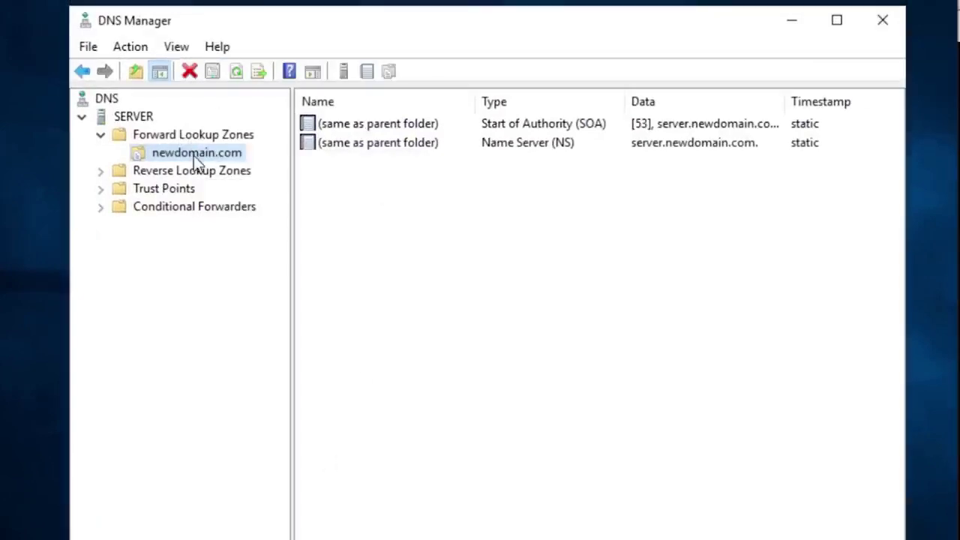
right_click(192, 156)
click(290, 452)
click(387, 315)
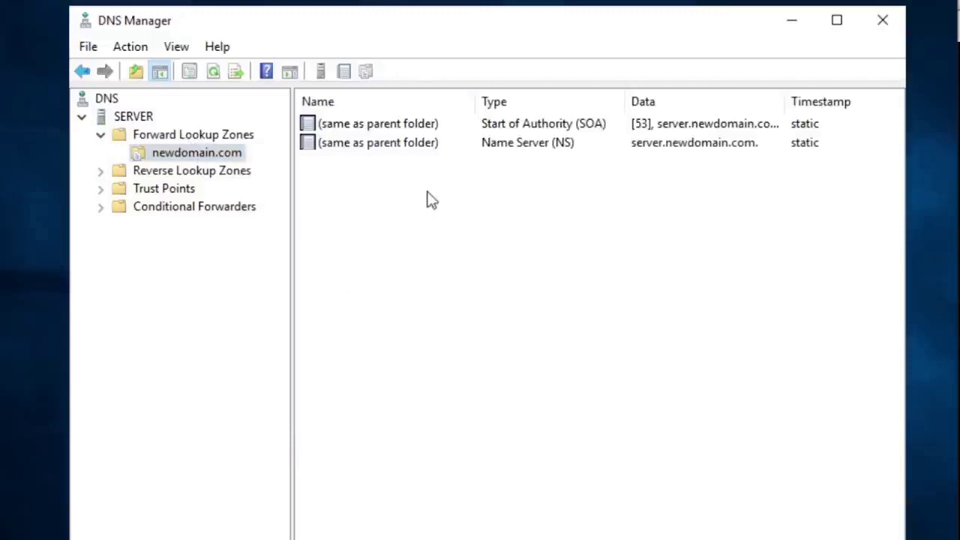
click(204, 134)
click(193, 153)
Step: Open the zone's name filter settings, close them unchanged, and refresh newdomain.com again
right_click(164, 153)
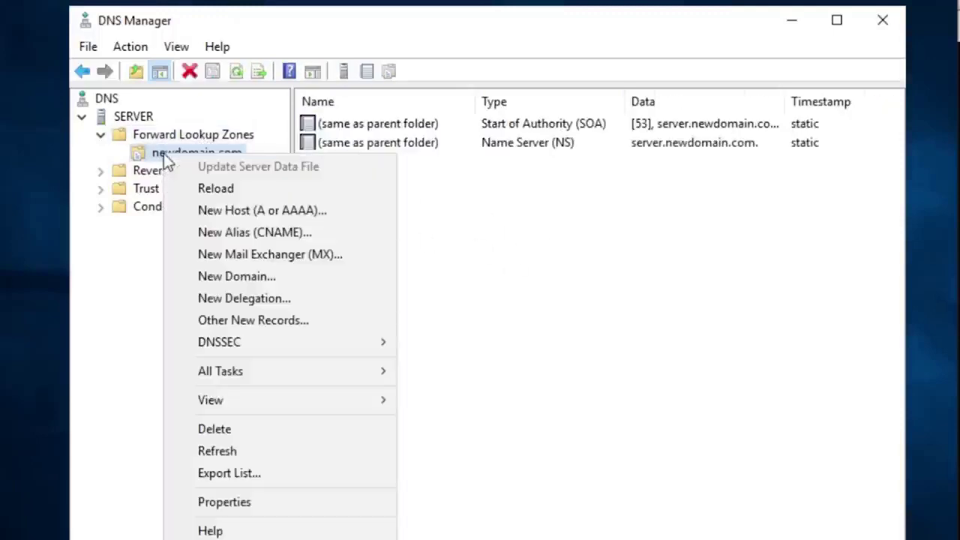
mouse_move(305, 400)
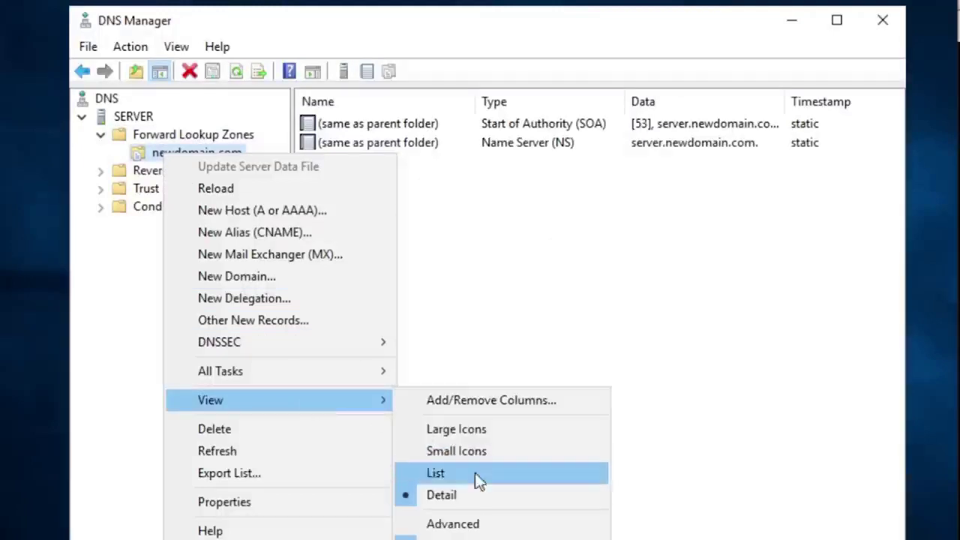
click(480, 538)
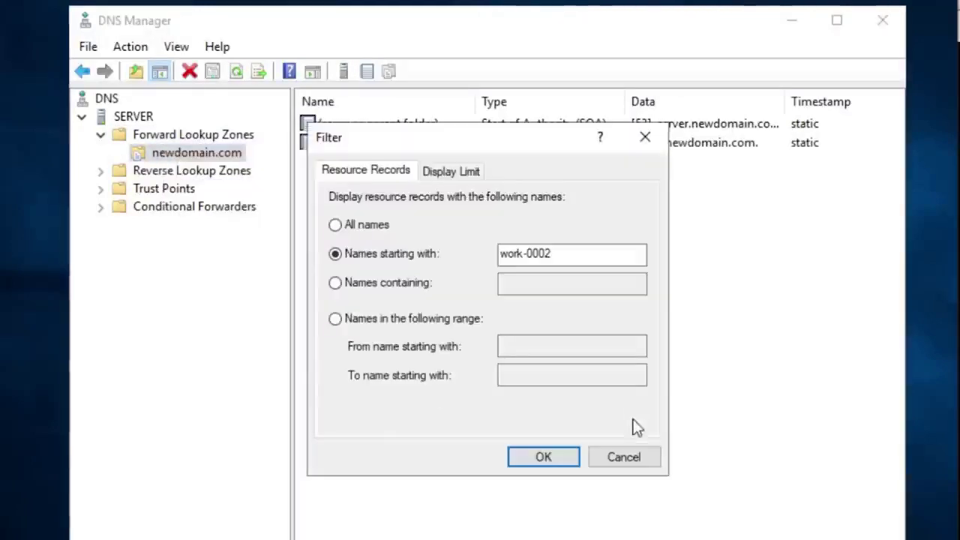
click(624, 460)
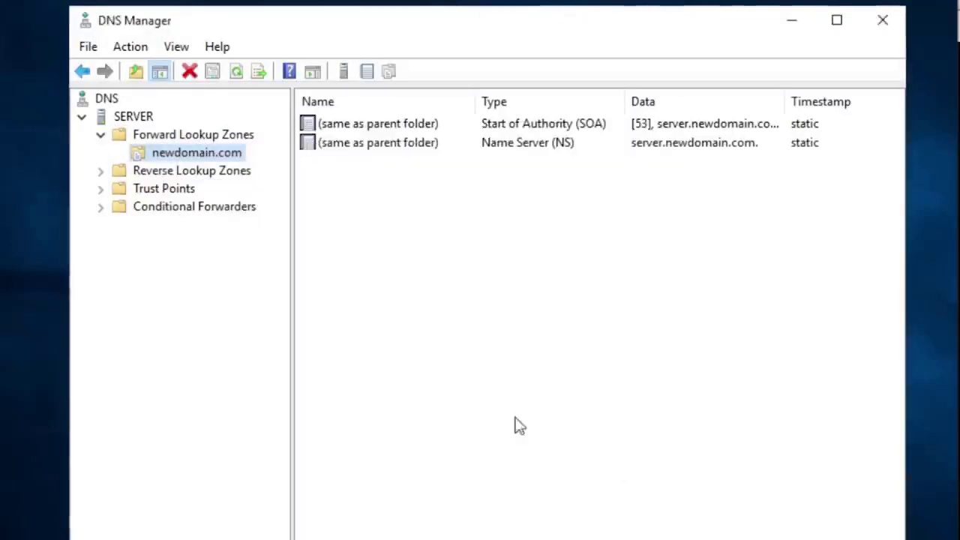
click(157, 137)
click(169, 154)
right_click(169, 158)
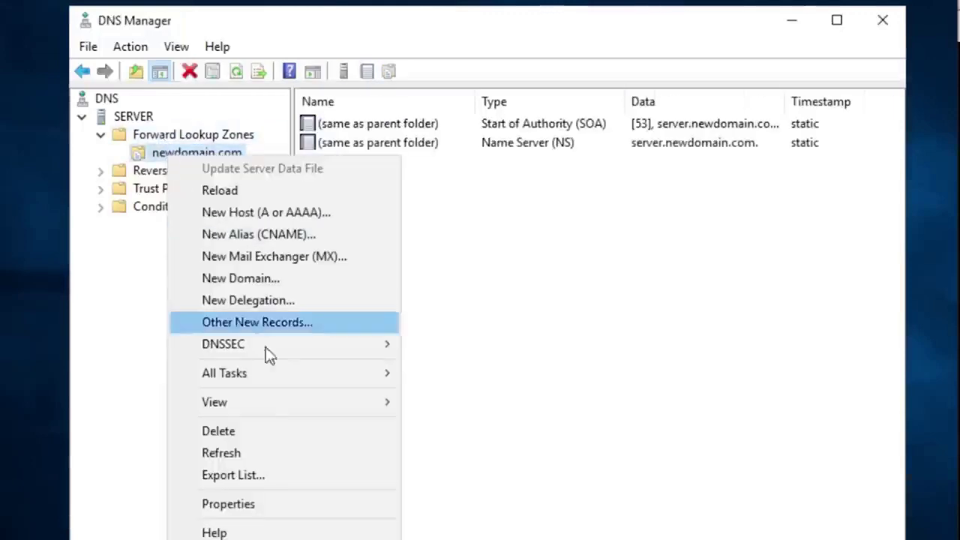
click(273, 458)
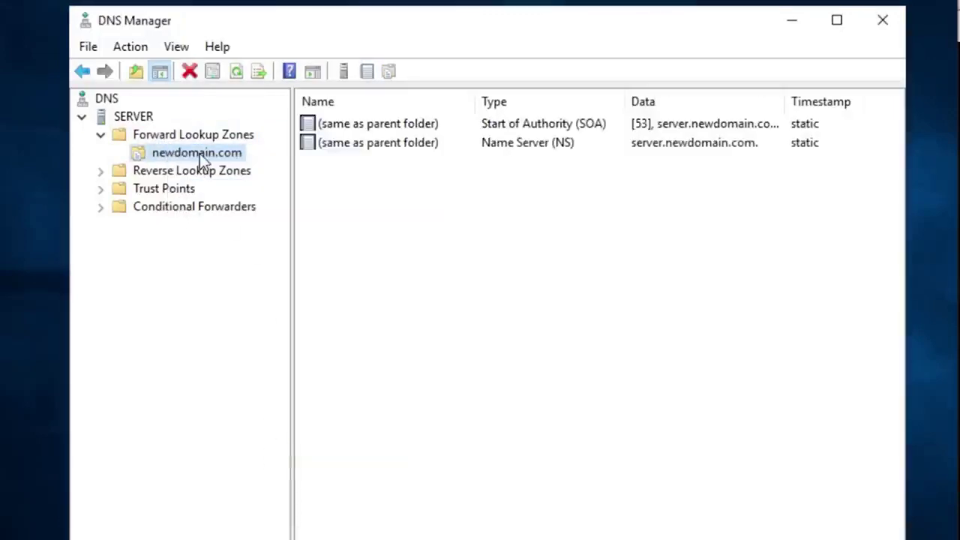
Step: Set the newdomain.com filter to All names and refresh to list every record
right_click(199, 154)
mouse_move(354, 412)
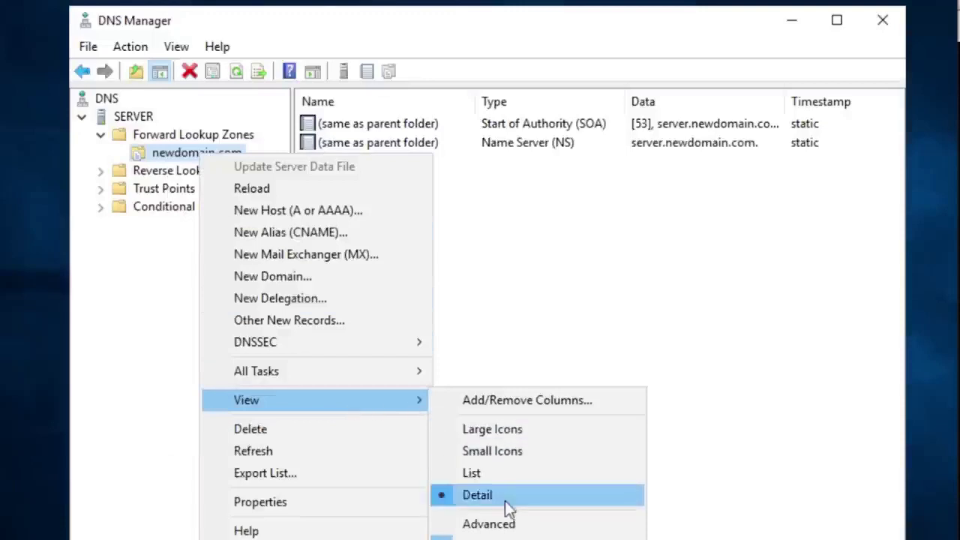
click(488, 537)
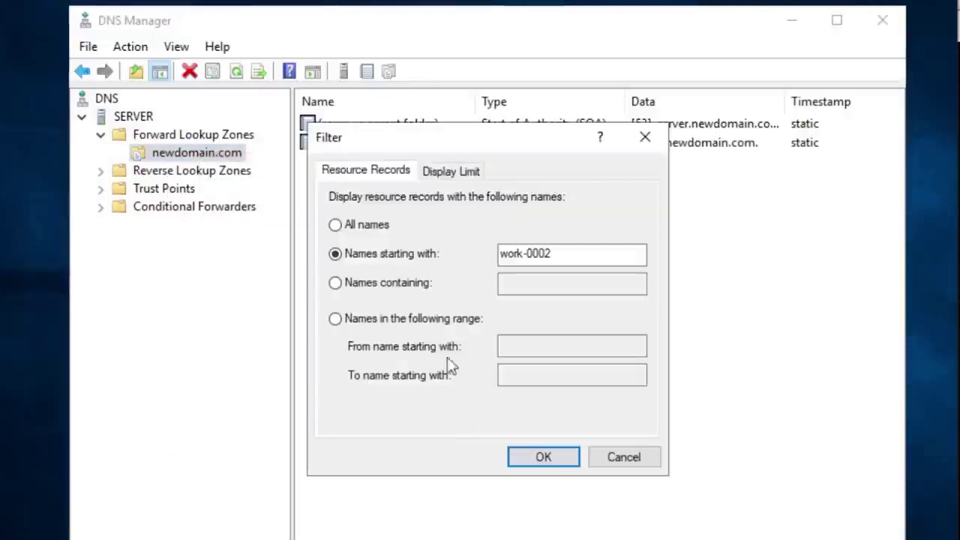
click(335, 225)
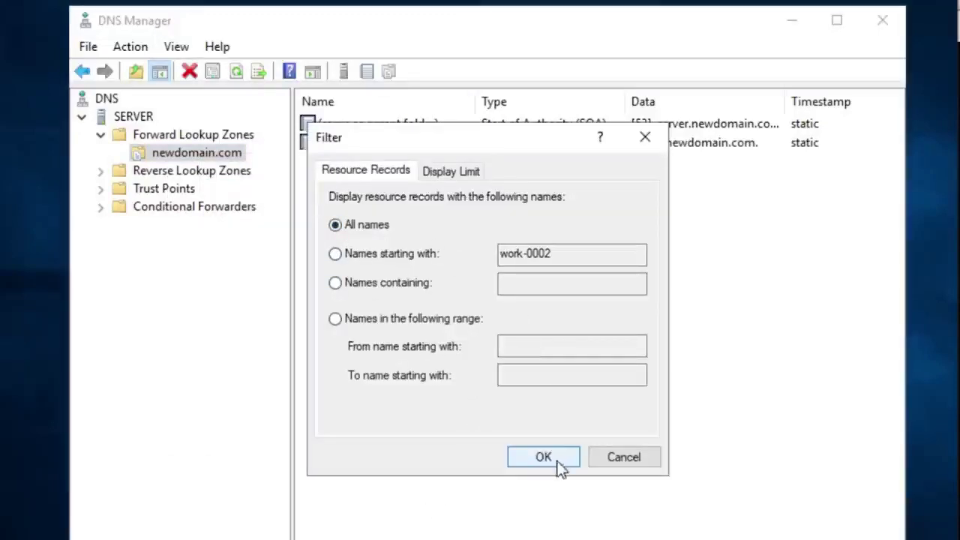
click(558, 460)
right_click(171, 152)
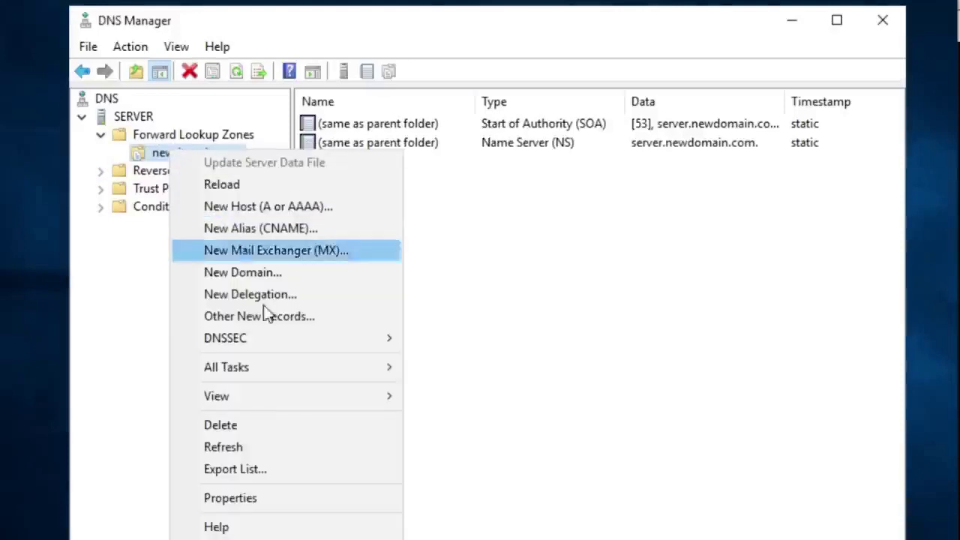
click(248, 450)
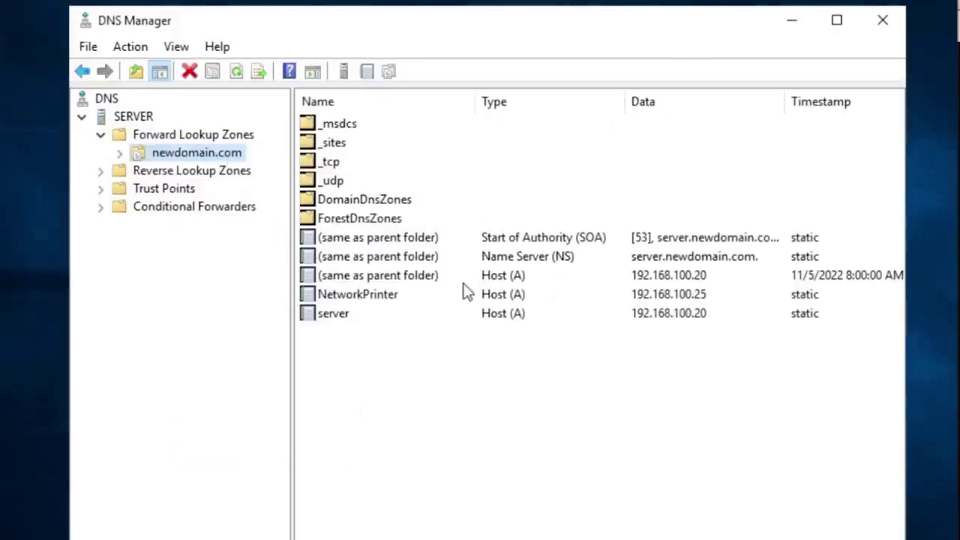
click(401, 295)
click(372, 353)
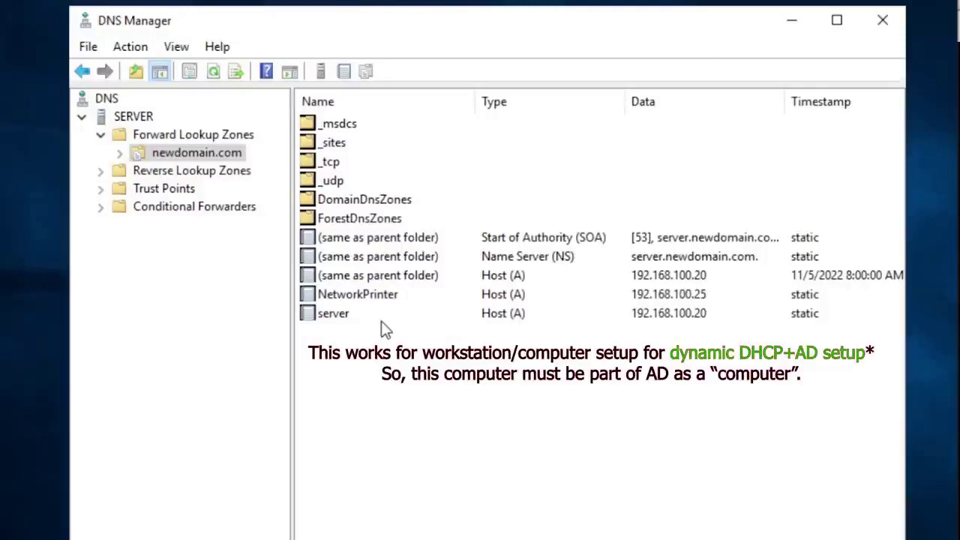
click(102, 171)
click(191, 186)
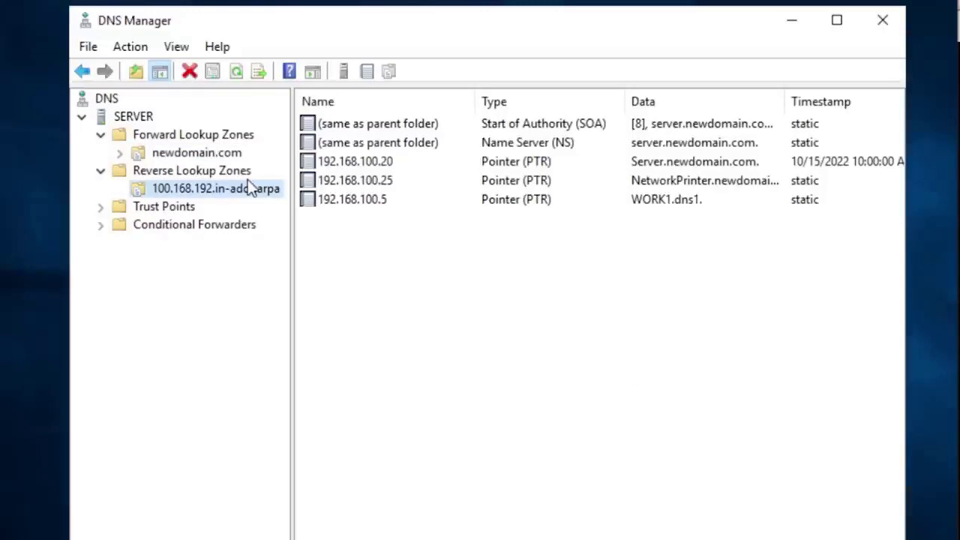
click(364, 184)
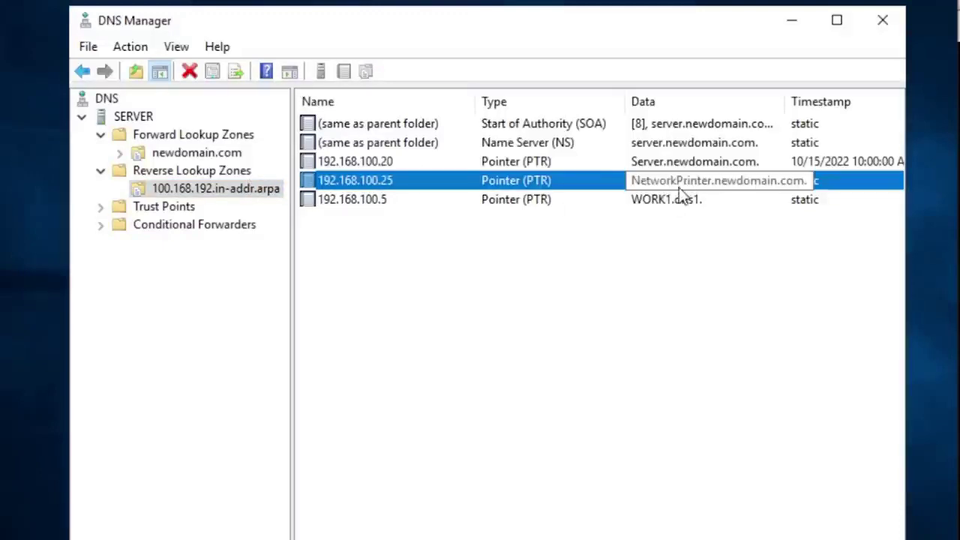
click(664, 206)
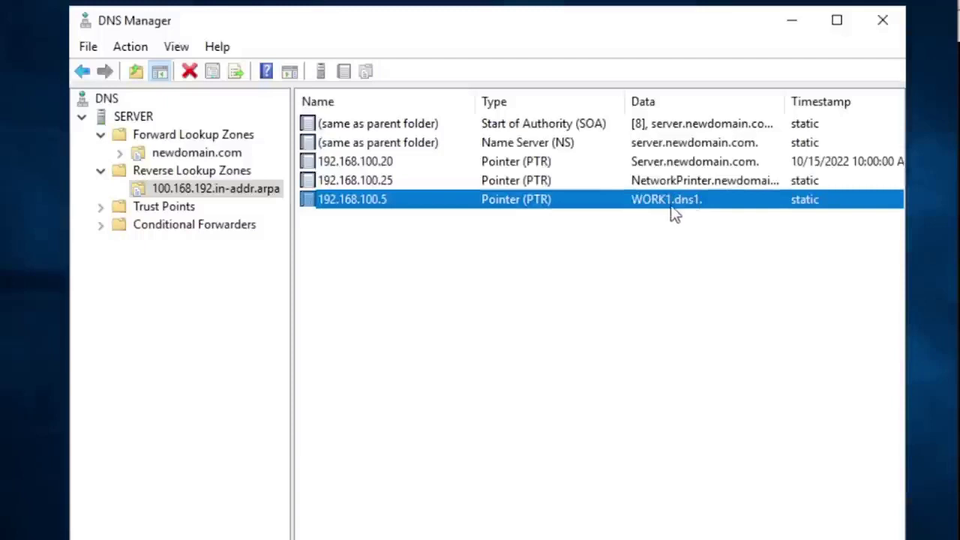
click(684, 183)
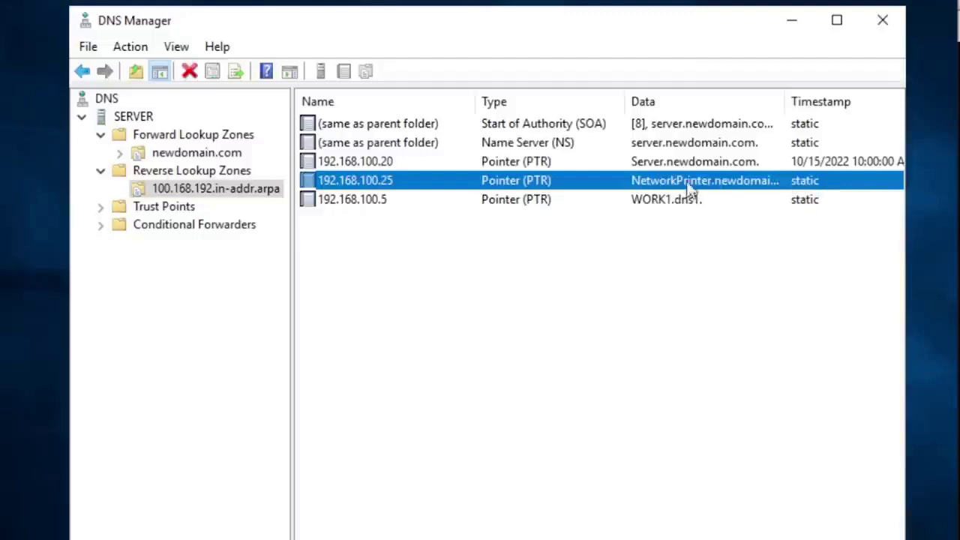
click(436, 201)
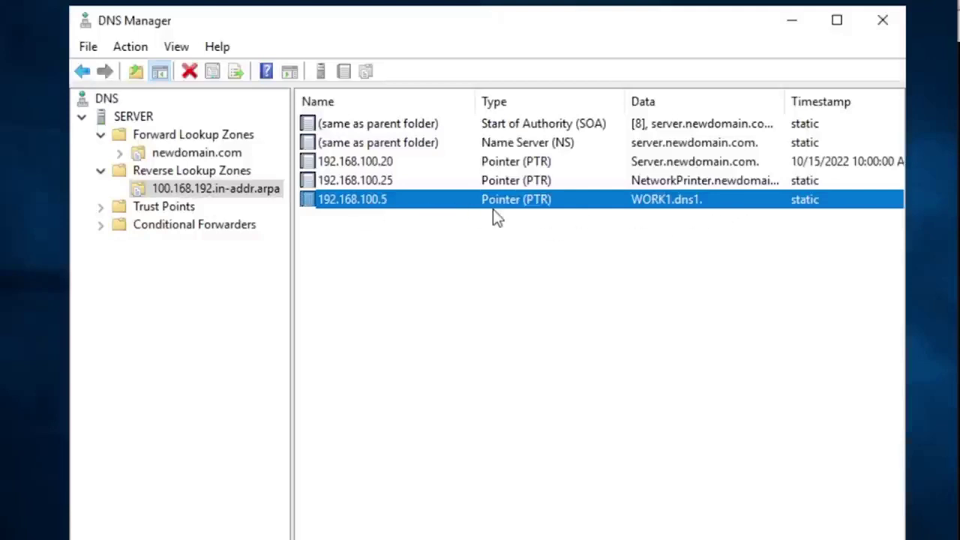
click(192, 150)
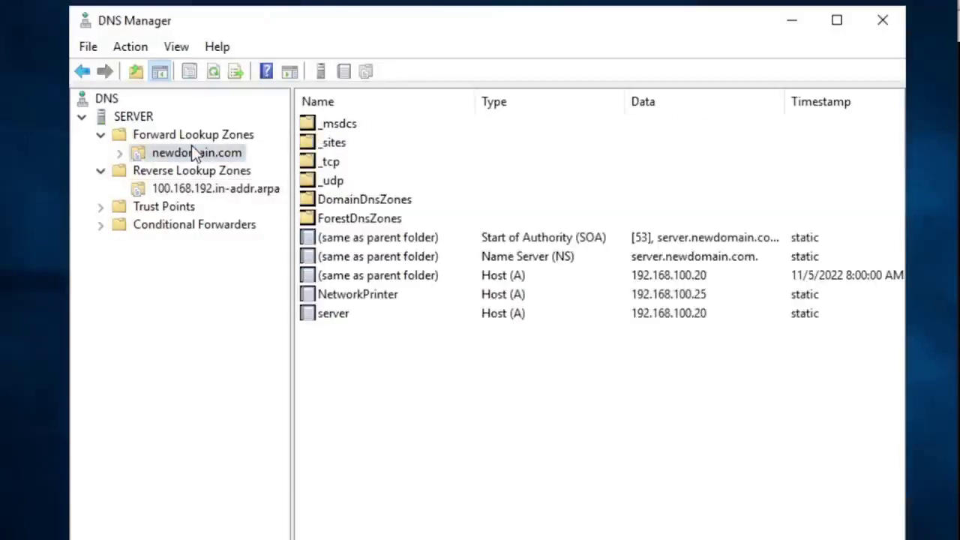
click(196, 141)
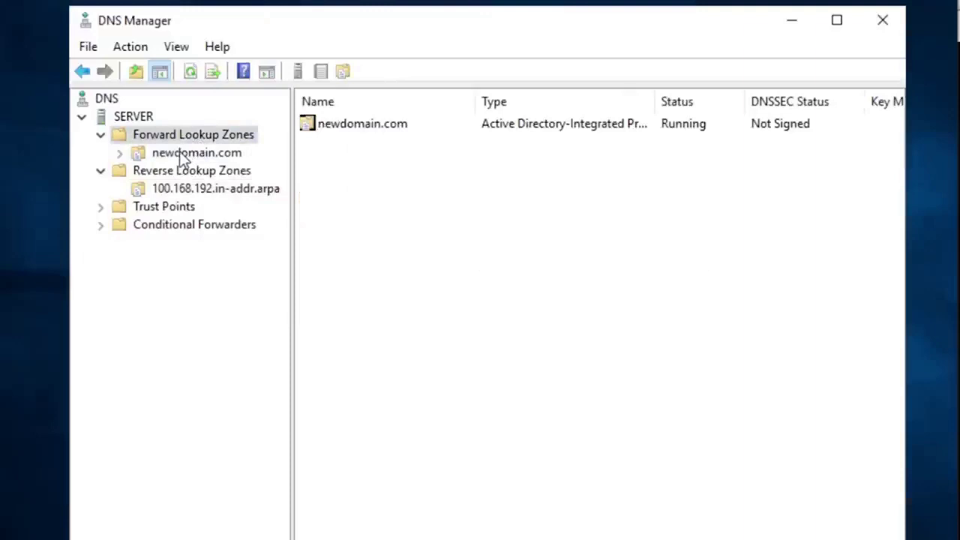
click(179, 152)
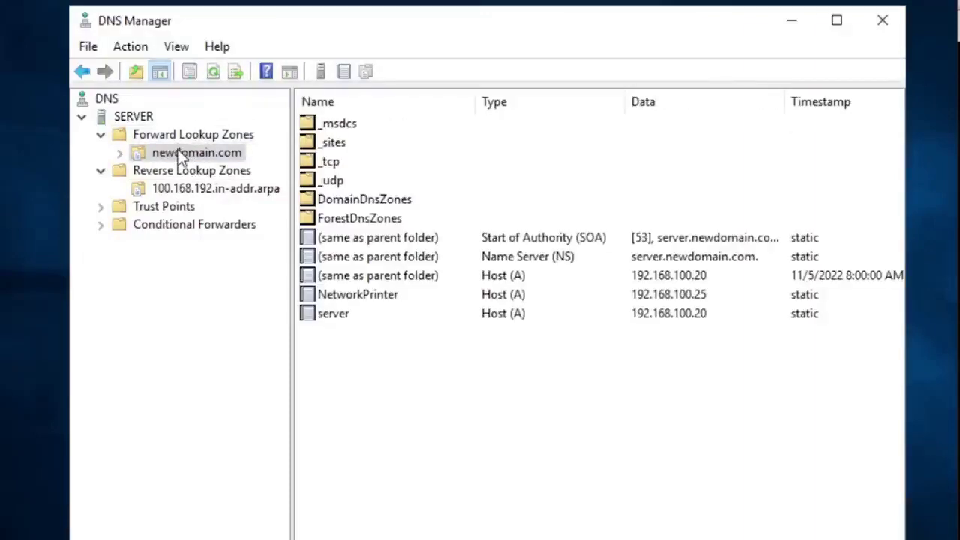
right_click(179, 155)
click(271, 452)
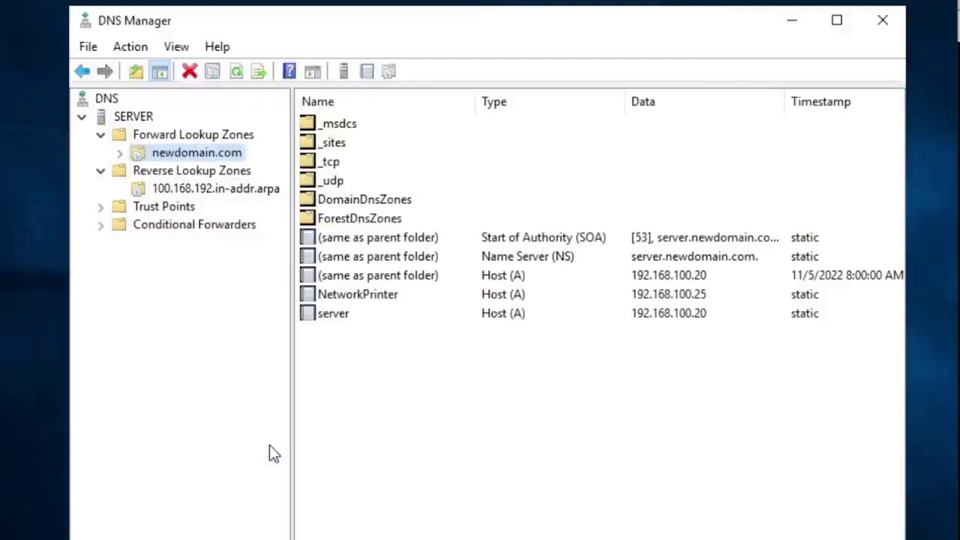
click(401, 365)
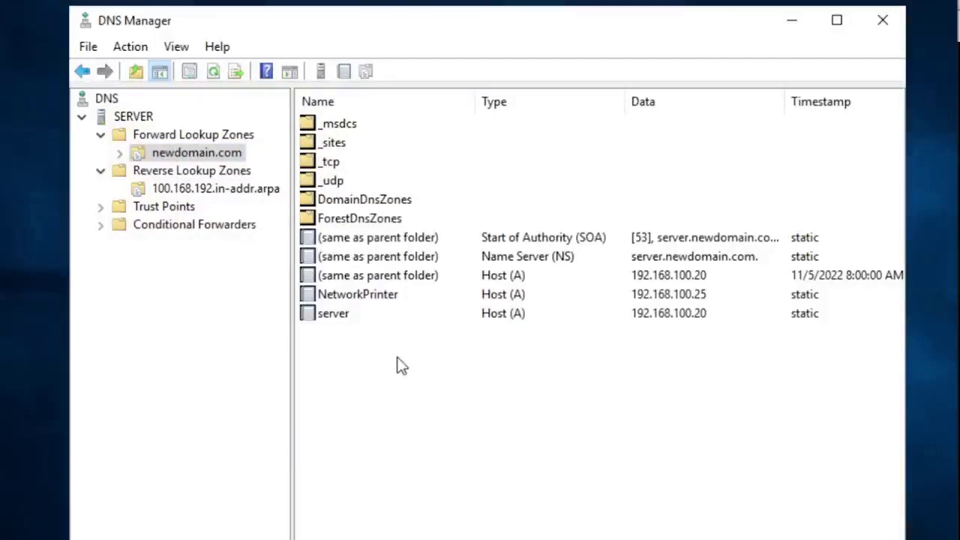
click(100, 171)
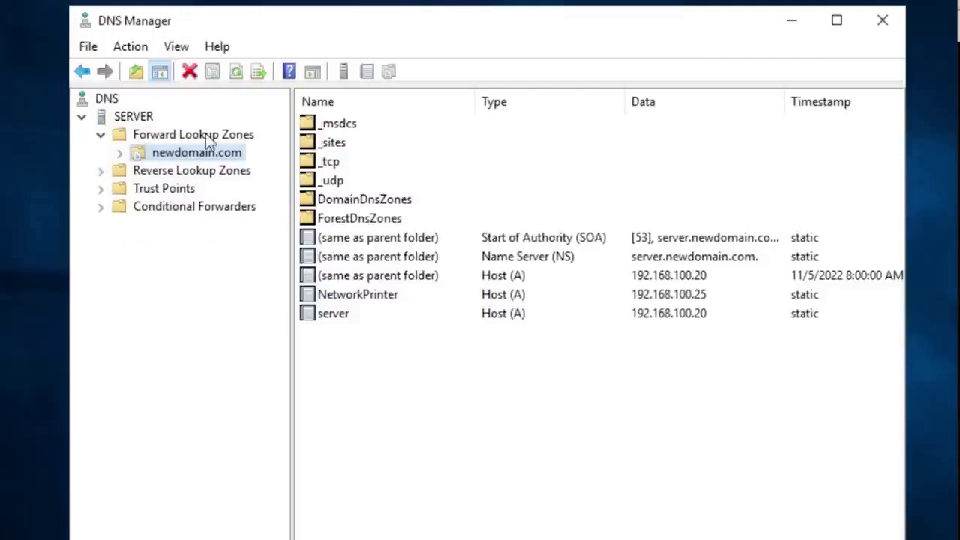